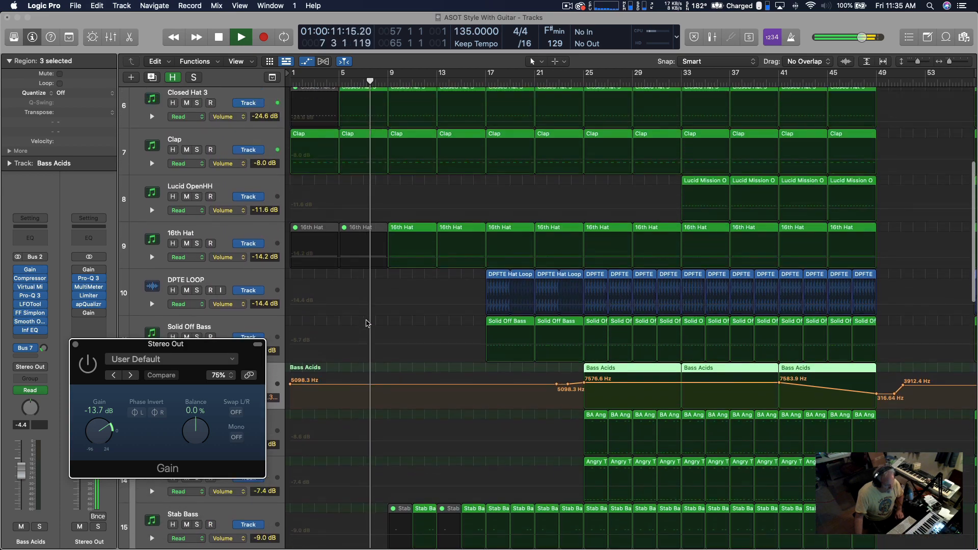
Step: Look through the arrangement's tracks during playback and hide the track automation lanes
{"action": "scroll", "coordinate": [367, 323], "scroll_direction": "up", "scroll_amount": 8}
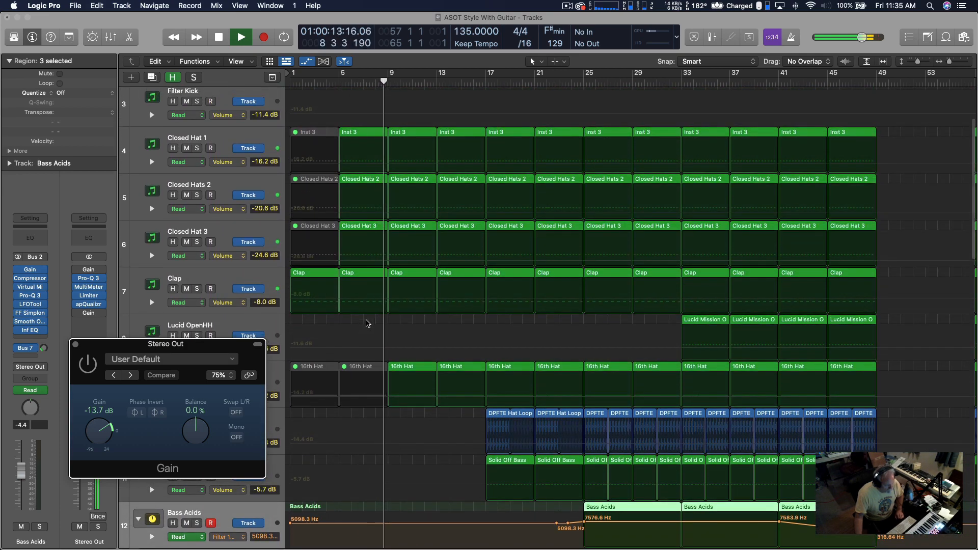
{"action": "scroll", "coordinate": [355, 328], "scroll_direction": "down", "scroll_amount": 1}
{"action": "scroll", "coordinate": [355, 328], "scroll_direction": "down", "scroll_amount": 3}
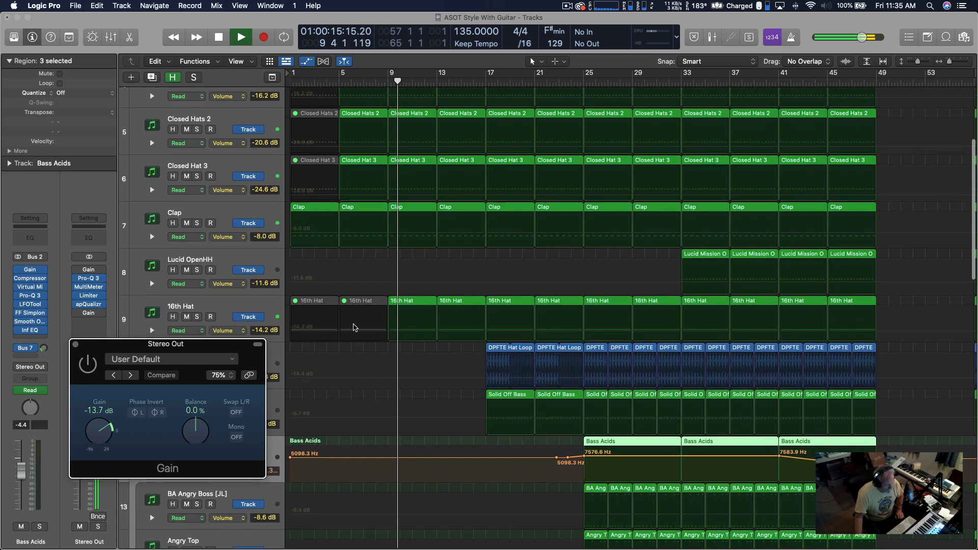
{"action": "scroll", "coordinate": [355, 327], "scroll_direction": "down", "scroll_amount": 2}
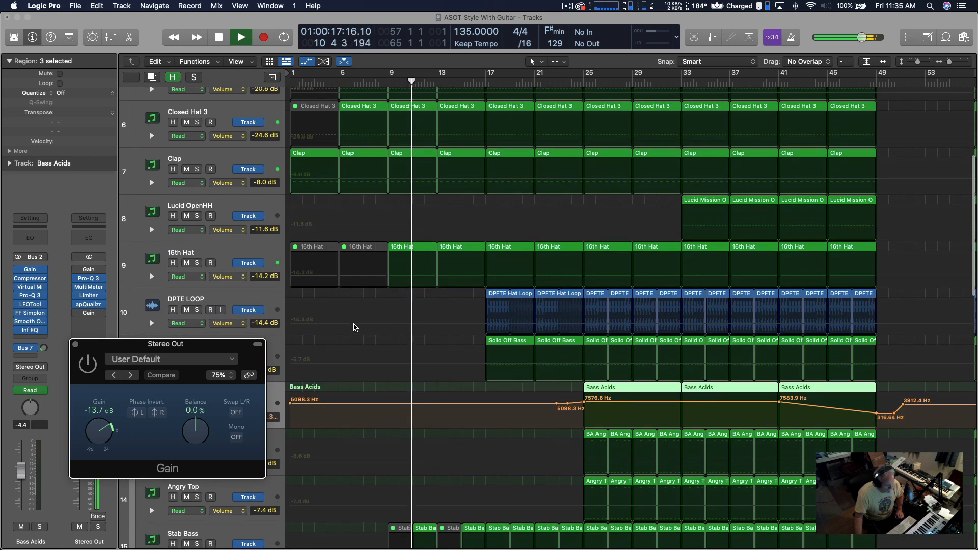
{"action": "scroll", "coordinate": [355, 328], "scroll_direction": "down", "scroll_amount": 1}
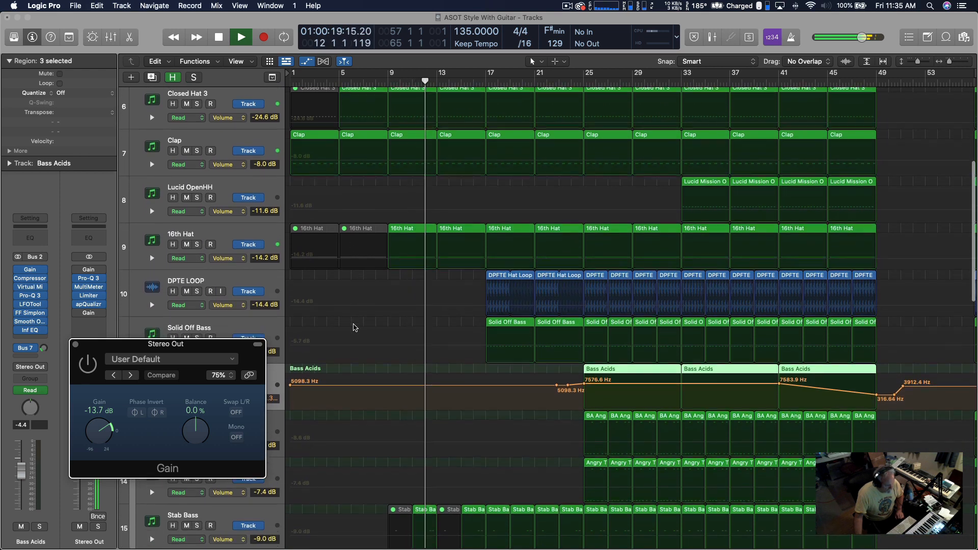
{"action": "scroll", "coordinate": [355, 328], "scroll_direction": "down", "scroll_amount": 5}
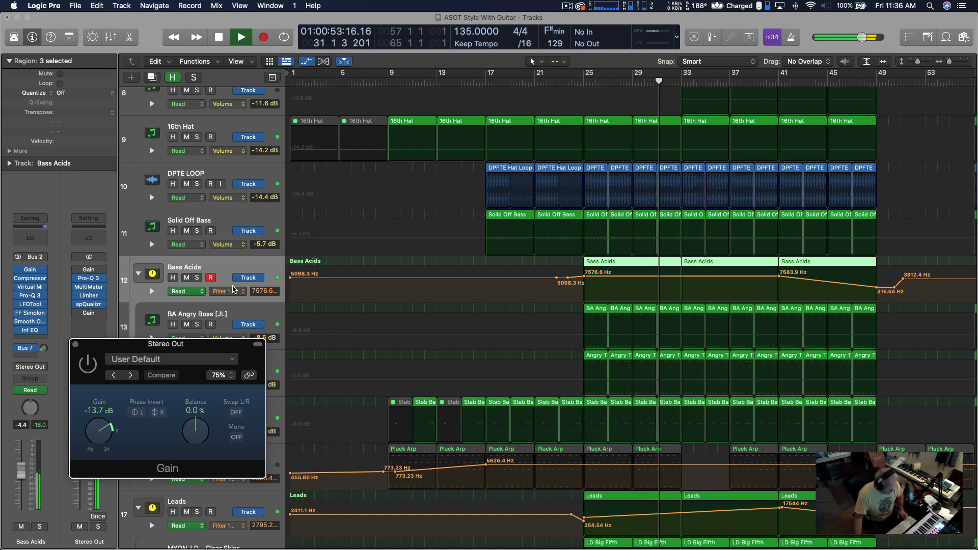
{"action": "key", "text": "a"}
{"action": "scroll", "coordinate": [515, 285], "scroll_direction": "right", "scroll_amount": 5}
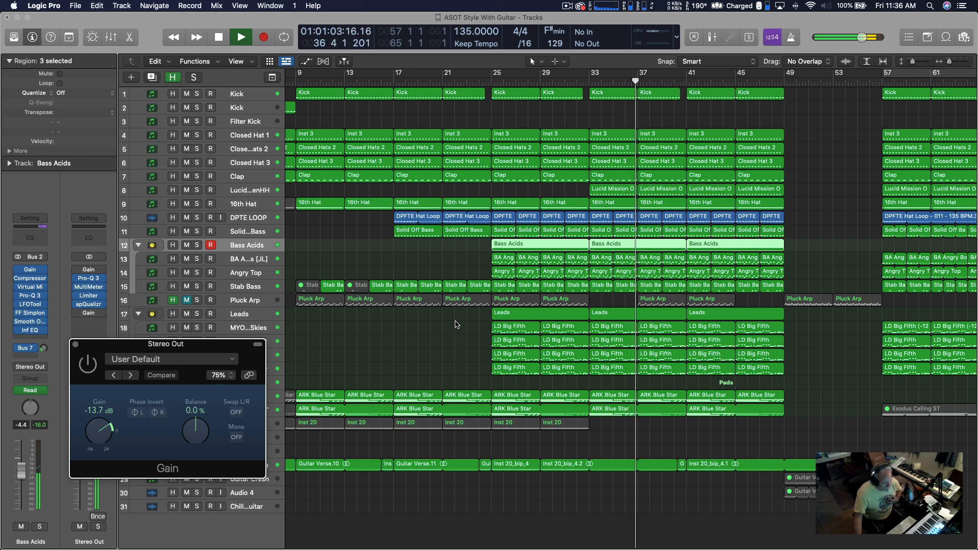
{"action": "scroll", "coordinate": [583, 297], "scroll_direction": "right", "scroll_amount": 3}
{"action": "scroll", "coordinate": [583, 297], "scroll_direction": "right", "scroll_amount": 3}
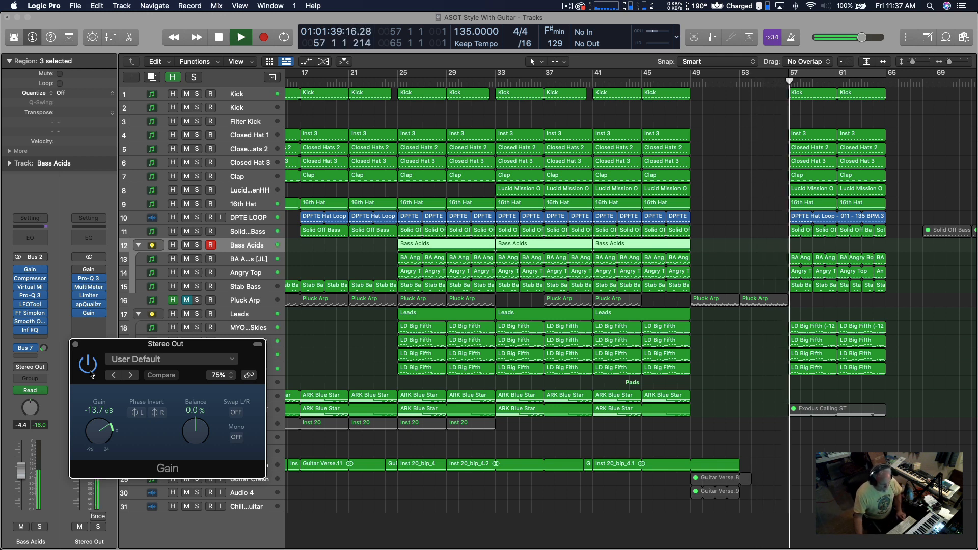
Step: Turn on cycle playback for the section from bar 57 to bar 65
{"action": "left_click", "coordinate": [823, 77]}
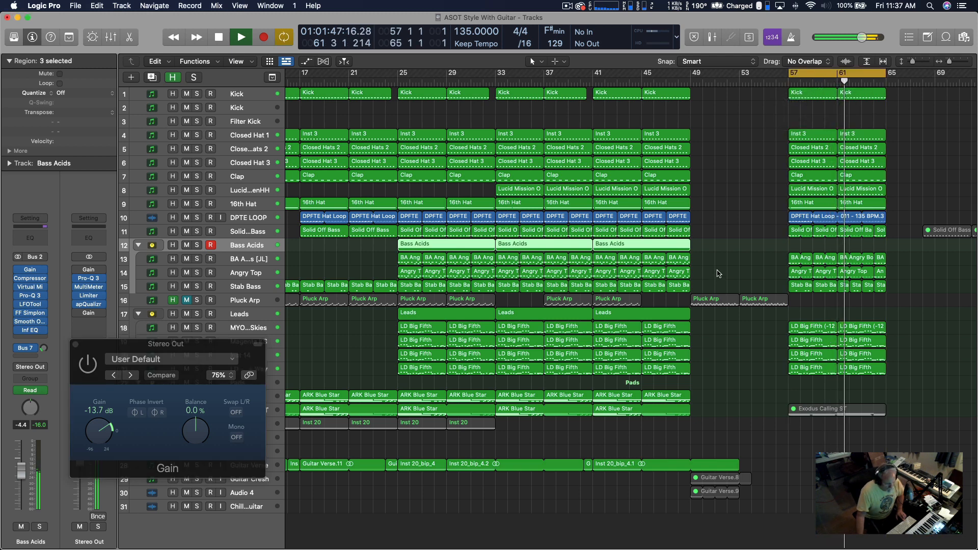
{"action": "scroll", "coordinate": [724, 263], "scroll_direction": "right", "scroll_amount": 1}
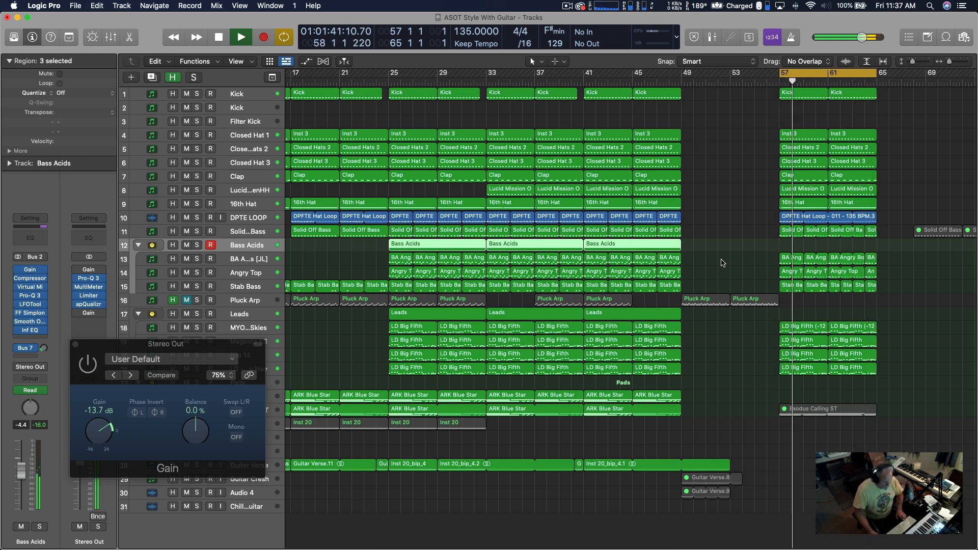
{"action": "left_click", "coordinate": [177, 433]}
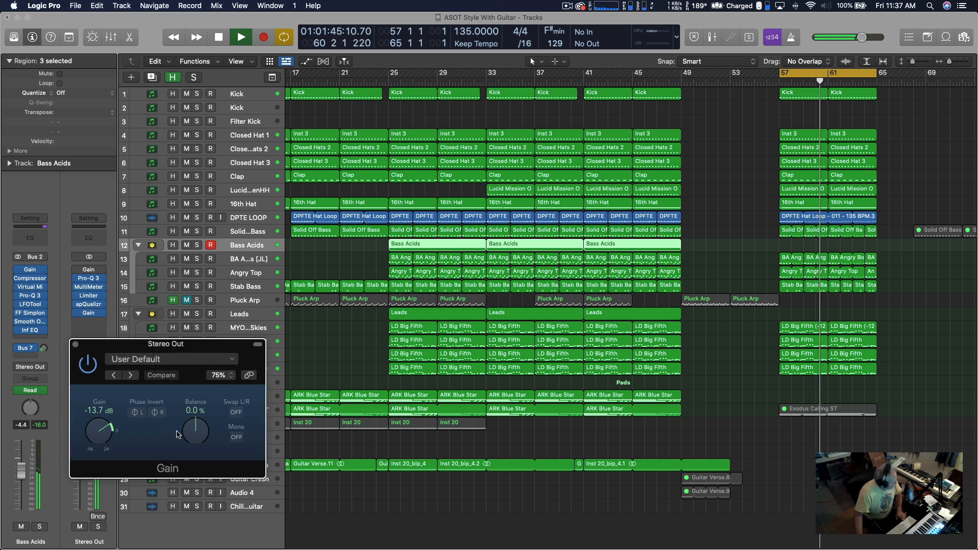
Step: Stop playback and close the Stereo Out Gain plug-in window
{"action": "key", "text": "space"}
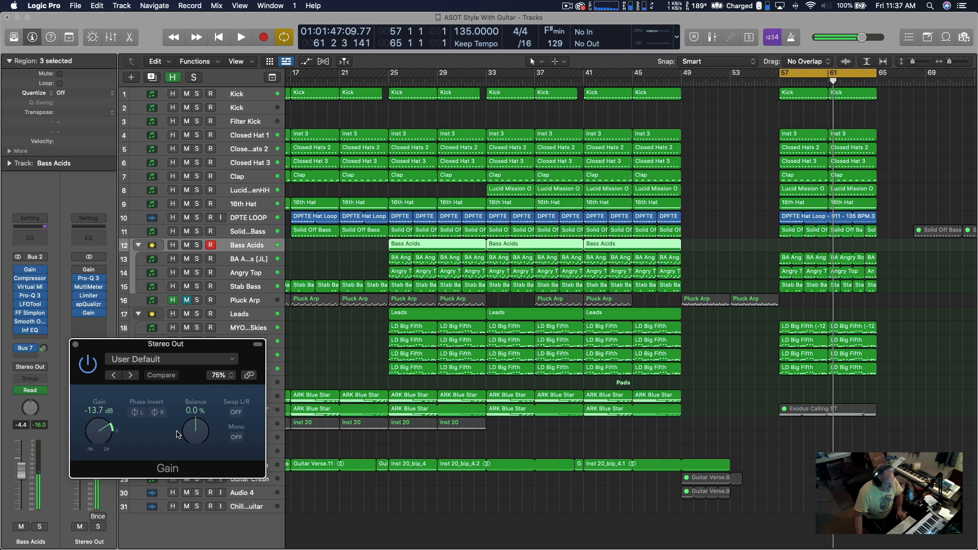
{"action": "scroll", "coordinate": [367, 432], "scroll_direction": "left", "scroll_amount": 10}
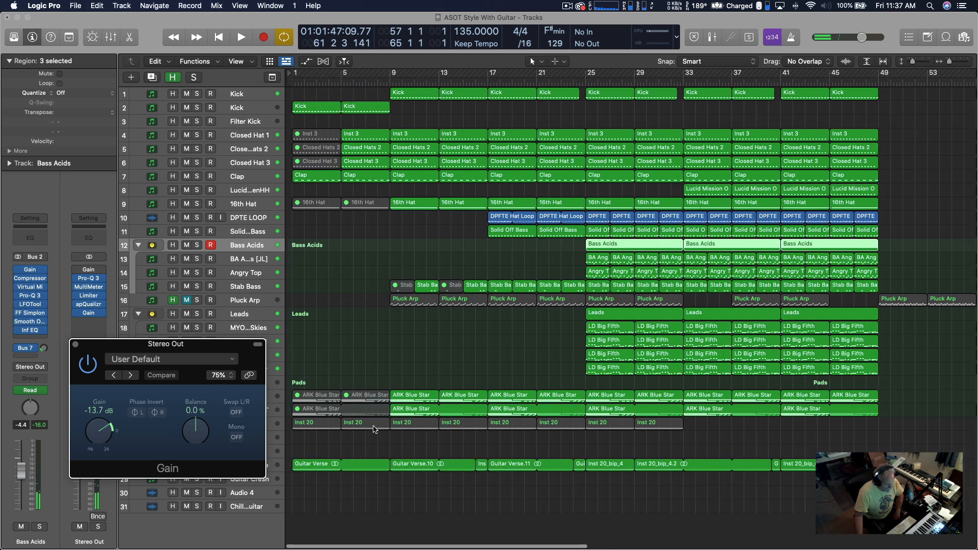
{"action": "left_click", "coordinate": [76, 345]}
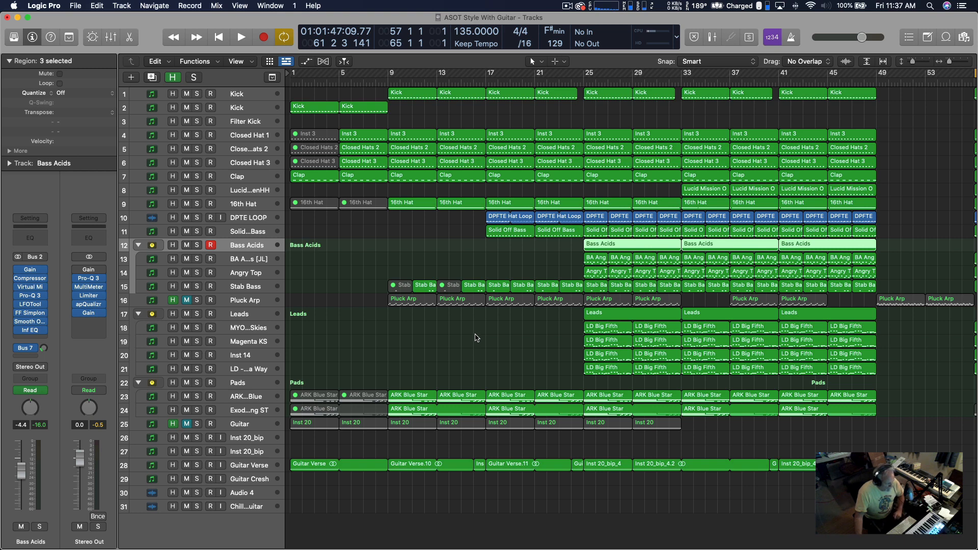
Step: Unmute the two muted Stab Bass regions at bars 9 and 13
{"action": "left_click", "coordinate": [396, 277]}
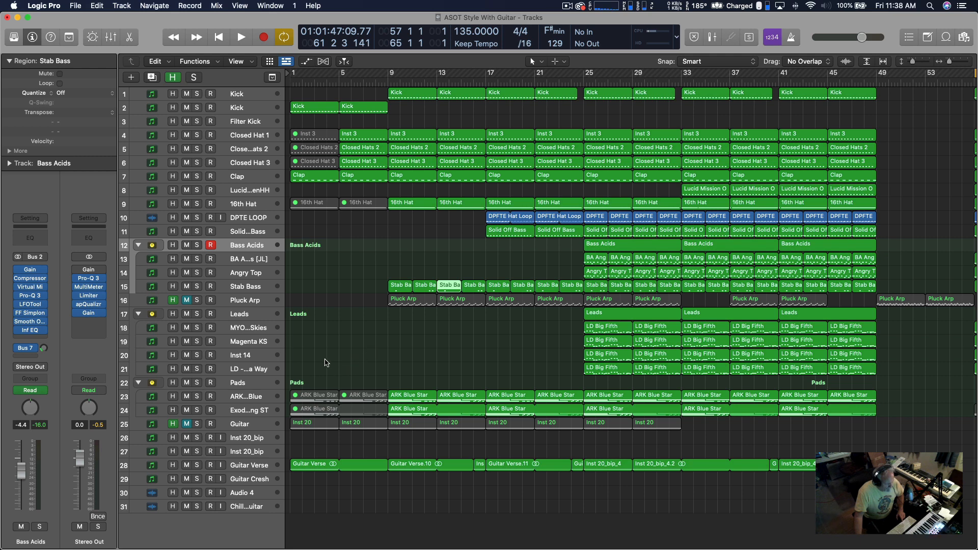
{"action": "left_click_drag", "start_coordinate": [313, 398], "coordinate": [576, 415]}
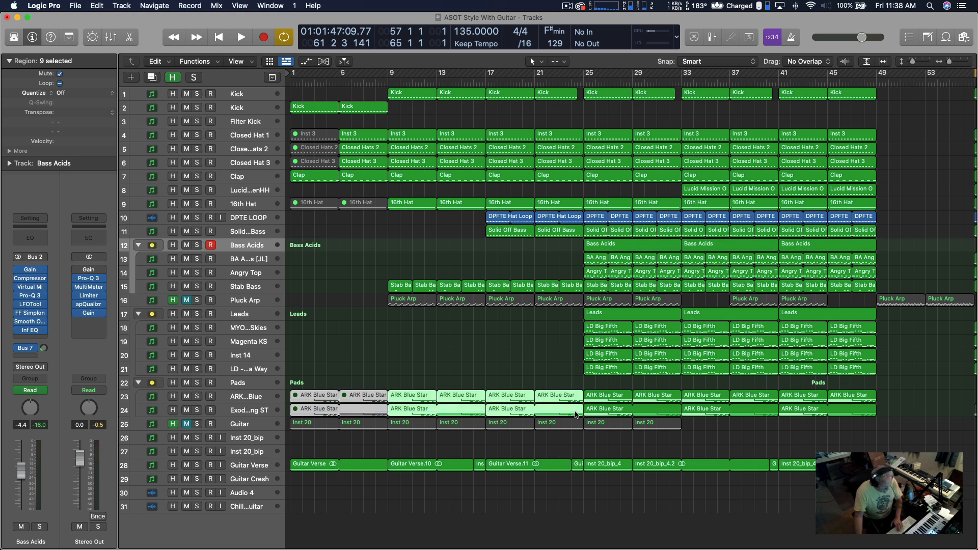
{"action": "key", "text": "Delete"}
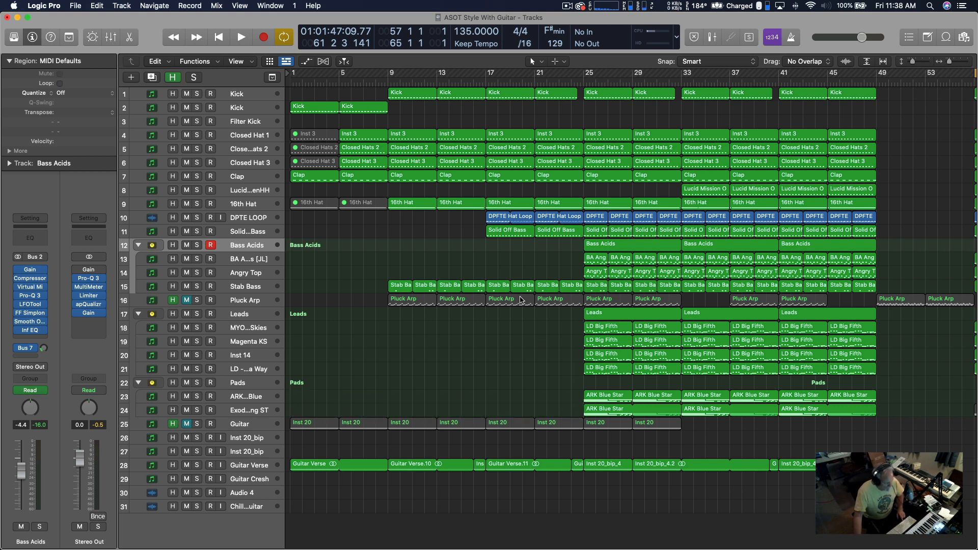
{"action": "key", "text": "super+z"}
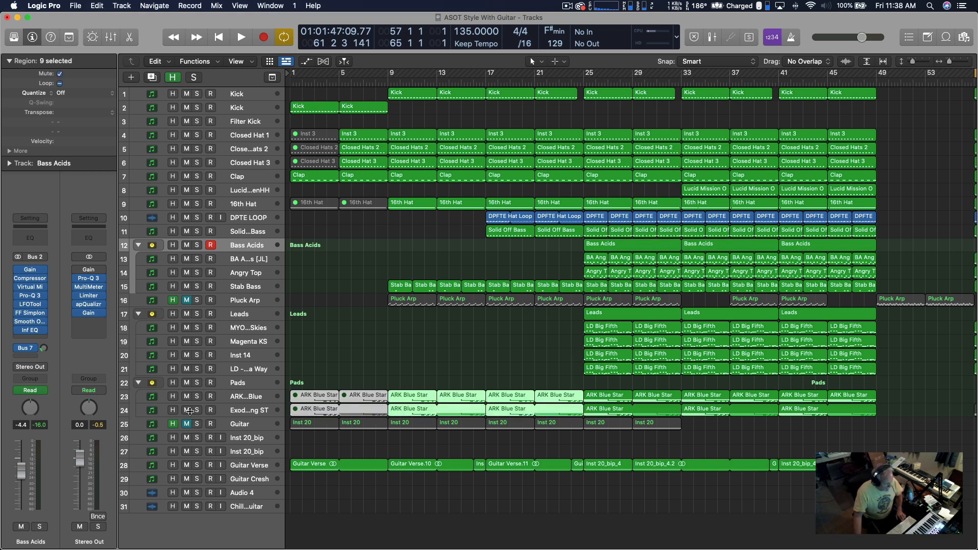
Step: Solo the Pads stack and play the arrangement from bar 9
{"action": "left_click", "coordinate": [197, 383]}
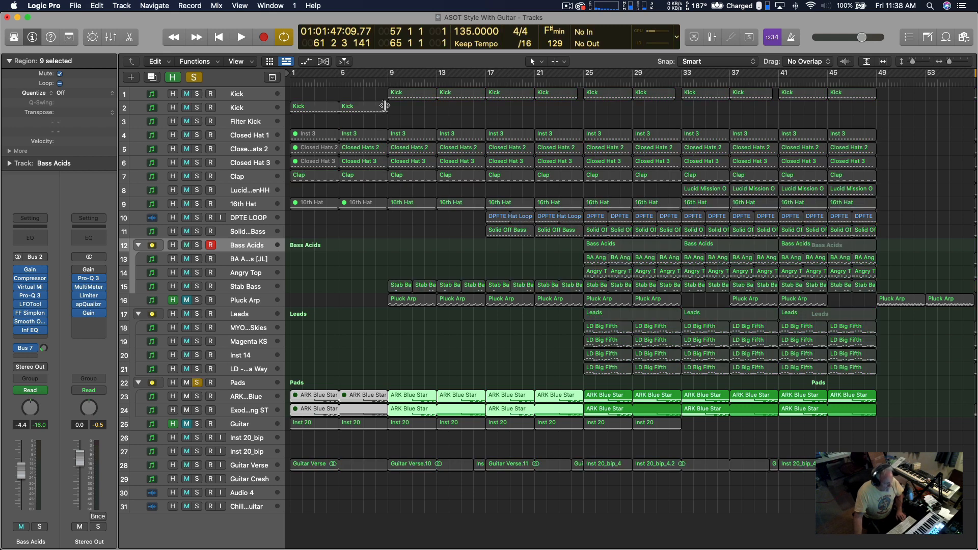
{"action": "key", "text": "space"}
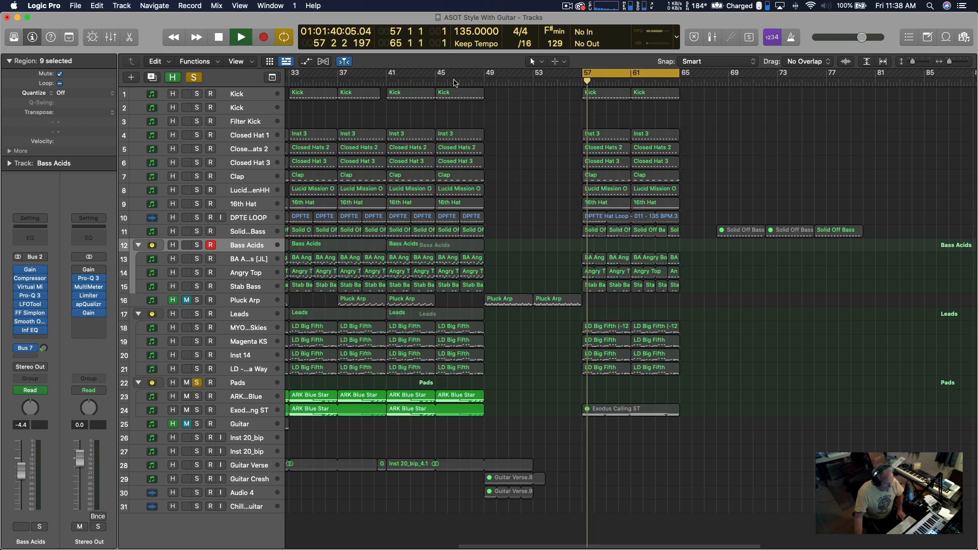
{"action": "scroll", "coordinate": [548, 92], "scroll_direction": "left", "scroll_amount": 15}
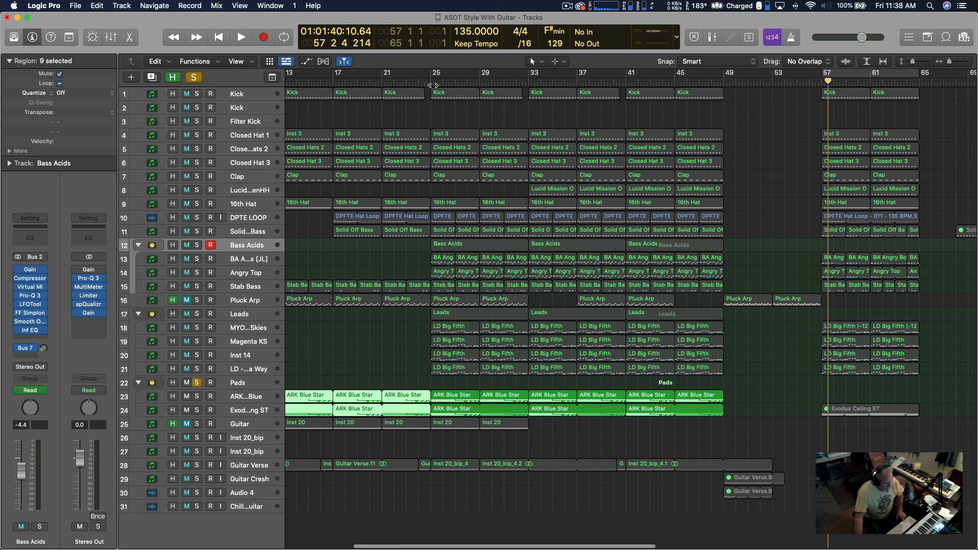
{"action": "scroll", "coordinate": [458, 102], "scroll_direction": "left", "scroll_amount": 2}
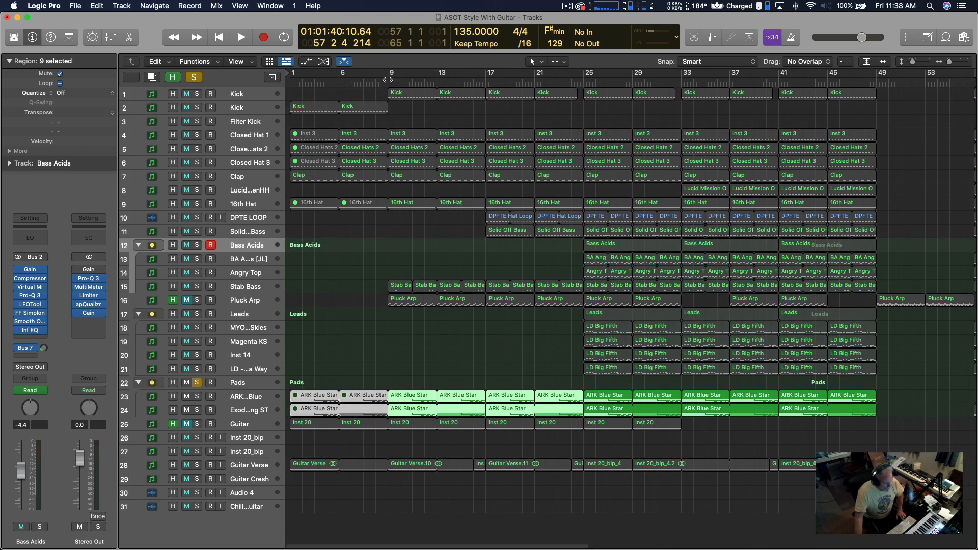
{"action": "double_click", "coordinate": [388, 80]}
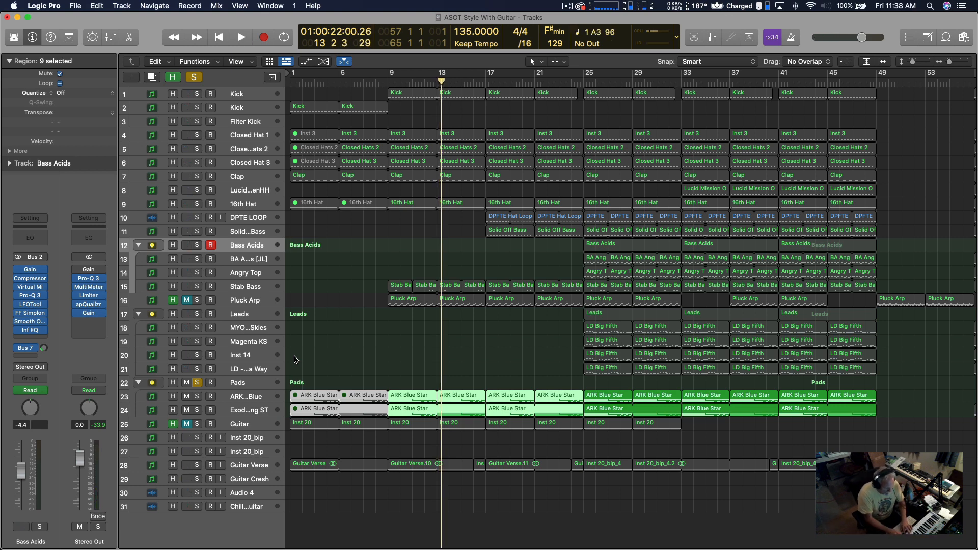
Step: Select the ARK Sleeping Blue track and delete its two muted regions at bars 1 and 5
{"action": "left_click", "coordinate": [242, 401]}
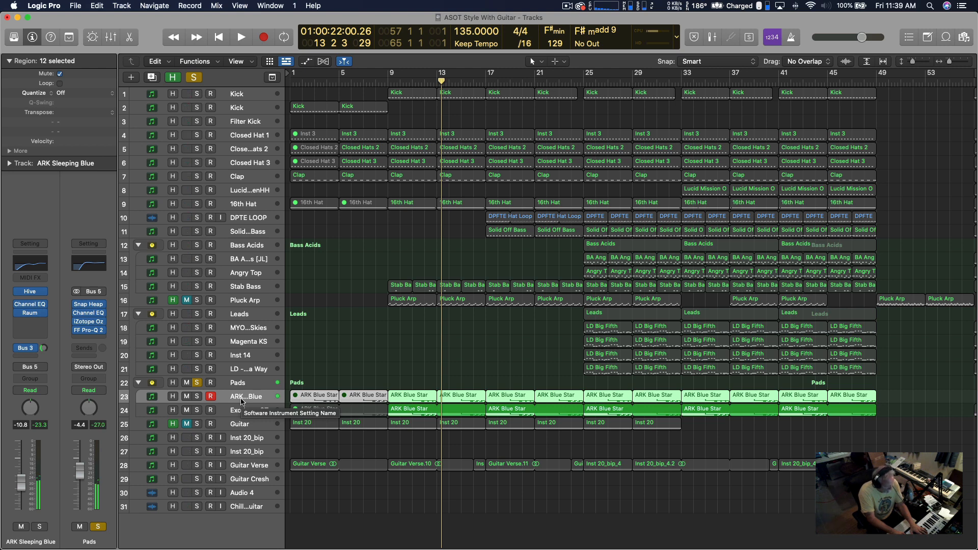
{"action": "left_click", "coordinate": [313, 386]}
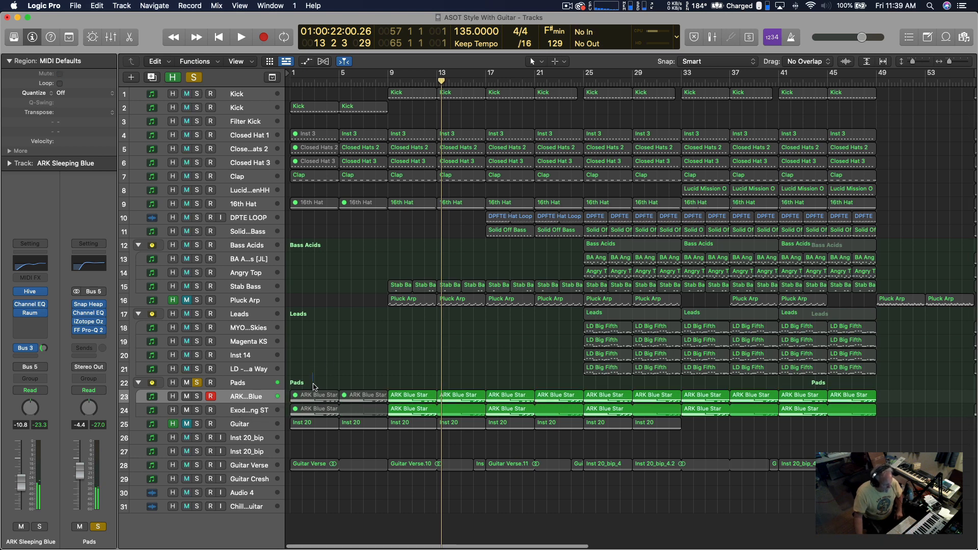
{"action": "left_click_drag", "start_coordinate": [314, 386], "coordinate": [368, 396]}
{"action": "key", "text": "Delete"}
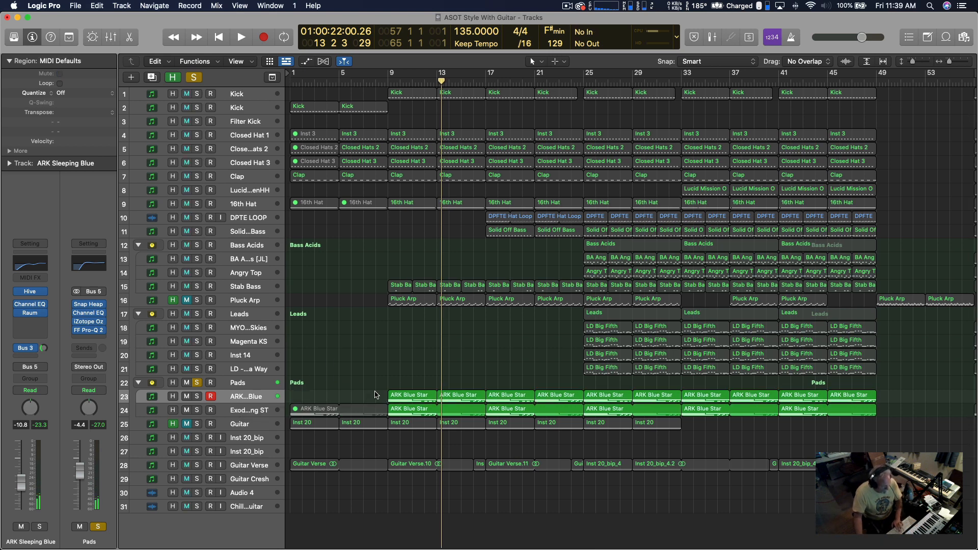
Step: Set the cycle range to bars 1 to 5 and record a held F#m add 9 chord on the ARK Sleeping Blue track
{"action": "left_click_drag", "start_coordinate": [441, 379], "coordinate": [293, 386]}
{"action": "left_click", "coordinate": [305, 423]}
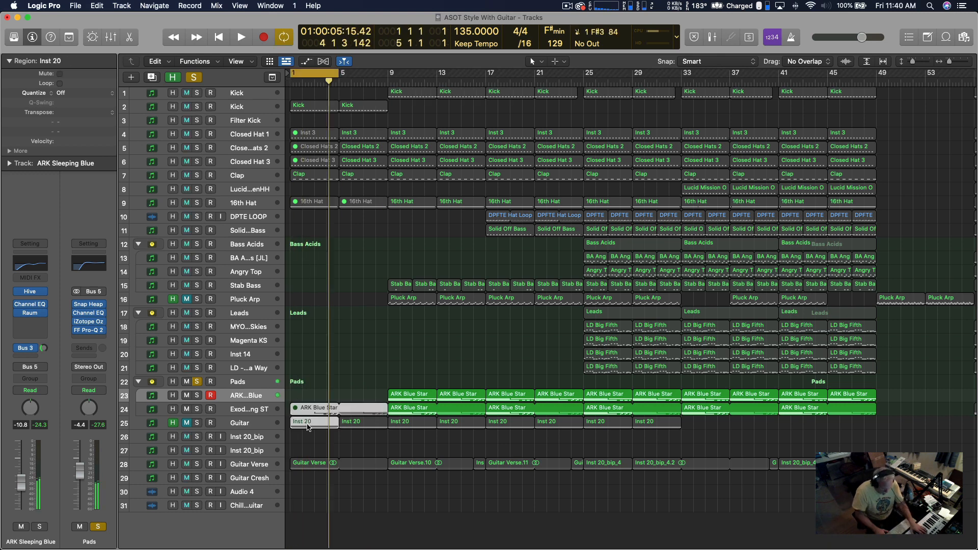
{"action": "key", "text": "r"}
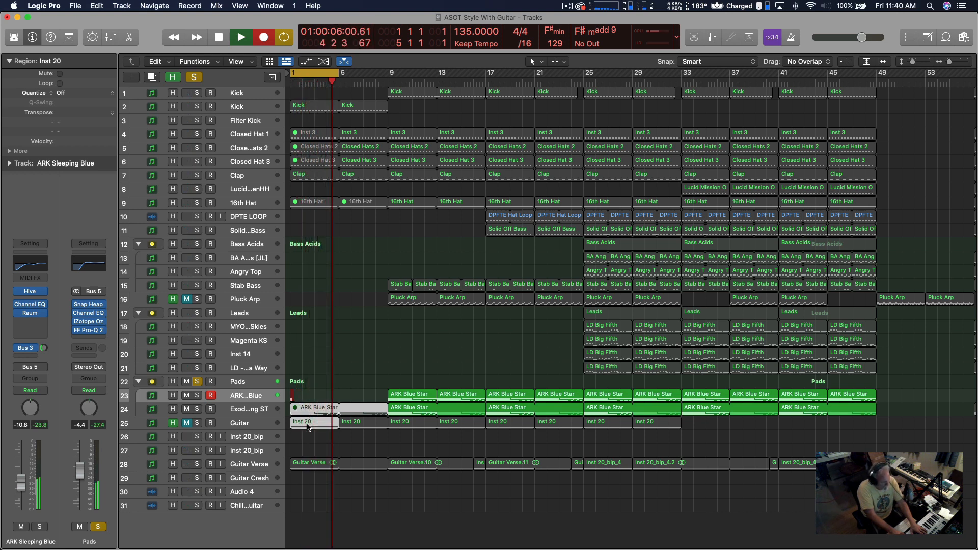
{"action": "key", "text": "space"}
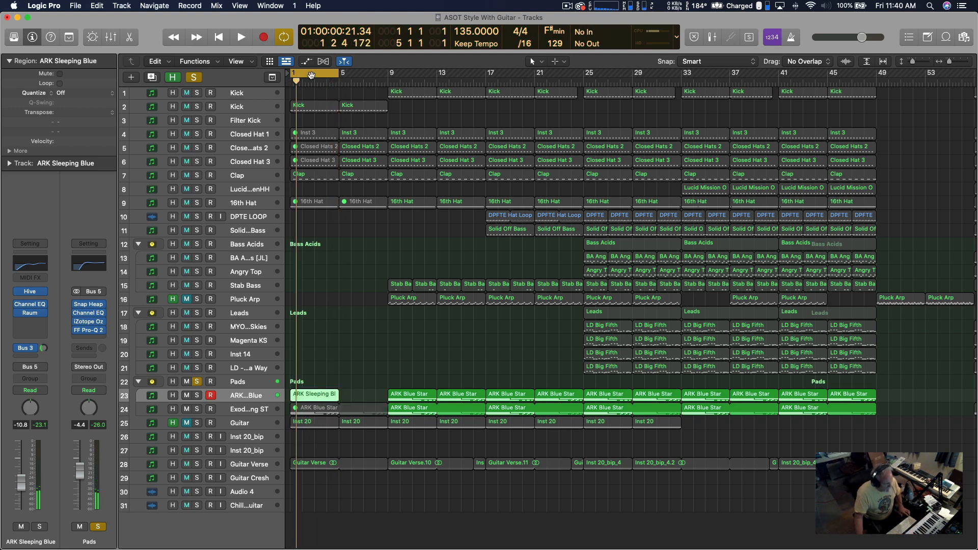
Step: Trim the recorded chord's notes to a length of four bars in the Piano Roll and play the region back
{"action": "double_click", "coordinate": [314, 396]}
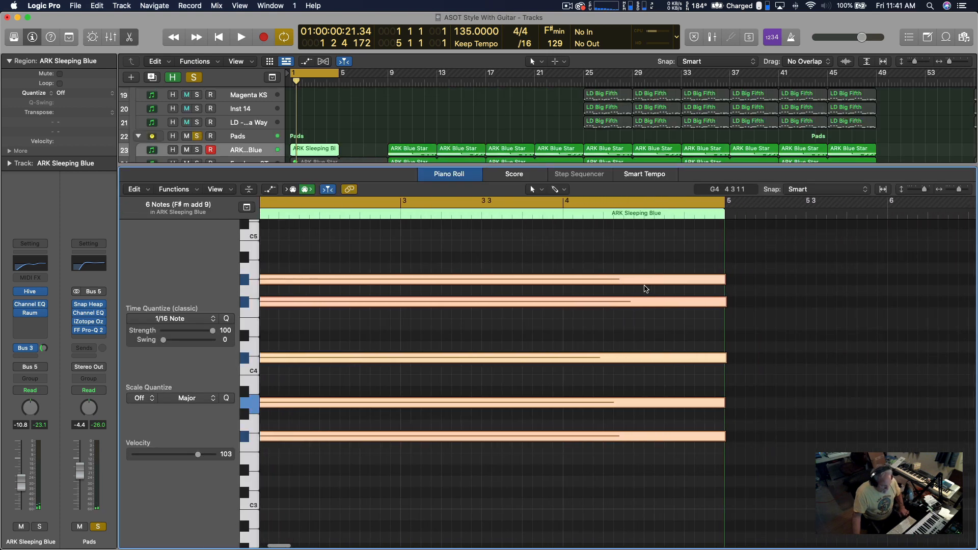
{"action": "left_click_drag", "start_coordinate": [695, 281], "coordinate": [693, 283]}
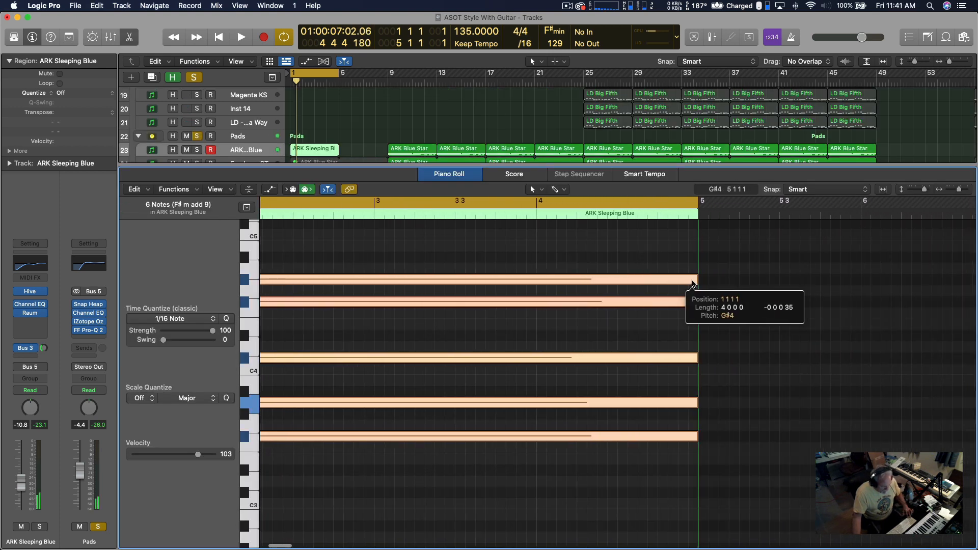
{"action": "key", "text": "space"}
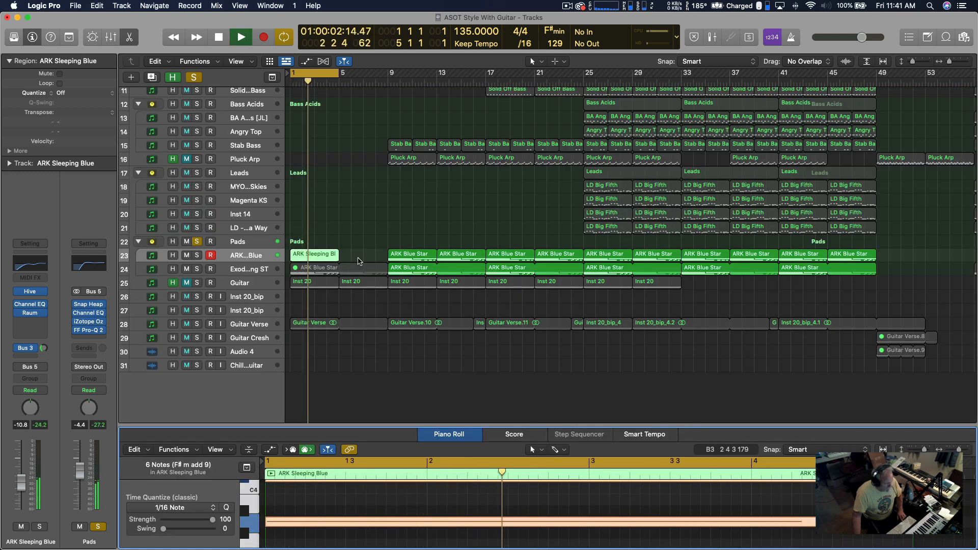
{"action": "key", "text": "space"}
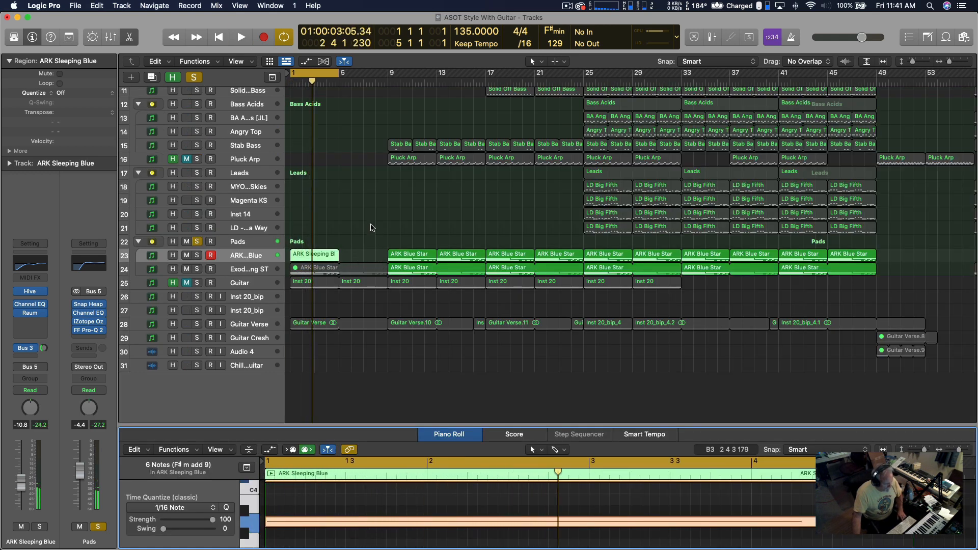
Step: Delete the old ARK Blue Star regions through bar 49 on both tracks of the Pads stack
{"action": "left_click_drag", "start_coordinate": [370, 228], "coordinate": [875, 273]}
{"action": "key", "text": "Delete"}
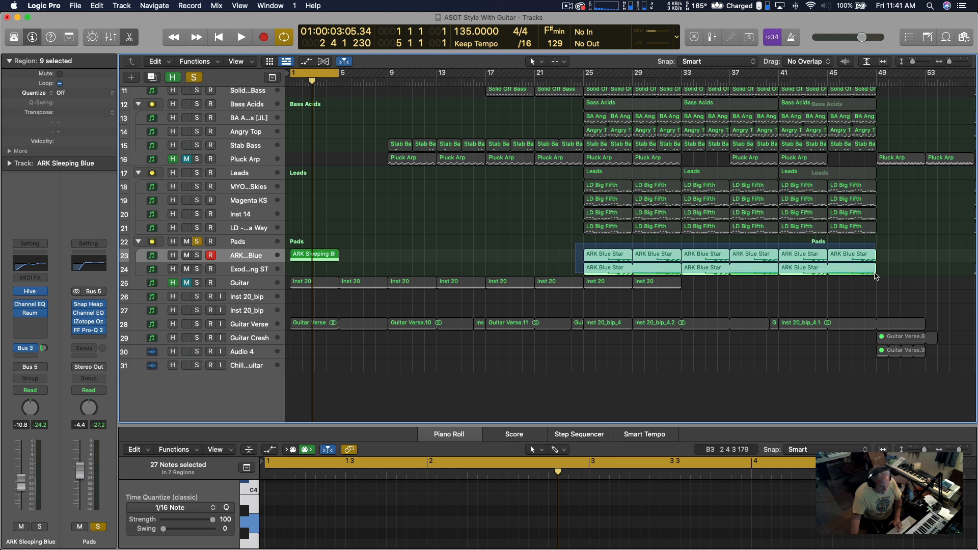
{"action": "key", "text": "Delete"}
Step: Insert the FabFilter Simplon filter plug-in in the next free audio effect slot of the Pads stack
{"action": "left_click", "coordinate": [44, 326]}
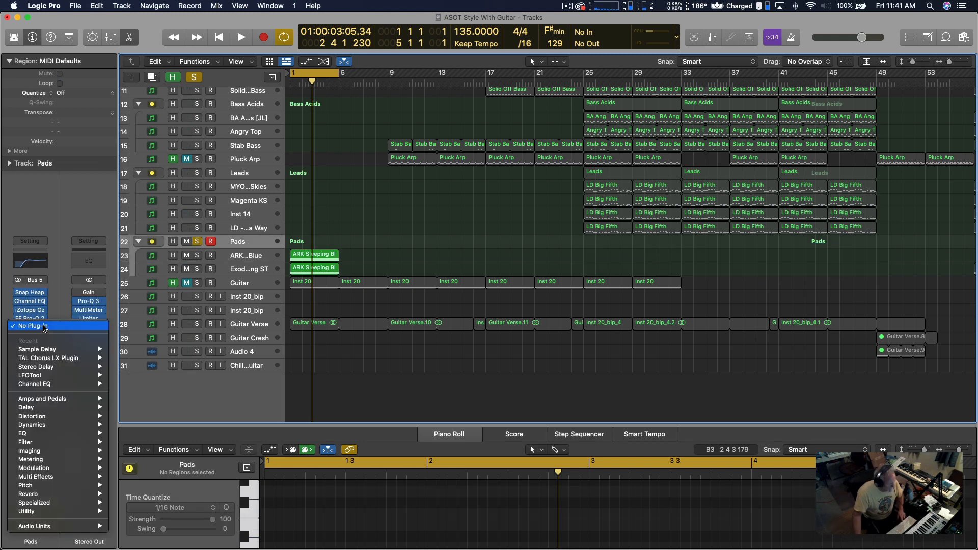
{"action": "mouse_move", "coordinate": [51, 526]}
{"action": "mouse_move", "coordinate": [163, 255]}
{"action": "left_click", "coordinate": [335, 291]}
Step: Create an empty MIDI region on the Pads stack track and extend it to cover bars 1 to 5
{"action": "right_click", "coordinate": [333, 245]}
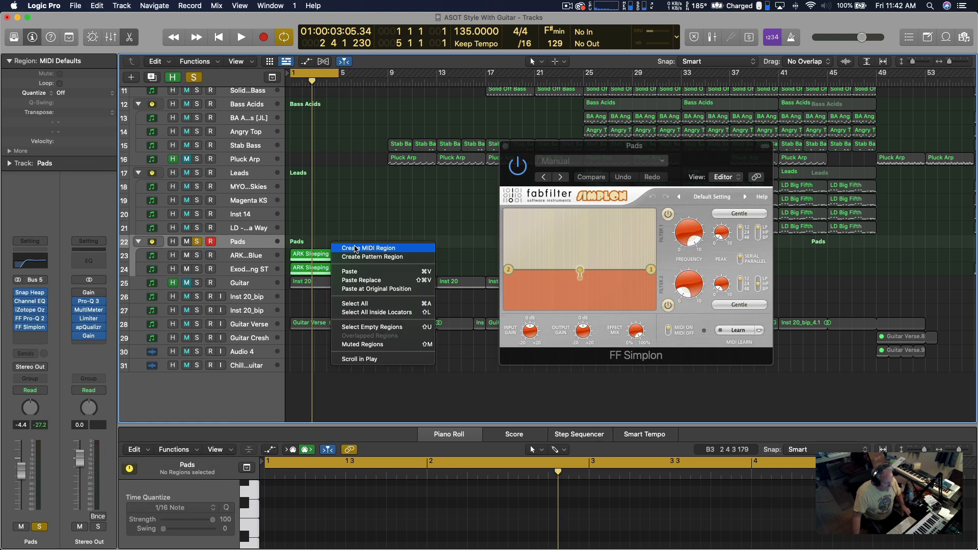
{"action": "left_click", "coordinate": [355, 248]}
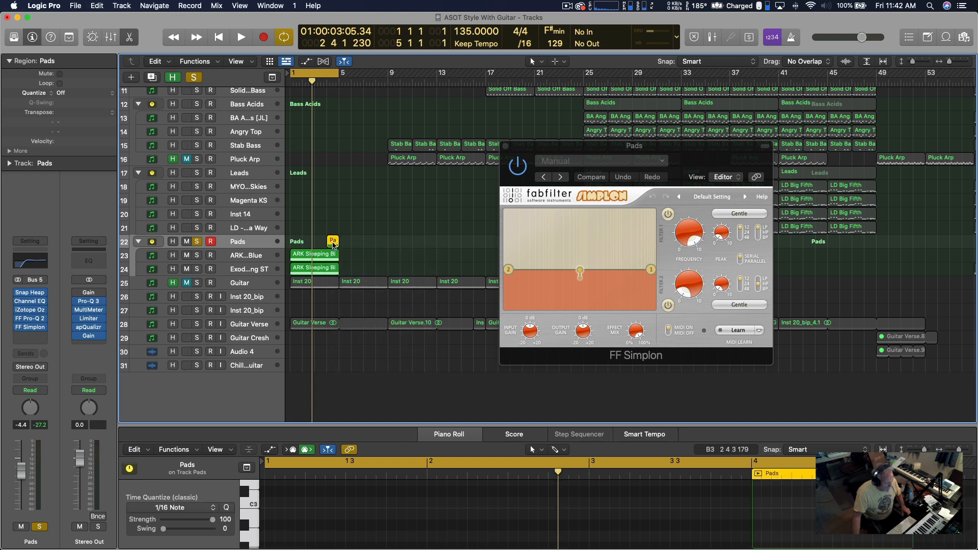
{"action": "mouse_move", "coordinate": [333, 245]}
{"action": "left_mouse_down"}
{"action": "mouse_move", "coordinate": [298, 242]}
{"action": "mouse_move", "coordinate": [335, 244]}
{"action": "left_mouse_up"}
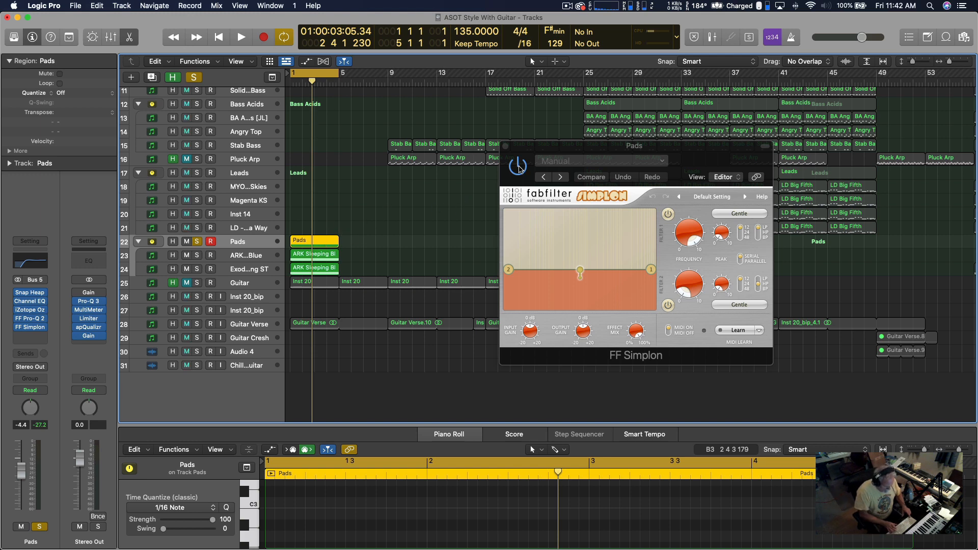
Step: Show track automation and choose FF Simplon's Filter 2 frequency as the automation parameter of the Pads stack, keeping Read mode
{"action": "key", "text": "a"}
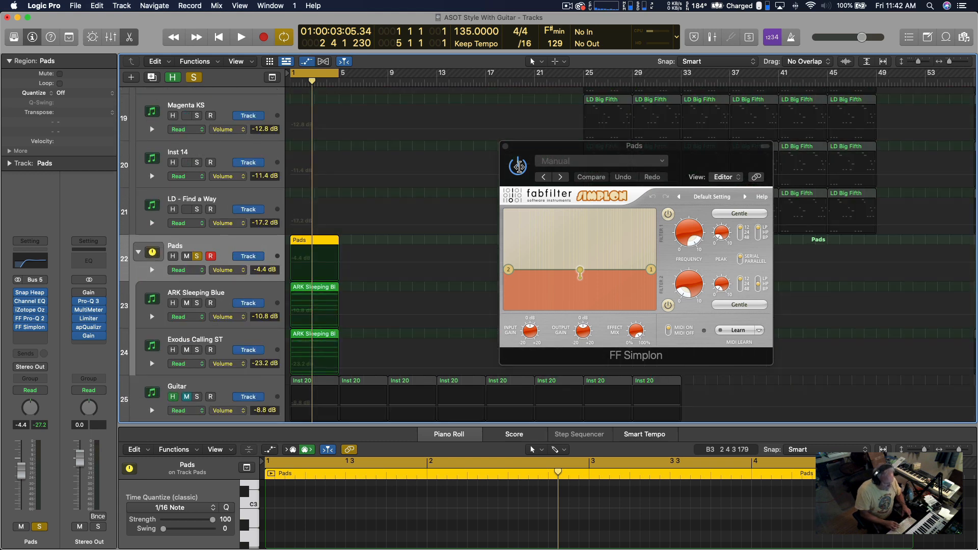
{"action": "key", "text": "space"}
{"action": "left_click", "coordinate": [688, 285]}
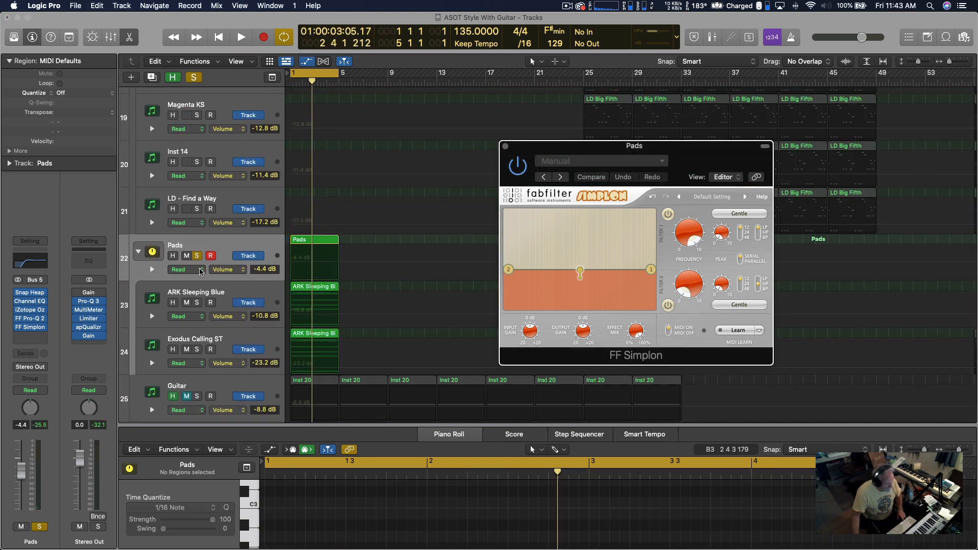
{"action": "left_click", "coordinate": [202, 272]}
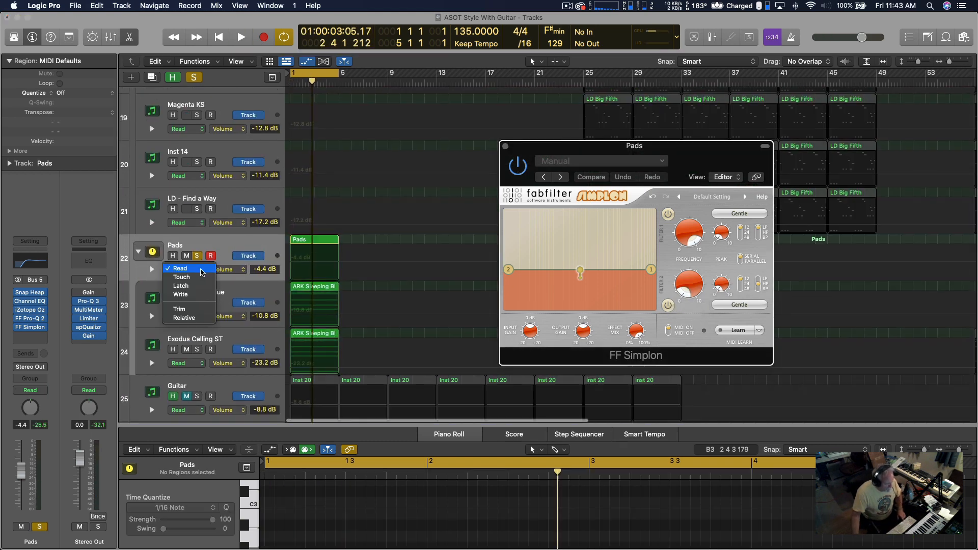
{"action": "left_click", "coordinate": [202, 268]}
{"action": "left_click", "coordinate": [238, 270]}
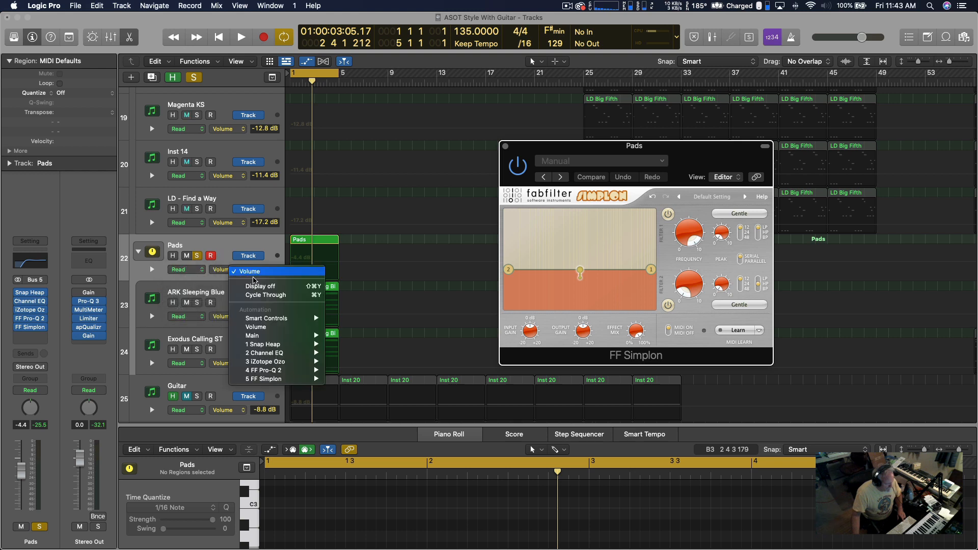
{"action": "left_click", "coordinate": [418, 422]}
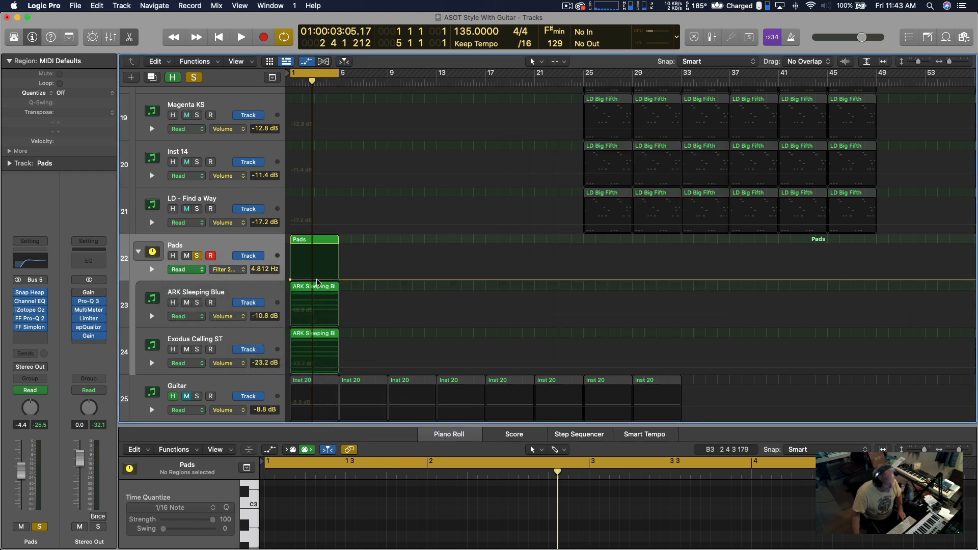
Step: Automate the Pads filter frequency to fall from 6113.9 Hz at bar 1 to 644.79 Hz just before bar 25
{"action": "left_click_drag", "start_coordinate": [316, 270], "coordinate": [314, 255]}
{"action": "key", "text": "space"}
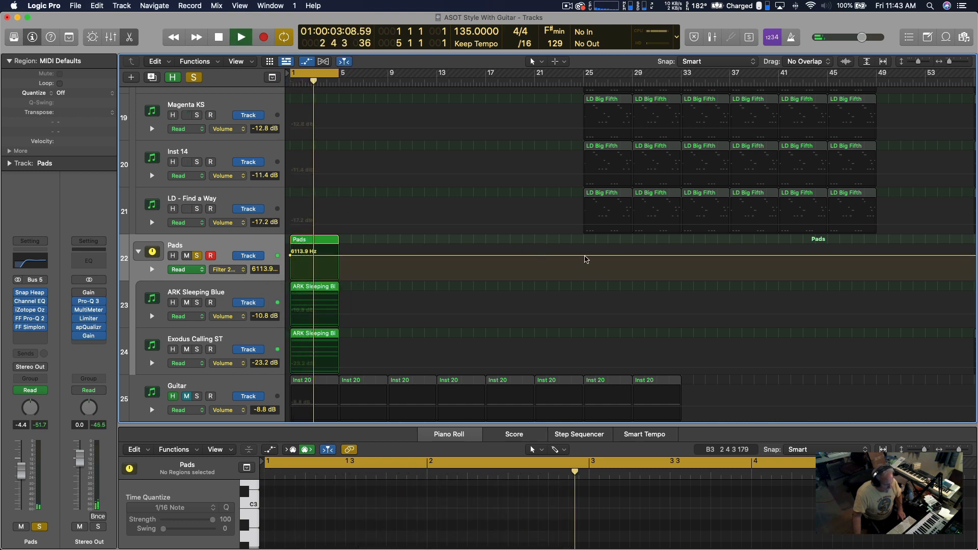
{"action": "left_click", "coordinate": [585, 255]}
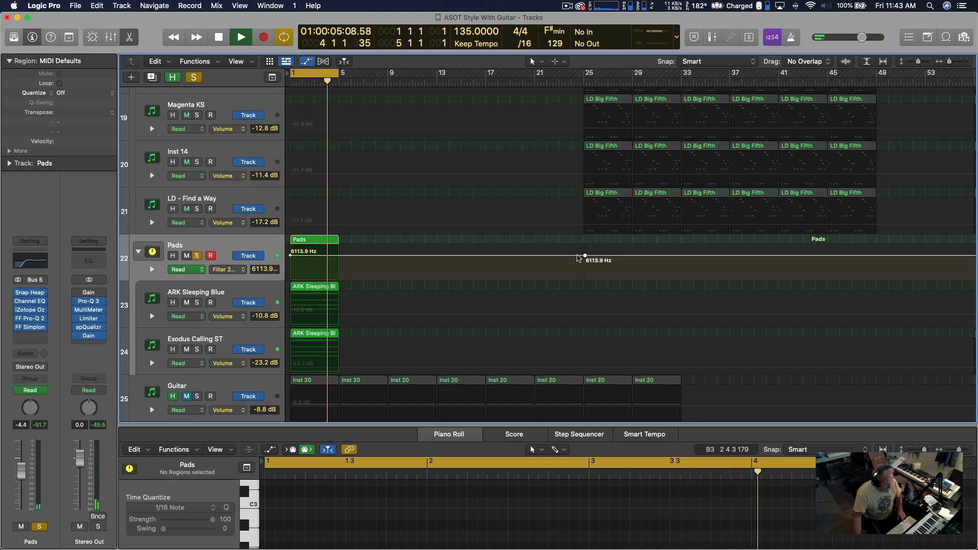
{"action": "left_click_drag", "start_coordinate": [577, 256], "coordinate": [578, 266]}
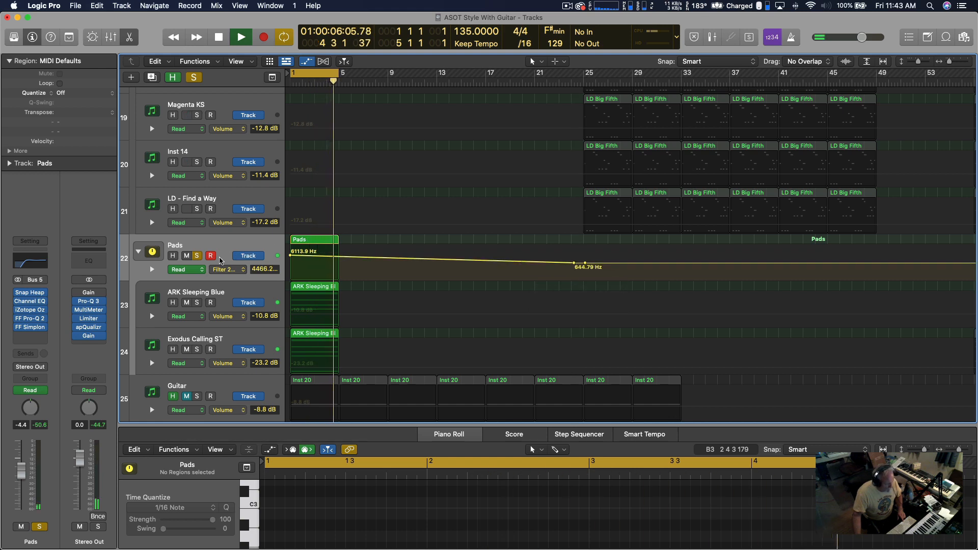
Step: Unsolo the Pads stack, bypass the last Gain plug-in on the Stereo Out and extend the cycle range to bar 25
{"action": "left_click", "coordinate": [197, 257]}
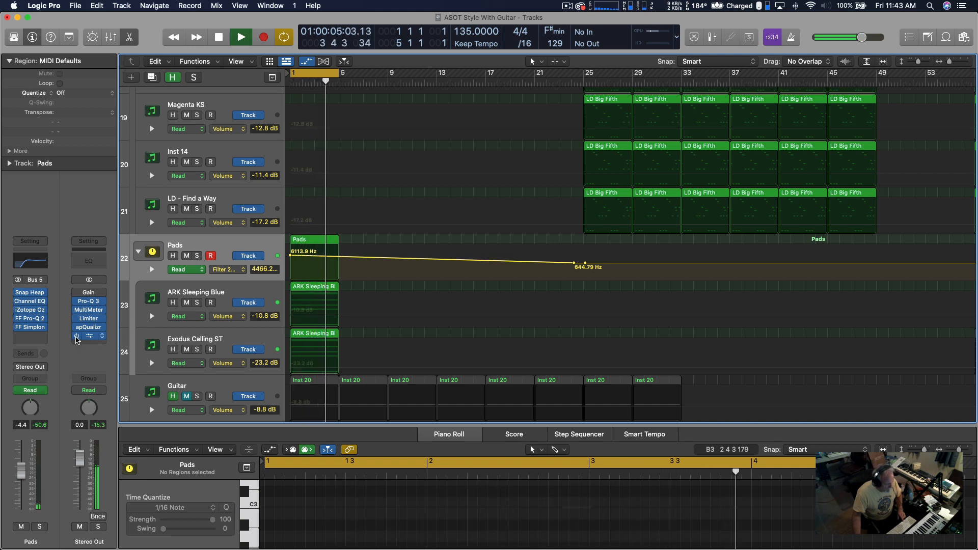
{"action": "left_click", "coordinate": [77, 337]}
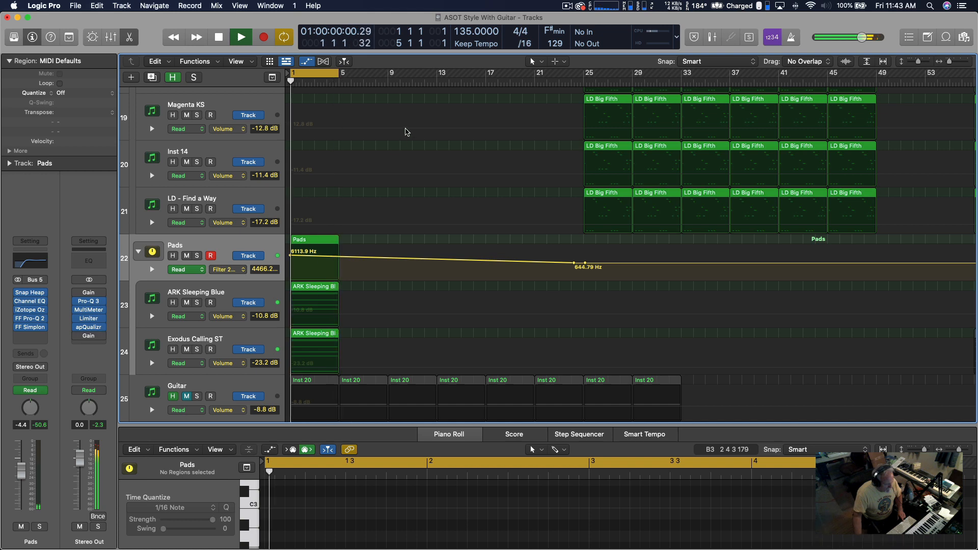
{"action": "left_click_drag", "start_coordinate": [336, 75], "coordinate": [559, 111]}
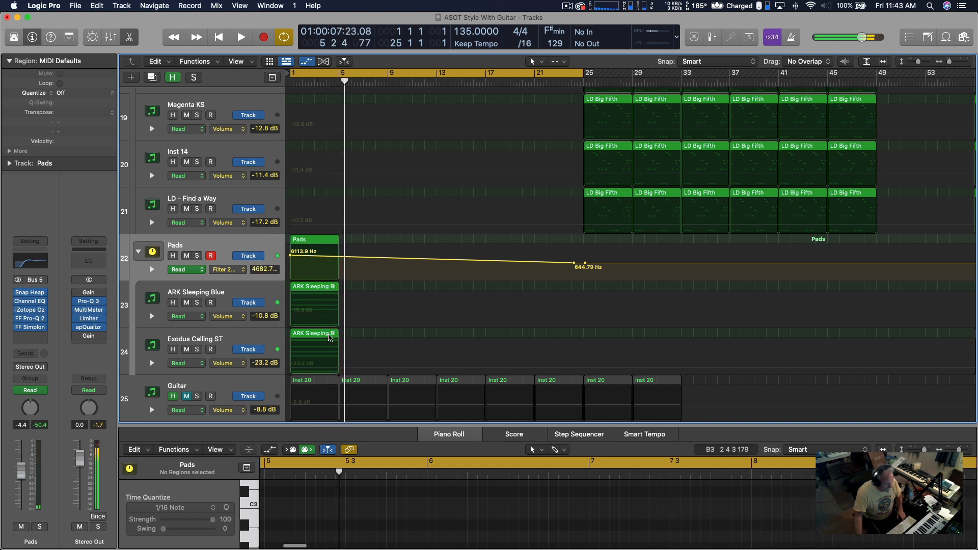
Step: Solo the Exodus Calling ST track, play it from bar 1 and raise its volume to about -17.6 dB
{"action": "left_click", "coordinate": [197, 350]}
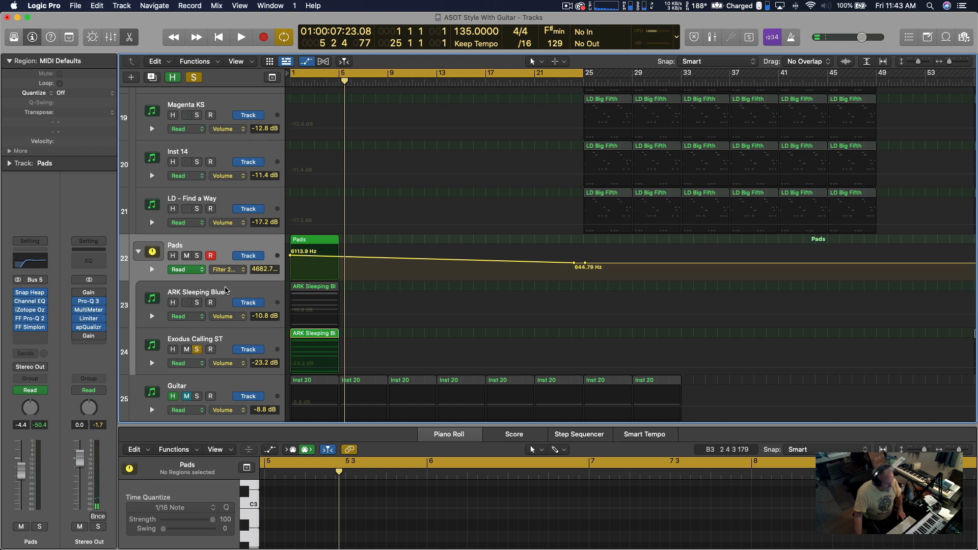
{"action": "key", "text": "space"}
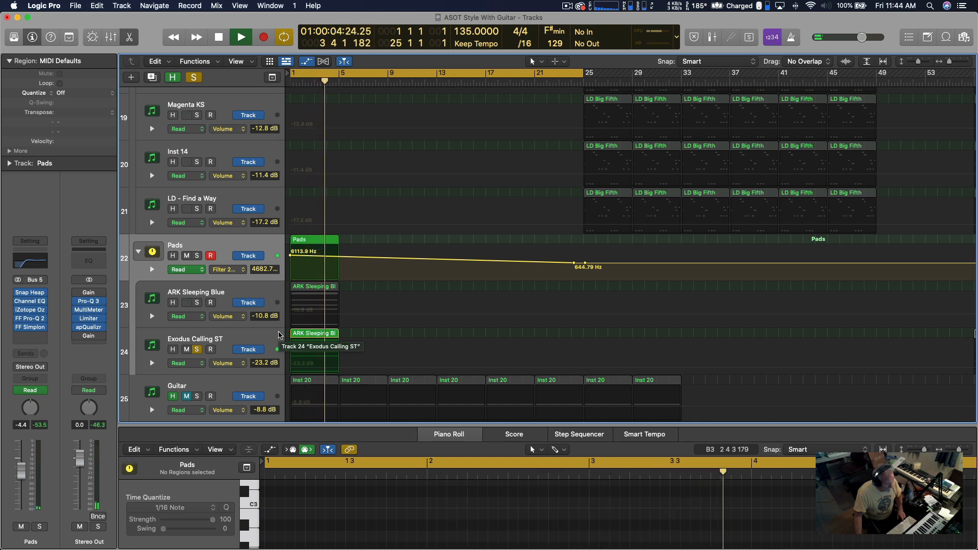
{"action": "key", "text": "space"}
{"action": "left_click", "coordinate": [239, 336]}
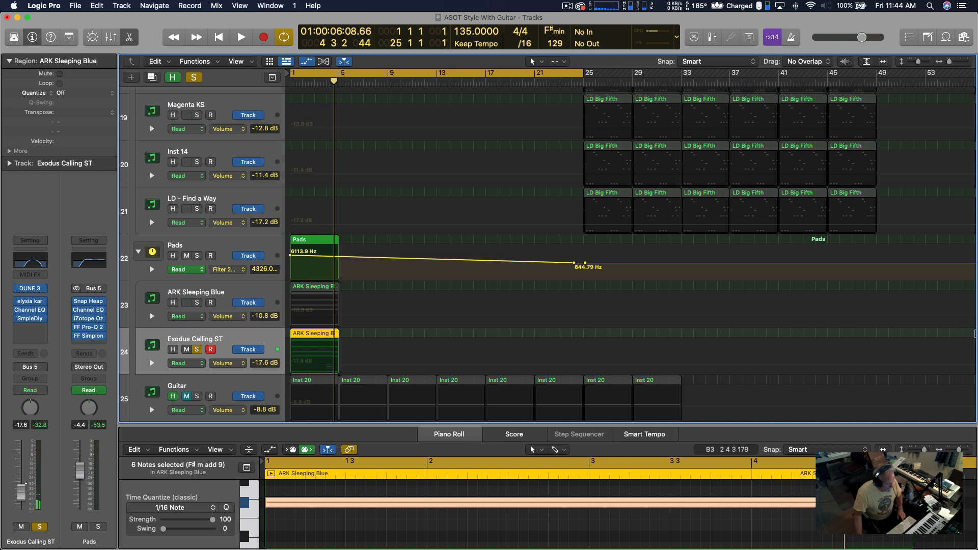
{"action": "key", "text": "Return"}
{"action": "key", "text": "space"}
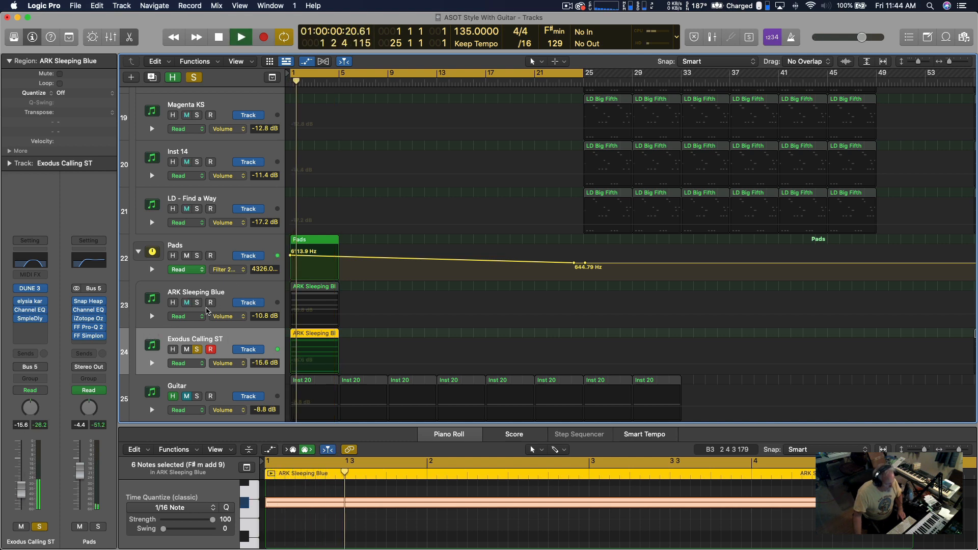
Step: Audition ARK Sleeping Blue soloed together with Exodus Calling ST, and clear all solos during playback
{"action": "left_click", "coordinate": [197, 303]}
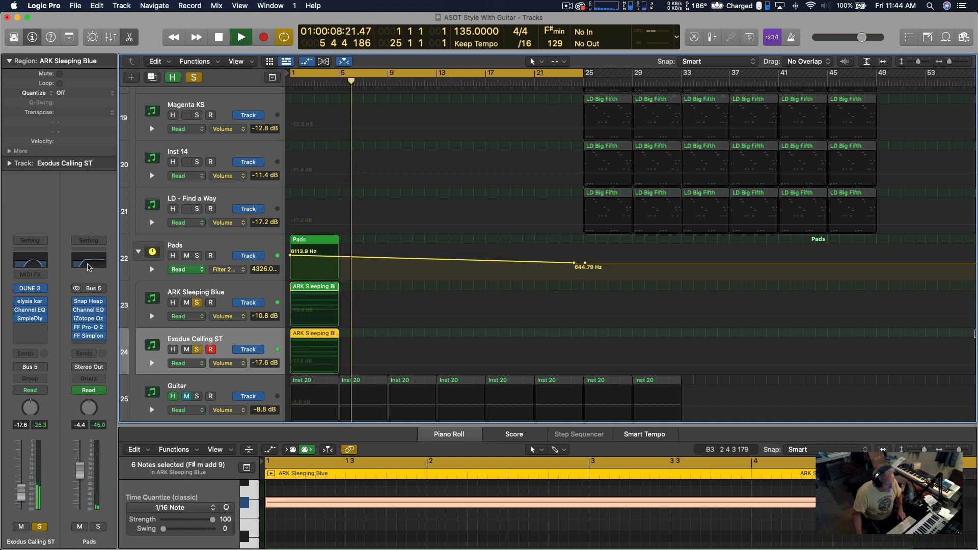
{"action": "key", "text": "space"}
{"action": "left_click", "coordinate": [215, 247]}
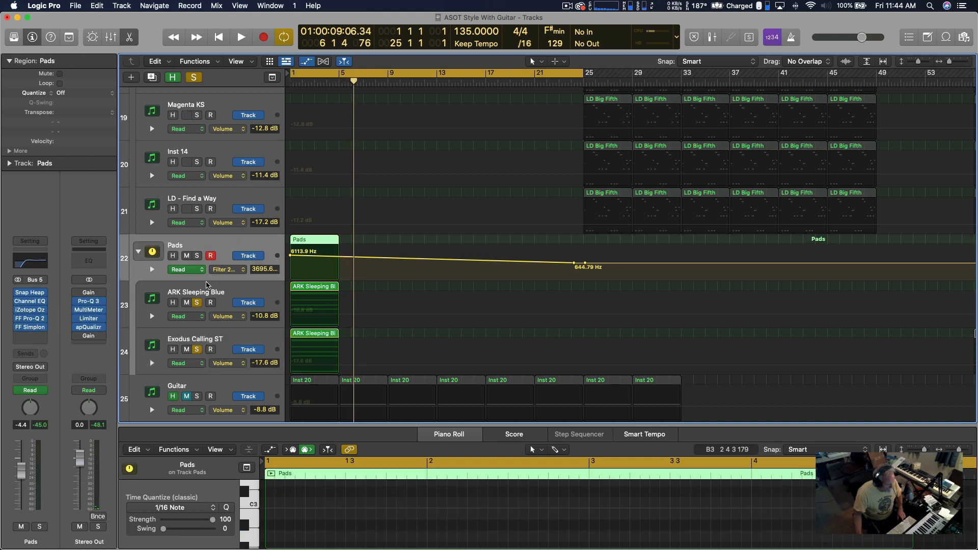
{"action": "left_click", "coordinate": [236, 297]}
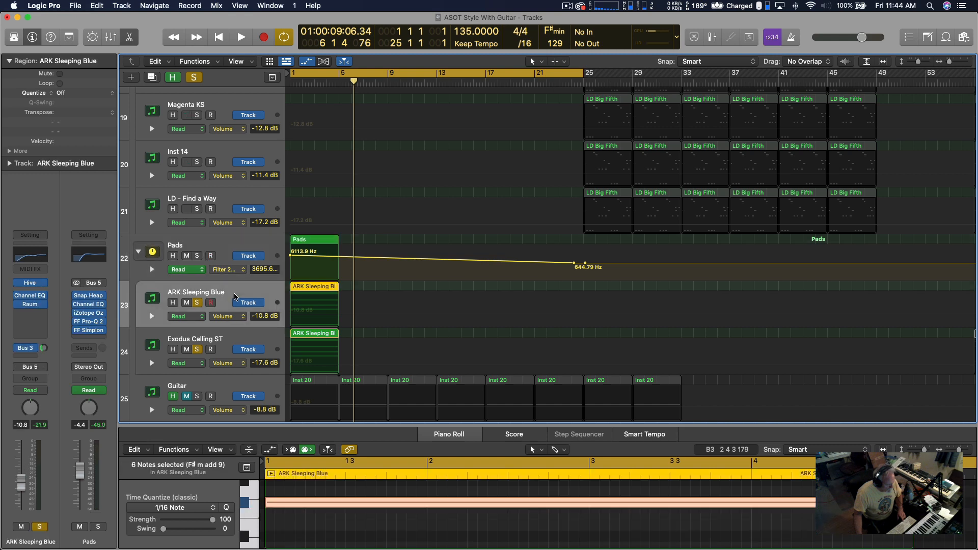
{"action": "key", "text": "space"}
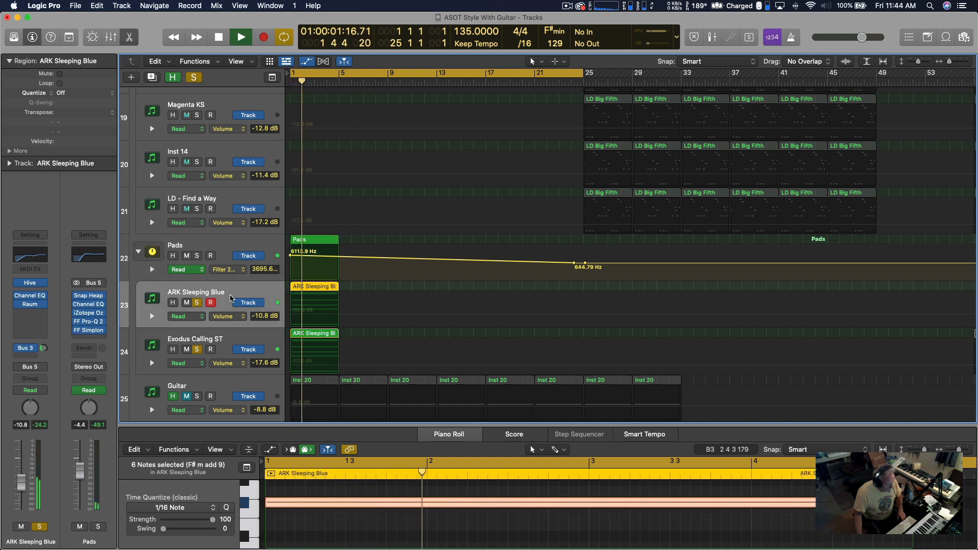
{"action": "left_click", "coordinate": [193, 77]}
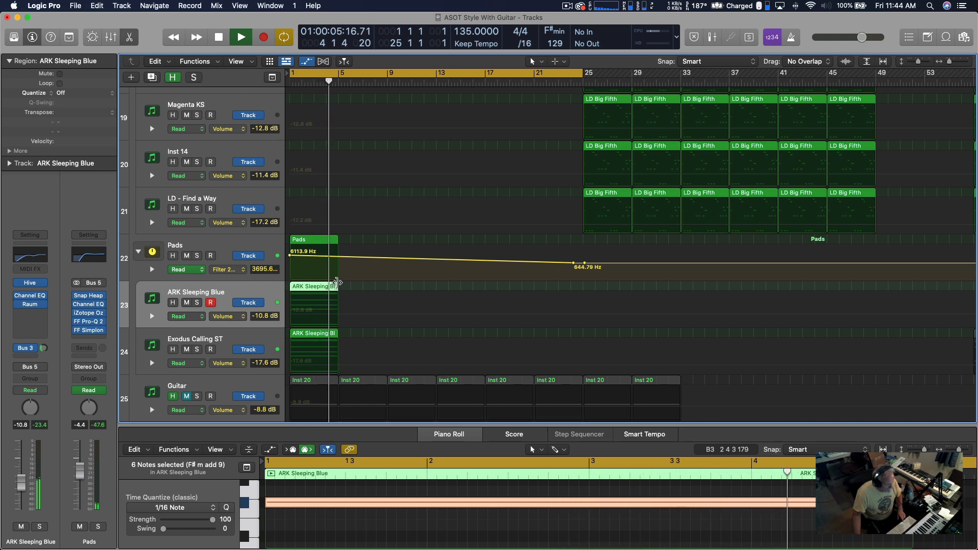
Step: Hide automation and loop the chord regions on ARK Sleeping Blue and Exodus Calling ST out to about bar 49
{"action": "left_click_drag", "start_coordinate": [333, 286], "coordinate": [583, 288]}
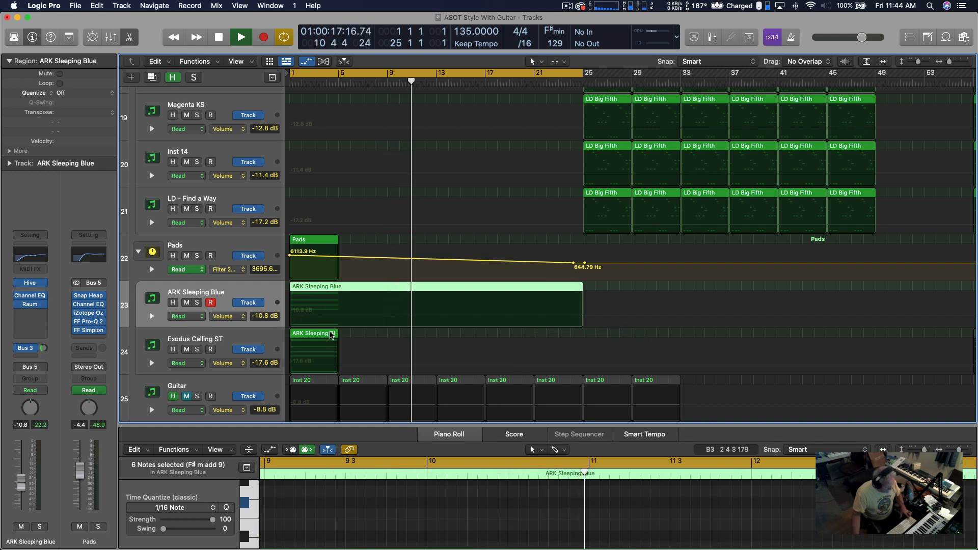
{"action": "key", "text": "a"}
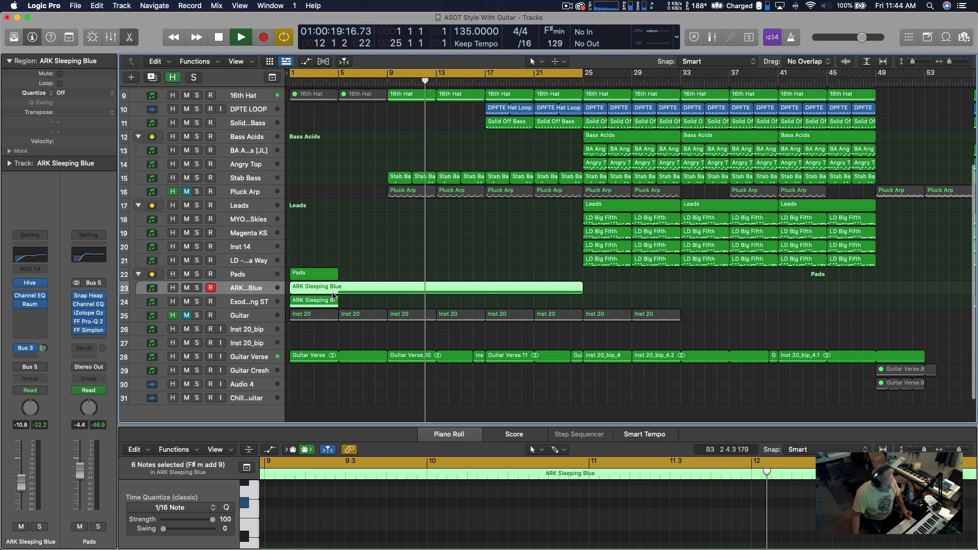
{"action": "left_click", "coordinate": [339, 296]}
{"action": "left_click_drag", "start_coordinate": [339, 296], "coordinate": [582, 301]}
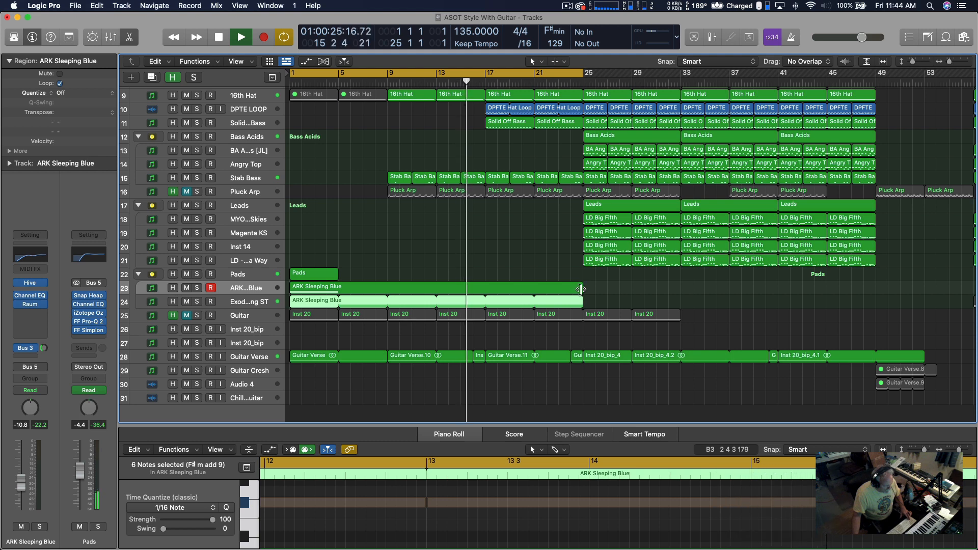
{"action": "mouse_move", "coordinate": [580, 290]}
{"action": "left_mouse_down"}
{"action": "mouse_move", "coordinate": [545, 311]}
{"action": "mouse_move", "coordinate": [336, 312]}
{"action": "mouse_move", "coordinate": [589, 291]}
{"action": "mouse_move", "coordinate": [580, 294]}
{"action": "left_mouse_up"}
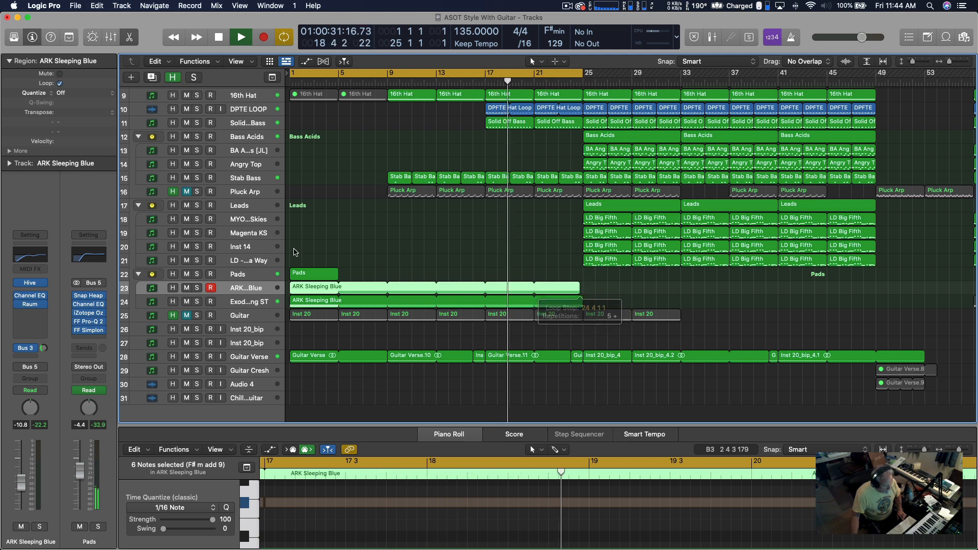
{"action": "left_click", "coordinate": [322, 276]}
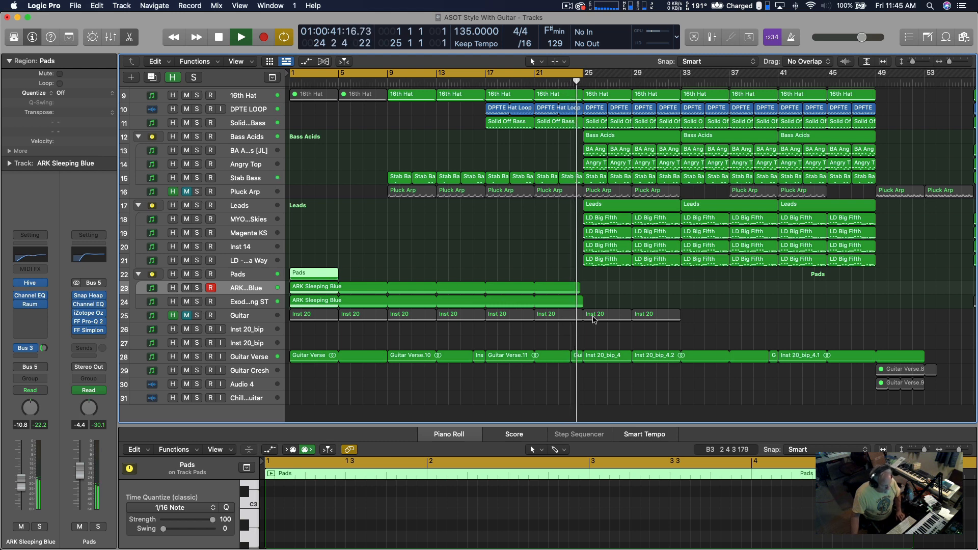
{"action": "left_click_drag", "start_coordinate": [577, 284], "coordinate": [875, 304]}
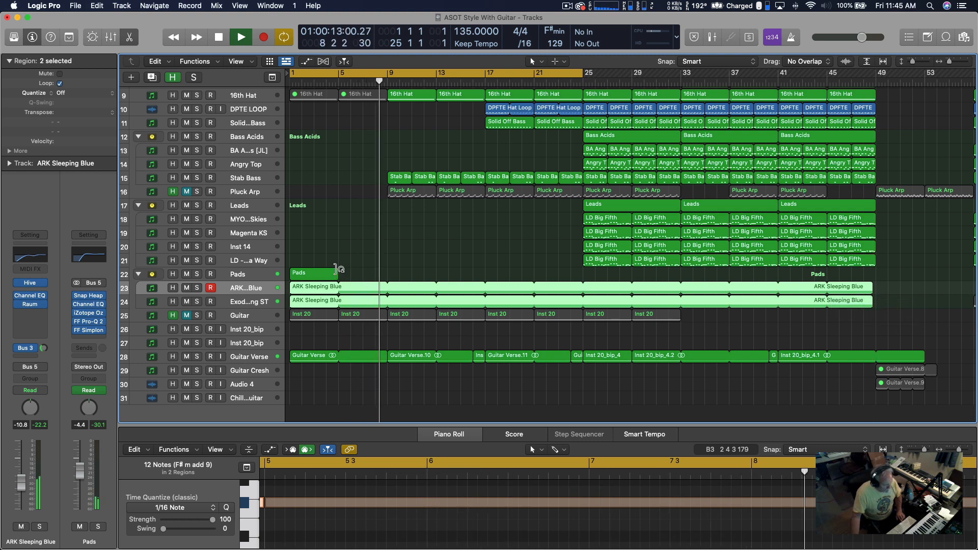
Step: Loop the Pads stack region out to bar 49 and convert its loops into separate regions
{"action": "left_click_drag", "start_coordinate": [336, 269], "coordinate": [875, 285]}
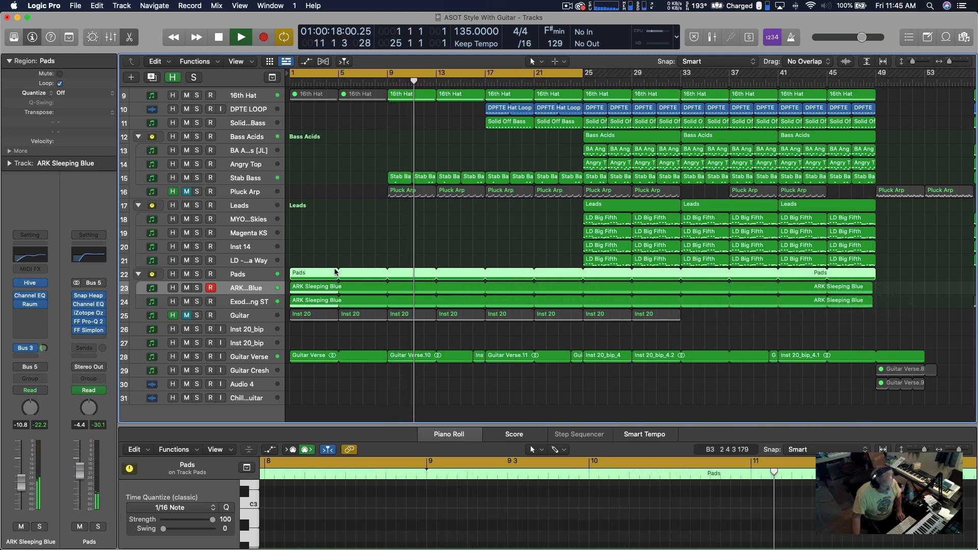
{"action": "left_click", "coordinate": [260, 278]}
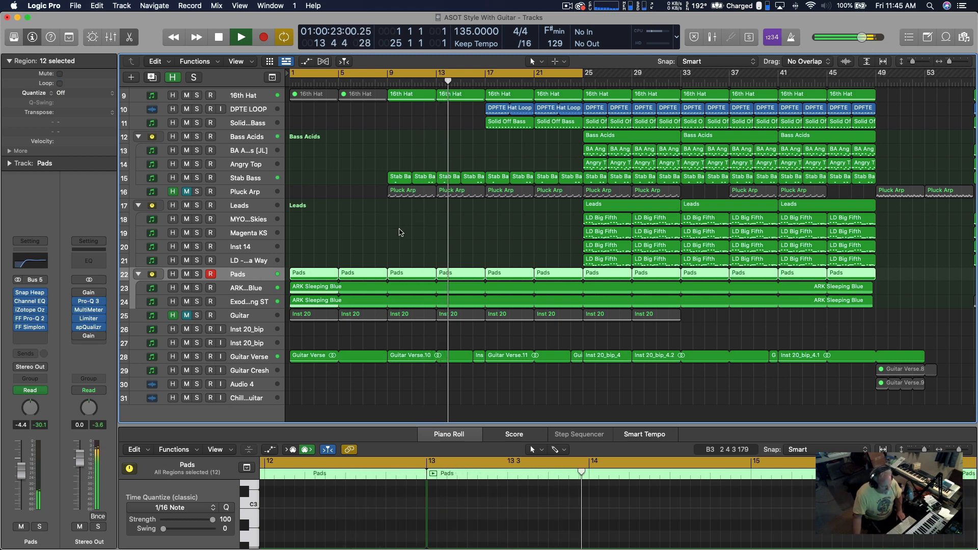
Step: Turn off cycle mode and play the Exodus Calling ST track soloed
{"action": "left_click", "coordinate": [253, 289]}
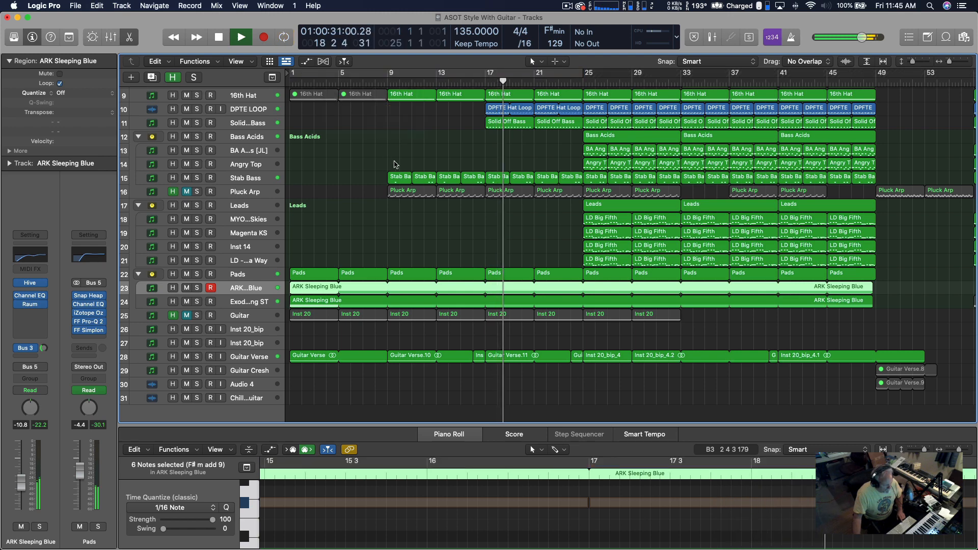
{"action": "scroll", "coordinate": [395, 160], "scroll_direction": "up", "scroll_amount": 5}
{"action": "key", "text": "space"}
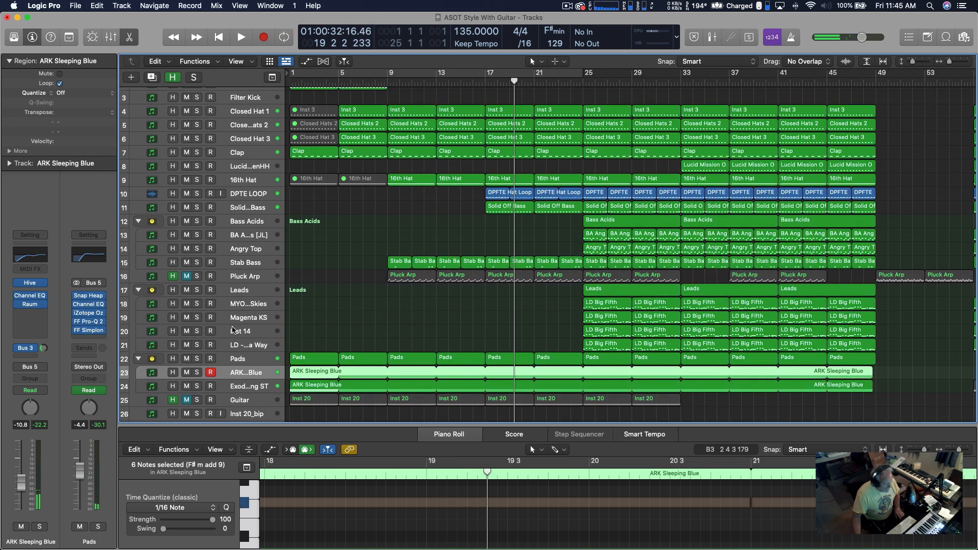
{"action": "left_click", "coordinate": [253, 362]}
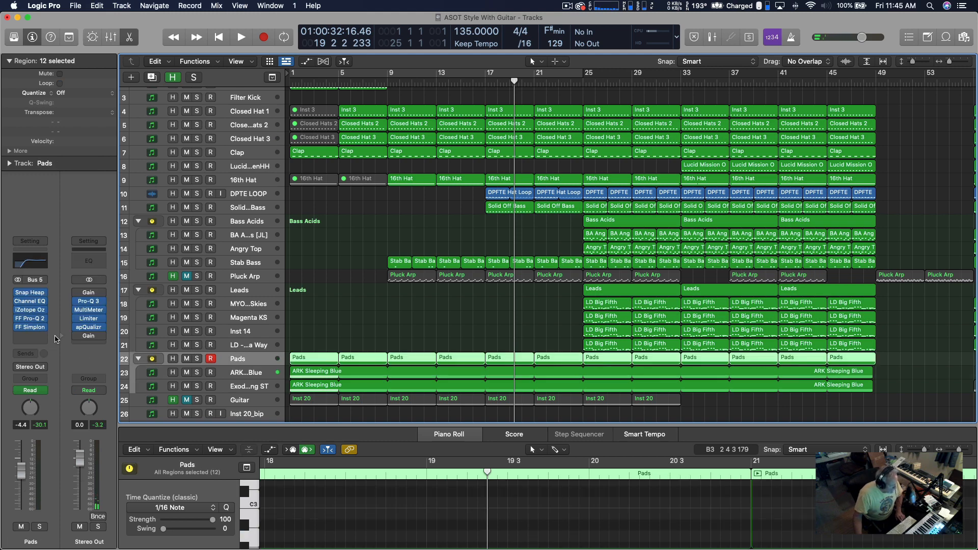
{"action": "left_click", "coordinate": [242, 387]}
{"action": "key", "text": "s"}
{"action": "key", "text": "space"}
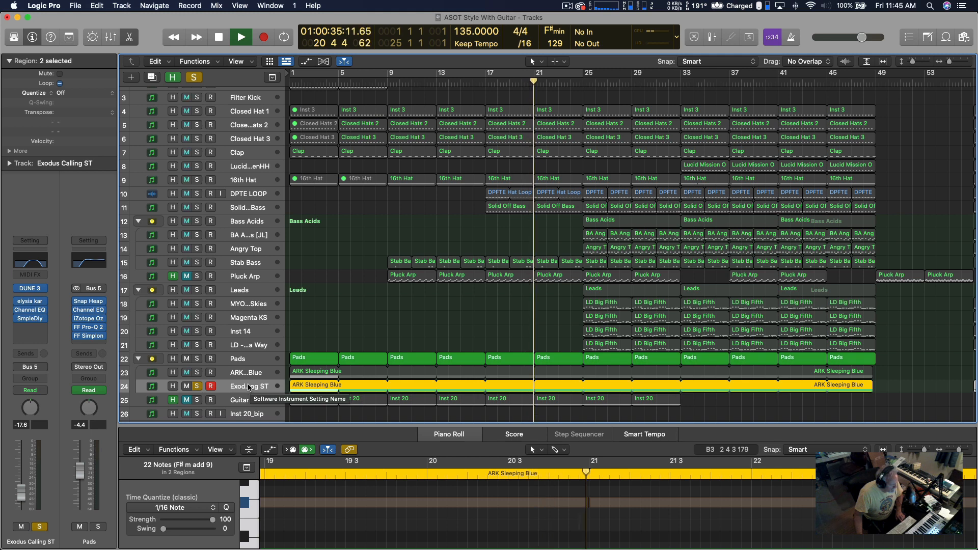
Step: Stop playback and remove the Bus 3 reverb send from the ARK Sleeping Blue track
{"action": "key", "text": "space"}
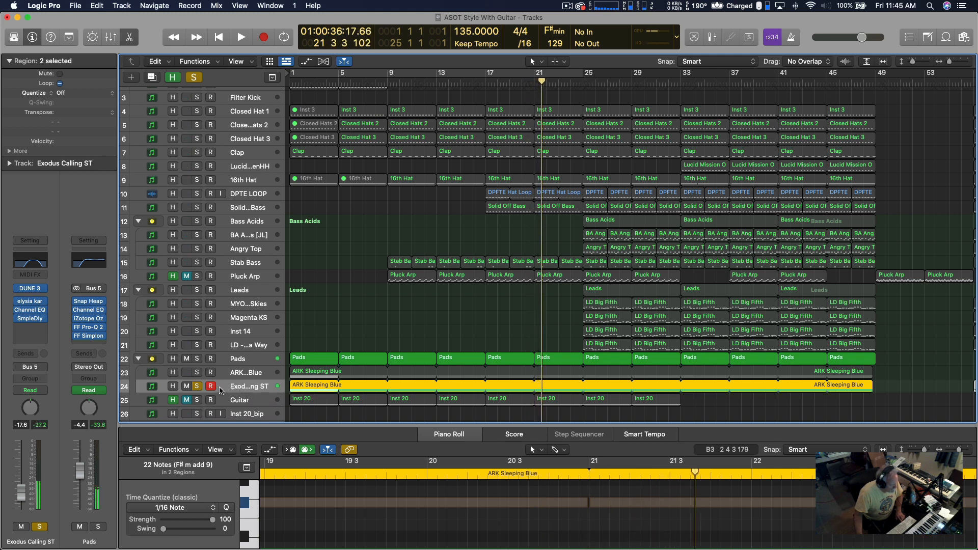
{"action": "left_click", "coordinate": [233, 362]}
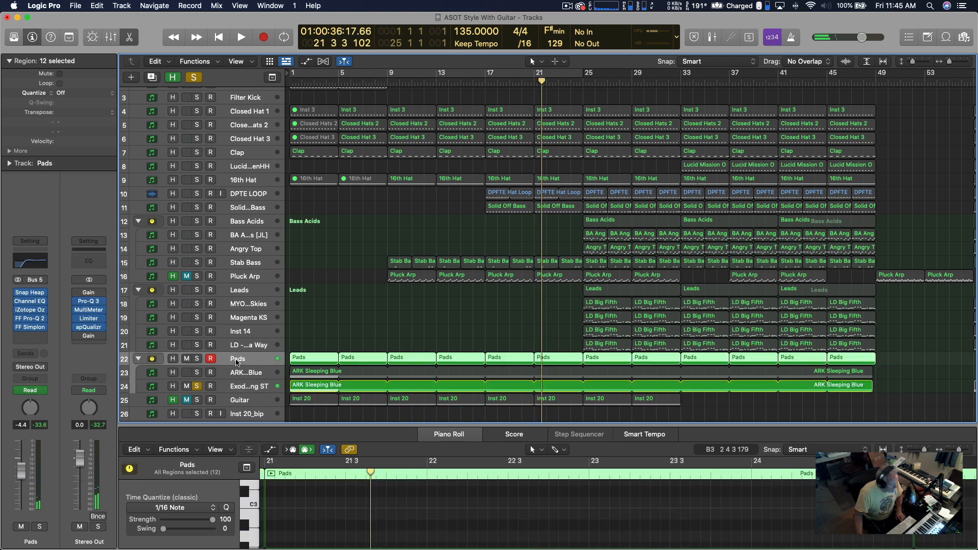
{"action": "left_click", "coordinate": [235, 374]}
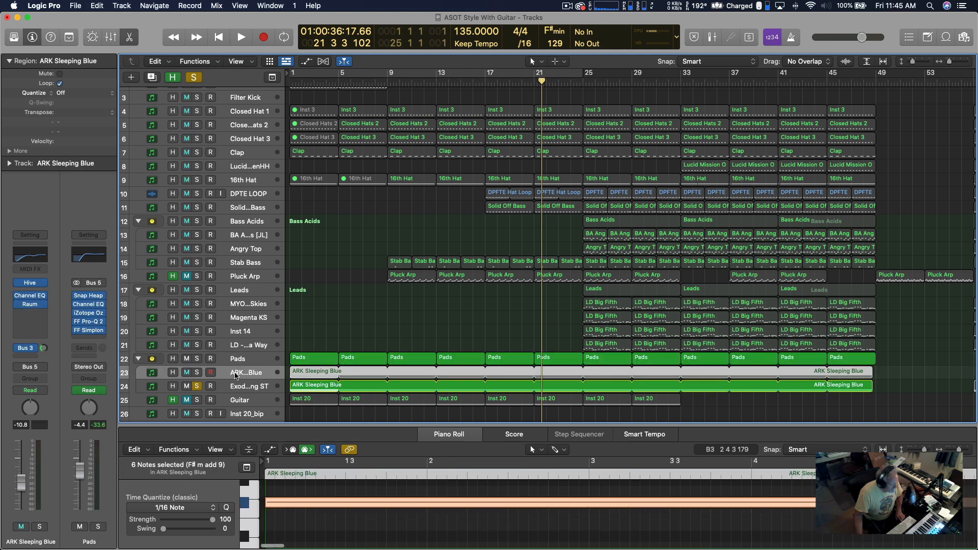
{"action": "left_click", "coordinate": [32, 349]}
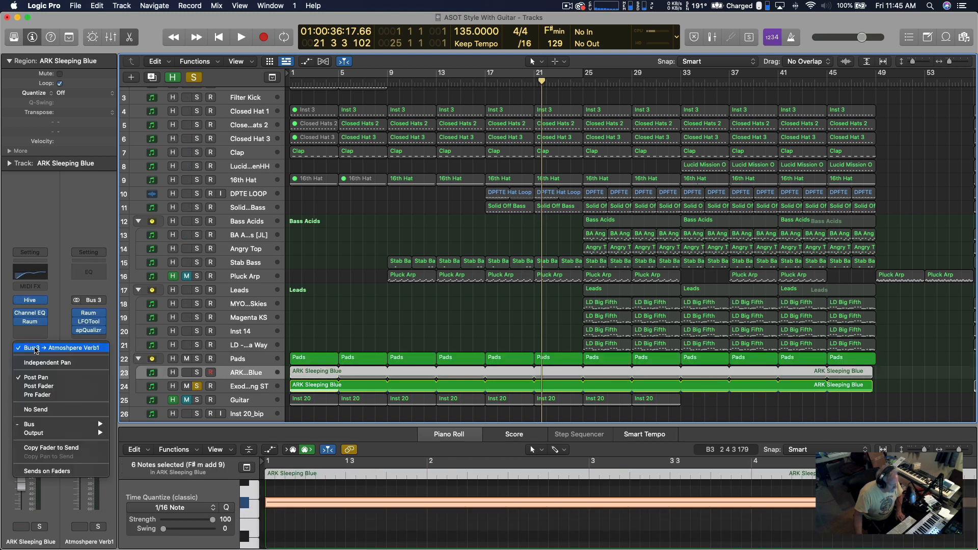
{"action": "left_click", "coordinate": [49, 410]}
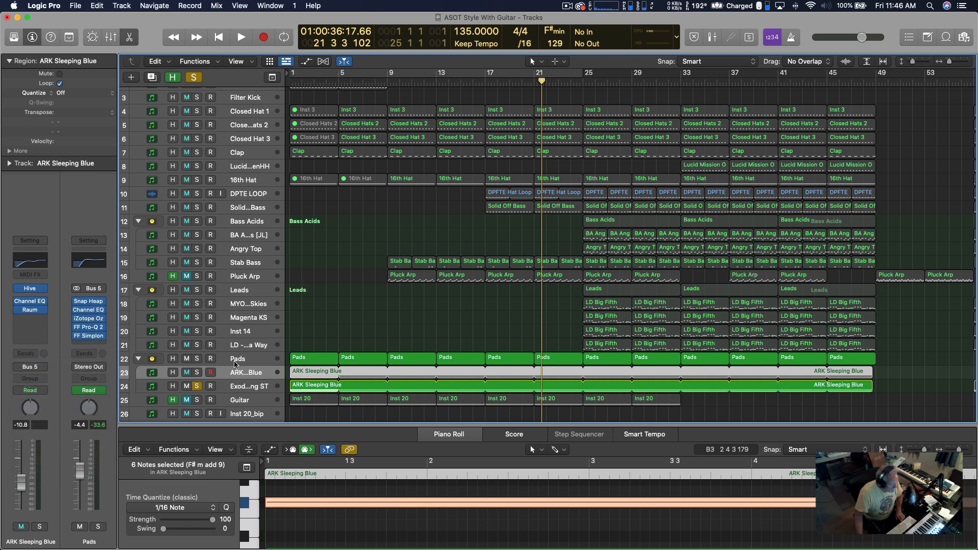
Step: Insert a stereo Raum reverb after FF Simplon on the Pads stack and set its mix to 18%
{"action": "left_click", "coordinate": [237, 362]}
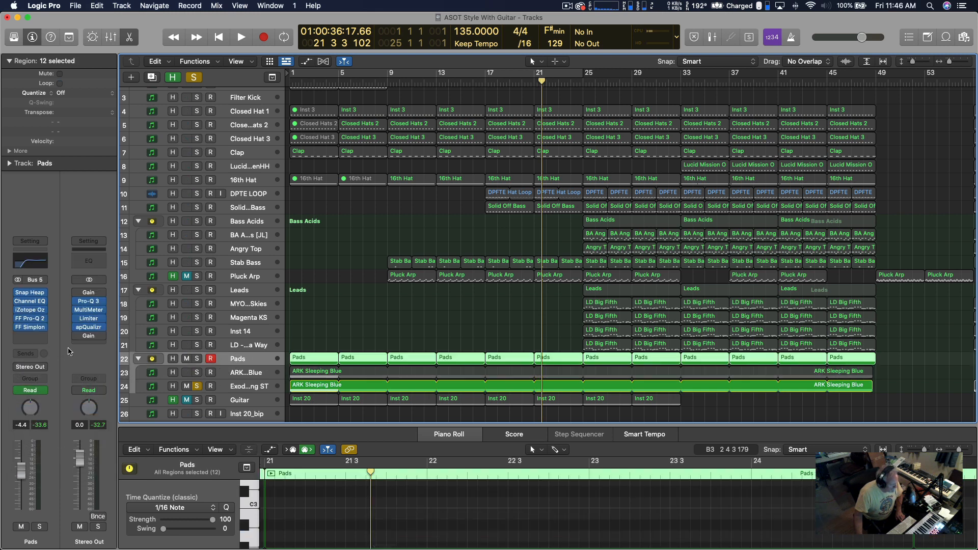
{"action": "left_click", "coordinate": [44, 336]}
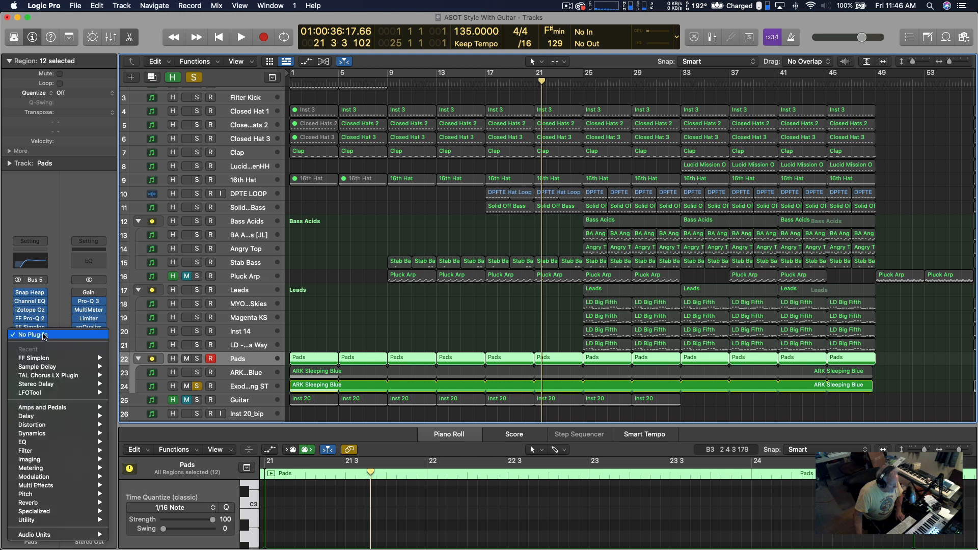
{"action": "mouse_move", "coordinate": [42, 535]}
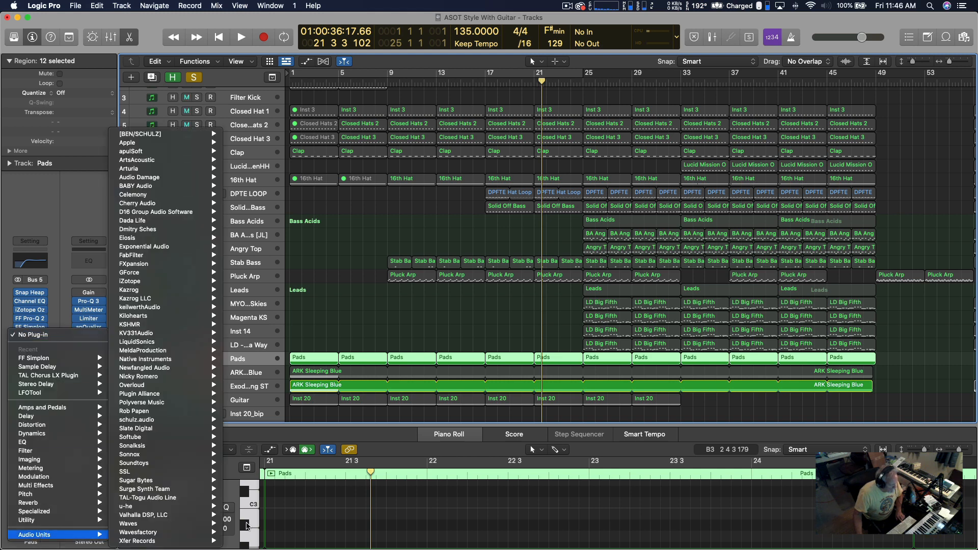
{"action": "mouse_move", "coordinate": [135, 384]}
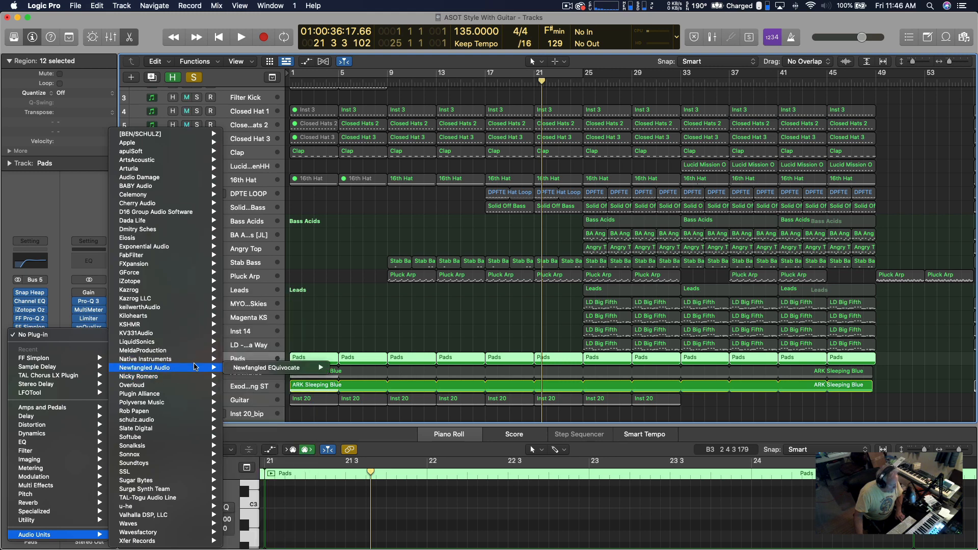
{"action": "mouse_move", "coordinate": [175, 360]}
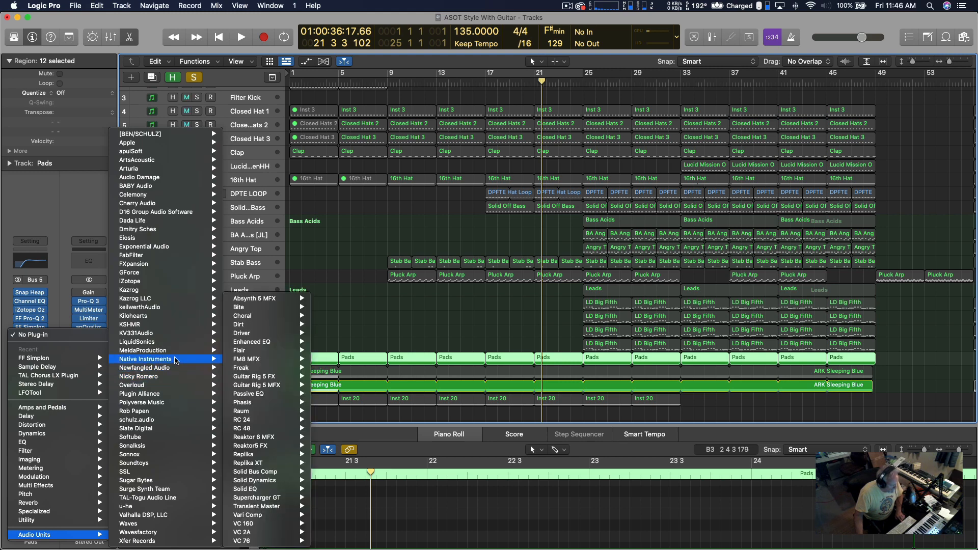
{"action": "mouse_move", "coordinate": [270, 411]}
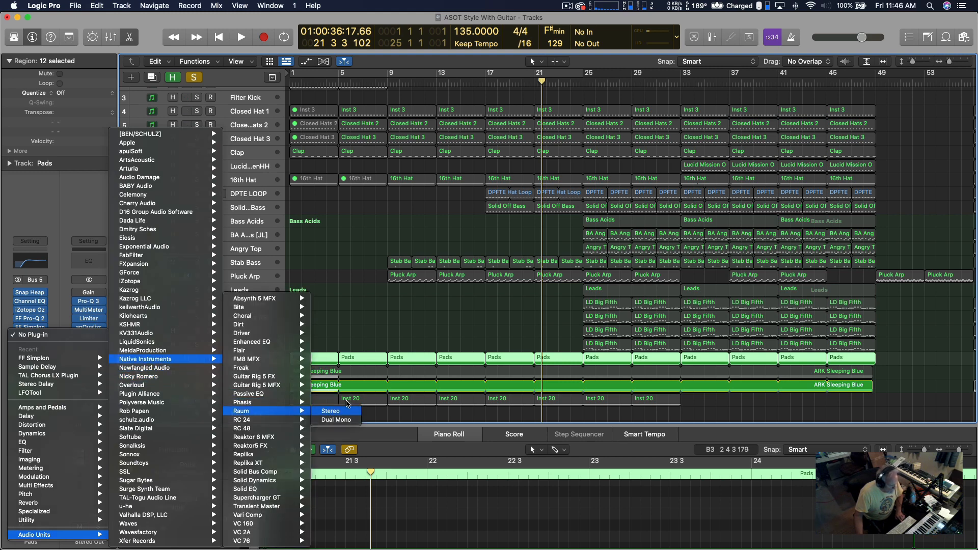
{"action": "left_click", "coordinate": [347, 410]}
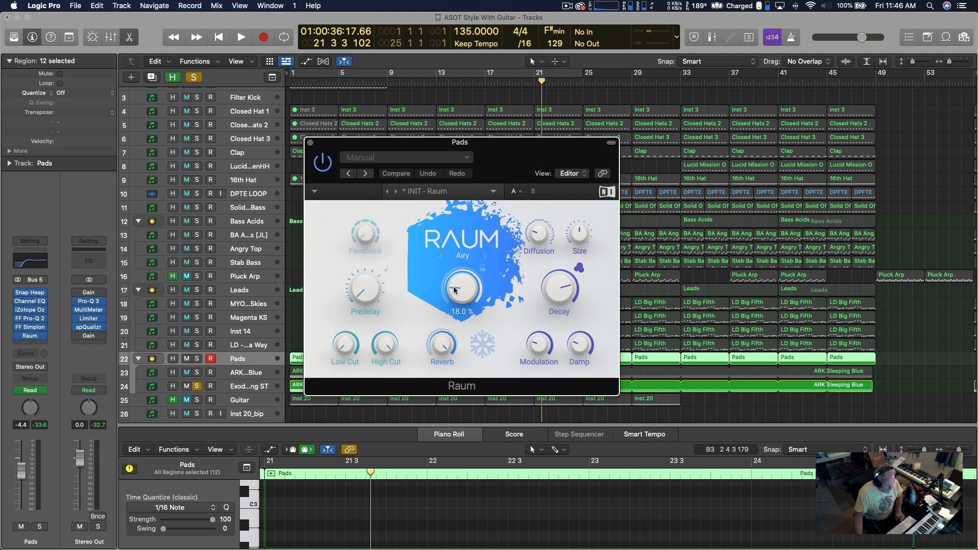
Step: Play from the start and audition ARK Sleeping Blue soloed together with Exodus Calling ST through the new reverb
{"action": "key", "text": "Return"}
{"action": "key", "text": "space"}
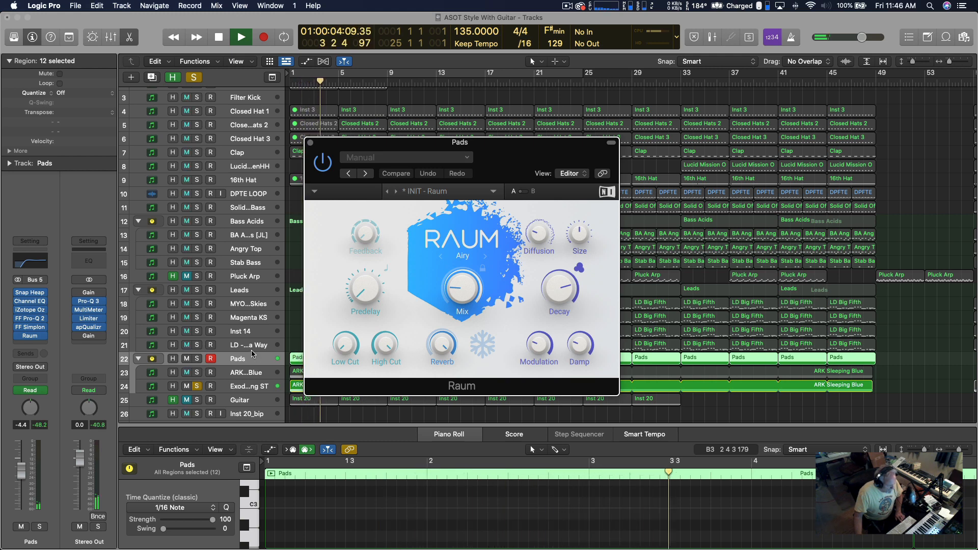
{"action": "left_click", "coordinate": [221, 390]}
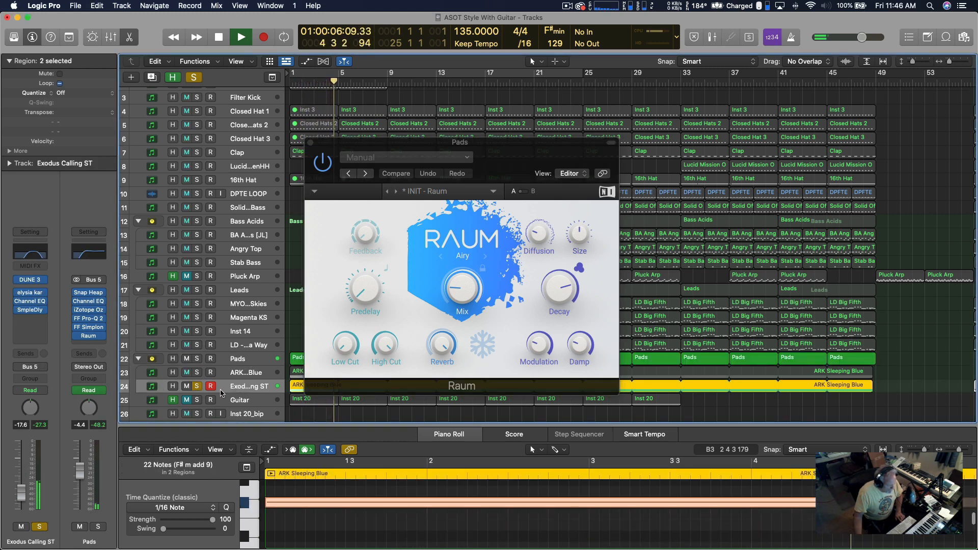
{"action": "left_click", "coordinate": [197, 372]}
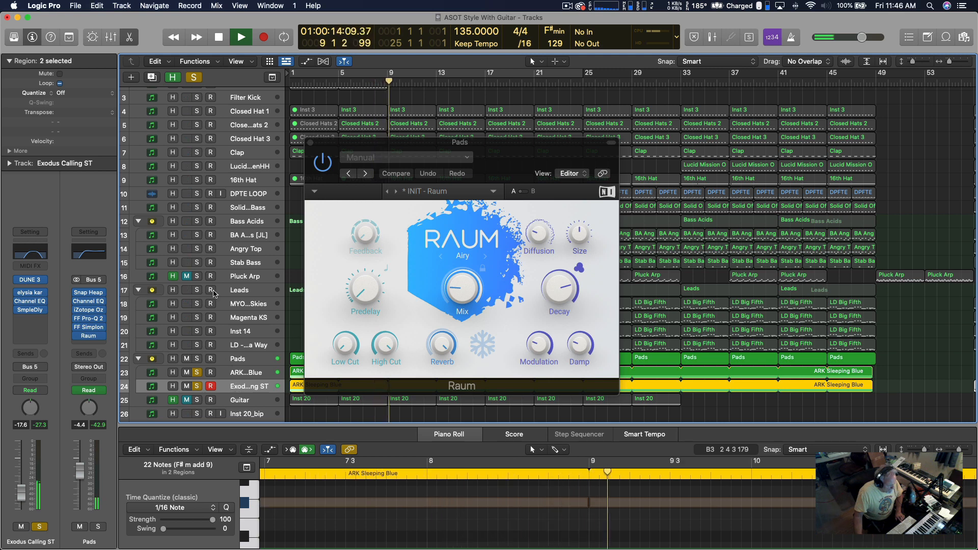
Step: Raise the high cut of Exodus Calling ST's Channel EQ to 7050 Hz and audition the pads unsoloed in the full mix
{"action": "left_click", "coordinate": [34, 256]}
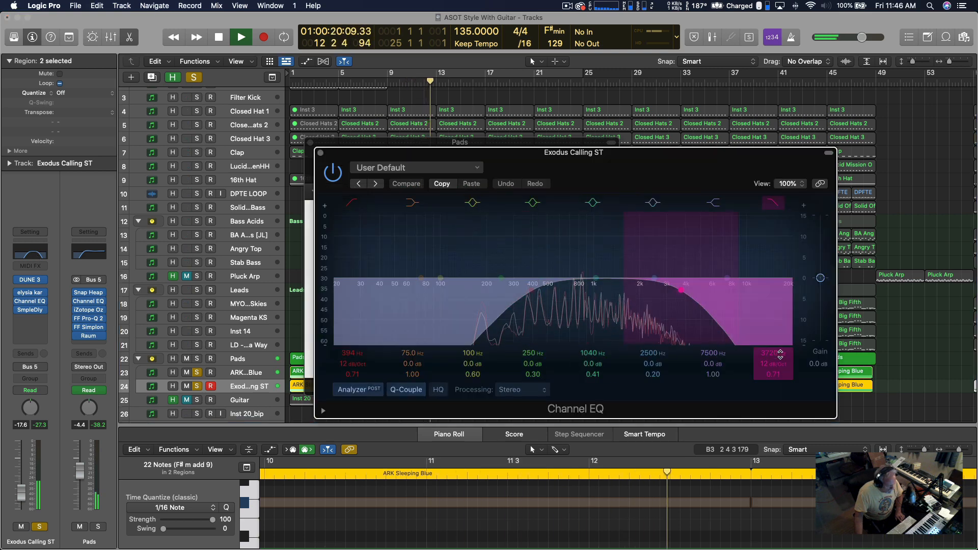
{"action": "left_click_drag", "start_coordinate": [683, 292], "coordinate": [720, 290]}
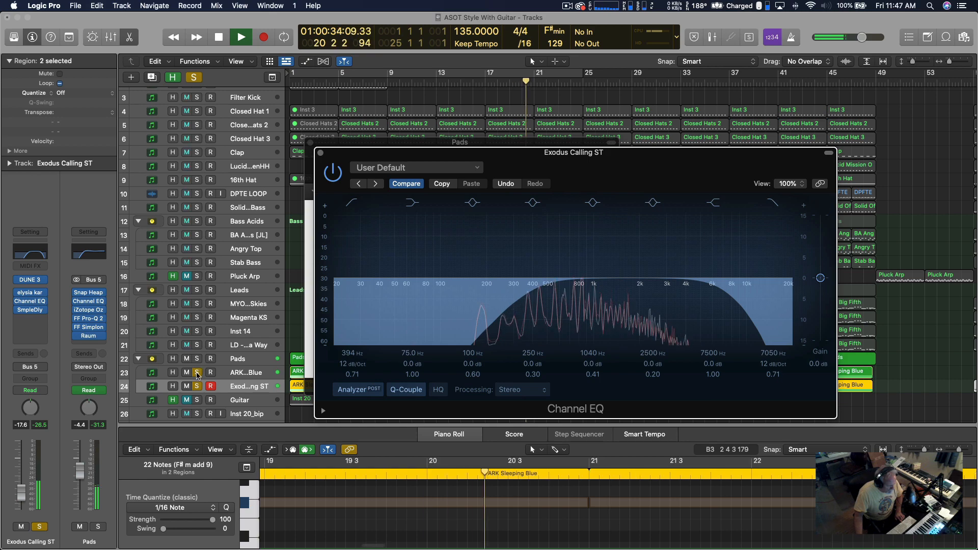
{"action": "left_click", "coordinate": [198, 387]}
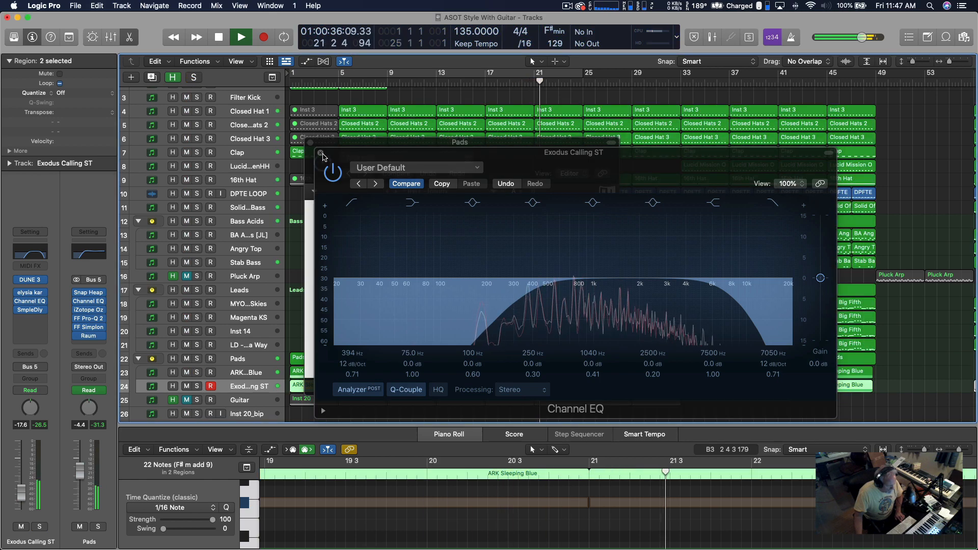
{"action": "left_click", "coordinate": [321, 153]}
{"action": "left_click", "coordinate": [310, 142]}
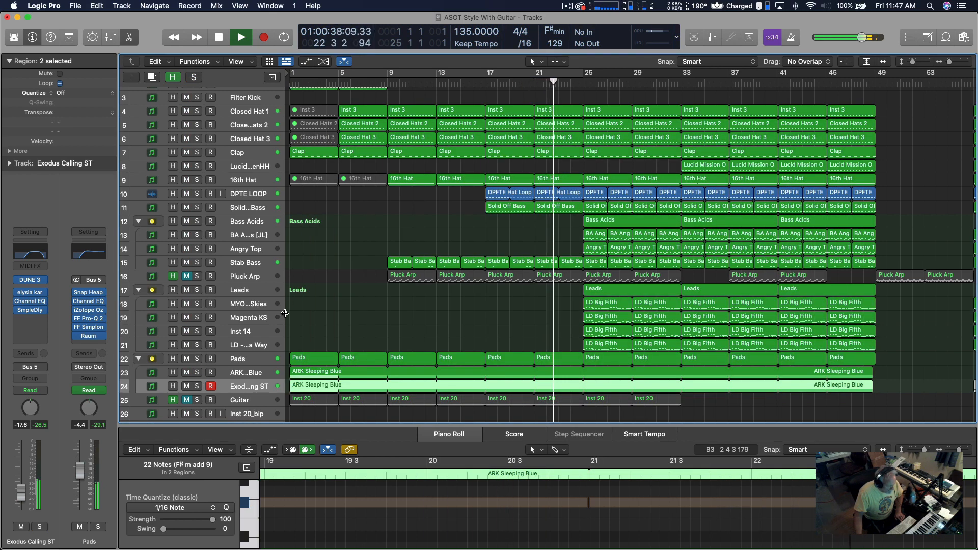
{"action": "scroll", "coordinate": [334, 298], "scroll_direction": "down", "scroll_amount": 5}
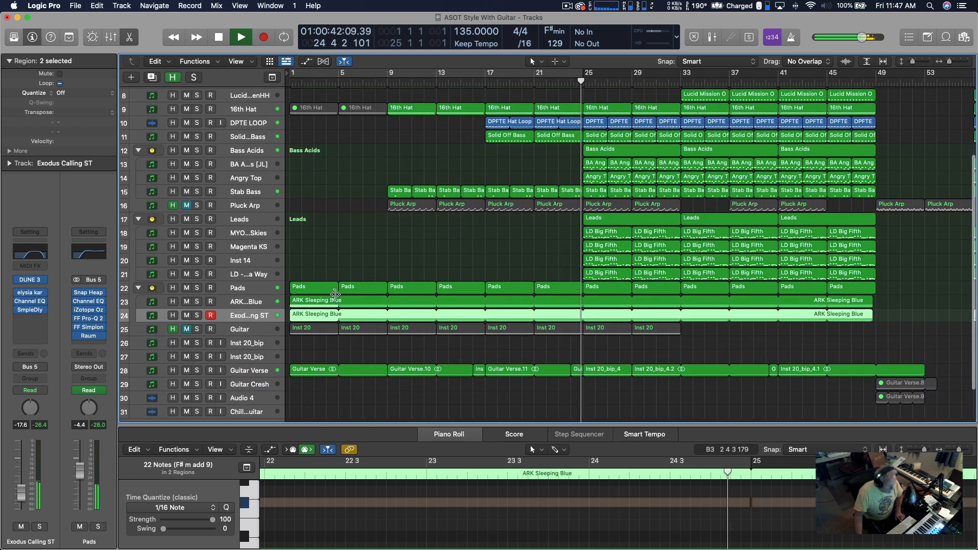
{"action": "key", "text": "space"}
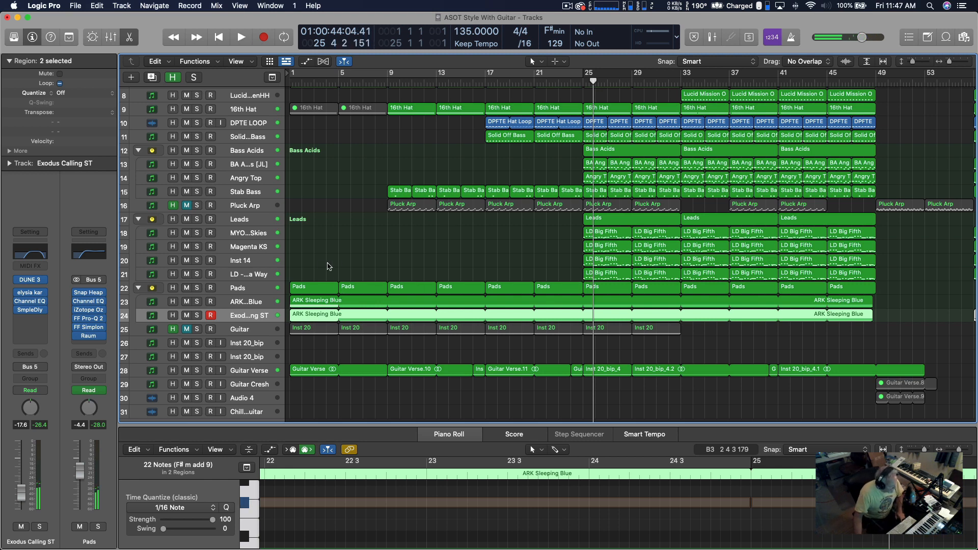
Step: Solo the Guitar Verse track and audition it briefly from the start of the song
{"action": "left_click", "coordinate": [386, 82]}
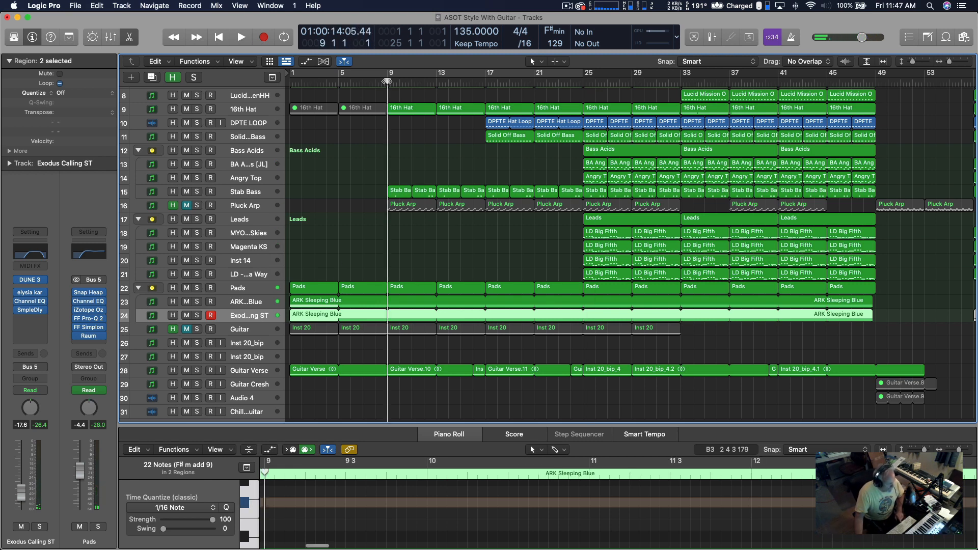
{"action": "left_click", "coordinate": [233, 372]}
{"action": "left_click", "coordinate": [197, 372]}
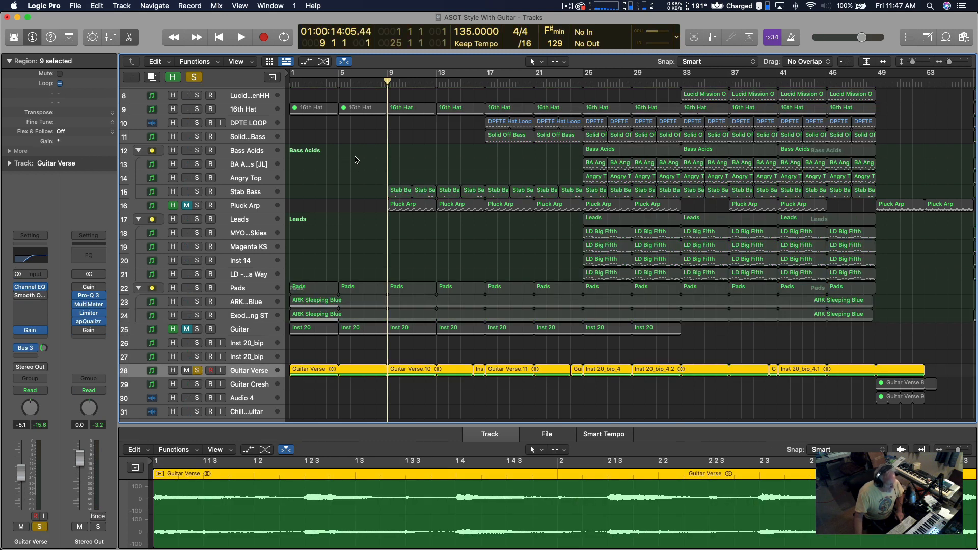
{"action": "key", "text": "Return"}
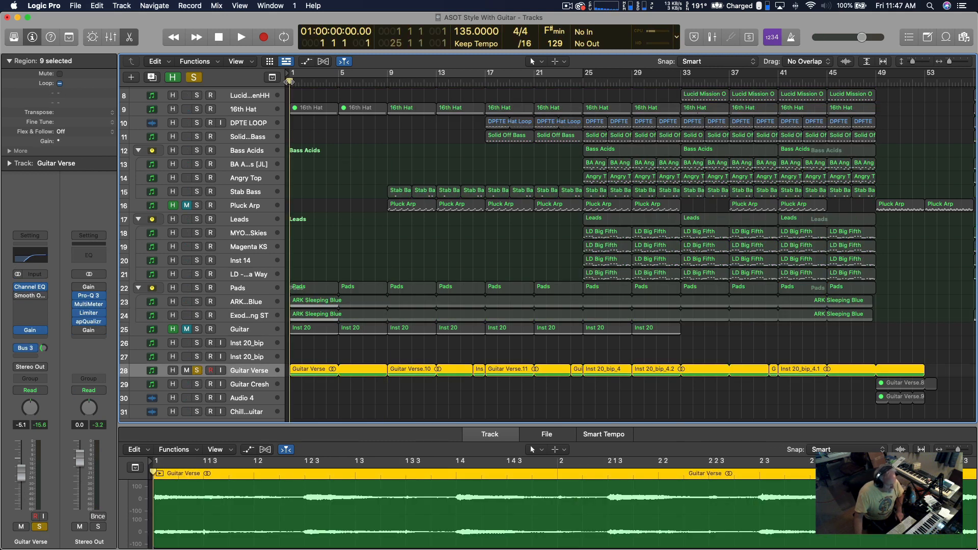
{"action": "key", "text": "space"}
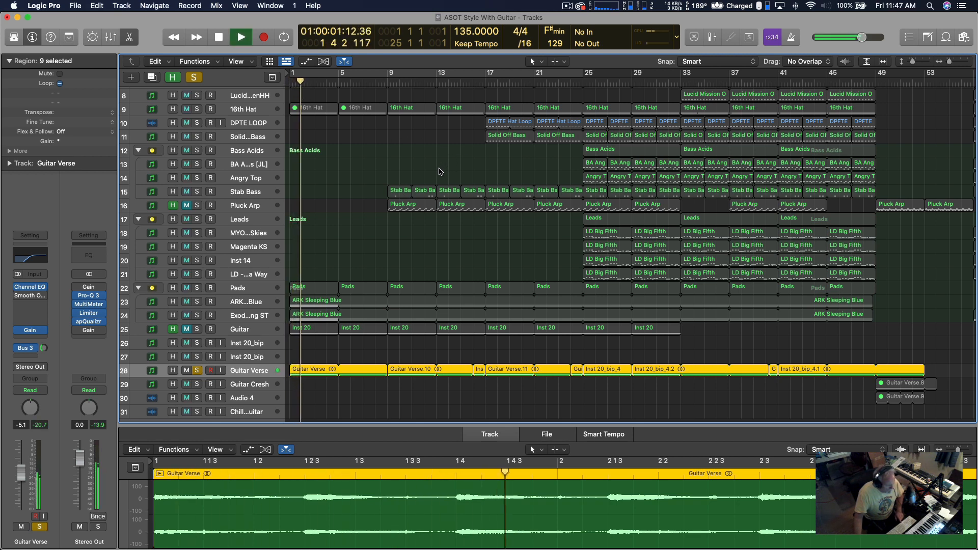
{"action": "key", "text": "space"}
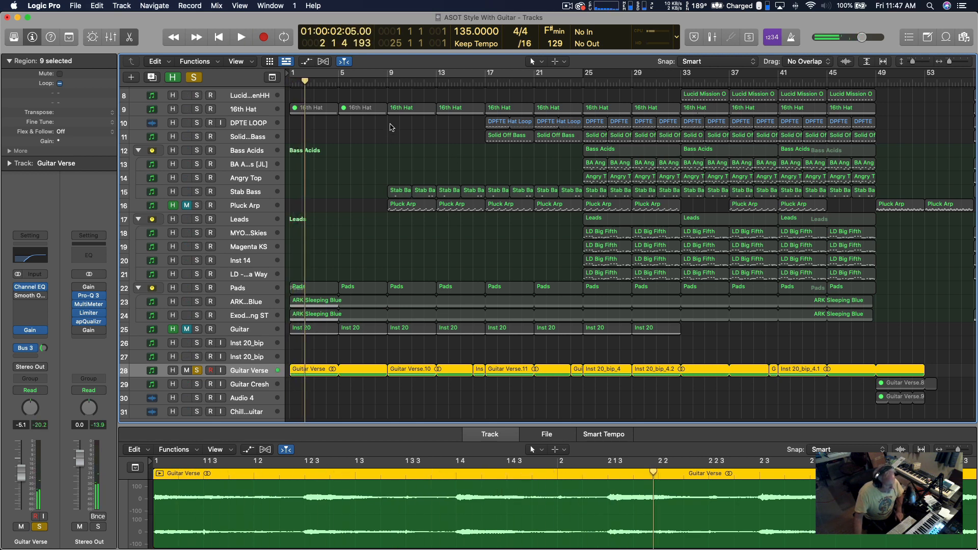
Step: Audition the soloed Guitar Verse from bars 9 and 13, and clear the solo to hear the full mix from bar 9
{"action": "left_click", "coordinate": [387, 82]}
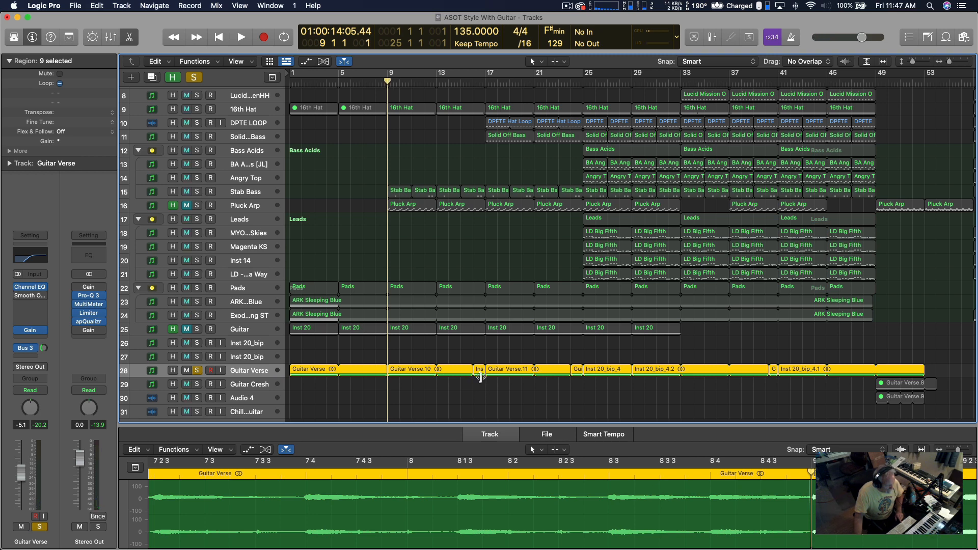
{"action": "key", "text": "space"}
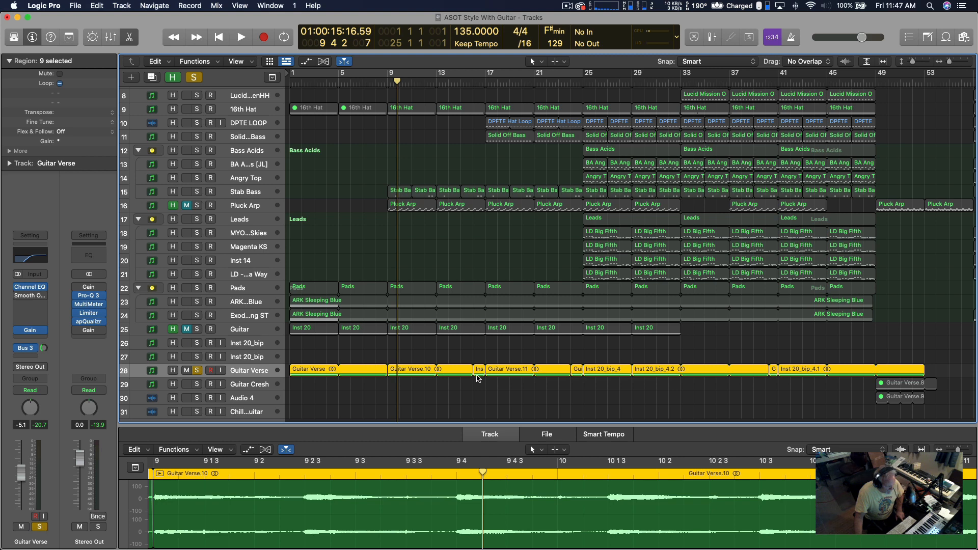
{"action": "left_click", "coordinate": [438, 82]}
{"action": "key", "text": "space"}
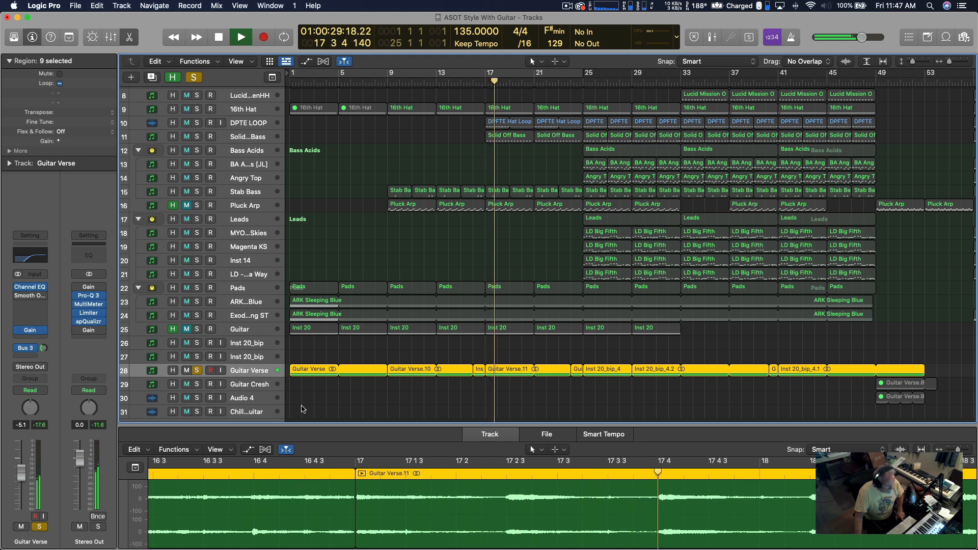
{"action": "left_click", "coordinate": [197, 372]}
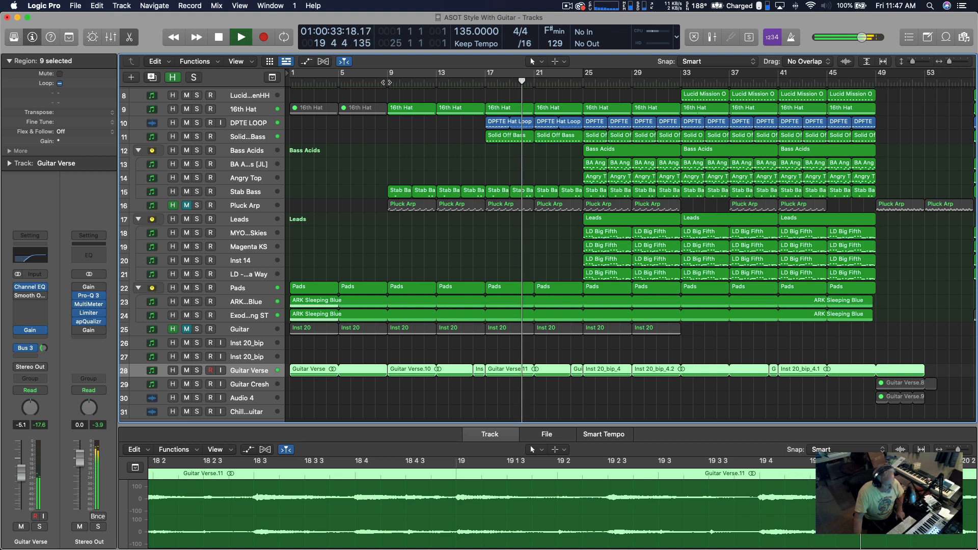
{"action": "left_click", "coordinate": [387, 82]}
{"action": "key", "text": "space"}
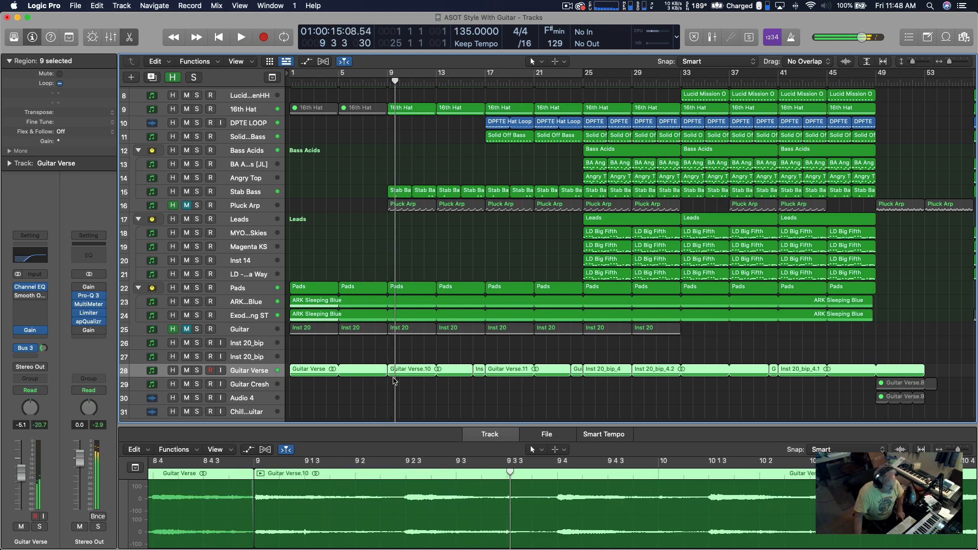
Step: Trim the first Guitar Verse section to end at bar 8 and fill the gap with a copy of the short Inst 20_bip_3.1 region
{"action": "left_click_drag", "start_coordinate": [386, 372], "coordinate": [376, 374]}
{"action": "left_click", "coordinate": [390, 391]}
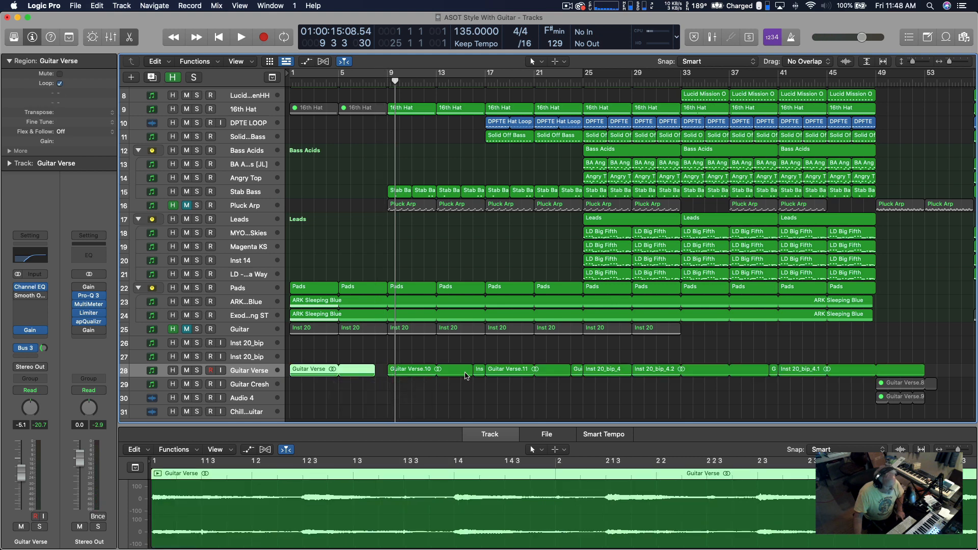
{"action": "left_click", "coordinate": [480, 370]}
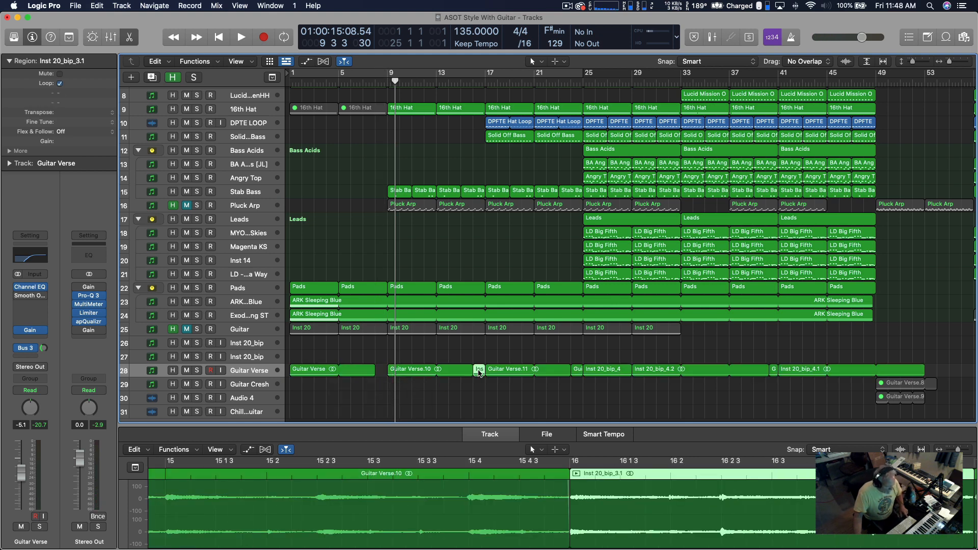
{"action": "left_click_drag", "start_coordinate": [480, 372], "coordinate": [378, 376], "text": "alt"}
Step: Shorten the second Kick region on track 2 to end about half a bar before bar 9
{"action": "scroll", "coordinate": [375, 186], "scroll_direction": "up", "scroll_amount": 7}
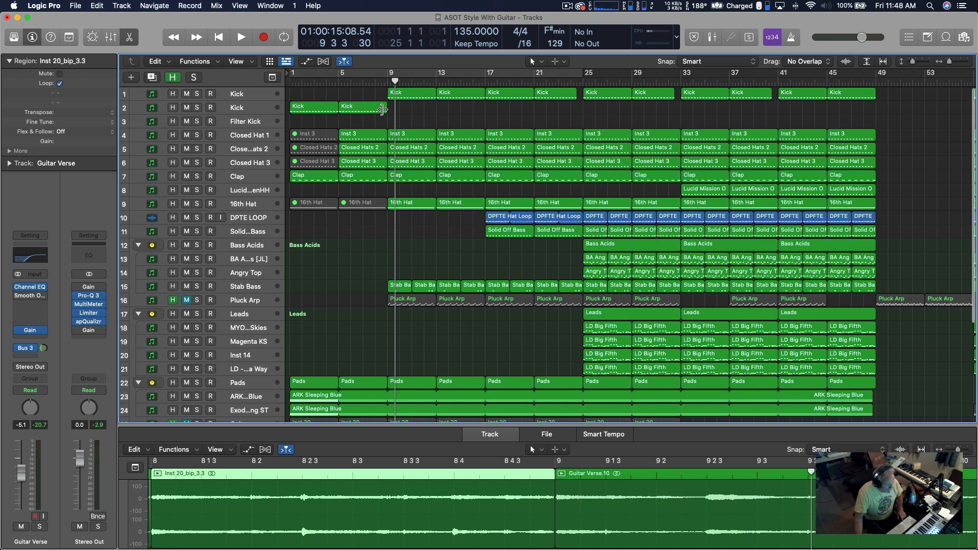
{"action": "left_click_drag", "start_coordinate": [382, 110], "coordinate": [377, 113]}
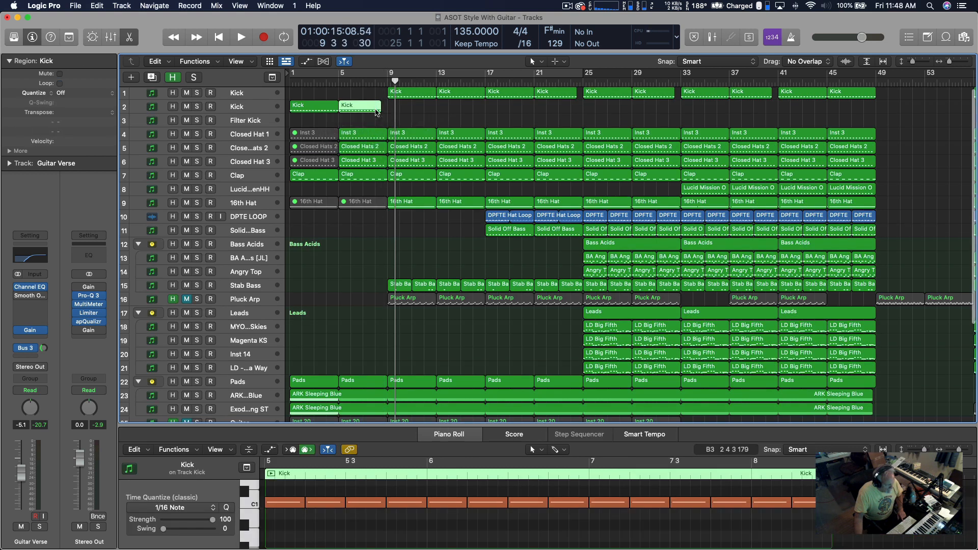
Step: Extend the second Kick region on track 2 to bar 9 and shorten the second Kick region on track 1 to about half a bar before bar 17
{"action": "key", "text": "Return"}
{"action": "key", "text": "space"}
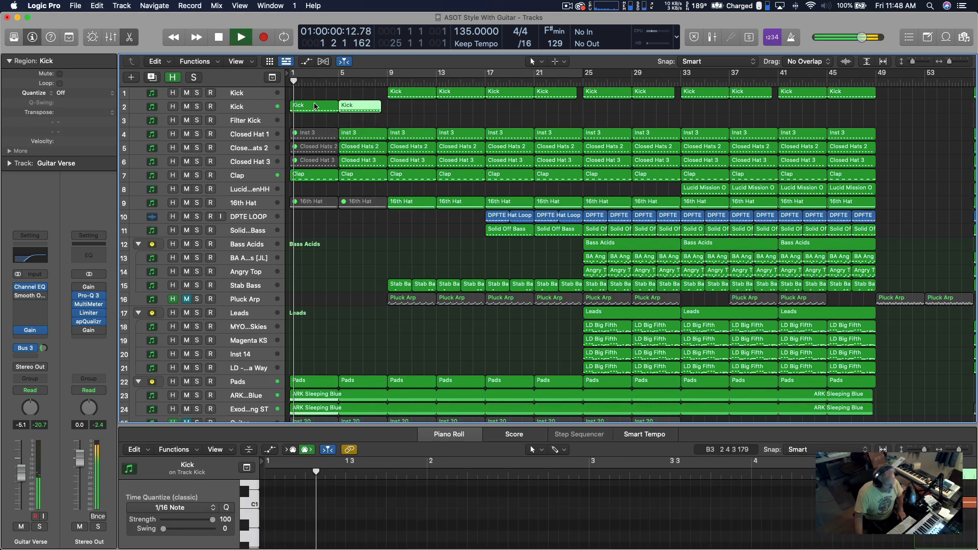
{"action": "scroll", "coordinate": [356, 233], "scroll_direction": "down", "scroll_amount": 2}
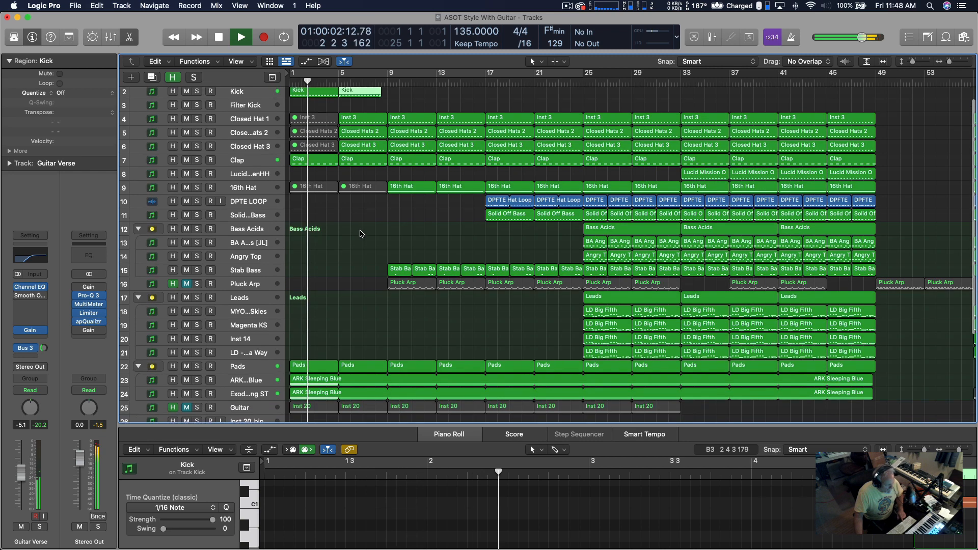
{"action": "scroll", "coordinate": [359, 234], "scroll_direction": "up", "scroll_amount": 3}
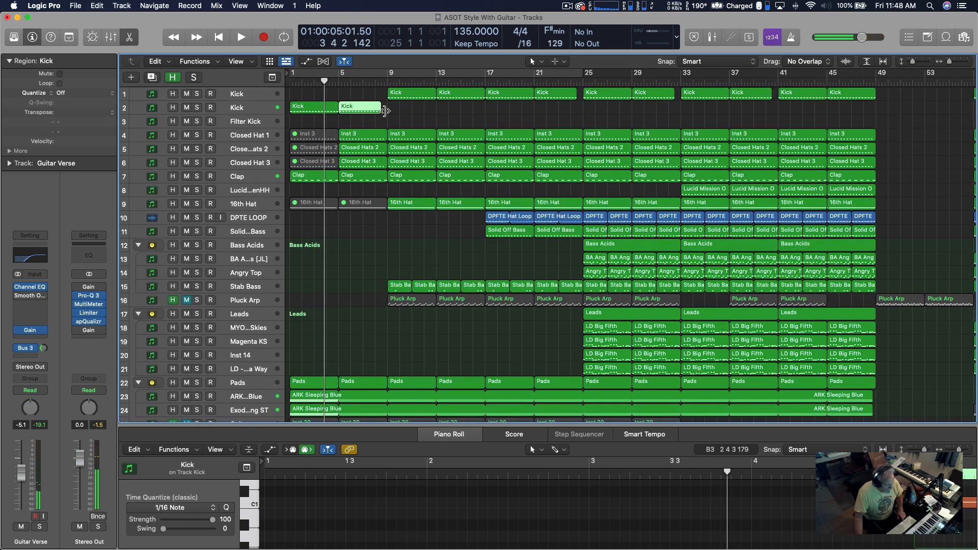
{"action": "left_click_drag", "start_coordinate": [385, 110], "coordinate": [390, 110]}
{"action": "left_click_drag", "start_coordinate": [484, 97], "coordinate": [479, 97]}
{"action": "key", "text": "space"}
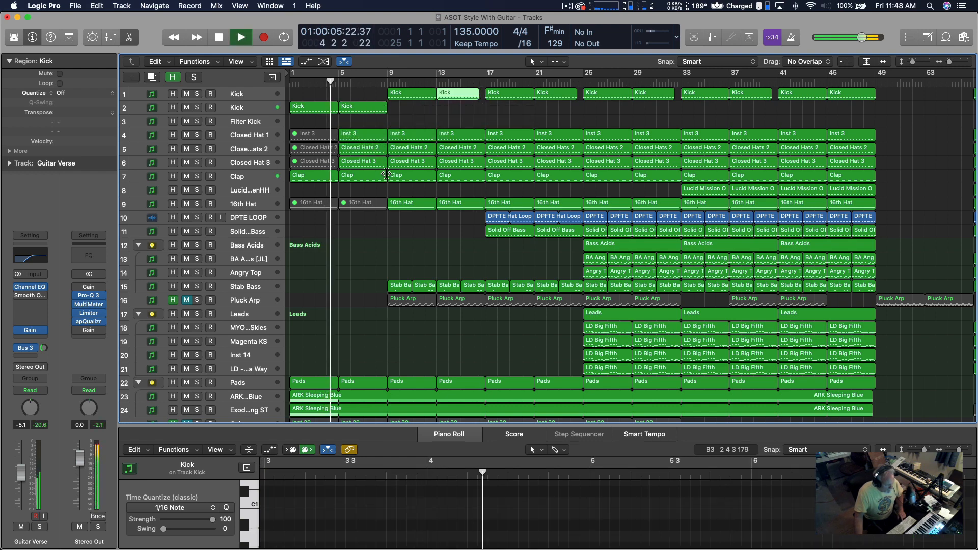
Step: Delete the short Inst 20_bip_3.3 region before bar 9 on Guitar Verse and extend the first Guitar Verse section to bar 9
{"action": "scroll", "coordinate": [365, 224], "scroll_direction": "down", "scroll_amount": 2}
{"action": "scroll", "coordinate": [365, 224], "scroll_direction": "down", "scroll_amount": 7}
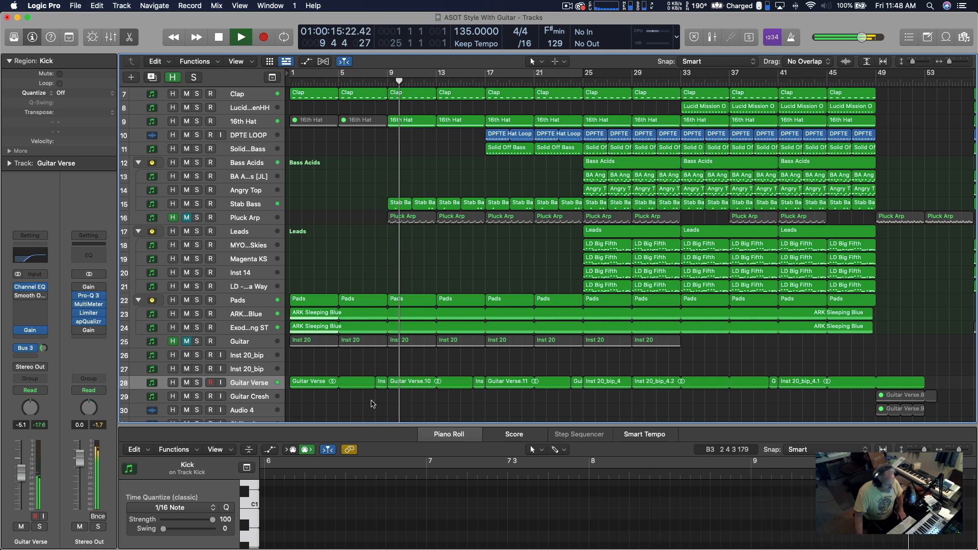
{"action": "scroll", "coordinate": [381, 386], "scroll_direction": "right", "scroll_amount": 2}
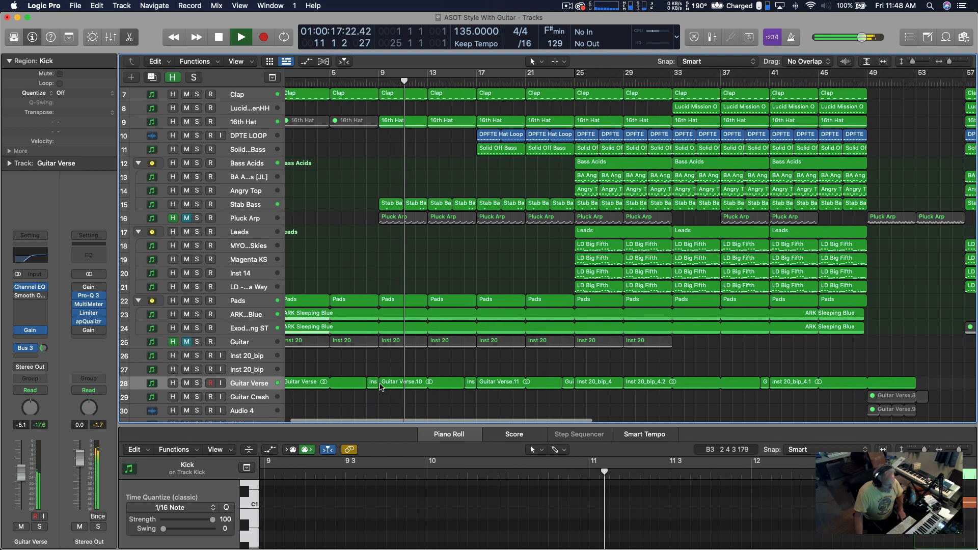
{"action": "left_click", "coordinate": [373, 386]}
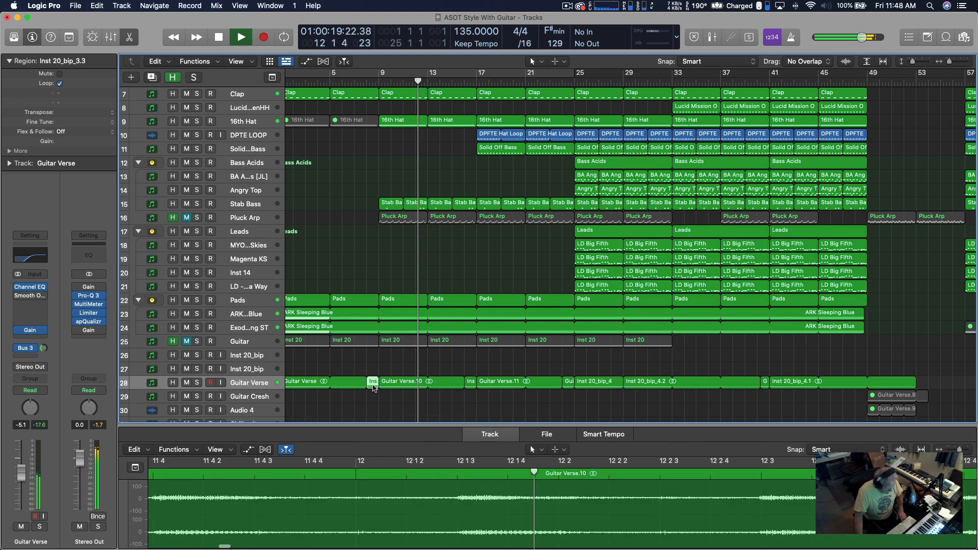
{"action": "key", "text": "Delete"}
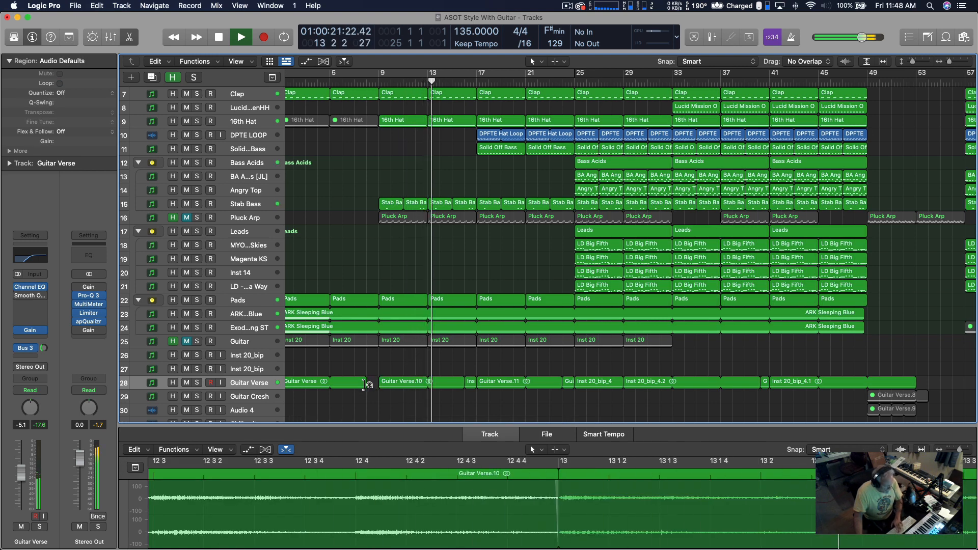
{"action": "left_click_drag", "start_coordinate": [364, 385], "coordinate": [378, 385]}
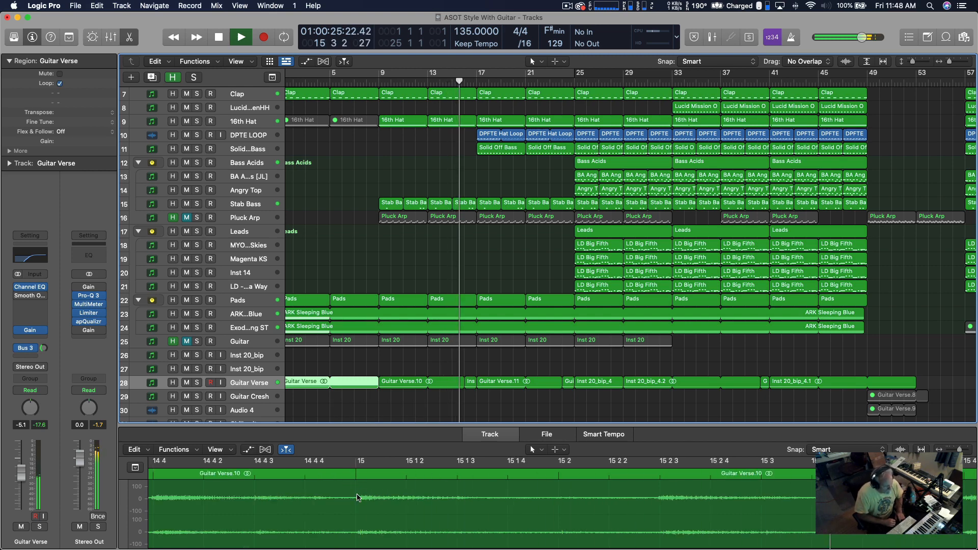
Step: Hide the region editor, solo the Solid Off Bass track in Touch automation mode, and open its Channel EQ
{"action": "left_click", "coordinate": [129, 39]}
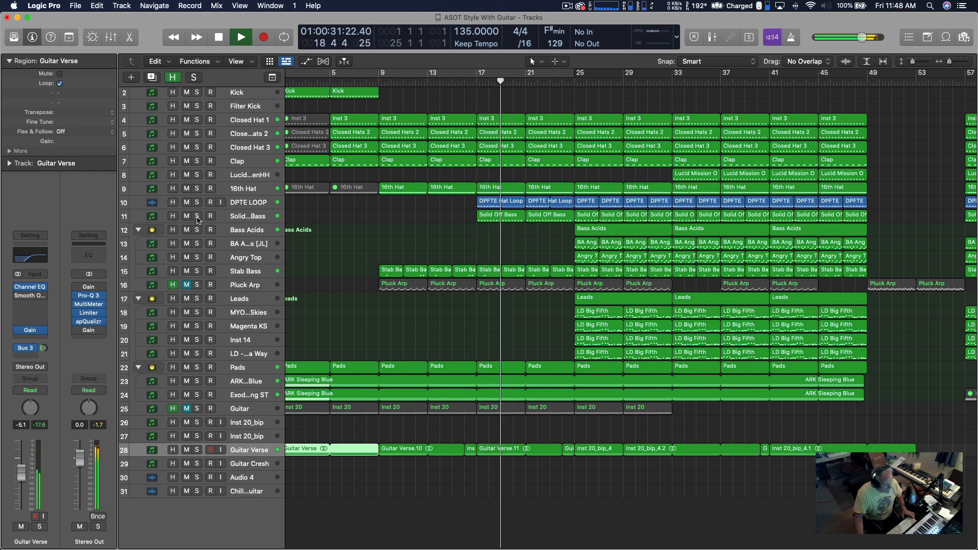
{"action": "left_click", "coordinate": [195, 217]}
{"action": "left_click", "coordinate": [127, 215]}
{"action": "key", "text": "space"}
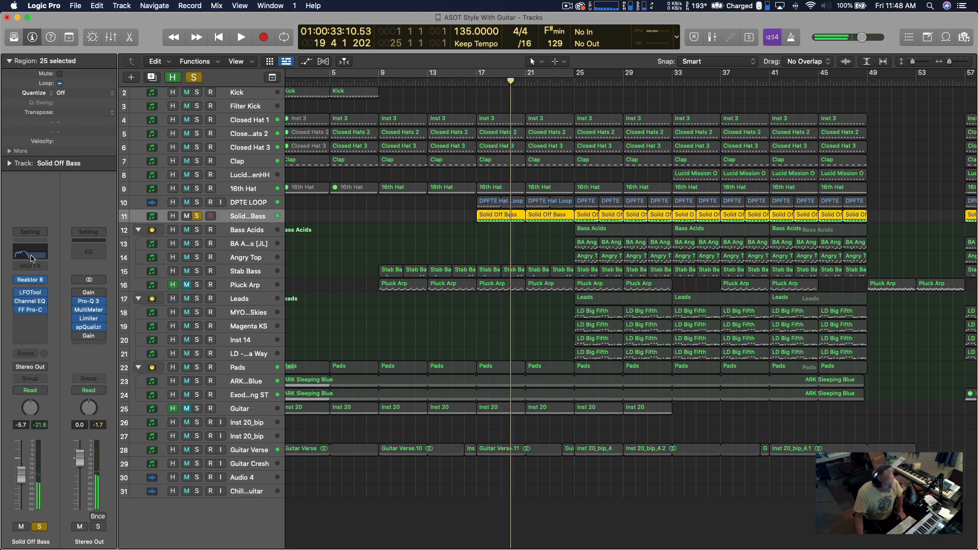
{"action": "left_click", "coordinate": [31, 255]}
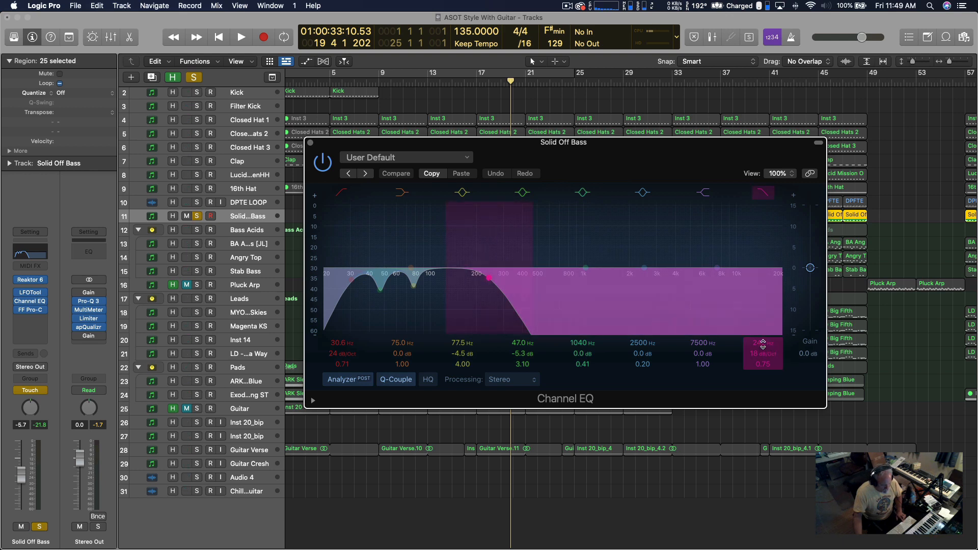
Step: Show track automation and record a touch of the Channel EQ's High Cut frequency on Solid Off Bass during playback, then close the EQ
{"action": "key", "text": "space"}
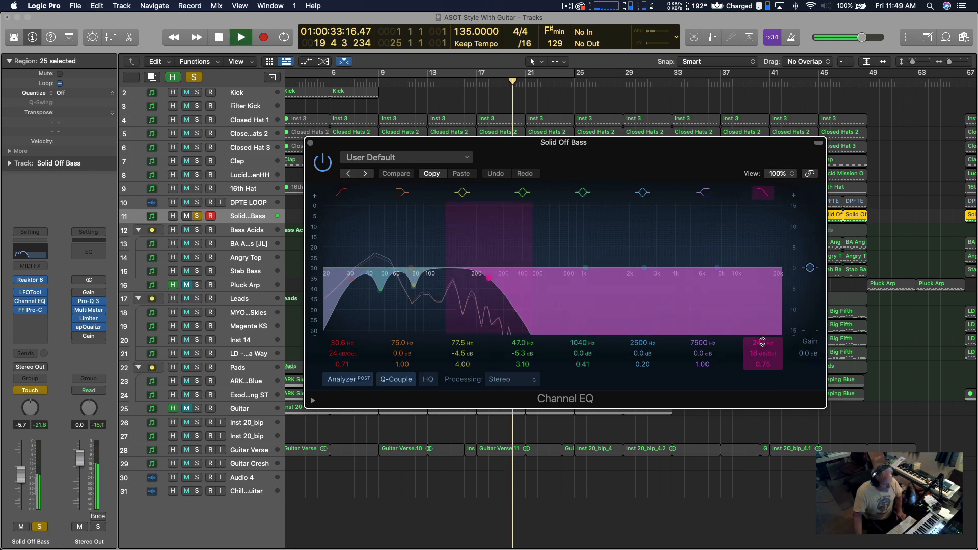
{"action": "key", "text": "a"}
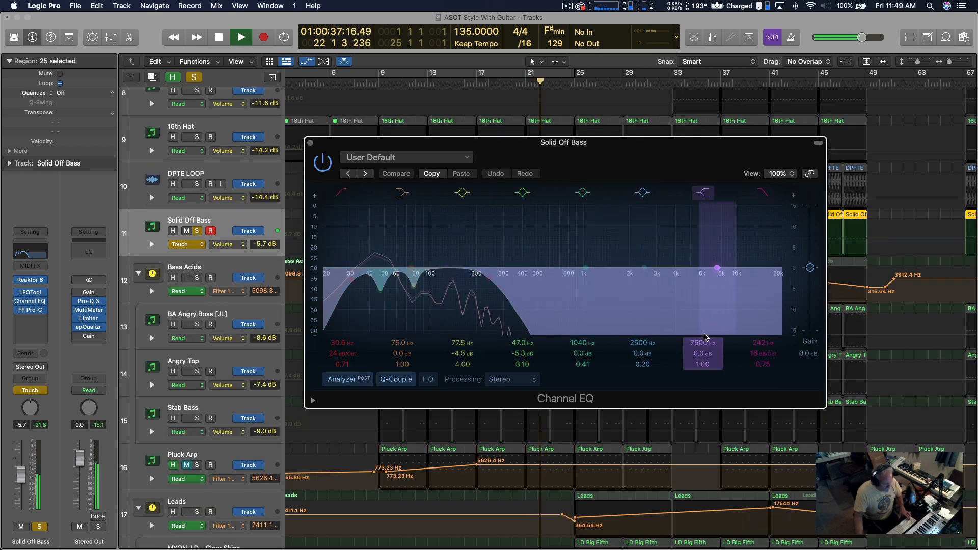
{"action": "left_click", "coordinate": [760, 342]}
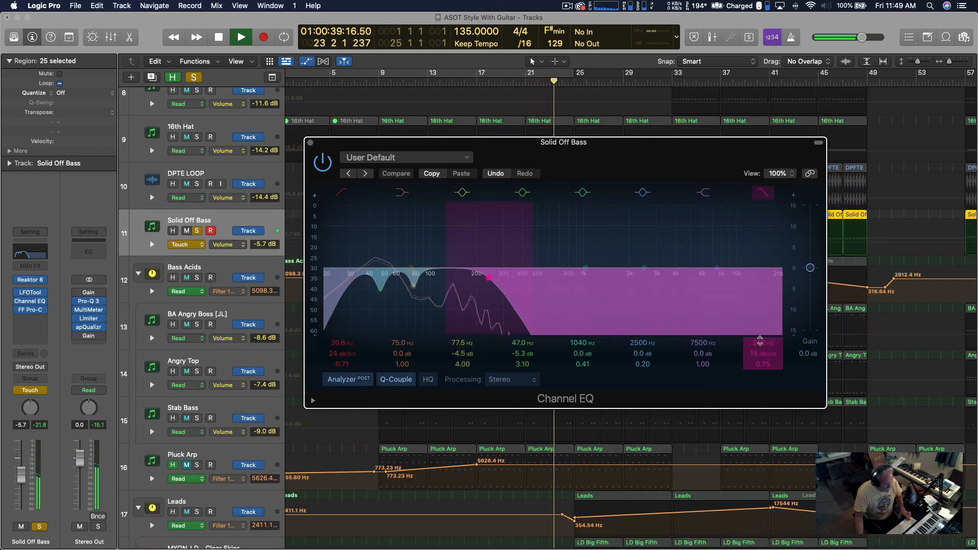
{"action": "key", "text": "space"}
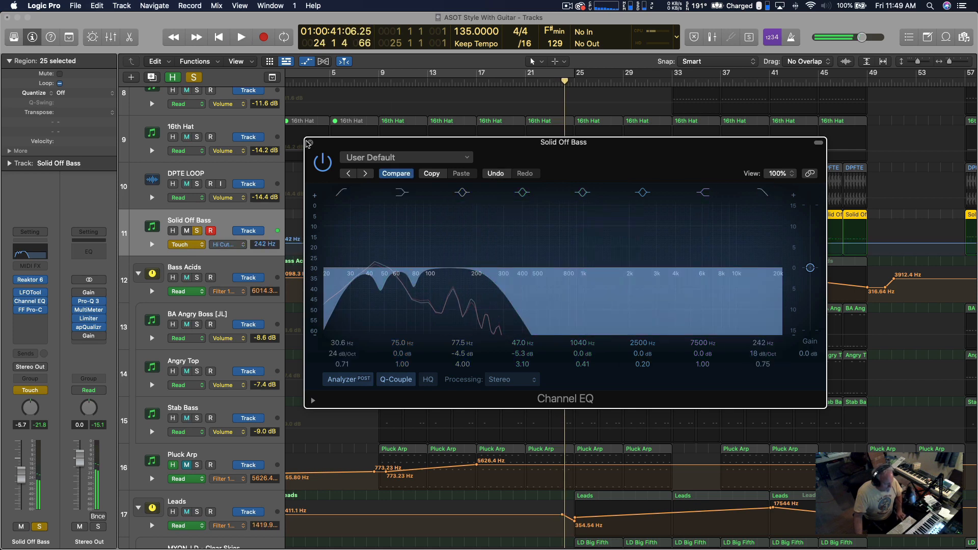
{"action": "left_click", "coordinate": [310, 142]}
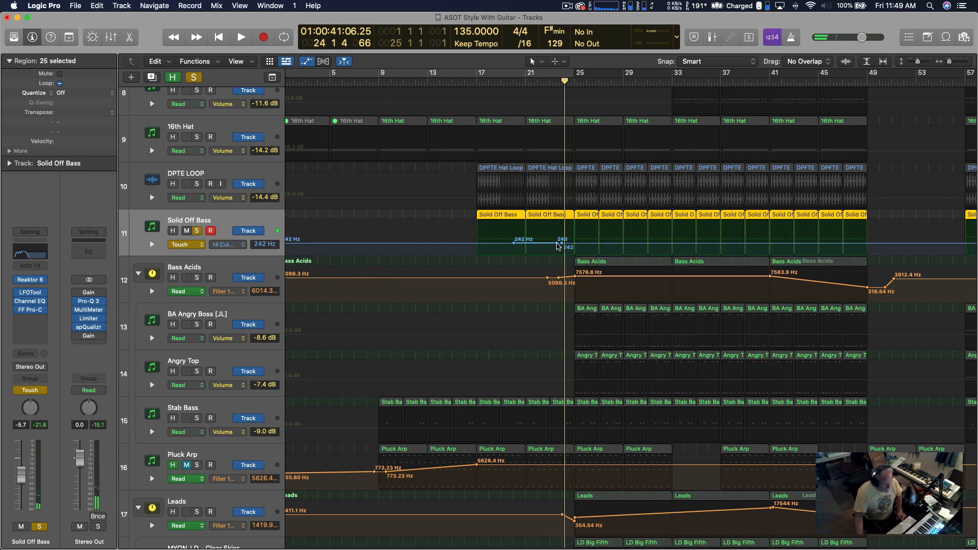
Step: Reposition the High Cut automation points before bar 17 on Solid Off Bass and raise the bars 17 to 25 section to 570 Hz
{"action": "left_click", "coordinate": [457, 244]}
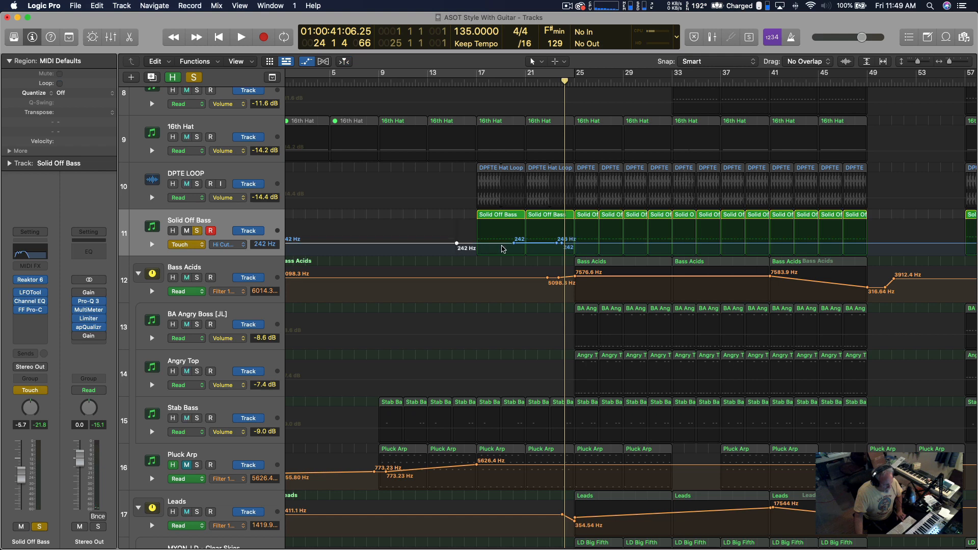
{"action": "left_click_drag", "start_coordinate": [514, 244], "coordinate": [469, 244]}
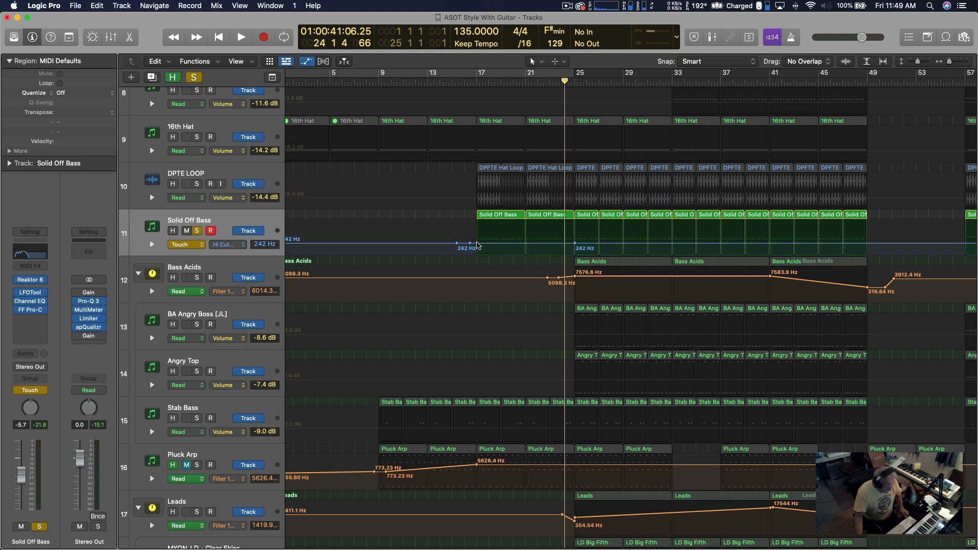
{"action": "left_click_drag", "start_coordinate": [476, 243], "coordinate": [574, 244]}
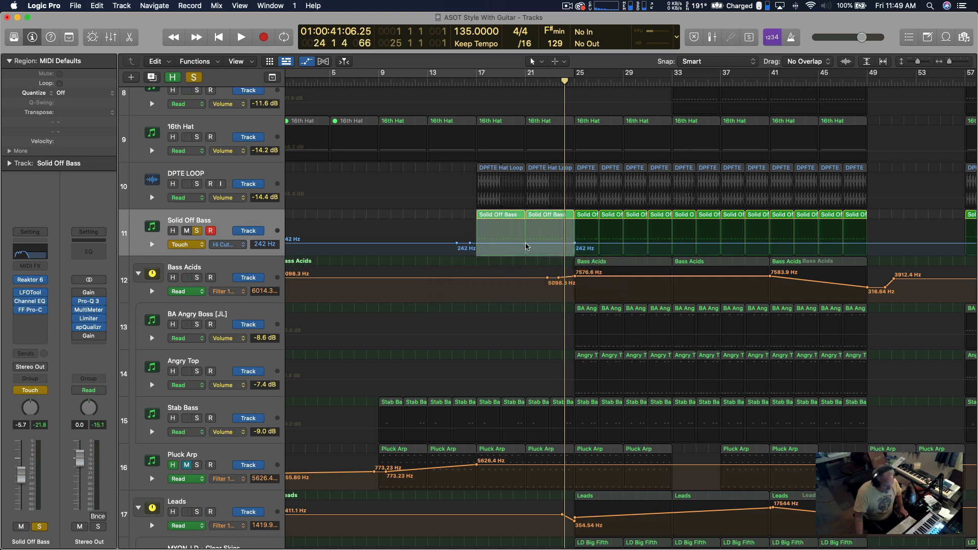
{"action": "left_click", "coordinate": [526, 246]}
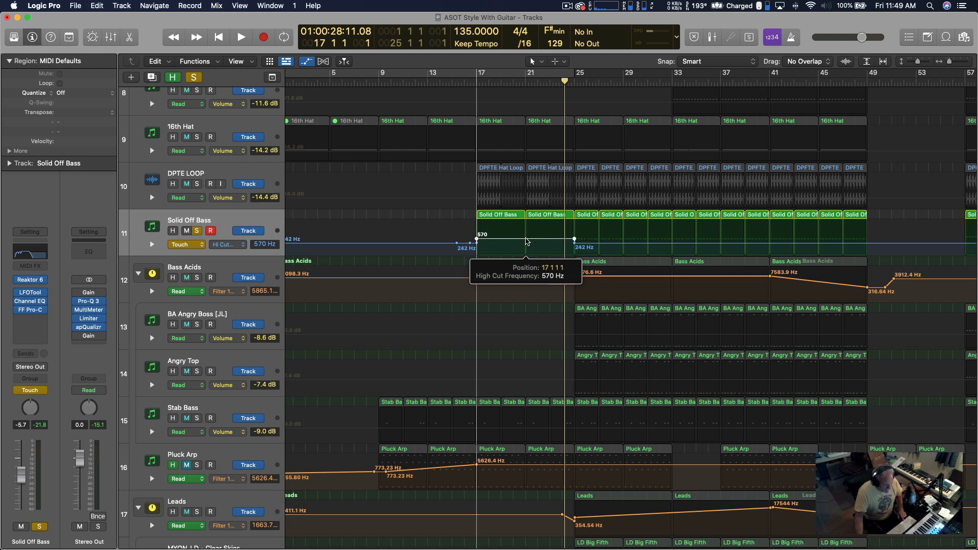
{"action": "left_click_drag", "start_coordinate": [526, 242], "coordinate": [526, 241]}
Step: Raise the bass High Cut automation between bars 17 and 25 to 1430 Hz during playback from bar 17, and check it unsoloed in the mix
{"action": "left_click", "coordinate": [477, 81]}
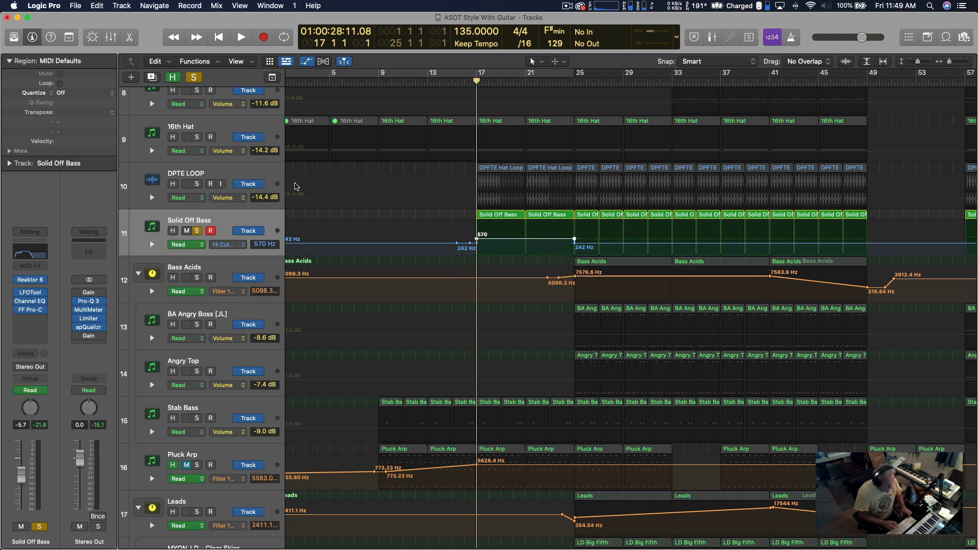
{"action": "key", "text": "space"}
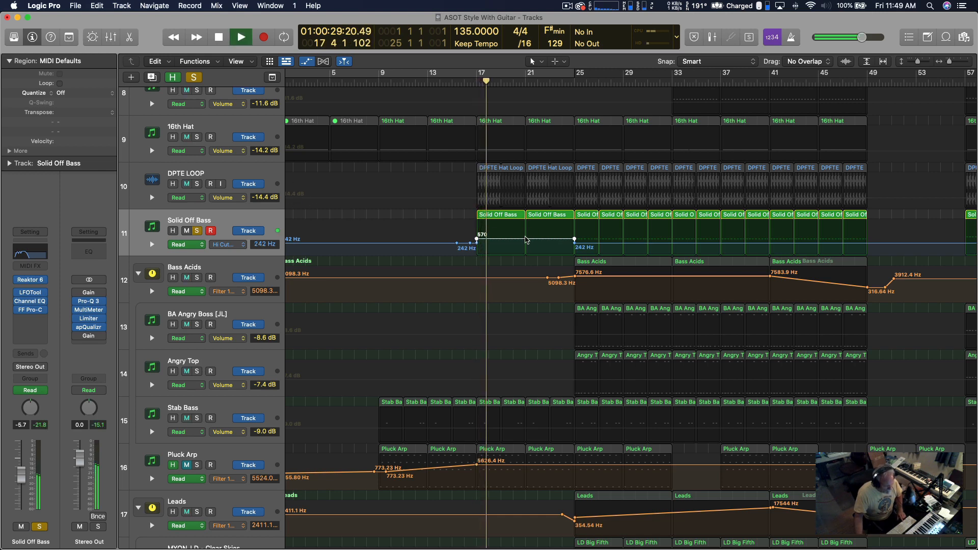
{"action": "left_click_drag", "start_coordinate": [525, 236], "coordinate": [526, 236]}
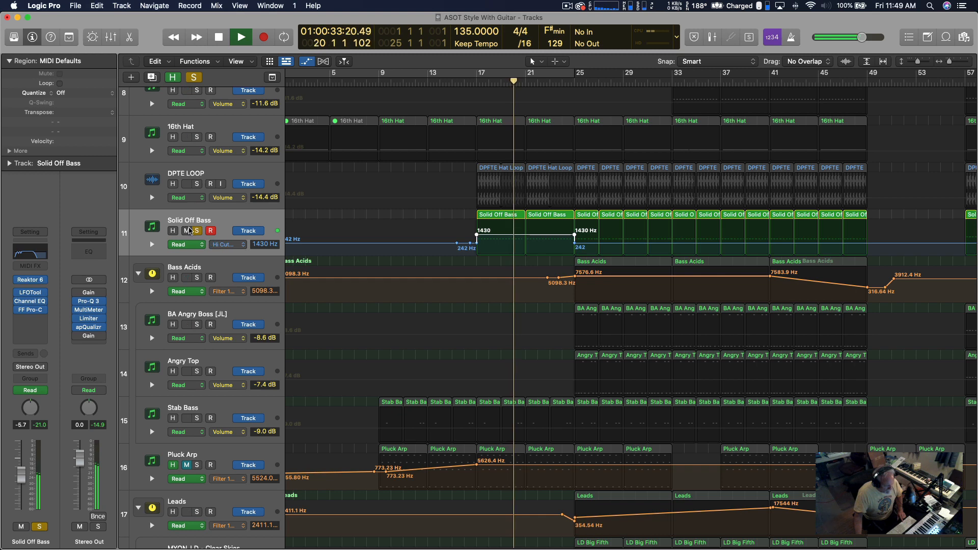
{"action": "left_click", "coordinate": [195, 231]}
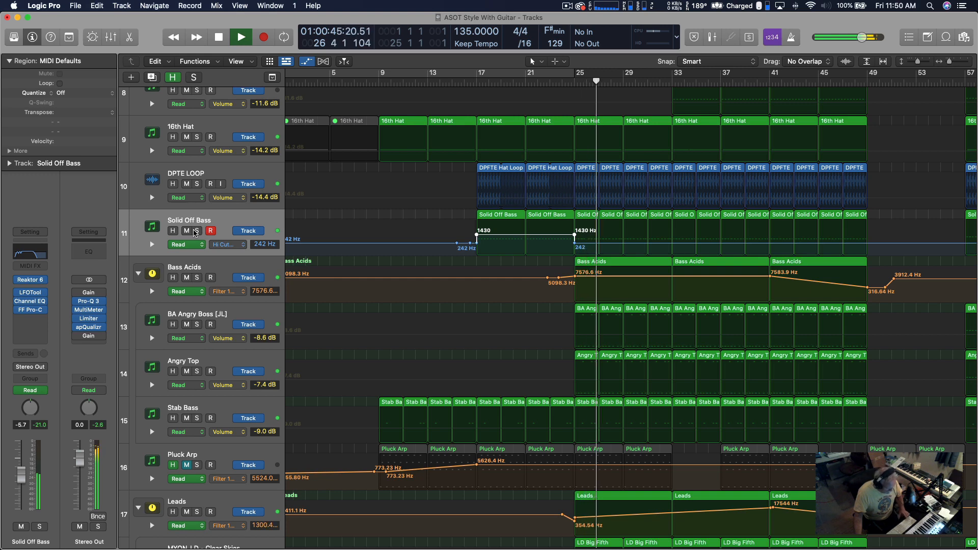
{"action": "key", "text": "space"}
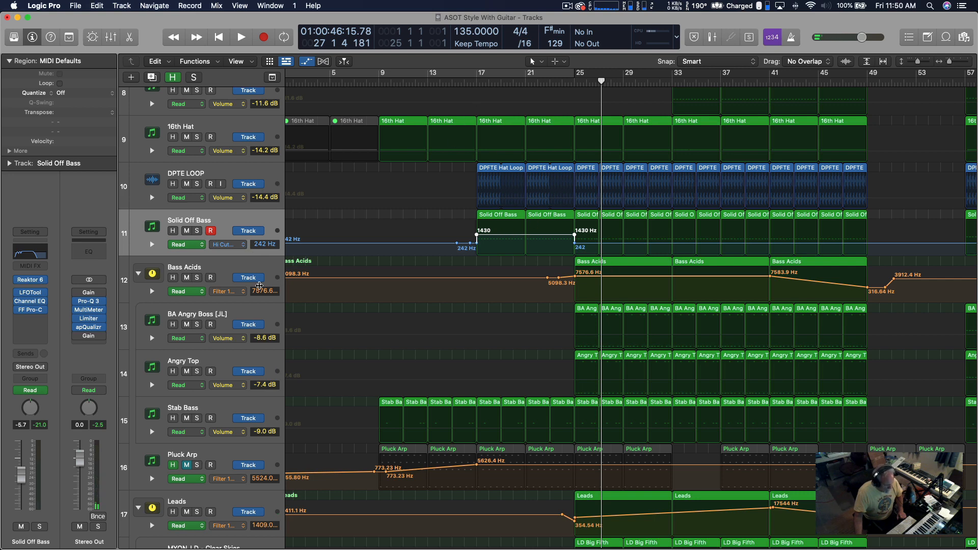
Step: Audition the soloed Bass Acids stack from bar 27 and clear its solo to hear the full mix
{"action": "left_click", "coordinate": [197, 278]}
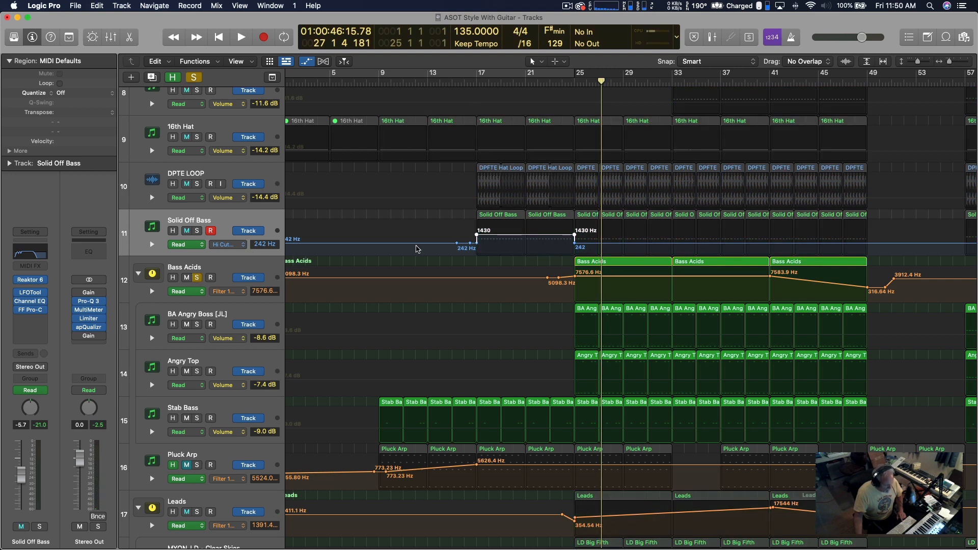
{"action": "key", "text": "space"}
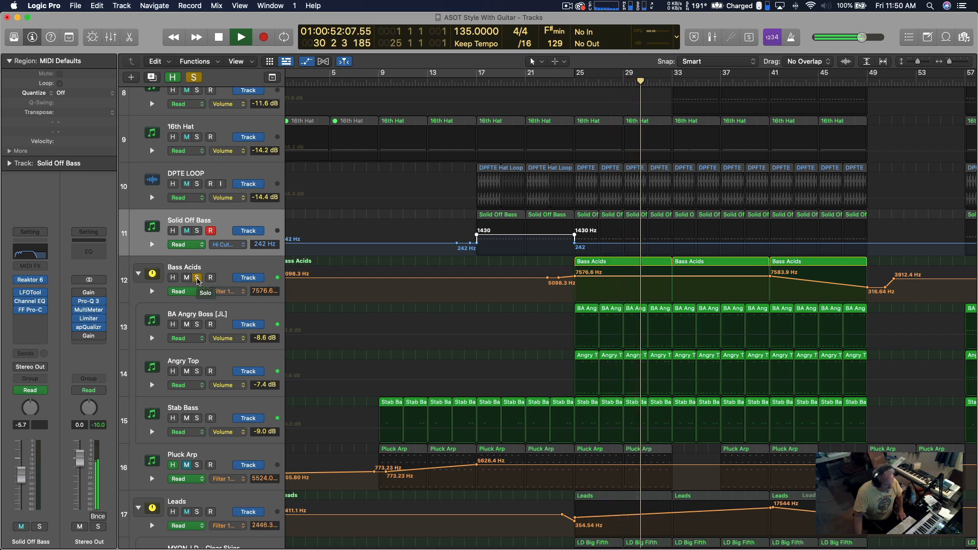
{"action": "left_click", "coordinate": [197, 278]}
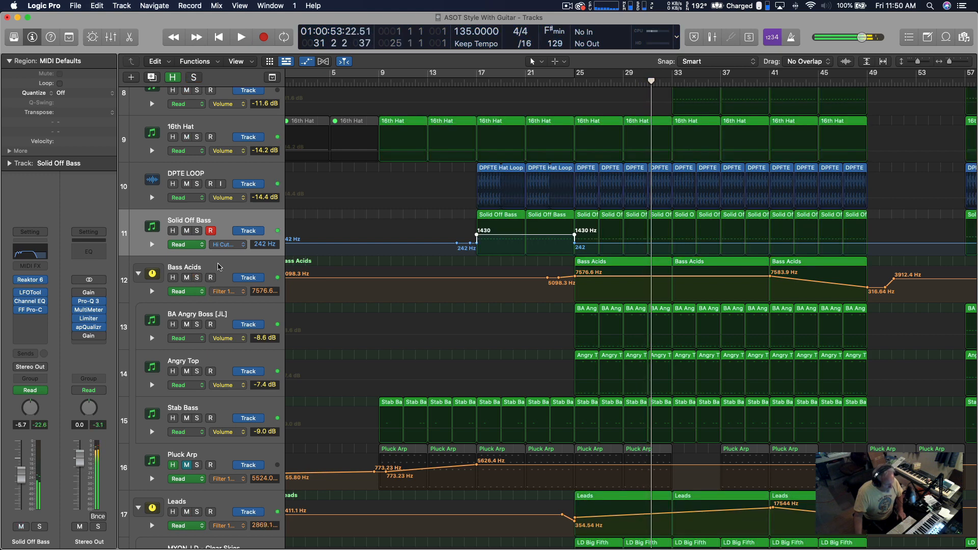
Step: Audition the BA Angry Boss [JL] track in solo and inspect its S1 Imager plug-in, clearing the solo when done
{"action": "left_click", "coordinate": [218, 270]}
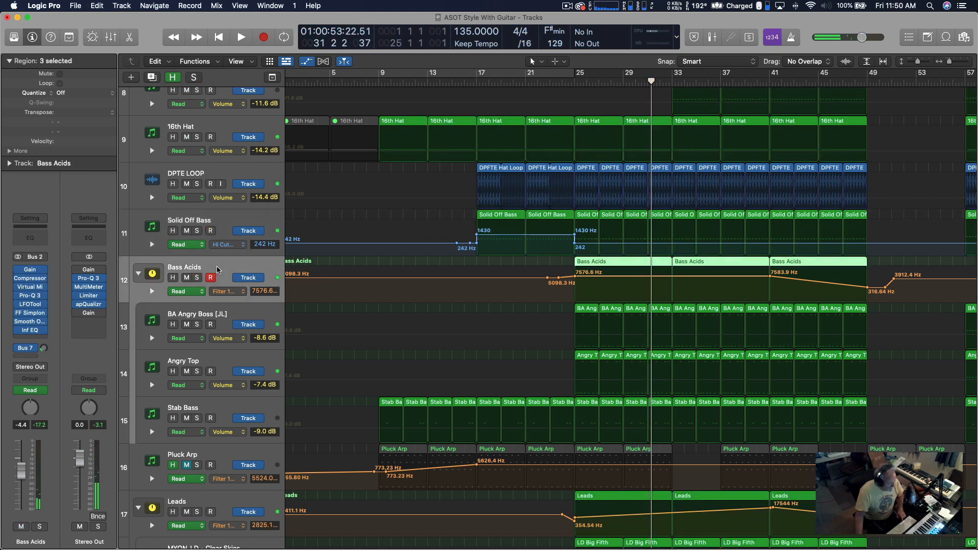
{"action": "left_click", "coordinate": [227, 316]}
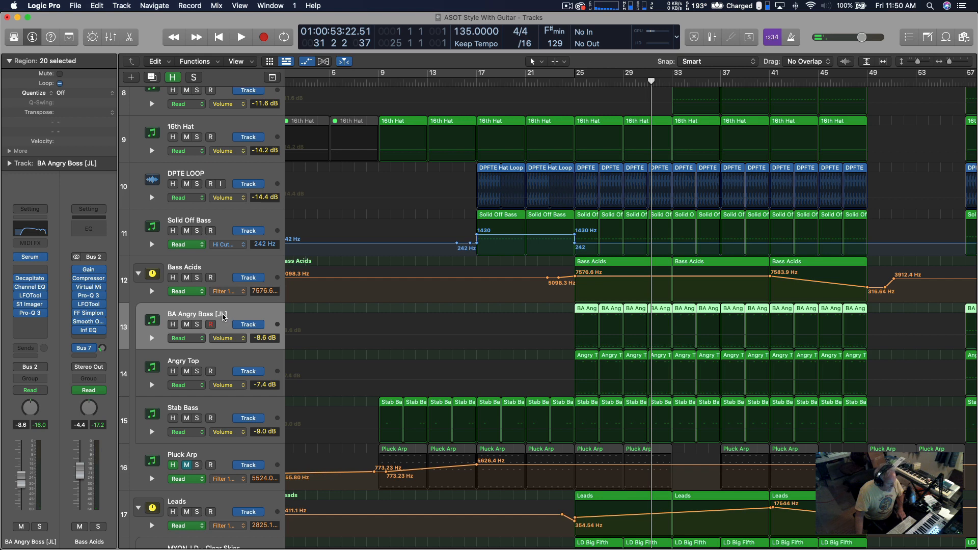
{"action": "left_click", "coordinate": [197, 325]}
{"action": "key", "text": "space"}
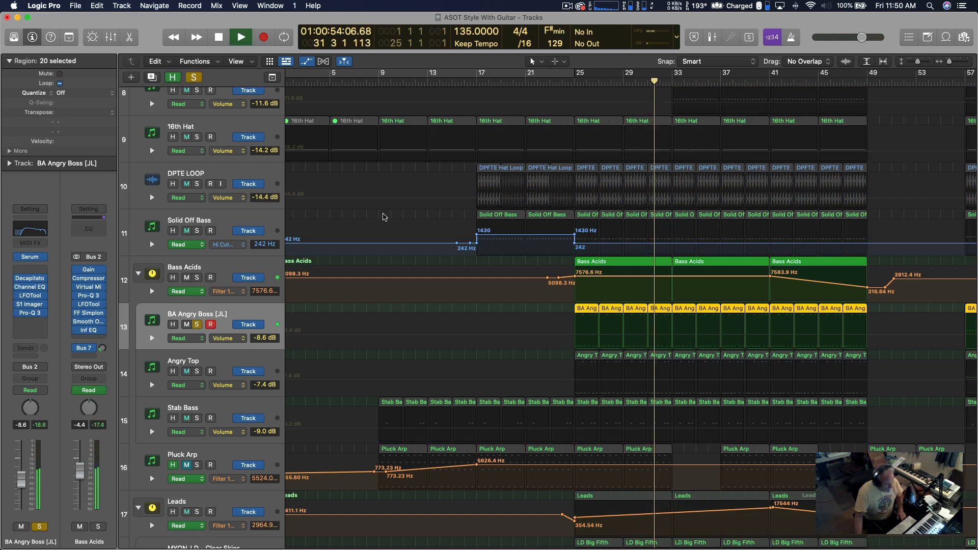
{"action": "key", "text": "space"}
{"action": "left_click", "coordinate": [30, 305]}
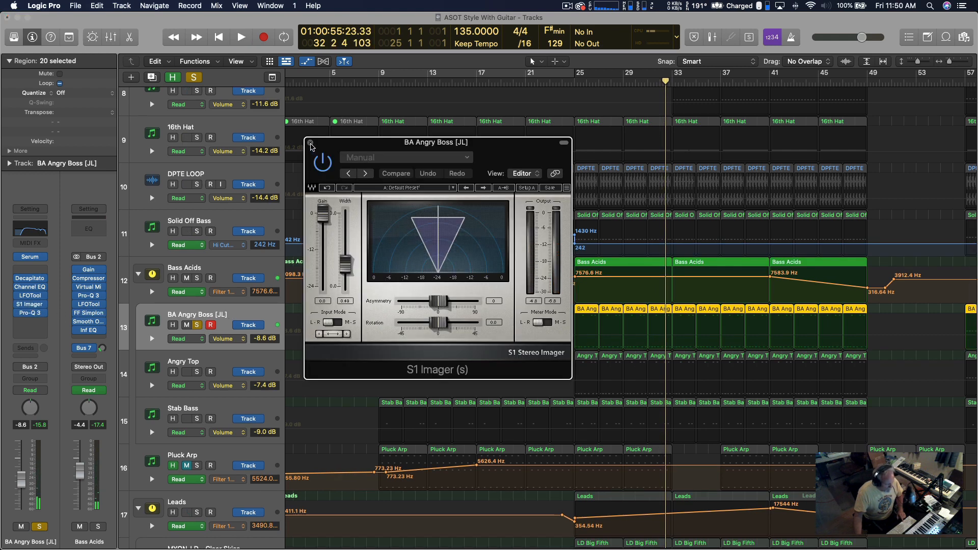
{"action": "left_click", "coordinate": [310, 143]}
{"action": "left_click", "coordinate": [214, 361]}
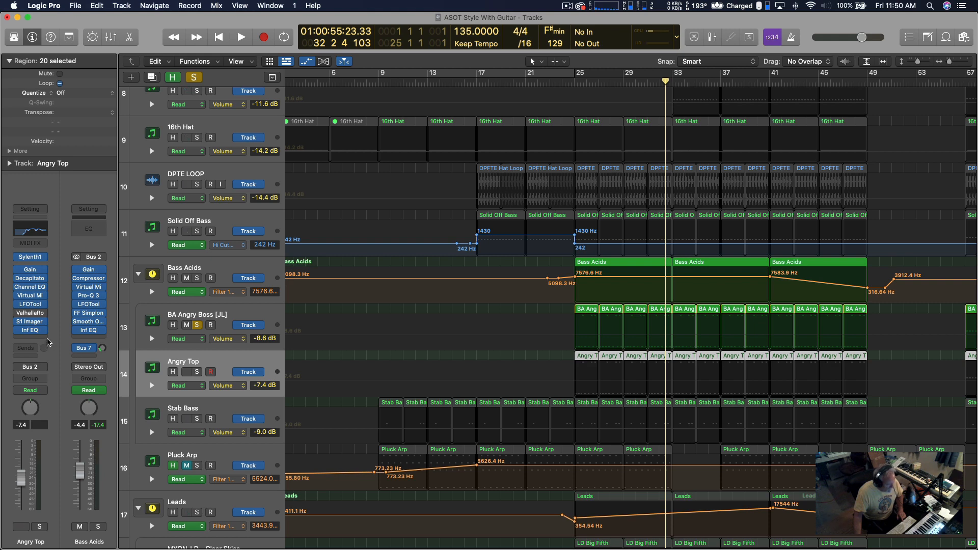
{"action": "left_click", "coordinate": [198, 325]}
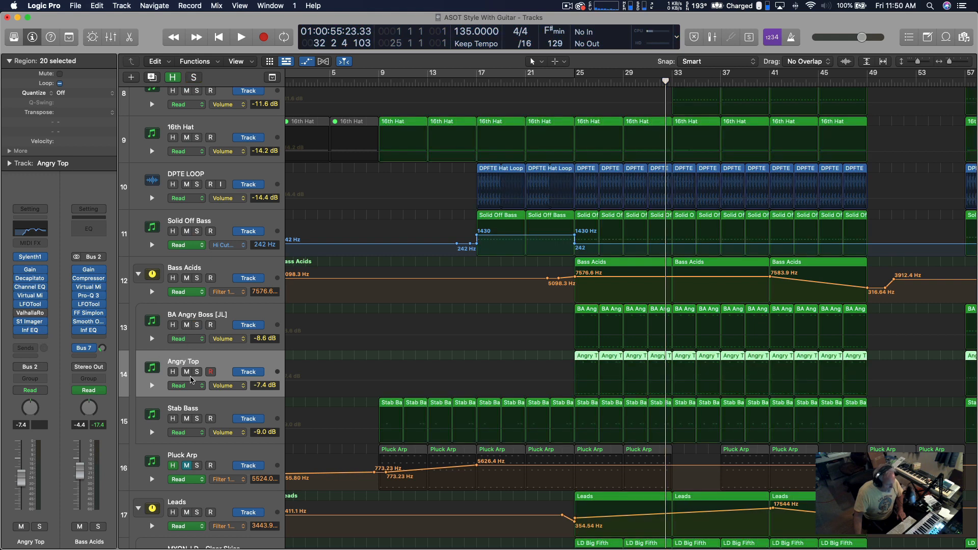
Step: Audition the Angry Top track in solo, then together with BA Angry Boss [JL], and clear both solos
{"action": "left_click", "coordinate": [197, 372]}
{"action": "key", "text": "space"}
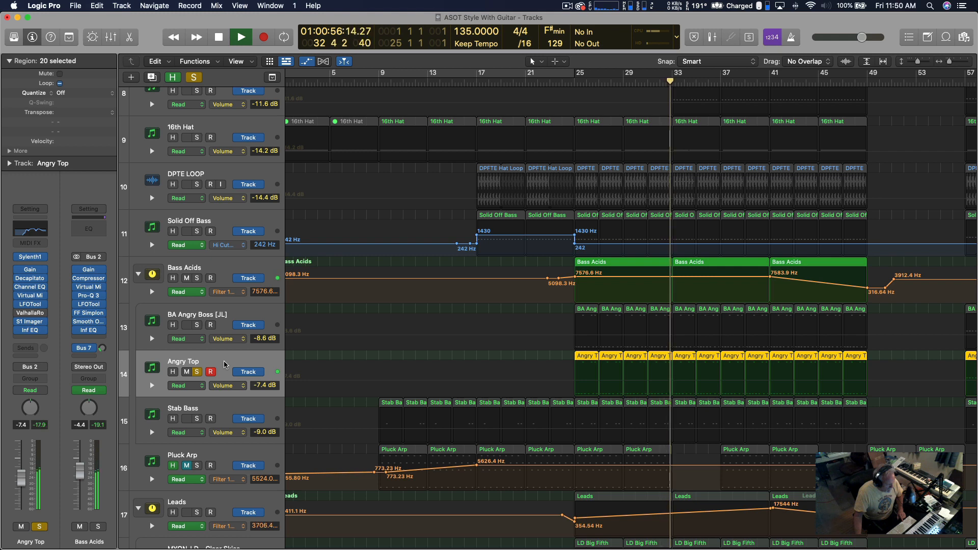
{"action": "key", "text": "space"}
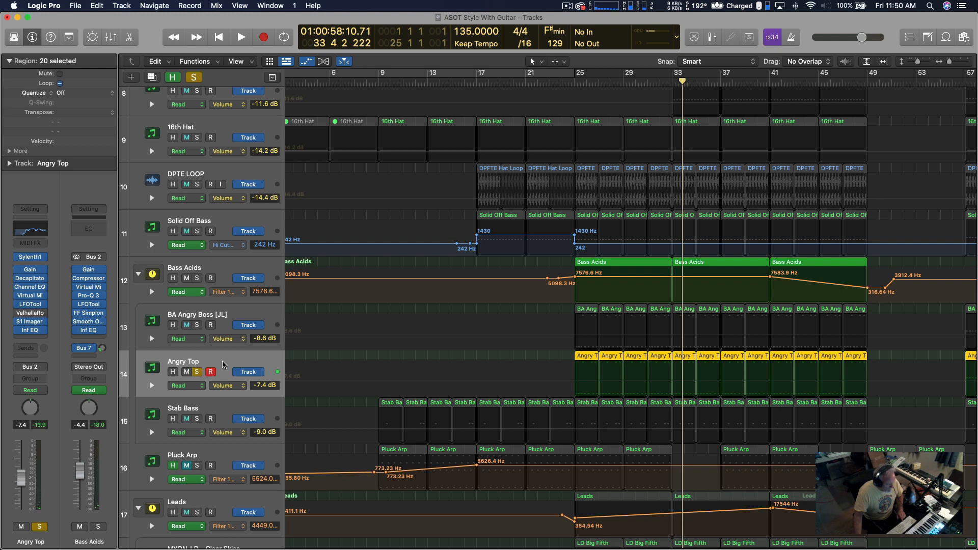
{"action": "left_click", "coordinate": [197, 325]}
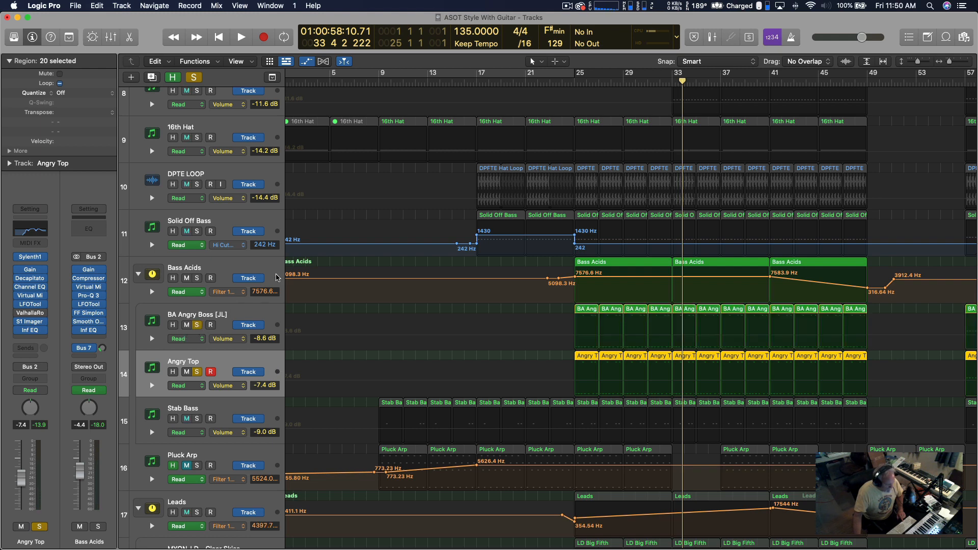
{"action": "key", "text": "space"}
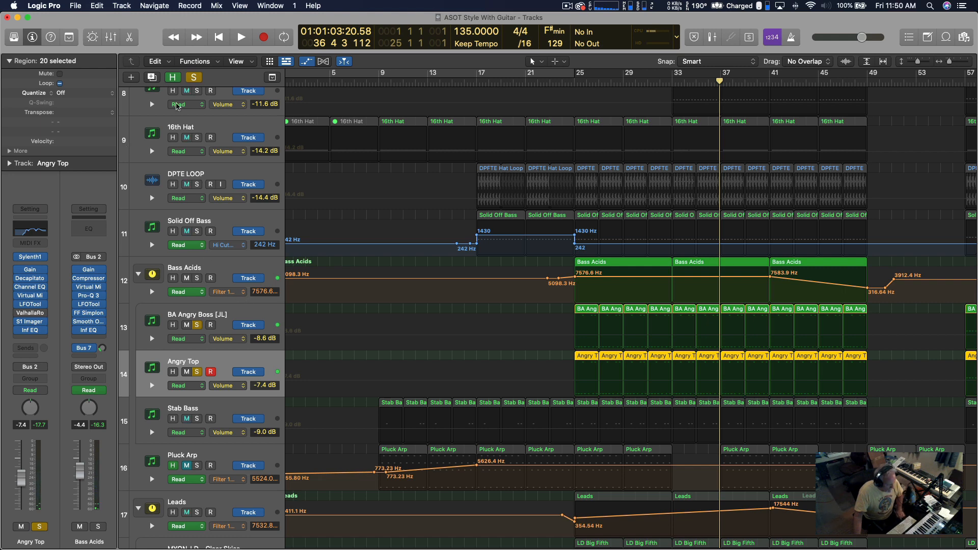
{"action": "left_click", "coordinate": [193, 78]}
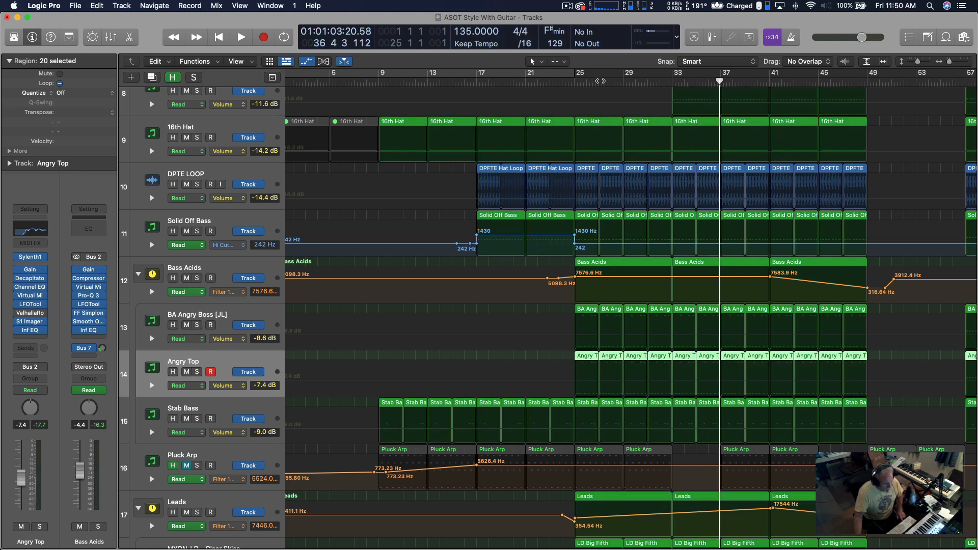
Step: Play the unsoloed mix from bar 25 to hear how the bass layers and leads enter
{"action": "left_click", "coordinate": [573, 84]}
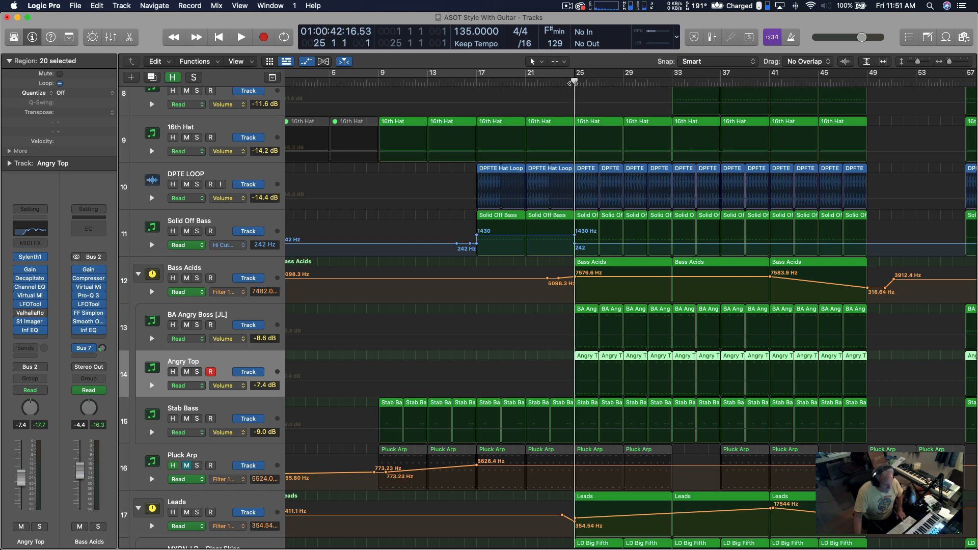
{"action": "key", "text": "space"}
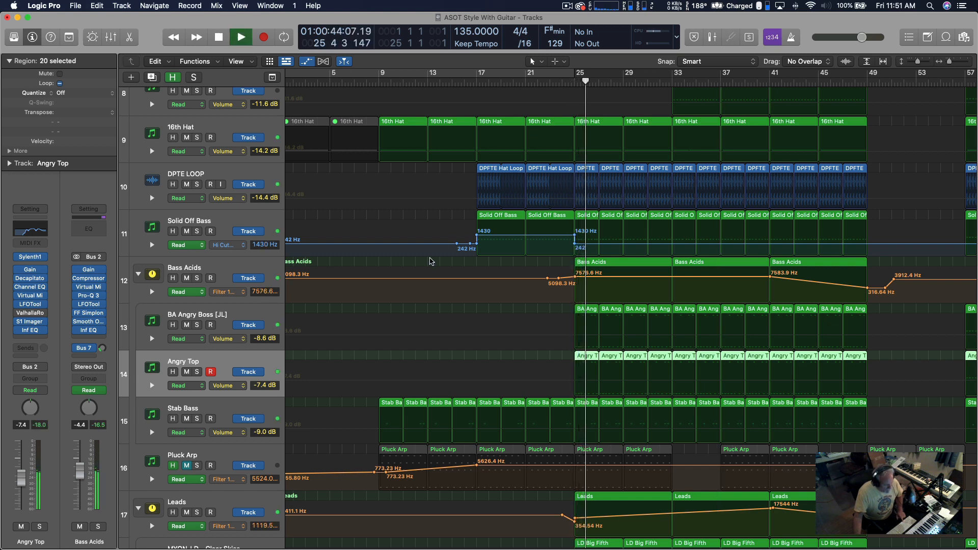
{"action": "key", "text": "space"}
{"action": "scroll", "coordinate": [314, 447], "scroll_direction": "down", "scroll_amount": 4}
{"action": "scroll", "coordinate": [315, 447], "scroll_direction": "down", "scroll_amount": 1}
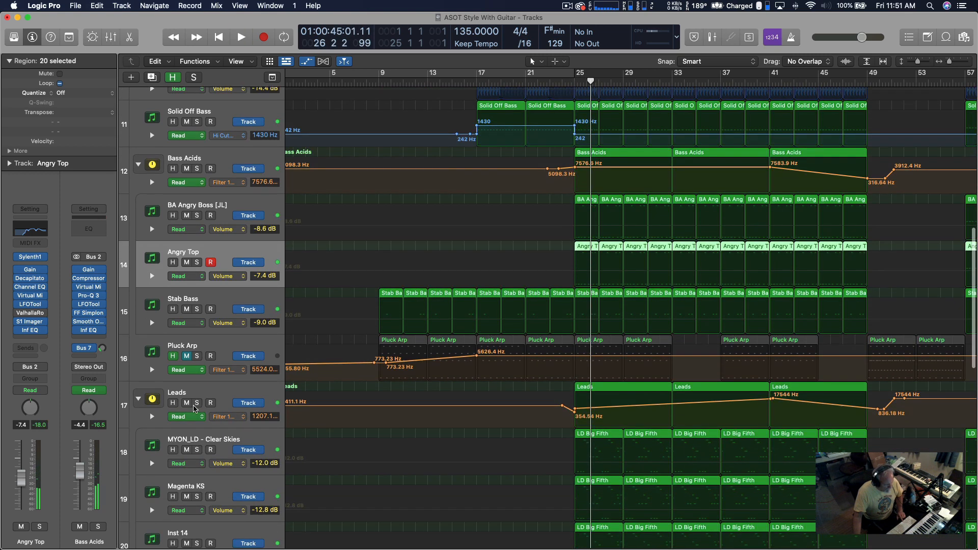
{"action": "scroll", "coordinate": [570, 214], "scroll_direction": "right", "scroll_amount": 1}
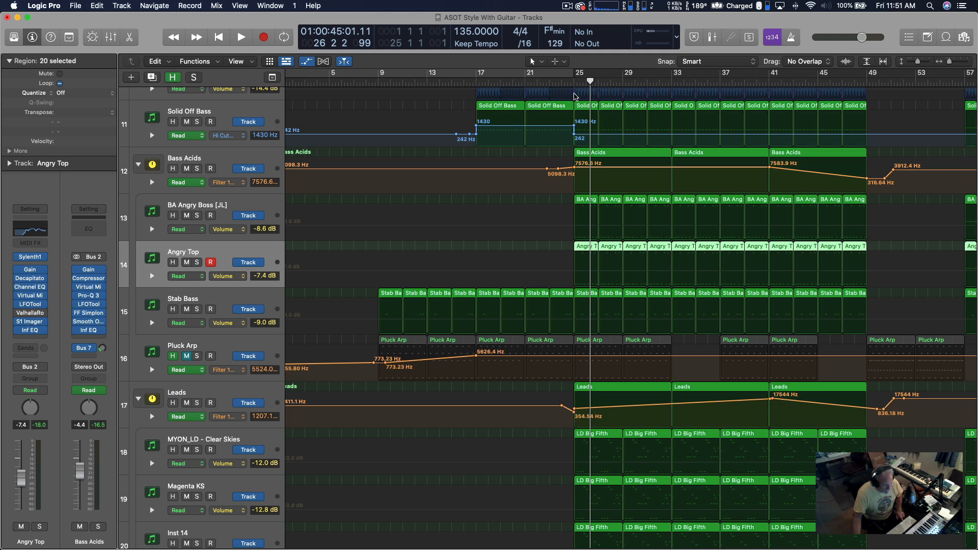
Step: Play the full mix from about bar 21 through the bar 25 transition while reviewing the Leads, Pads and Guitar tracks
{"action": "left_click", "coordinate": [569, 81]}
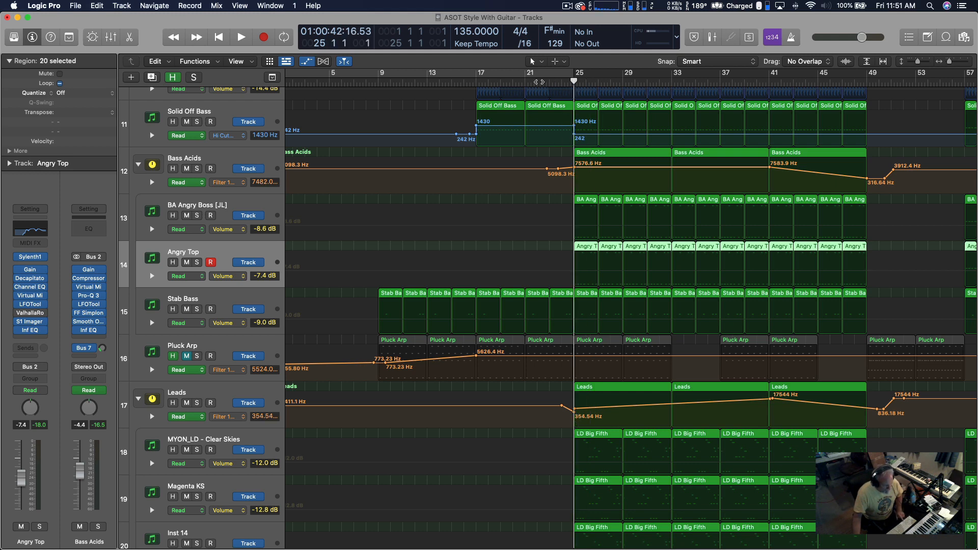
{"action": "left_click", "coordinate": [525, 81]}
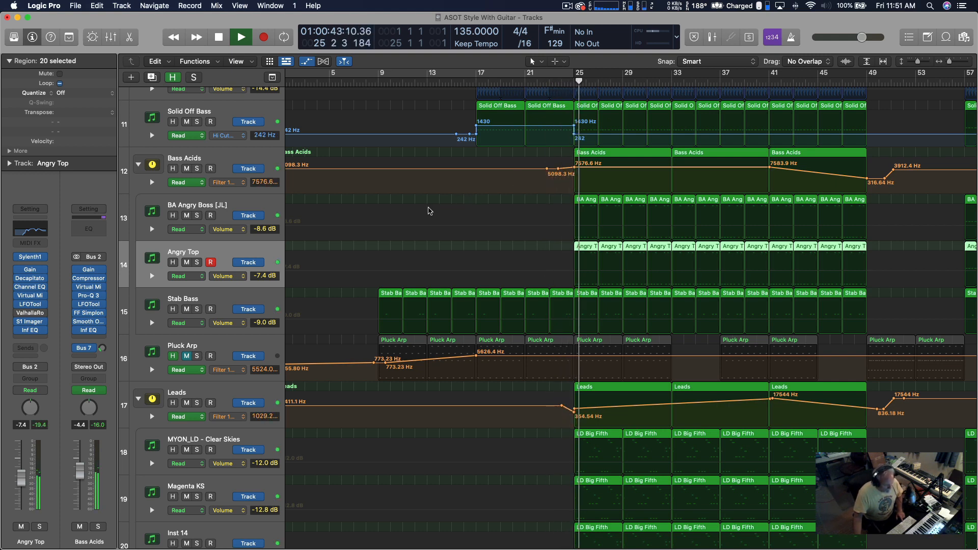
{"action": "scroll", "coordinate": [448, 207], "scroll_direction": "down", "scroll_amount": 6}
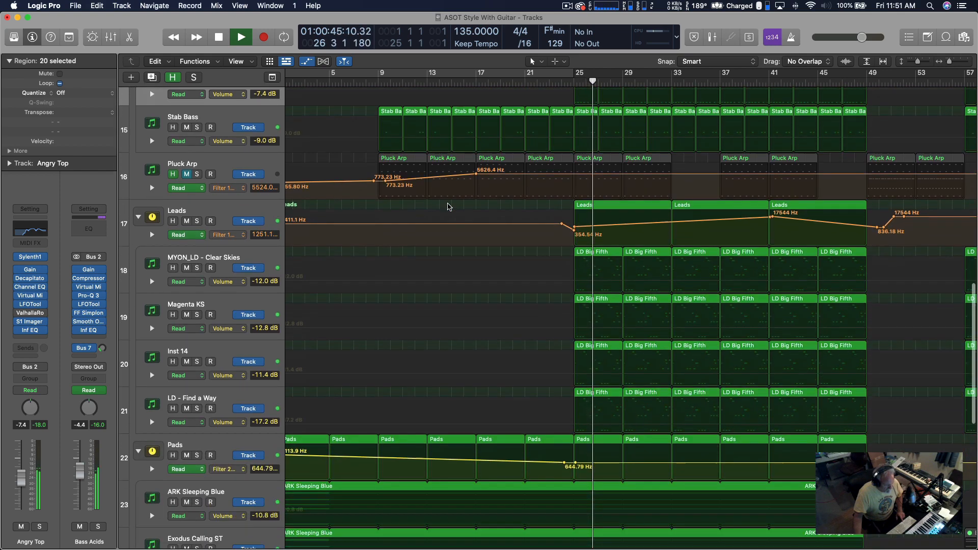
{"action": "scroll", "coordinate": [448, 206], "scroll_direction": "down", "scroll_amount": 3}
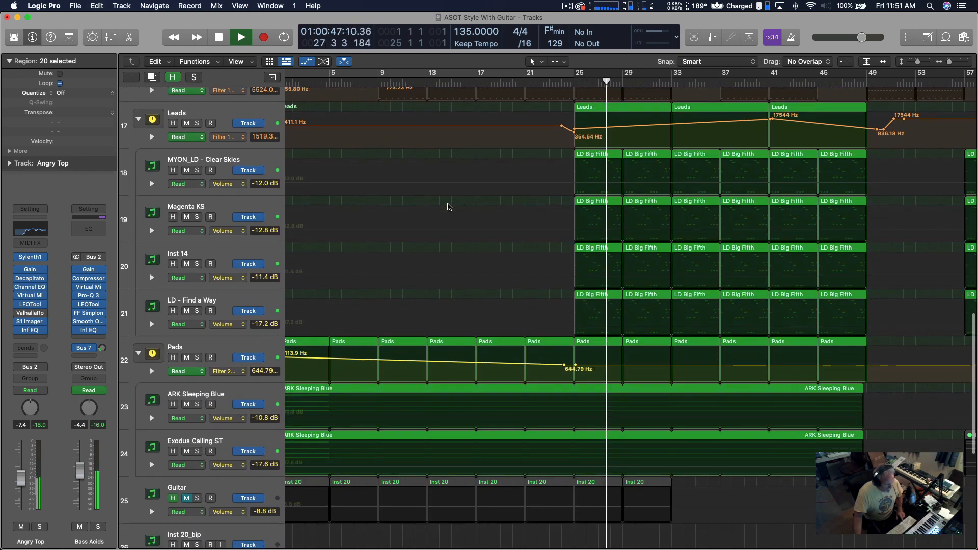
{"action": "scroll", "coordinate": [448, 206], "scroll_direction": "down", "scroll_amount": 2}
{"action": "scroll", "coordinate": [448, 206], "scroll_direction": "up", "scroll_amount": 5}
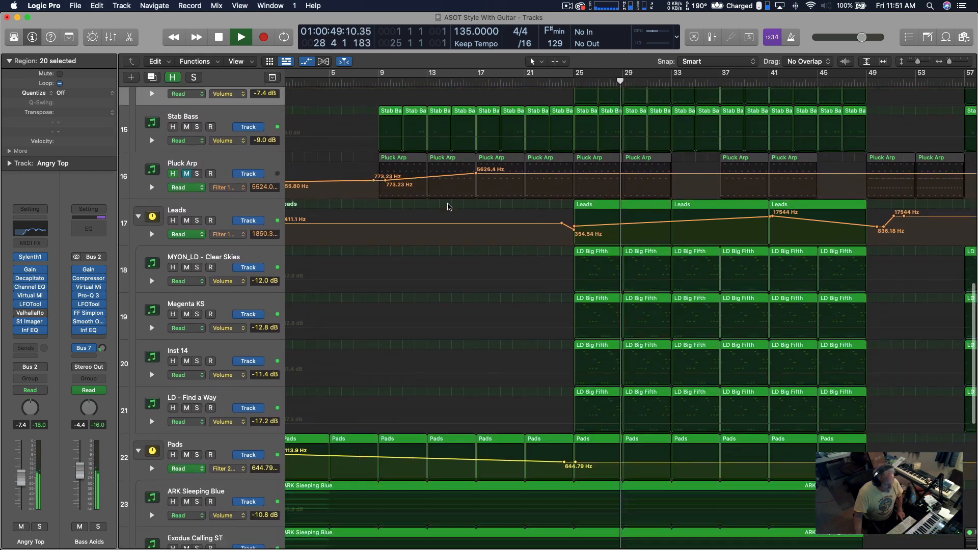
{"action": "scroll", "coordinate": [449, 206], "scroll_direction": "down", "scroll_amount": 4}
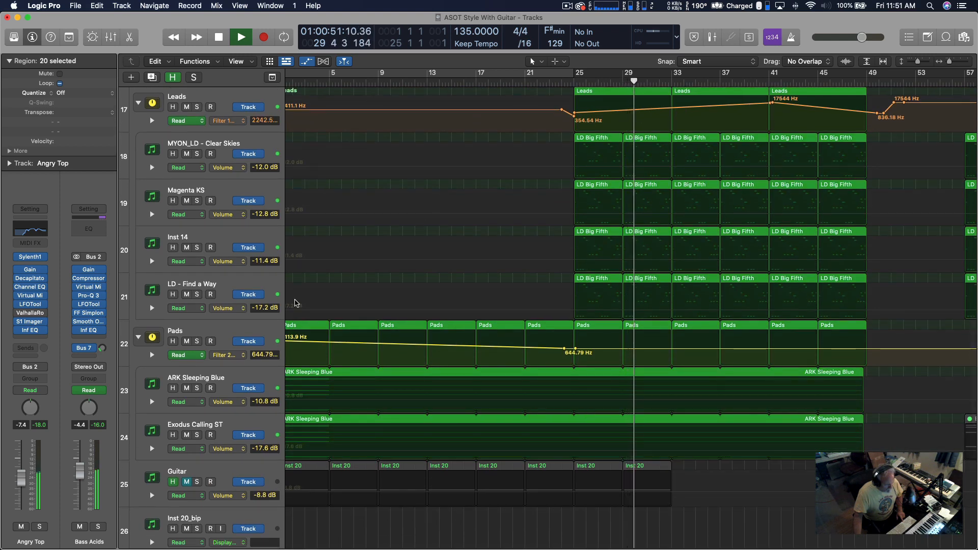
{"action": "scroll", "coordinate": [229, 340], "scroll_direction": "down", "scroll_amount": 1}
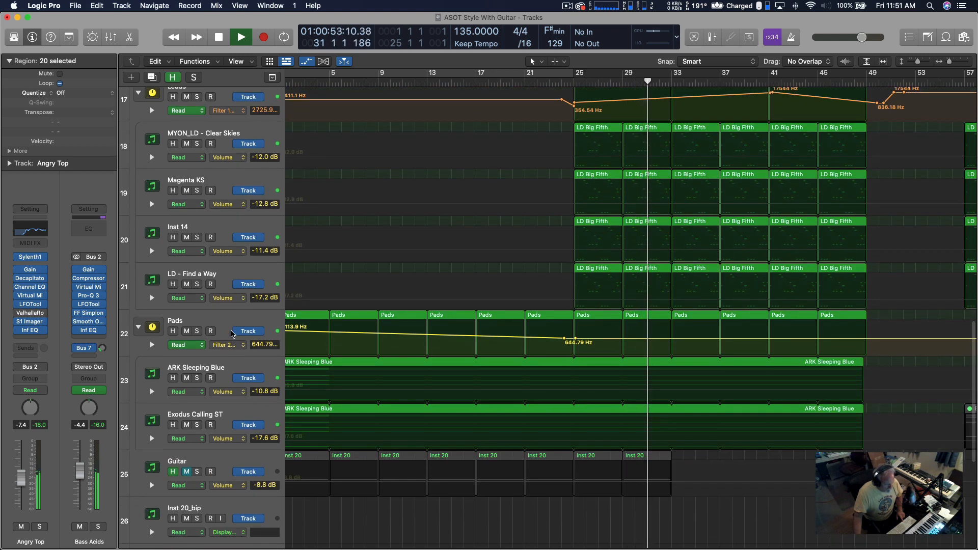
Step: Select the Pads stack and examine its FF Simplon Filter 2 Freq automation through the section ending at bar 49
{"action": "left_click", "coordinate": [242, 321]}
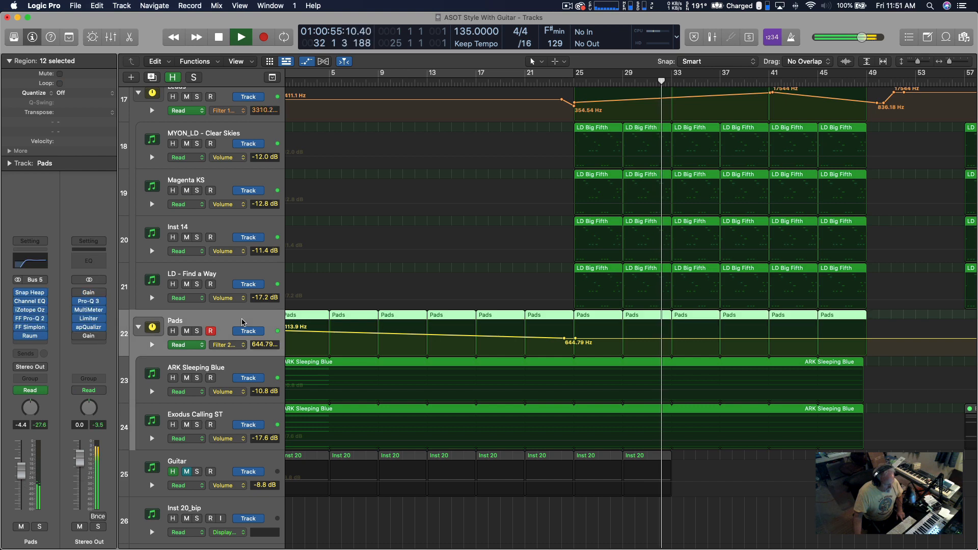
{"action": "left_click", "coordinate": [242, 350]}
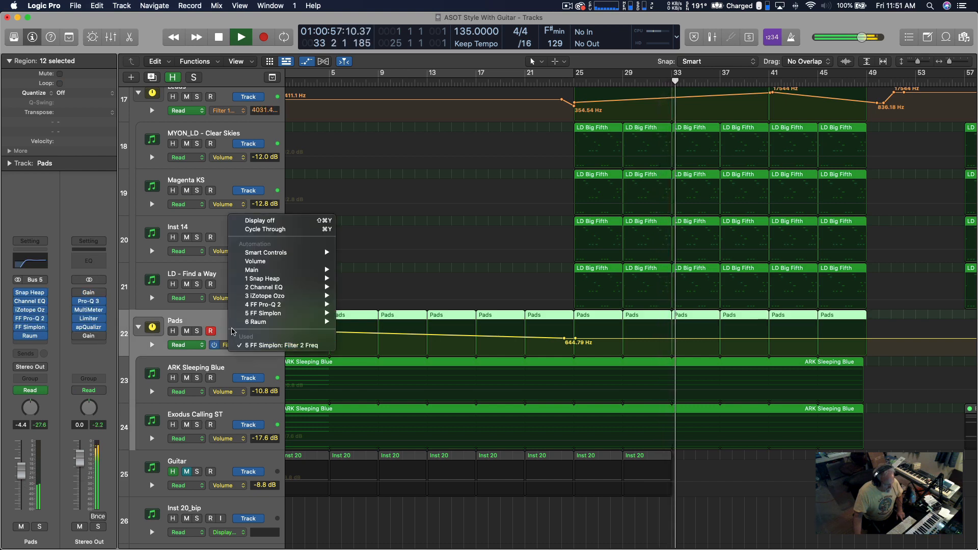
{"action": "left_click", "coordinate": [219, 316]}
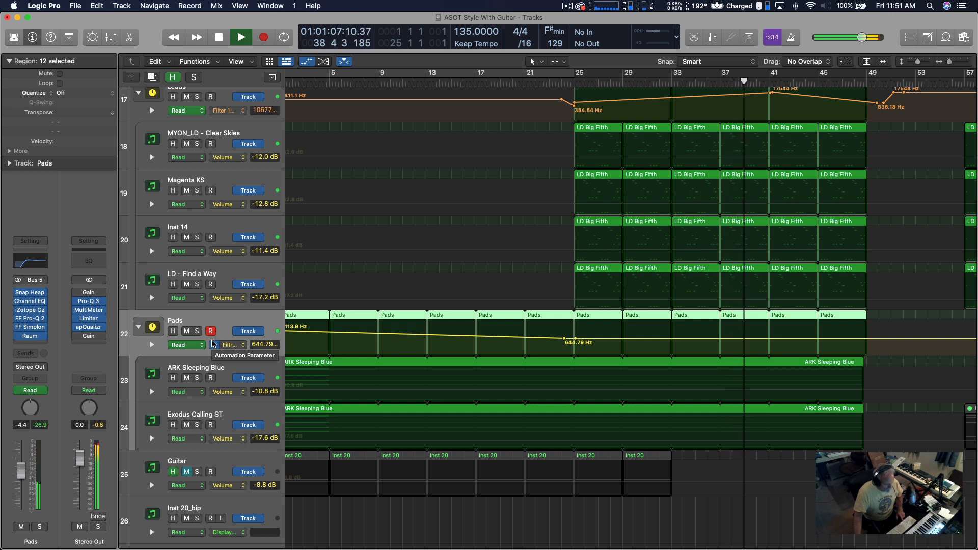
{"action": "scroll", "coordinate": [355, 341], "scroll_direction": "right", "scroll_amount": 6}
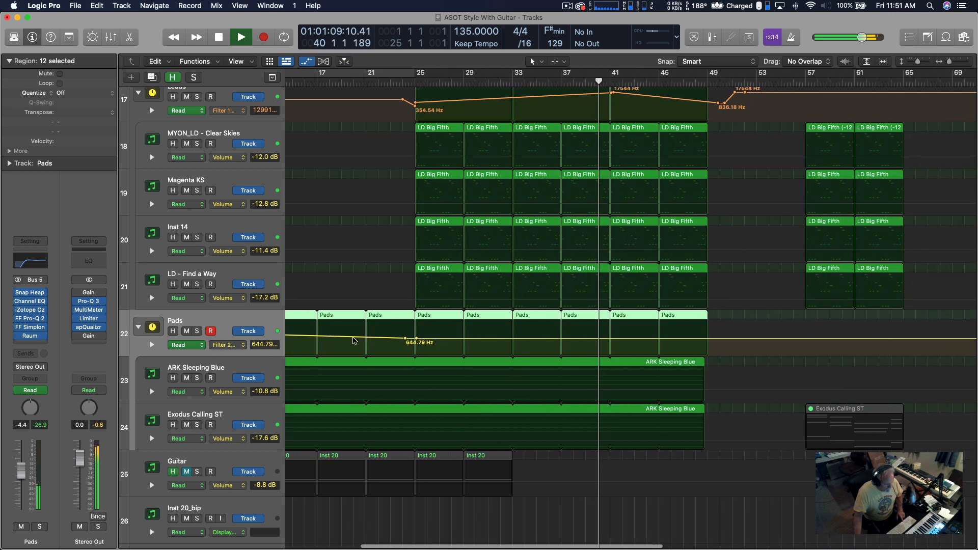
{"action": "scroll", "coordinate": [355, 341], "scroll_direction": "right", "scroll_amount": 4}
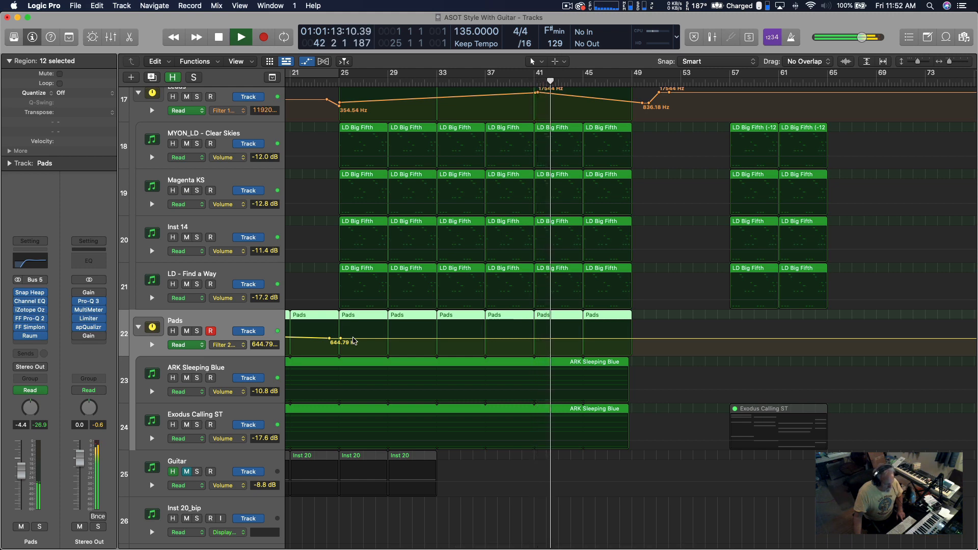
Step: Stop playback and add a filter automation point of 19758 Hz at bar 45 on the Leads stack
{"action": "scroll", "coordinate": [662, 125], "scroll_direction": "up", "scroll_amount": 1}
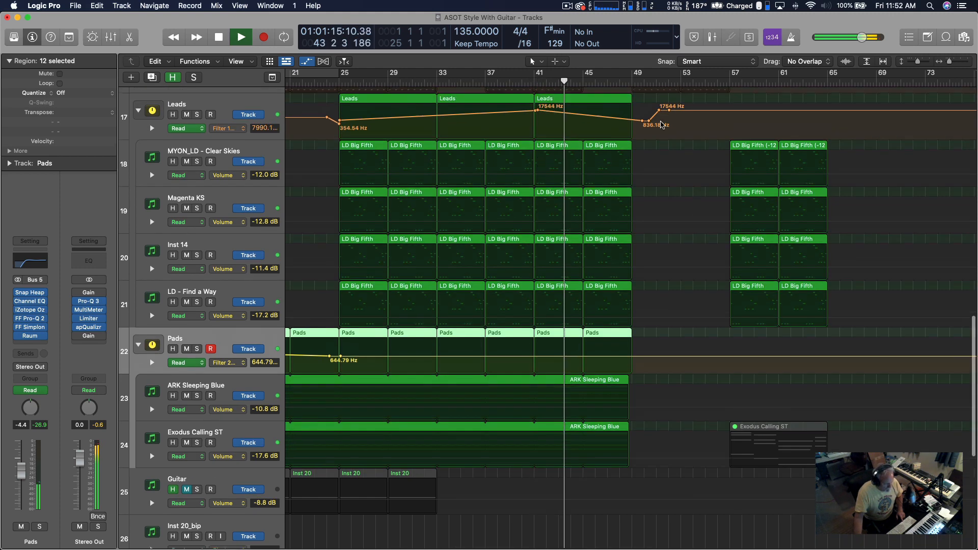
{"action": "scroll", "coordinate": [661, 125], "scroll_direction": "up", "scroll_amount": 6}
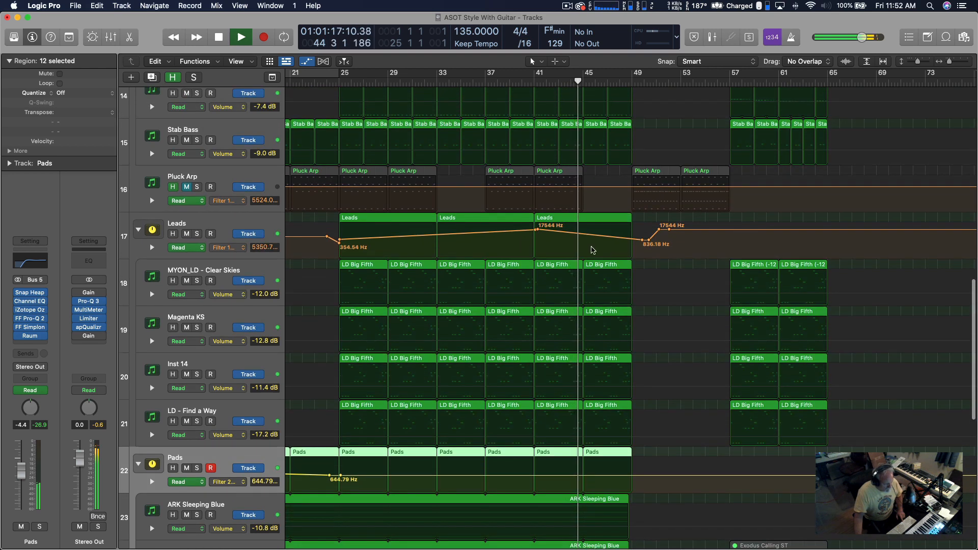
{"action": "key", "text": "space"}
{"action": "left_click", "coordinate": [583, 234]}
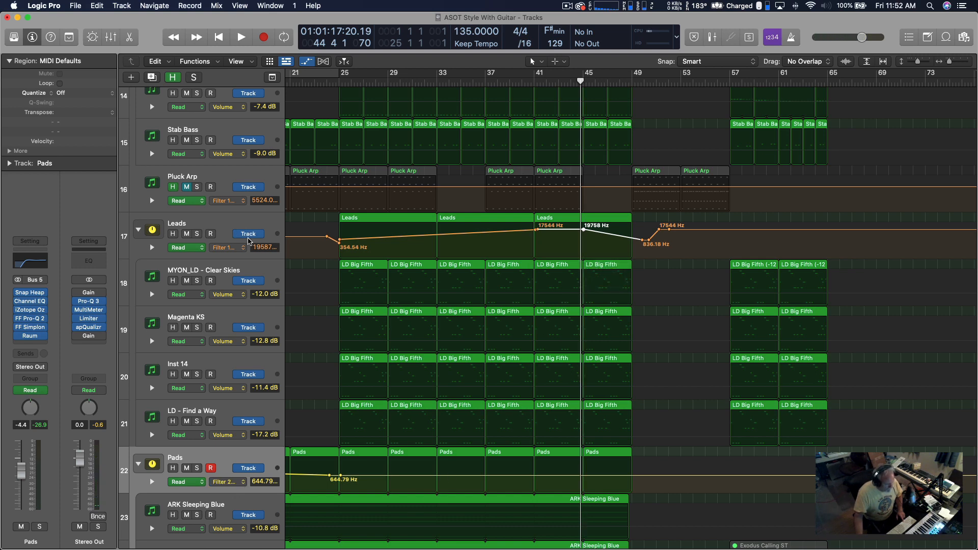
Step: Add a filter automation point at bar 45 on the Bass Acids stack and raise it to 8869 Hz
{"action": "scroll", "coordinate": [248, 241], "scroll_direction": "up", "scroll_amount": 3}
{"action": "scroll", "coordinate": [249, 240], "scroll_direction": "up", "scroll_amount": 3}
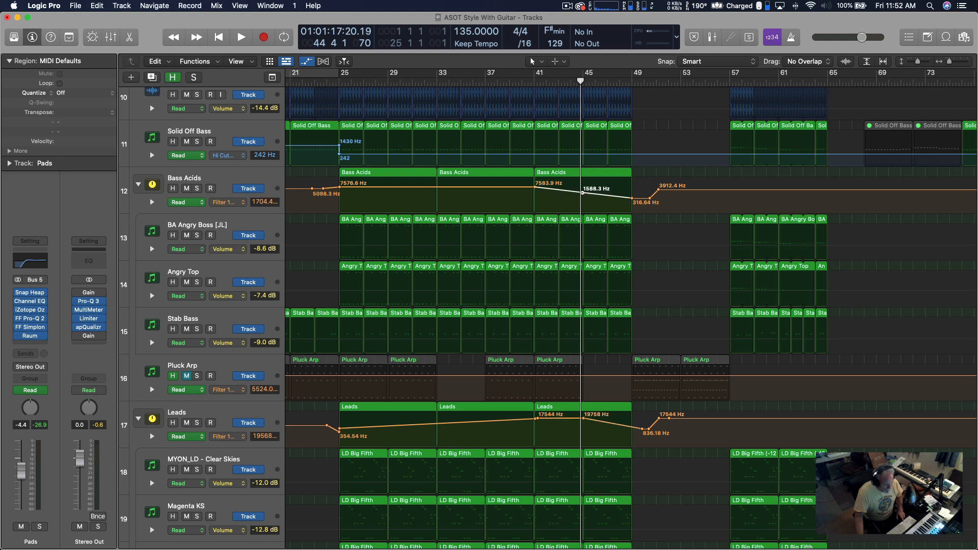
{"action": "left_click_drag", "start_coordinate": [583, 193], "coordinate": [582, 185]}
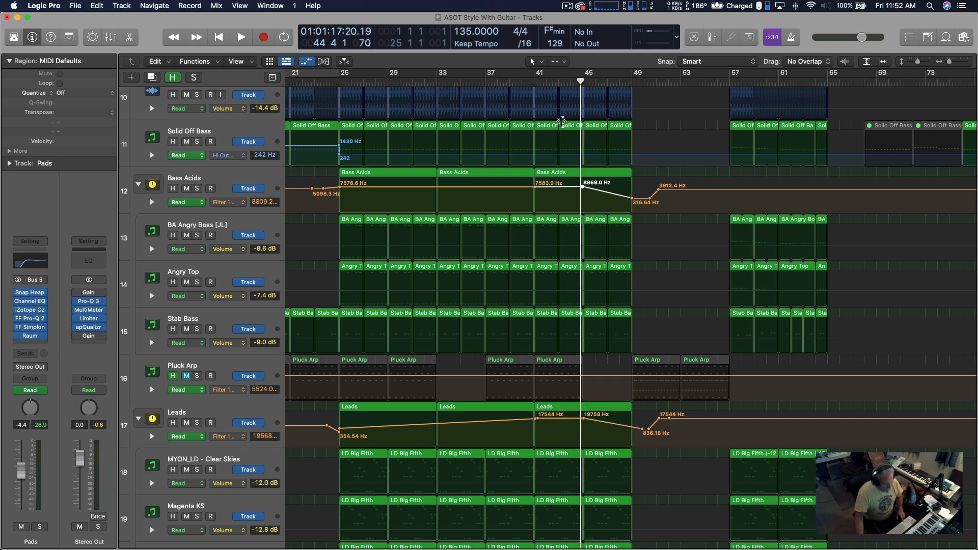
Step: Audition the reshaped Bass Acids and Leads filter sweeps from around bar 41 to just past bar 49
{"action": "left_click", "coordinate": [533, 80]}
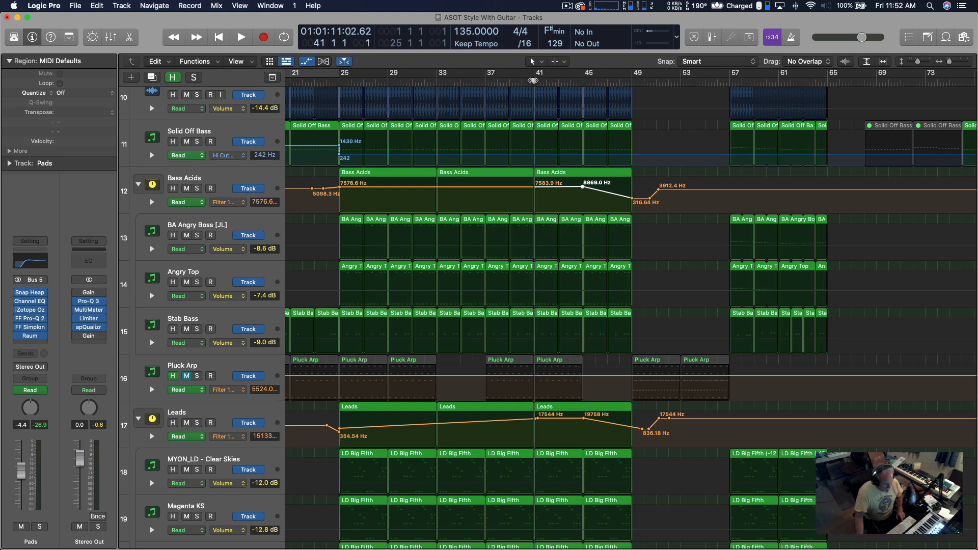
{"action": "key", "text": "space"}
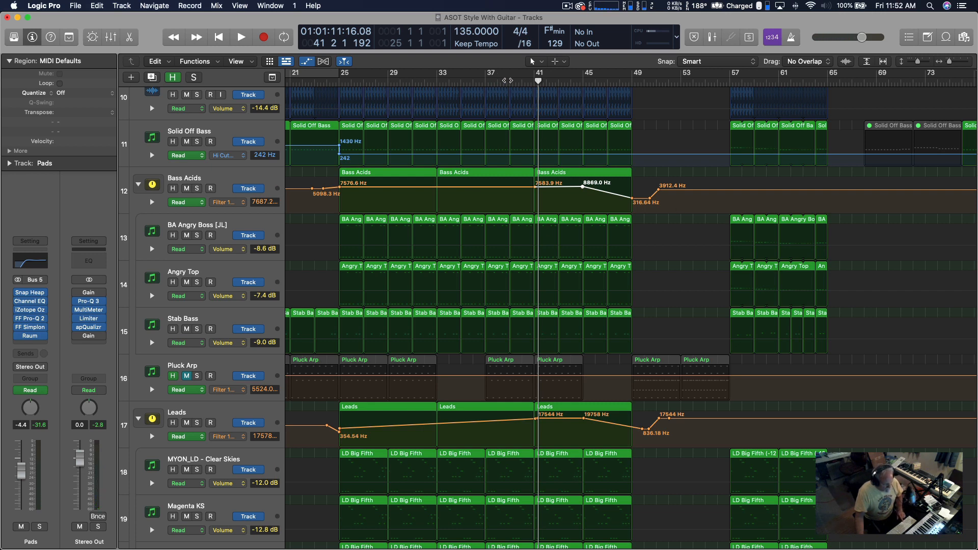
{"action": "key", "text": "space"}
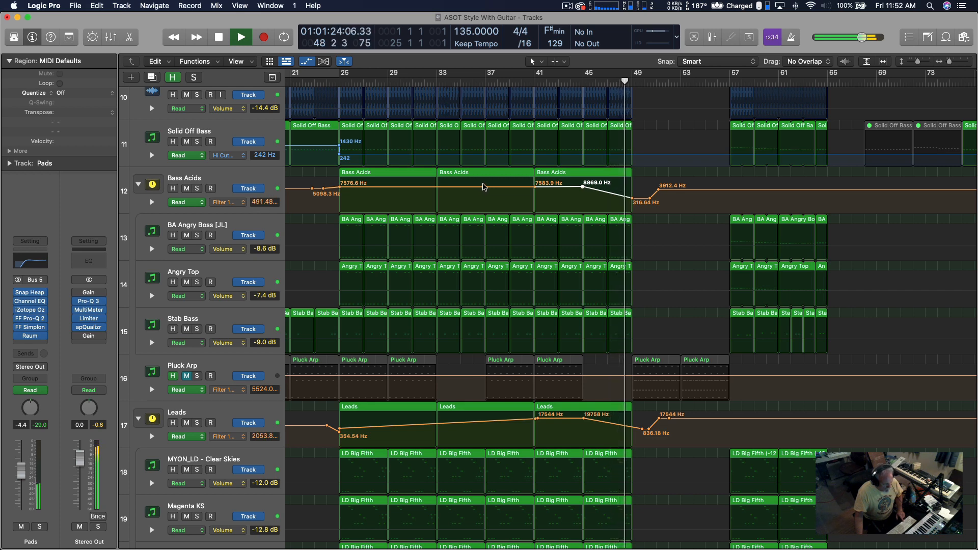
{"action": "scroll", "coordinate": [483, 186], "scroll_direction": "down", "scroll_amount": 2}
{"action": "scroll", "coordinate": [489, 186], "scroll_direction": "down", "scroll_amount": 8}
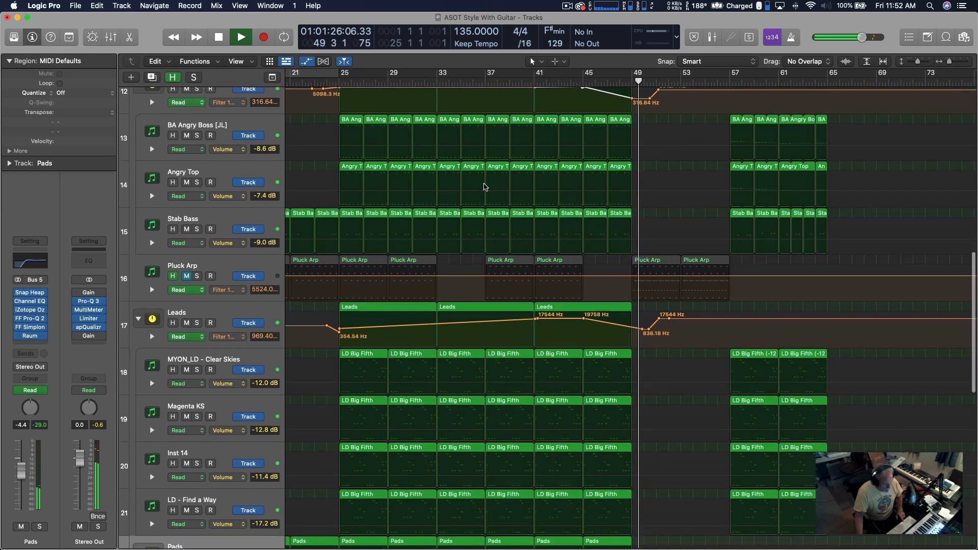
{"action": "key", "text": "space"}
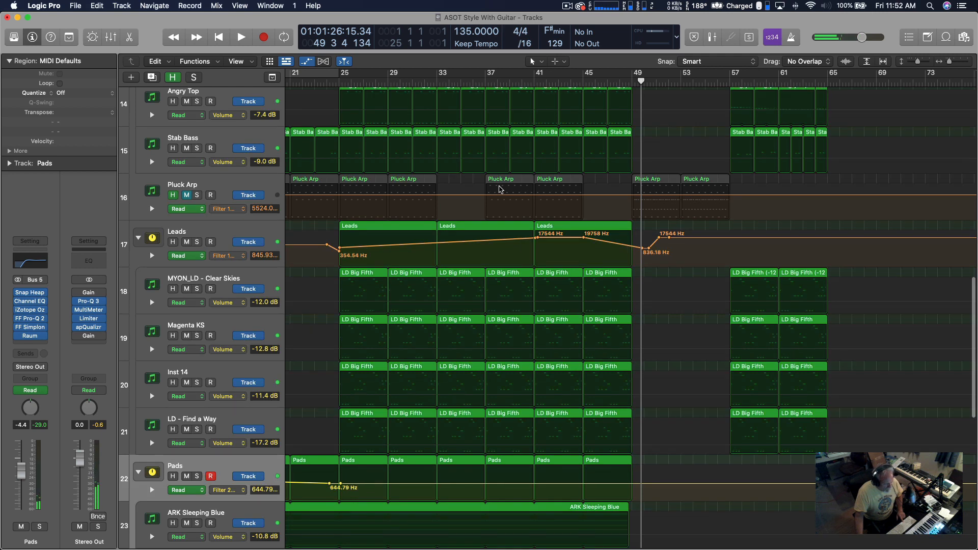
Step: Solo the Magenta KS lead track and audition it from bar 25
{"action": "scroll", "coordinate": [492, 196], "scroll_direction": "down", "scroll_amount": 1}
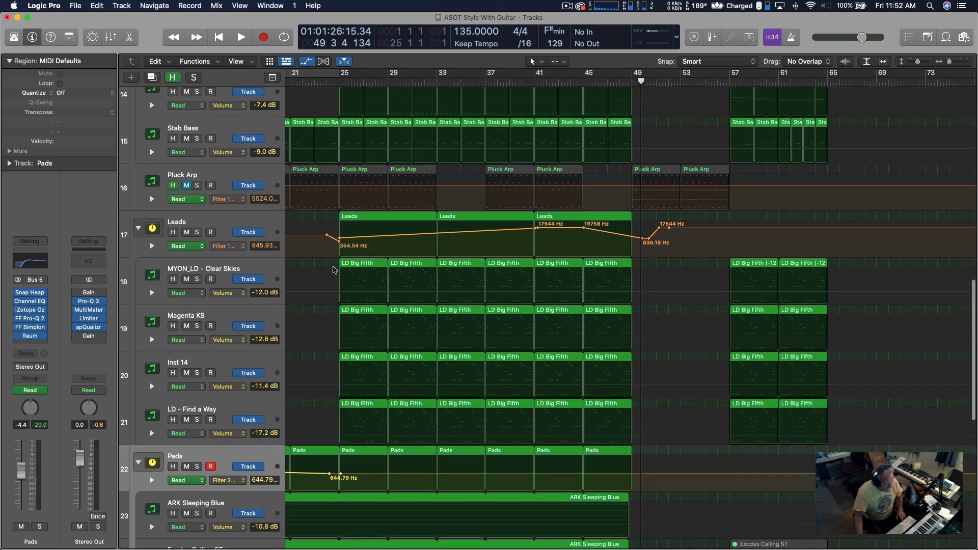
{"action": "left_click", "coordinate": [197, 327]}
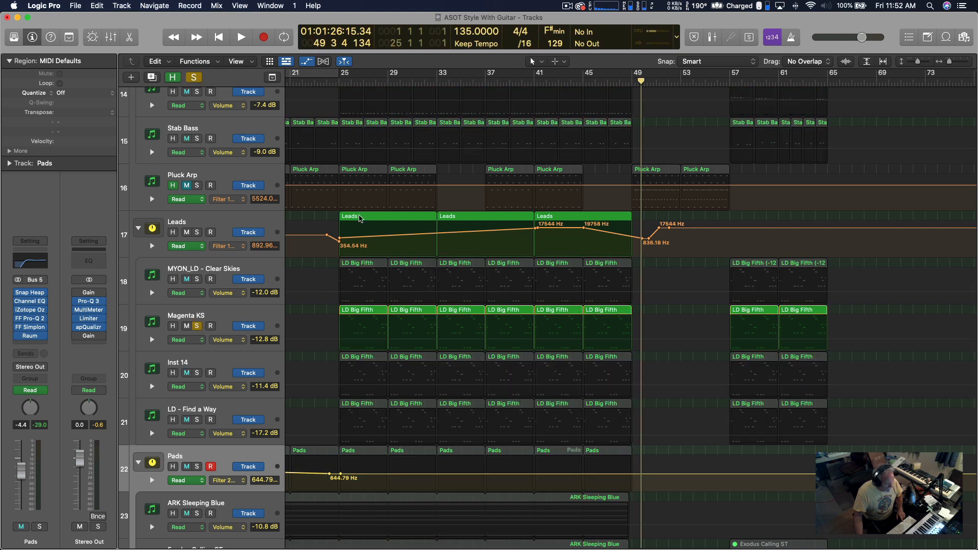
{"action": "left_click", "coordinate": [344, 92]}
{"action": "key", "text": "space"}
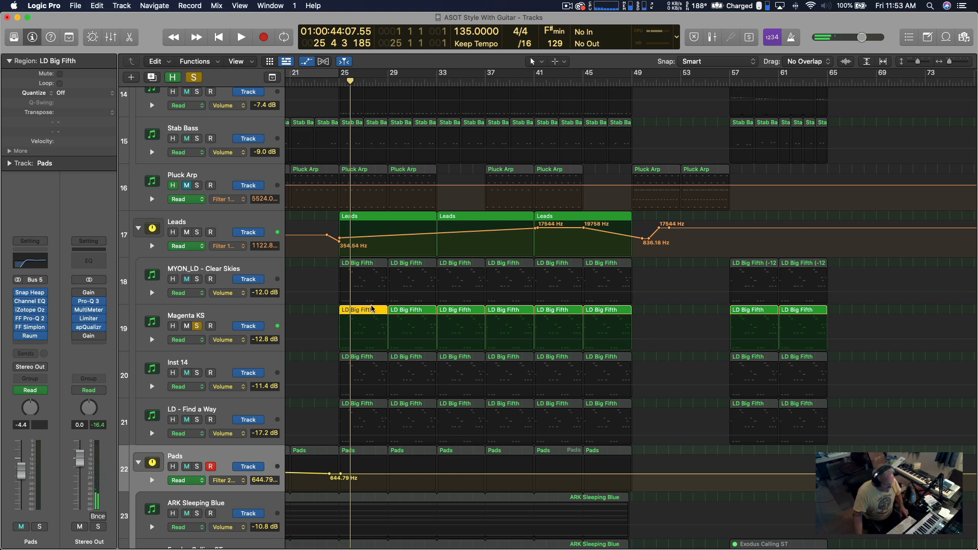
Step: Copy the Magenta KS LD Big Fifth region from bar 25 to bar 49 and open the copy in the Piano Roll
{"action": "left_click_drag", "start_coordinate": [371, 308], "coordinate": [641, 320]}
{"action": "double_click", "coordinate": [642, 319]}
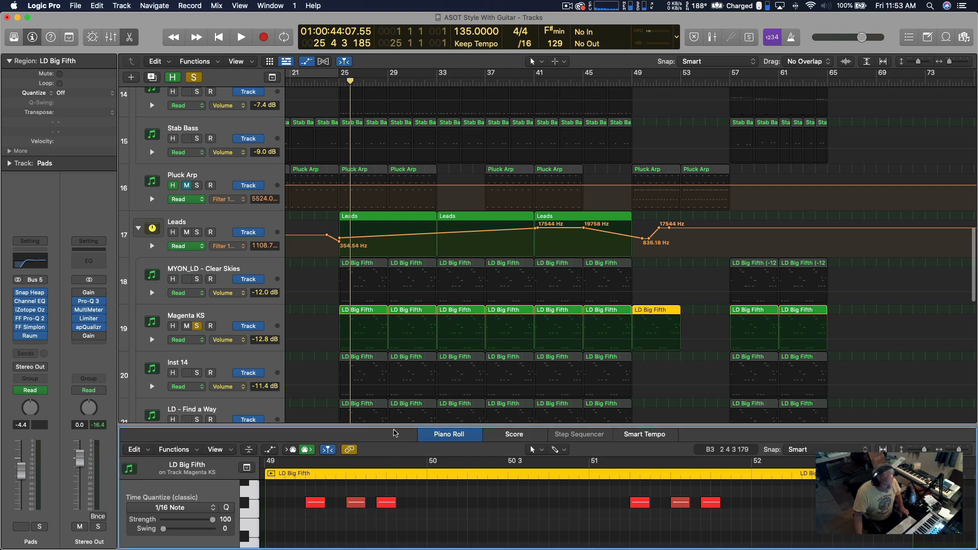
Step: Mute every note except the first in the Magenta KS LD Big Fifth copy at bar 49
{"action": "left_click_drag", "start_coordinate": [395, 433], "coordinate": [433, 186]}
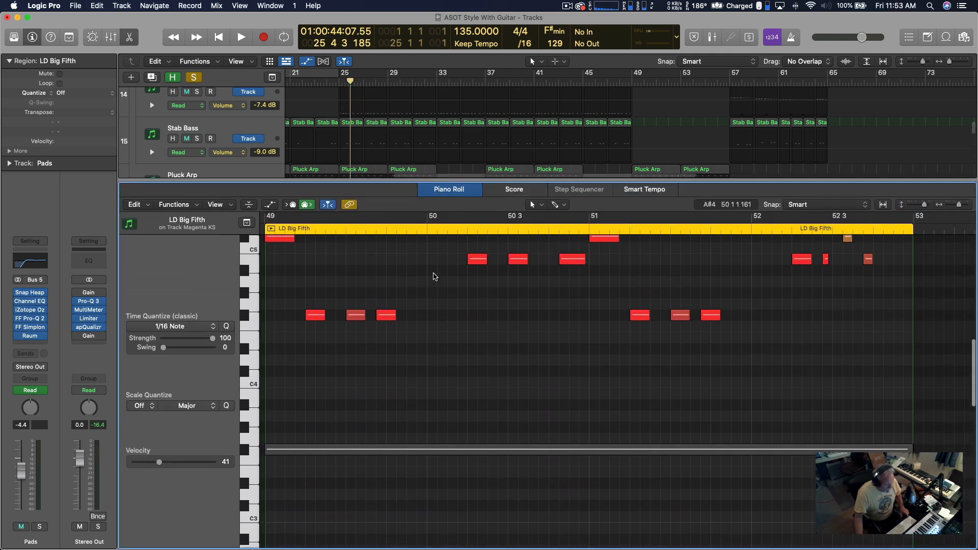
{"action": "scroll", "coordinate": [435, 277], "scroll_direction": "up", "scroll_amount": 10}
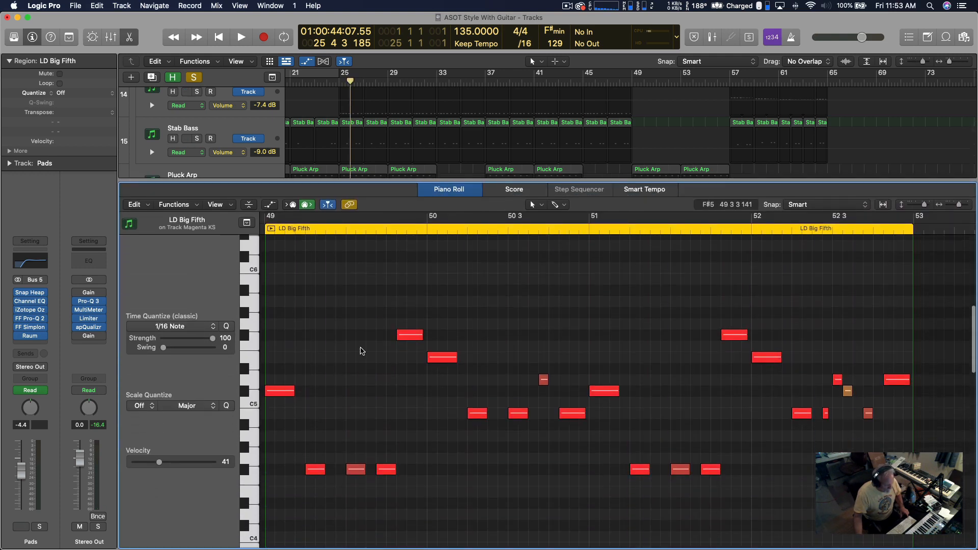
{"action": "scroll", "coordinate": [361, 352], "scroll_direction": "down", "scroll_amount": 2}
{"action": "left_click_drag", "start_coordinate": [307, 468], "coordinate": [904, 281]}
{"action": "key", "text": "ctrl+m"}
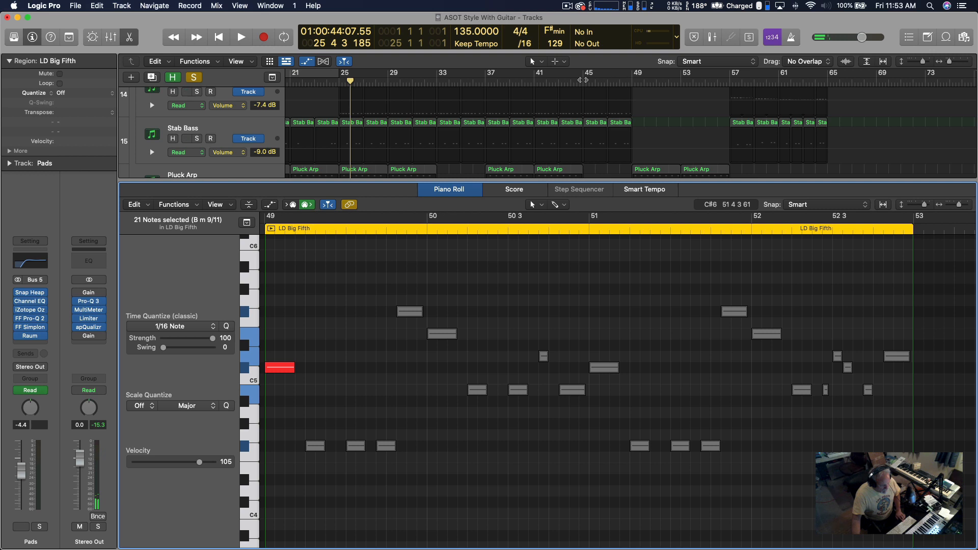
Step: Turn off solo and audition the full mix with the thinned Magenta KS lead from bar 45 to bar 50
{"action": "left_click", "coordinate": [193, 78]}
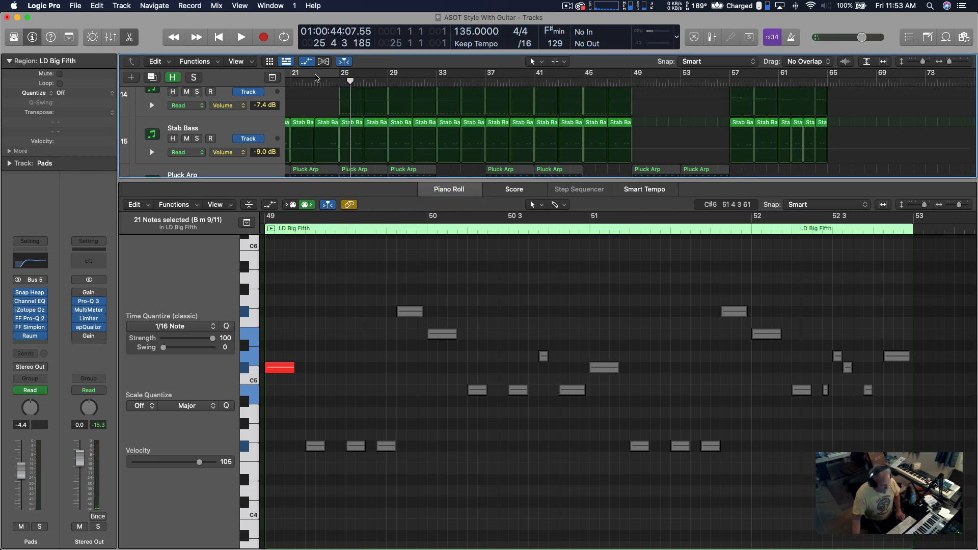
{"action": "left_click", "coordinate": [585, 80]}
{"action": "key", "text": "space"}
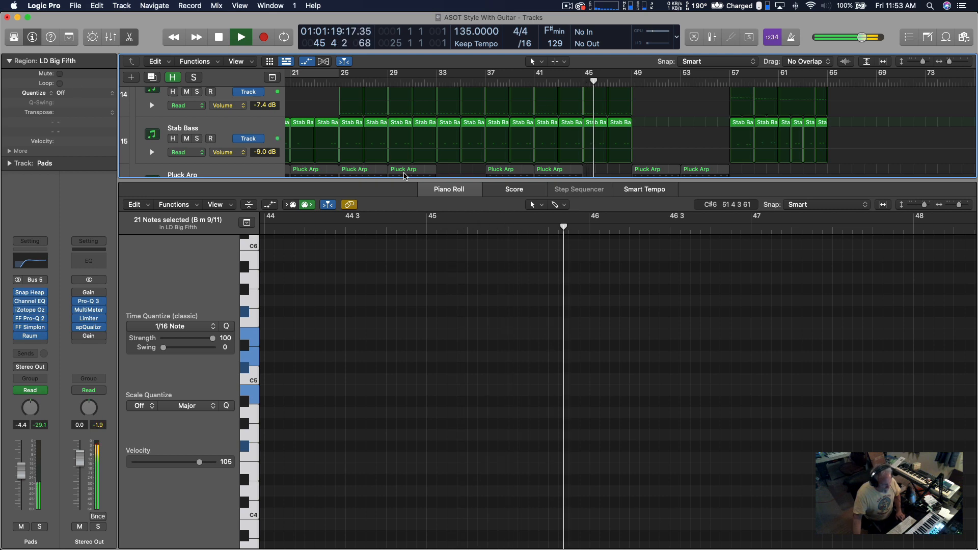
{"action": "left_click", "coordinate": [129, 36]}
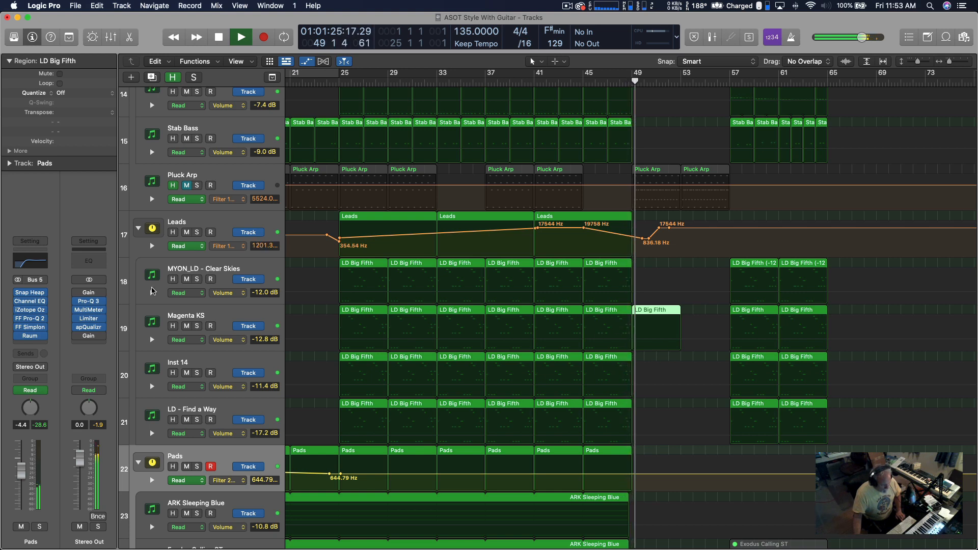
{"action": "key", "text": "space"}
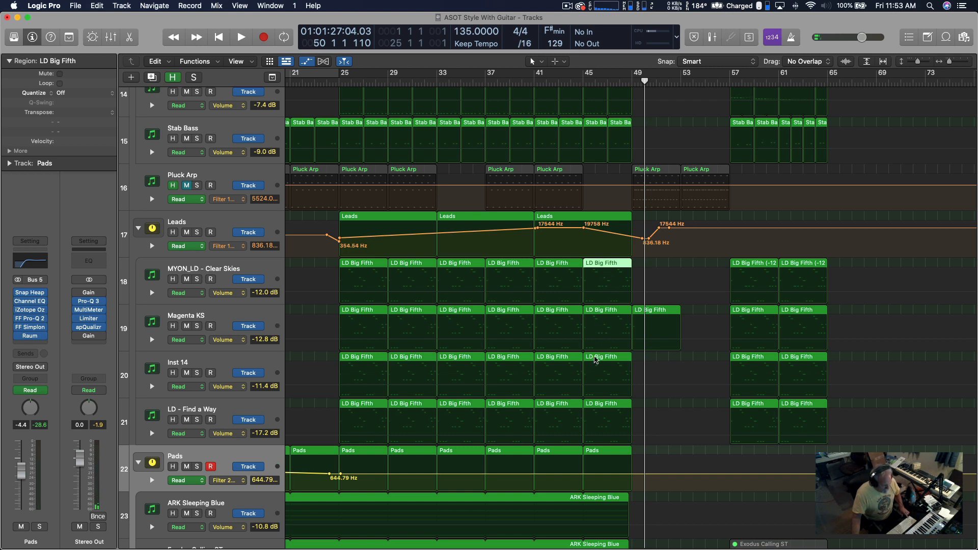
Step: Copy the Inst 14 LD Big Fifth region from bar 45 to bar 49 and mute all its notes except the first
{"action": "left_click_drag", "start_coordinate": [595, 359], "coordinate": [647, 360]}
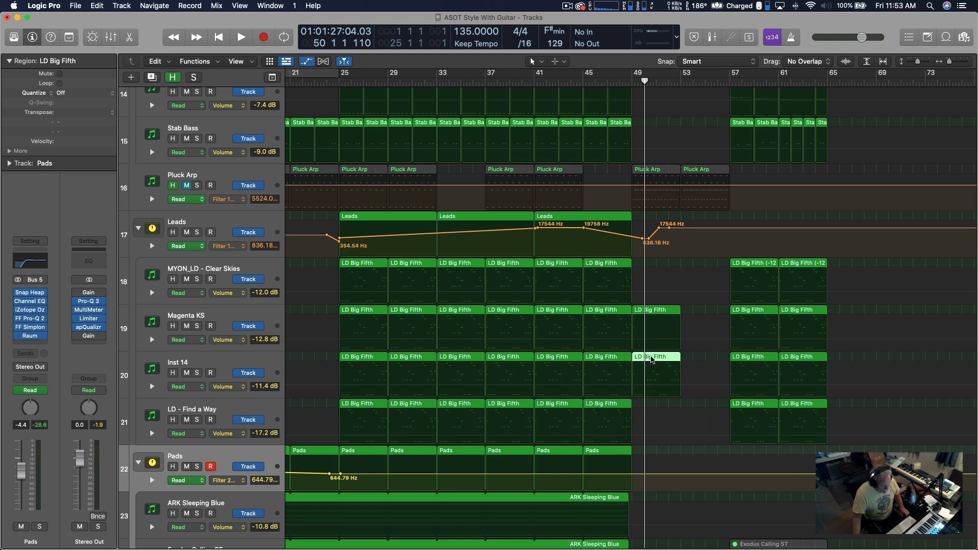
{"action": "double_click", "coordinate": [652, 360]}
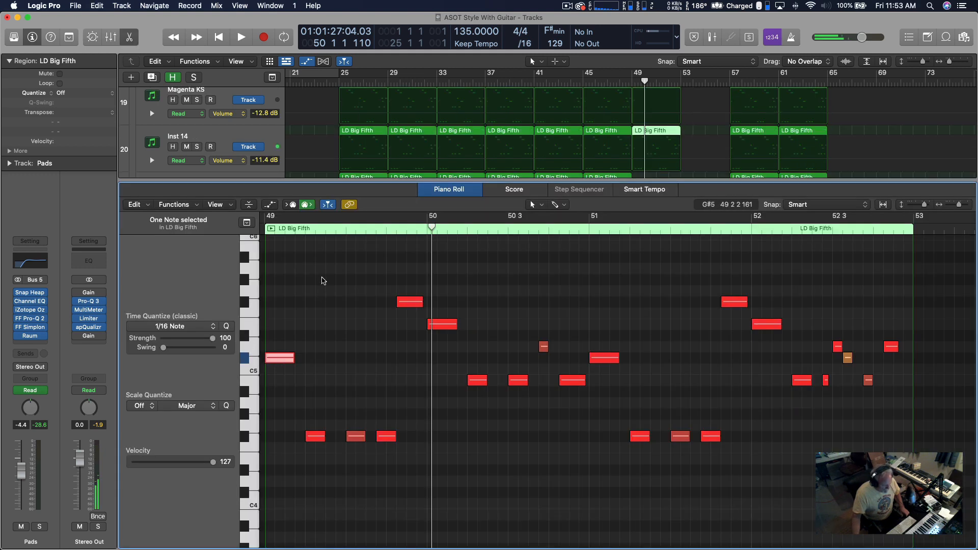
{"action": "left_click_drag", "start_coordinate": [319, 498], "coordinate": [895, 259]}
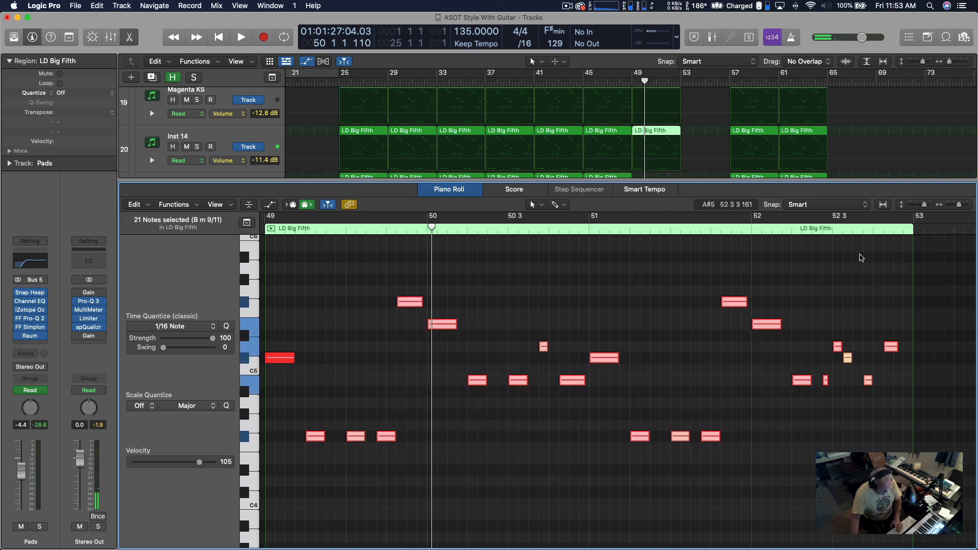
{"action": "key", "text": "ctrl+m"}
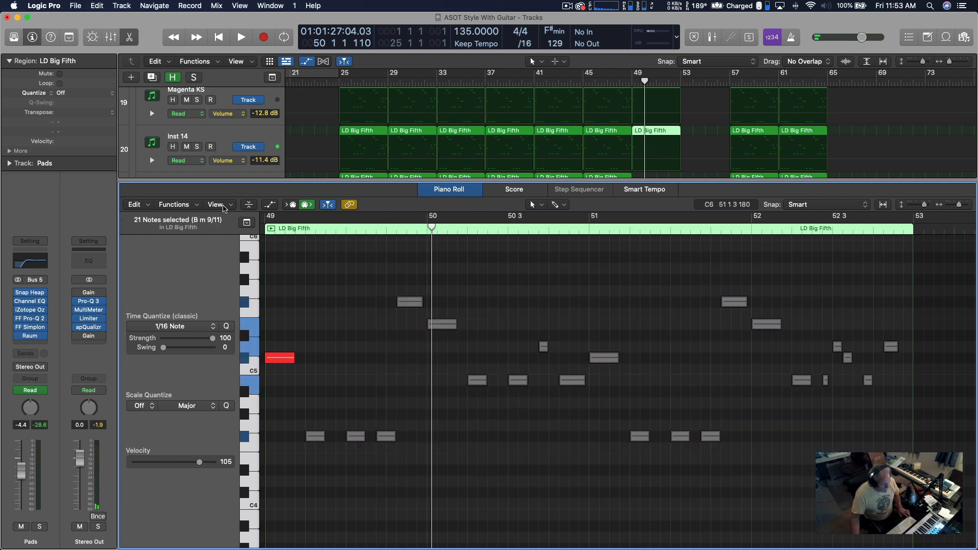
Step: Close the Piano Roll and audition the arrangement from bar 45 to bar 53, checking the filter sweeps, leads and guitar tracks
{"action": "left_click", "coordinate": [129, 39]}
{"action": "key", "text": "space"}
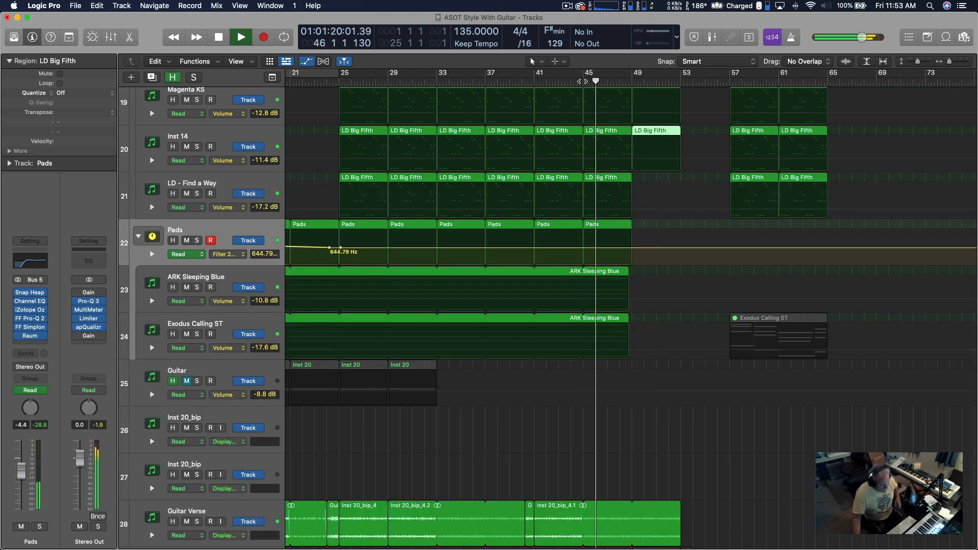
{"action": "scroll", "coordinate": [560, 133], "scroll_direction": "up", "scroll_amount": 2}
{"action": "scroll", "coordinate": [560, 133], "scroll_direction": "up", "scroll_amount": 10}
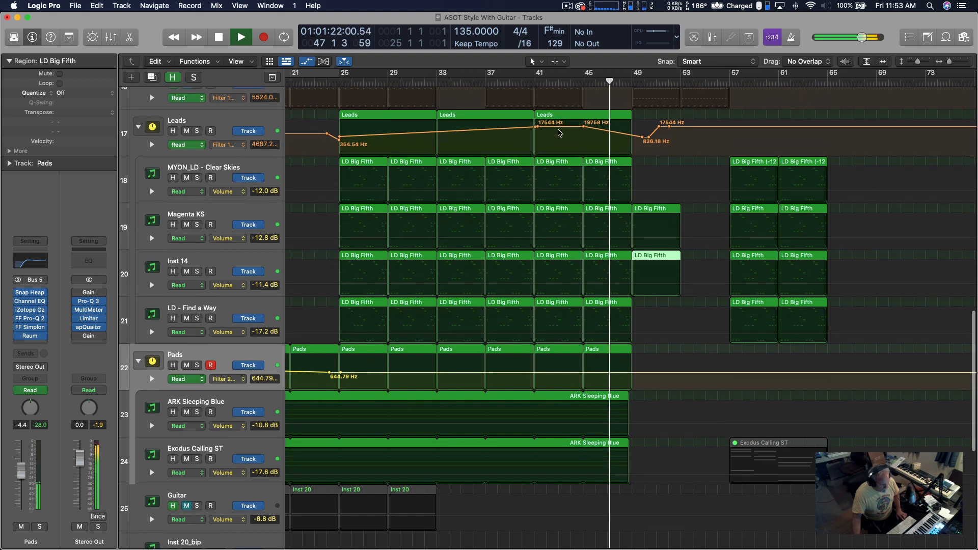
{"action": "scroll", "coordinate": [560, 133], "scroll_direction": "up", "scroll_amount": 3}
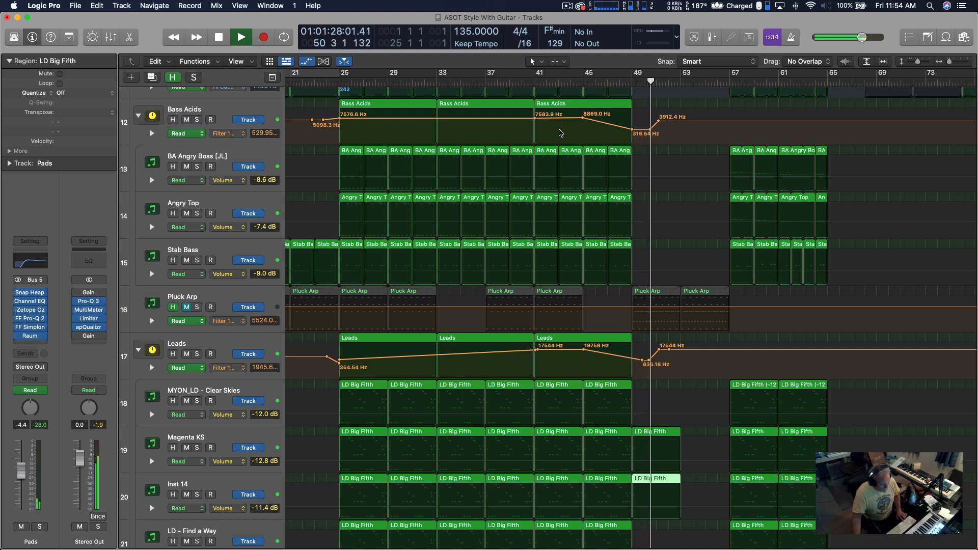
{"action": "scroll", "coordinate": [672, 265], "scroll_direction": "down", "scroll_amount": 15}
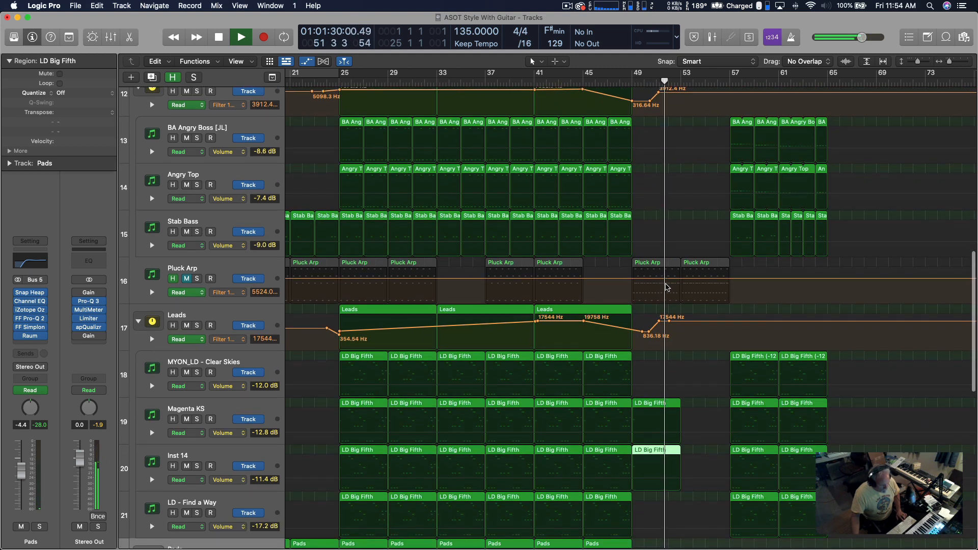
{"action": "scroll", "coordinate": [661, 301], "scroll_direction": "down", "scroll_amount": 17}
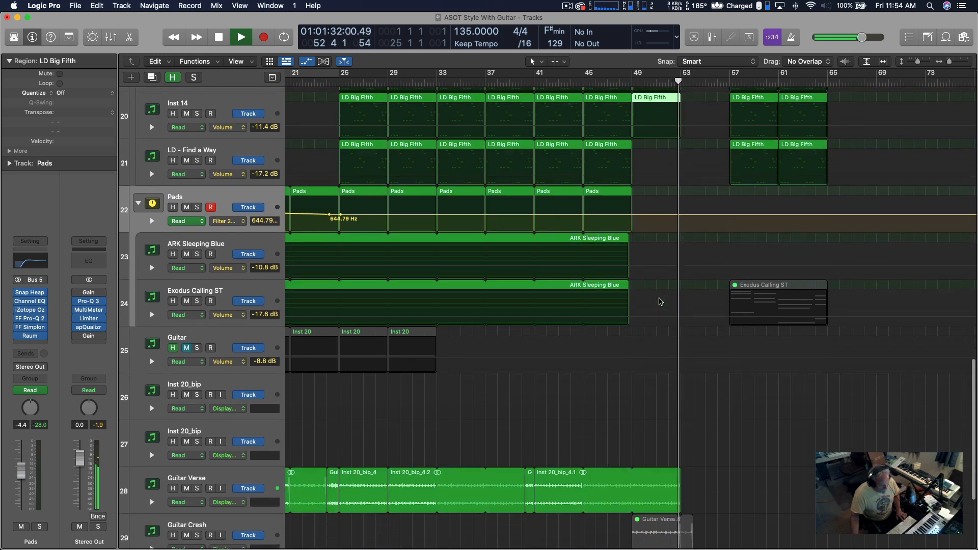
{"action": "key", "text": "space"}
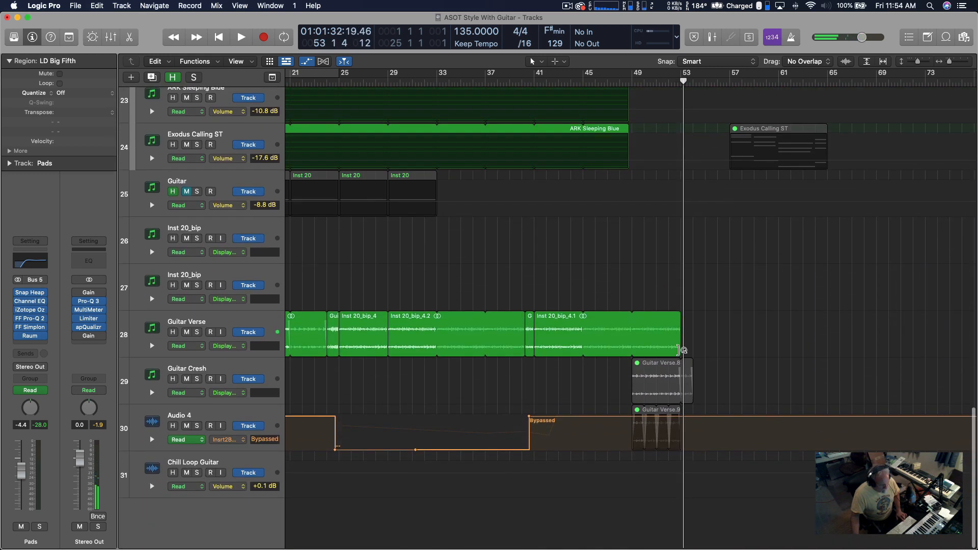
Step: Shorten the Guitar Verse loop Inst 20_bip_4.1 to end at bar 50 and copy Inst 20_bip_4 from bar 25 to bar 50
{"action": "left_click_drag", "start_coordinate": [677, 350], "coordinate": [643, 352]}
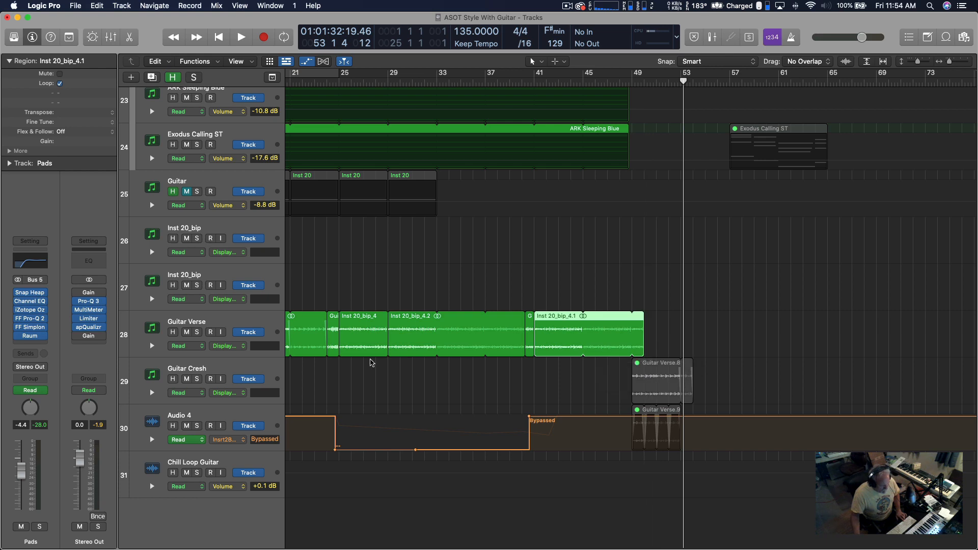
{"action": "left_click", "coordinate": [350, 335]}
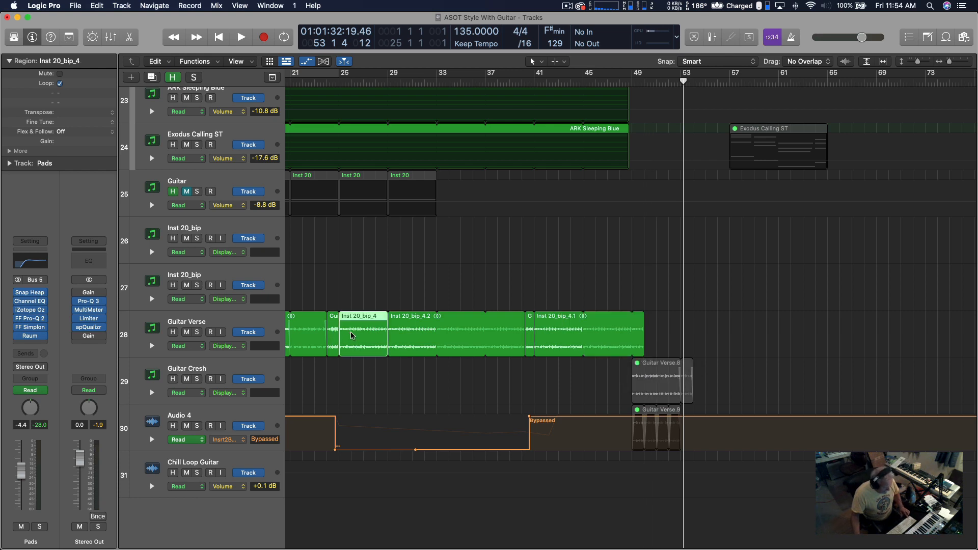
{"action": "left_click_drag", "start_coordinate": [354, 336], "coordinate": [661, 345]}
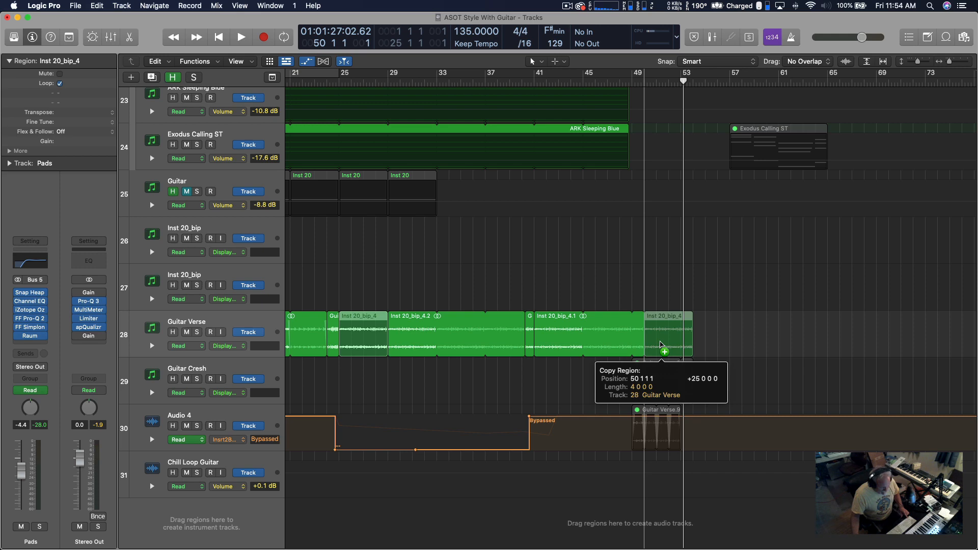
{"action": "left_click_drag", "start_coordinate": [660, 345], "coordinate": [661, 345]}
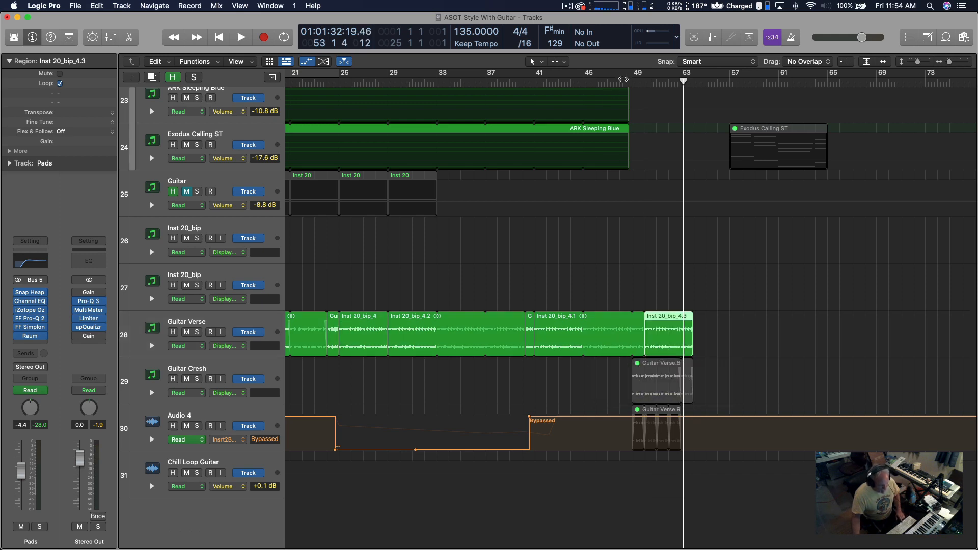
Step: Audition the copied Guitar Verse region in the full mix from bar 45 to about bar 54
{"action": "left_click", "coordinate": [584, 79]}
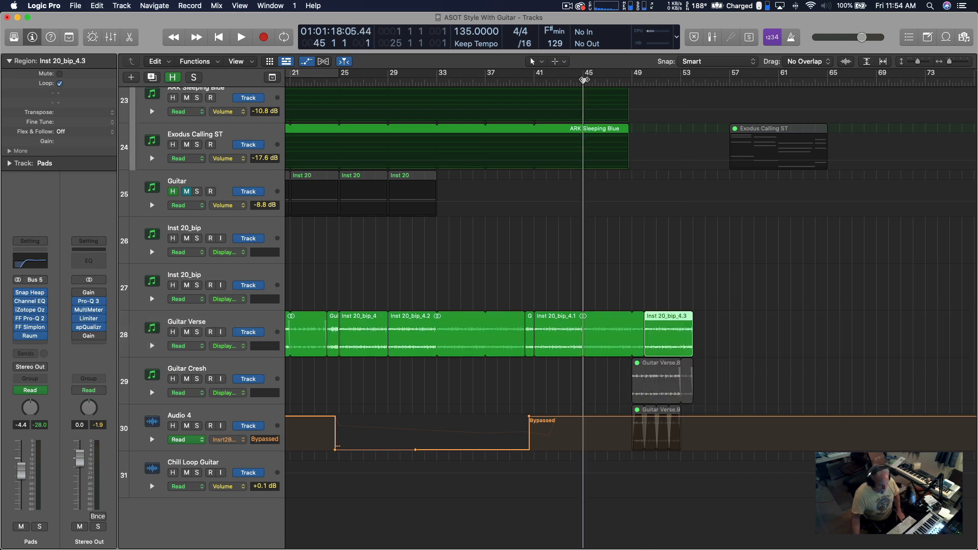
{"action": "key", "text": "space"}
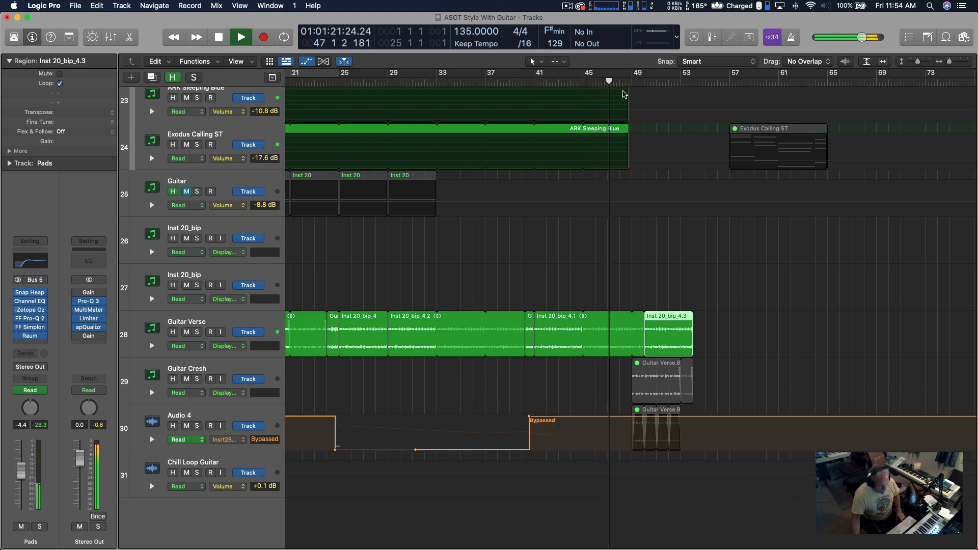
{"action": "scroll", "coordinate": [514, 139], "scroll_direction": "up", "scroll_amount": 5}
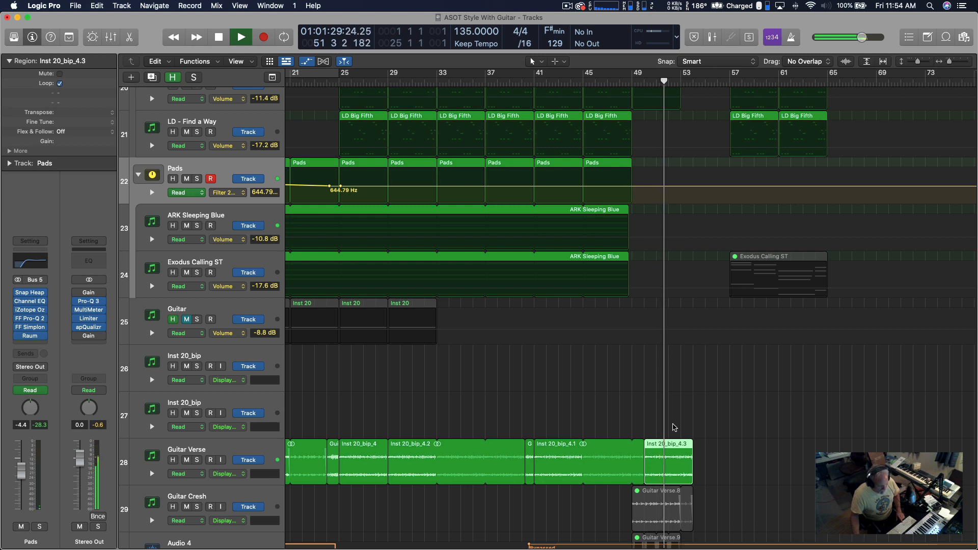
{"action": "scroll", "coordinate": [616, 428], "scroll_direction": "down", "scroll_amount": 4}
{"action": "scroll", "coordinate": [528, 415], "scroll_direction": "down", "scroll_amount": 3}
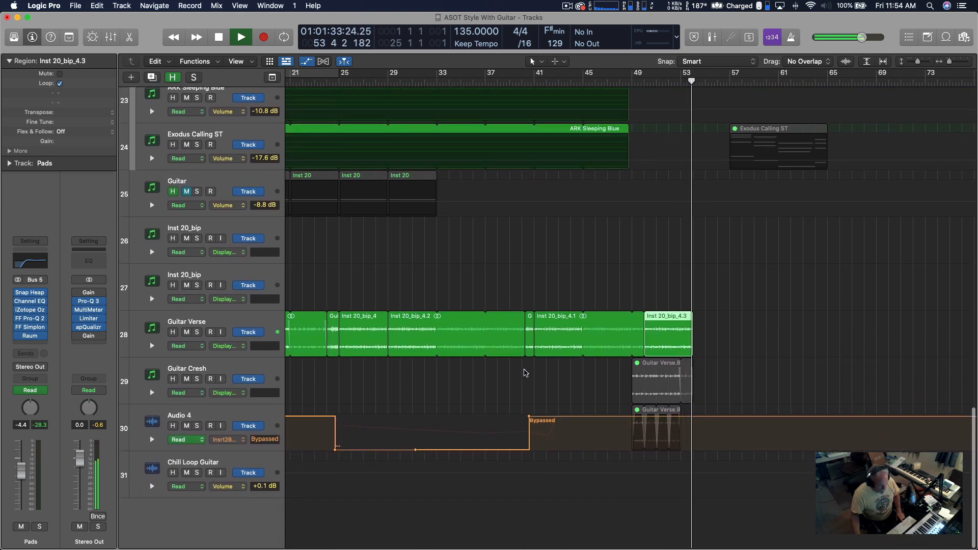
Step: Trim the copied Guitar Verse region to end at bar 53 and extend the ARK Sleeping Blue and Exodus Calling ST pad regions to bar 49
{"action": "scroll", "coordinate": [489, 375], "scroll_direction": "up", "scroll_amount": 3}
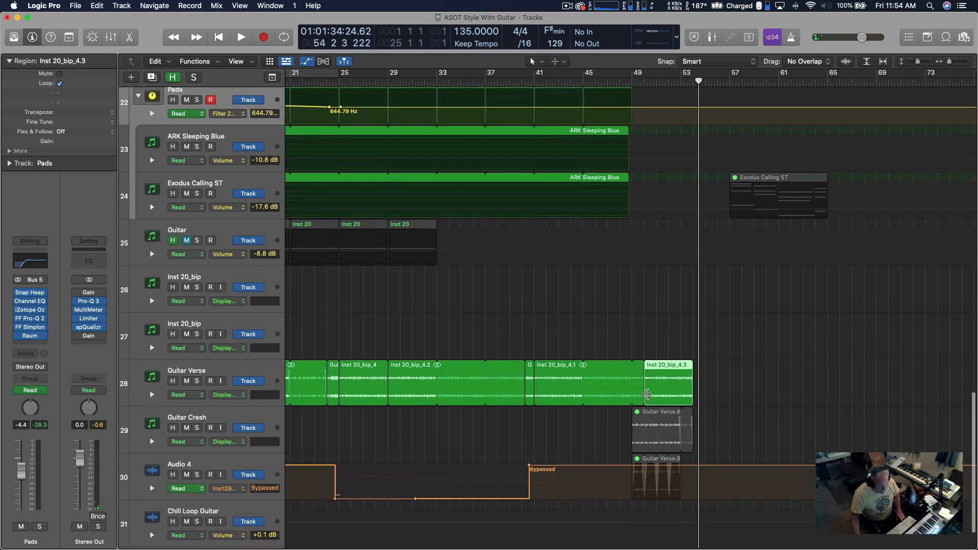
{"action": "mouse_move", "coordinate": [641, 402]}
{"action": "left_mouse_down"}
{"action": "mouse_move", "coordinate": [632, 403]}
{"action": "mouse_move", "coordinate": [670, 397]}
{"action": "mouse_move", "coordinate": [685, 383]}
{"action": "mouse_move", "coordinate": [635, 398]}
{"action": "mouse_move", "coordinate": [668, 387]}
{"action": "mouse_move", "coordinate": [645, 398]}
{"action": "left_mouse_up"}
{"action": "scroll", "coordinate": [644, 356], "scroll_direction": "down", "scroll_amount": 1}
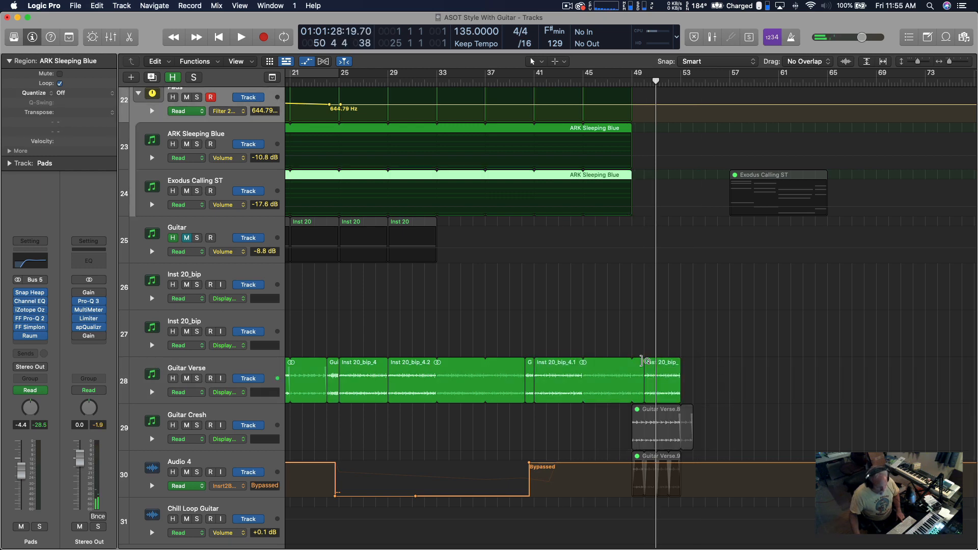
Step: Trim the Guitar Verse loop to bar 49, fit its copy between bars 49 and 51, and audition the transition
{"action": "mouse_move", "coordinate": [642, 362]}
{"action": "left_mouse_down"}
{"action": "mouse_move", "coordinate": [633, 362]}
{"action": "mouse_move", "coordinate": [639, 400]}
{"action": "mouse_move", "coordinate": [657, 398]}
{"action": "mouse_move", "coordinate": [658, 369]}
{"action": "mouse_move", "coordinate": [646, 369]}
{"action": "left_mouse_up"}
{"action": "left_click_drag", "start_coordinate": [632, 80], "coordinate": [629, 80]}
{"action": "key", "text": "space"}
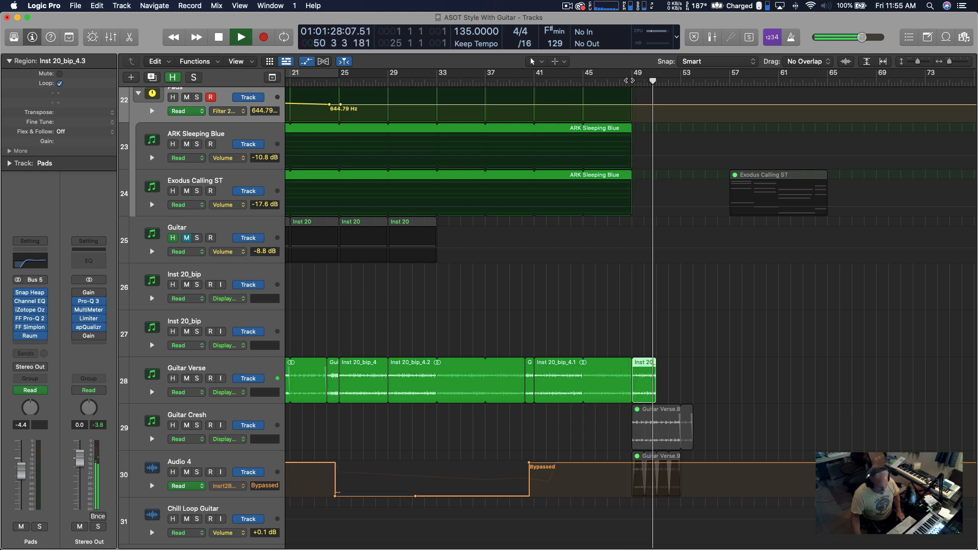
{"action": "key", "text": "space"}
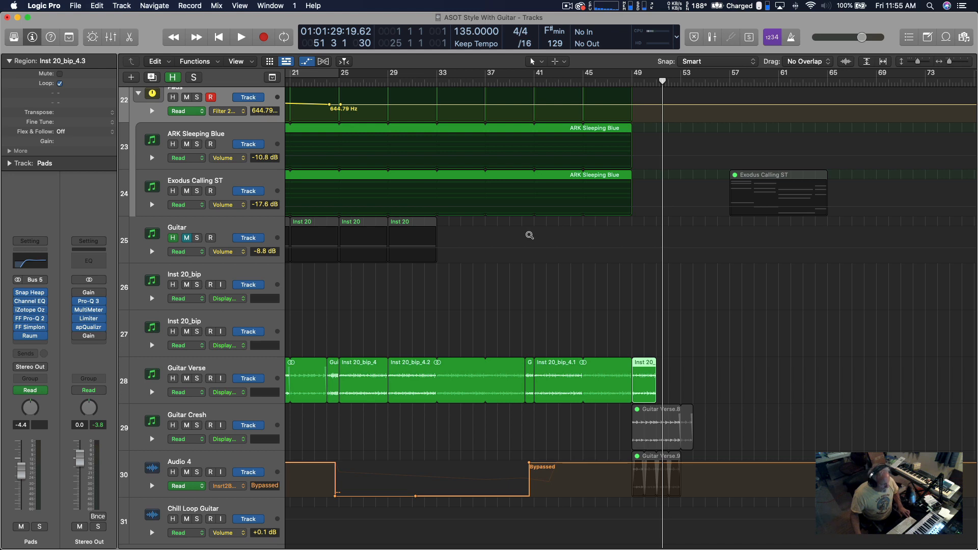
Step: Hide the track automation, shrink the tracks to overview height and play the arrangement from bar 25
{"action": "key", "text": "a"}
{"action": "key", "text": "super+Up"}
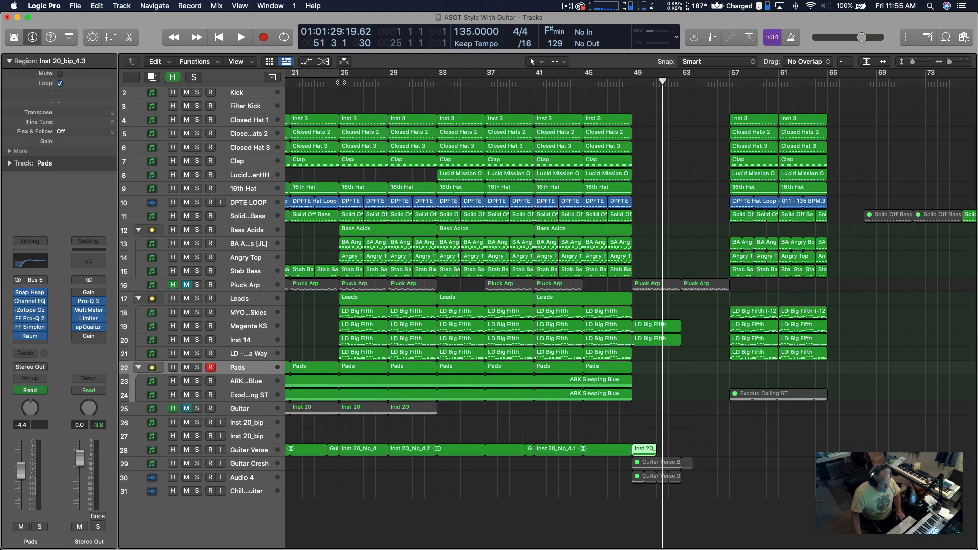
{"action": "left_click", "coordinate": [338, 83]}
{"action": "key", "text": "space"}
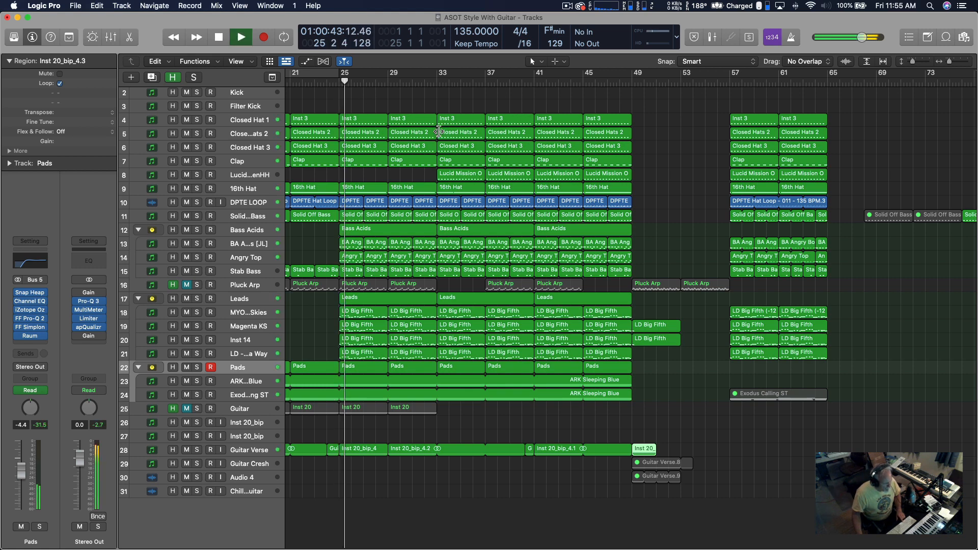
Step: Select all regions from the Solid Off Bass ideas onward and try moving them 42 bars later without their track automation
{"action": "scroll", "coordinate": [379, 140], "scroll_direction": "left", "scroll_amount": 2}
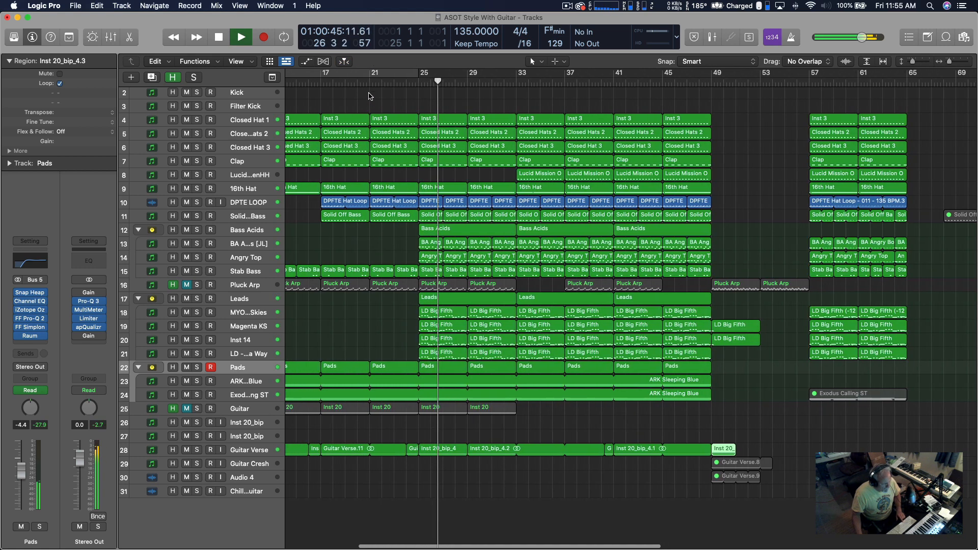
{"action": "scroll", "coordinate": [319, 79], "scroll_direction": "right", "scroll_amount": 1}
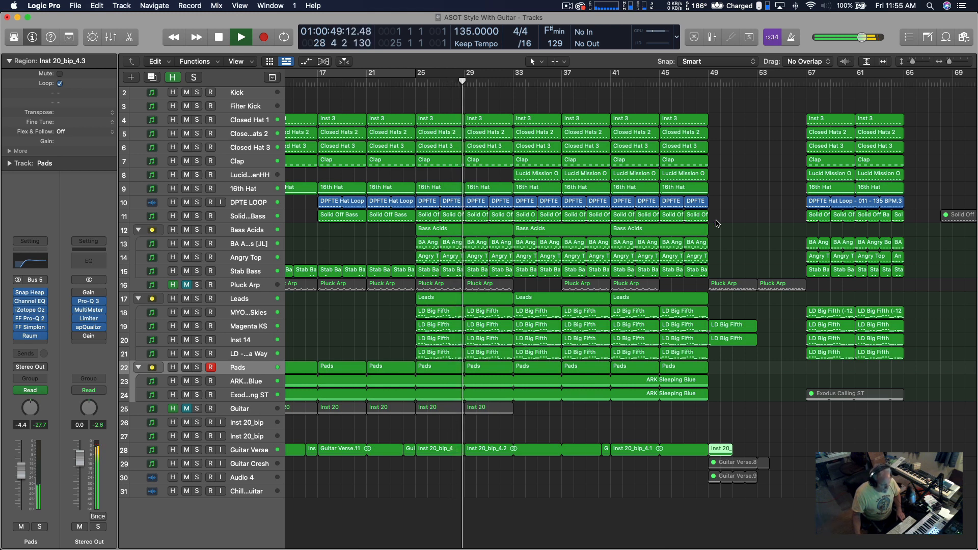
{"action": "scroll", "coordinate": [725, 219], "scroll_direction": "right", "scroll_amount": 10}
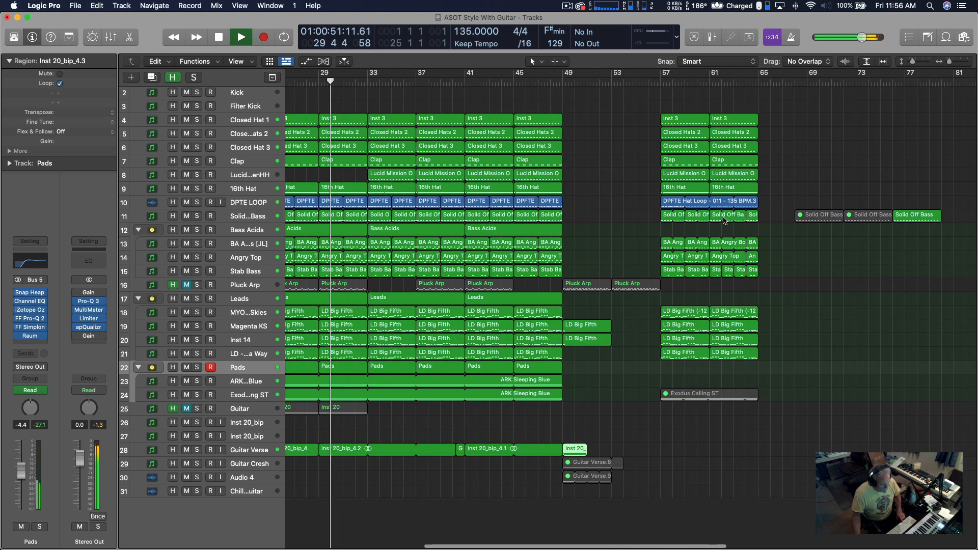
{"action": "scroll", "coordinate": [725, 219], "scroll_direction": "right", "scroll_amount": 20}
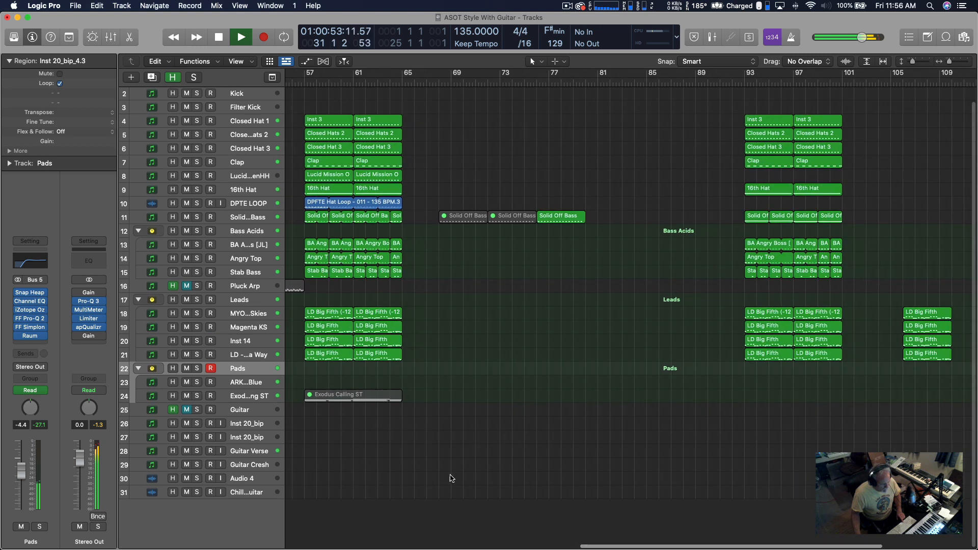
{"action": "scroll", "coordinate": [451, 478], "scroll_direction": "down", "scroll_amount": 5}
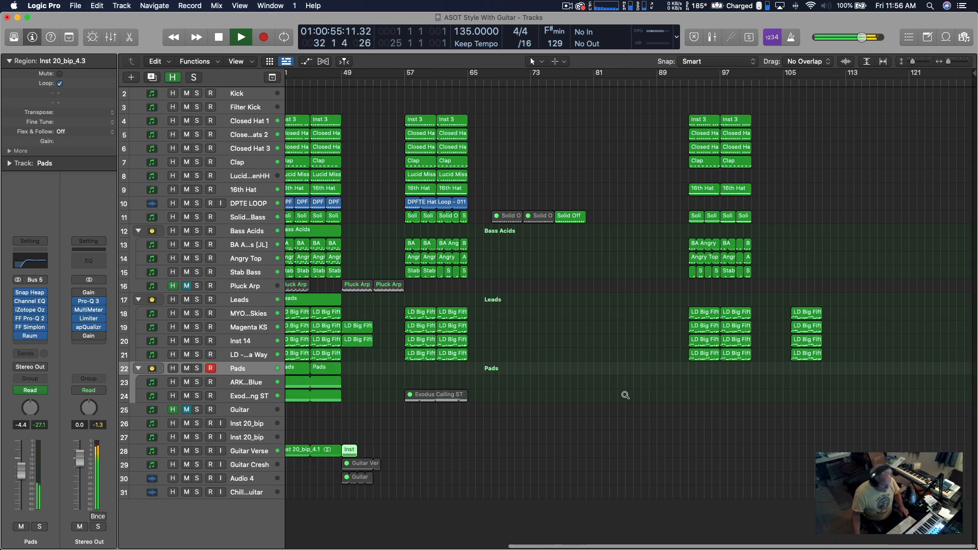
{"action": "scroll", "coordinate": [625, 395], "scroll_direction": "down", "scroll_amount": 2}
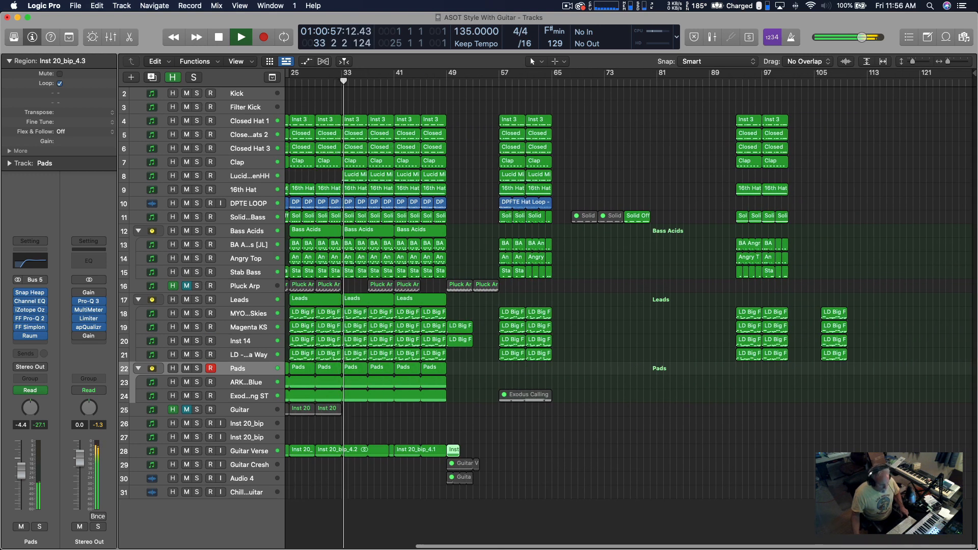
{"action": "left_click_drag", "start_coordinate": [917, 482], "coordinate": [561, 66]}
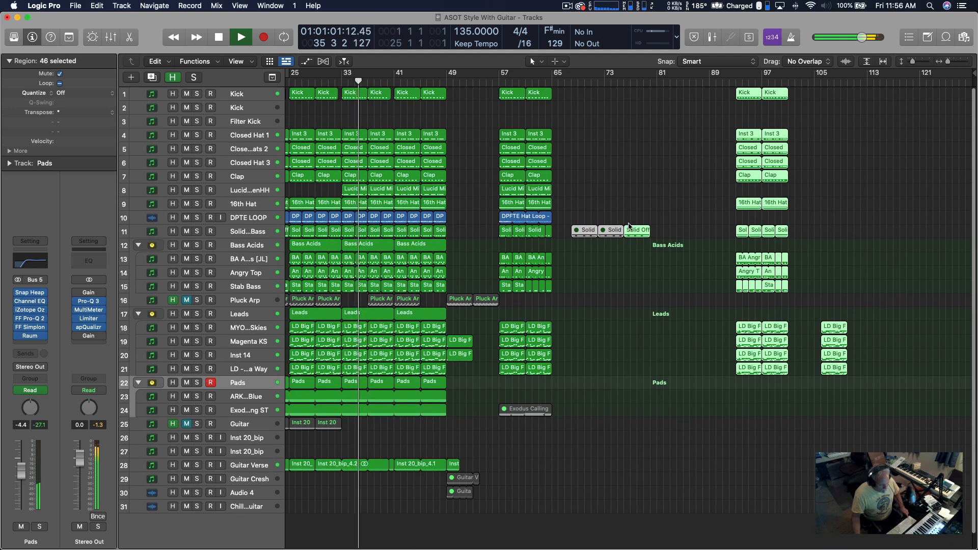
{"action": "left_click_drag", "start_coordinate": [629, 226], "coordinate": [915, 210]}
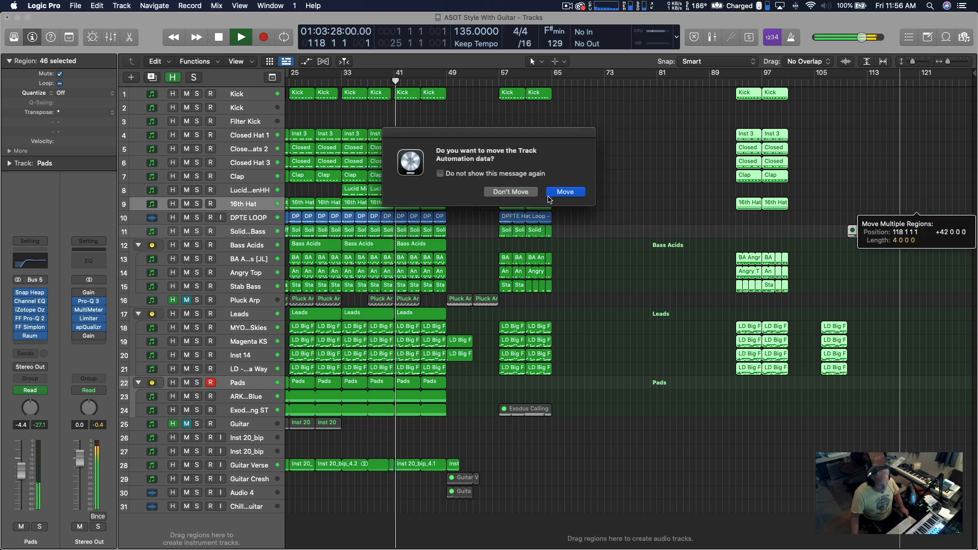
{"action": "left_click", "coordinate": [520, 196]}
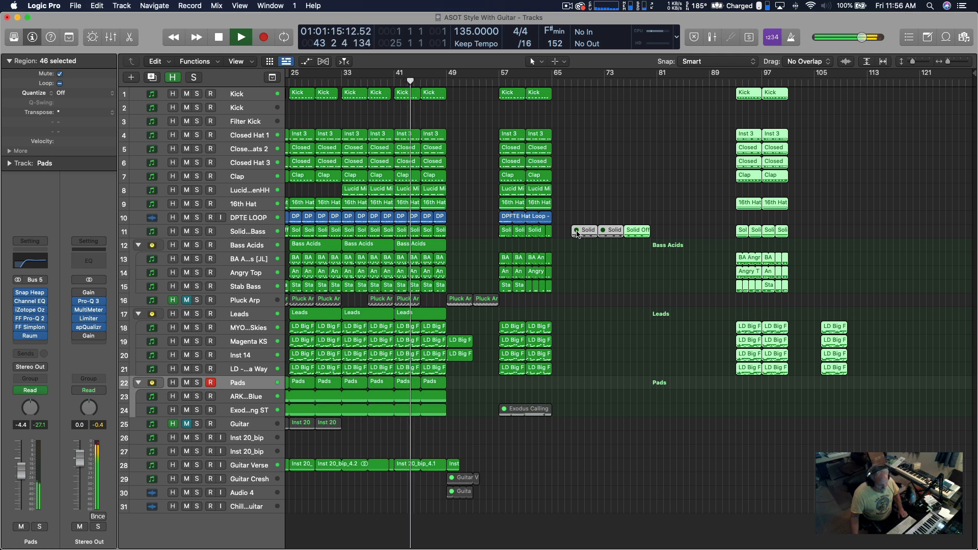
Step: Move the selected leftover regions 43 bars later together with their track automation, placing the first Solid Off Bass region at bar 111
{"action": "left_click_drag", "start_coordinate": [577, 234], "coordinate": [861, 237]}
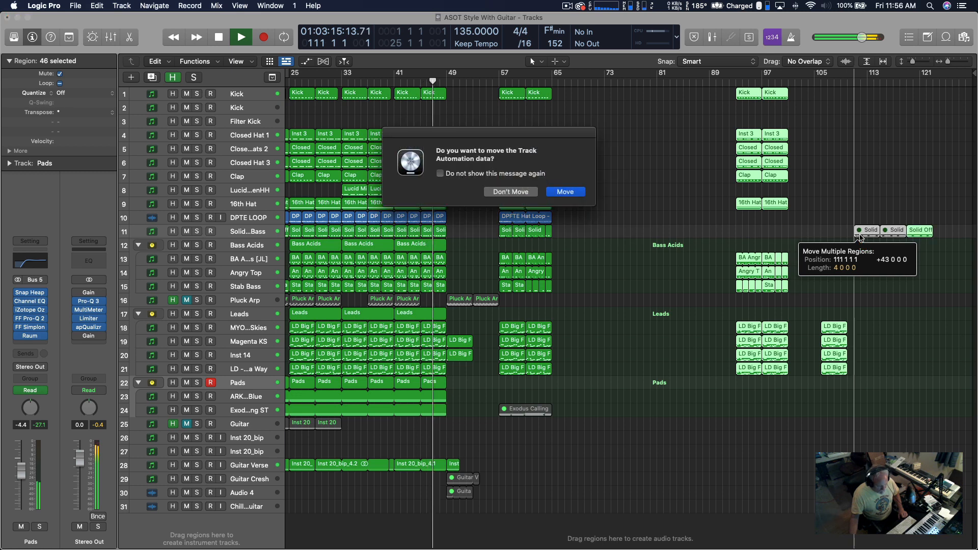
{"action": "left_click", "coordinate": [564, 192]}
{"action": "scroll", "coordinate": [733, 234], "scroll_direction": "right", "scroll_amount": 5}
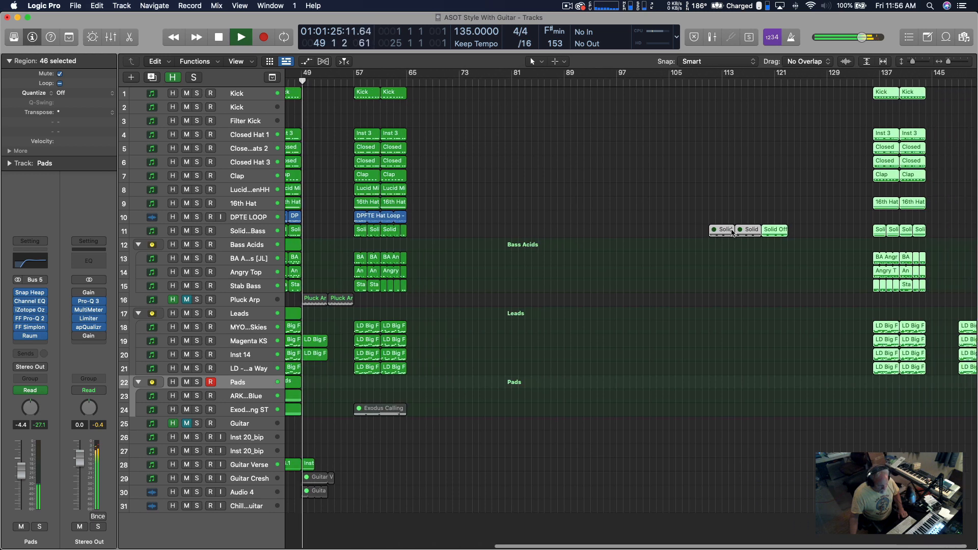
{"action": "scroll", "coordinate": [536, 209], "scroll_direction": "left", "scroll_amount": 5}
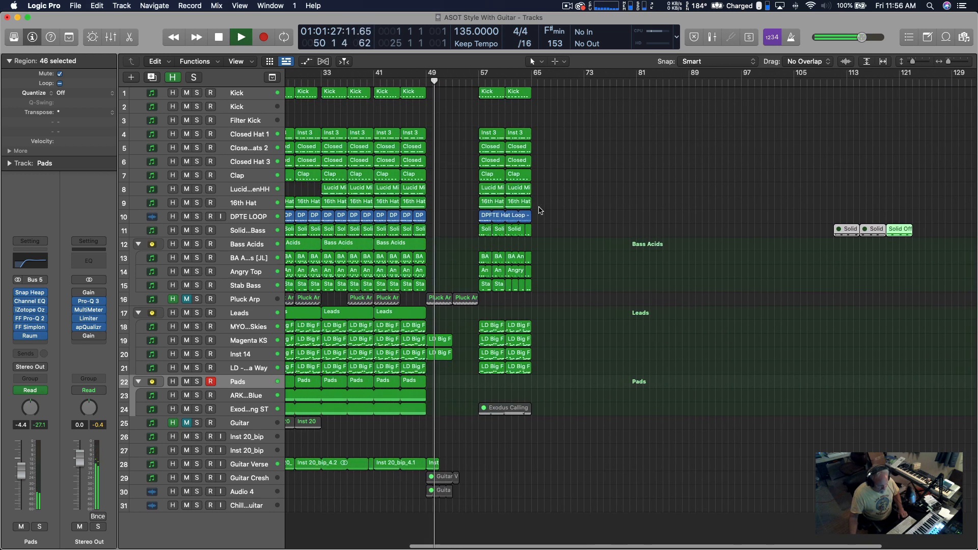
{"action": "scroll", "coordinate": [540, 210], "scroll_direction": "left", "scroll_amount": 2}
{"action": "key", "text": "space"}
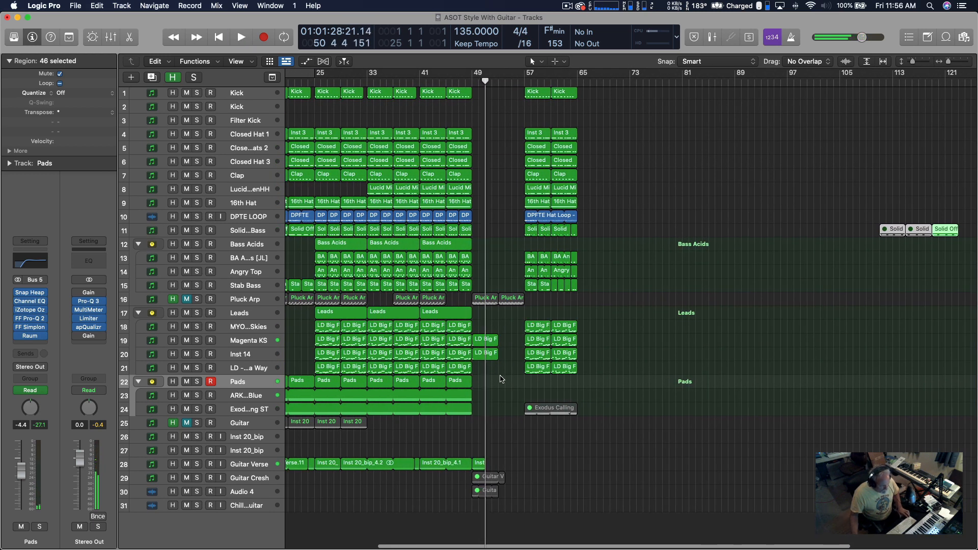
{"action": "left_click_drag", "start_coordinate": [510, 393], "coordinate": [475, 323]}
{"action": "scroll", "coordinate": [475, 323], "scroll_direction": "left", "scroll_amount": 1}
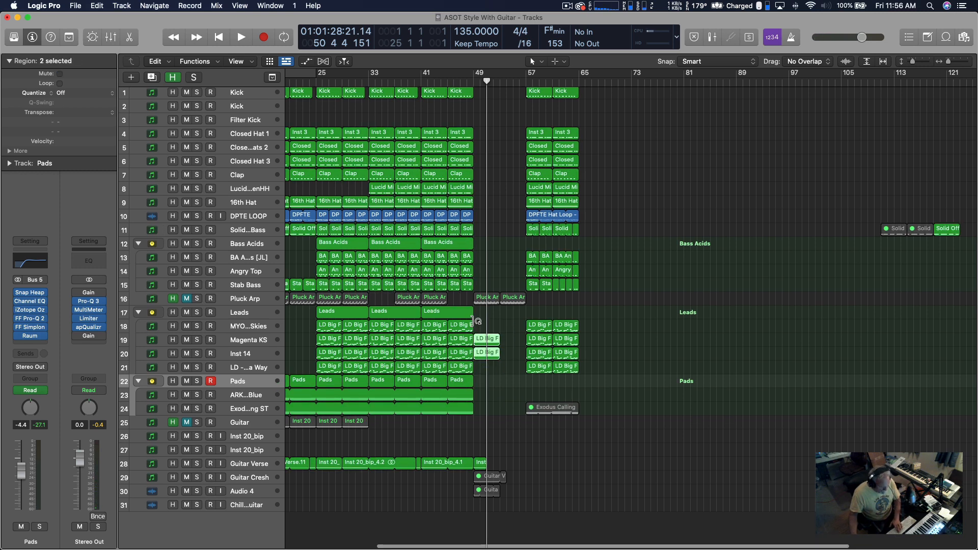
{"action": "scroll", "coordinate": [498, 387], "scroll_direction": "down", "scroll_amount": 1}
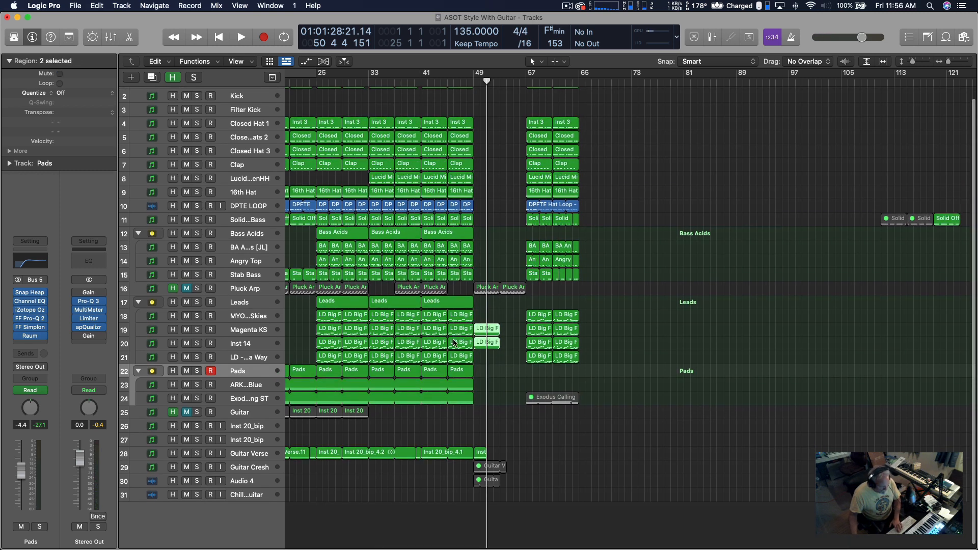
{"action": "left_click_drag", "start_coordinate": [530, 502], "coordinate": [477, 441]}
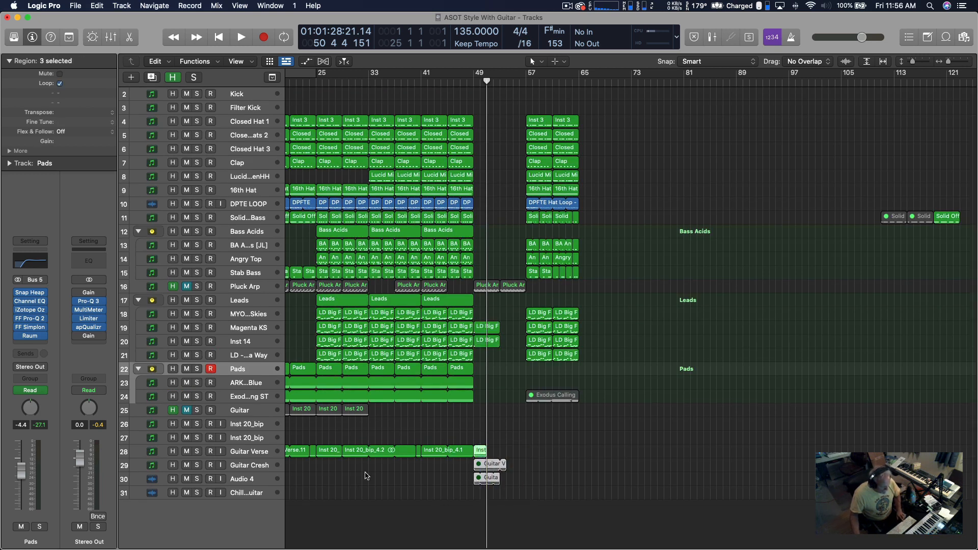
{"action": "scroll", "coordinate": [365, 475], "scroll_direction": "down", "scroll_amount": 1}
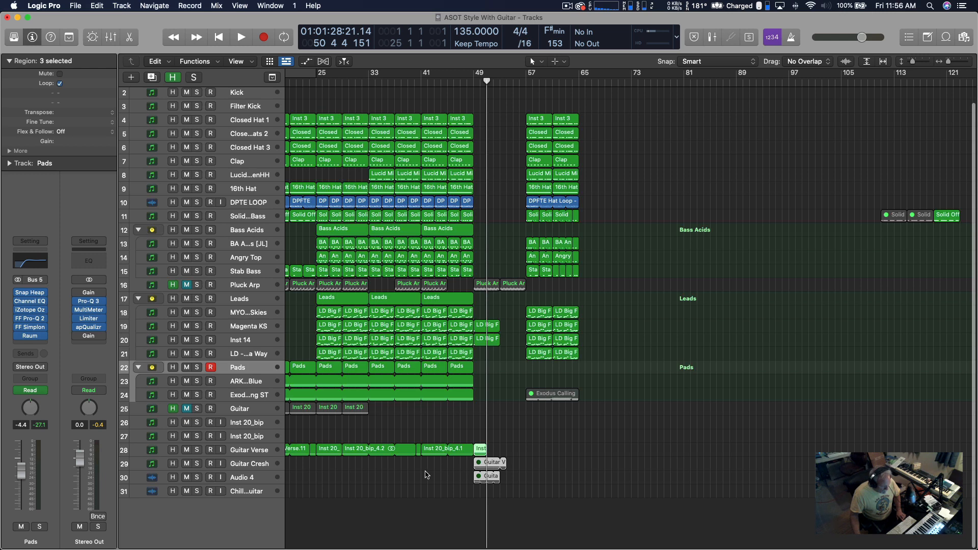
Step: Solo the Guitar Cresh track, unmute the Guitar Cresh and Audio 4 regions at bar 49, and audition from there
{"action": "left_click", "coordinate": [197, 464]}
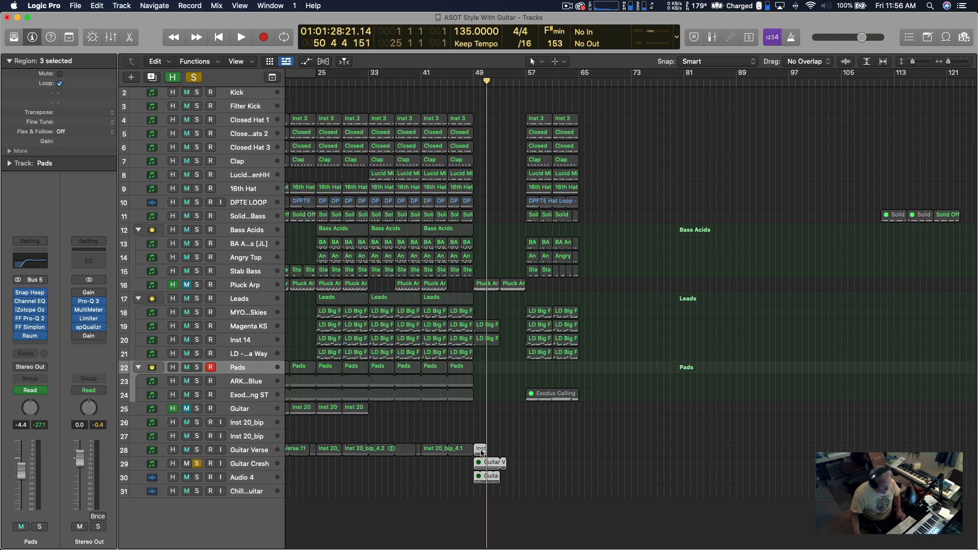
{"action": "left_click", "coordinate": [478, 434]}
{"action": "left_click", "coordinate": [479, 448]}
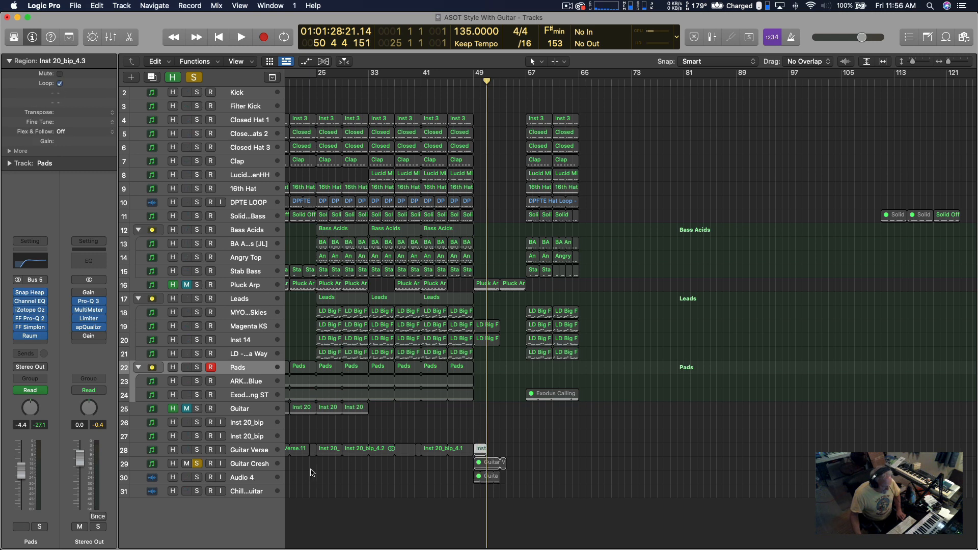
{"action": "left_click_drag", "start_coordinate": [516, 480], "coordinate": [490, 468]}
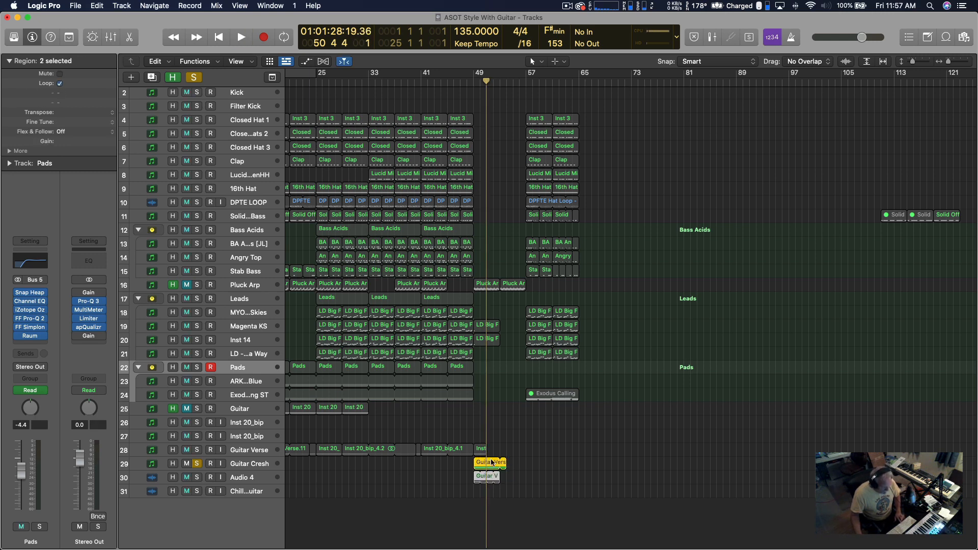
{"action": "left_click", "coordinate": [473, 79]}
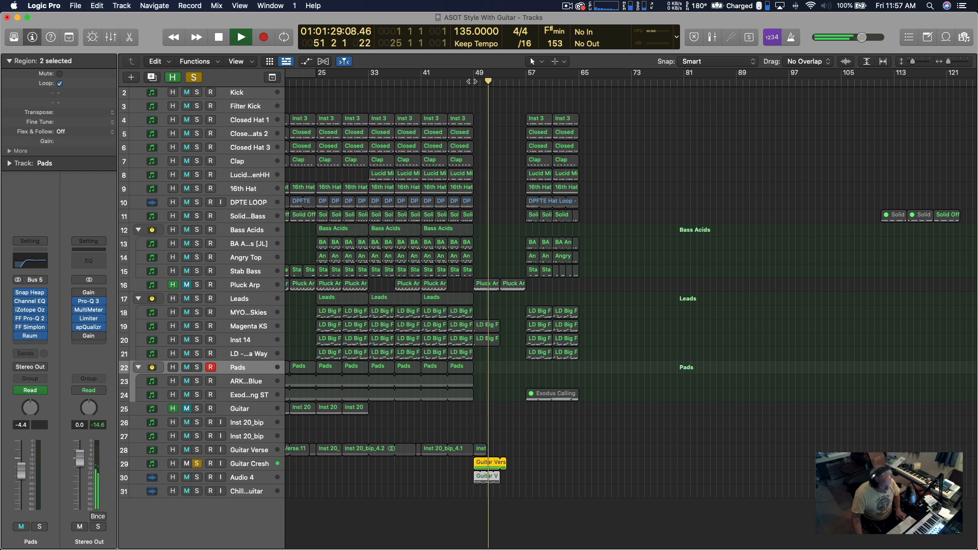
{"action": "key", "text": "space"}
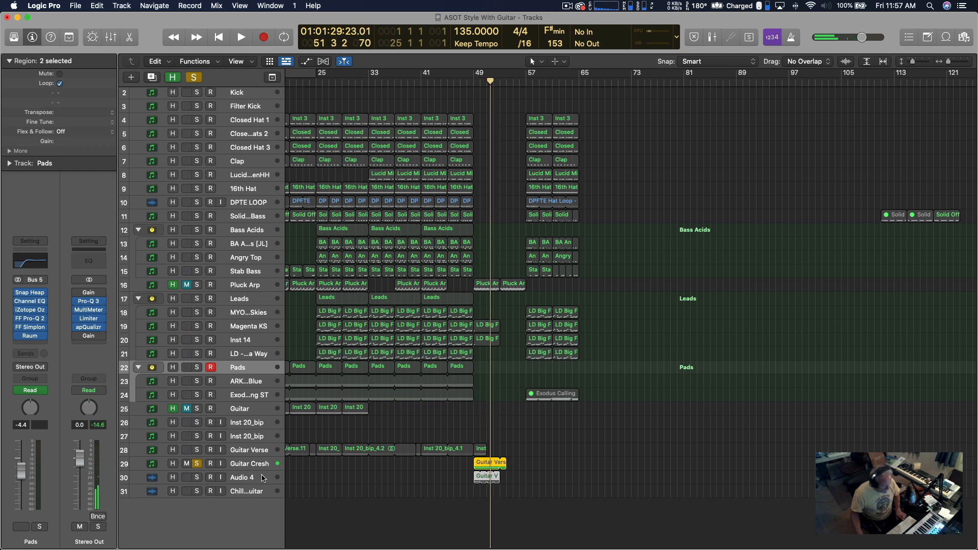
Step: Solo the Audio 4 track too and audition it together with Guitar Cresh from bar 49
{"action": "left_click", "coordinate": [263, 479]}
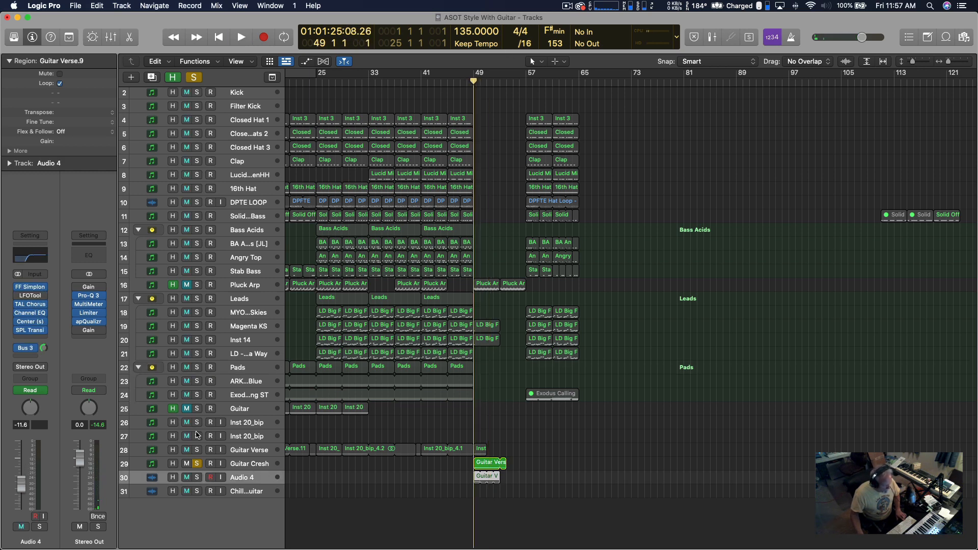
{"action": "left_click", "coordinate": [197, 477]}
{"action": "key", "text": "space"}
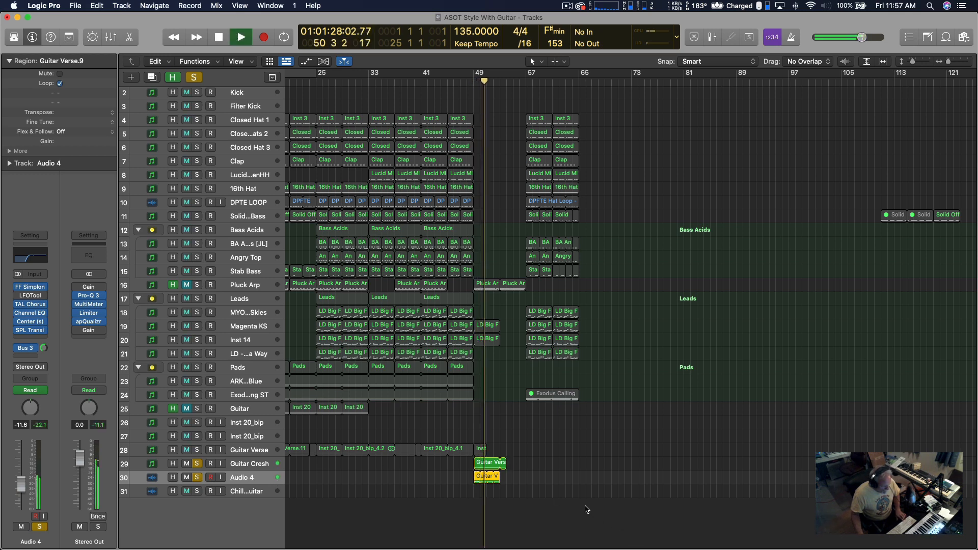
{"action": "key", "text": "space"}
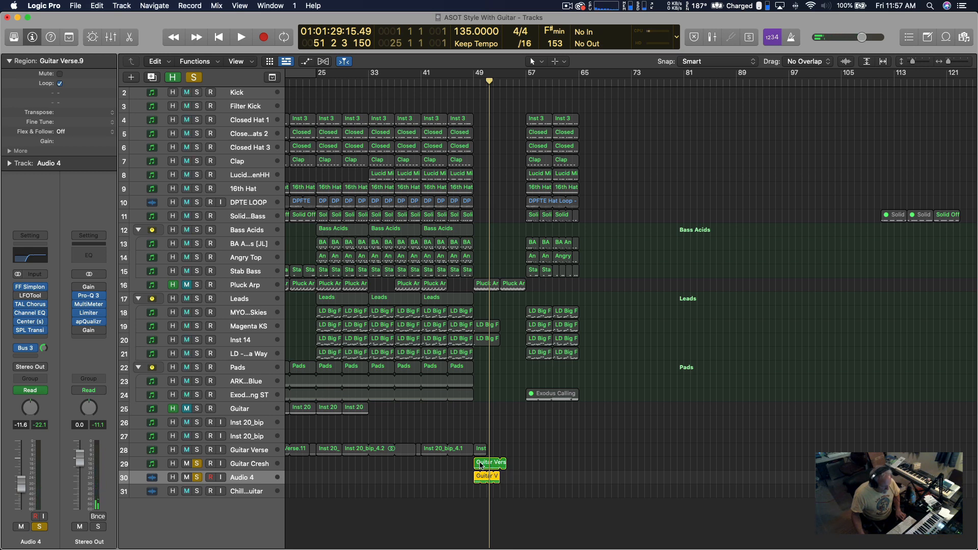
Step: Move the Guitar Cresh region to about bar 66 and delete the Guitar Verse region at bar 49
{"action": "left_click_drag", "start_coordinate": [482, 463], "coordinate": [594, 463]}
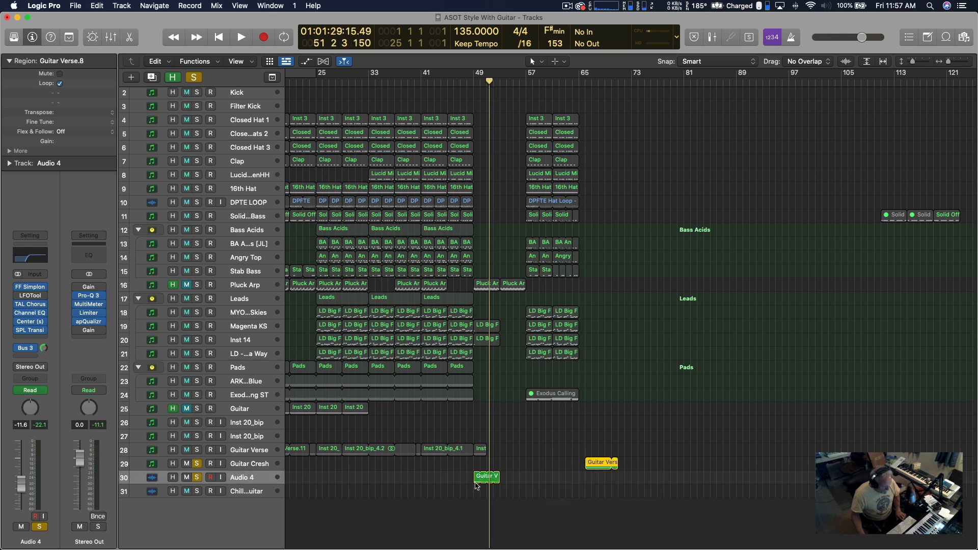
{"action": "left_click", "coordinate": [480, 448]}
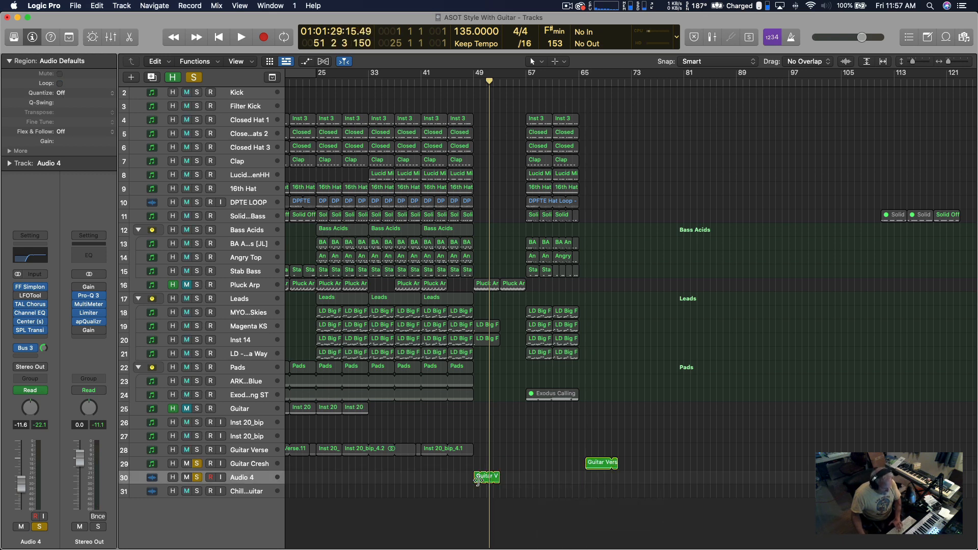
Step: Trim the Audio 4 region Guitar Verse.9 to end at bar 50 and audition it unsoloed in the full mix from bar 48
{"action": "mouse_move", "coordinate": [477, 480]}
{"action": "left_mouse_down"}
{"action": "mouse_move", "coordinate": [479, 460]}
{"action": "mouse_move", "coordinate": [478, 476]}
{"action": "left_mouse_up"}
{"action": "left_click", "coordinate": [467, 82]}
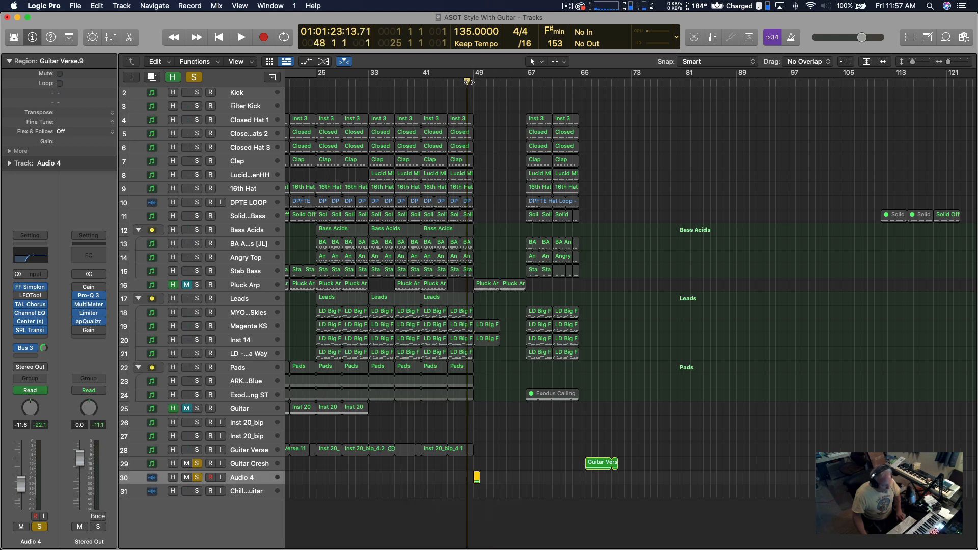
{"action": "key", "text": "space"}
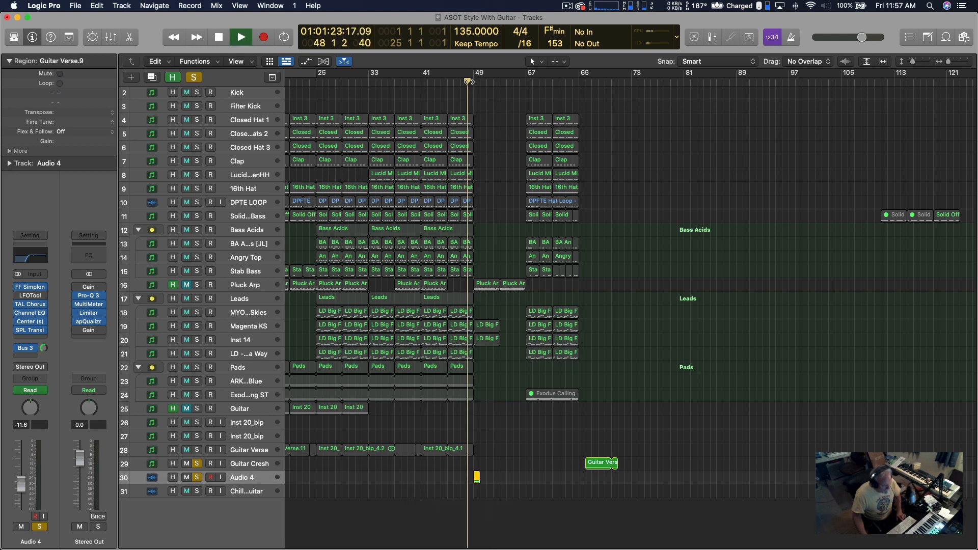
{"action": "left_click", "coordinate": [197, 464]}
{"action": "left_click", "coordinate": [196, 477]}
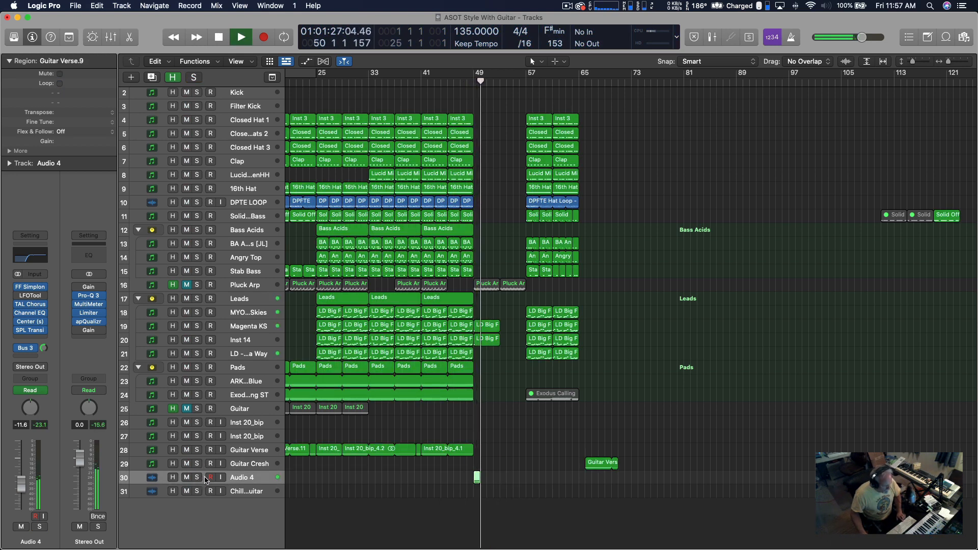
{"action": "key", "text": "space"}
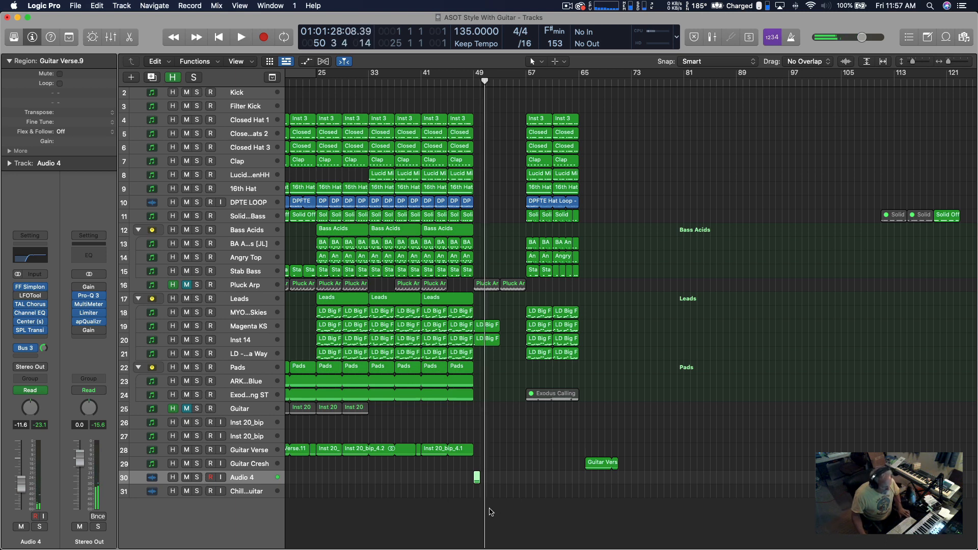
Step: Try looping the Audio 4 region Guitar Verse.9 about one beat past bar 50 and audition it from bar 49
{"action": "left_click_drag", "start_coordinate": [491, 511], "coordinate": [424, 426]}
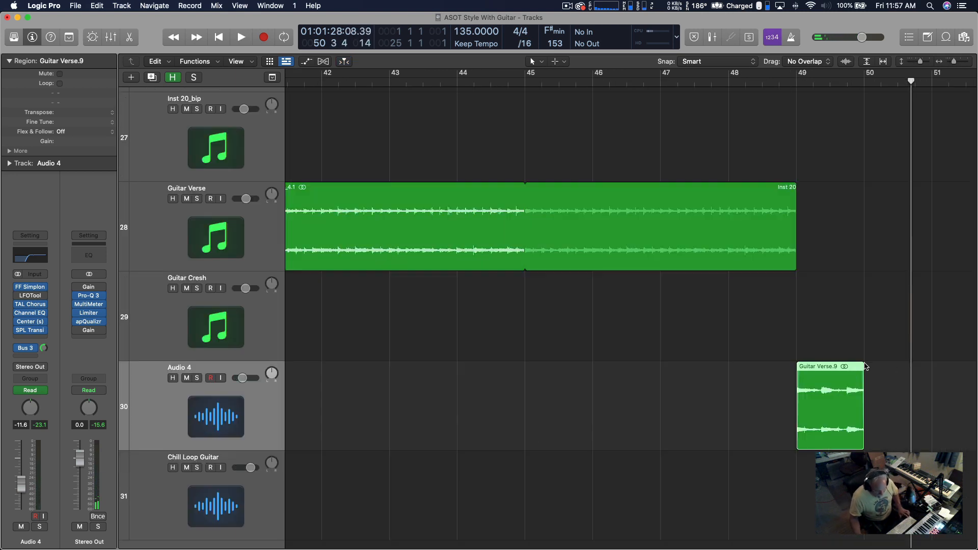
{"action": "left_click_drag", "start_coordinate": [862, 363], "coordinate": [879, 361]}
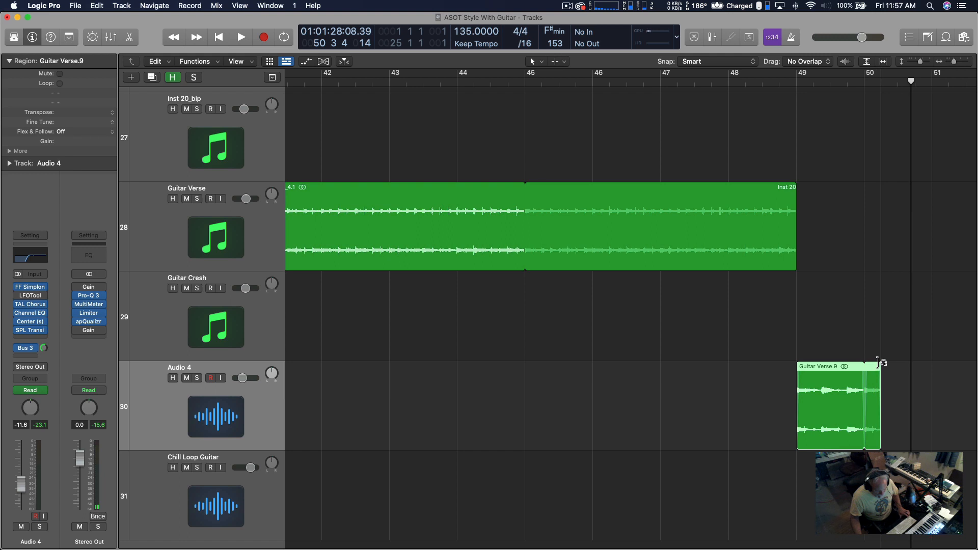
{"action": "left_click", "coordinate": [796, 84]}
{"action": "key", "text": "space"}
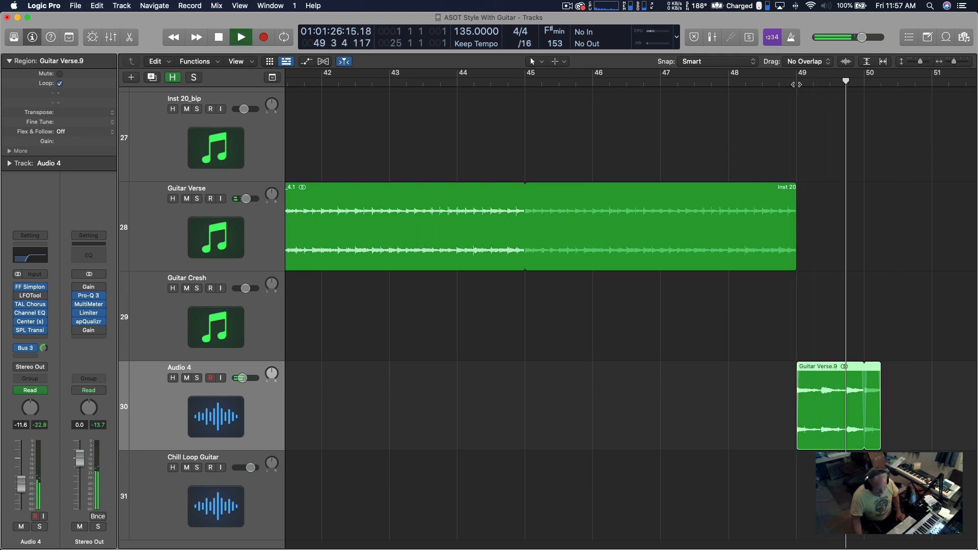
{"action": "key", "text": "space"}
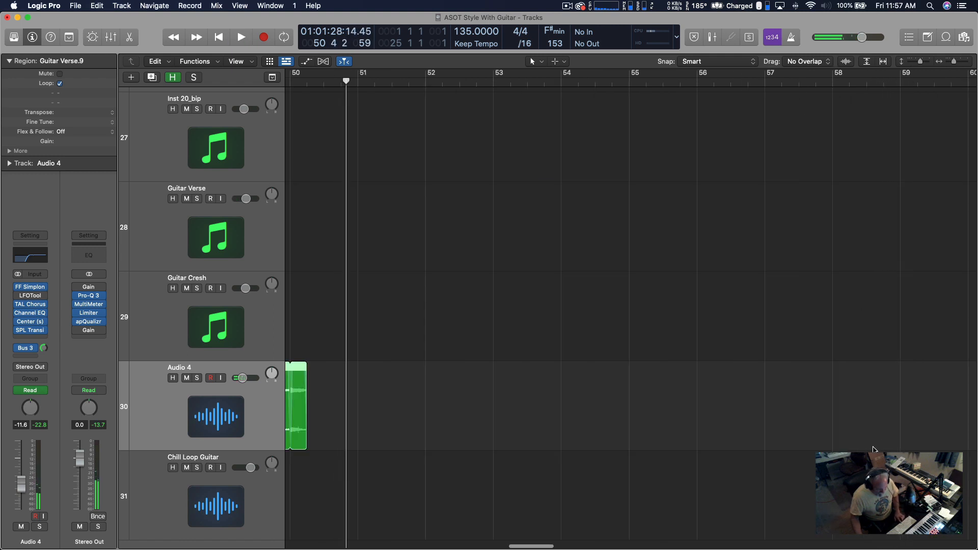
{"action": "scroll", "coordinate": [289, 395], "scroll_direction": "left", "scroll_amount": 10}
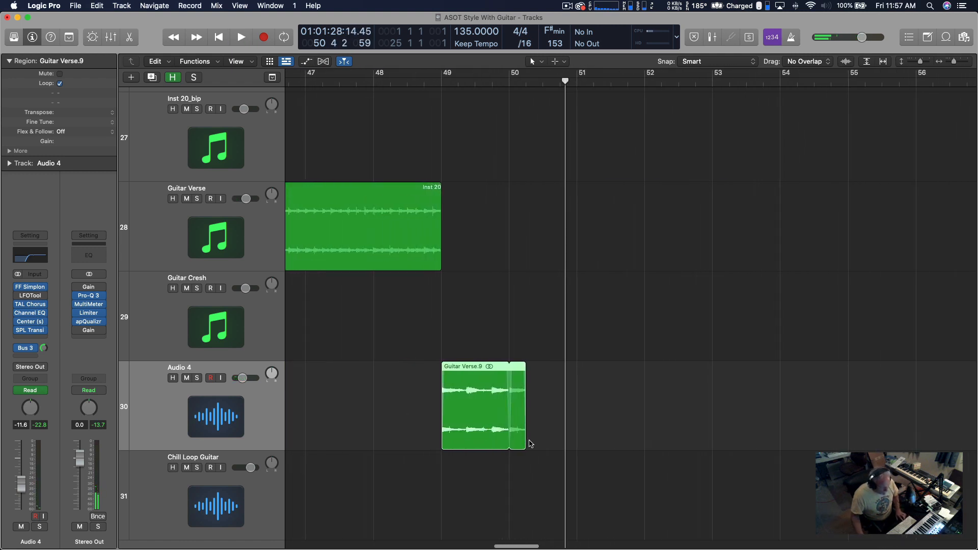
{"action": "left_click_drag", "start_coordinate": [525, 447], "coordinate": [510, 448]}
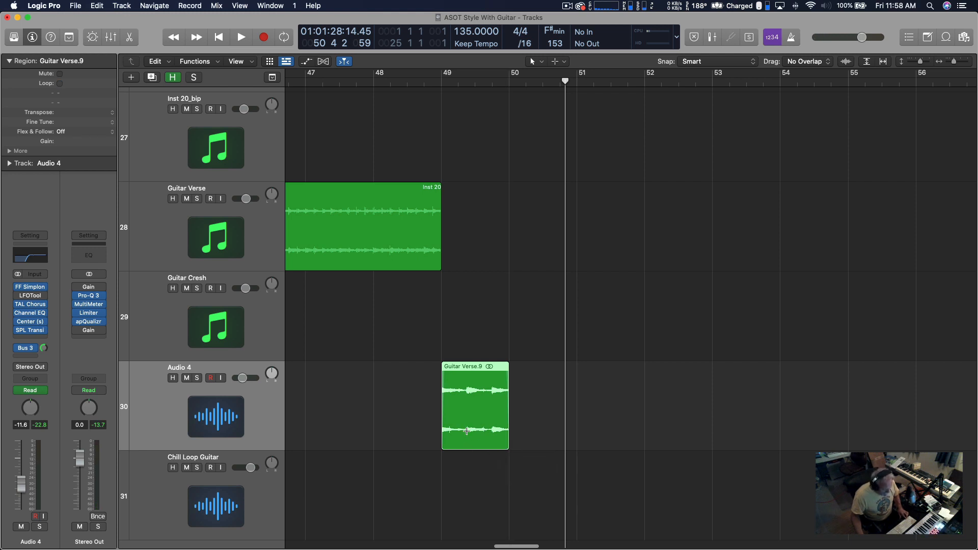
Step: Try copying the Guitar Verse.9 slice from 49 2 3 to 49 3 2 to bar 50 without automation and audition it from bar 49
{"action": "left_click_drag", "start_coordinate": [466, 430], "coordinate": [481, 430]}
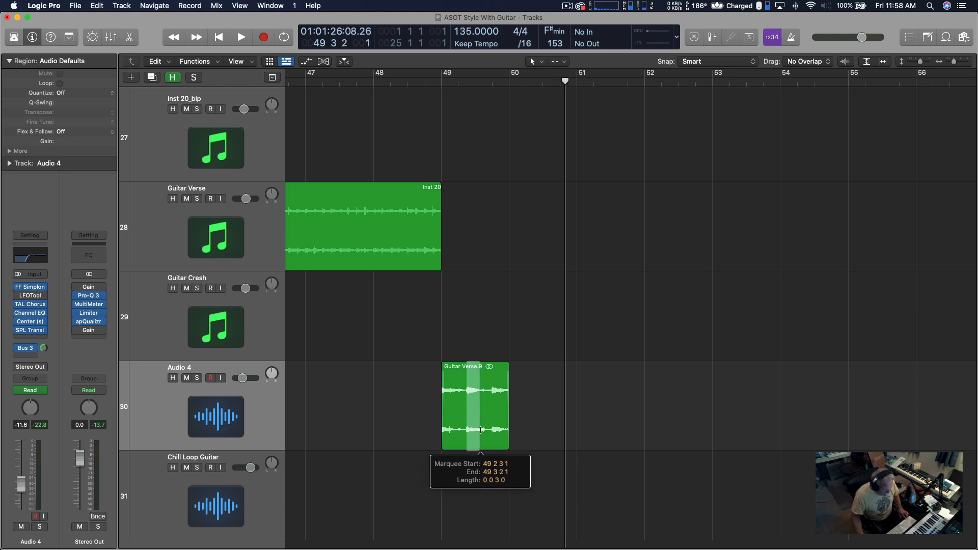
{"action": "left_click_drag", "start_coordinate": [480, 430], "coordinate": [480, 430]}
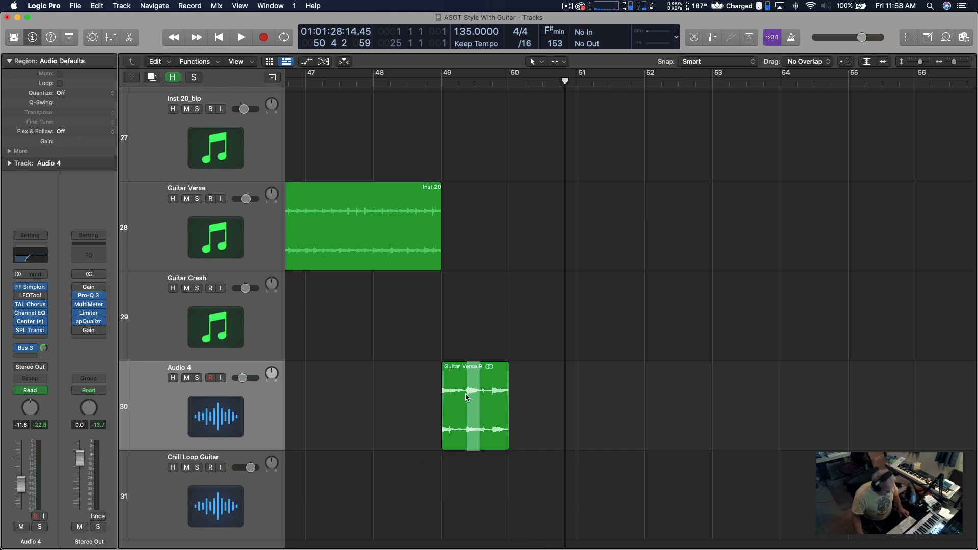
{"action": "left_click_drag", "start_coordinate": [473, 392], "coordinate": [516, 392]}
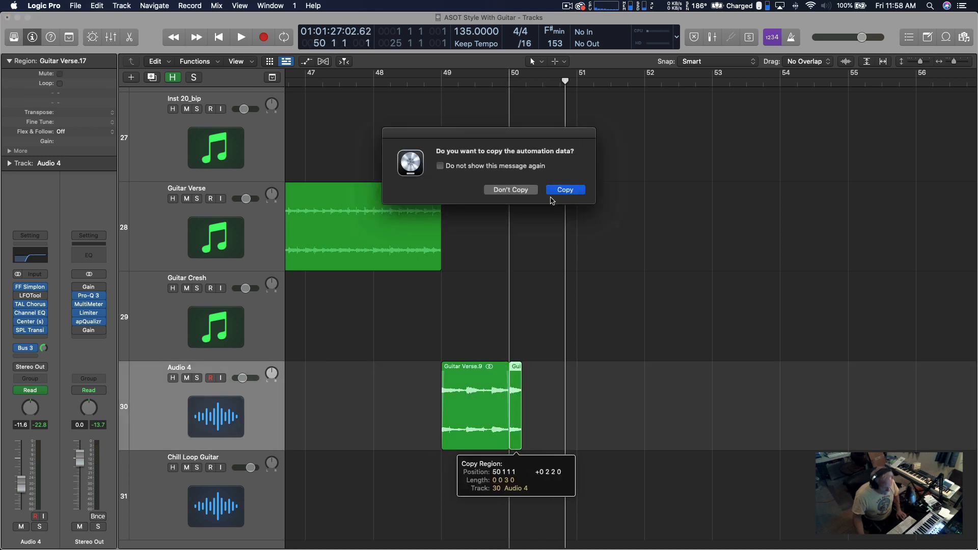
{"action": "left_click", "coordinate": [511, 190]}
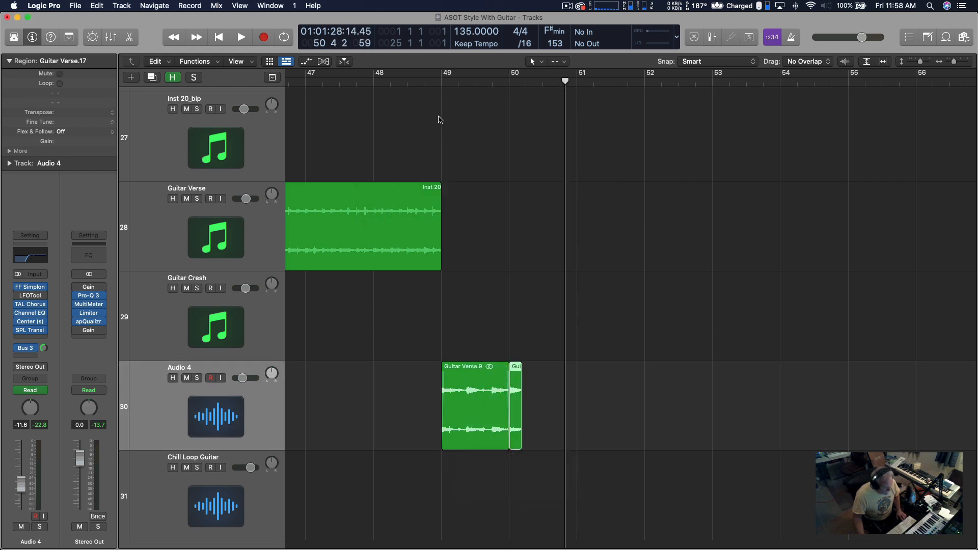
{"action": "left_click", "coordinate": [438, 81]}
{"action": "key", "text": "space"}
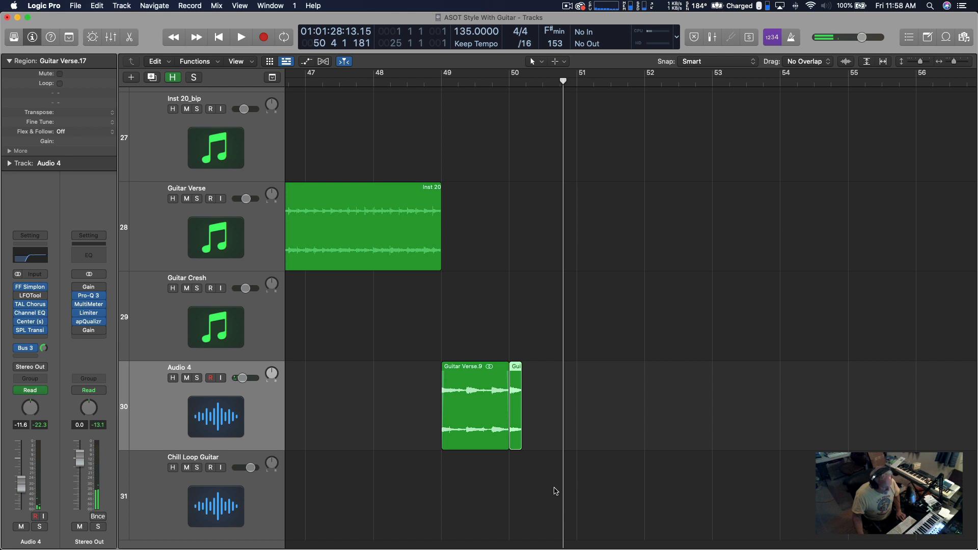
{"action": "key", "text": "Delete"}
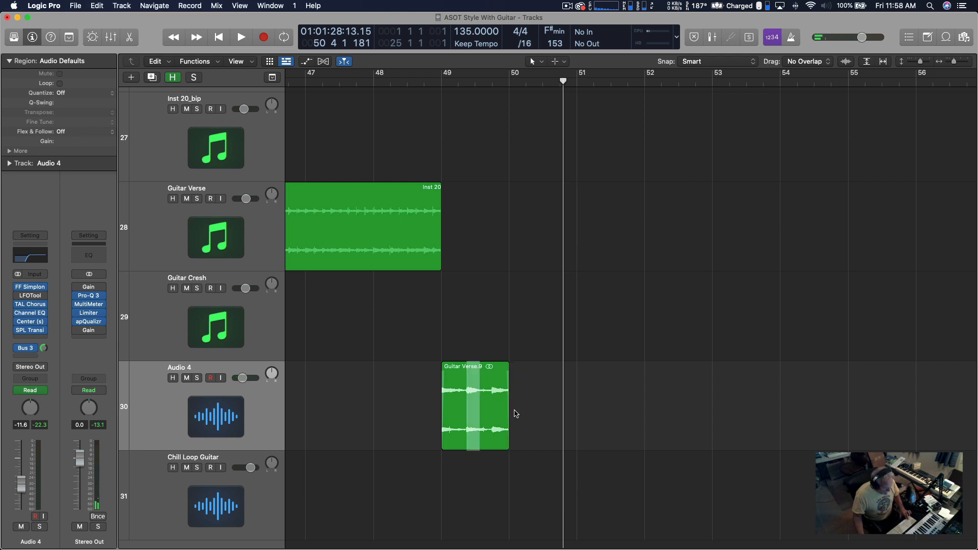
{"action": "left_click", "coordinate": [530, 444]}
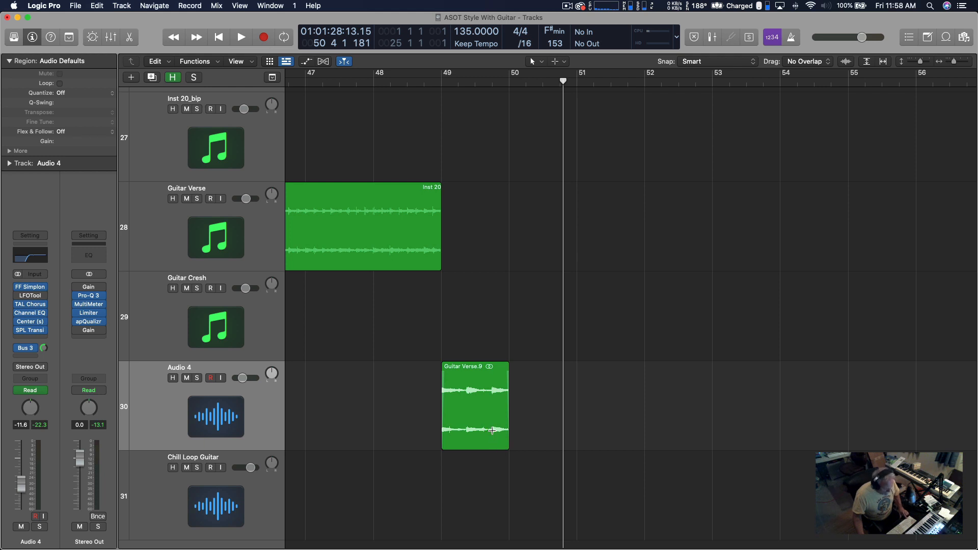
Step: Copy the last beat of Guitar Verse.9 to bar 50 with its automation and audition it from there
{"action": "left_click_drag", "start_coordinate": [491, 431], "coordinate": [509, 443]}
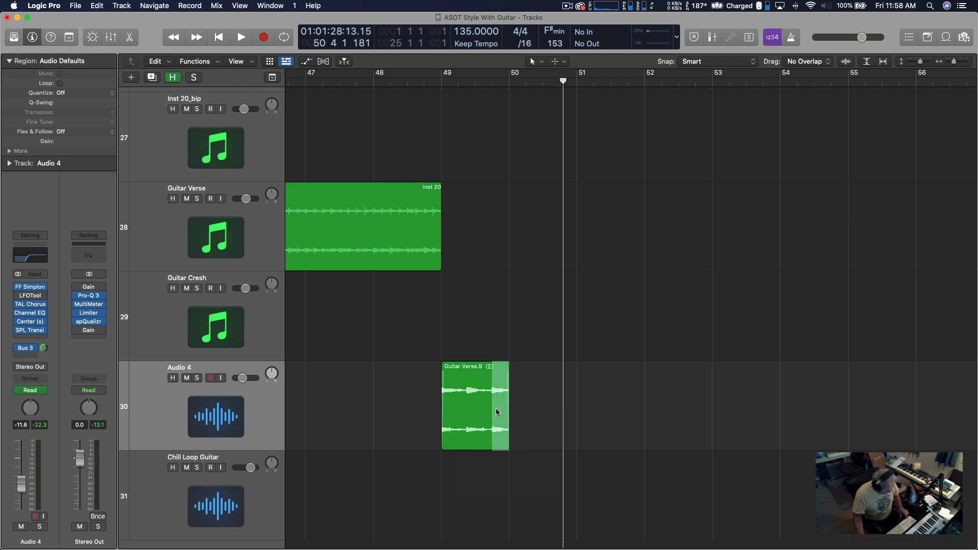
{"action": "left_click_drag", "start_coordinate": [499, 410], "coordinate": [516, 411]}
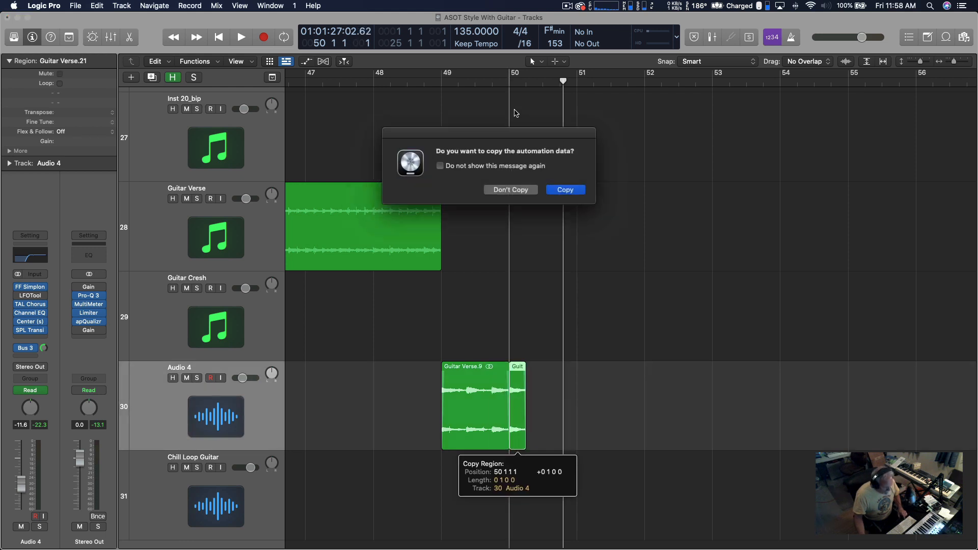
{"action": "left_click", "coordinate": [563, 189]}
{"action": "left_click", "coordinate": [507, 83]}
{"action": "key", "text": "space"}
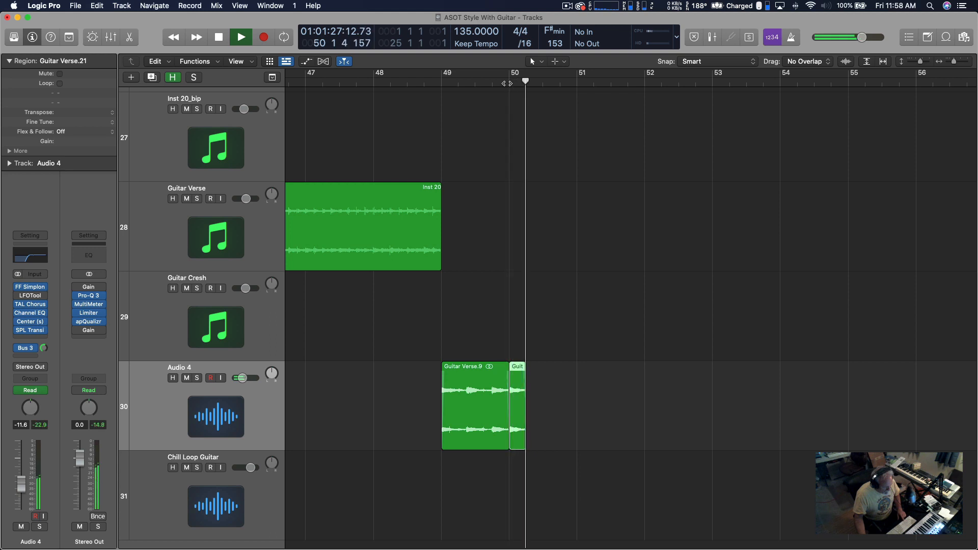
Step: Shorten the copied guitar slice at bar 50 to two sixteenths and audition the transition in the full arrangement
{"action": "left_click_drag", "start_coordinate": [522, 446], "coordinate": [461, 363]}
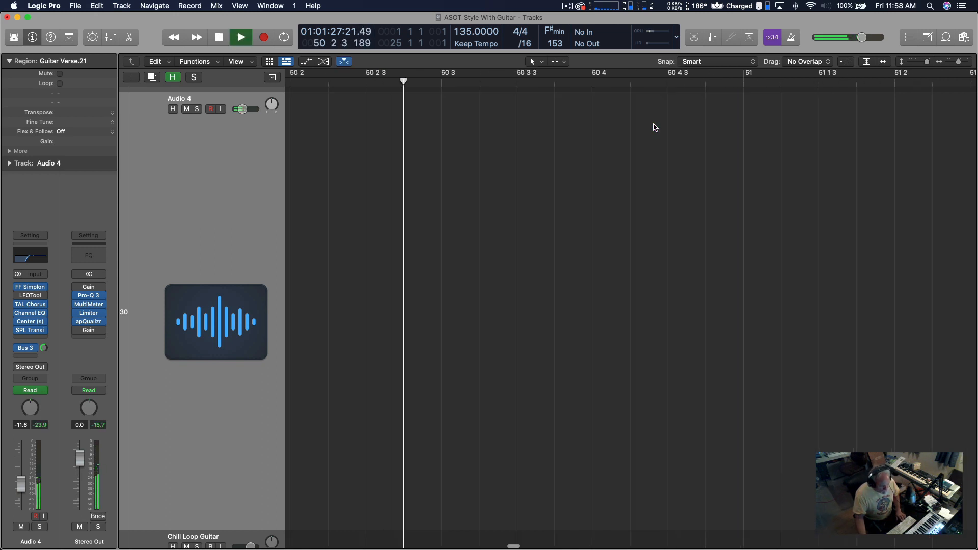
{"action": "left_click", "coordinate": [519, 288], "text": "ctrl+alt"}
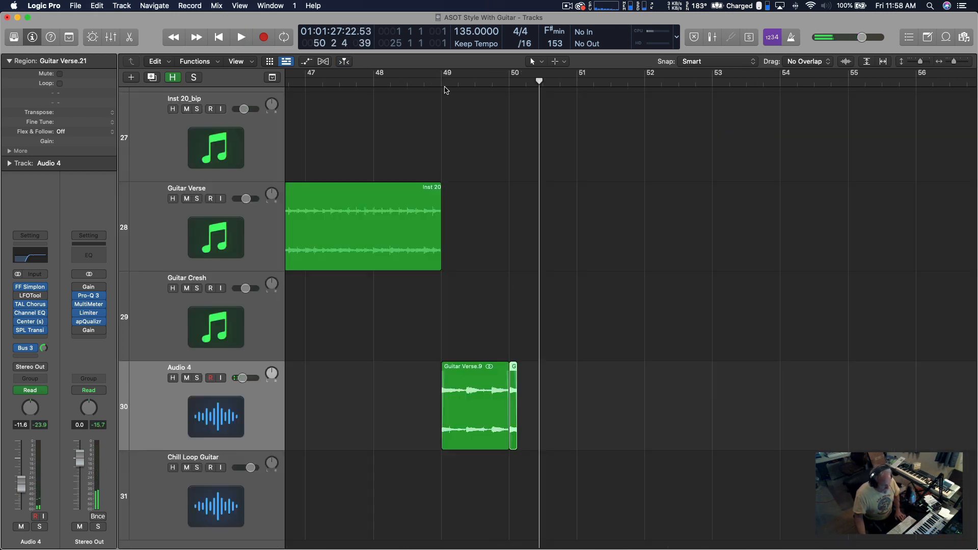
{"action": "key", "text": "space"}
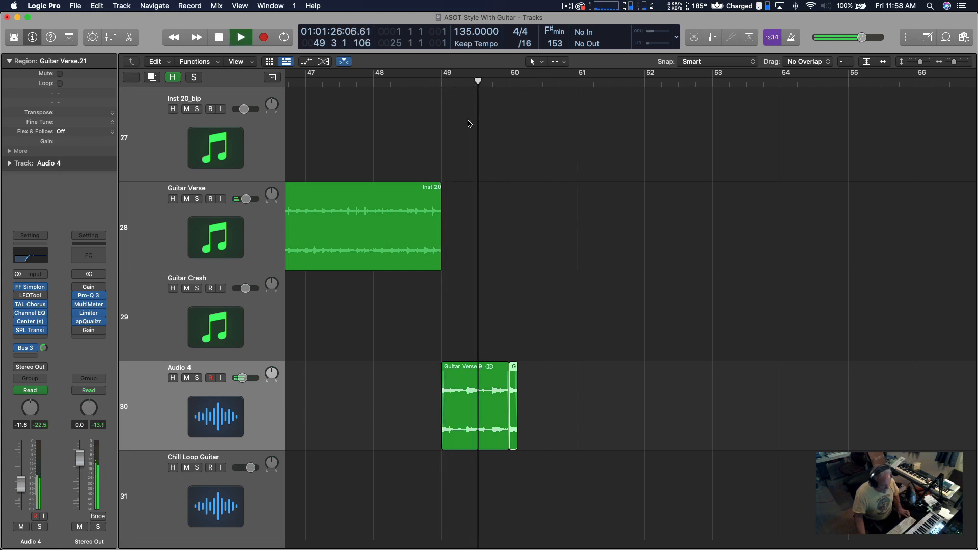
{"action": "left_click", "coordinate": [489, 206], "text": "ctrl+alt"}
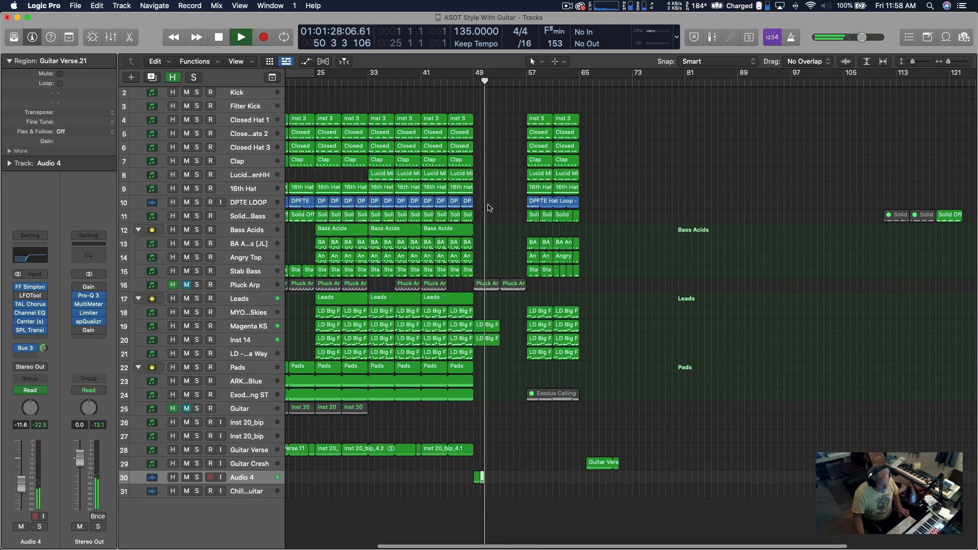
{"action": "left_click", "coordinate": [447, 82]}
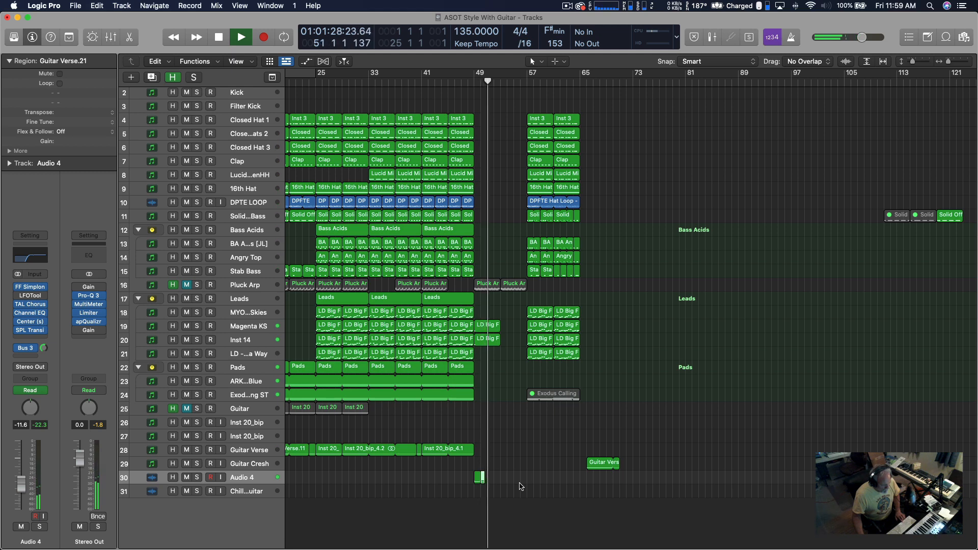
{"action": "key", "text": "space"}
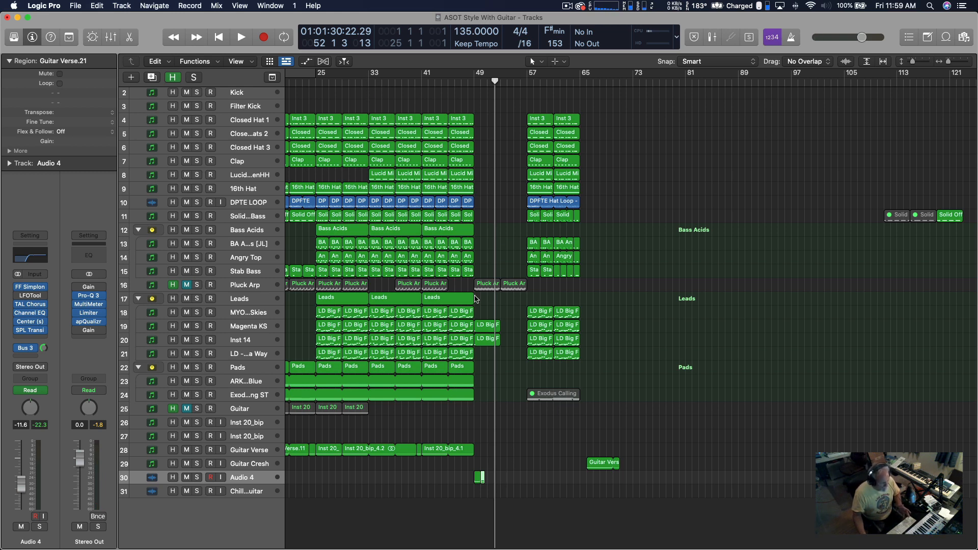
Step: Move the bar 57 section plus the Pluck Arp and Guitar Cresh regions 32 bars later with automation, and audition the transition
{"action": "left_click_drag", "start_coordinate": [663, 461], "coordinate": [520, 110]}
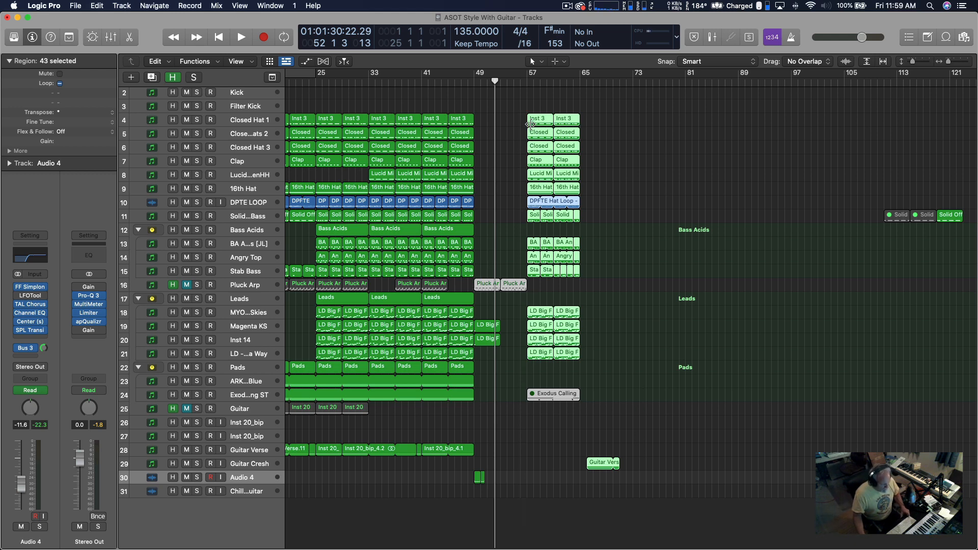
{"action": "left_click_drag", "start_coordinate": [537, 121], "coordinate": [747, 117]}
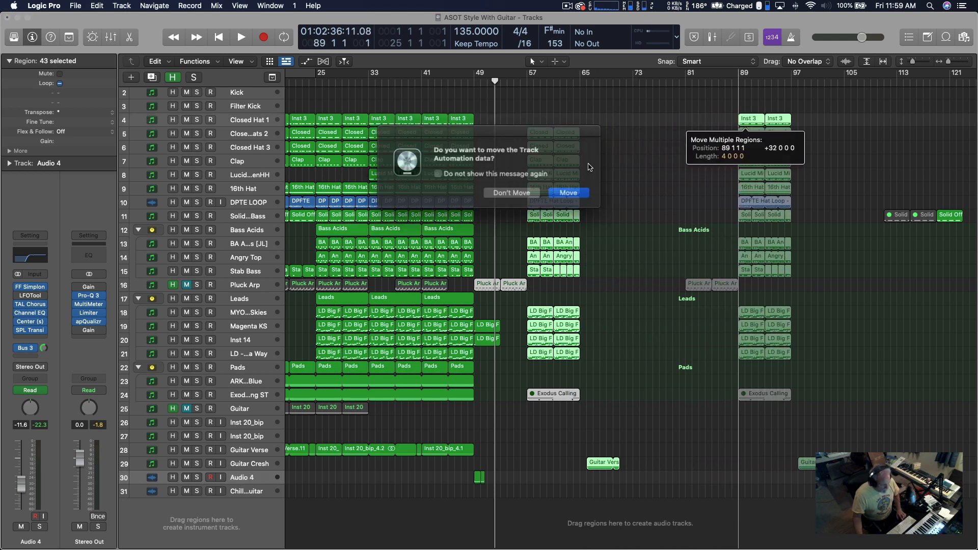
{"action": "left_click", "coordinate": [564, 192]}
{"action": "key", "text": "space"}
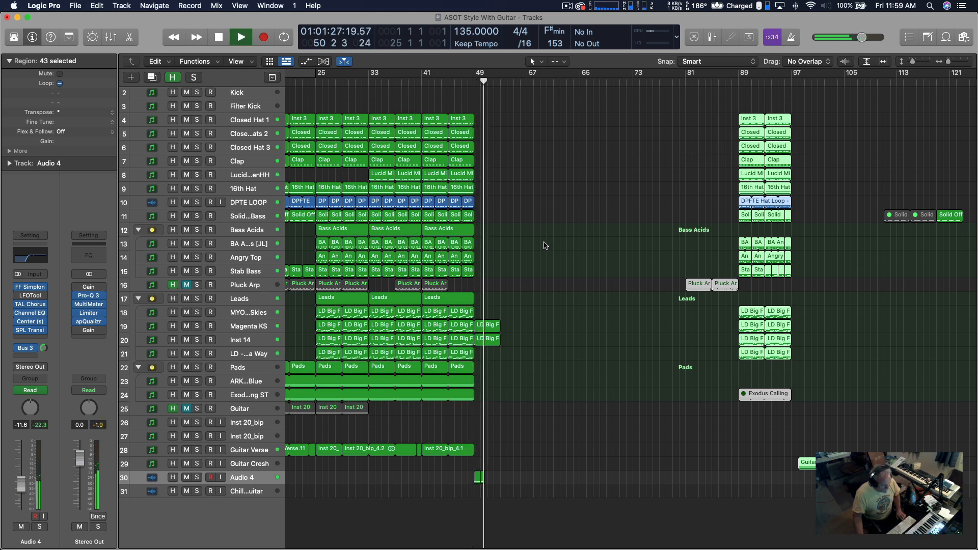
{"action": "key", "text": "space"}
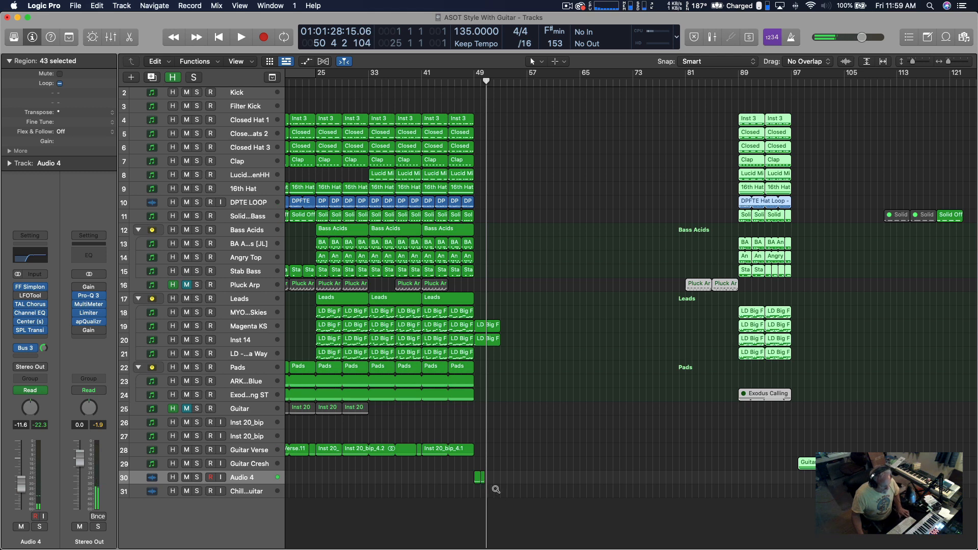
Step: Move the short guitar slice on Audio 4 to bar 51 with its automation and loop Guitar Verse.9 up to it
{"action": "left_click_drag", "start_coordinate": [480, 476], "coordinate": [478, 474]}
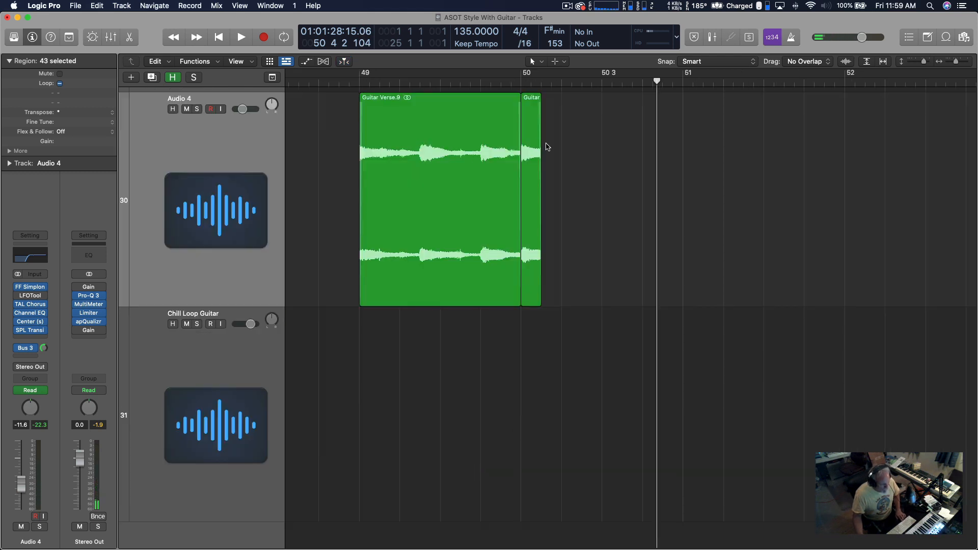
{"action": "left_click_drag", "start_coordinate": [531, 141], "coordinate": [695, 146]}
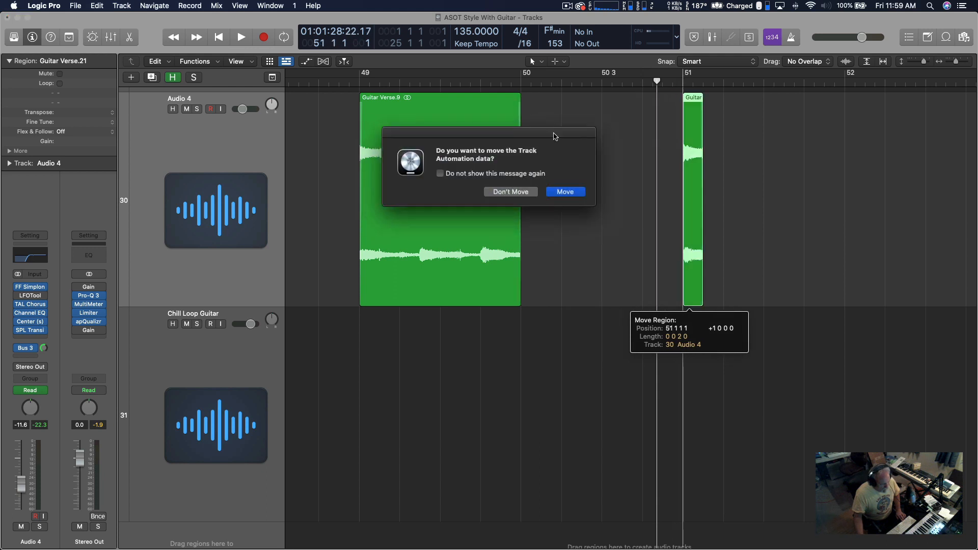
{"action": "left_click", "coordinate": [565, 191]}
{"action": "left_click_drag", "start_coordinate": [520, 102], "coordinate": [682, 94]}
{"action": "left_click", "coordinate": [578, 378], "text": "ctrl+alt"}
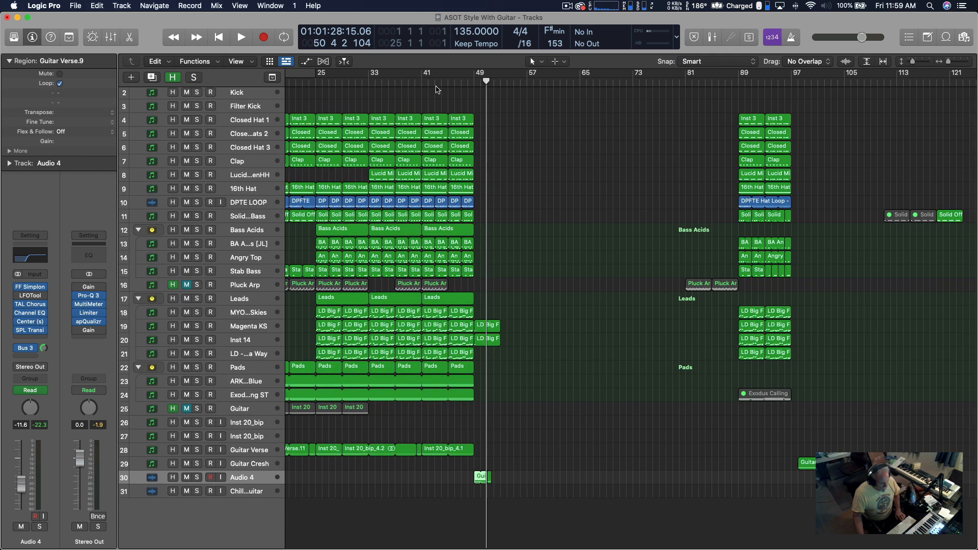
Step: Audition the looped guitar transition from just before bar 49, and play the whole arrangement from bar 1
{"action": "left_click", "coordinate": [472, 83]}
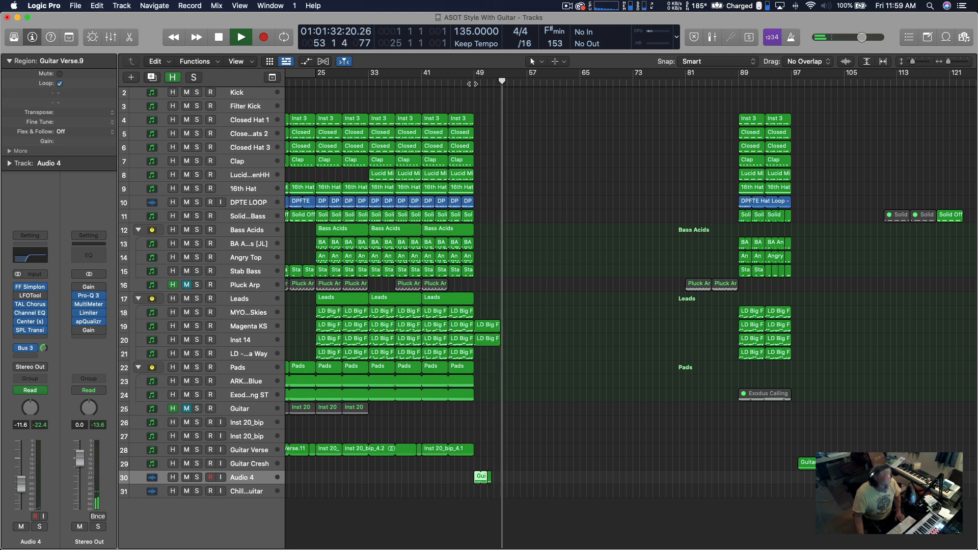
{"action": "key", "text": "space"}
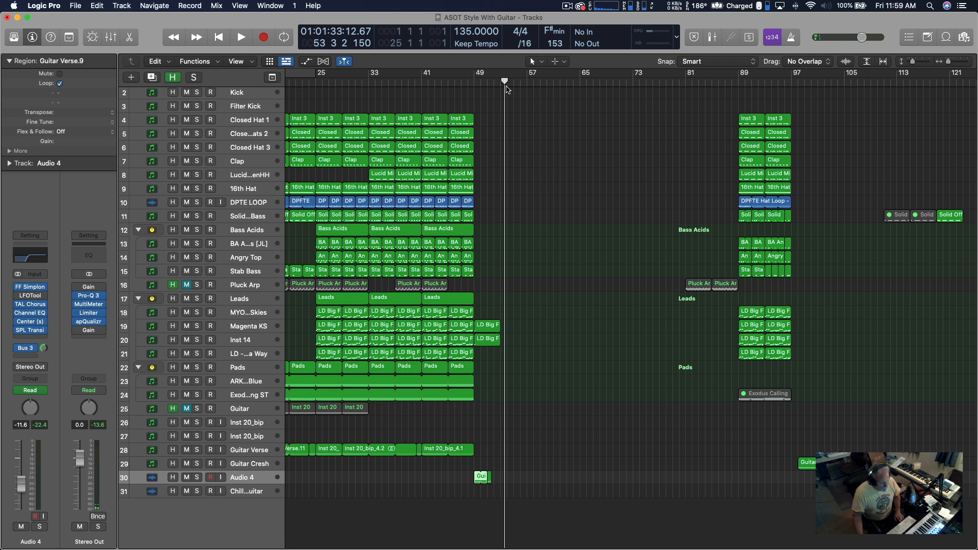
{"action": "key", "text": "comma"}
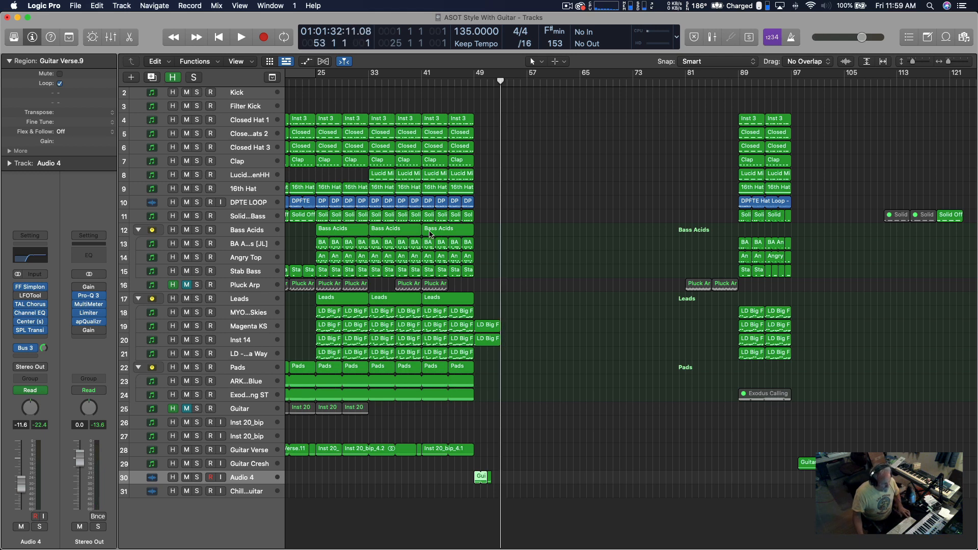
{"action": "key", "text": "Return"}
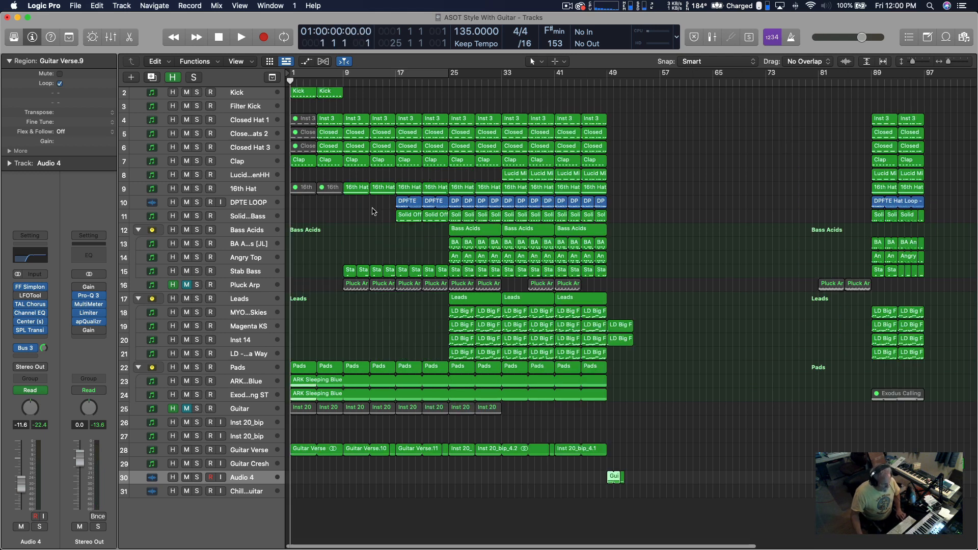
{"action": "key", "text": "space"}
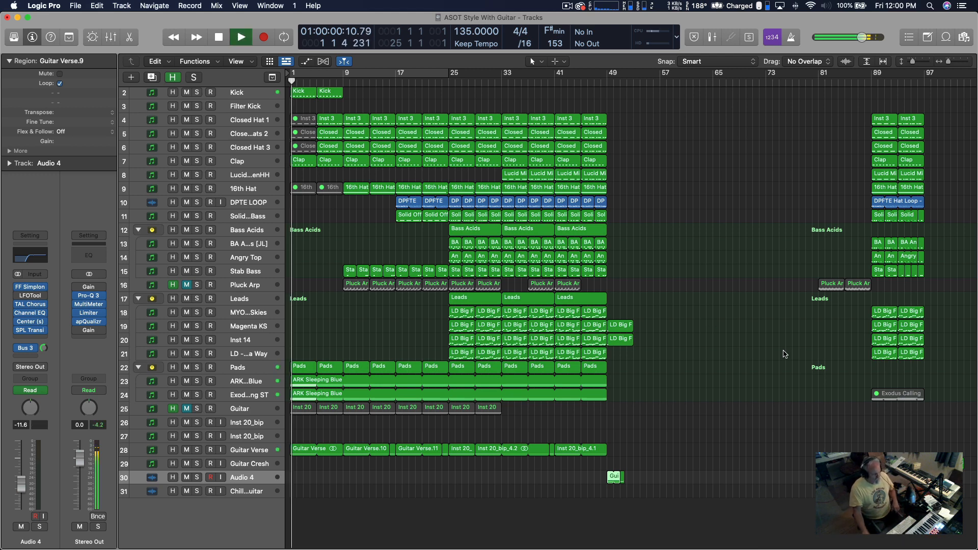
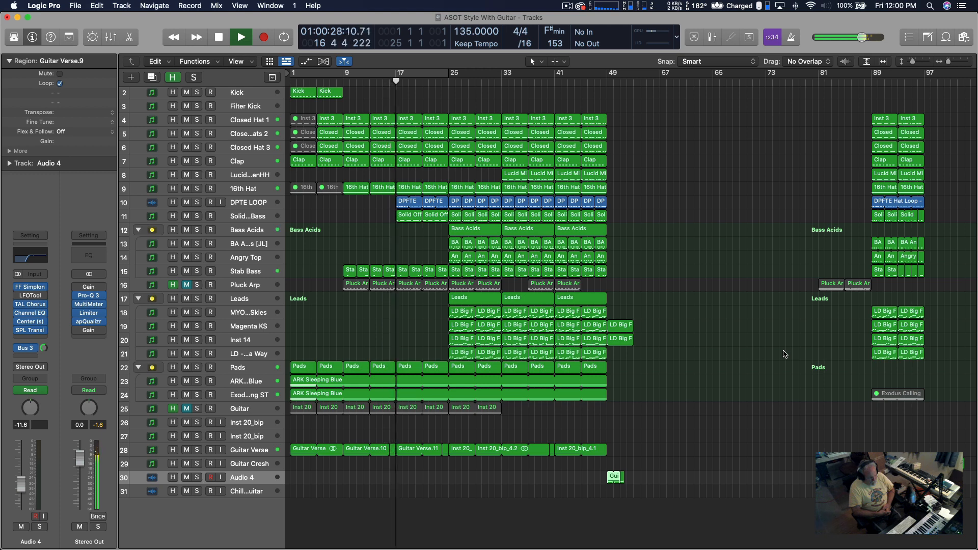
Step: Raise the Pads stack's volume to -2.2 dB while the arrangement plays
{"action": "left_click", "coordinate": [258, 367]}
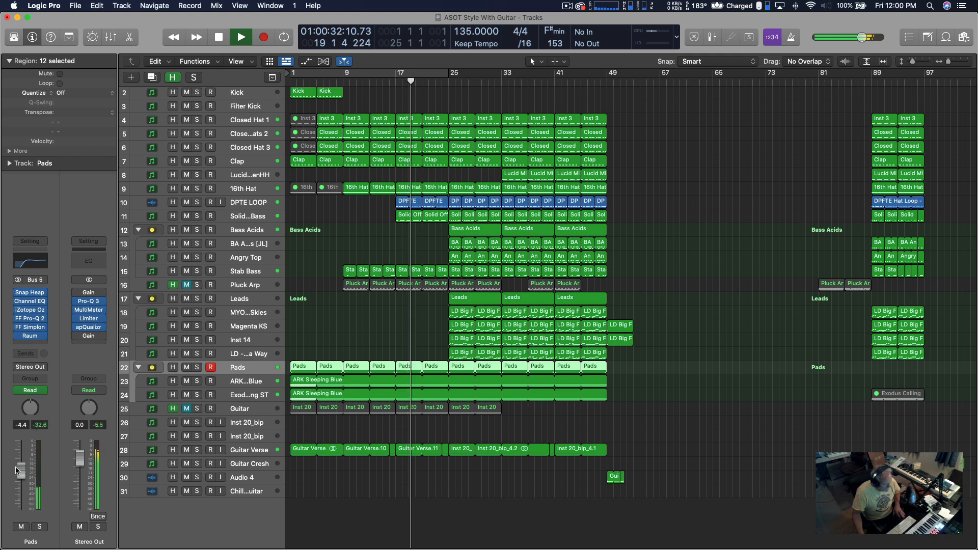
{"action": "left_click_drag", "start_coordinate": [23, 473], "coordinate": [28, 461]}
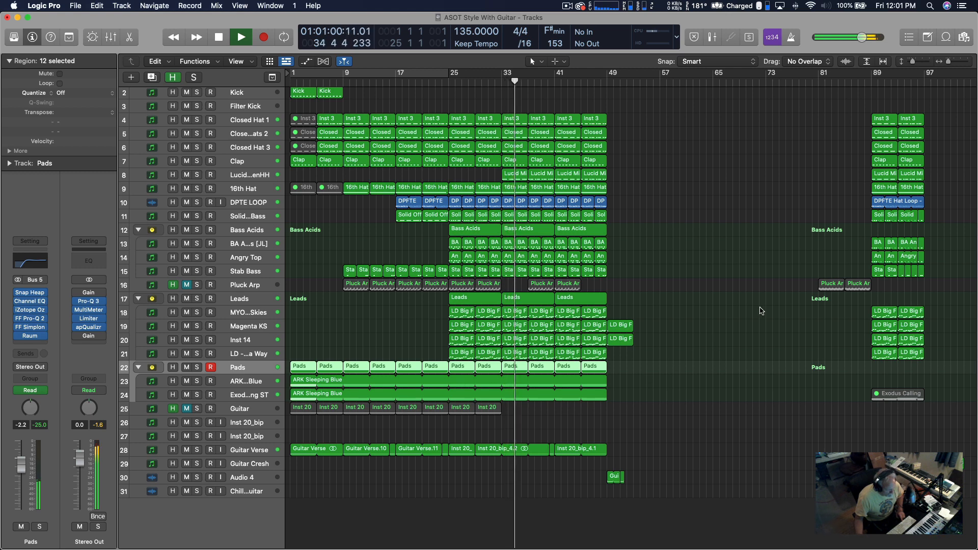
{"action": "scroll", "coordinate": [761, 311], "scroll_direction": "left", "scroll_amount": 1}
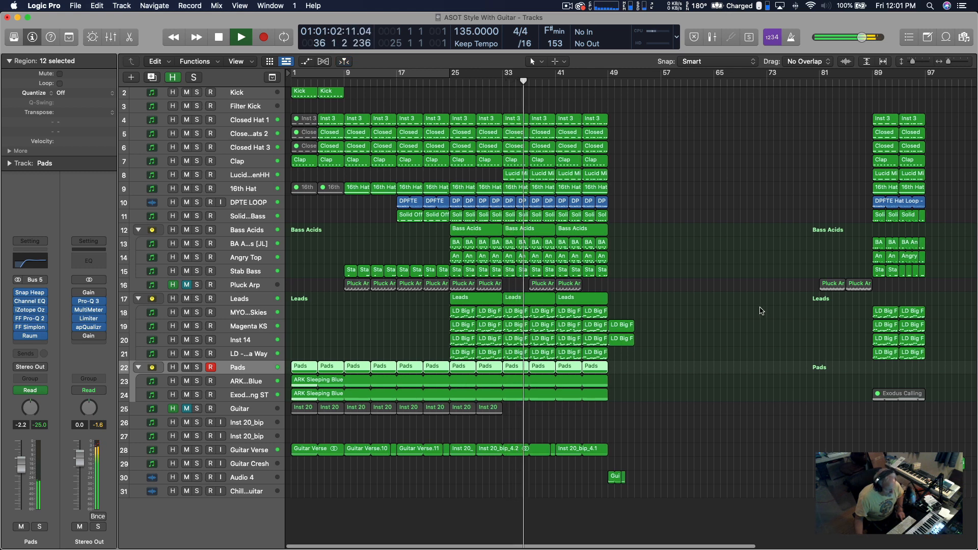
{"action": "scroll", "coordinate": [760, 310], "scroll_direction": "right", "scroll_amount": 1}
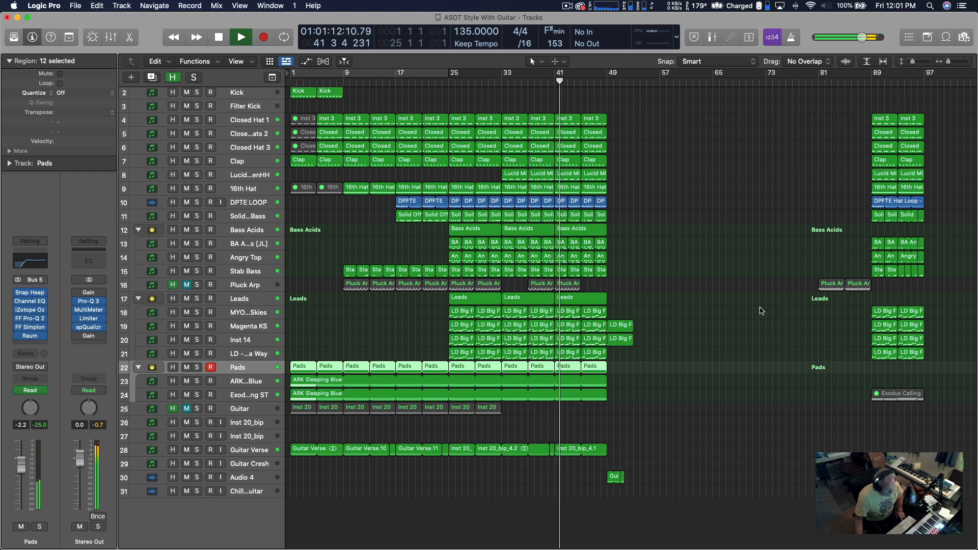
Step: Mute and unmute the Guitar Verse track to compare the mix, and stop playback past the transition
{"action": "left_click", "coordinate": [187, 450]}
{"action": "left_click", "coordinate": [186, 450]}
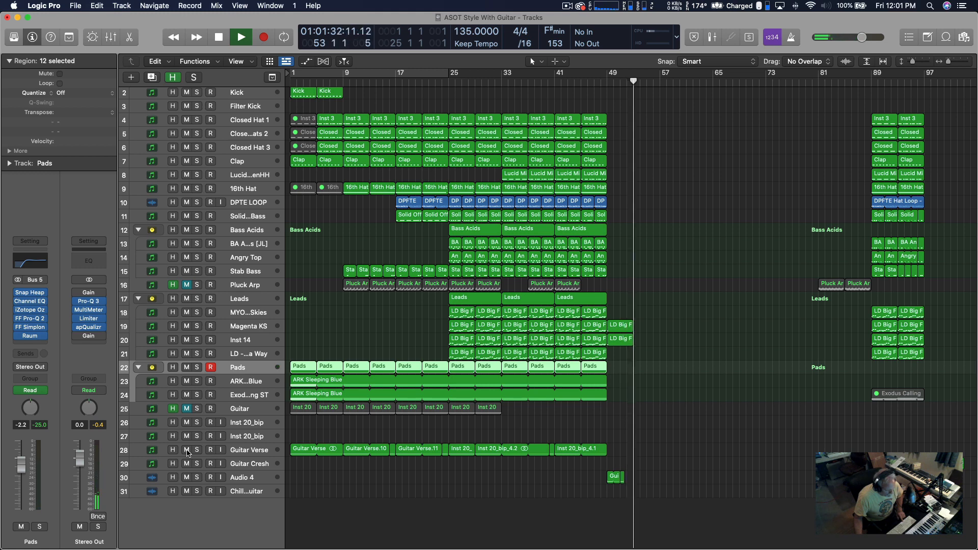
{"action": "key", "text": "space"}
Step: Try lengthening the last guitar slice on Audio 4 at bar 51 to 0 1 3 0, and audition it
{"action": "left_click_drag", "start_coordinate": [670, 518], "coordinate": [456, 390]}
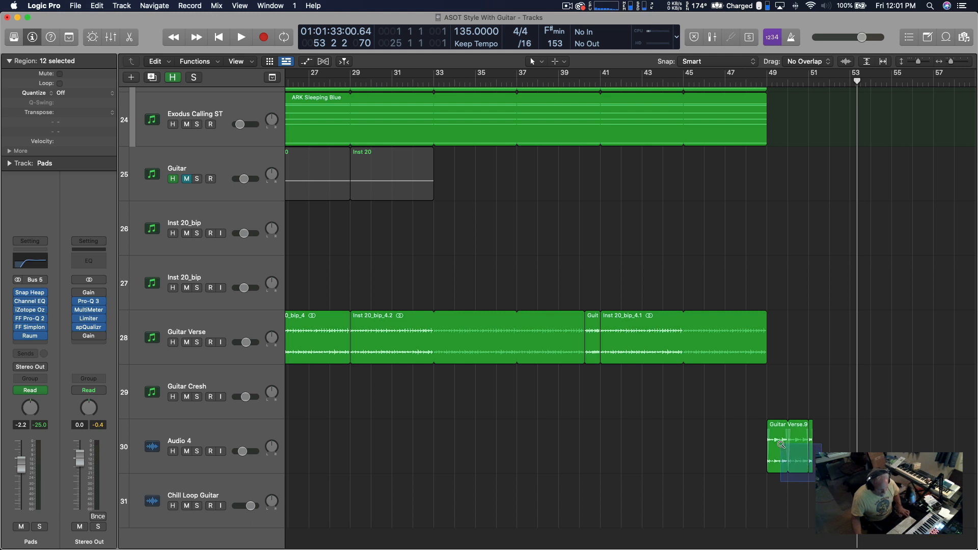
{"action": "left_click_drag", "start_coordinate": [781, 444], "coordinate": [780, 444]}
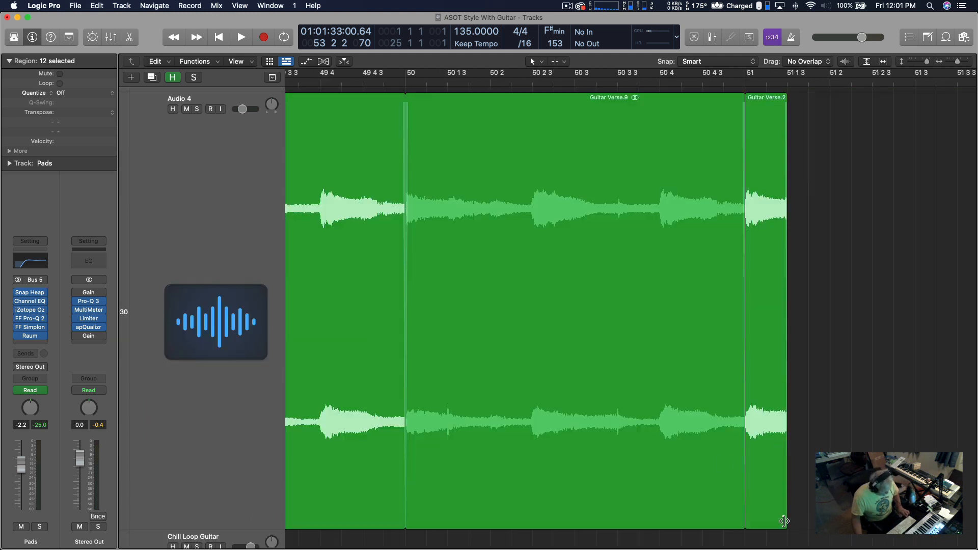
{"action": "left_click_drag", "start_coordinate": [784, 520], "coordinate": [914, 520]}
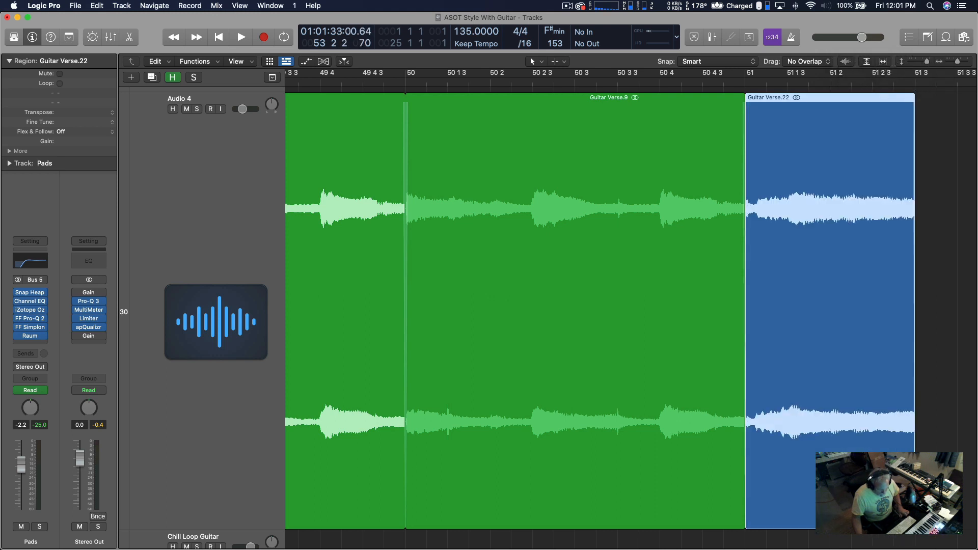
{"action": "left_click_drag", "start_coordinate": [914, 97], "coordinate": [893, 96]}
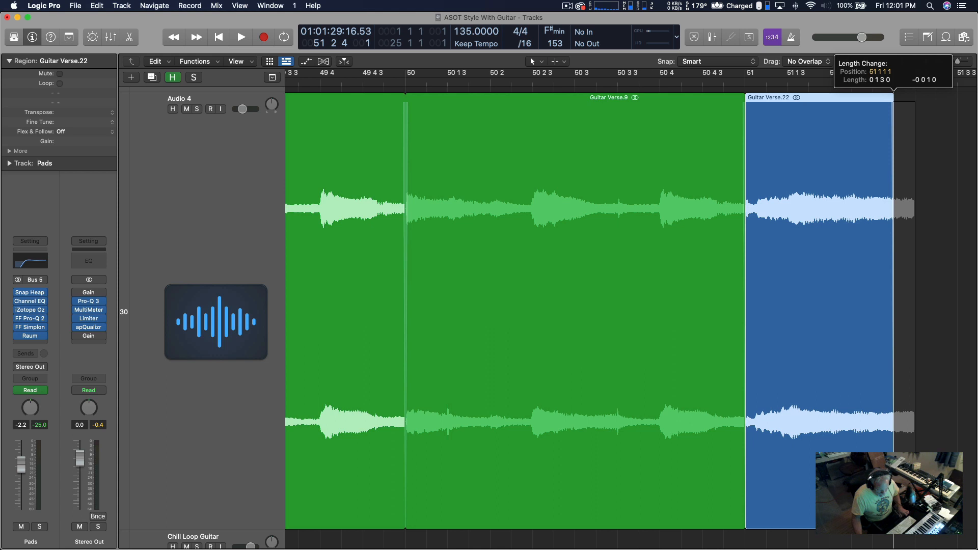
{"action": "key", "text": "z"}
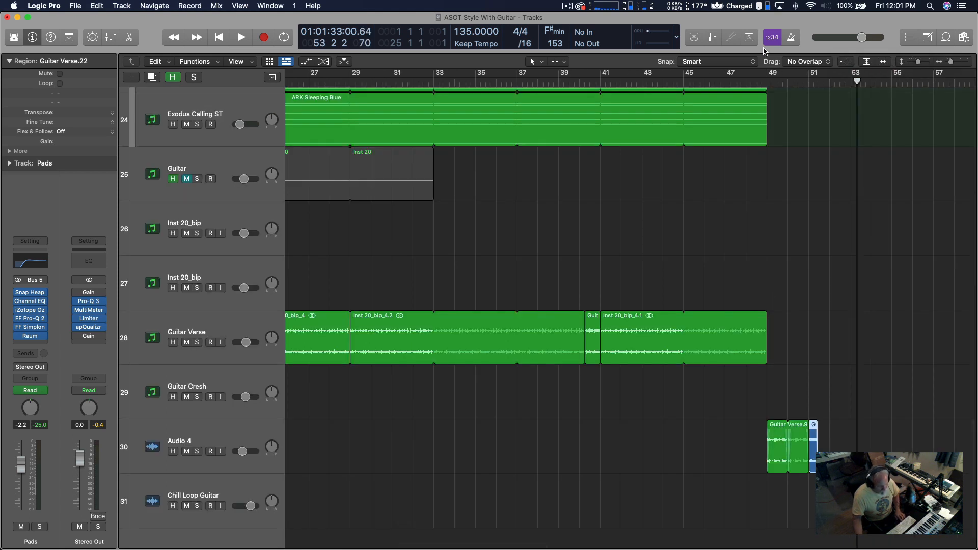
{"action": "key", "text": "shift+space"}
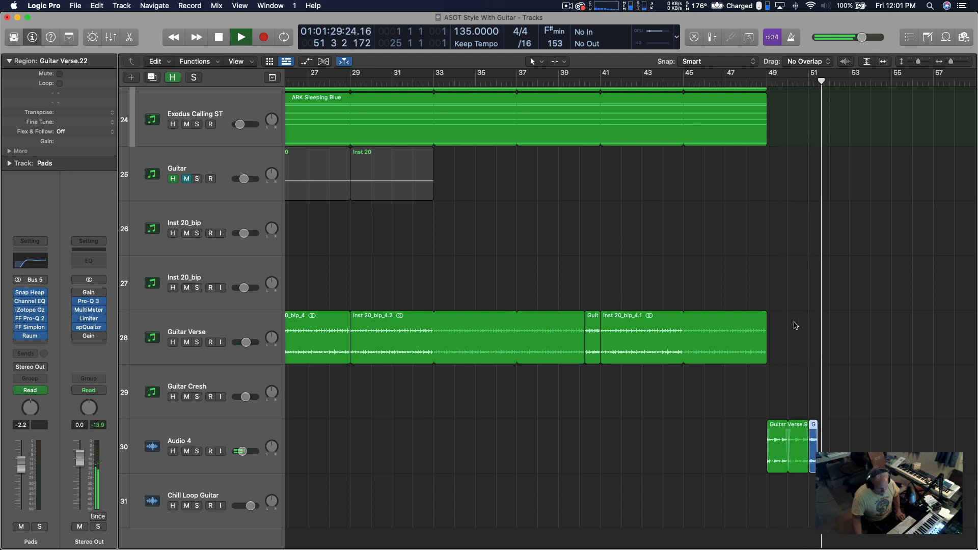
{"action": "key", "text": "space"}
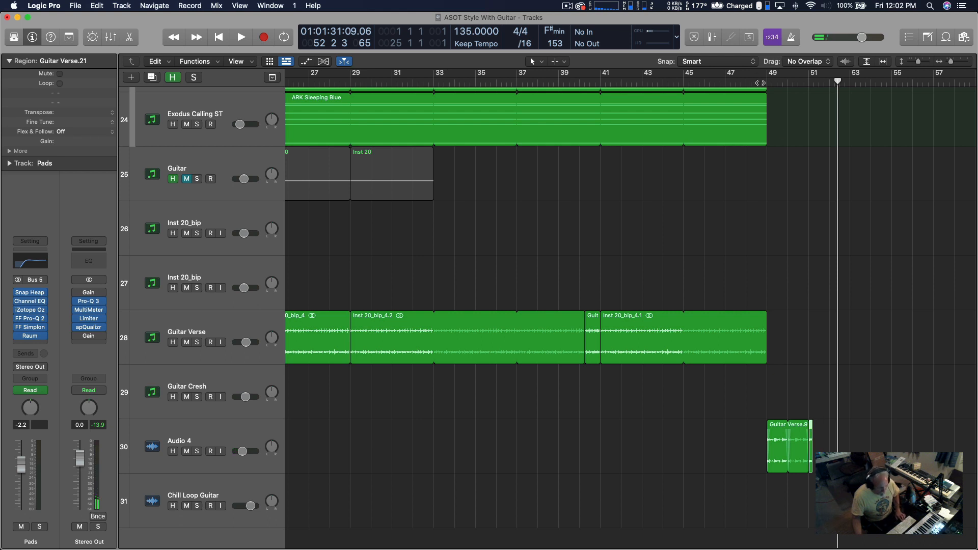
Step: Audition the Audio 4 guitar ending from bar 49, and the full transition from about bar 41
{"action": "left_click", "coordinate": [766, 82]}
{"action": "key", "text": "space"}
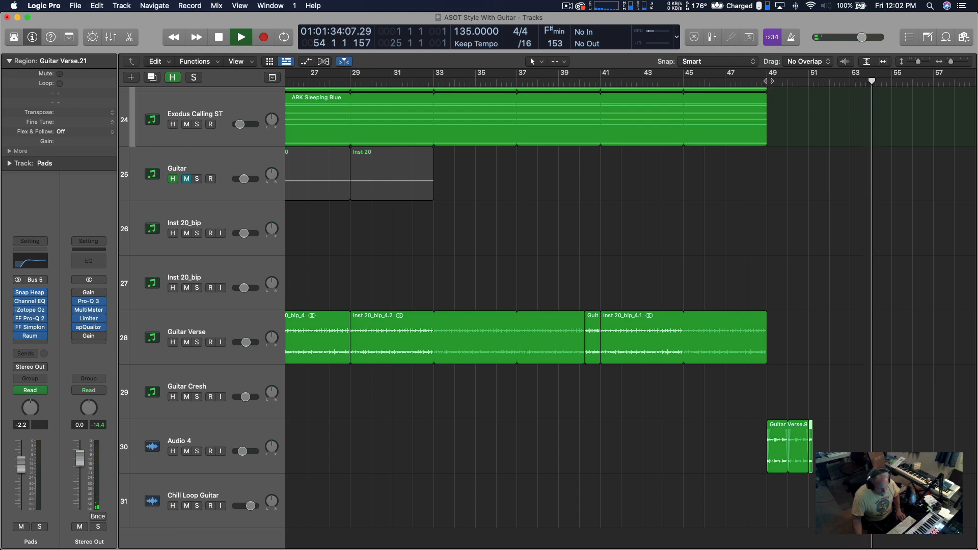
{"action": "left_click", "coordinate": [768, 81]}
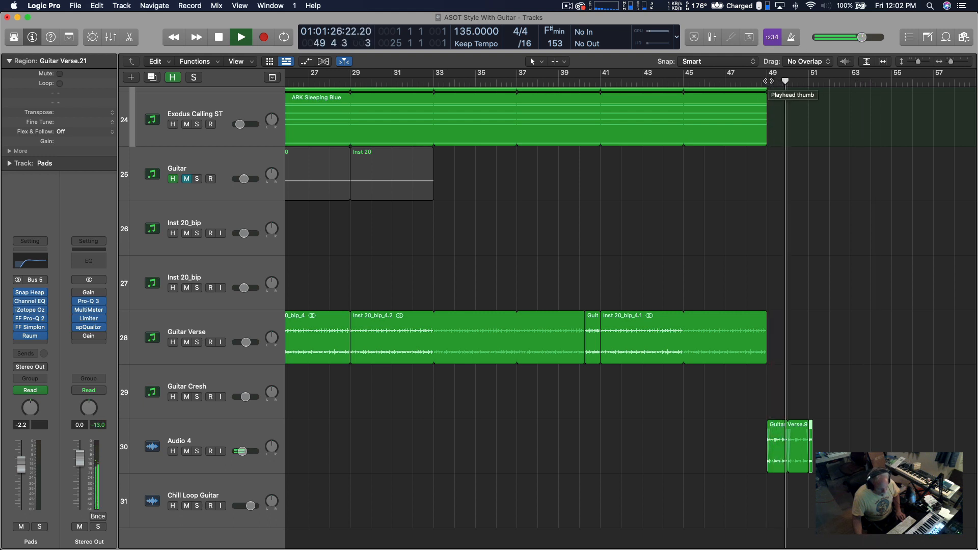
{"action": "left_click", "coordinate": [599, 79]}
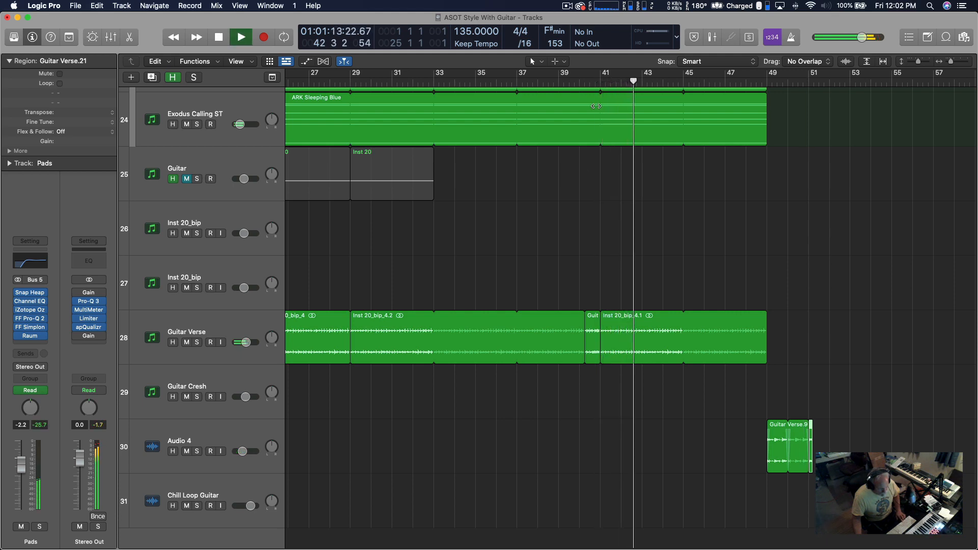
{"action": "key", "text": "z"}
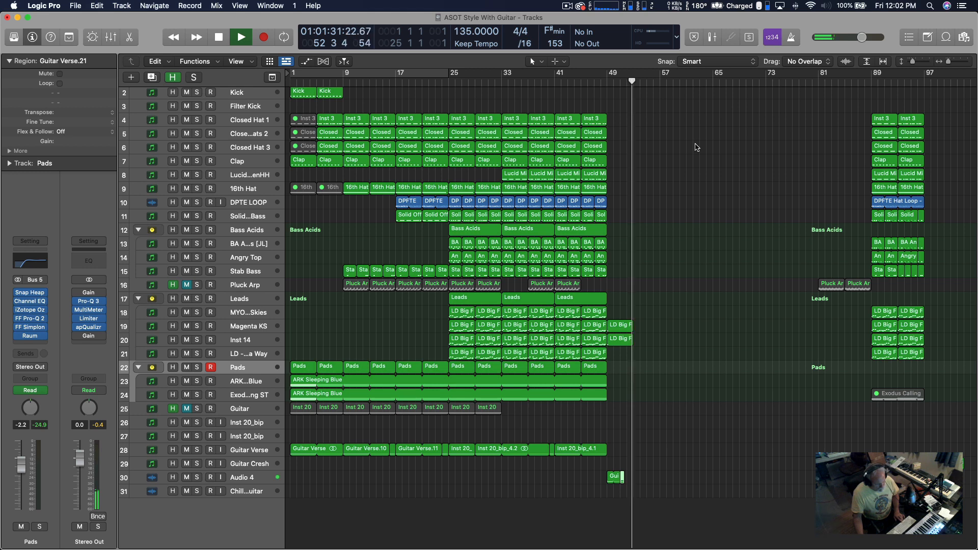
{"action": "key", "text": "space"}
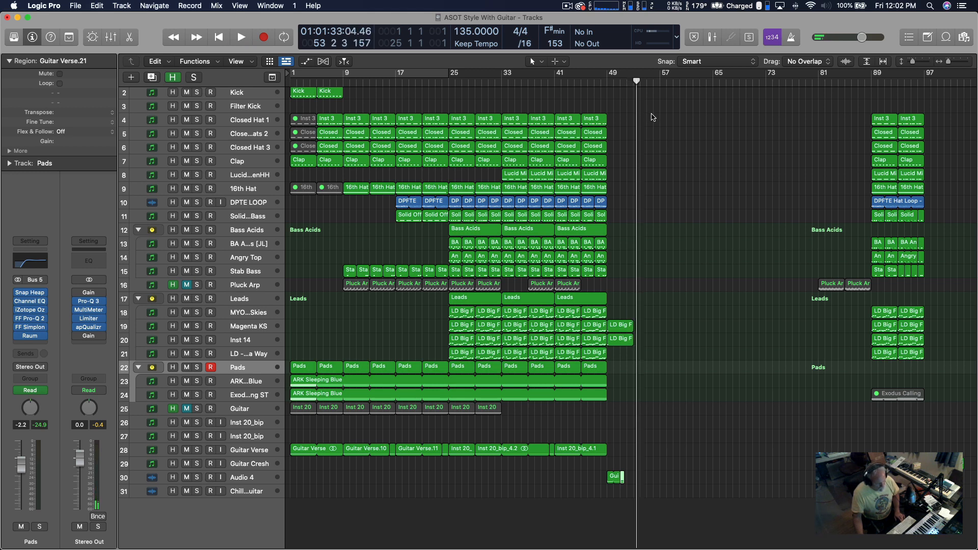
Step: Play the arrangement from about bar 32 and solo the Bass Acids stack
{"action": "left_click", "coordinate": [497, 84]}
{"action": "key", "text": "space"}
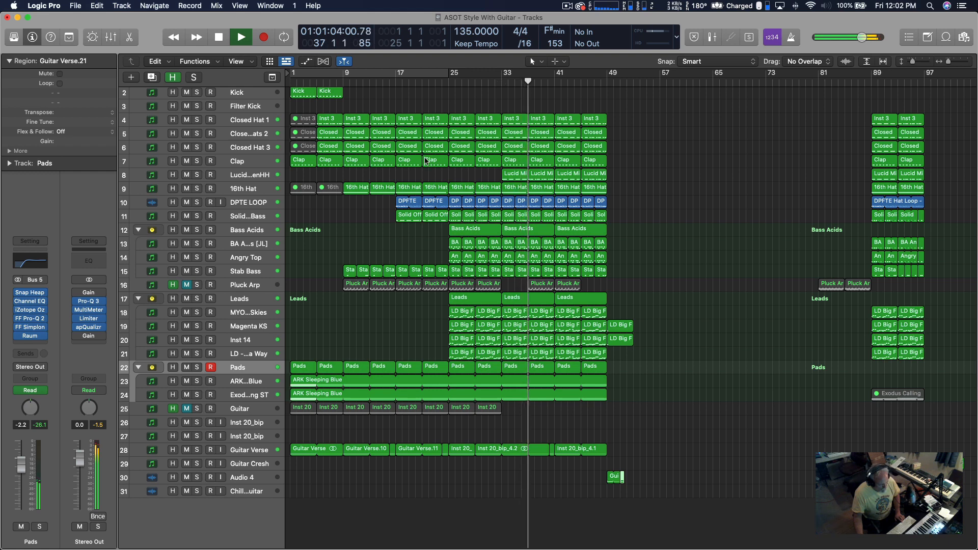
{"action": "left_click", "coordinate": [197, 230]}
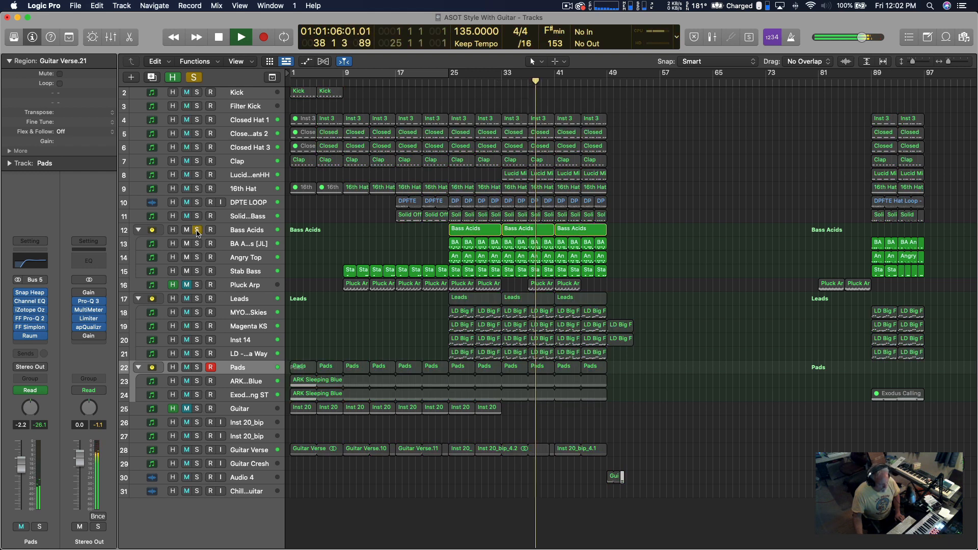
Step: Unsolo the Bass Acids stack, stop playback, and open the stack's Smooth Operator plug-in
{"action": "left_click", "coordinate": [197, 230]}
{"action": "key", "text": "space"}
{"action": "left_click", "coordinate": [239, 231]}
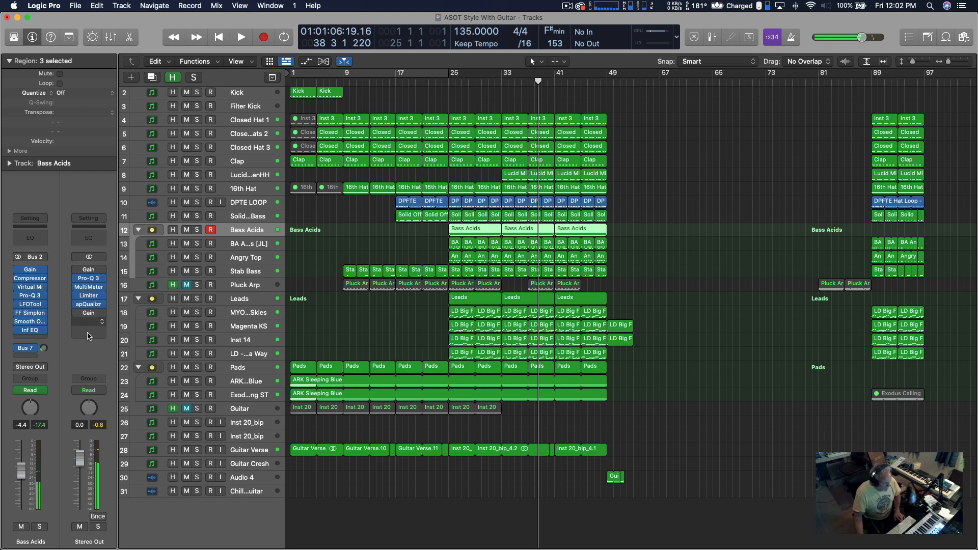
{"action": "left_click", "coordinate": [30, 322]}
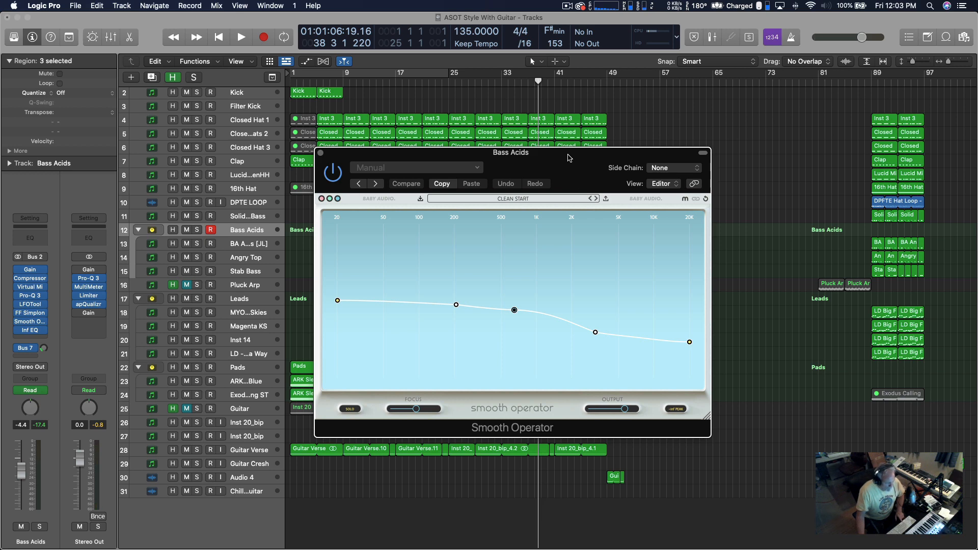
{"action": "left_click_drag", "start_coordinate": [570, 158], "coordinate": [732, 208]}
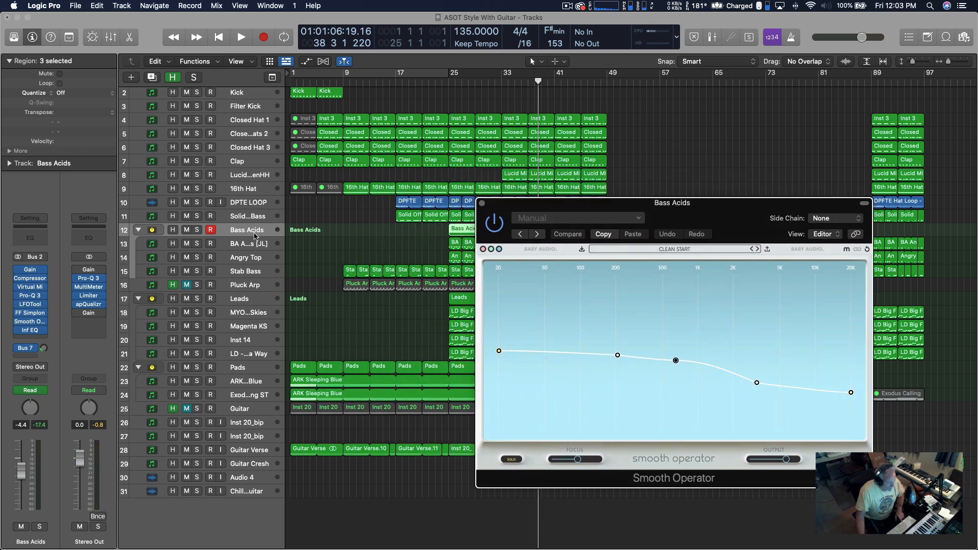
Step: Solo the Bass Acids stack to compare it with Smooth Operator bypassed and enabled, then unsolo it and close the plug-in
{"action": "left_click", "coordinate": [197, 230]}
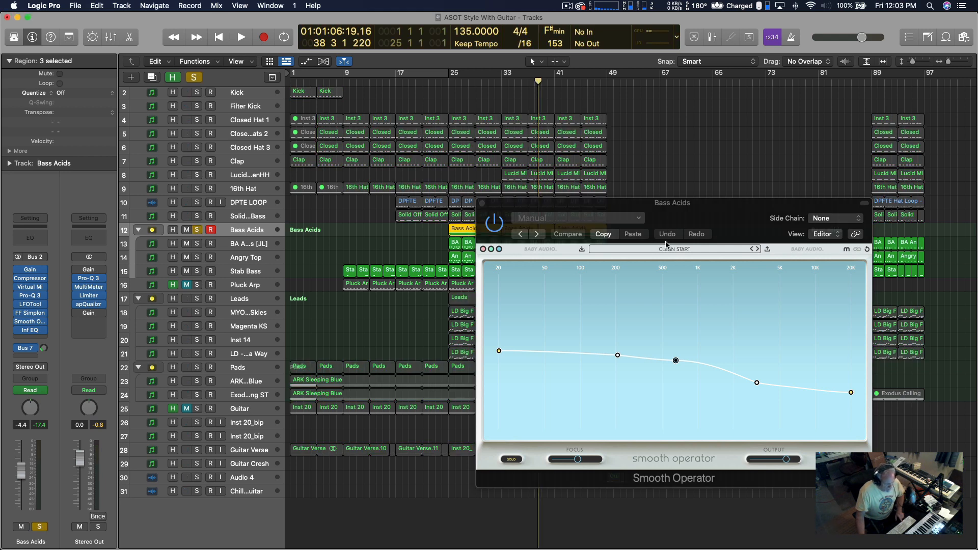
{"action": "key", "text": "space"}
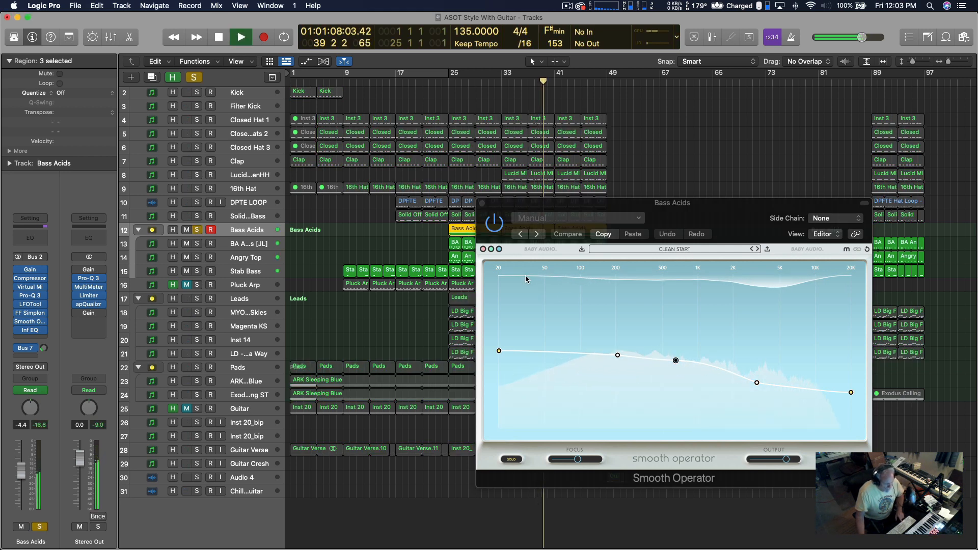
{"action": "left_click", "coordinate": [495, 232]}
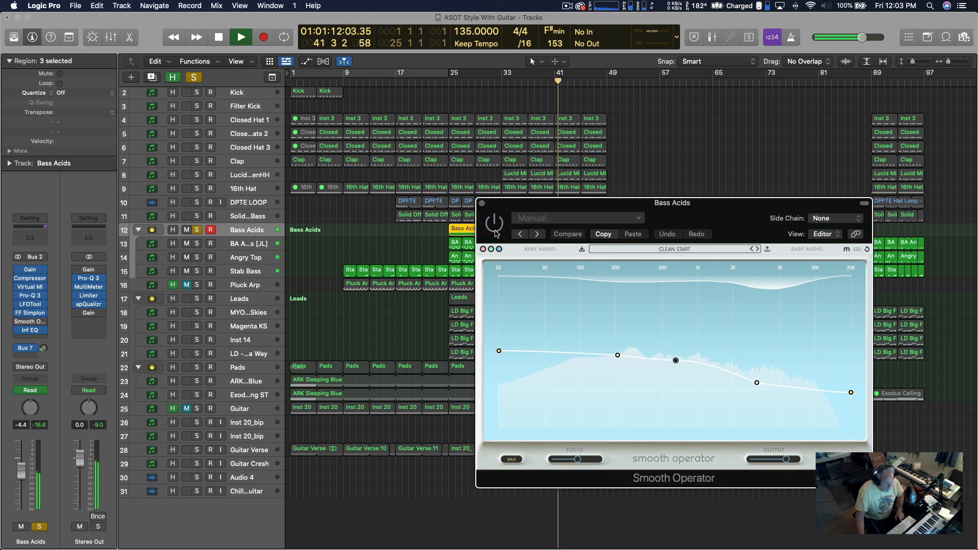
{"action": "key", "text": "space"}
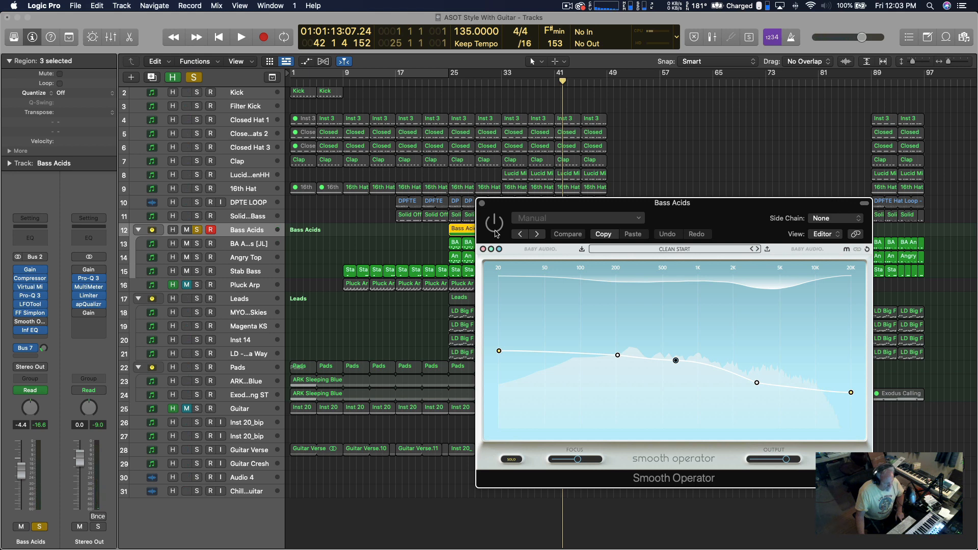
{"action": "key", "text": "space"}
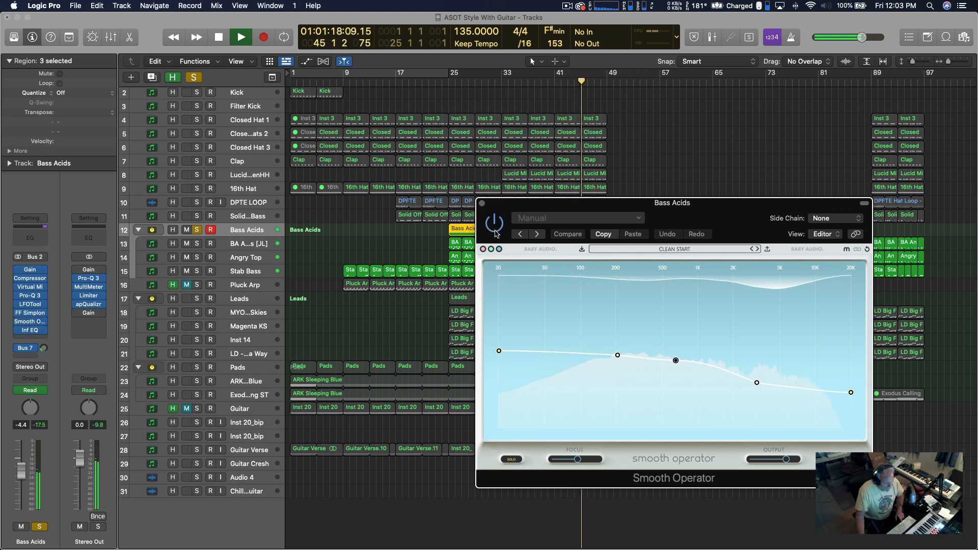
{"action": "left_click", "coordinate": [194, 230]}
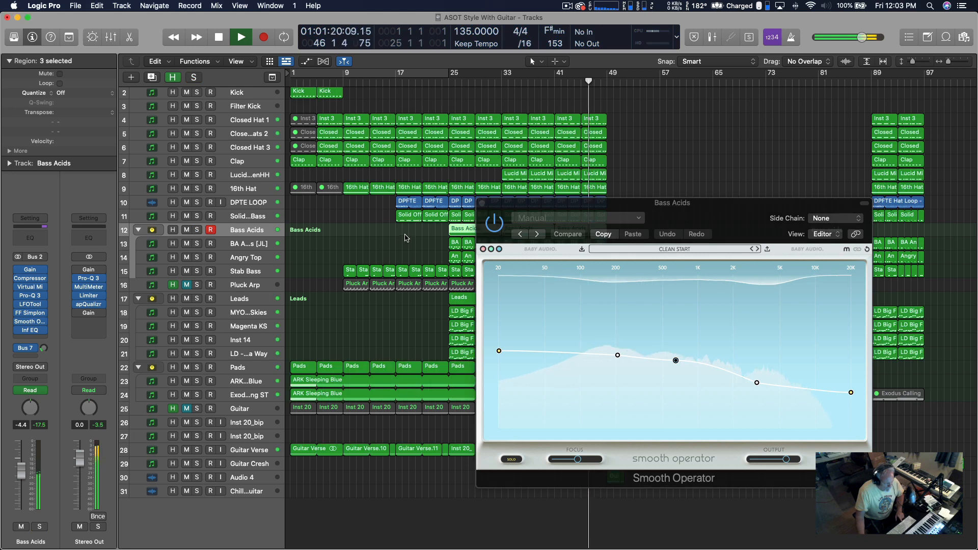
{"action": "left_click", "coordinate": [481, 203]}
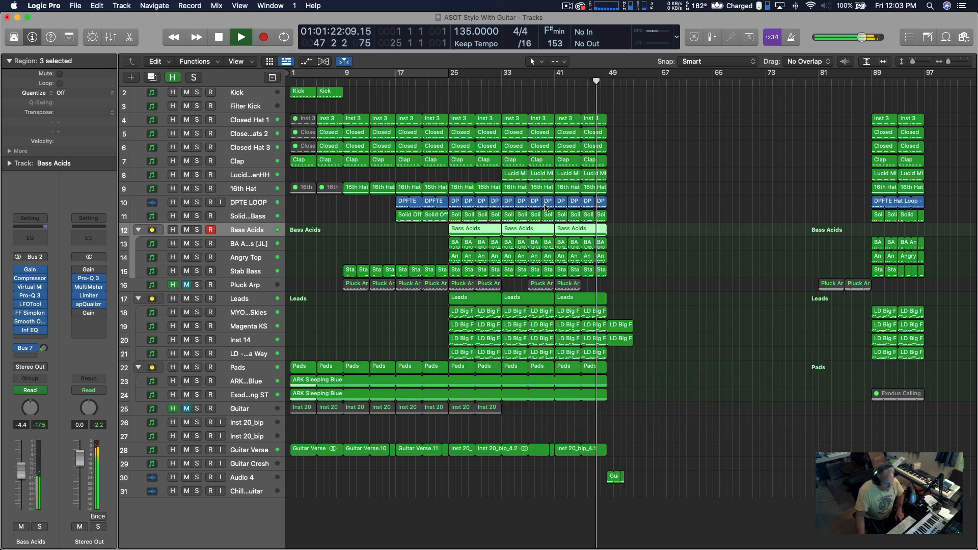
Step: Play the arrangement from bar 25 and briefly listen to the DPTE LOOP track in solo
{"action": "left_click", "coordinate": [447, 81]}
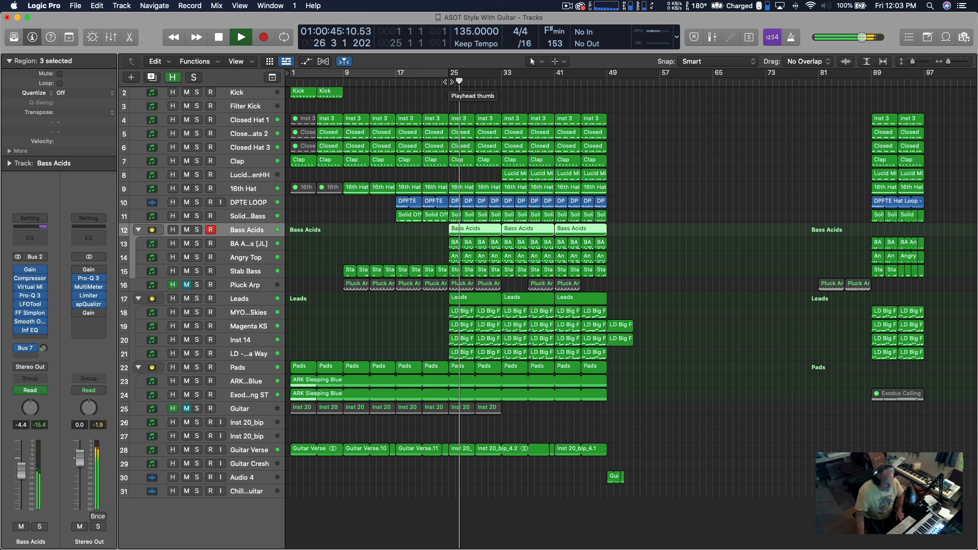
{"action": "left_click", "coordinate": [198, 203]}
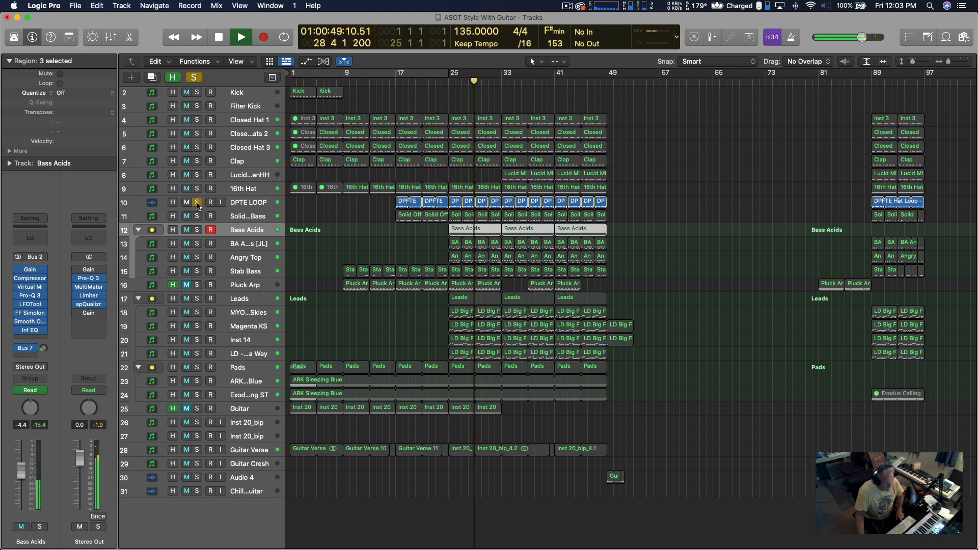
{"action": "left_click", "coordinate": [197, 203]}
{"action": "key", "text": "space"}
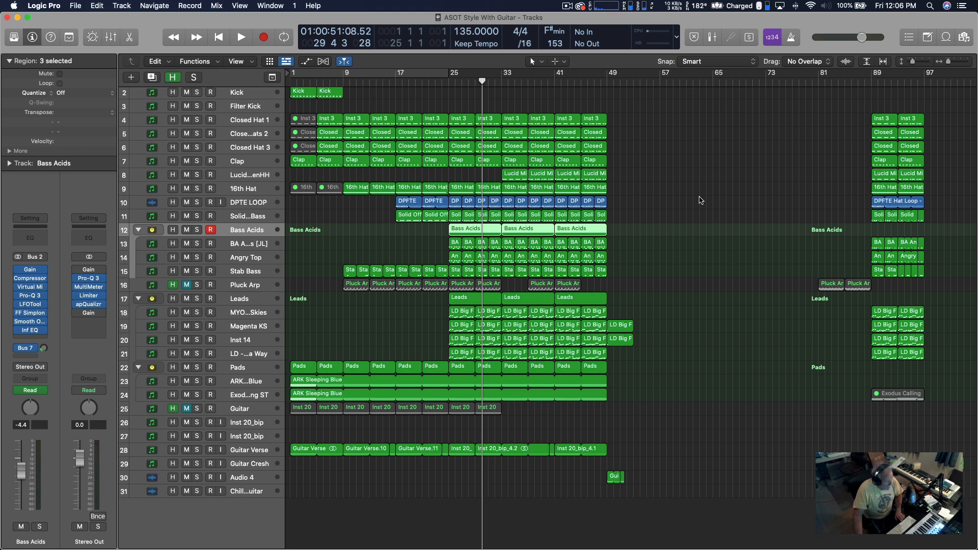
Step: Create one new software instrument track with an empty channel strip directly below the Solid Off Bass track
{"action": "left_click", "coordinate": [699, 200]}
{"action": "scroll", "coordinate": [685, 193], "scroll_direction": "right", "scroll_amount": 5}
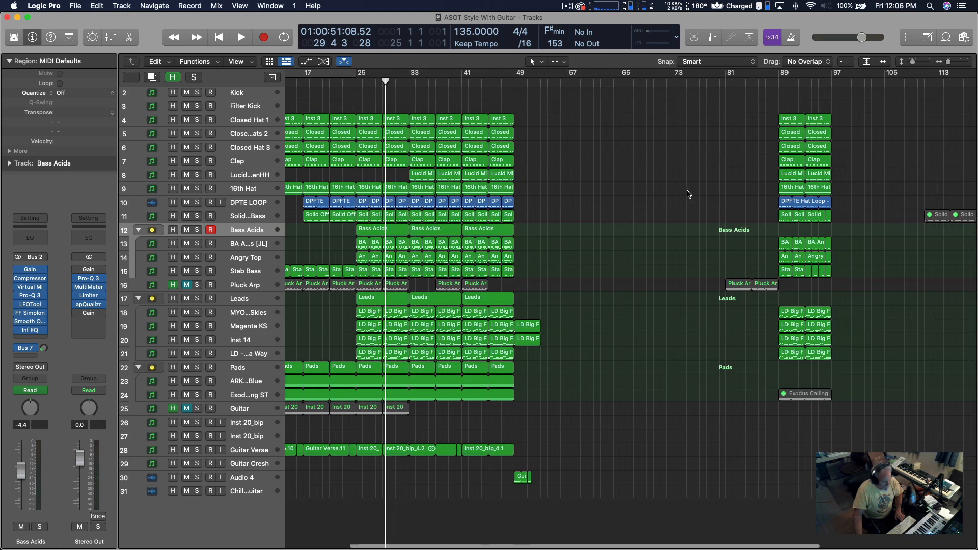
{"action": "scroll", "coordinate": [589, 191], "scroll_direction": "left", "scroll_amount": 1}
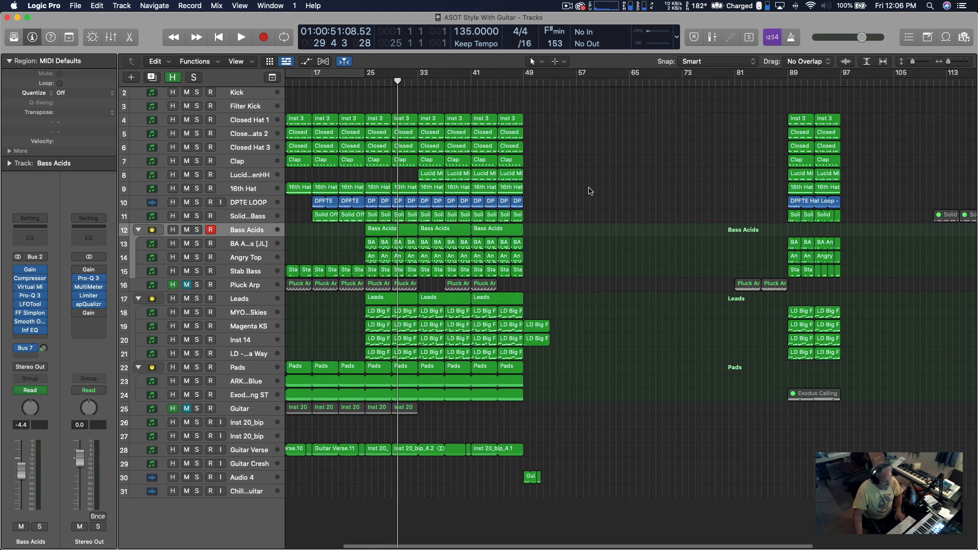
{"action": "scroll", "coordinate": [589, 191], "scroll_direction": "left", "scroll_amount": 1}
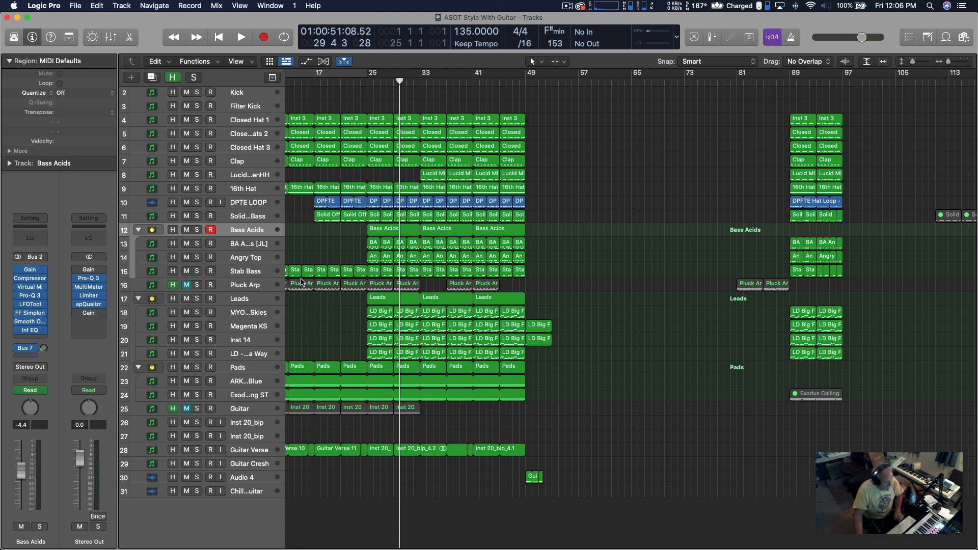
{"action": "left_click", "coordinate": [254, 215]}
{"action": "left_click", "coordinate": [129, 78]}
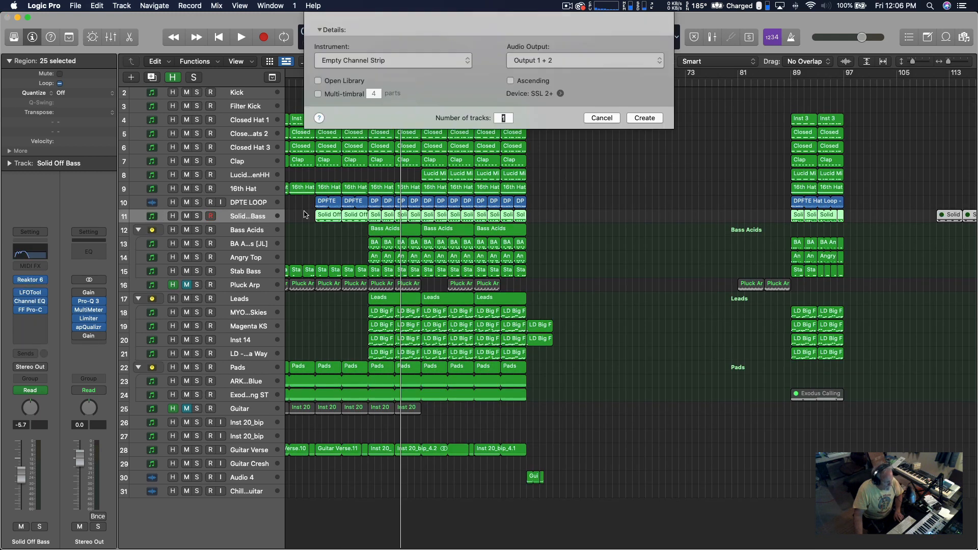
{"action": "left_click", "coordinate": [644, 169]}
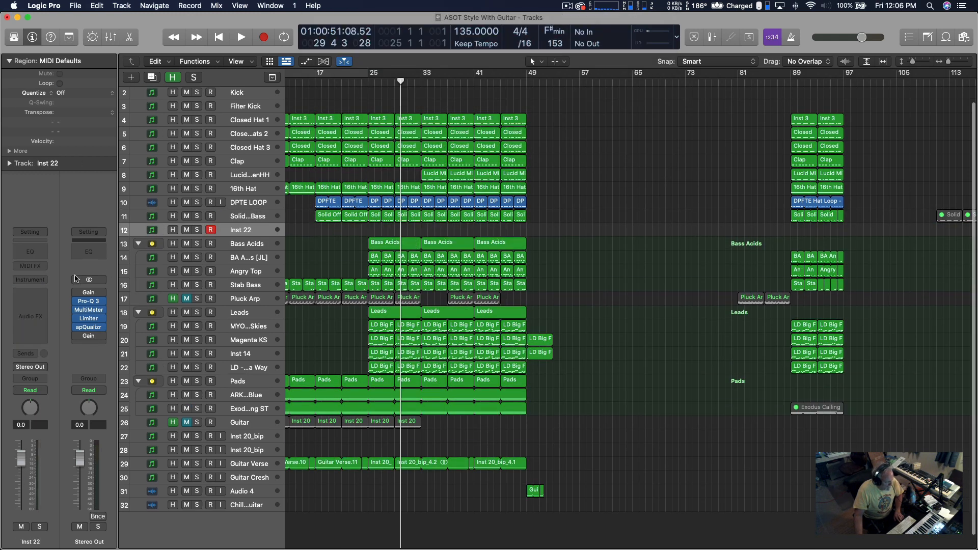
Step: Load the Super 8 Bass channel strip setting from Bass Sounds onto the new instrument track
{"action": "left_click", "coordinate": [44, 283]}
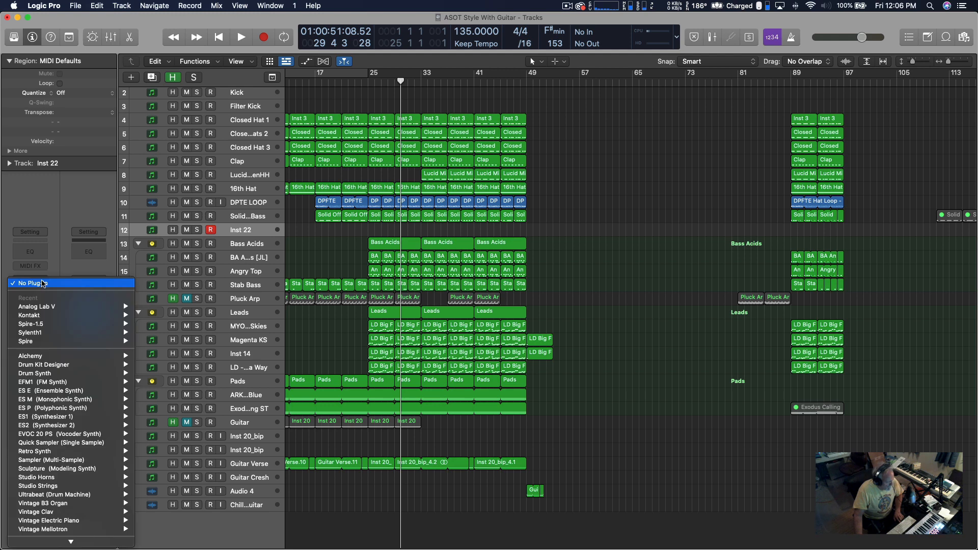
{"action": "left_click", "coordinate": [47, 220]}
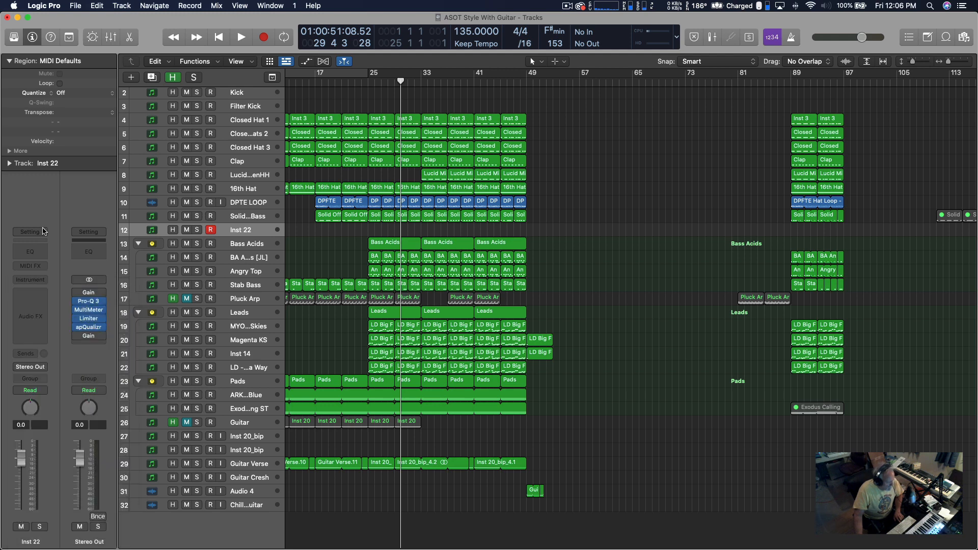
{"action": "left_click", "coordinate": [44, 231]}
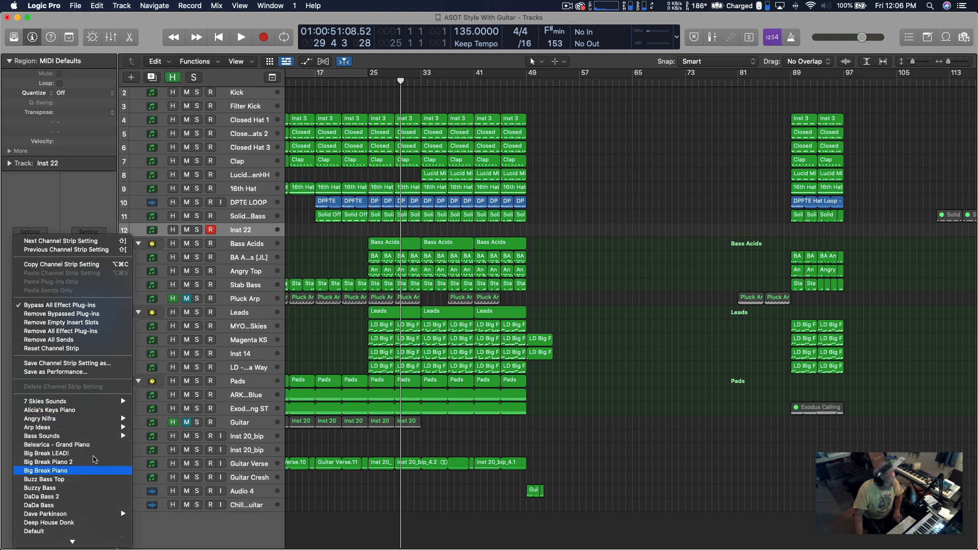
{"action": "mouse_move", "coordinate": [72, 435]}
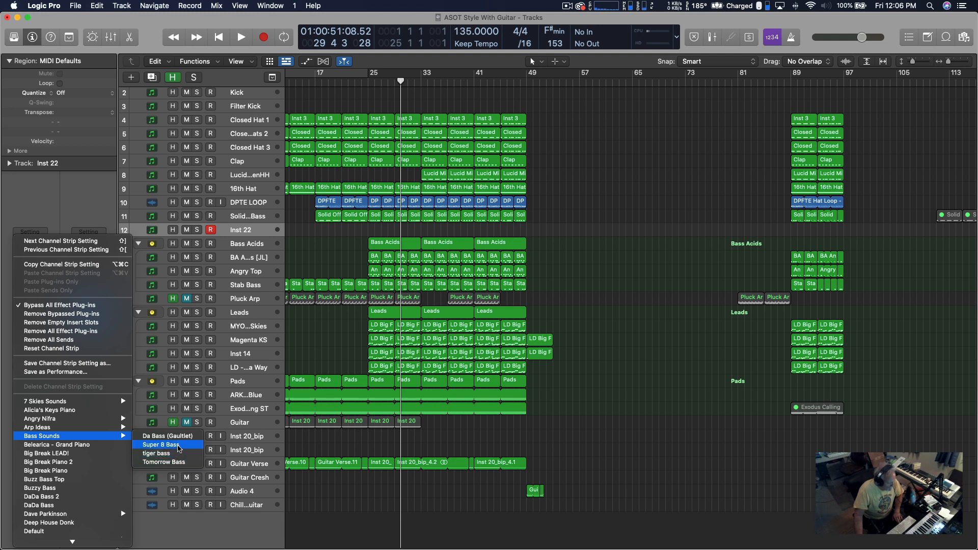
{"action": "left_click", "coordinate": [179, 445]}
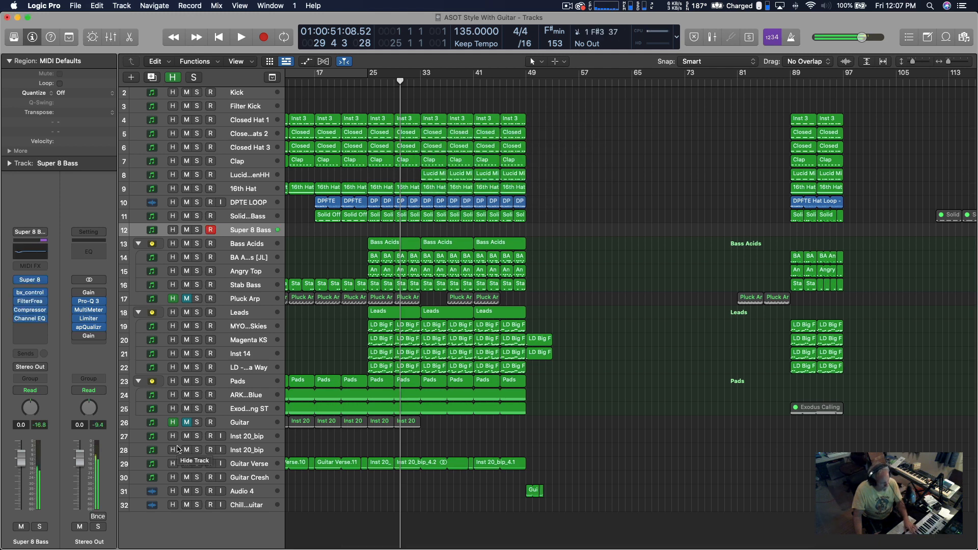
Step: Compare the Super 8 Bass sound with its FilterFreak effect bypassed and enabled, and turn off the Super 8 synth's reverb
{"action": "mouse_move", "coordinate": [31, 284]}
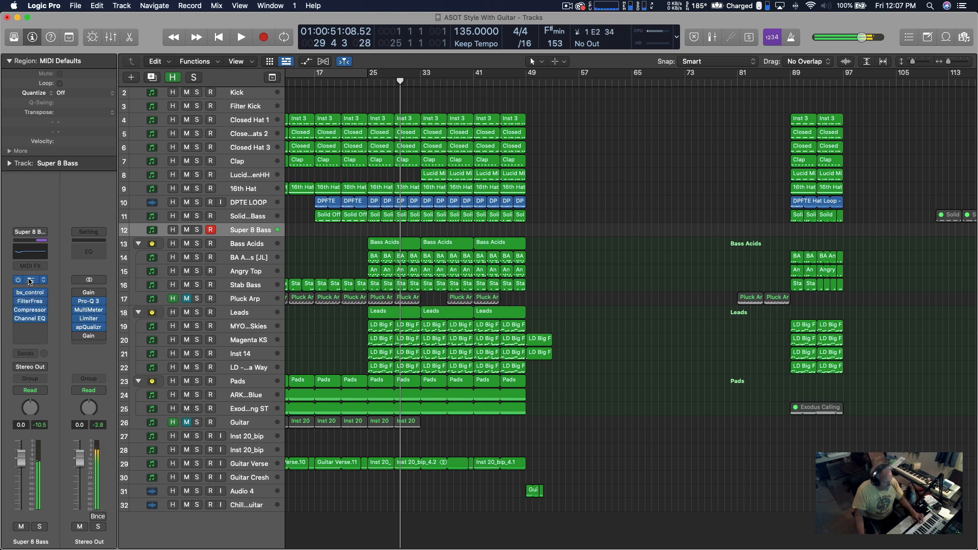
{"action": "left_click", "coordinate": [33, 282]}
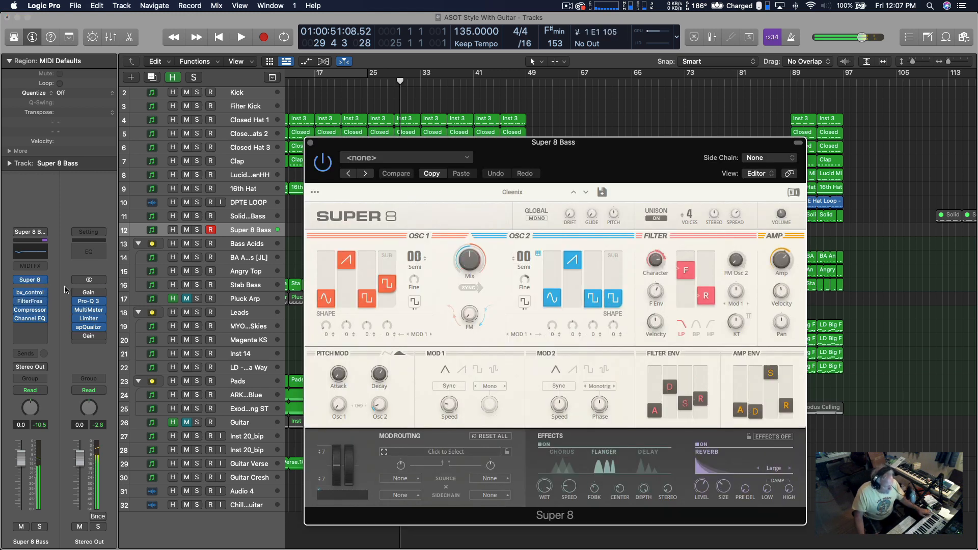
{"action": "mouse_move", "coordinate": [51, 279]}
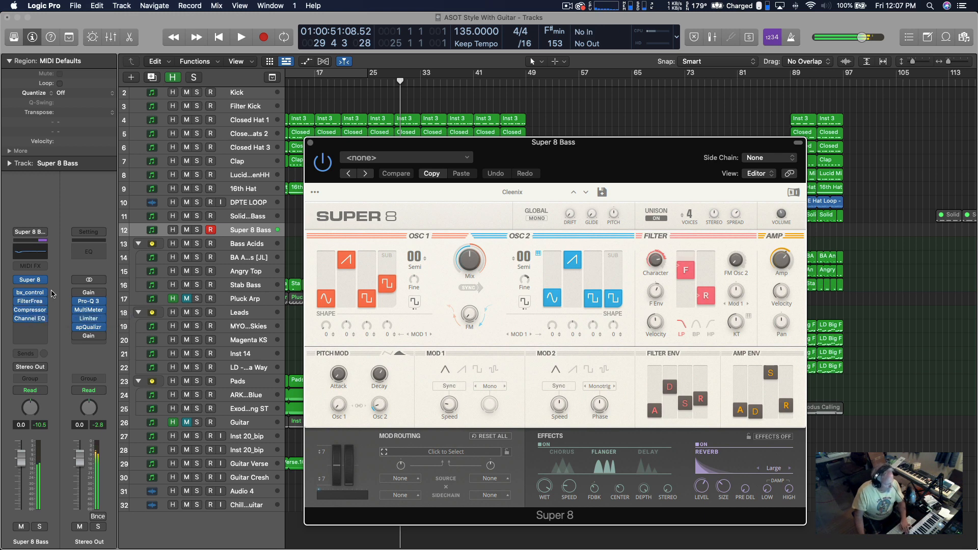
{"action": "mouse_move", "coordinate": [21, 319]}
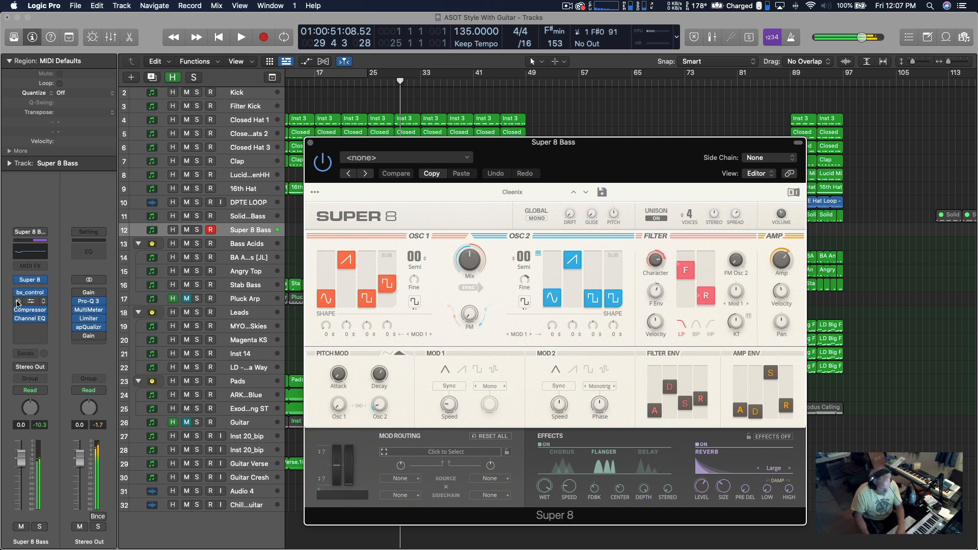
{"action": "left_click", "coordinate": [18, 301]}
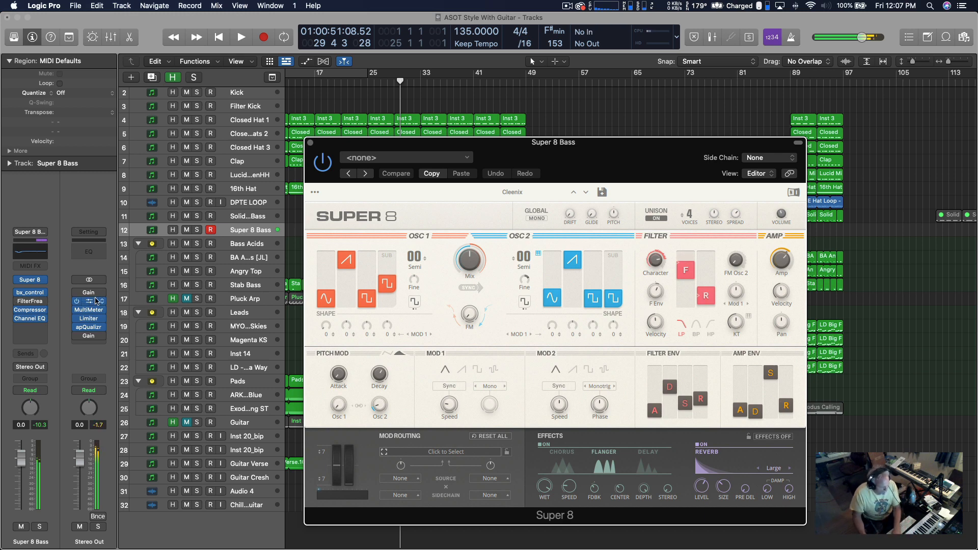
{"action": "left_click", "coordinate": [18, 303]}
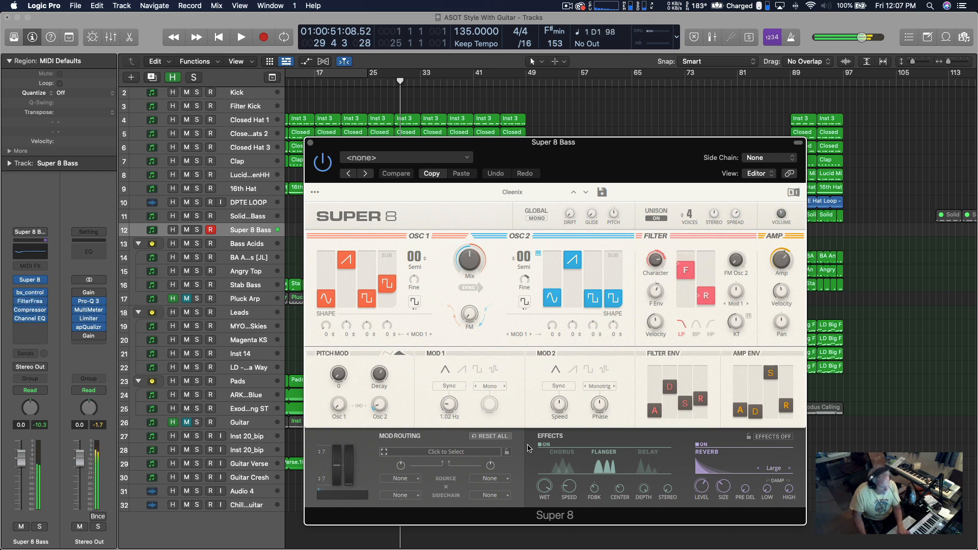
{"action": "left_click", "coordinate": [698, 445]}
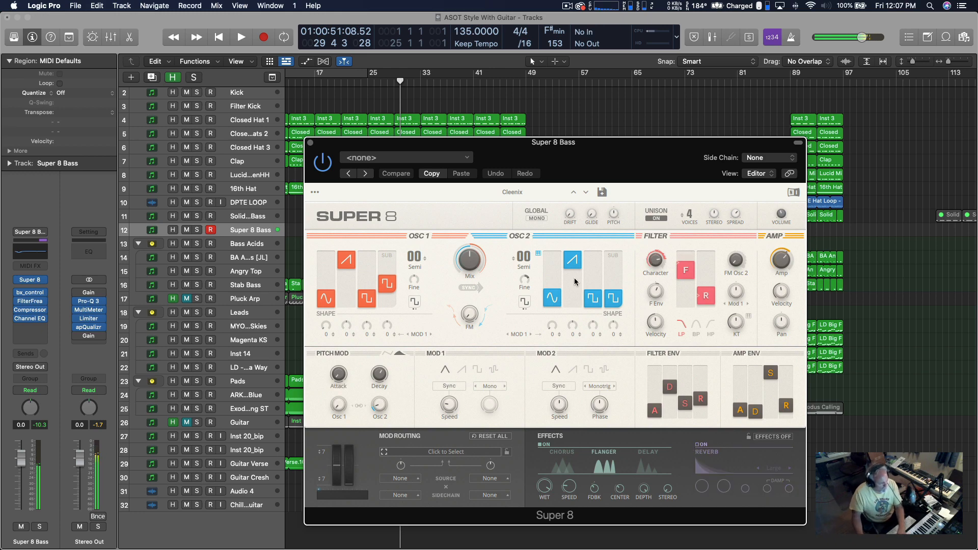
{"action": "left_click", "coordinate": [310, 143]}
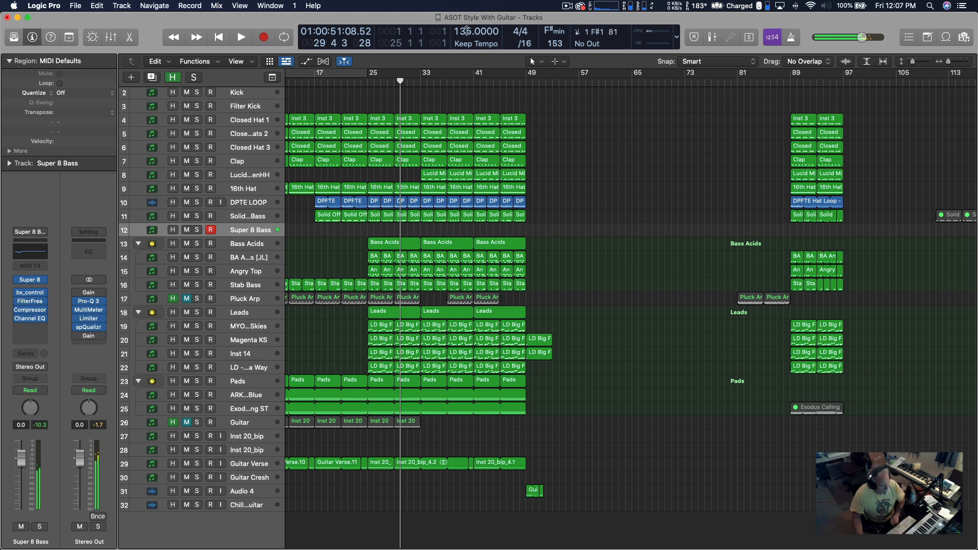
Step: Listen to the section from bar 89 and move the two Kick regions at bar 57 to bar 89 on the same track
{"action": "left_click", "coordinate": [787, 83]}
{"action": "key", "text": "space"}
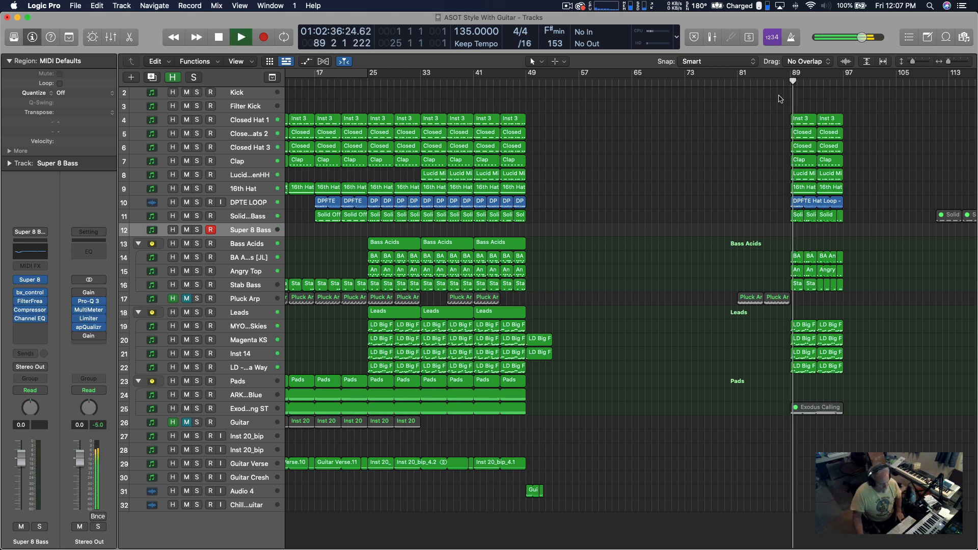
{"action": "scroll", "coordinate": [671, 134], "scroll_direction": "up", "scroll_amount": 1}
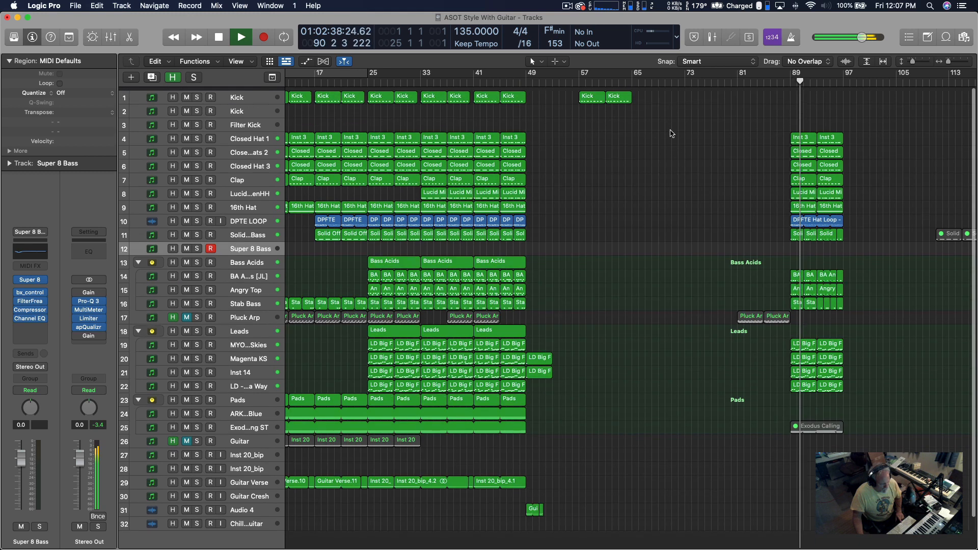
{"action": "key", "text": "space"}
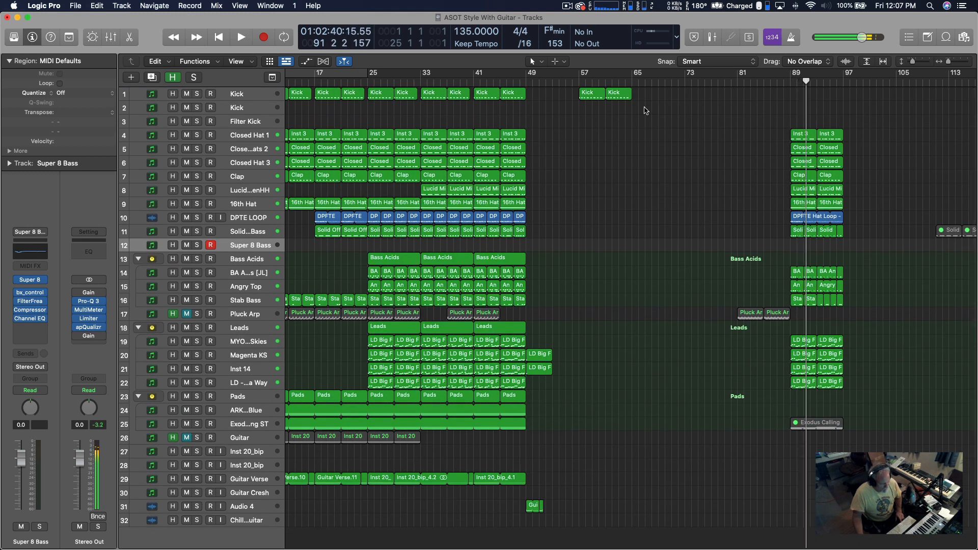
{"action": "left_click_drag", "start_coordinate": [652, 102], "coordinate": [797, 91]}
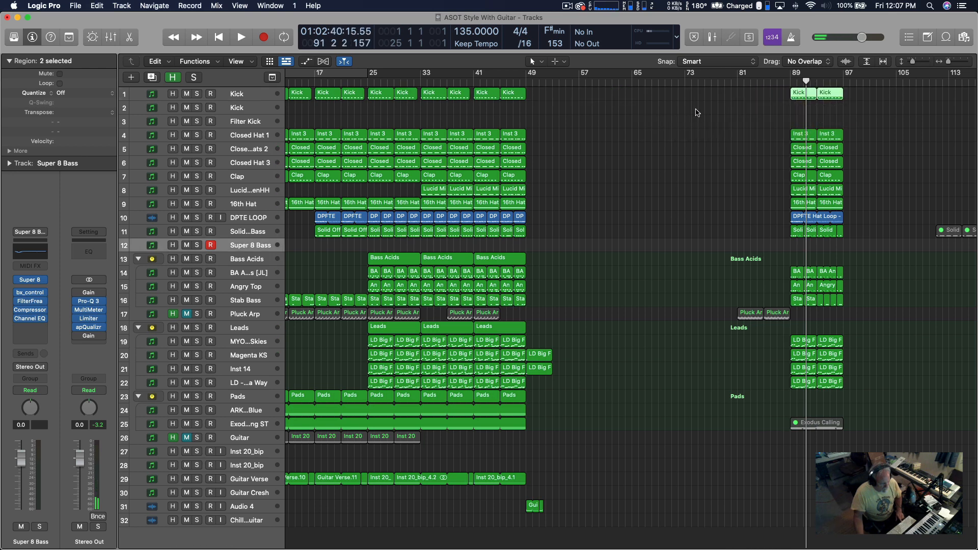
Step: Listen to the section around bars 91 to 94 with the moved Kick regions
{"action": "key", "text": "space"}
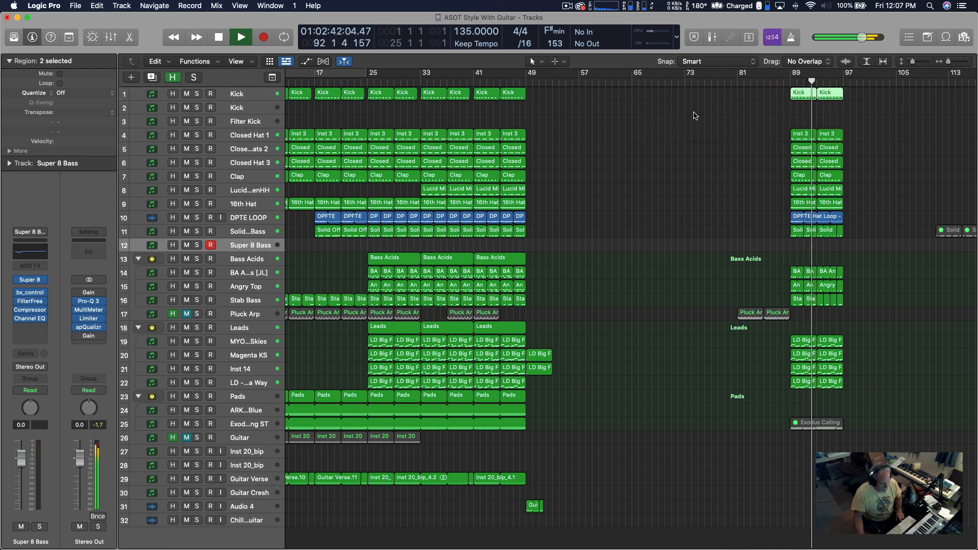
{"action": "scroll", "coordinate": [598, 114], "scroll_direction": "left", "scroll_amount": 4}
{"action": "scroll", "coordinate": [598, 114], "scroll_direction": "left", "scroll_amount": 2}
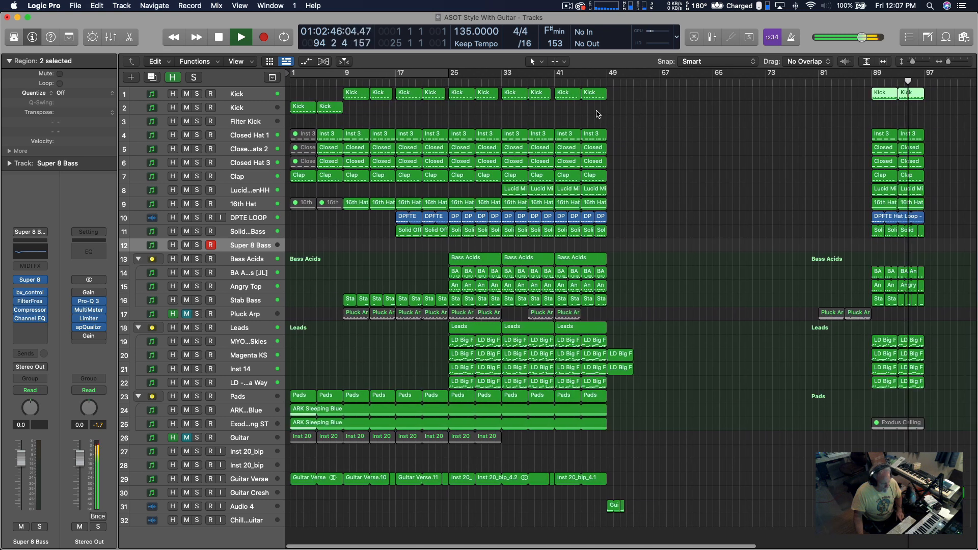
{"action": "key", "text": "space"}
Step: Listen to the intro from bar 1 while checking the Kick and Filter Kick tracks on the second and third rows
{"action": "left_click", "coordinate": [246, 123]}
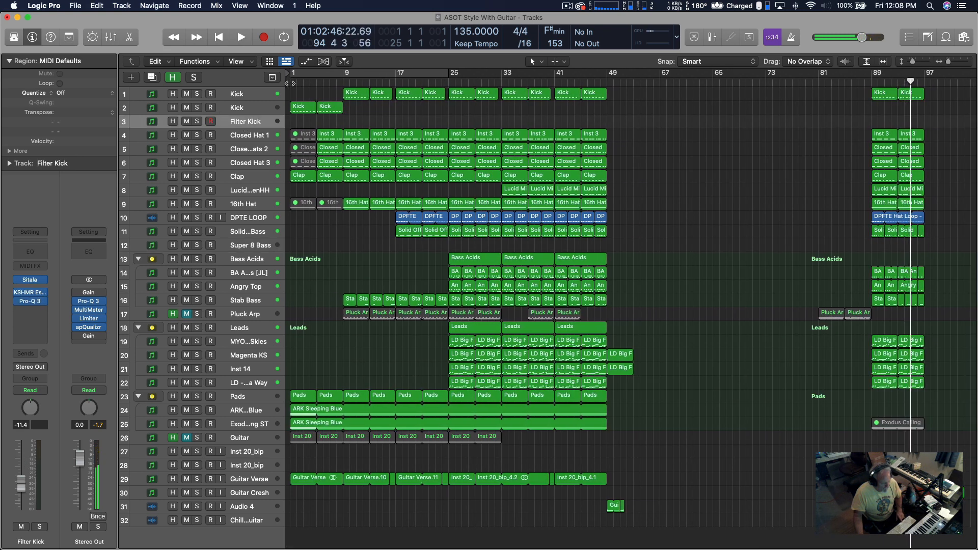
{"action": "key", "text": "Return"}
{"action": "key", "text": "space"}
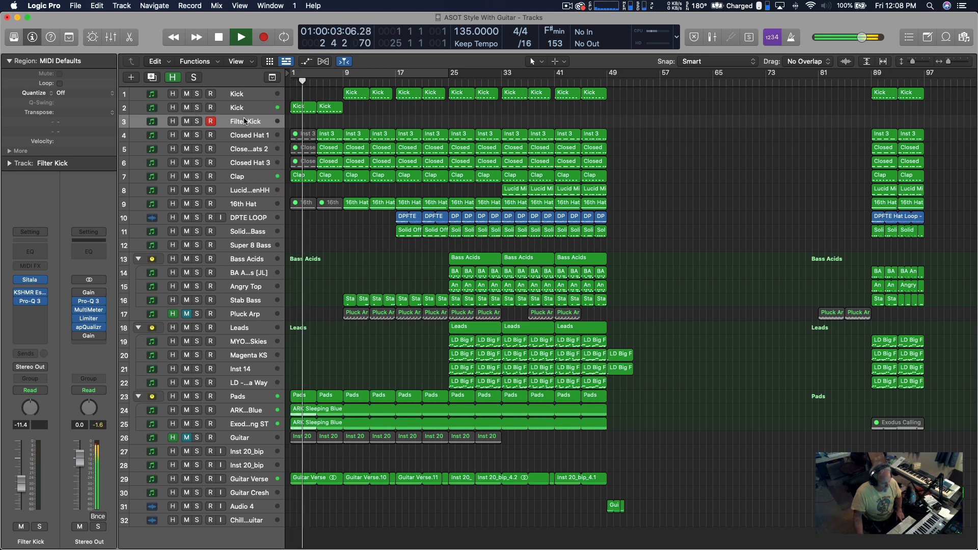
{"action": "left_click", "coordinate": [249, 107]}
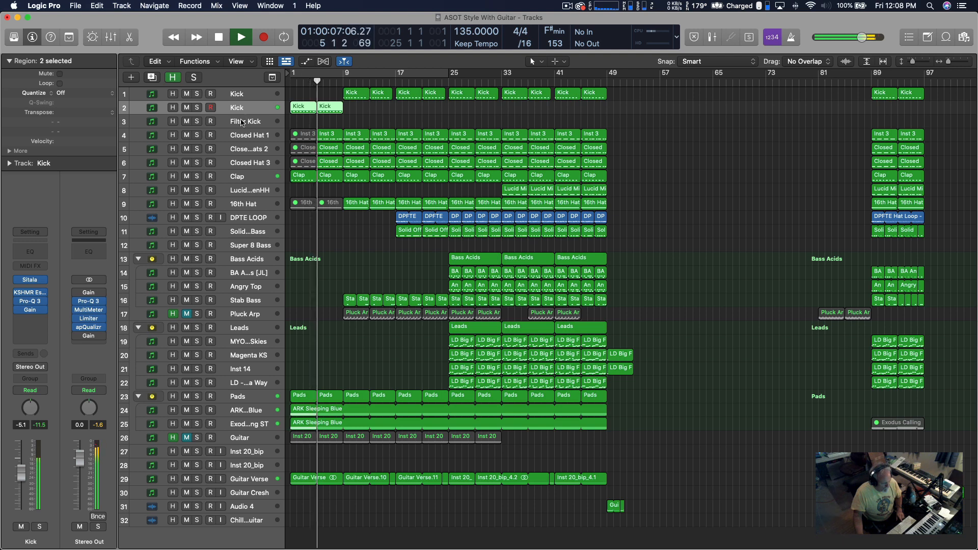
{"action": "left_click", "coordinate": [242, 123]}
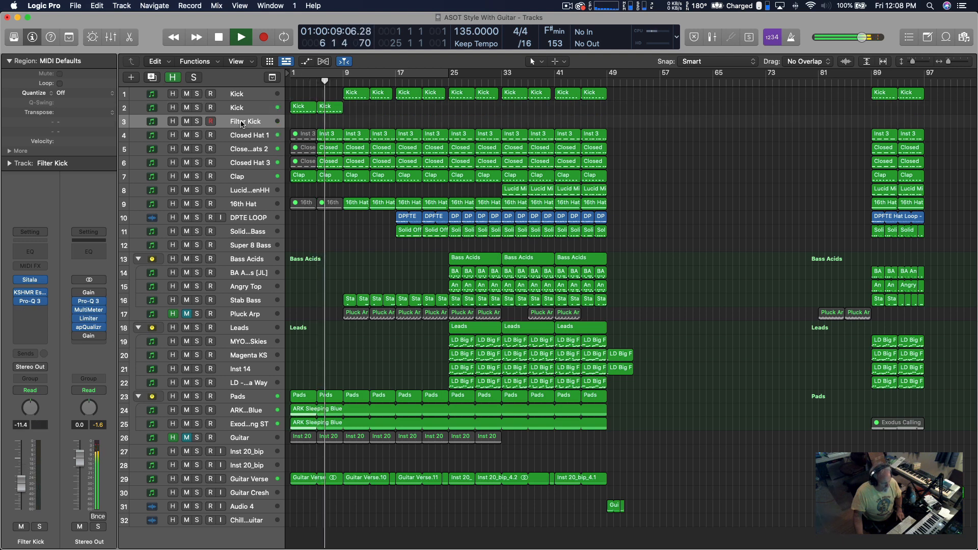
{"action": "key", "text": "space"}
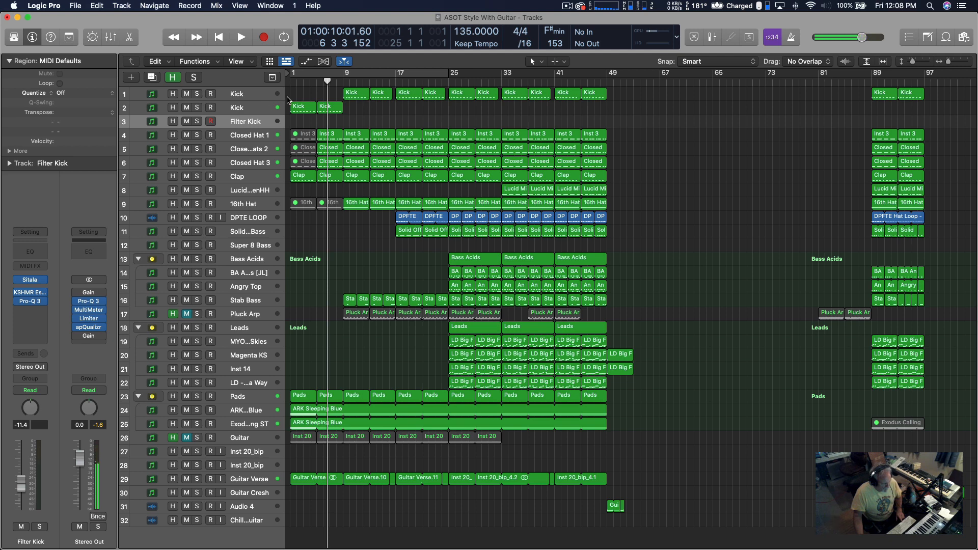
Step: Listen to the start of the section at bar 89 with the Filter Kick track selected
{"action": "key", "text": "space"}
{"action": "key", "text": "space"}
{"action": "left_click", "coordinate": [872, 83]}
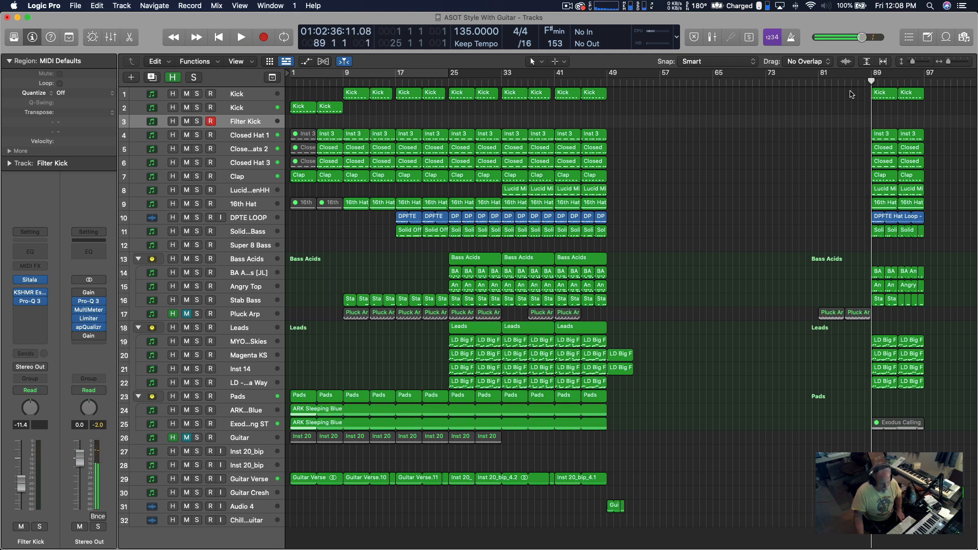
{"action": "key", "text": "space"}
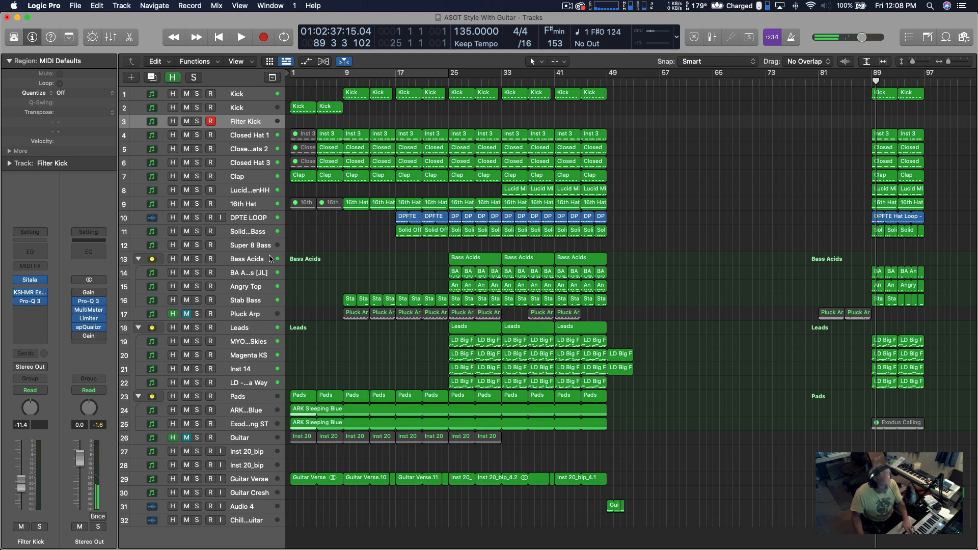
Step: Try a recording on the Super 8 Bass track from bar 53, then turn on the metronome click
{"action": "left_click", "coordinate": [250, 246]}
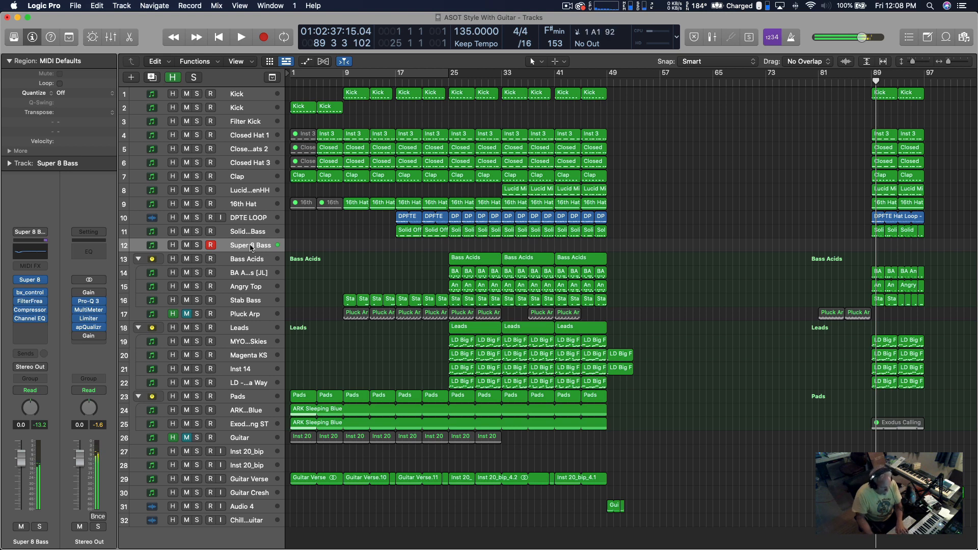
{"action": "left_click", "coordinate": [631, 83]}
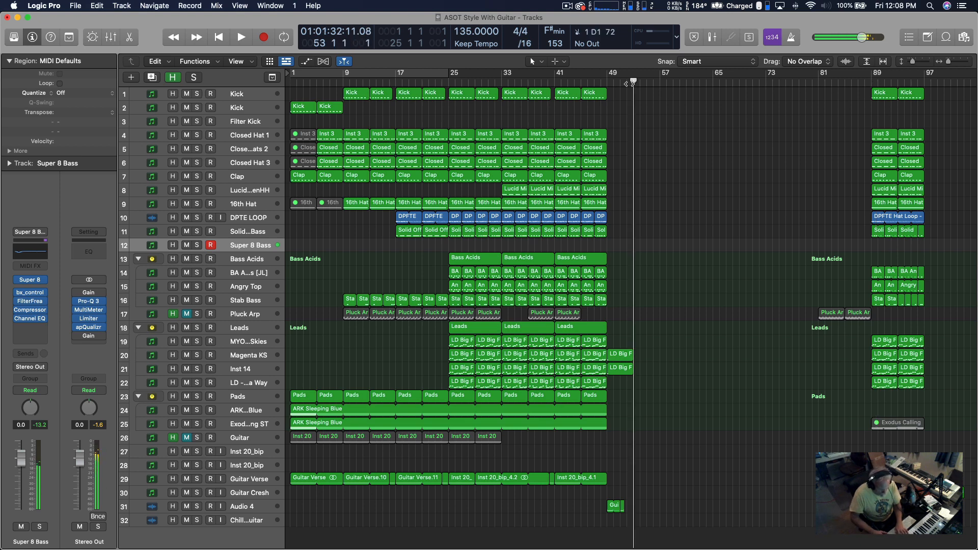
{"action": "key", "text": "r"}
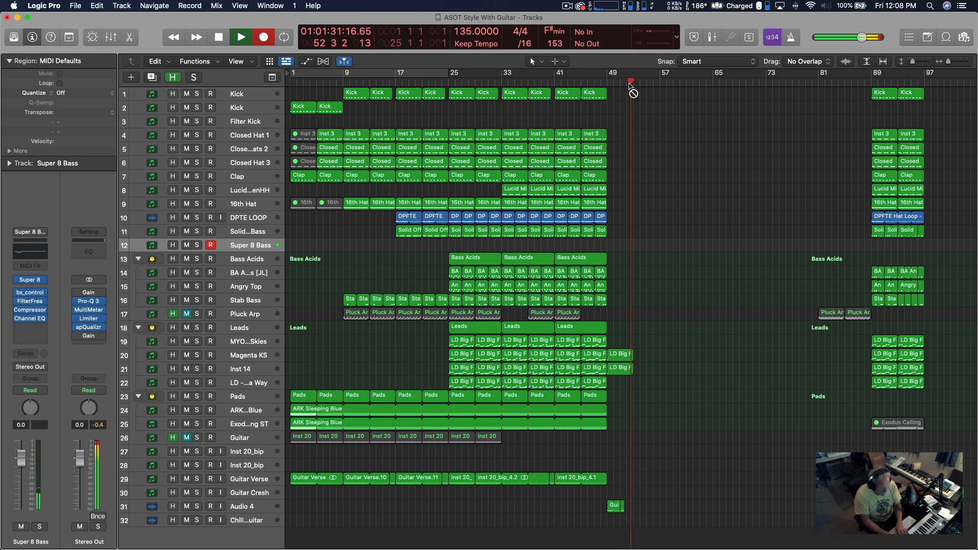
{"action": "key", "text": "space"}
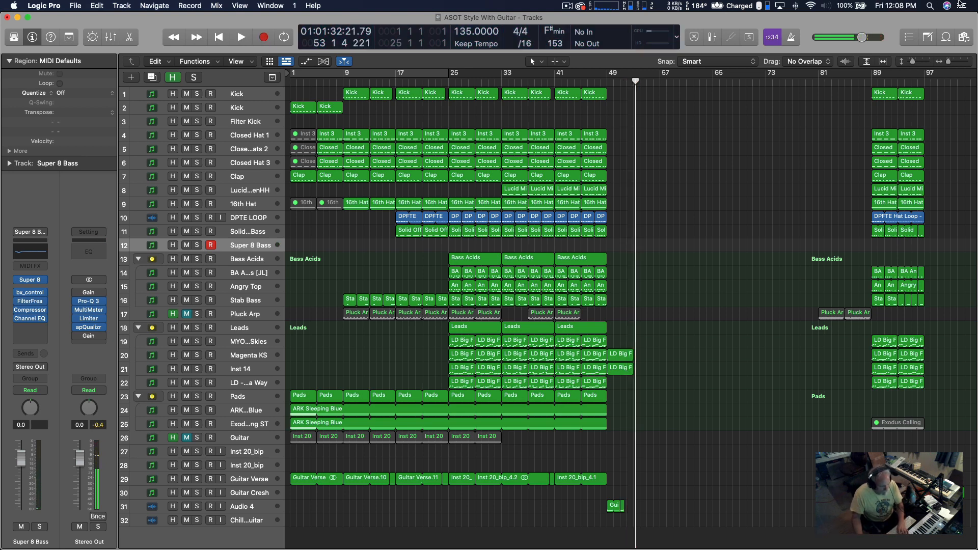
{"action": "left_click", "coordinate": [790, 41]}
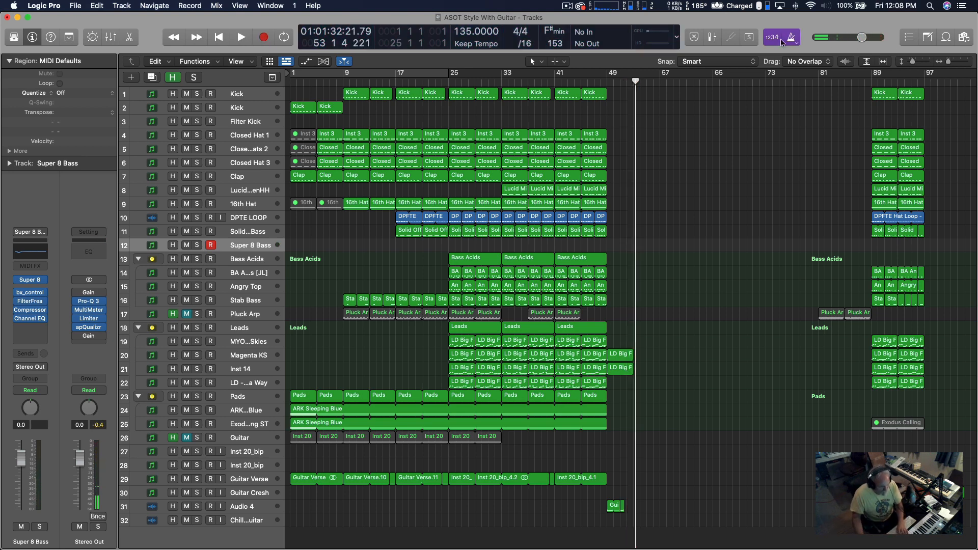
Step: Listen to the section from bar 89 and examine the played bass notes in the Stereo Out's apQualizr spectrum
{"action": "left_click", "coordinate": [634, 81]}
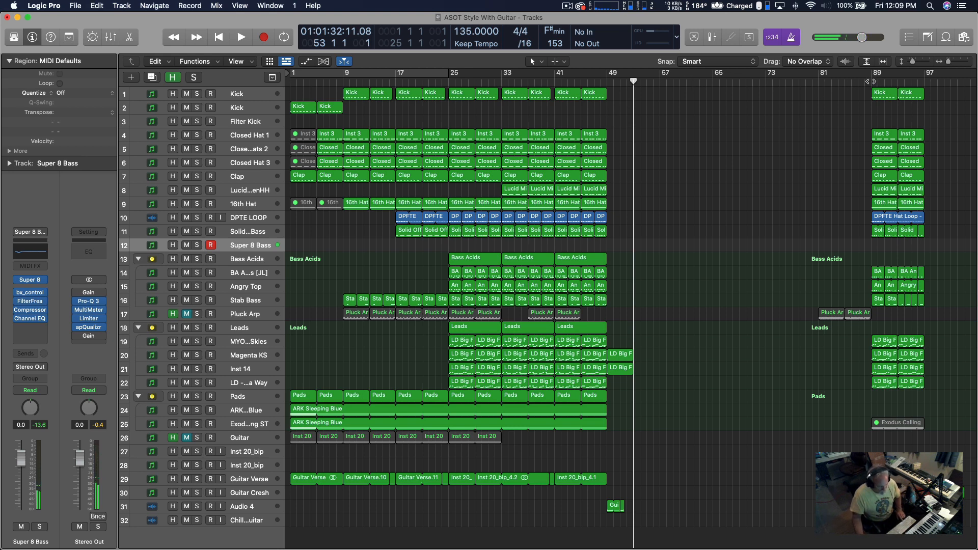
{"action": "left_click", "coordinate": [870, 81]}
{"action": "key", "text": "space"}
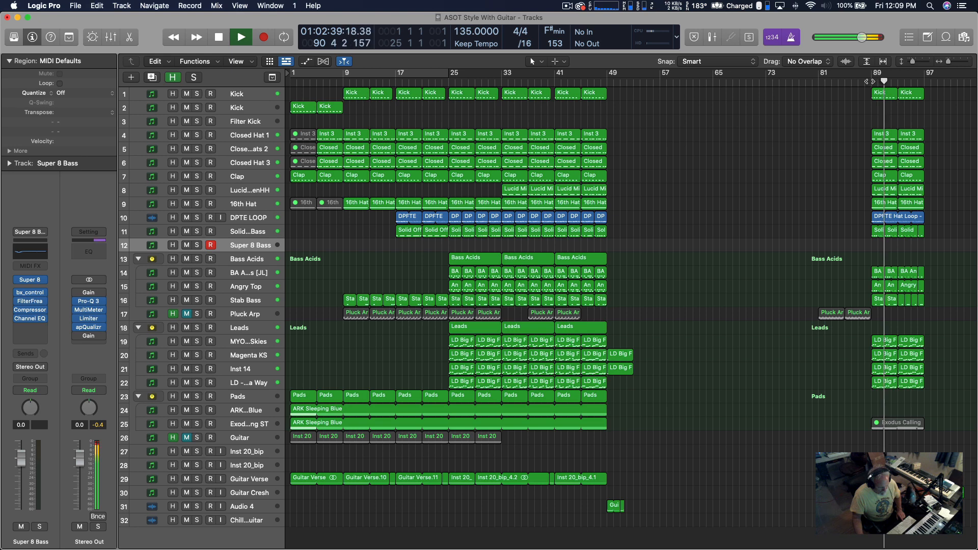
{"action": "key", "text": "space"}
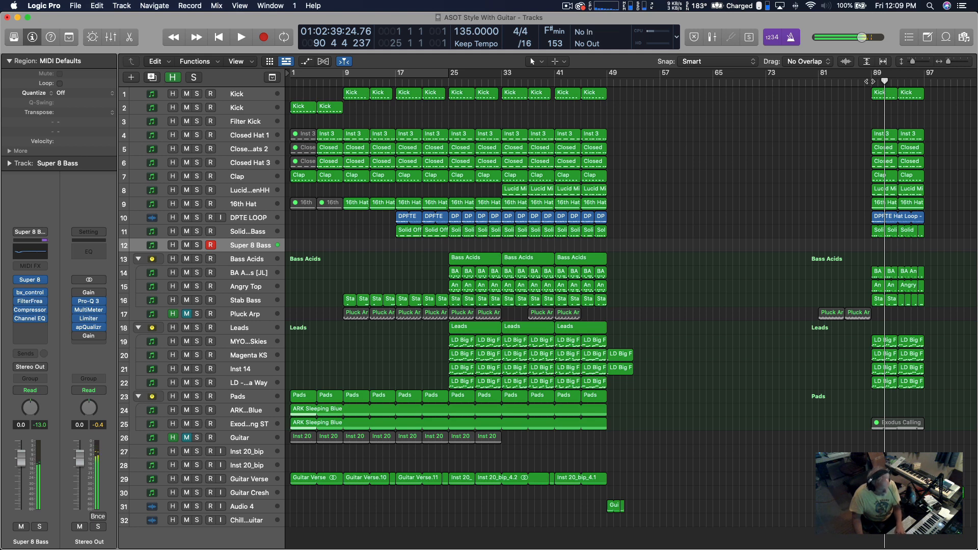
{"action": "left_click", "coordinate": [89, 327]}
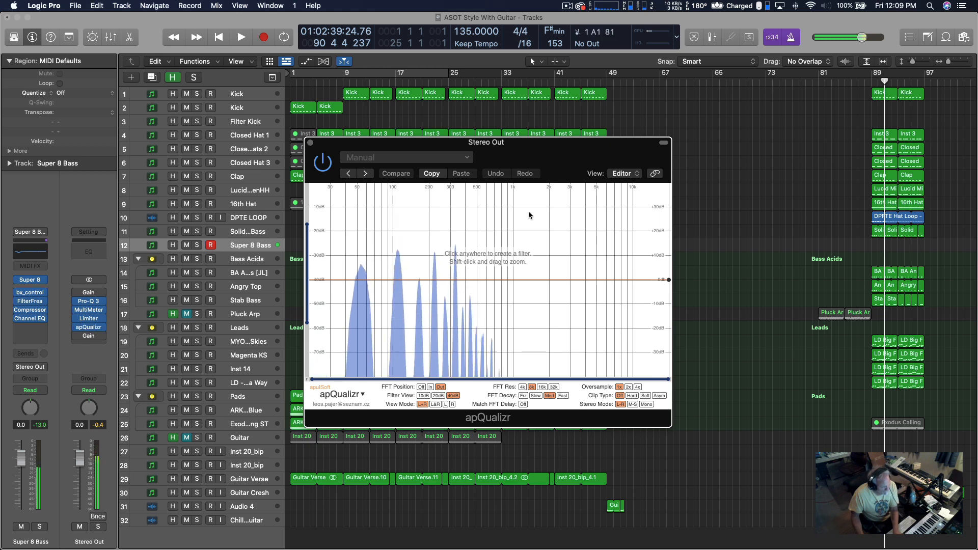
{"action": "left_click", "coordinate": [310, 143]}
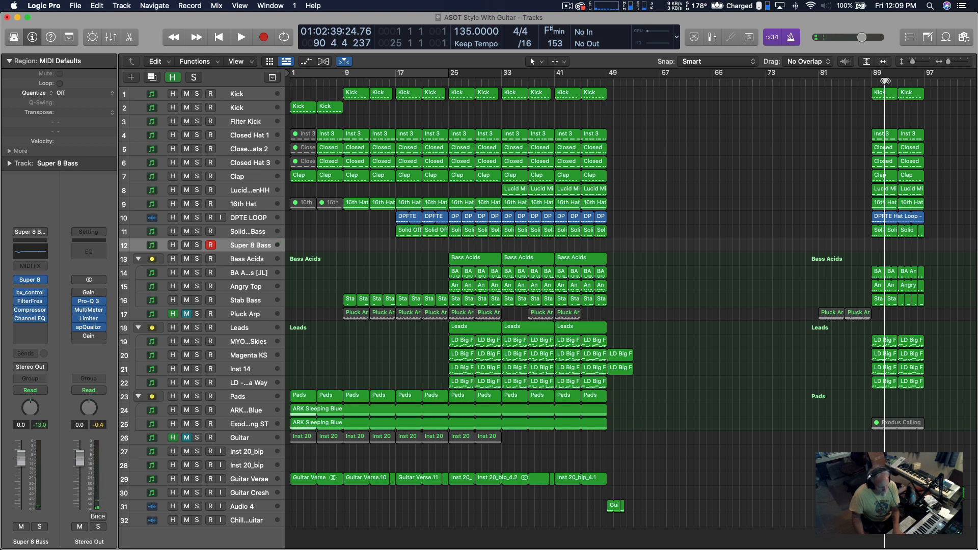
Step: Record an eight-bar line of four long notes on the Super 8 Bass track from bar 53 to bar 61
{"action": "left_click_drag", "start_coordinate": [886, 80], "coordinate": [633, 79]}
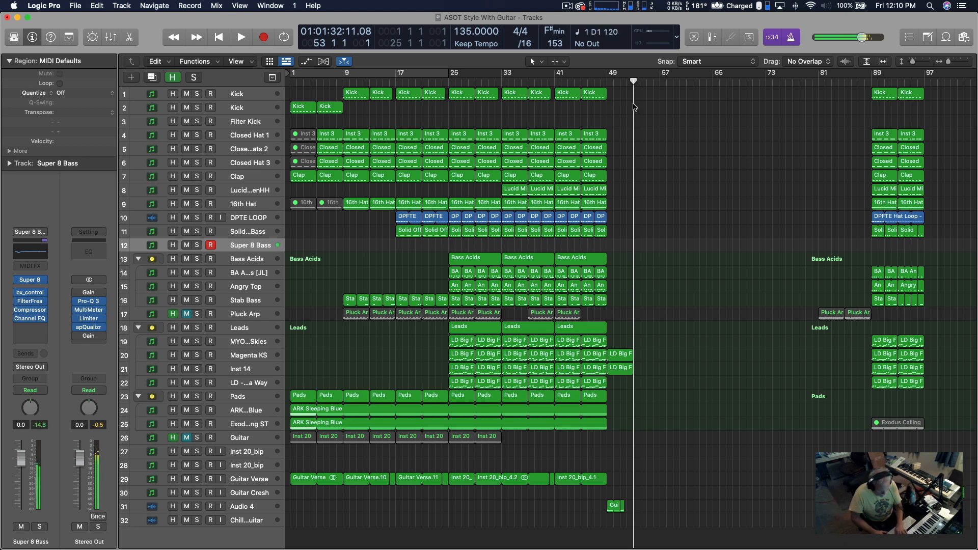
{"action": "key", "text": "r"}
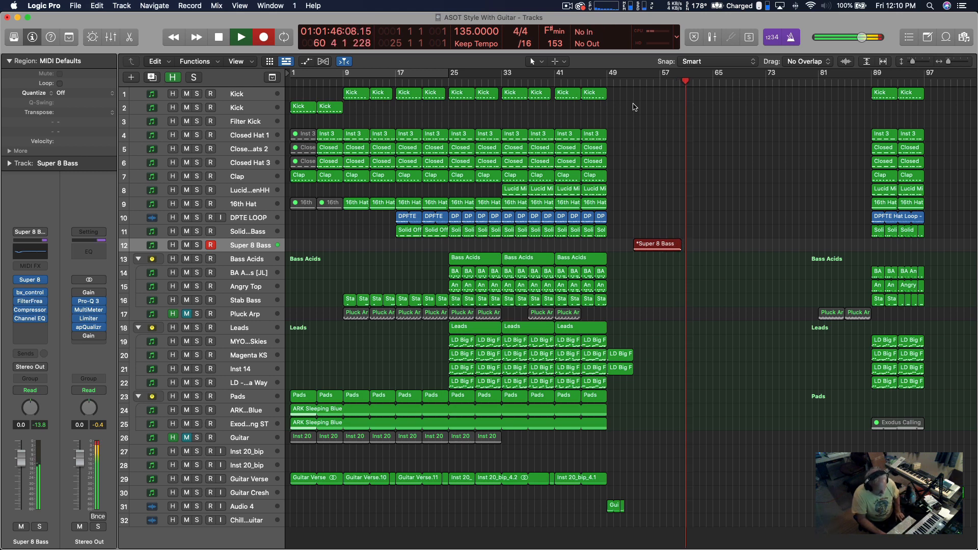
{"action": "key", "text": "space"}
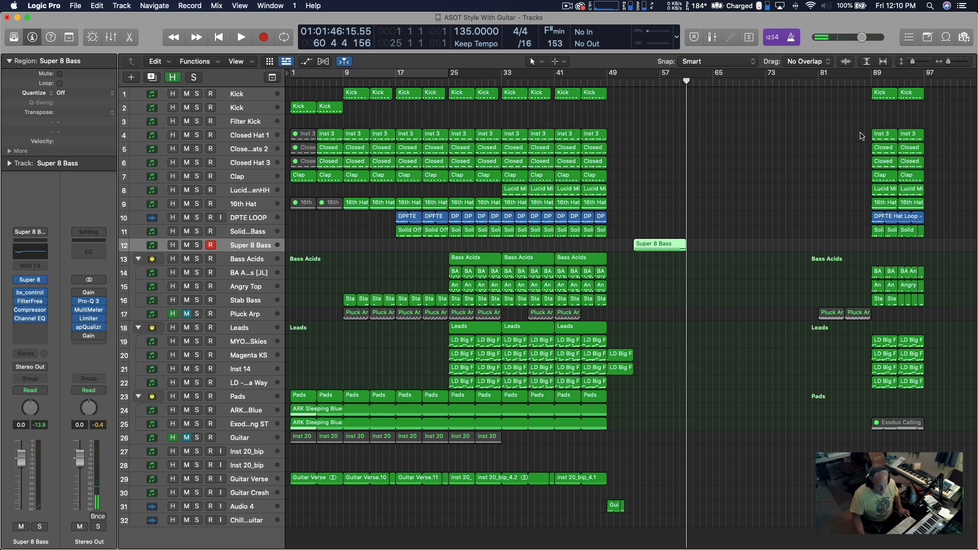
Step: In the piano roll, extend all four bass notes' starts back to the bar lines and trim their ends so the F#1 note stops at bar 60
{"action": "double_click", "coordinate": [654, 243]}
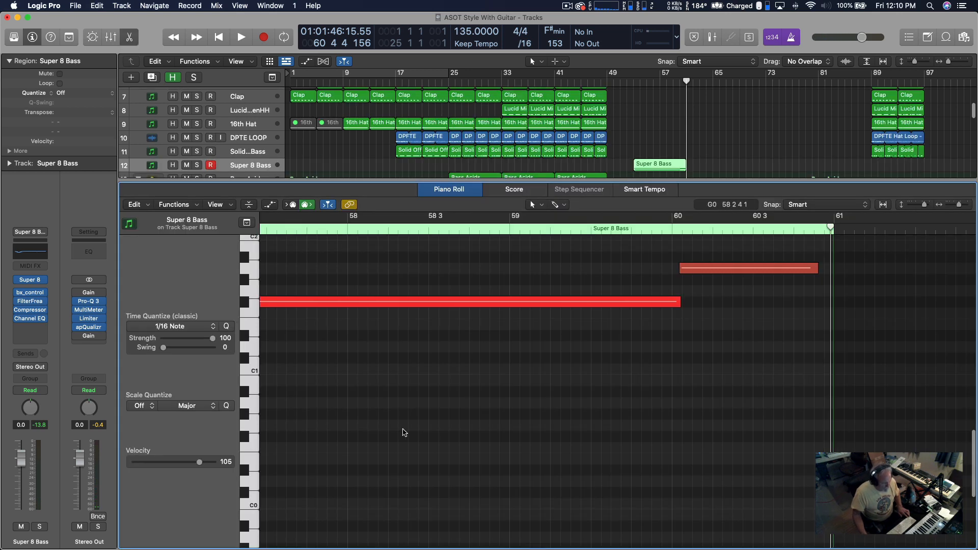
{"action": "key", "text": "z"}
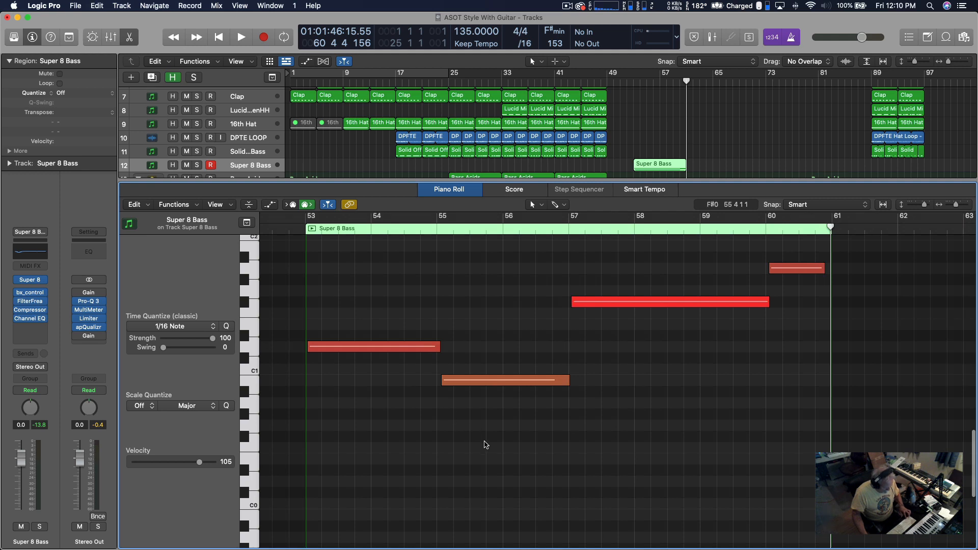
{"action": "key", "text": "super+a"}
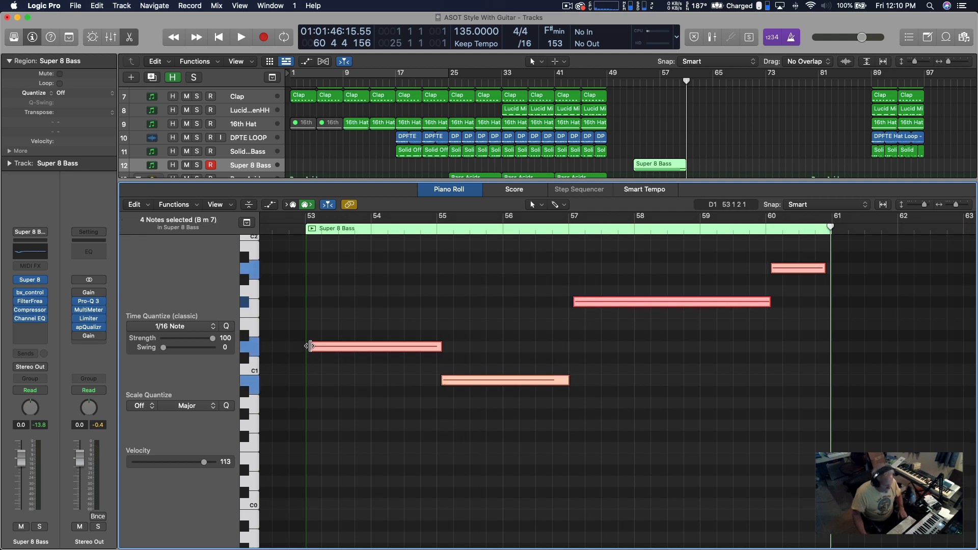
{"action": "left_click_drag", "start_coordinate": [310, 346], "coordinate": [307, 346]}
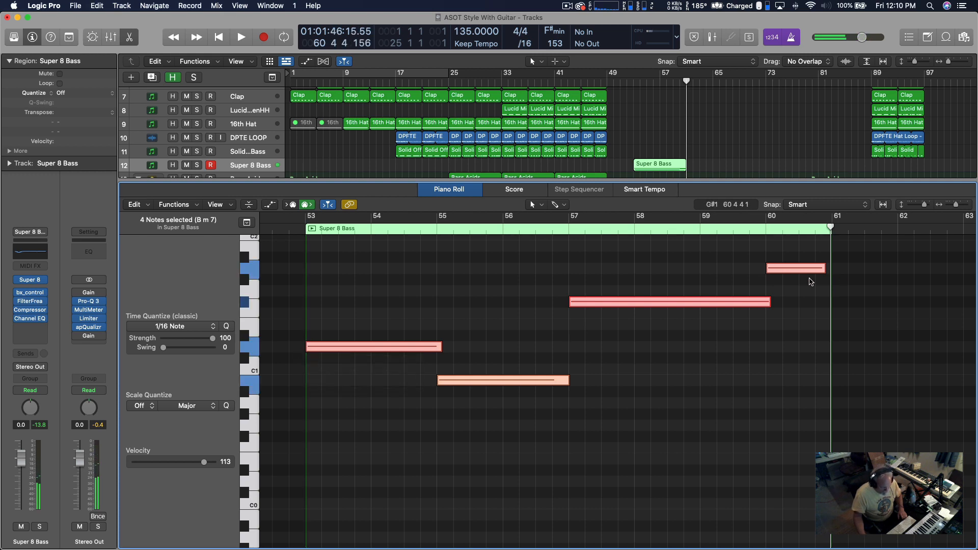
{"action": "left_click_drag", "start_coordinate": [768, 302], "coordinate": [764, 305]}
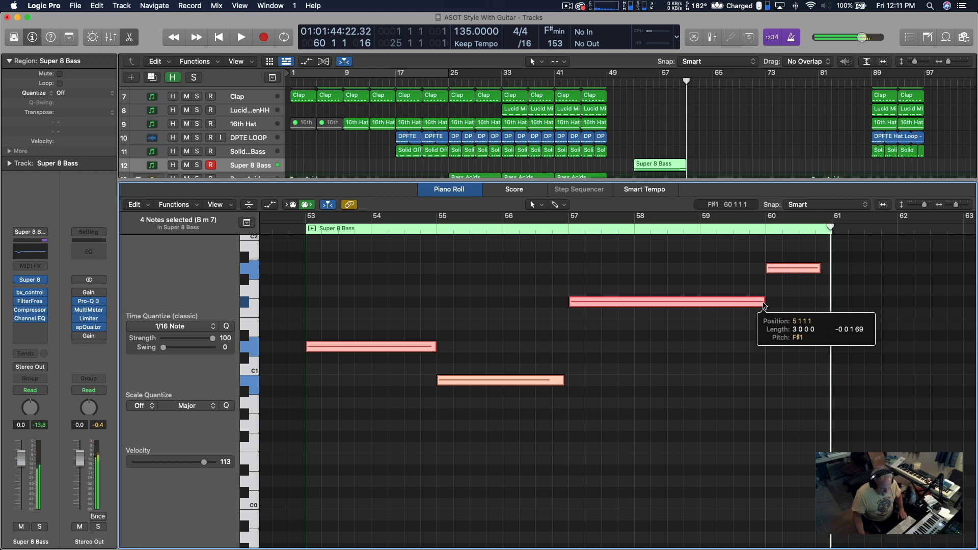
Step: Lengthen the B0 note to end at bar 57 and the final A1 note to end near bar 61
{"action": "left_click", "coordinate": [558, 426]}
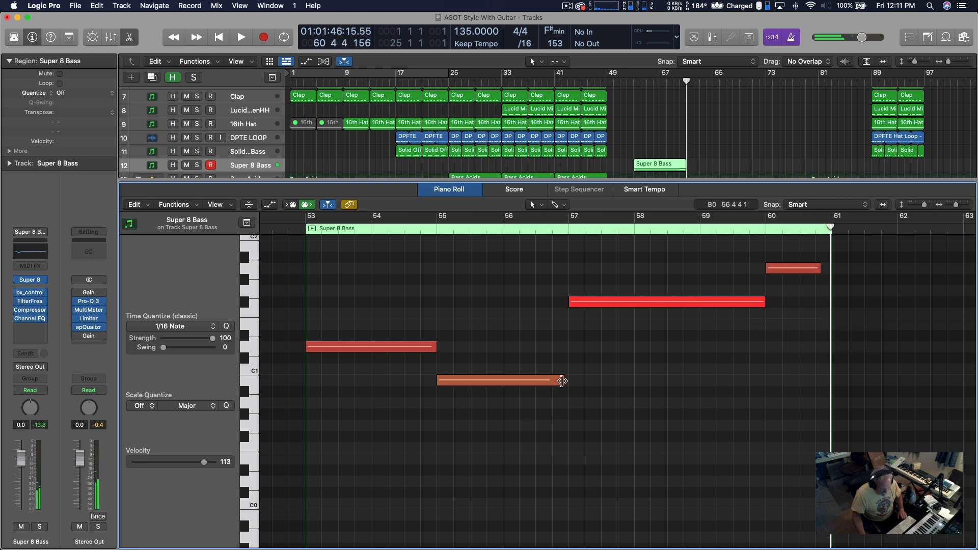
{"action": "left_click_drag", "start_coordinate": [561, 381], "coordinate": [568, 381]}
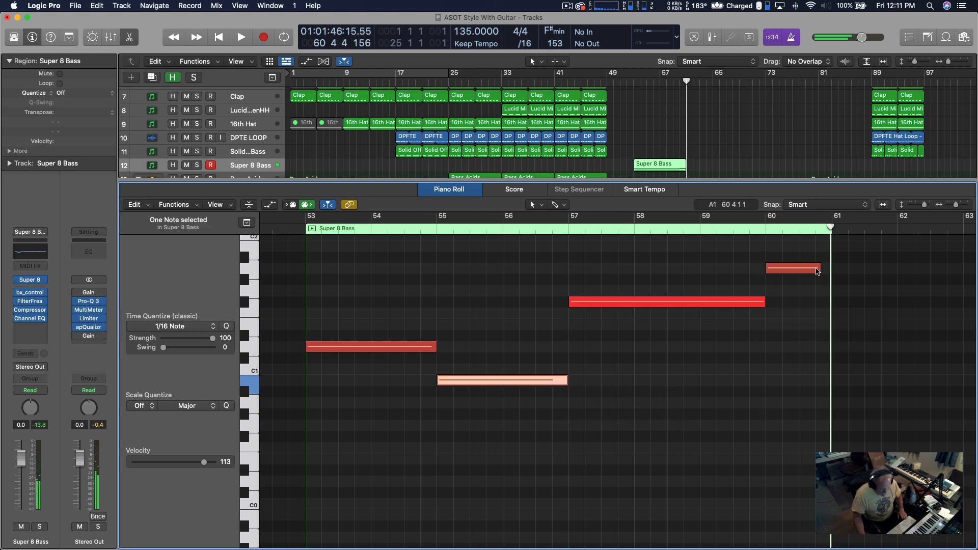
{"action": "left_click_drag", "start_coordinate": [817, 269], "coordinate": [828, 269]}
Step: Play from bar 49 into the new bass region, close the piano roll, and replay the passage with the metronome click off
{"action": "left_click", "coordinate": [607, 80]}
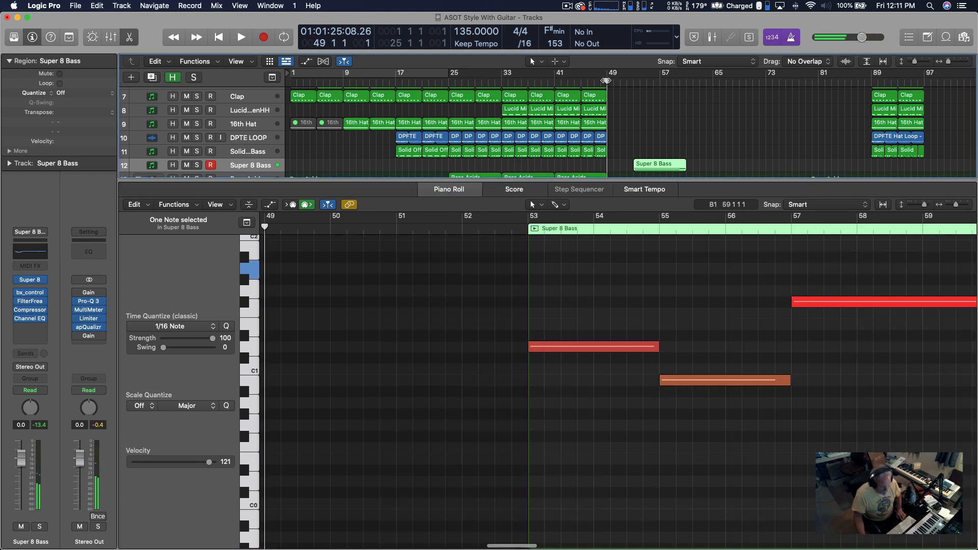
{"action": "key", "text": "space"}
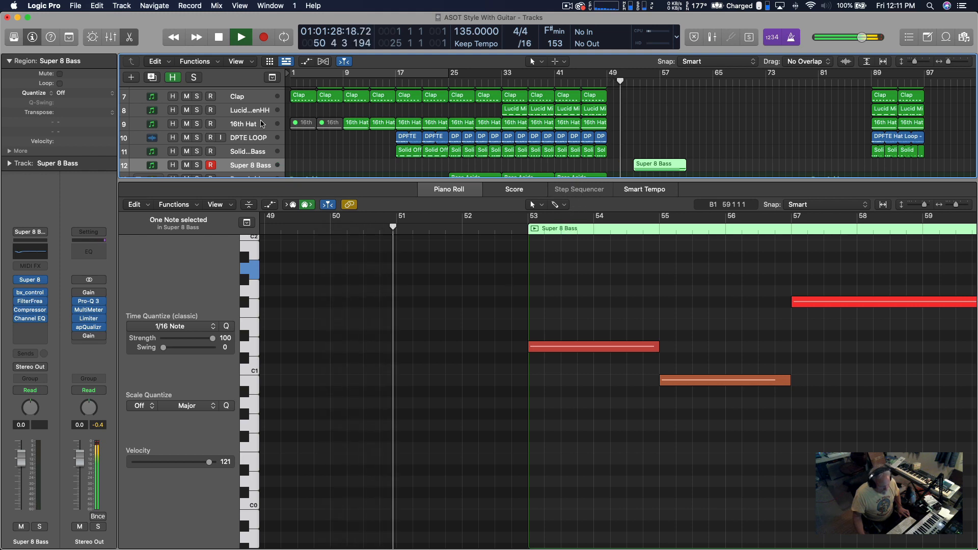
{"action": "key", "text": "e"}
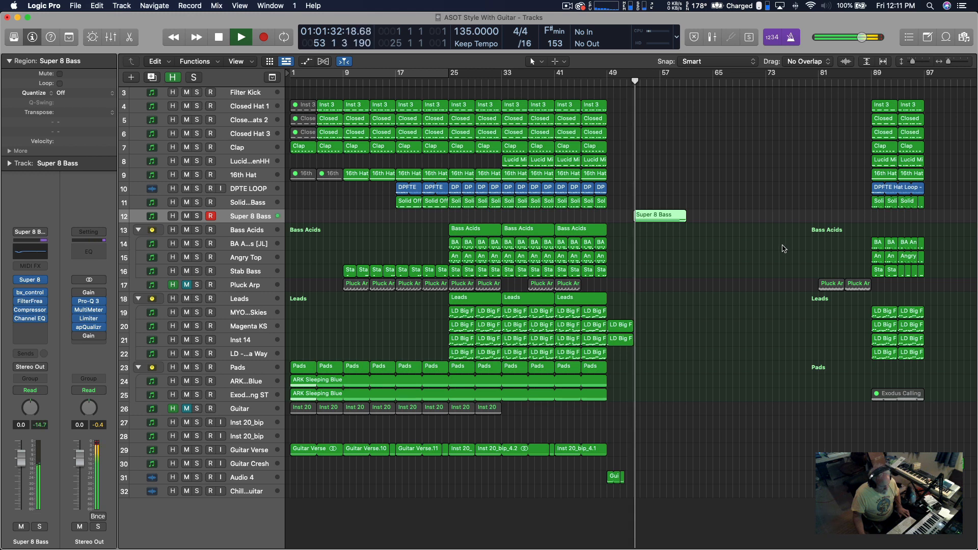
{"action": "key", "text": "space"}
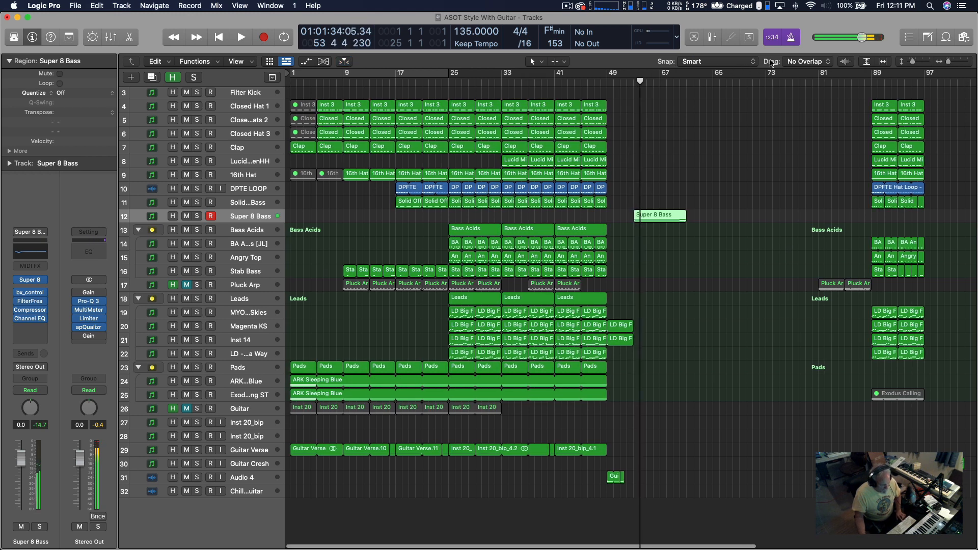
{"action": "left_click", "coordinate": [609, 86]}
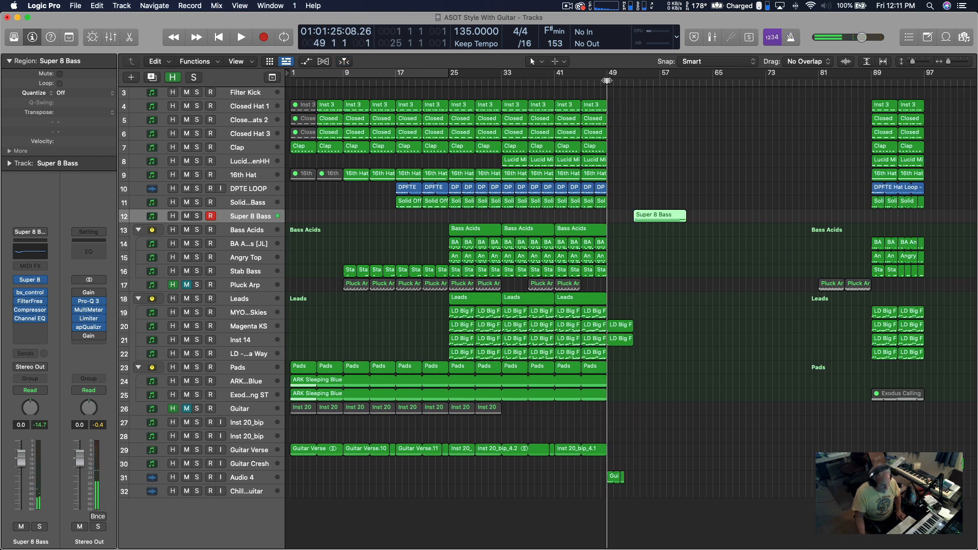
{"action": "key", "text": "space"}
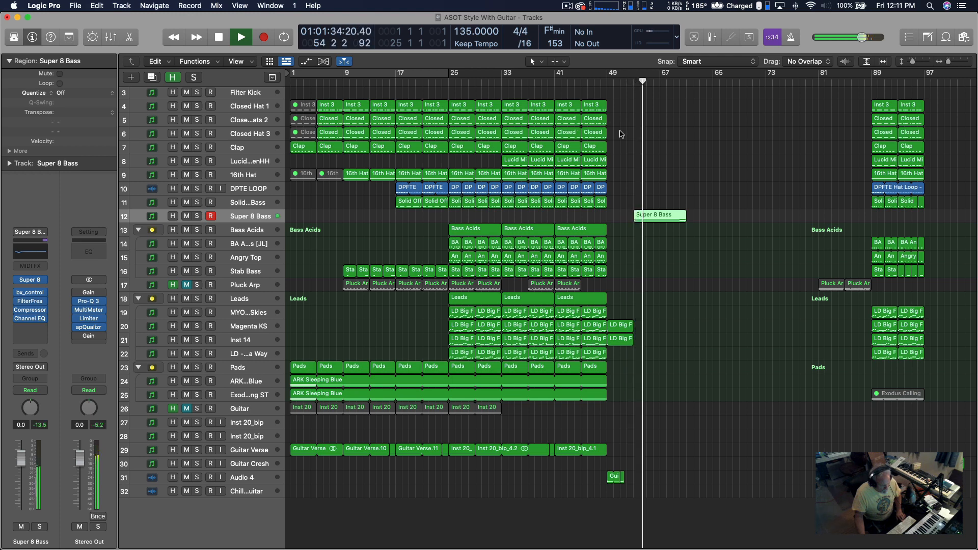
Step: Lower the FilterFreak frequency on the Super 8 Bass track and listen to the bass passage from bar 49
{"action": "key", "text": "space"}
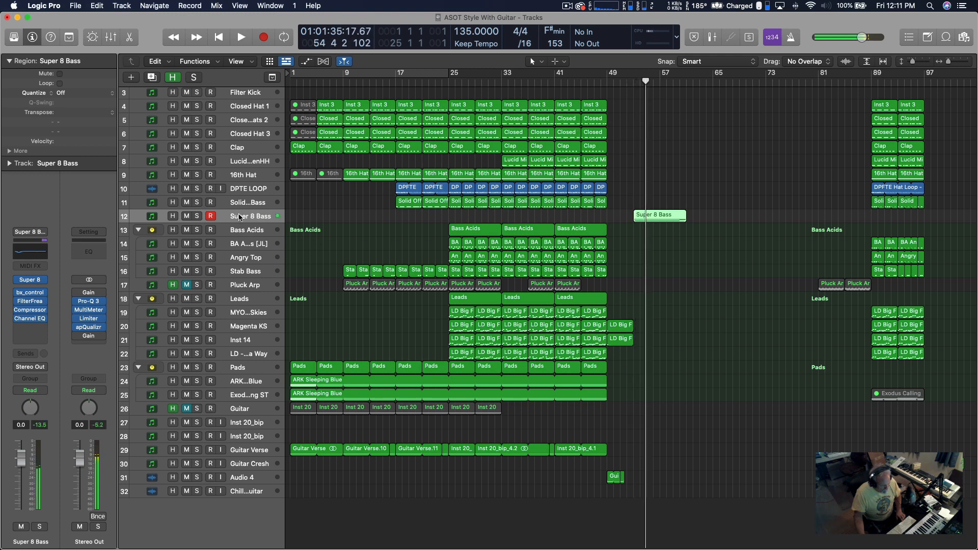
{"action": "left_click", "coordinate": [30, 301]}
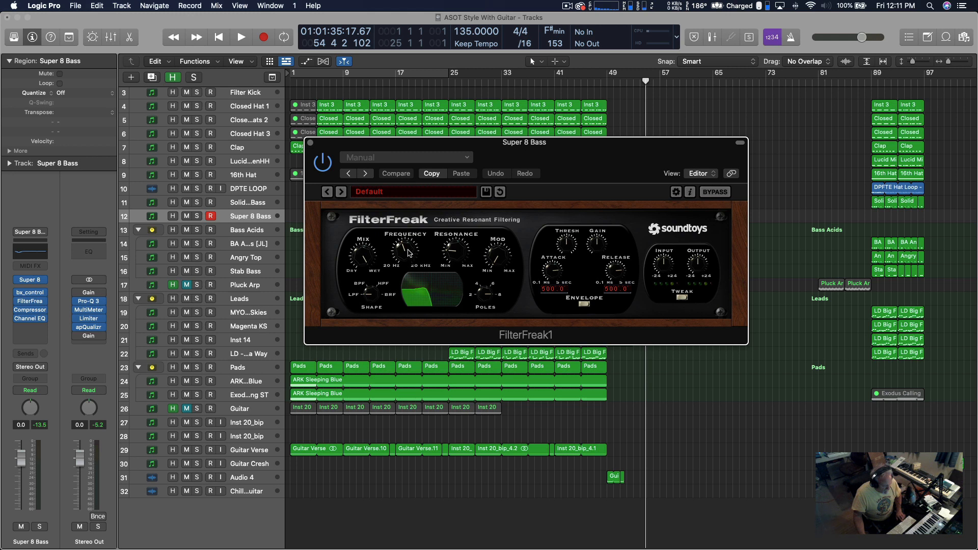
{"action": "left_click_drag", "start_coordinate": [408, 253], "coordinate": [402, 250]}
{"action": "left_click", "coordinate": [614, 84]}
{"action": "key", "text": "space"}
{"action": "left_click", "coordinate": [310, 144]}
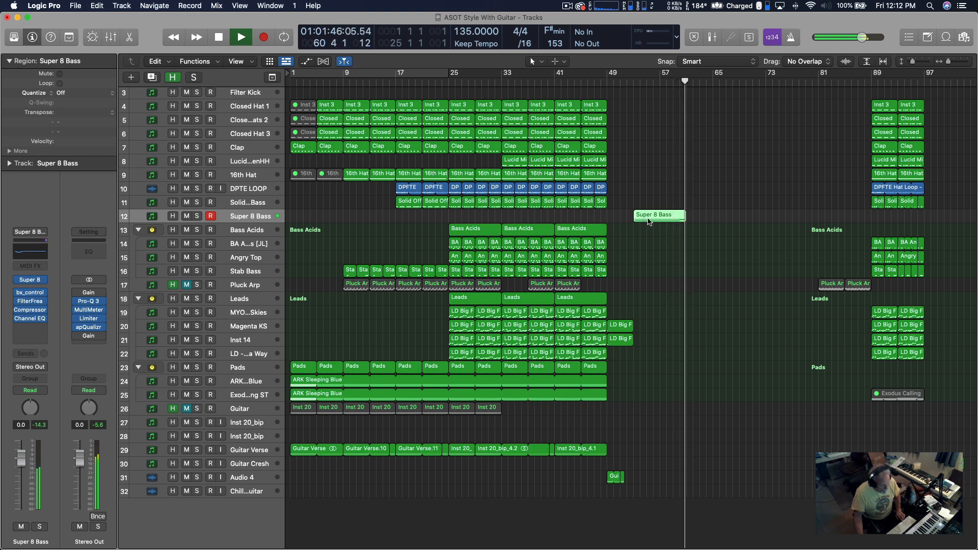
{"action": "key", "text": "space"}
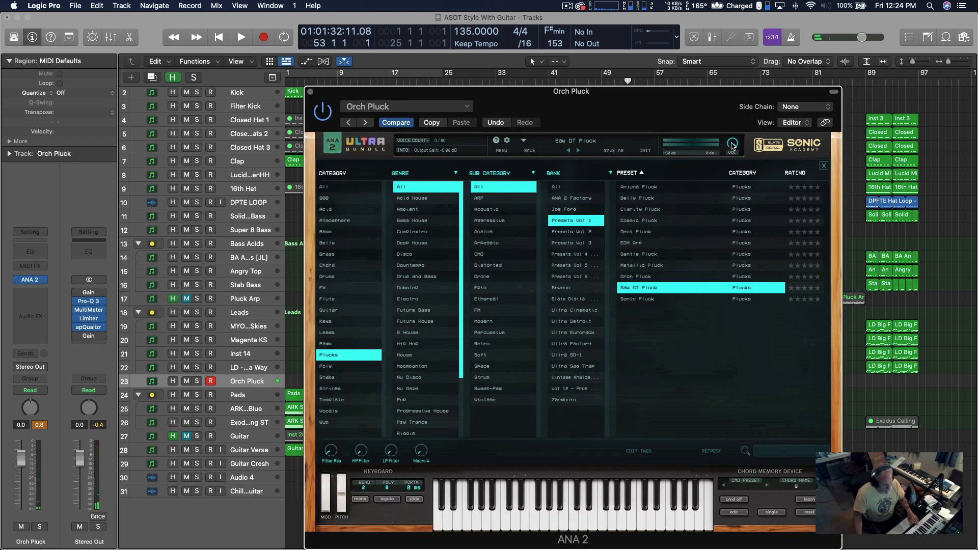
Step: Turn down the ANA 2 output volume on the Orch Pluck track to about -23.9 dB and close the synth
{"action": "left_click_drag", "start_coordinate": [732, 146], "coordinate": [731, 150]}
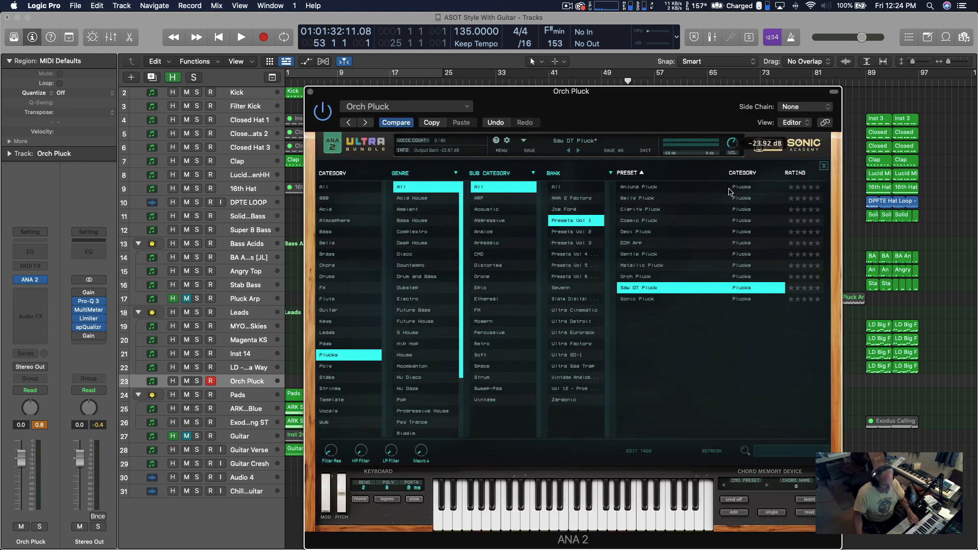
{"action": "left_click", "coordinate": [310, 91]}
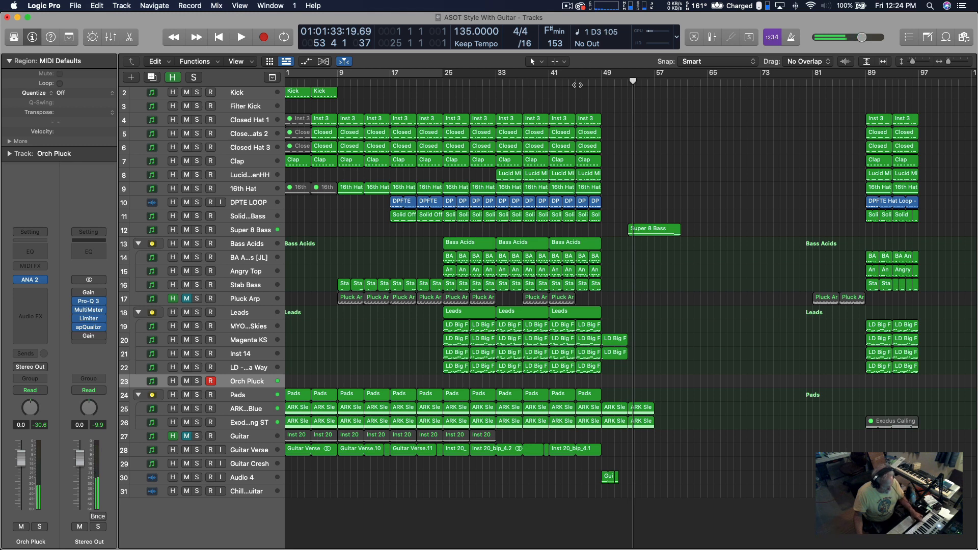
{"action": "key", "text": "space"}
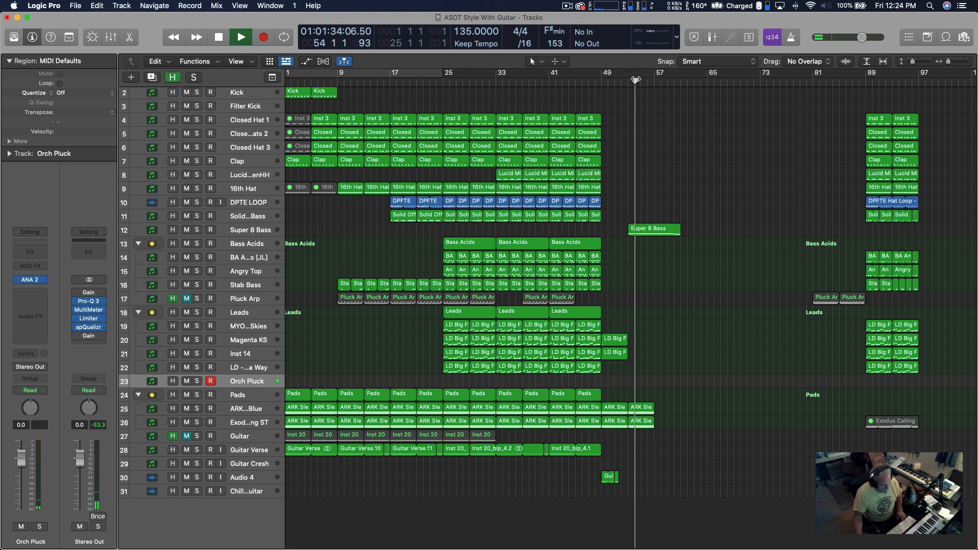
Step: Record a two-bar plucked phrase on the Orch Pluck track starting at bar 53
{"action": "left_click", "coordinate": [629, 82]}
{"action": "key", "text": "space"}
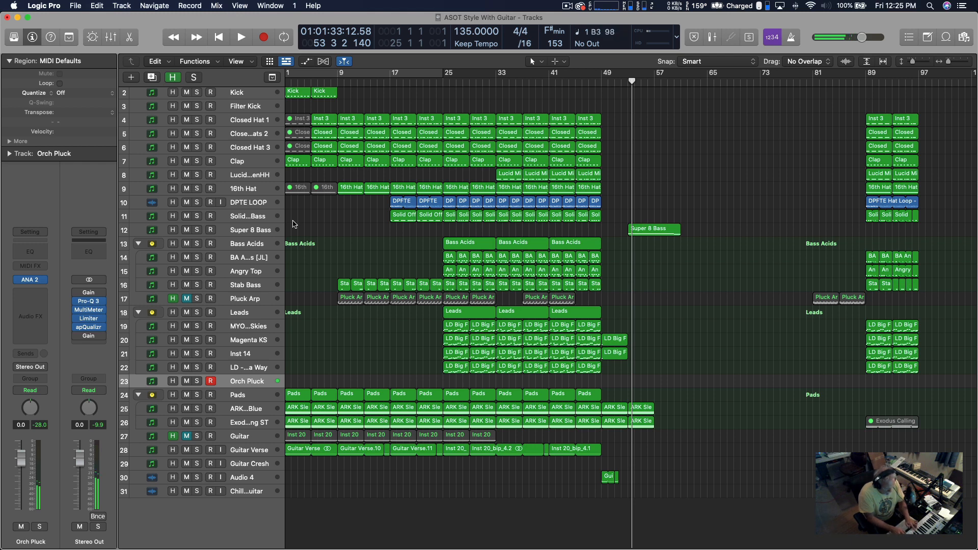
{"action": "key", "text": "r"}
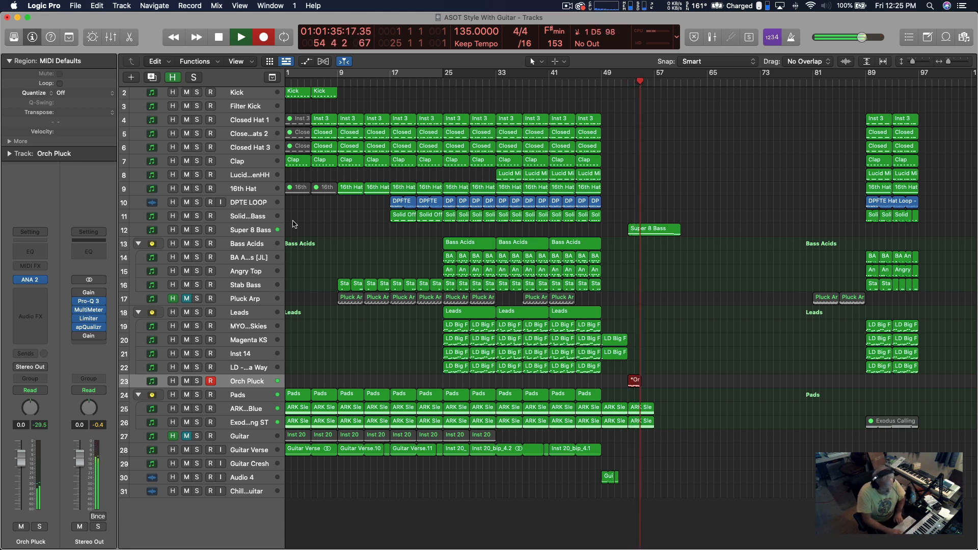
{"action": "key", "text": "space"}
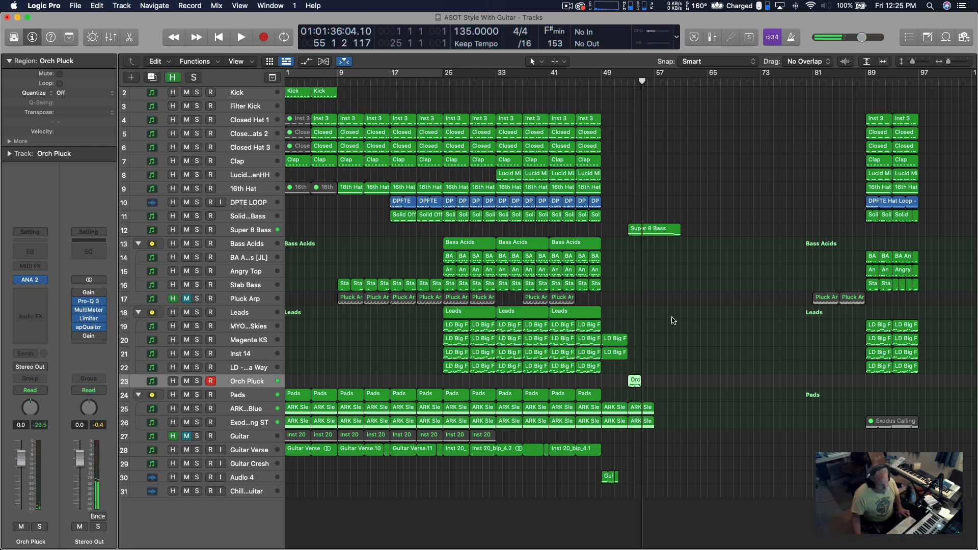
Step: Open the recorded Orch Pluck region in the piano roll and listen to it cycling over bars 53 to 55
{"action": "key", "text": "z"}
{"action": "key", "text": "p"}
{"action": "key", "text": "super+u"}
{"action": "key", "text": "space"}
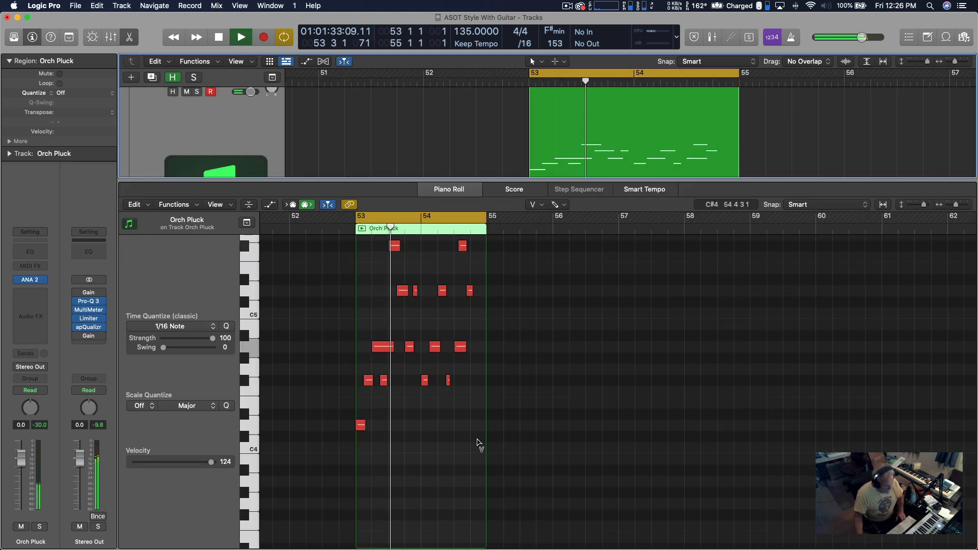
{"action": "scroll", "coordinate": [478, 443], "scroll_direction": "up", "scroll_amount": 2}
{"action": "key", "text": "space"}
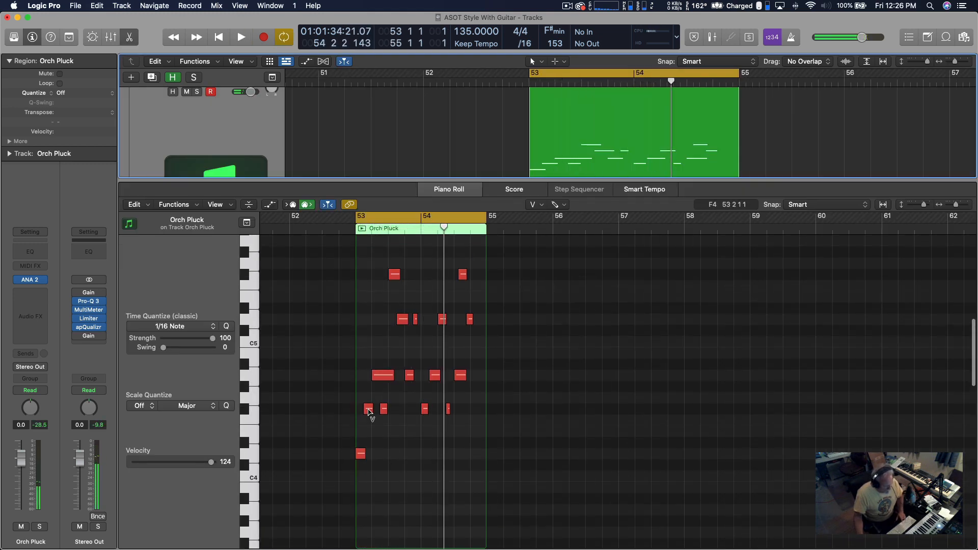
{"action": "left_click", "coordinate": [356, 399]}
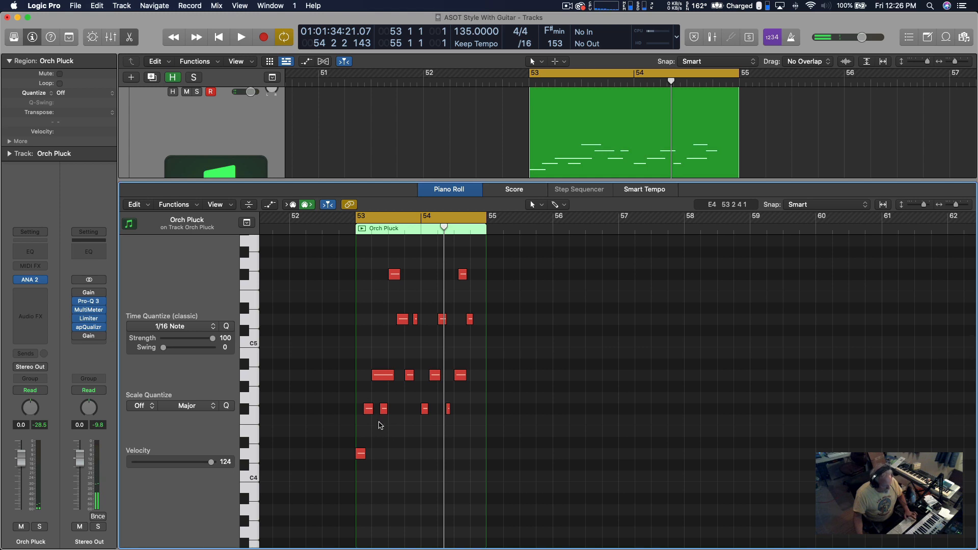
Step: Trim the opening F#4 note of the pluck region to an eighth-note length
{"action": "scroll", "coordinate": [563, 109], "scroll_direction": "up", "scroll_amount": 5}
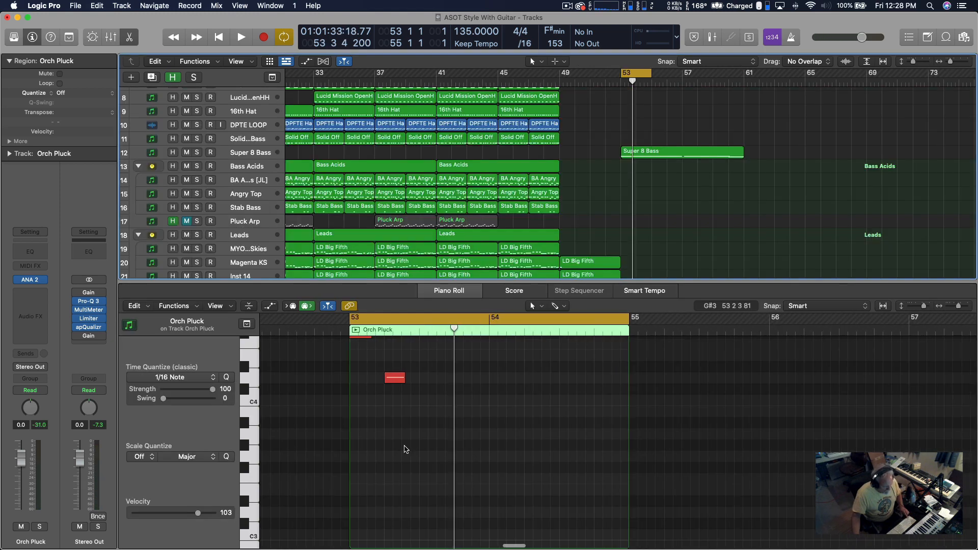
{"action": "scroll", "coordinate": [392, 405], "scroll_direction": "up", "scroll_amount": 2}
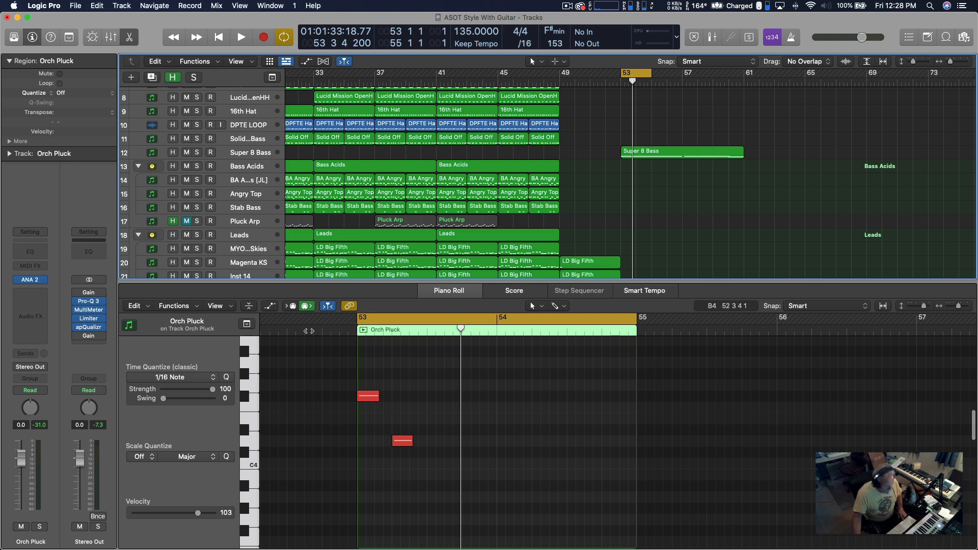
{"action": "left_click", "coordinate": [407, 403]}
{"action": "key", "text": "space"}
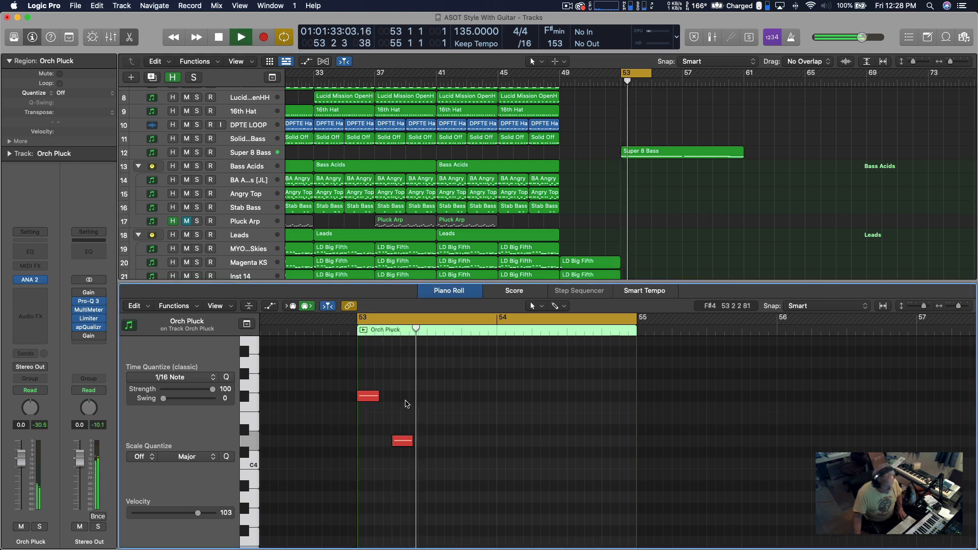
{"action": "key", "text": "space"}
{"action": "left_click_drag", "start_coordinate": [376, 400], "coordinate": [370, 400]}
Step: Arrange consecutive eighth notes D4, A4 and D4 after the opening F#4 in bar 53, and play them back
{"action": "left_click", "coordinate": [402, 441]}
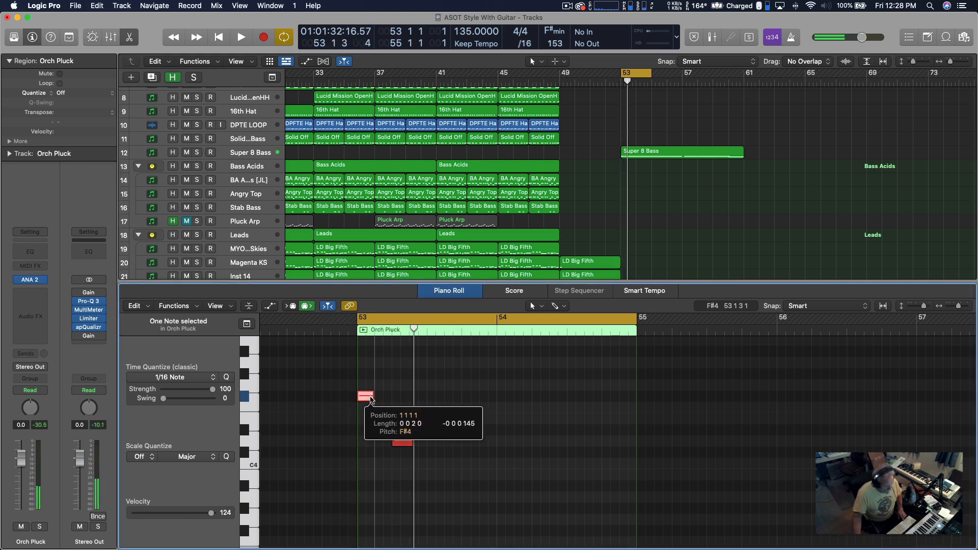
{"action": "mouse_move", "coordinate": [403, 442]}
{"action": "left_mouse_down"}
{"action": "mouse_move", "coordinate": [385, 442]}
{"action": "mouse_move", "coordinate": [397, 367]}
{"action": "mouse_move", "coordinate": [413, 486]}
{"action": "mouse_move", "coordinate": [417, 443]}
{"action": "left_mouse_up"}
{"action": "scroll", "coordinate": [384, 434], "scroll_direction": "up", "scroll_amount": 1}
{"action": "key", "text": "space"}
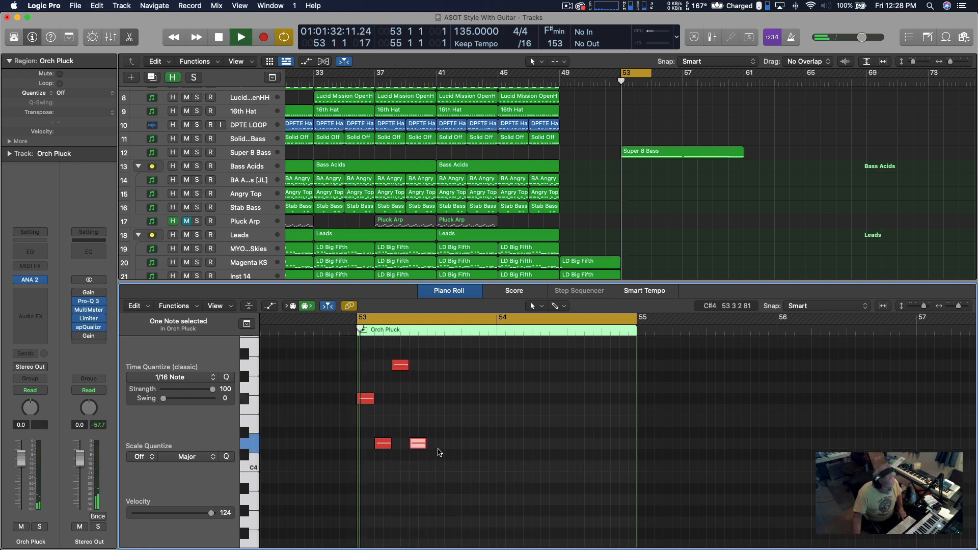
{"action": "key", "text": "space"}
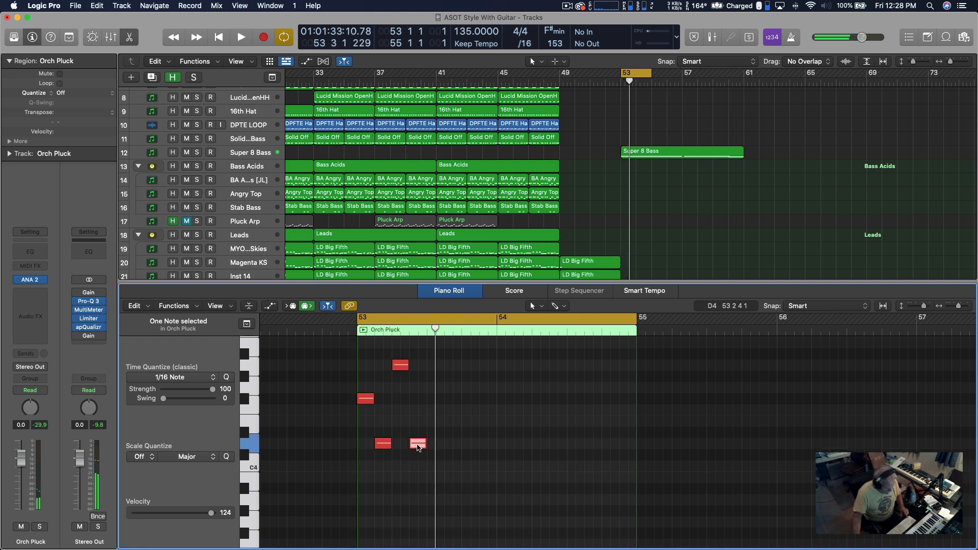
Step: Copy the last D4 note to C#5 on beat 3 of bar 53 and play the pattern
{"action": "left_click_drag", "start_coordinate": [417, 447], "coordinate": [437, 398]}
{"action": "key", "text": "space"}
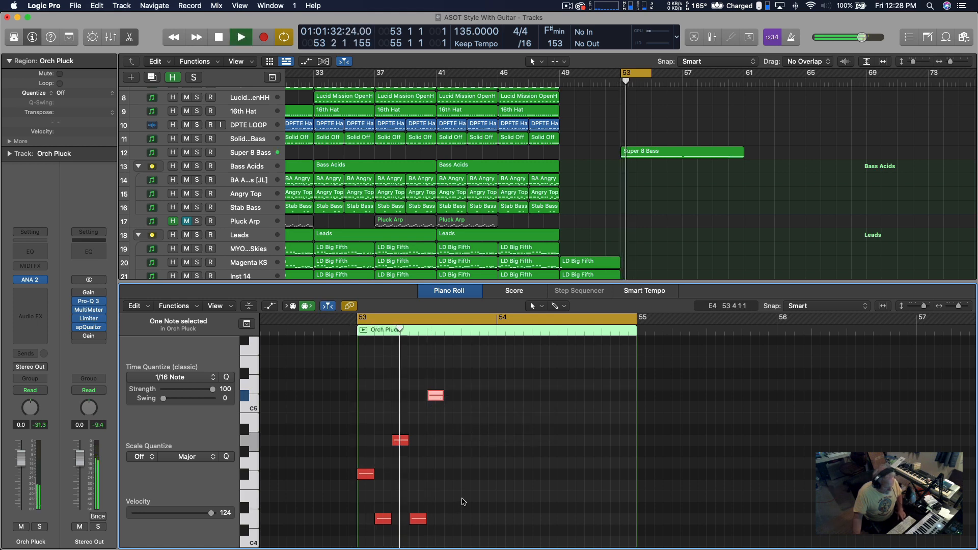
{"action": "key", "text": "space"}
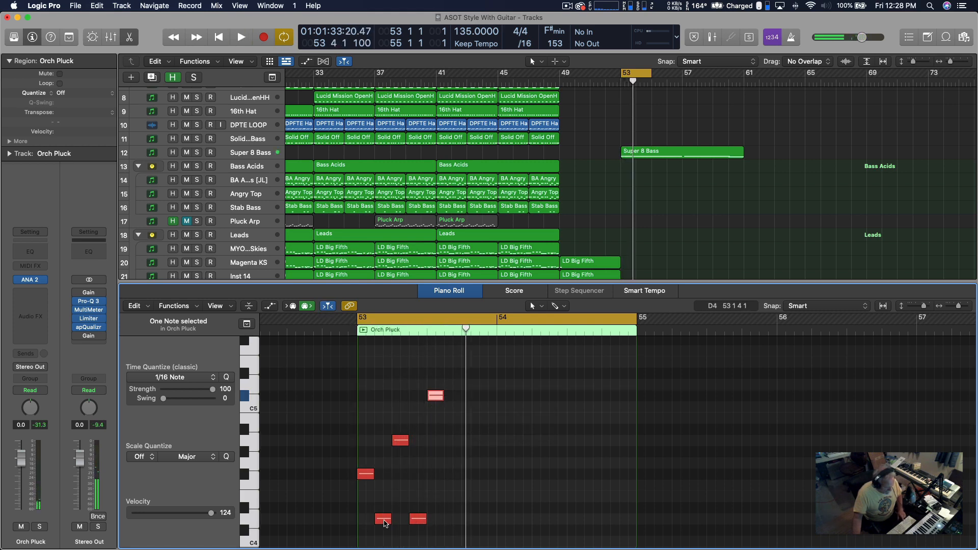
Step: Fill the rest of bar 53 with copied eighth notes D4, A4 and F#4, and play the pattern
{"action": "left_click", "coordinate": [384, 522]}
{"action": "left_click", "coordinate": [418, 520]}
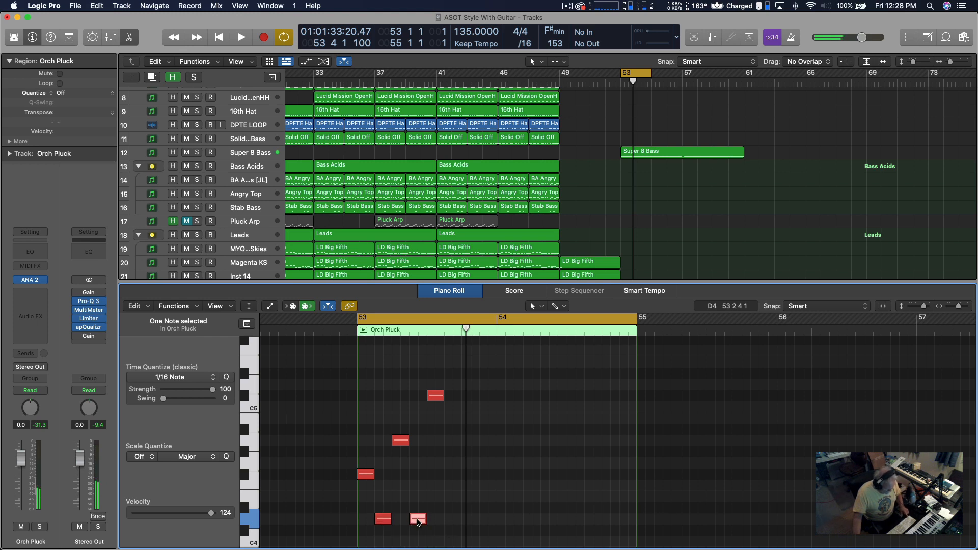
{"action": "left_click_drag", "start_coordinate": [421, 523], "coordinate": [469, 438]}
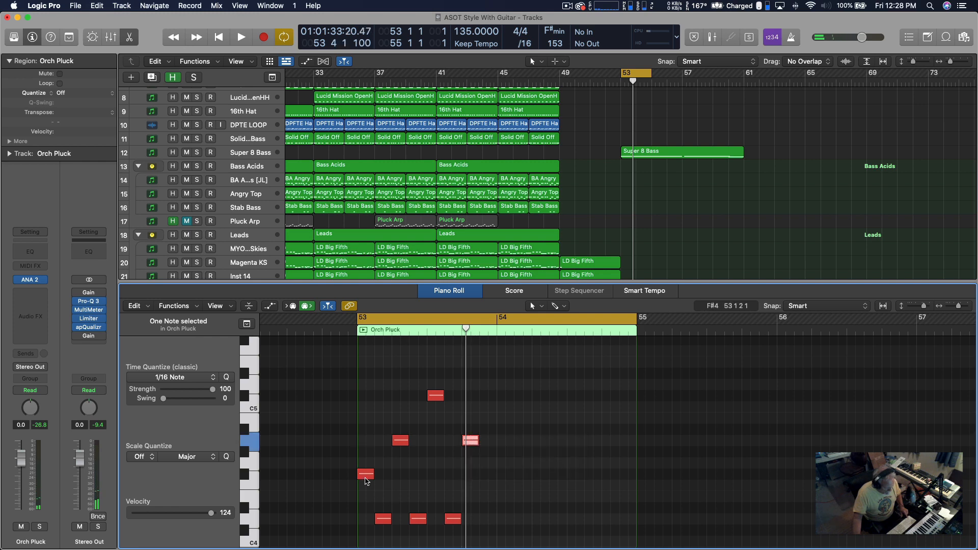
{"action": "left_click_drag", "start_coordinate": [366, 478], "coordinate": [490, 478]}
{"action": "key", "text": "space"}
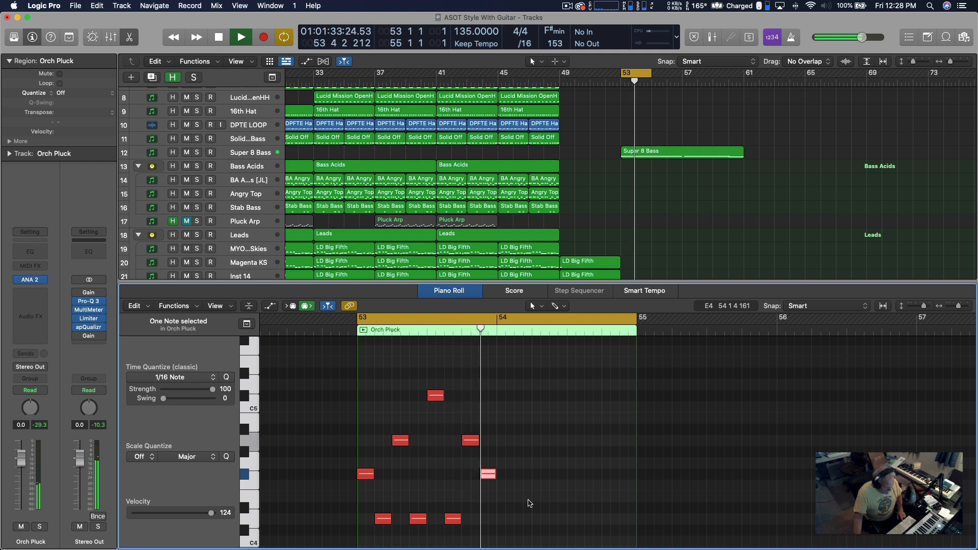
{"action": "key", "text": "space"}
Step: Lower the final F#4 note of bar 53 to D4 and play the loop again
{"action": "left_click_drag", "start_coordinate": [486, 478], "coordinate": [487, 522]}
{"action": "key", "text": "space"}
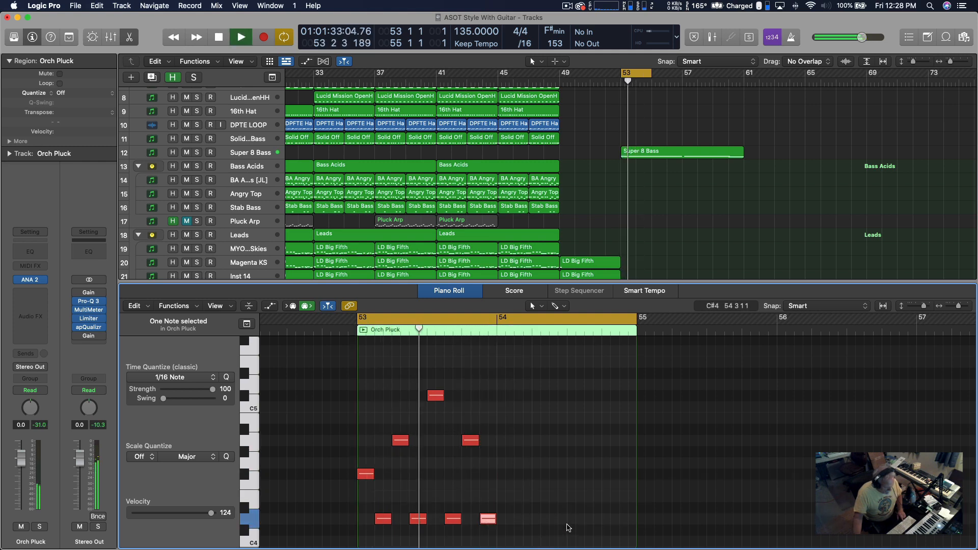
{"action": "key", "text": "space"}
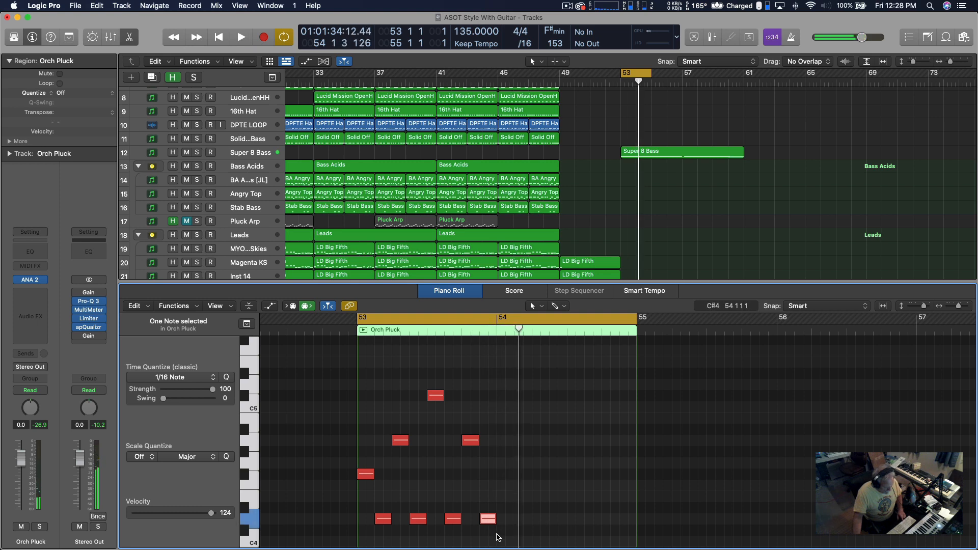
Step: Try to repeat the eight-note pluck pattern from bar 54 with the Repeat Regions/Cells/Events command
{"action": "left_click_drag", "start_coordinate": [495, 537], "coordinate": [359, 368]}
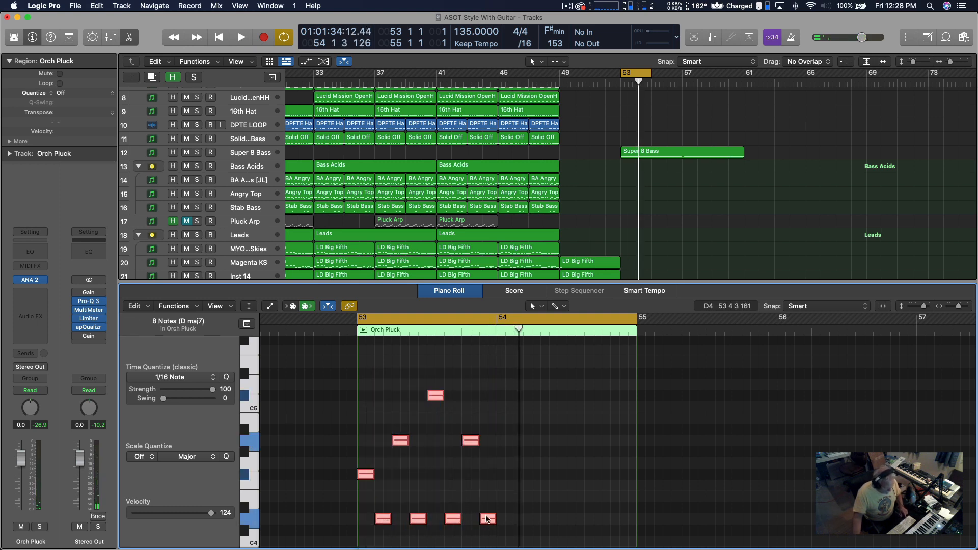
{"action": "left_click", "coordinate": [518, 503]}
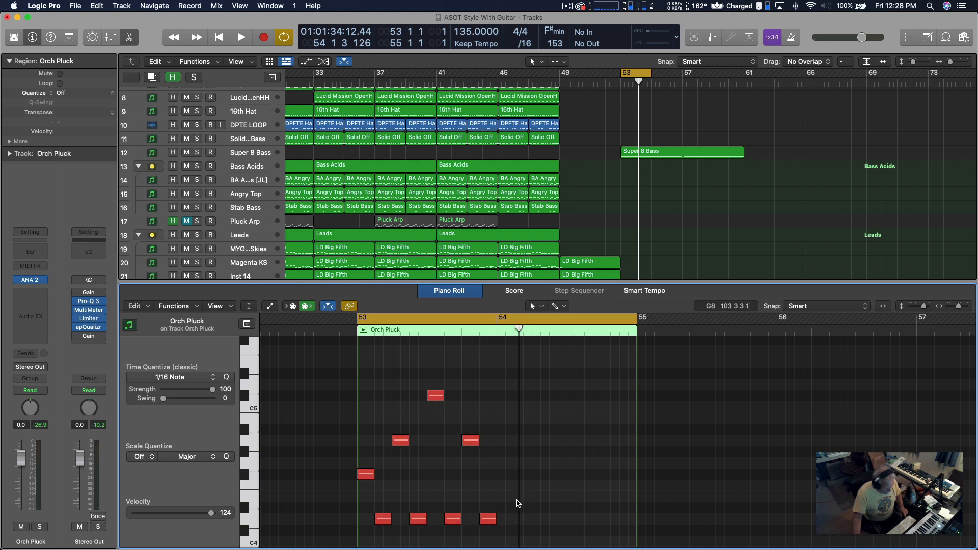
{"action": "left_click_drag", "start_coordinate": [518, 332], "coordinate": [494, 332]}
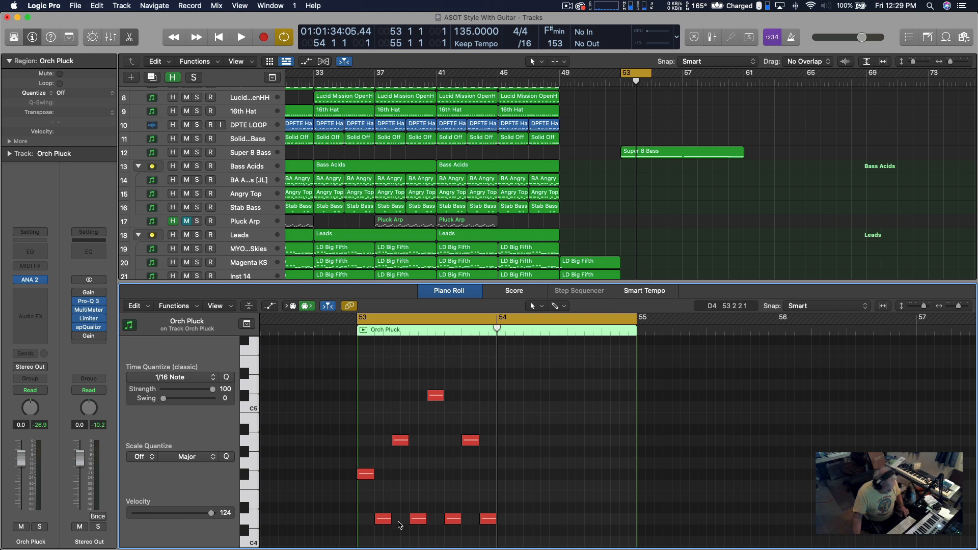
{"action": "key", "text": "super+r"}
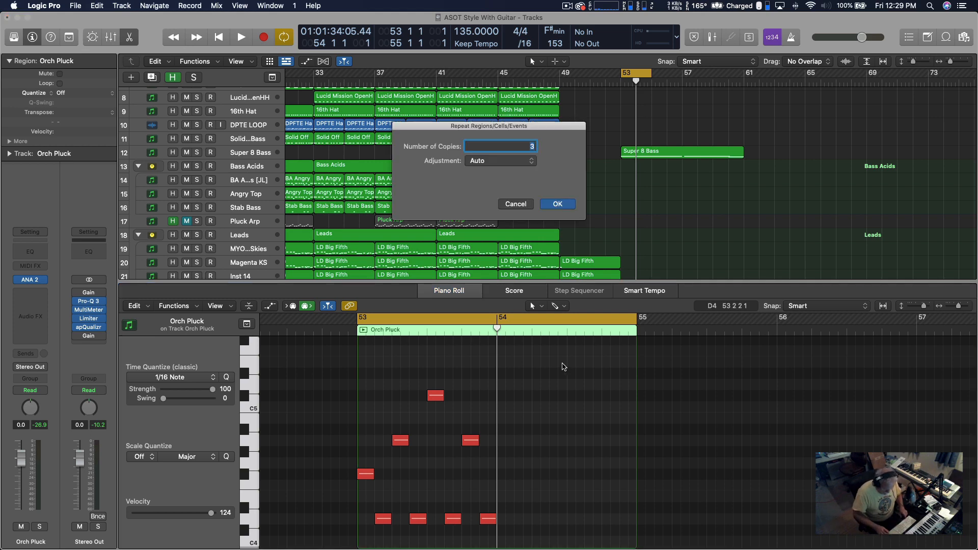
{"action": "key", "text": "Return"}
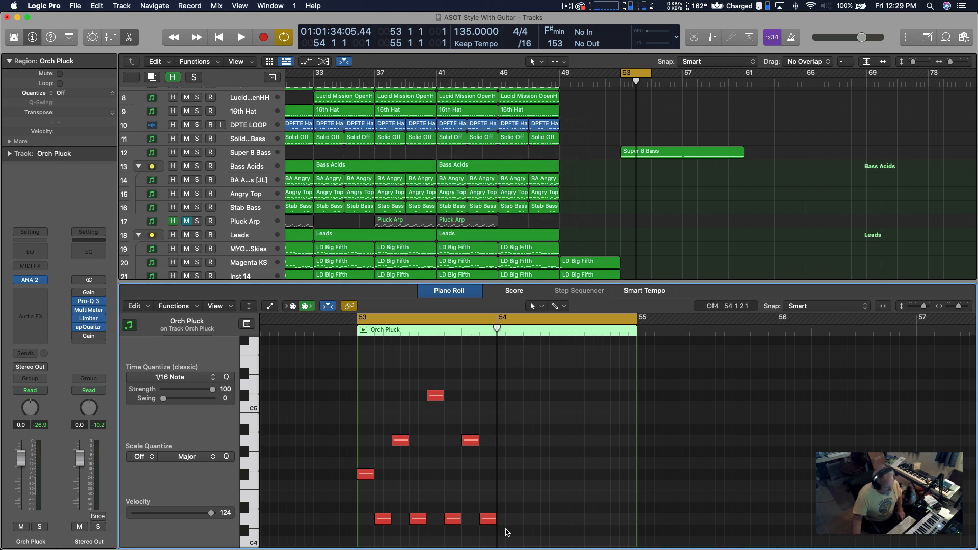
Step: Copy all eight pluck notes from bar 53 to the start of bar 54 and play the two-bar loop
{"action": "left_click_drag", "start_coordinate": [506, 531], "coordinate": [362, 372]}
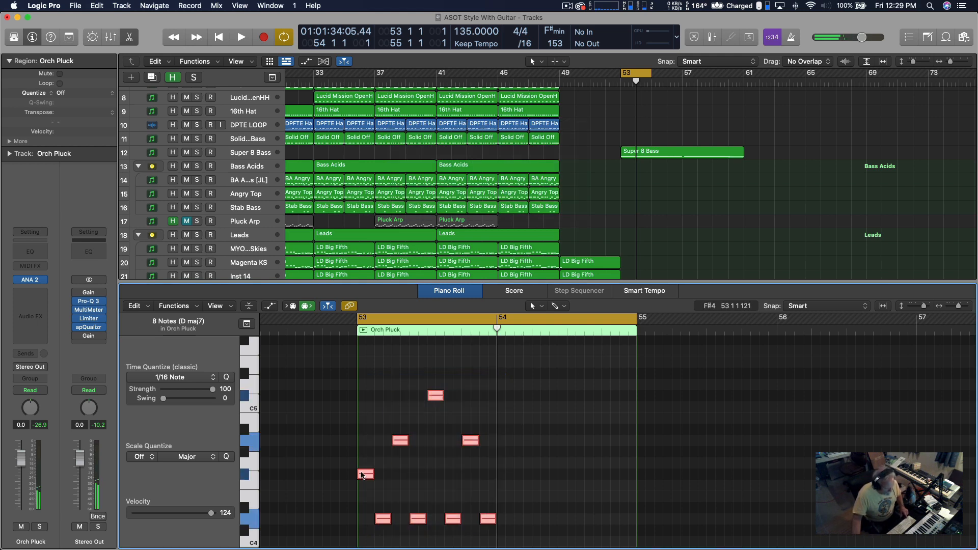
{"action": "left_click_drag", "start_coordinate": [361, 475], "coordinate": [505, 479]}
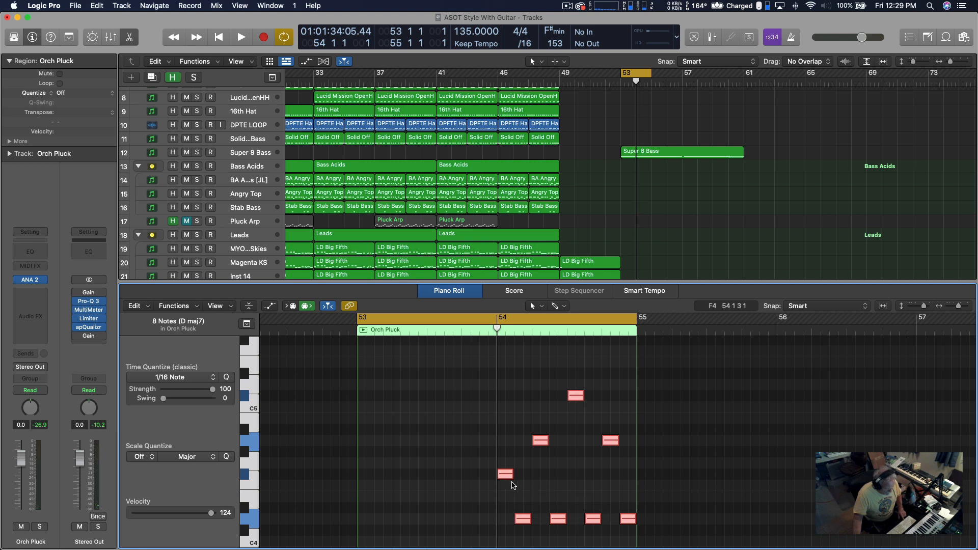
{"action": "key", "text": "super+z"}
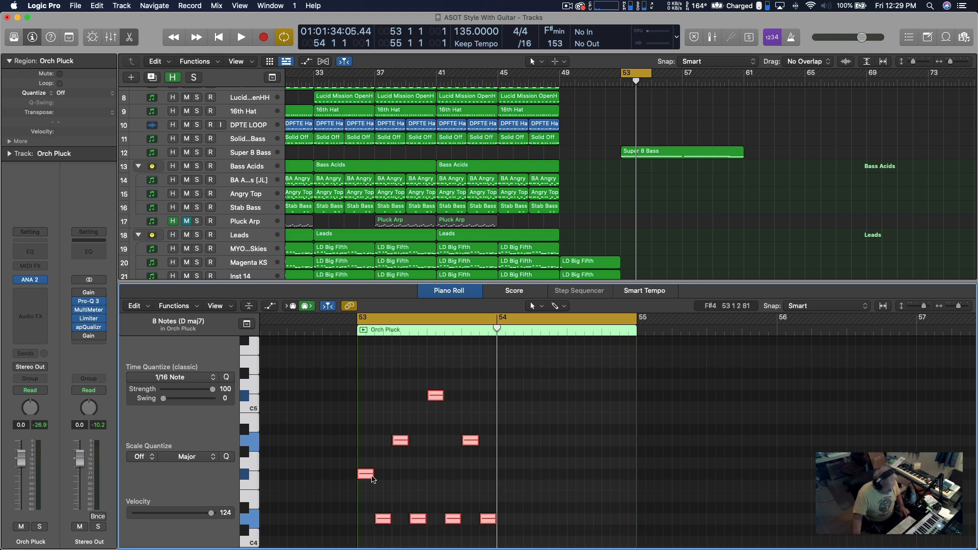
{"action": "left_click_drag", "start_coordinate": [373, 479], "coordinate": [505, 476]}
{"action": "key", "text": "space"}
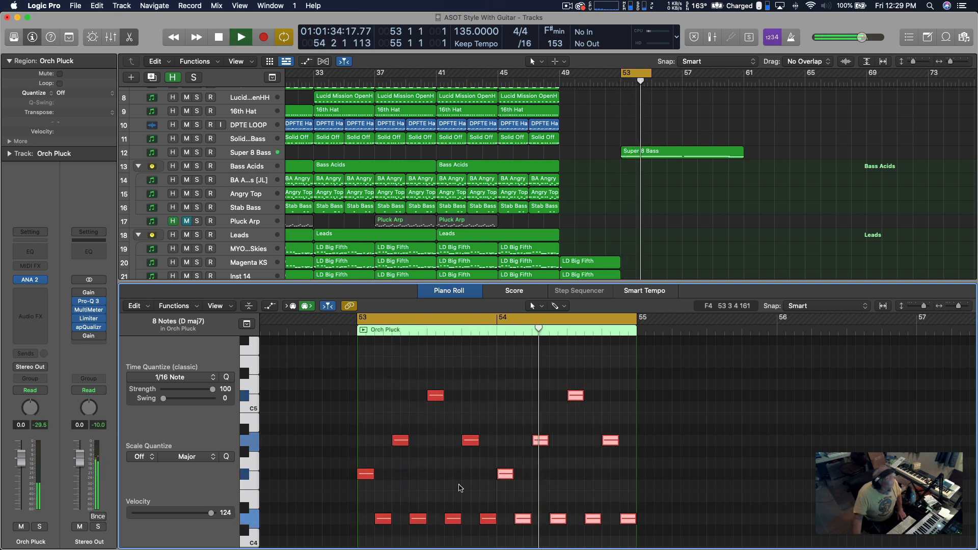
Step: Stop playback and extend the cycle range so it runs from bar 53 to bar 61
{"action": "scroll", "coordinate": [499, 463], "scroll_direction": "up", "scroll_amount": 3}
{"action": "key", "text": "space"}
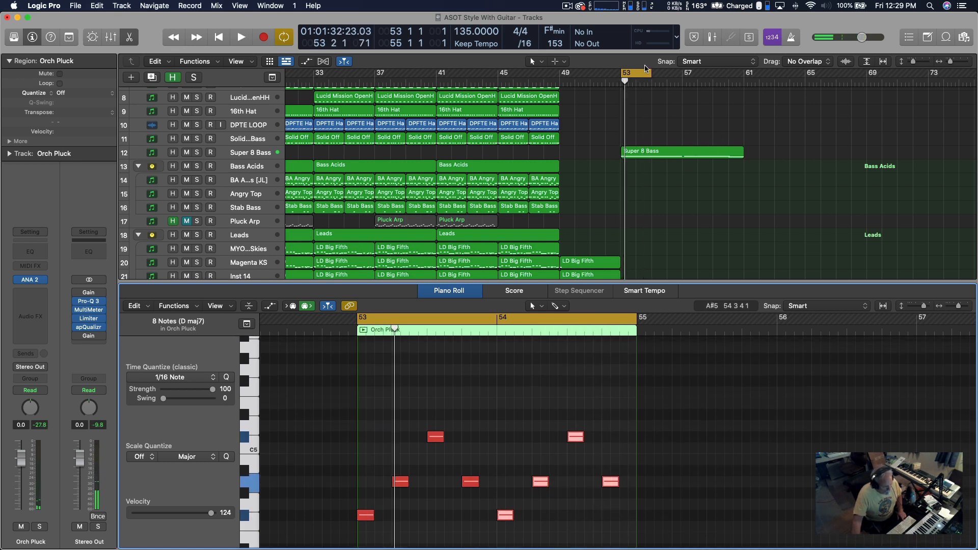
{"action": "left_click_drag", "start_coordinate": [650, 74], "coordinate": [743, 74]}
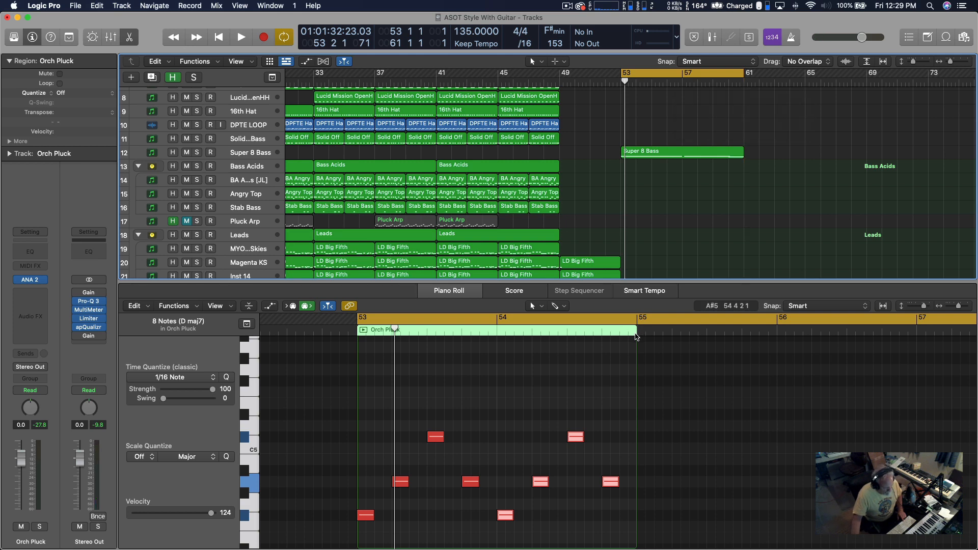
Step: Extend the Orch Pluck region to end at bar 61 and briefly play the loop
{"action": "scroll", "coordinate": [627, 346], "scroll_direction": "right", "scroll_amount": 5}
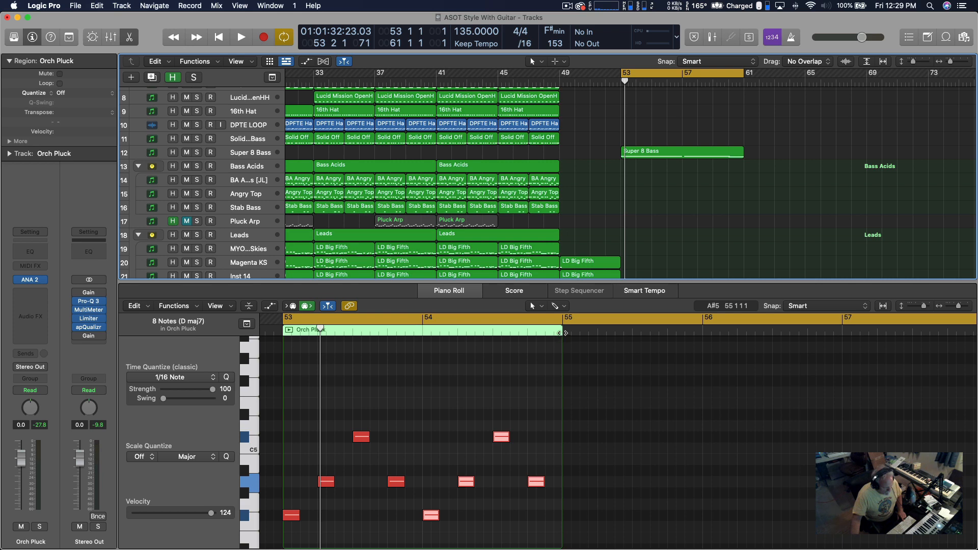
{"action": "left_click_drag", "start_coordinate": [566, 330], "coordinate": [576, 329]}
{"action": "scroll", "coordinate": [577, 410], "scroll_direction": "down", "scroll_amount": 10}
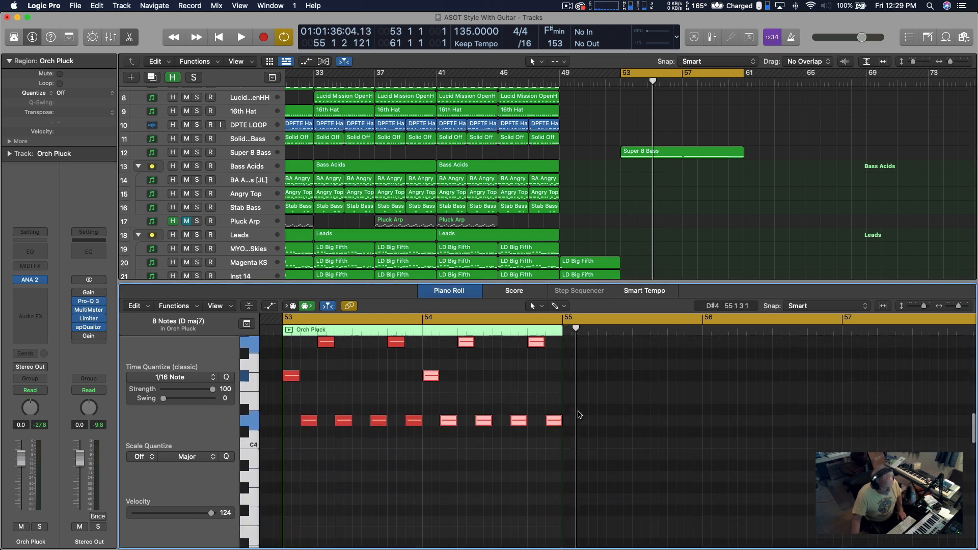
{"action": "scroll", "coordinate": [563, 524], "scroll_direction": "down", "scroll_amount": 1}
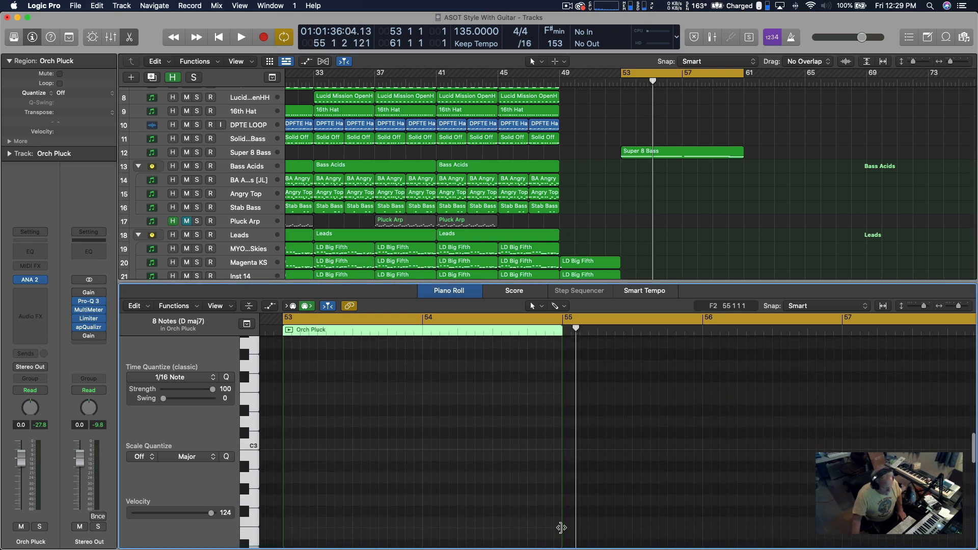
{"action": "scroll", "coordinate": [643, 159], "scroll_direction": "down", "scroll_amount": 10}
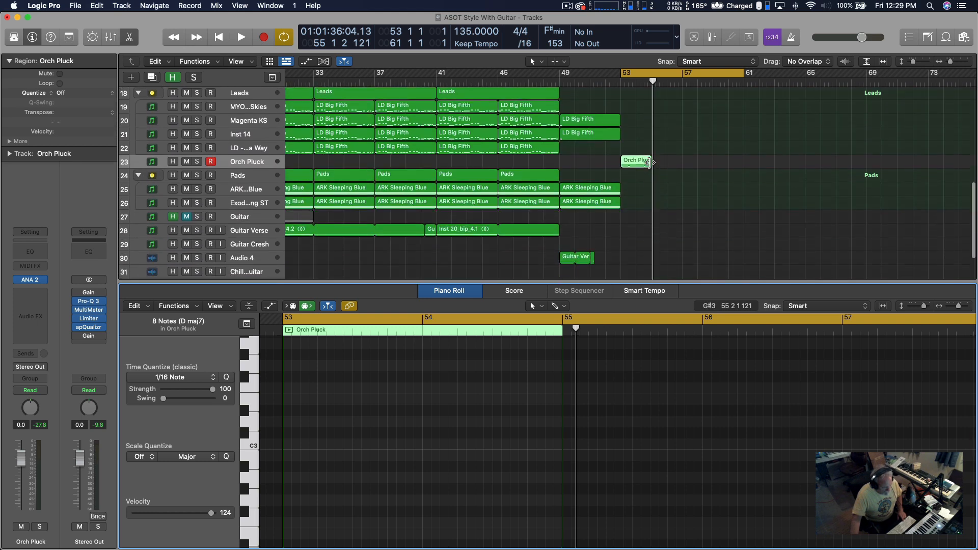
{"action": "left_click_drag", "start_coordinate": [654, 160], "coordinate": [743, 162]}
{"action": "key", "text": "space"}
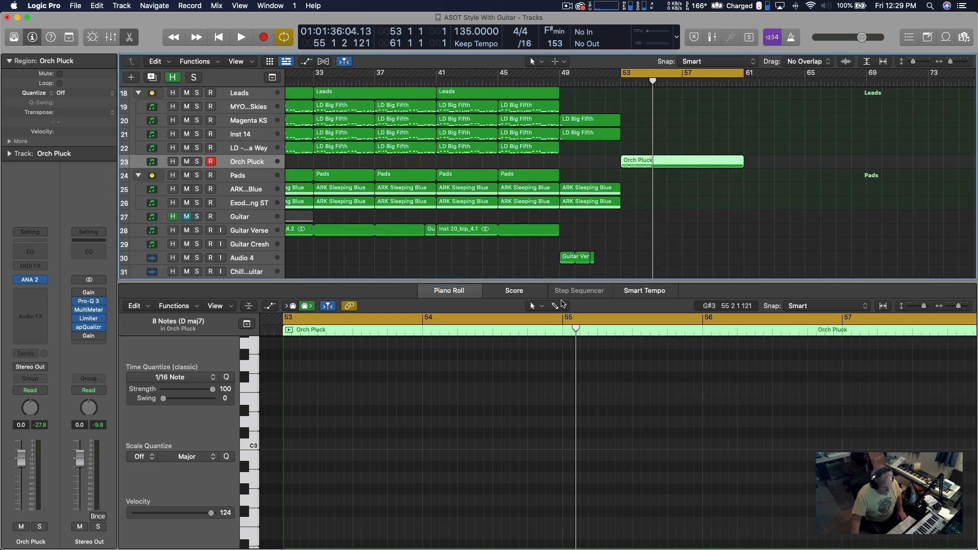
{"action": "key", "text": "space"}
Step: Select all sixteen pluck notes in bars 53 and 54 and repeat them with one copy starting at bar 55
{"action": "scroll", "coordinate": [456, 393], "scroll_direction": "down", "scroll_amount": 20}
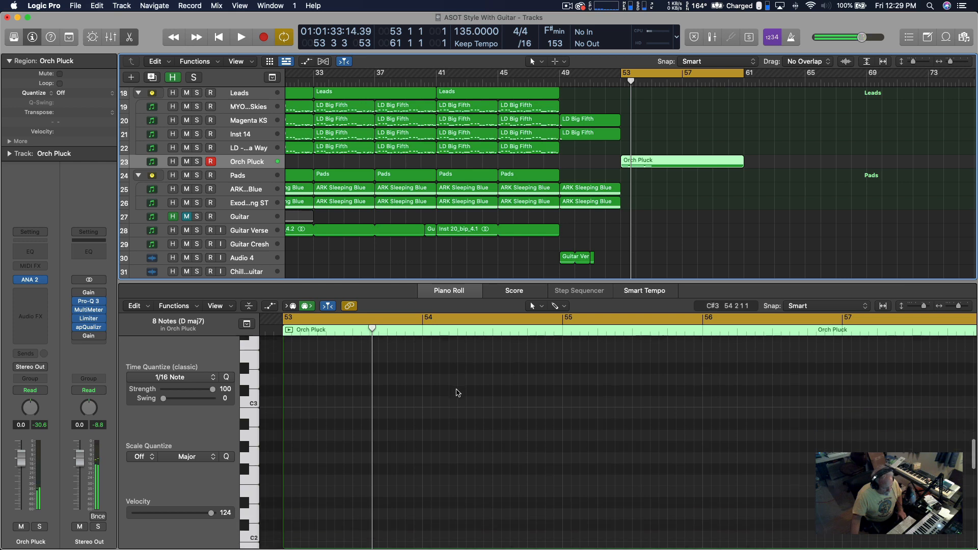
{"action": "scroll", "coordinate": [456, 391], "scroll_direction": "up", "scroll_amount": 20}
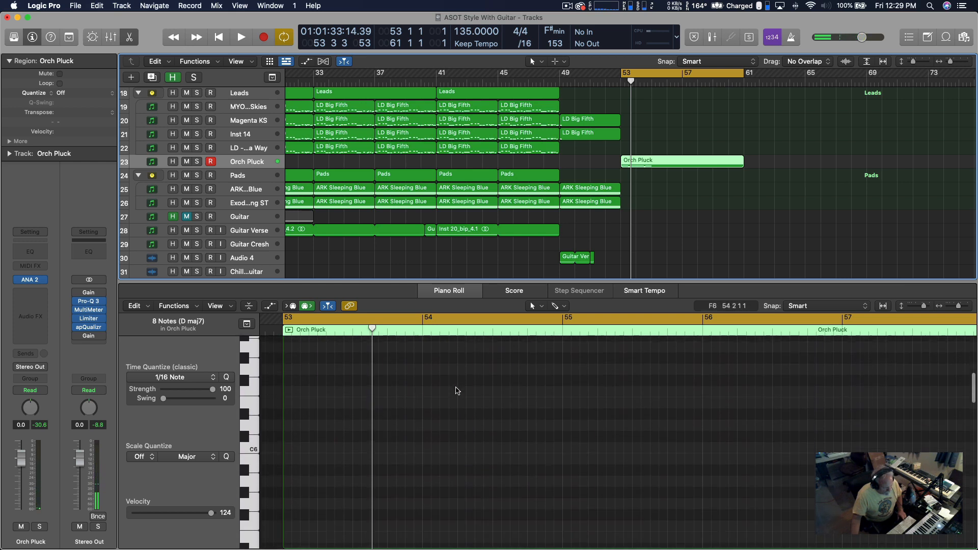
{"action": "scroll", "coordinate": [456, 391], "scroll_direction": "down", "scroll_amount": 4}
{"action": "mouse_move", "coordinate": [573, 524]}
{"action": "left_mouse_down"}
{"action": "mouse_move", "coordinate": [323, 356]}
{"action": "mouse_move", "coordinate": [286, 353]}
{"action": "left_mouse_up"}
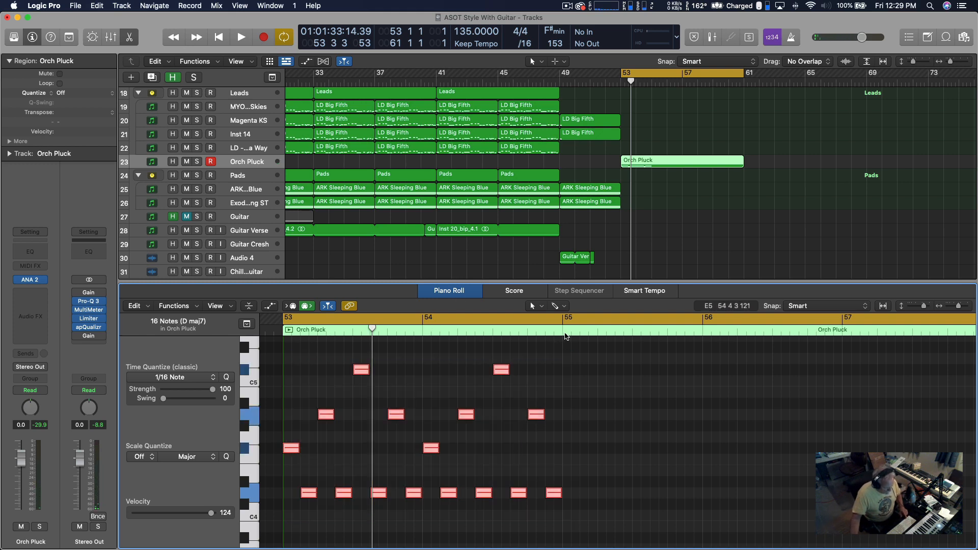
{"action": "left_click", "coordinate": [563, 332]}
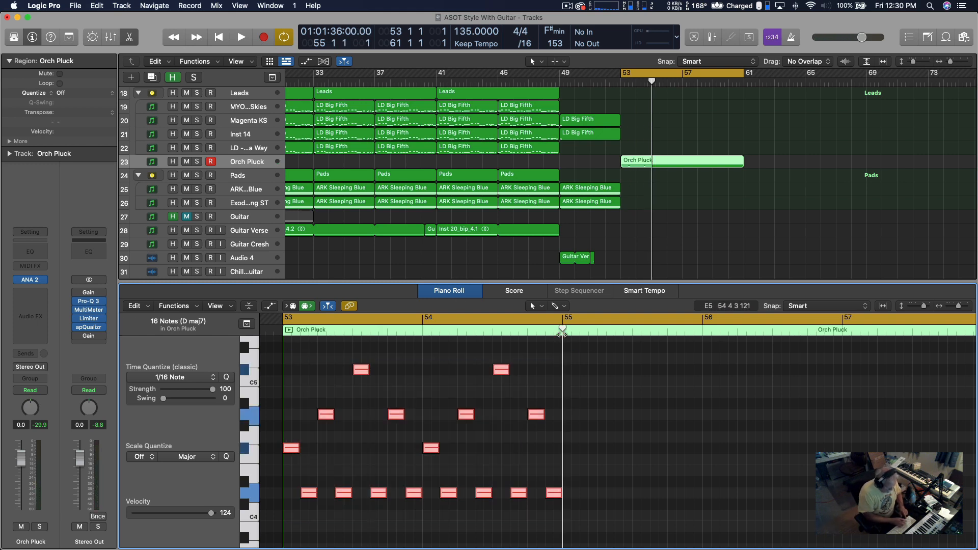
{"action": "key", "text": "super+r"}
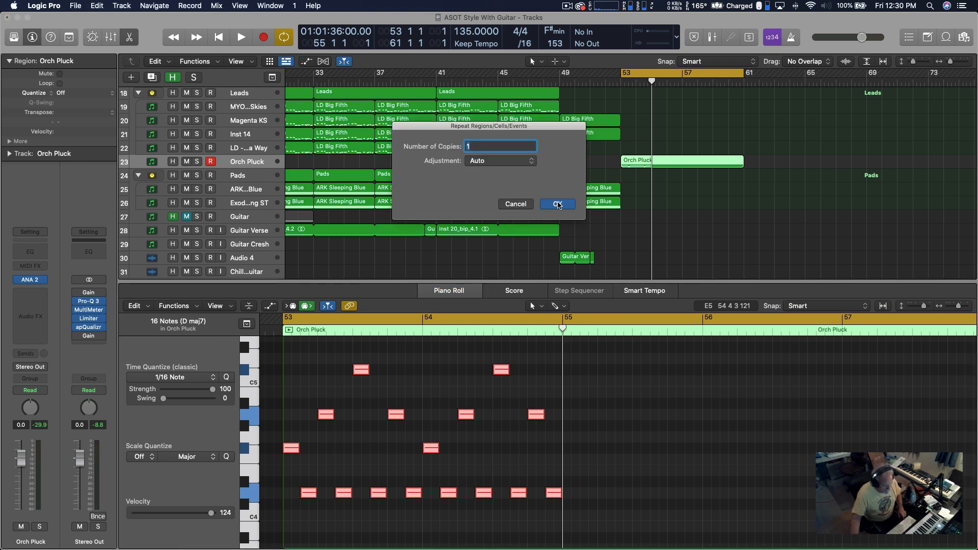
{"action": "left_click", "coordinate": [558, 203]}
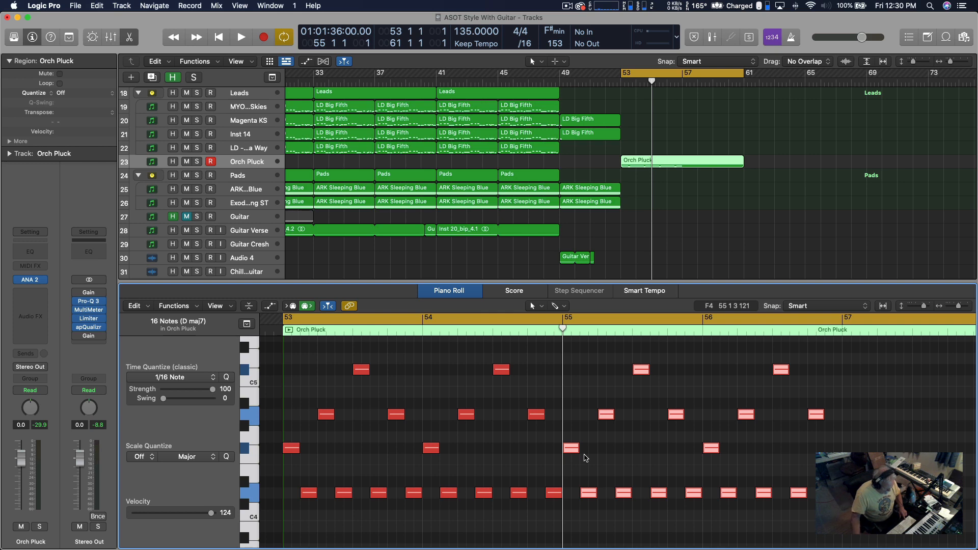
Step: Repeat the copied two-bar pluck pattern twice more, one copy each time, to fill bars 57 to 60
{"action": "key", "text": "super+r"}
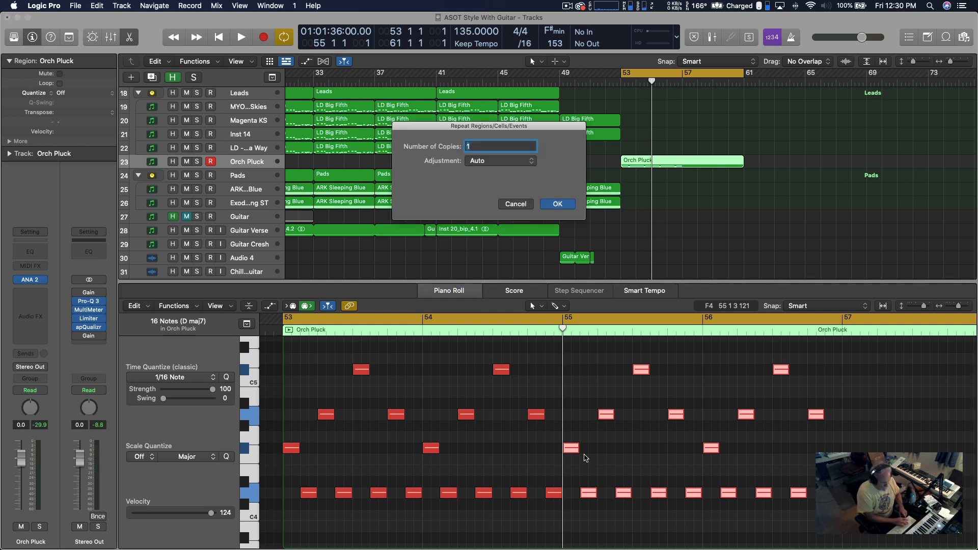
{"action": "key", "text": "Return"}
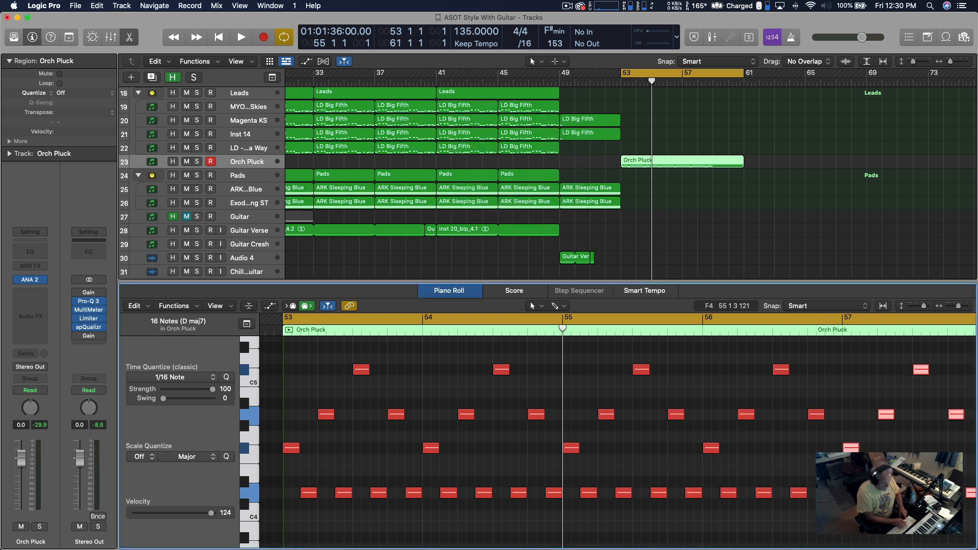
{"action": "key", "text": "super+r"}
{"action": "key", "text": "Return"}
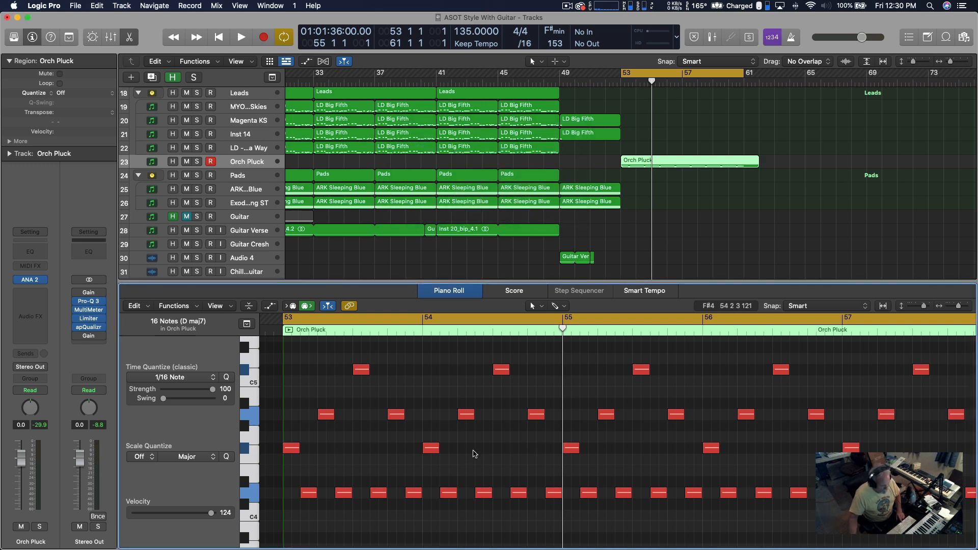
Step: Lower the four D4 pluck notes in bar 55 to B3 and play the loop
{"action": "key", "text": "space"}
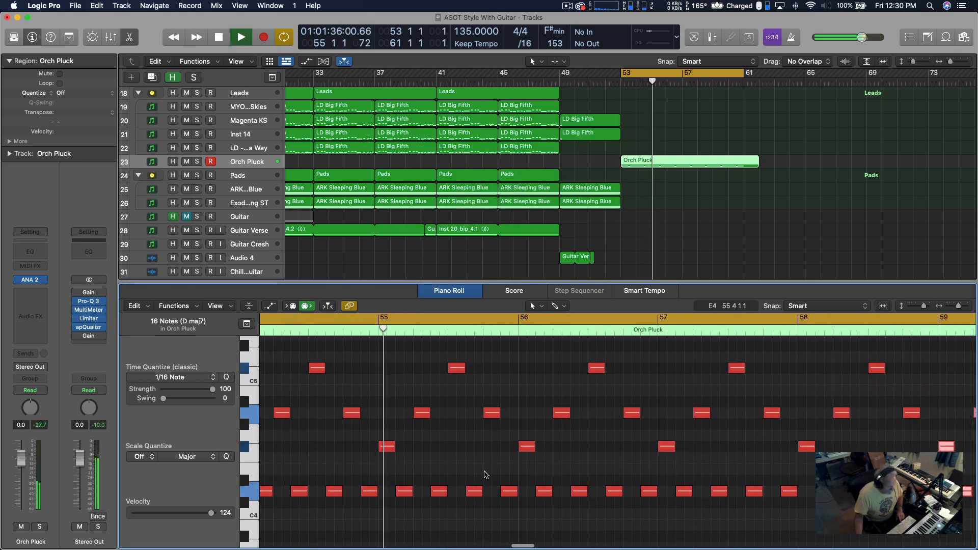
{"action": "key", "text": "space"}
{"action": "left_click_drag", "start_coordinate": [398, 465], "coordinate": [521, 519]}
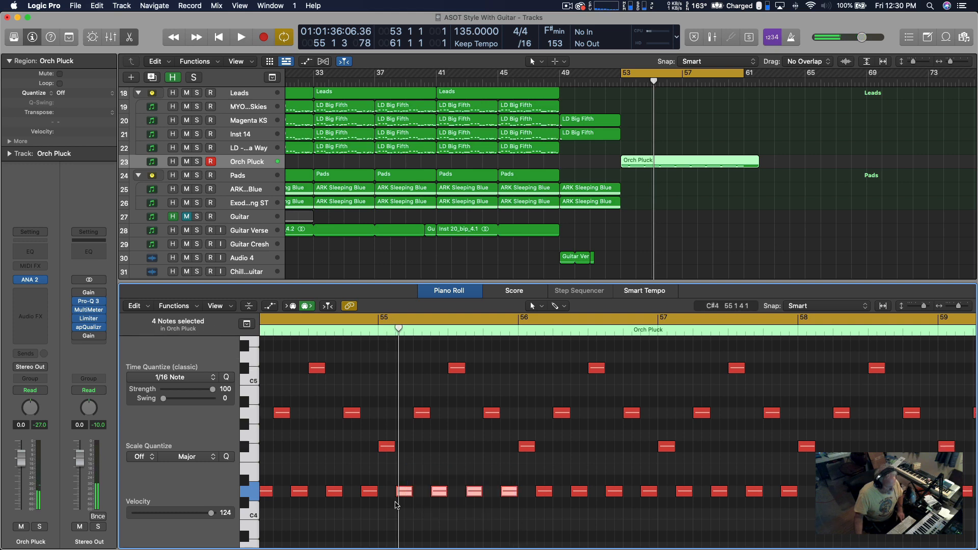
{"action": "left_click_drag", "start_coordinate": [405, 494], "coordinate": [407, 525]}
{"action": "key", "text": "space"}
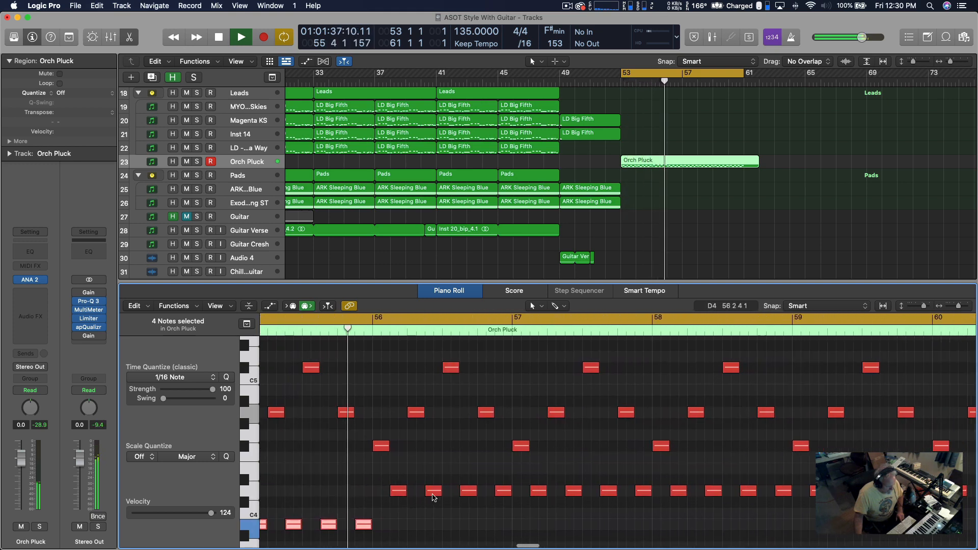
Step: Lower the four D4 pluck notes in bar 56 to B3 and play the passage
{"action": "key", "text": "space"}
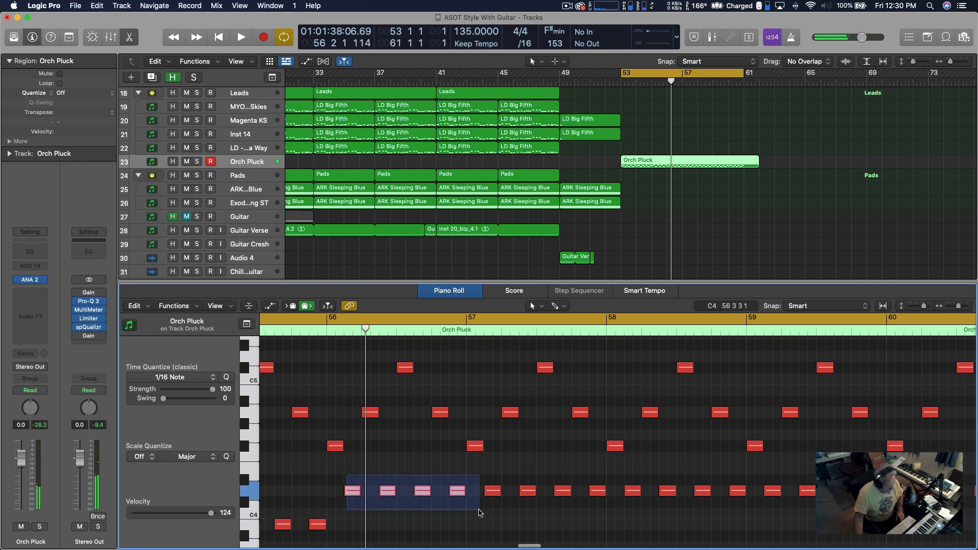
{"action": "left_click_drag", "start_coordinate": [353, 495], "coordinate": [345, 527]}
{"action": "key", "text": "space"}
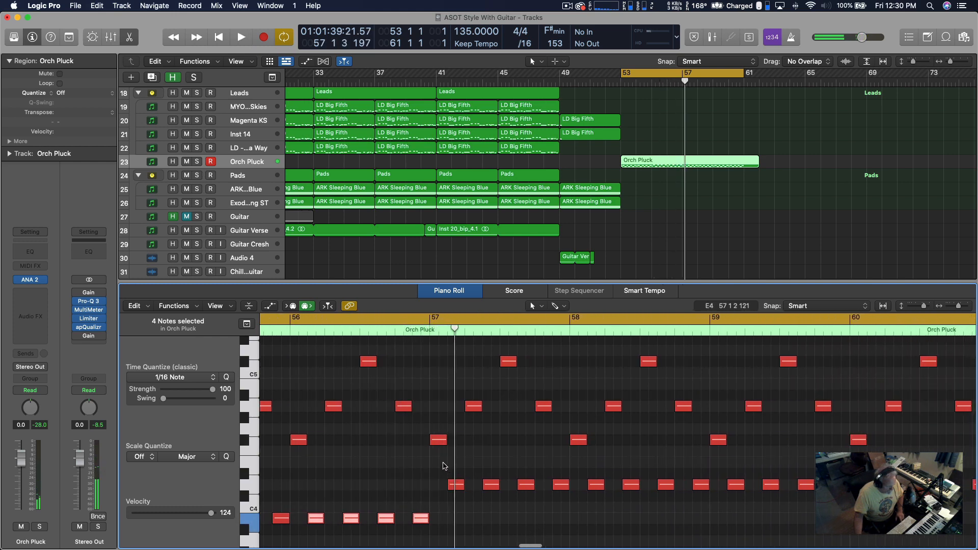
Step: Lower the four D4 pluck notes in bar 57 to C#4, audition the upper notes and play the loop
{"action": "left_click_drag", "start_coordinate": [445, 464], "coordinate": [571, 507]}
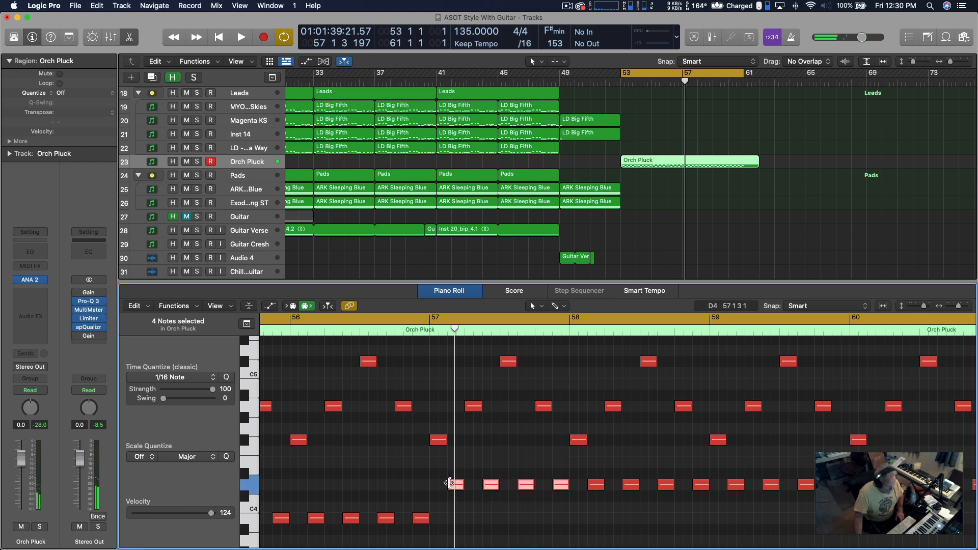
{"action": "left_click_drag", "start_coordinate": [453, 488], "coordinate": [453, 498]}
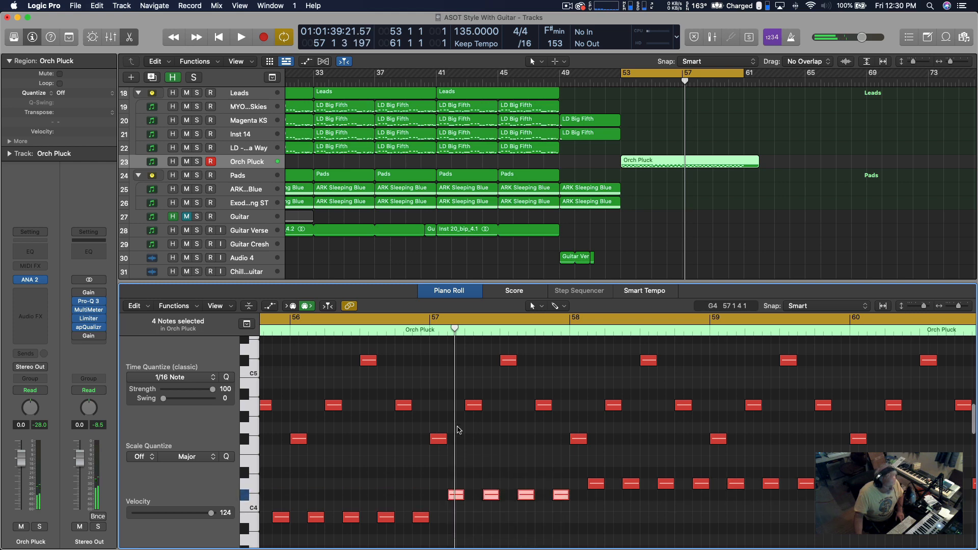
{"action": "left_click", "coordinate": [473, 407]}
{"action": "left_click_drag", "start_coordinate": [464, 403], "coordinate": [557, 419]}
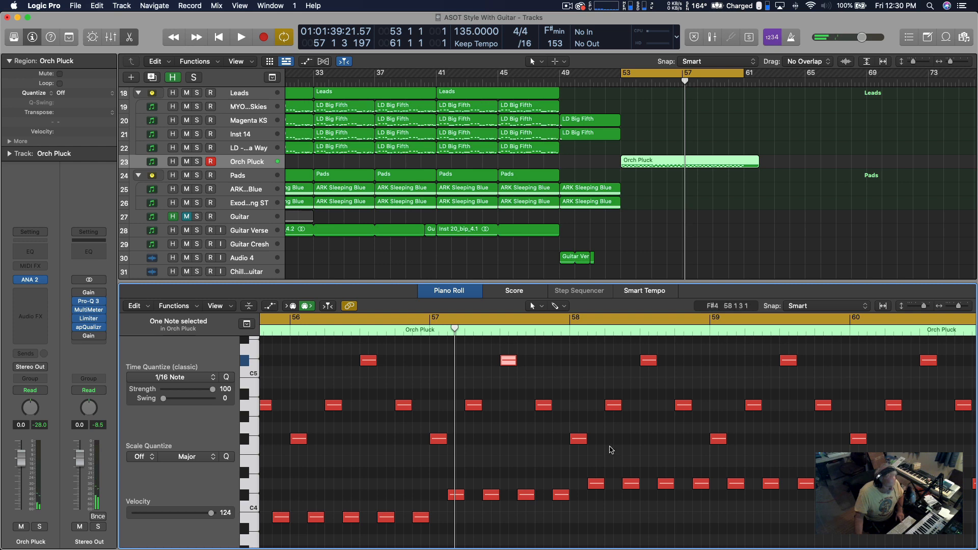
{"action": "key", "text": "space"}
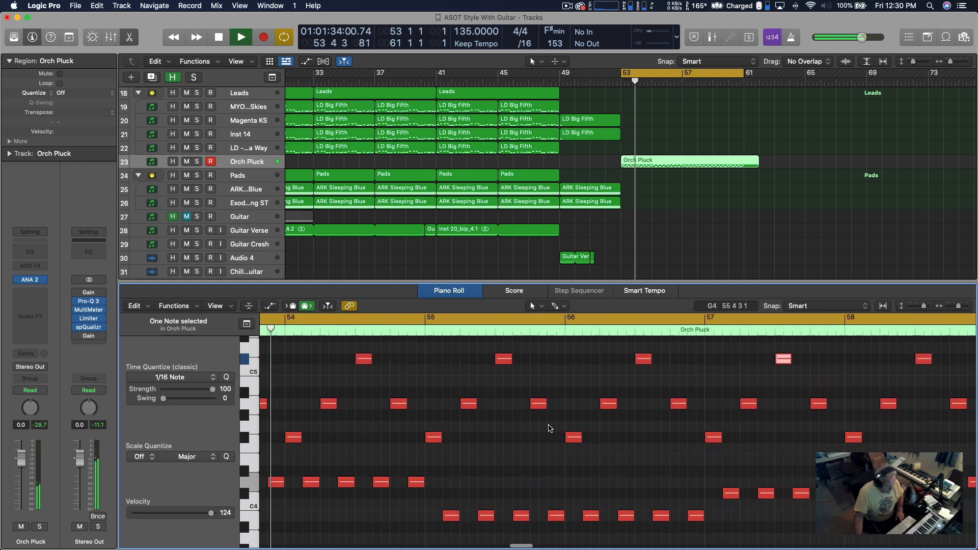
Step: Lower the four D4 pluck notes in bar 58 to C#4 and play the pattern
{"action": "left_click_drag", "start_coordinate": [591, 464], "coordinate": [713, 497]}
{"action": "left_click_drag", "start_coordinate": [598, 487], "coordinate": [598, 497]}
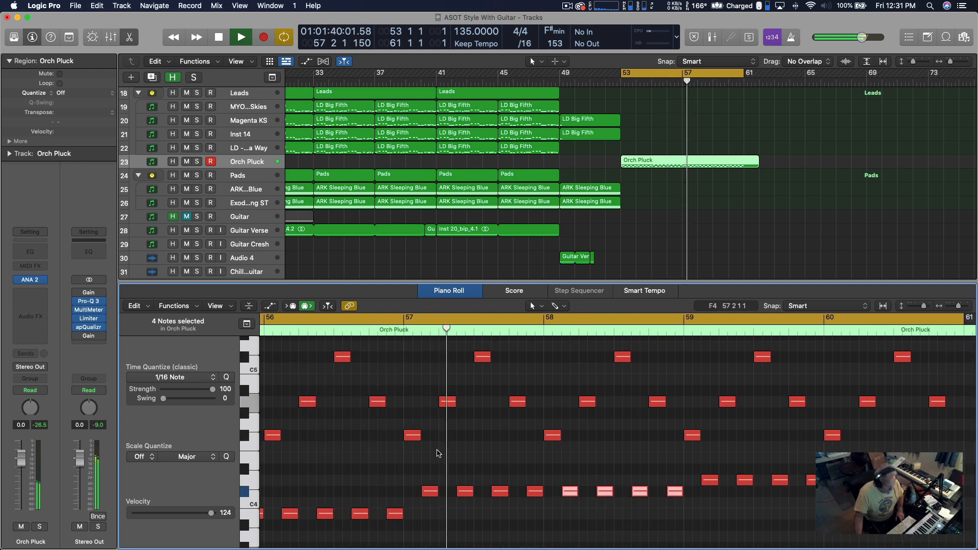
{"action": "key", "text": "space"}
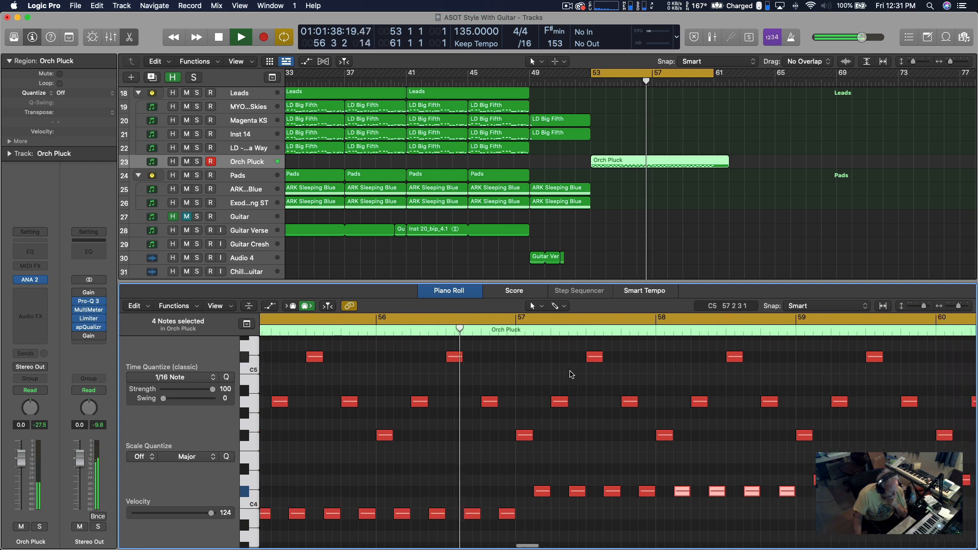
Step: Stop playback and show the notes of the Super 8 Bass region in the Piano Roll
{"action": "scroll", "coordinate": [627, 204], "scroll_direction": "up", "scroll_amount": 5}
{"action": "scroll", "coordinate": [628, 204], "scroll_direction": "up", "scroll_amount": 8}
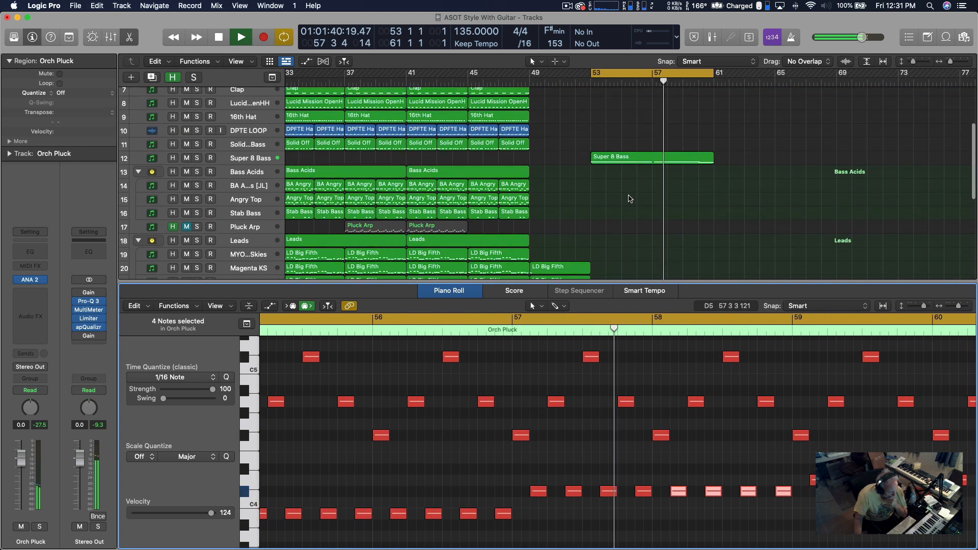
{"action": "key", "text": "space"}
{"action": "left_click", "coordinate": [626, 246]}
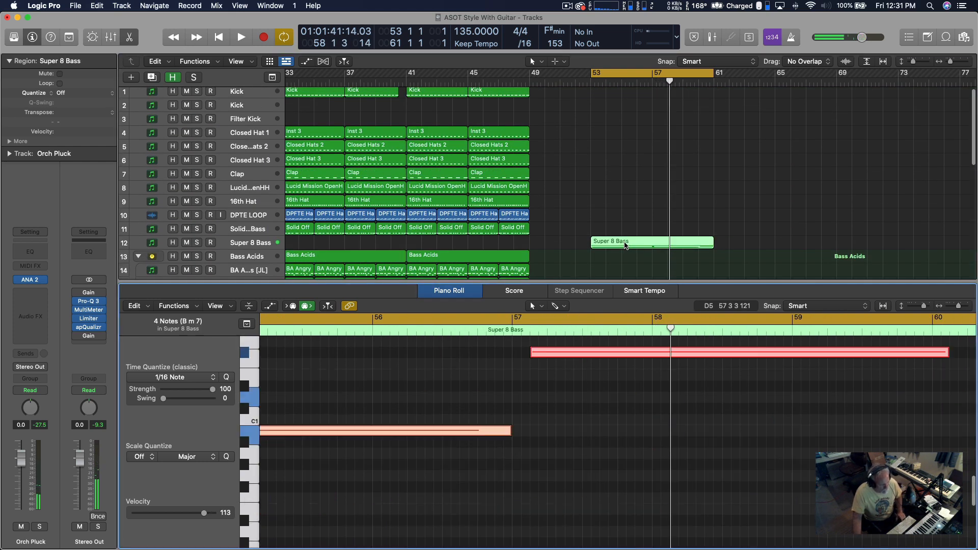
Step: Try to extend the start of the F#1 bass note back to bar 57 while all bass notes are selected, and play the loop
{"action": "left_click_drag", "start_coordinate": [532, 353], "coordinate": [514, 353]}
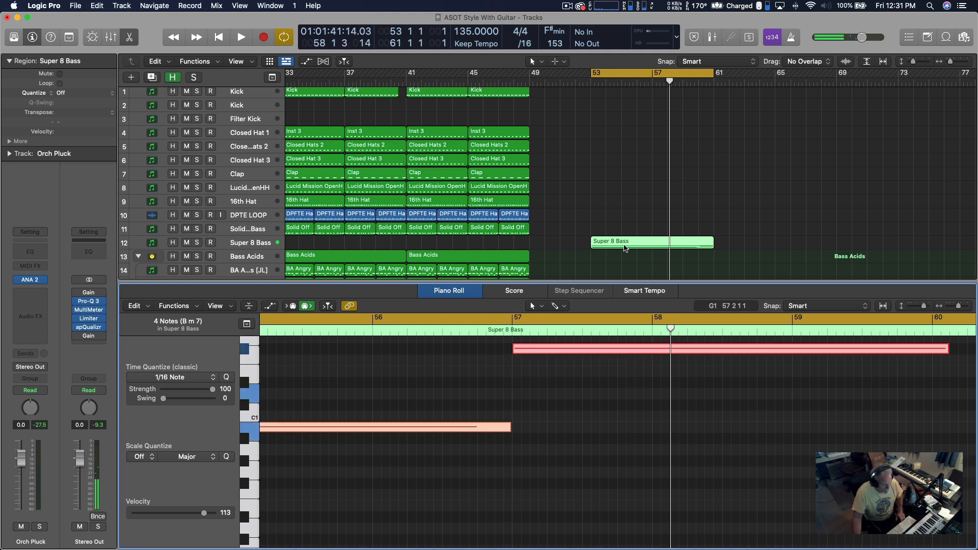
{"action": "scroll", "coordinate": [625, 249], "scroll_direction": "down", "scroll_amount": 5}
{"action": "key", "text": "space"}
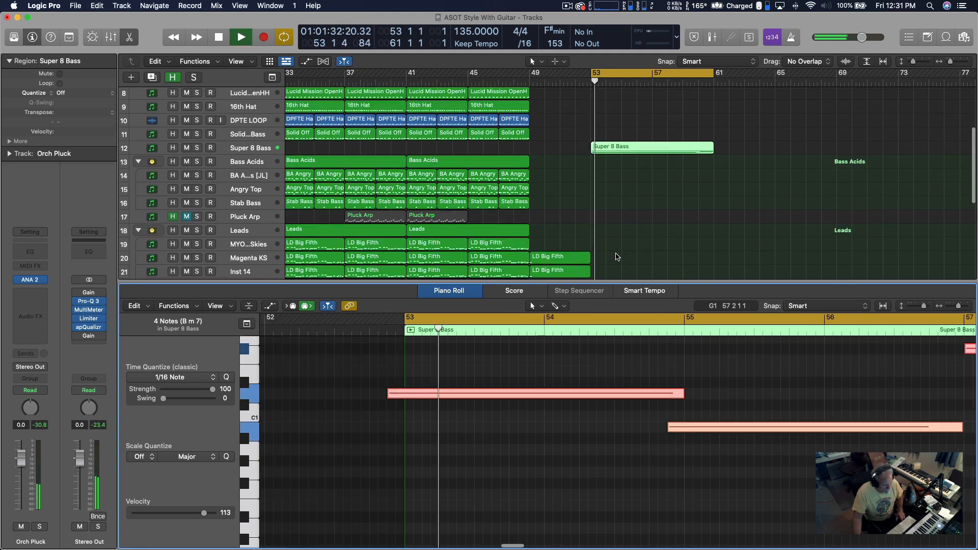
{"action": "scroll", "coordinate": [618, 256], "scroll_direction": "down", "scroll_amount": 3}
{"action": "key", "text": "space"}
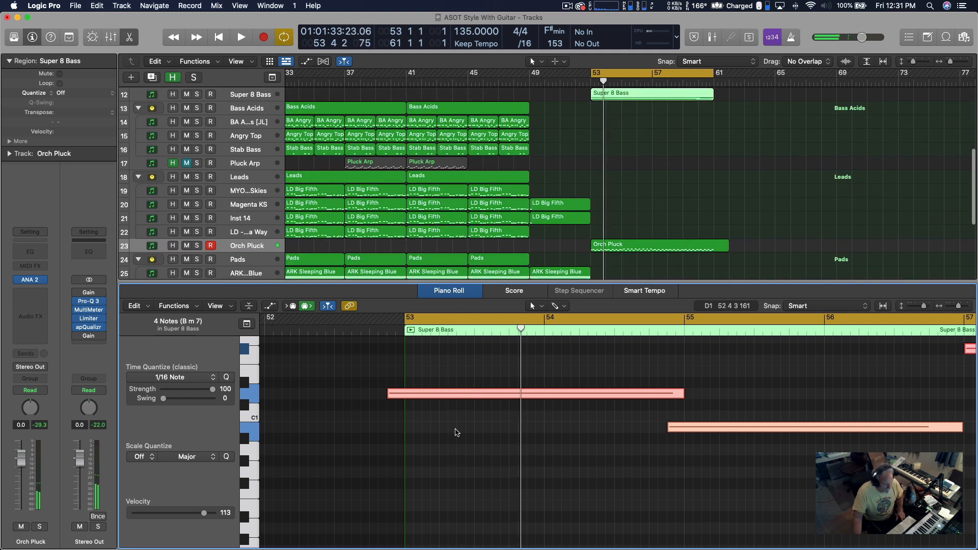
Step: Undo the last change to the start points of the Super 8 Bass notes
{"action": "left_click", "coordinate": [474, 451]}
{"action": "key", "text": "super+a"}
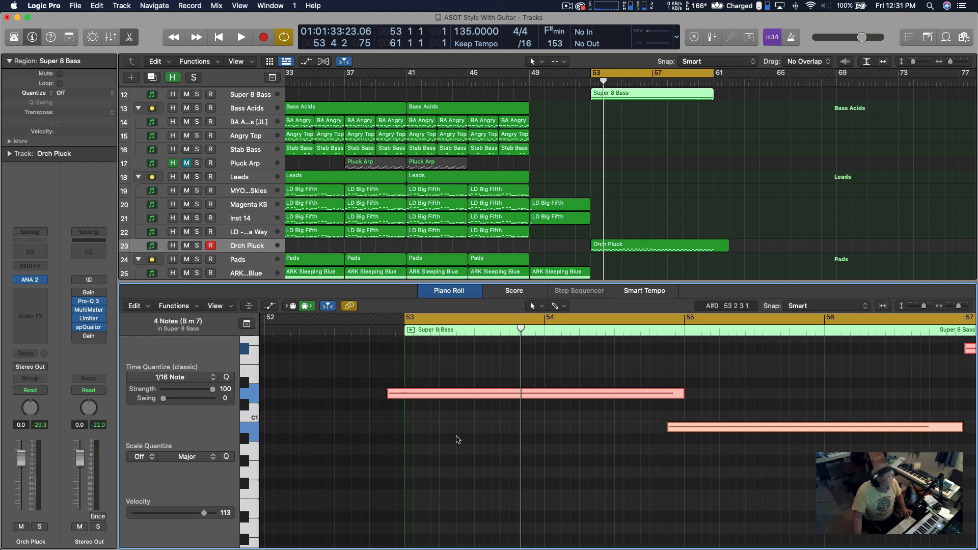
{"action": "left_click", "coordinate": [461, 444]}
{"action": "key", "text": "super+a"}
Step: Extend the start of only the F#1 bass note back to 57 1 1 1 in the Super 8 Bass region
{"action": "scroll", "coordinate": [503, 431], "scroll_direction": "right", "scroll_amount": 5}
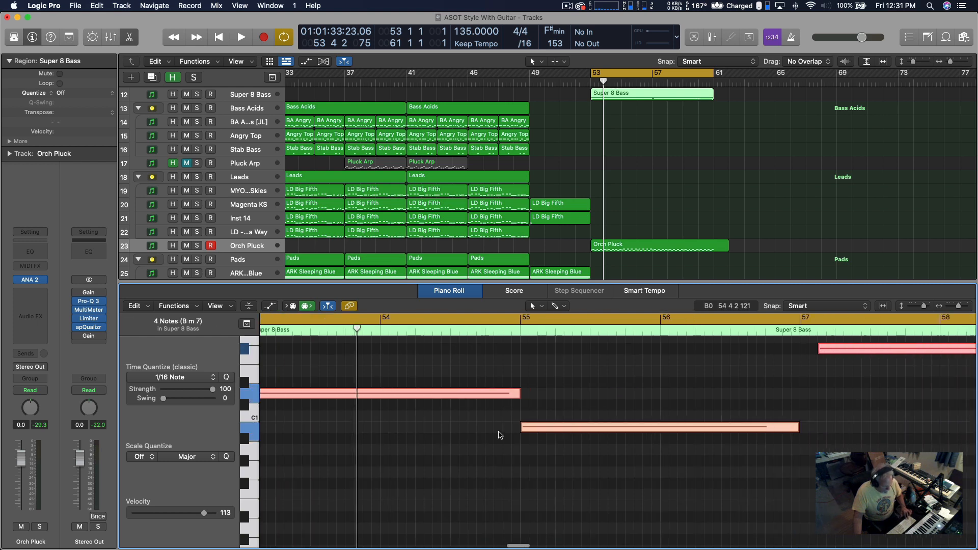
{"action": "scroll", "coordinate": [484, 408], "scroll_direction": "right", "scroll_amount": 2}
{"action": "left_click", "coordinate": [447, 356]}
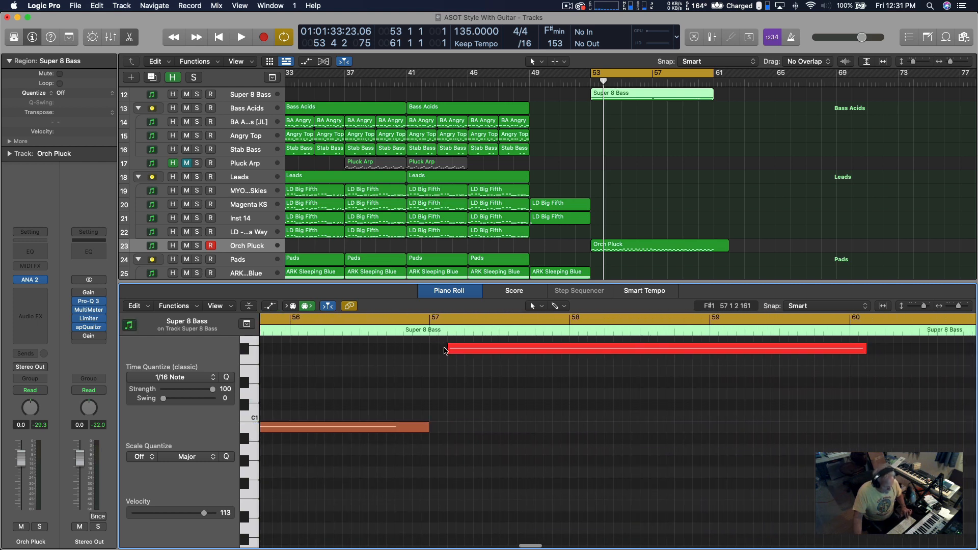
{"action": "left_click_drag", "start_coordinate": [449, 350], "coordinate": [427, 353]}
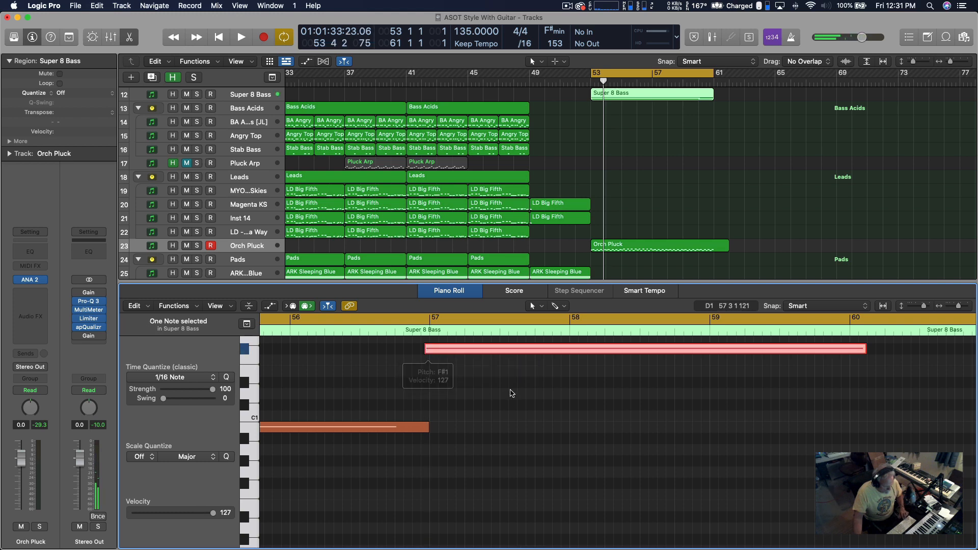
{"action": "scroll", "coordinate": [510, 392], "scroll_direction": "right", "scroll_amount": 3}
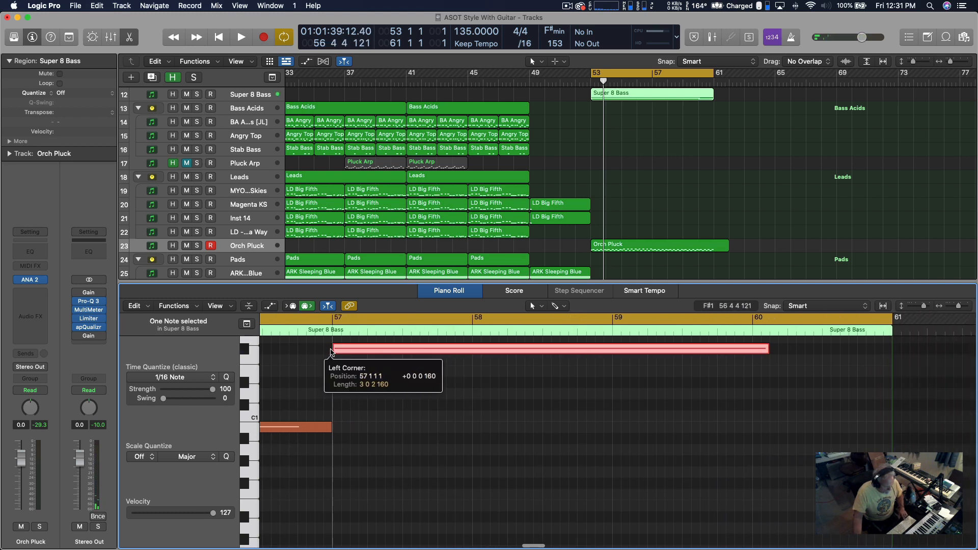
Step: Shorten the end of the F#1 bass note to the start of bar 60 and play the loop
{"action": "scroll", "coordinate": [567, 443], "scroll_direction": "right", "scroll_amount": 2}
{"action": "scroll", "coordinate": [607, 447], "scroll_direction": "down", "scroll_amount": 2}
{"action": "scroll", "coordinate": [610, 450], "scroll_direction": "up", "scroll_amount": 8}
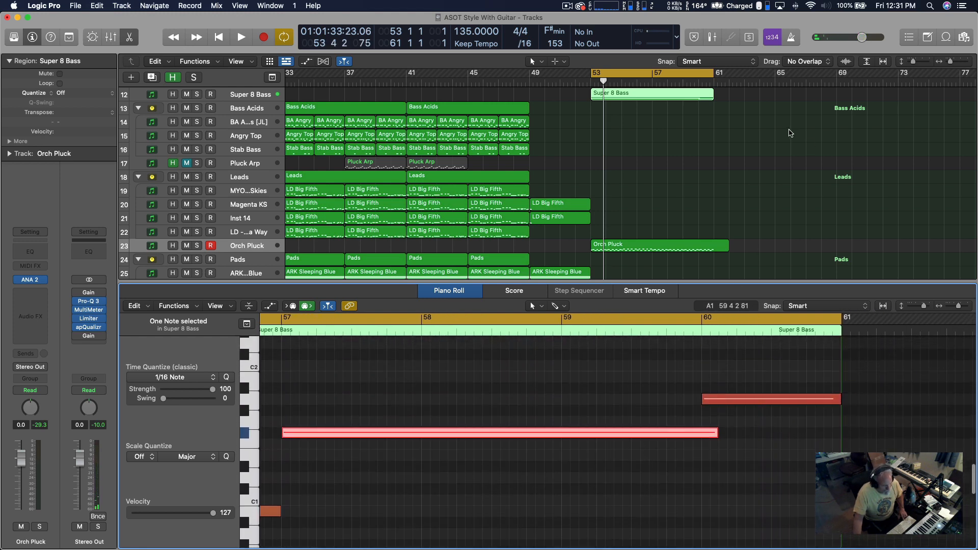
{"action": "key", "text": "space"}
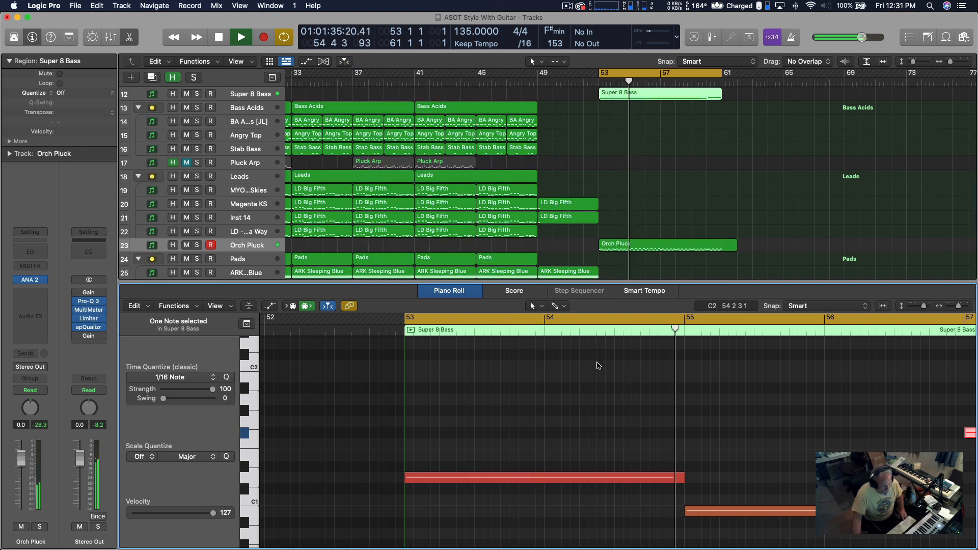
{"action": "scroll", "coordinate": [639, 377], "scroll_direction": "right", "scroll_amount": 5}
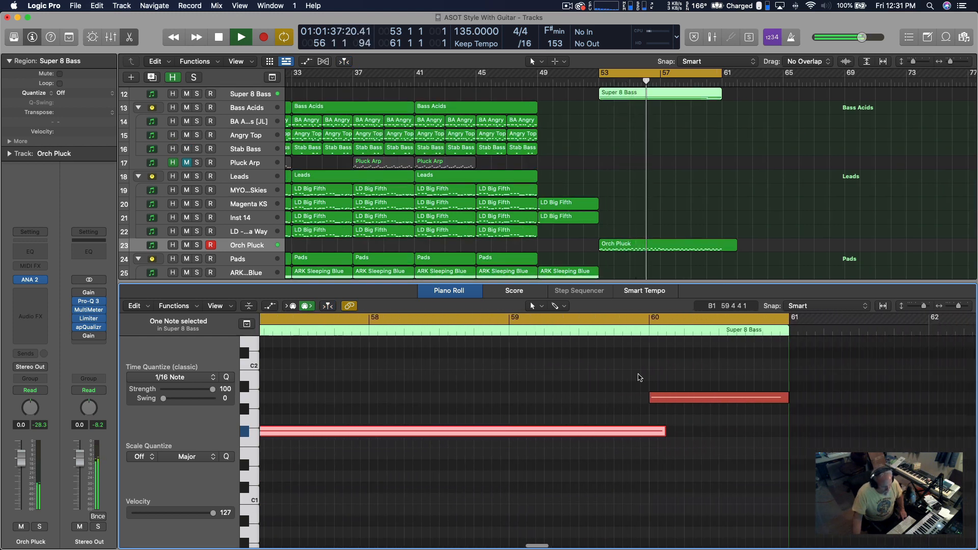
{"action": "left_click_drag", "start_coordinate": [641, 430], "coordinate": [625, 431]}
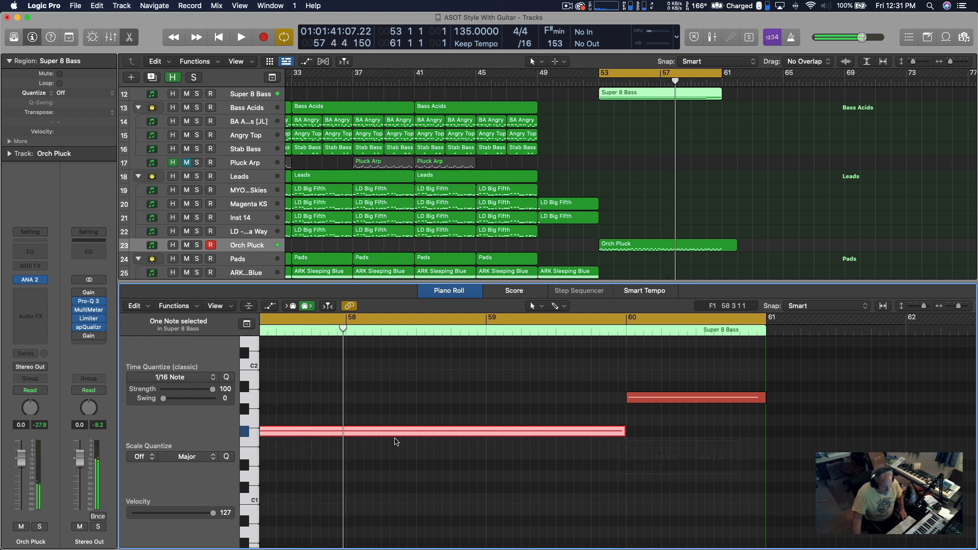
{"action": "left_click", "coordinate": [278, 433]}
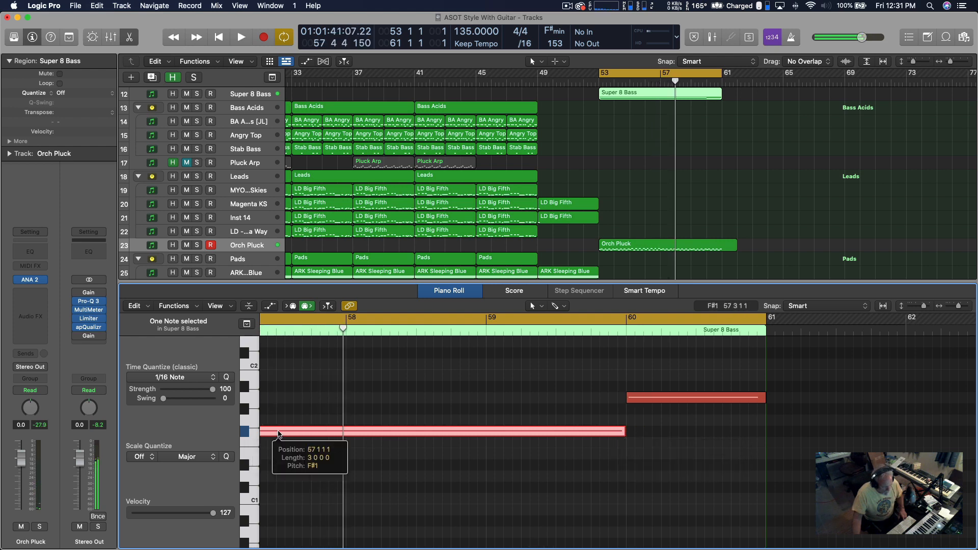
{"action": "key", "text": "space"}
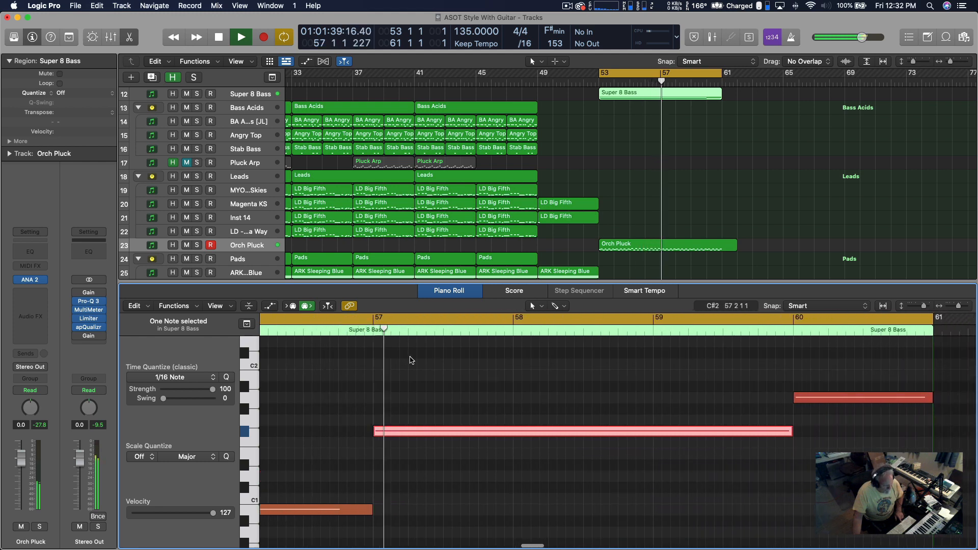
Step: Try the long F#1 bass note from bar 57 at F1 and return it to F#1
{"action": "key", "text": "space"}
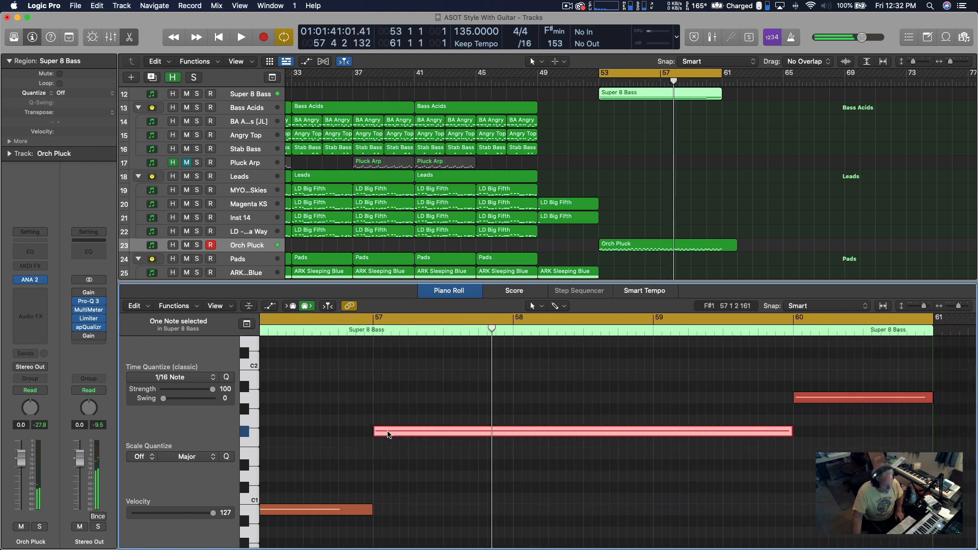
{"action": "left_click_drag", "start_coordinate": [388, 434], "coordinate": [389, 445]}
{"action": "key", "text": "space"}
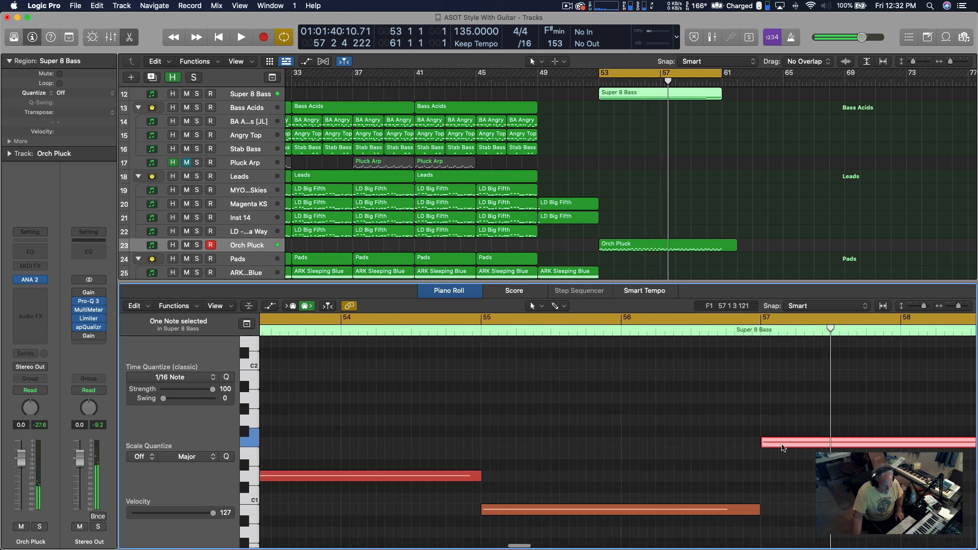
{"action": "left_click_drag", "start_coordinate": [775, 440], "coordinate": [775, 438]}
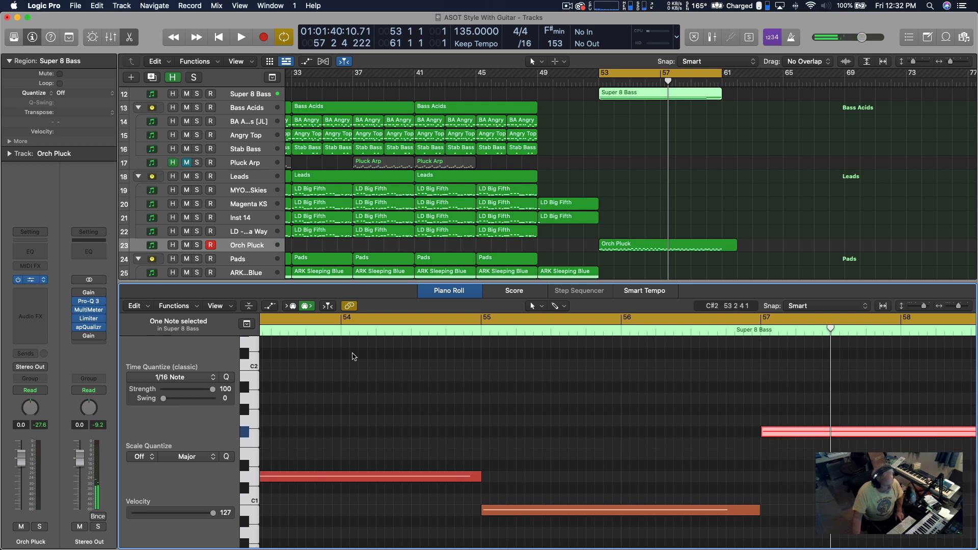
Step: View the Orch Pluck's ANA 2 preset, and play the bass and pluck loop from bar 53
{"action": "left_click", "coordinate": [30, 280]}
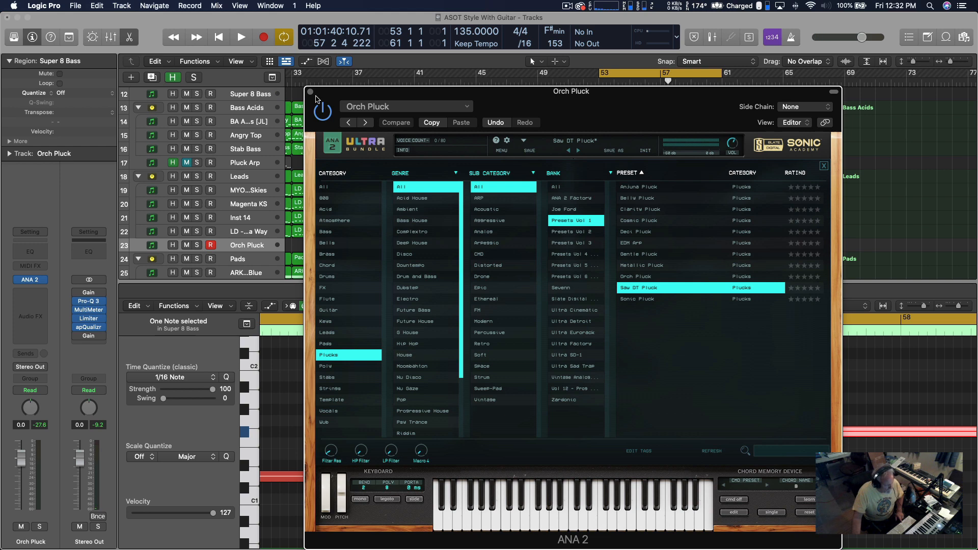
{"action": "left_click", "coordinate": [310, 92]}
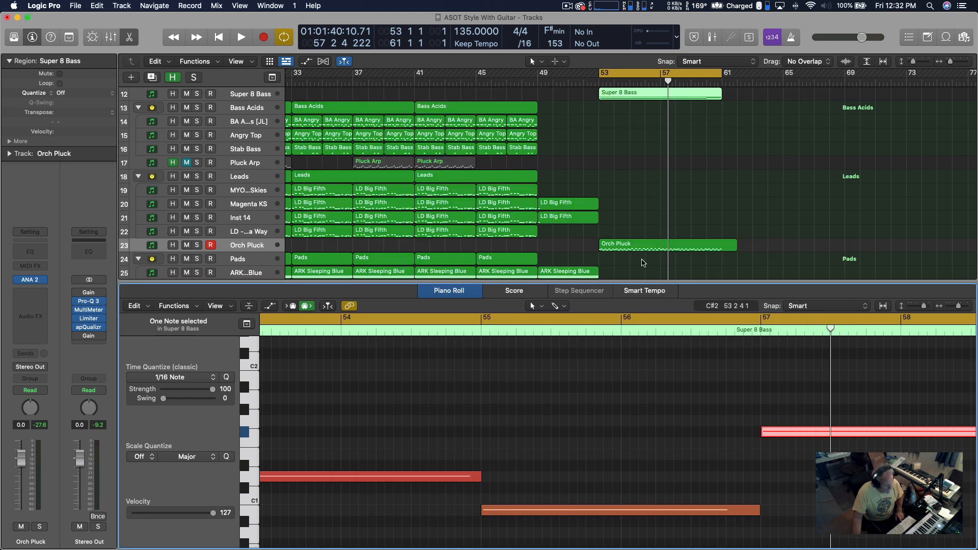
{"action": "left_click", "coordinate": [248, 91]}
{"action": "key", "text": "space"}
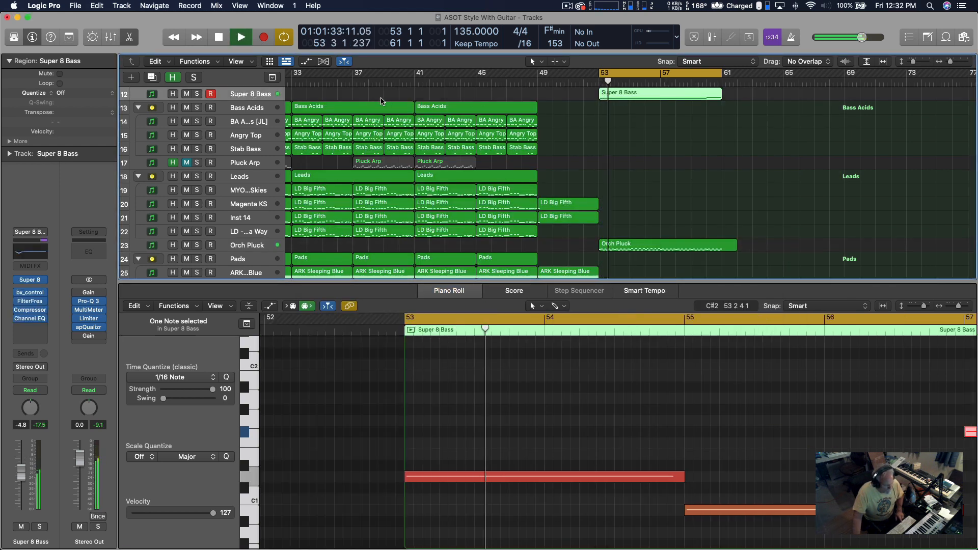
{"action": "scroll", "coordinate": [567, 114], "scroll_direction": "right", "scroll_amount": 5}
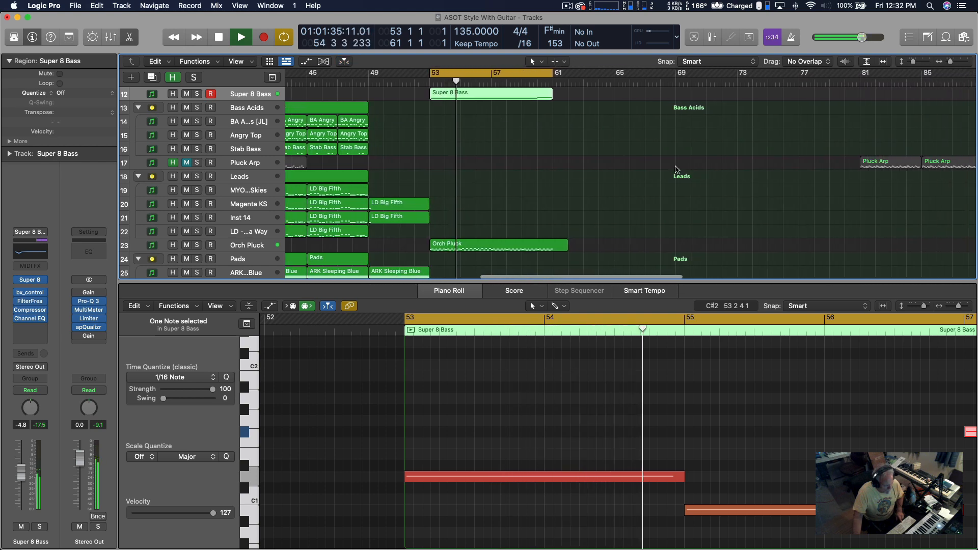
{"action": "scroll", "coordinate": [500, 245], "scroll_direction": "down", "scroll_amount": 4}
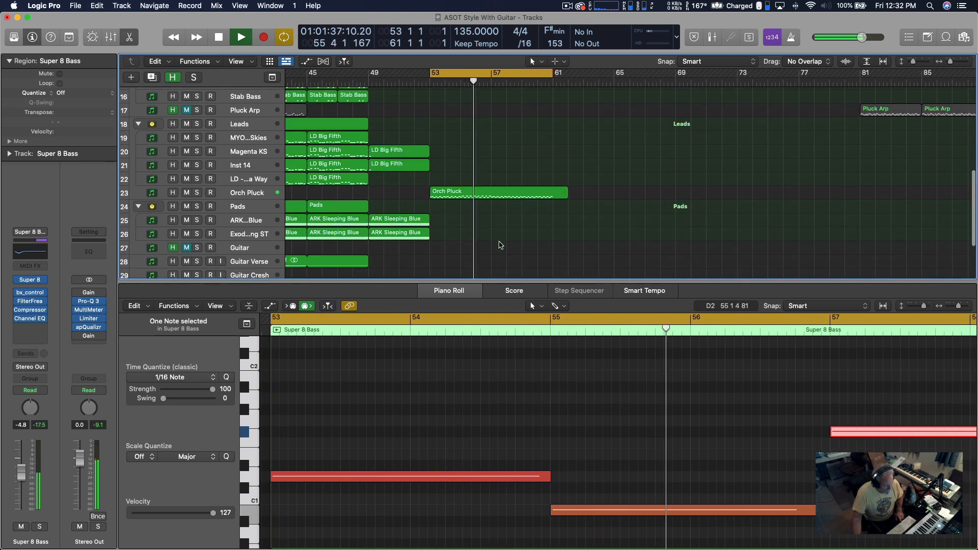
{"action": "left_click", "coordinate": [225, 193]}
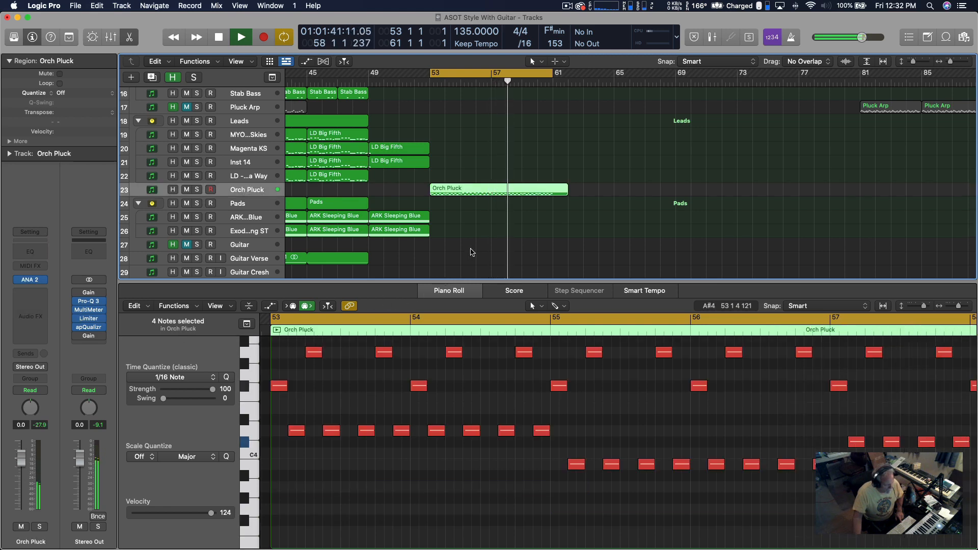
{"action": "key", "text": "space"}
Step: Open the FilterFreak effect on the Super 8 Bass track and listen to the loop with it
{"action": "scroll", "coordinate": [259, 189], "scroll_direction": "up", "scroll_amount": 10}
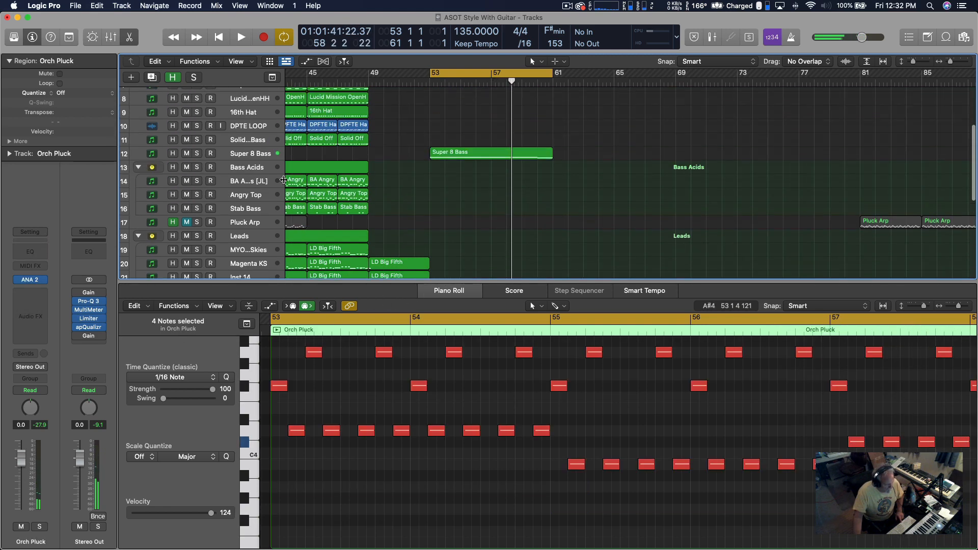
{"action": "left_click", "coordinate": [252, 160]}
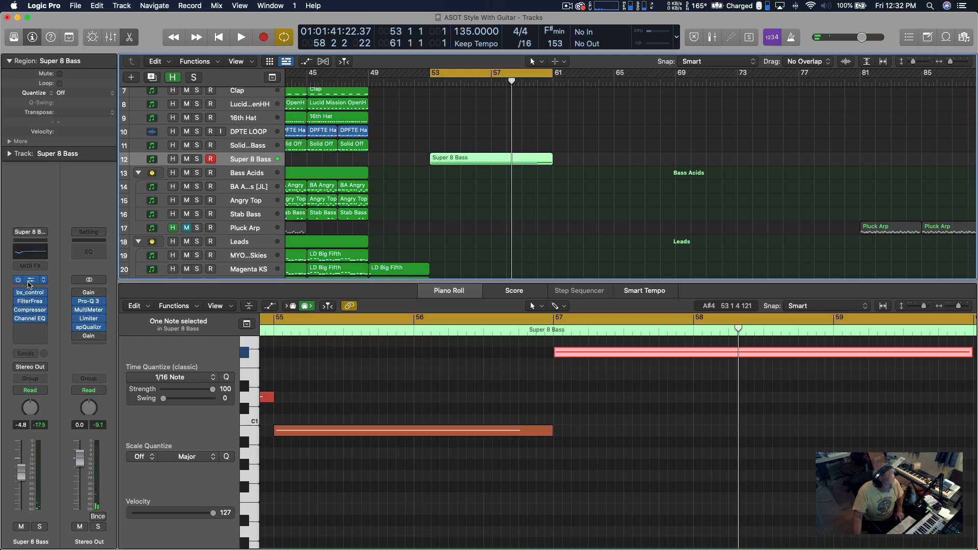
{"action": "left_click", "coordinate": [30, 301]}
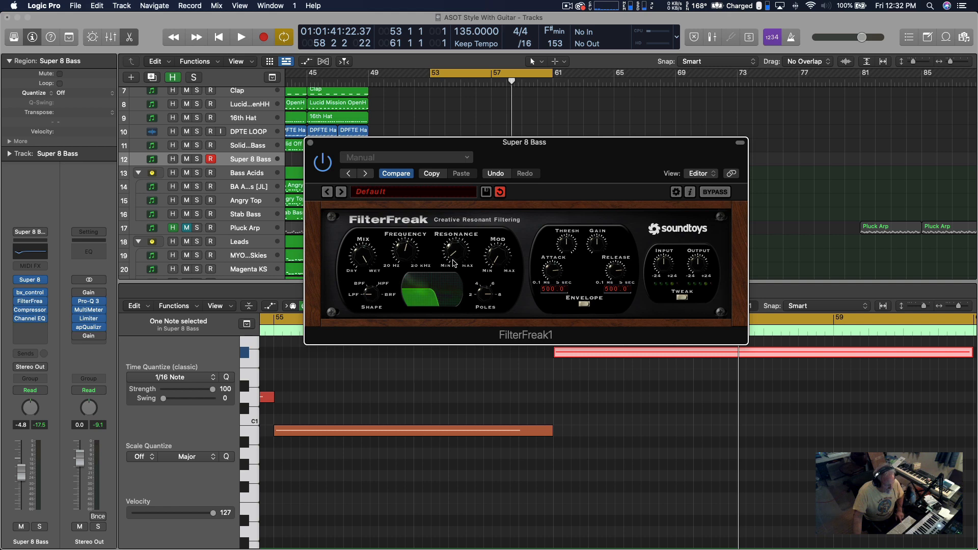
{"action": "key", "text": "space"}
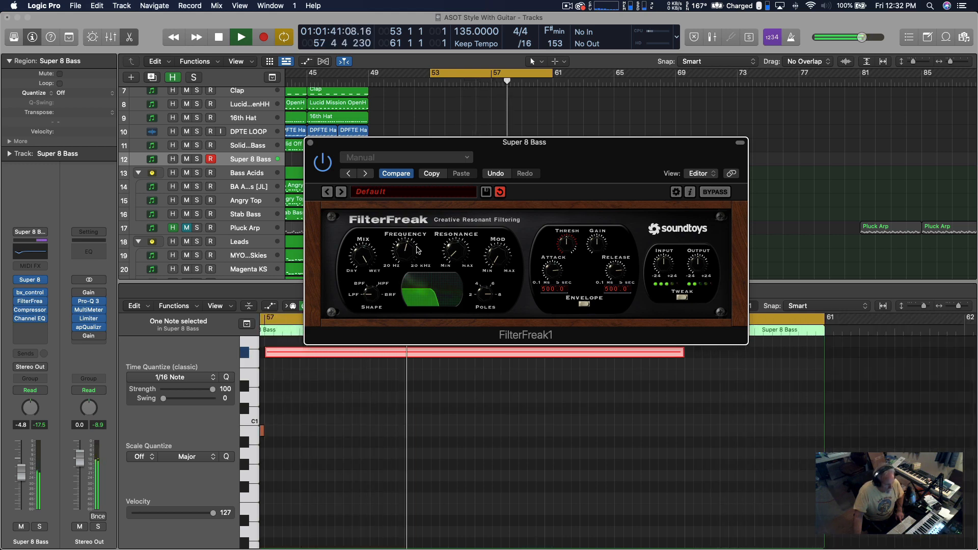
{"action": "key", "text": "space"}
Step: Replace the Super 8 instrument on the bass track with Cherry Audio's Eight Voice
{"action": "left_click", "coordinate": [44, 281]}
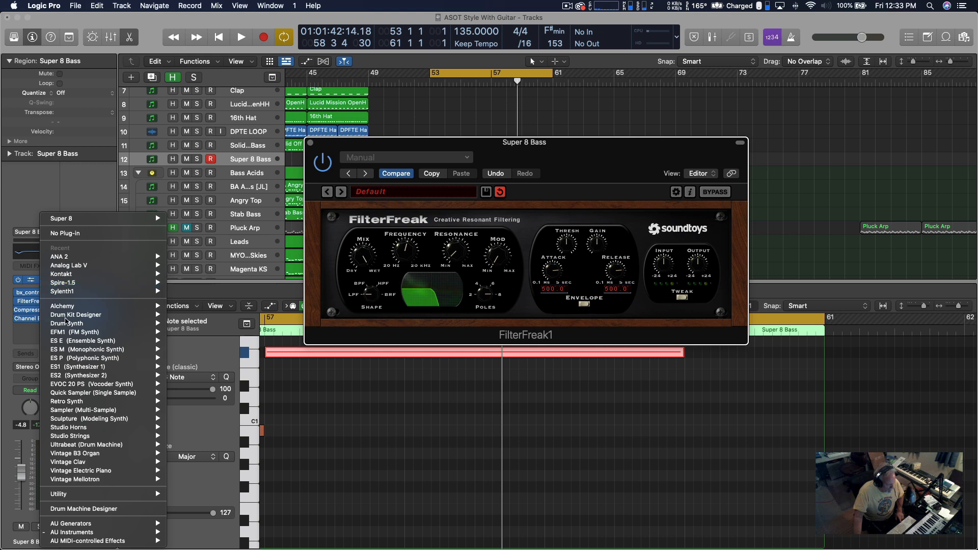
{"action": "mouse_move", "coordinate": [105, 533]}
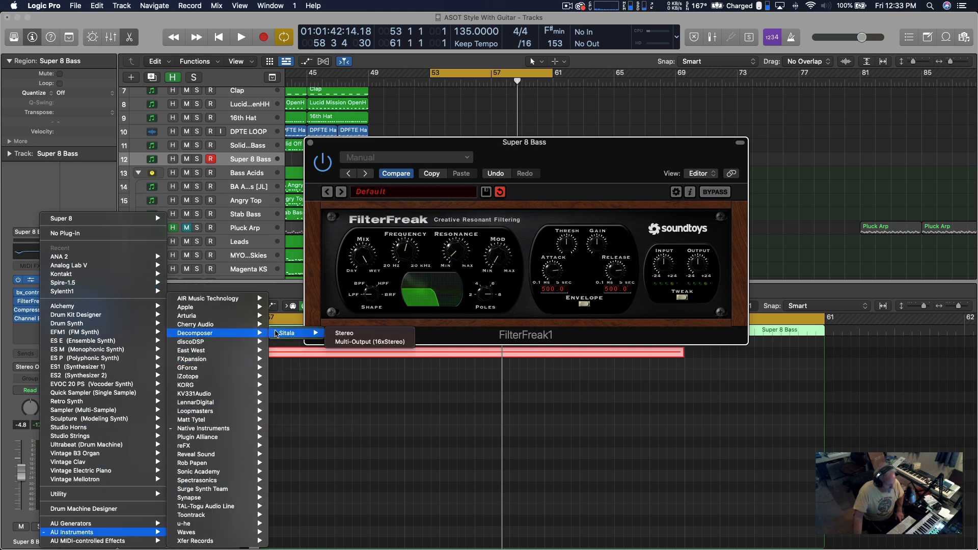
{"action": "mouse_move", "coordinate": [219, 328]}
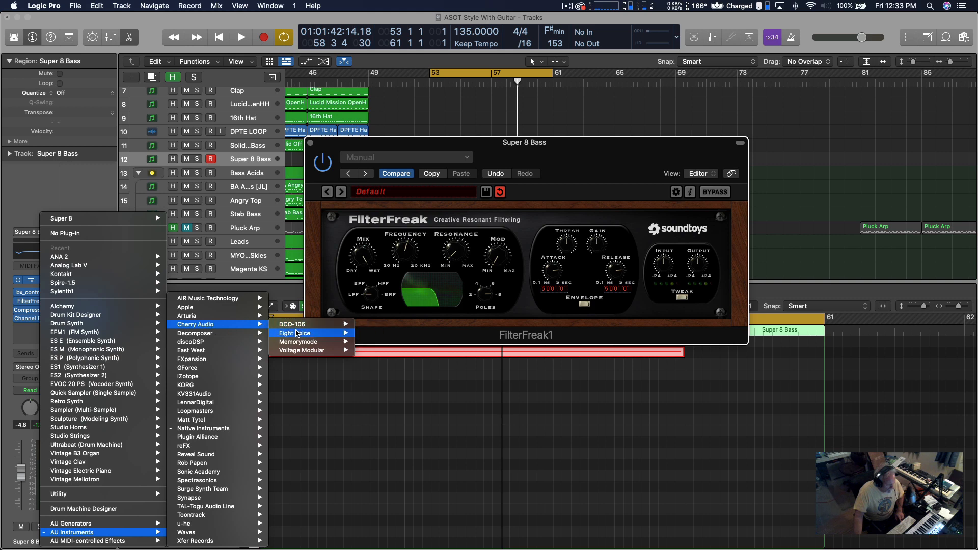
{"action": "left_click", "coordinate": [375, 342]}
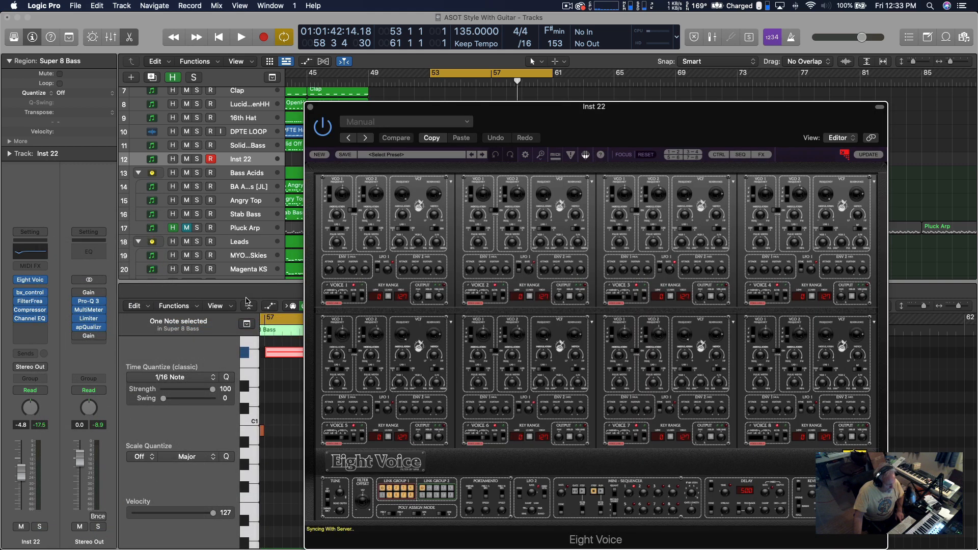
{"action": "key", "text": "space"}
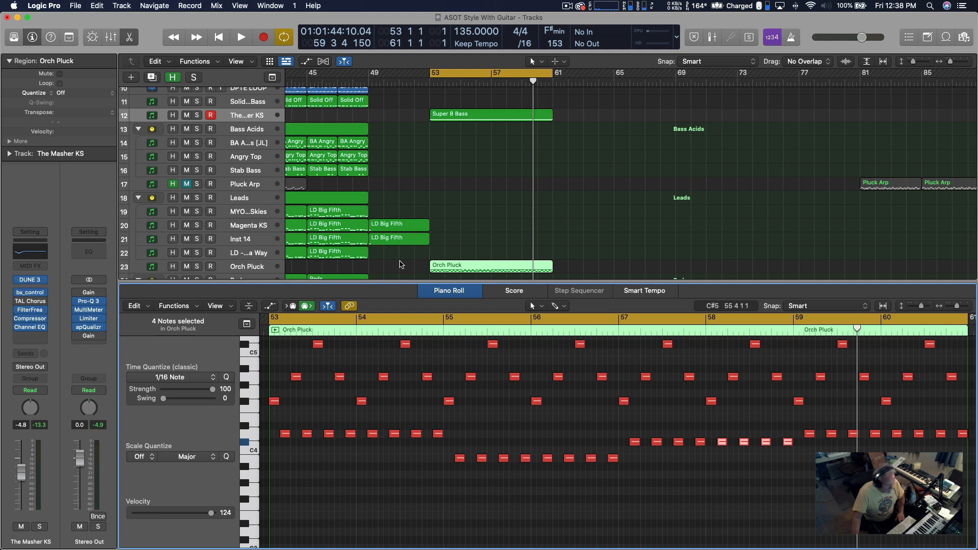
Step: Look at The Masher KS patch in the bass track's DUNE 3 instrument and play the loop
{"action": "left_click", "coordinate": [32, 281]}
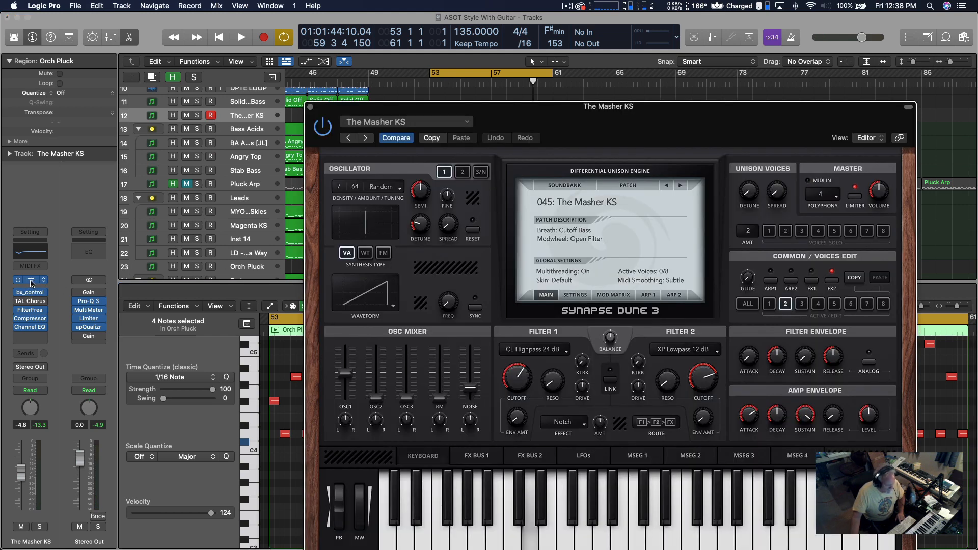
{"action": "left_click", "coordinate": [31, 283]}
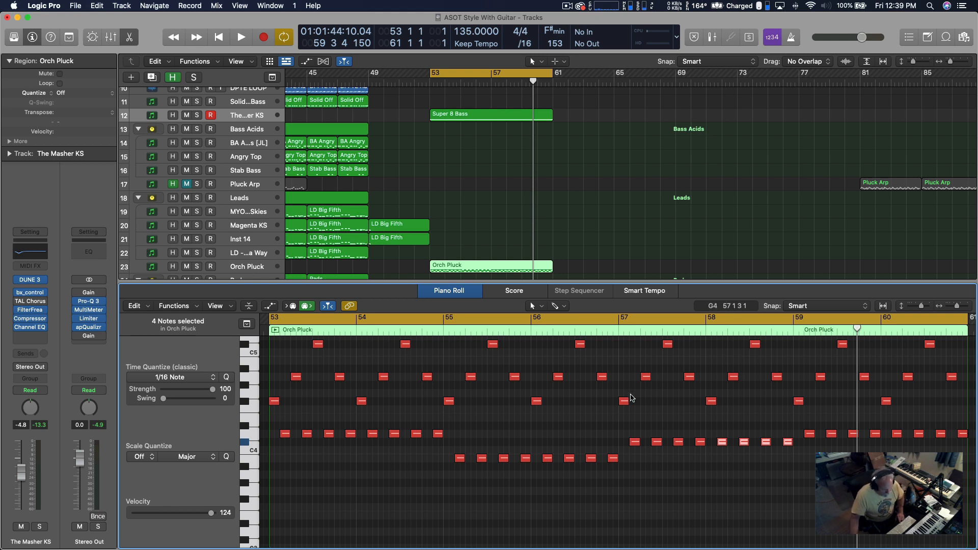
{"action": "key", "text": "space"}
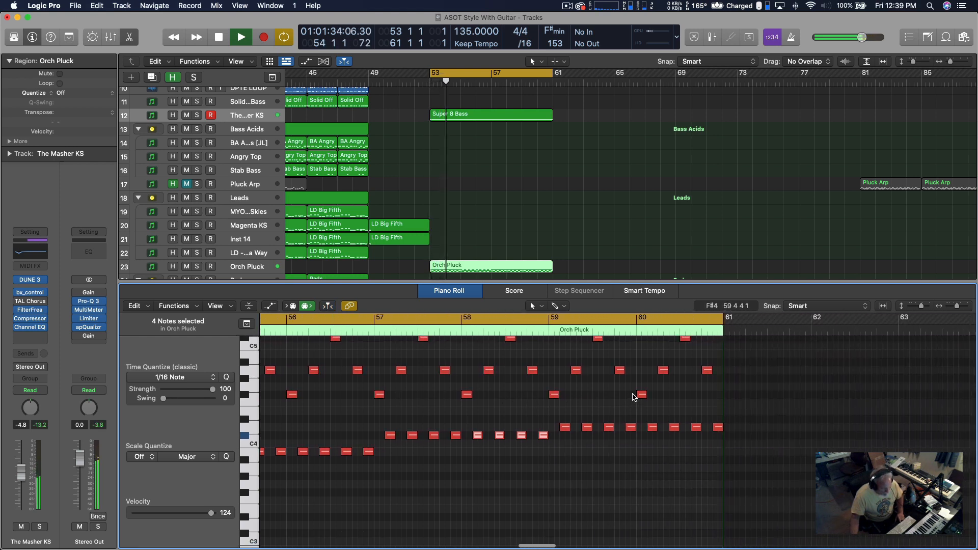
{"action": "scroll", "coordinate": [633, 397], "scroll_direction": "up", "scroll_amount": 2}
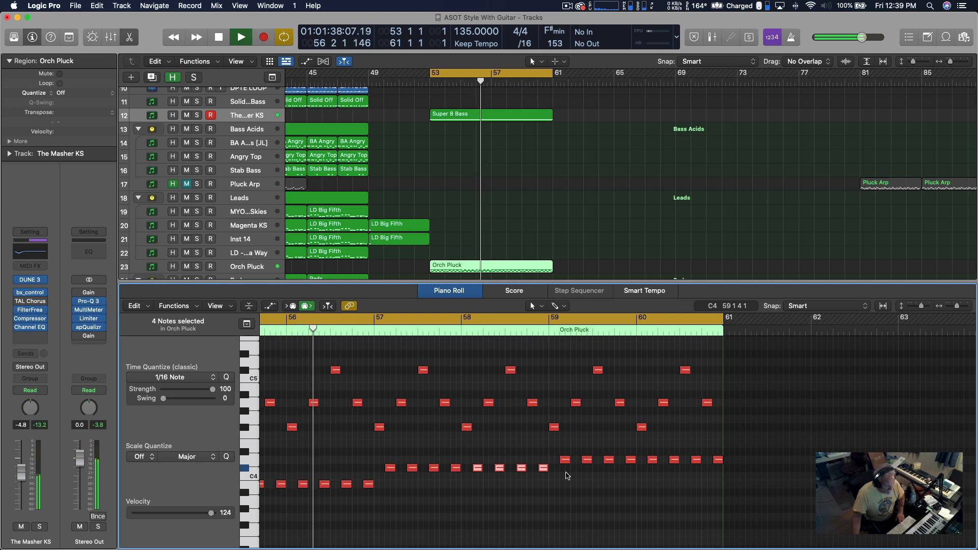
{"action": "key", "text": "space"}
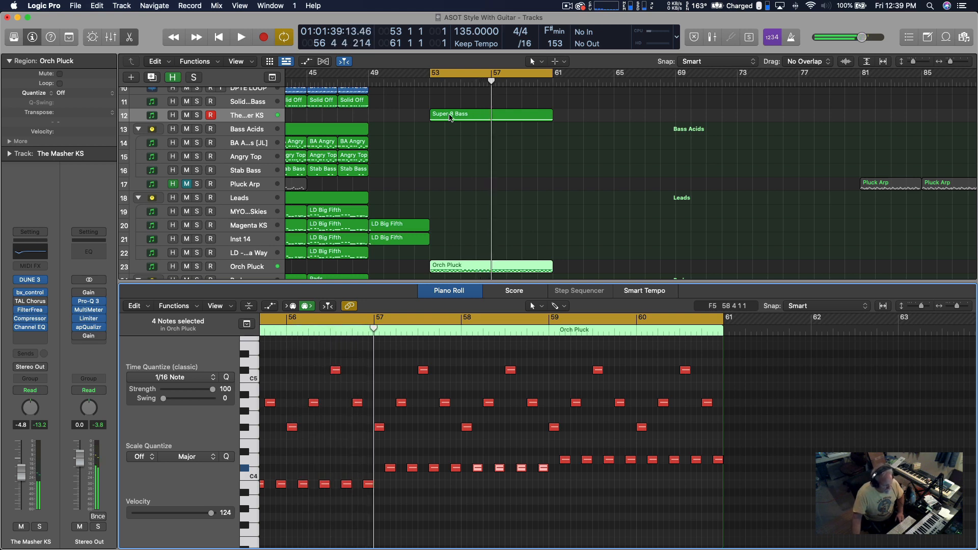
Step: Show the notes of the Super 8 Bass region and audition the B1 note at bar 55
{"action": "left_click", "coordinate": [450, 116]}
{"action": "left_click", "coordinate": [465, 439]}
{"action": "scroll", "coordinate": [466, 439], "scroll_direction": "up", "scroll_amount": 1}
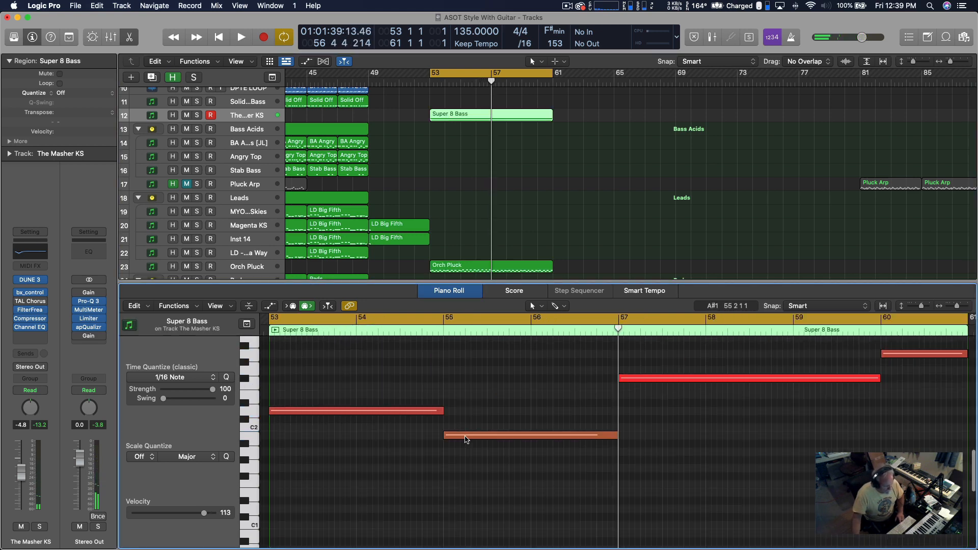
{"action": "left_click", "coordinate": [466, 437]}
{"action": "scroll", "coordinate": [465, 438], "scroll_direction": "up", "scroll_amount": 1}
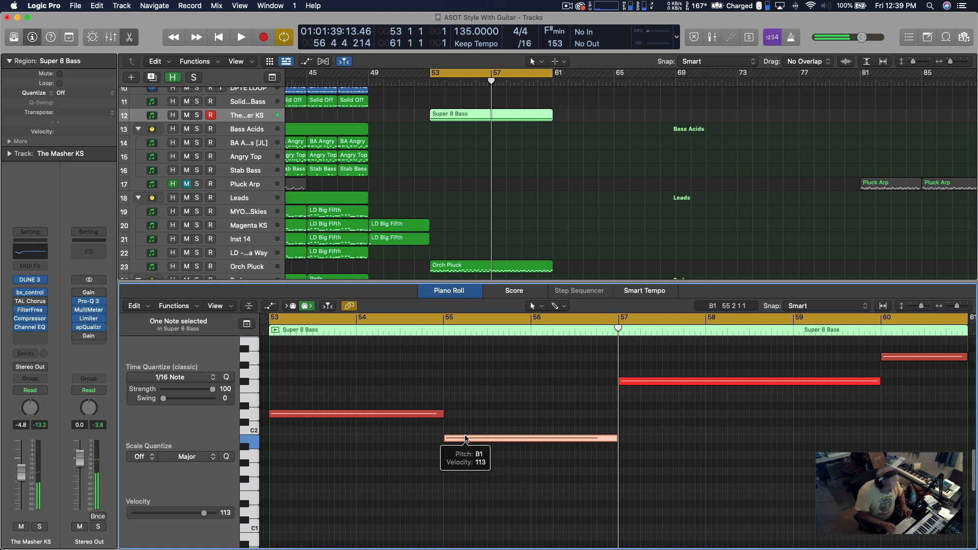
Step: Raise the B1 bass note at bar 55 by one octave to B2
{"action": "key", "text": "alt+shift+Up"}
{"action": "key", "text": "space"}
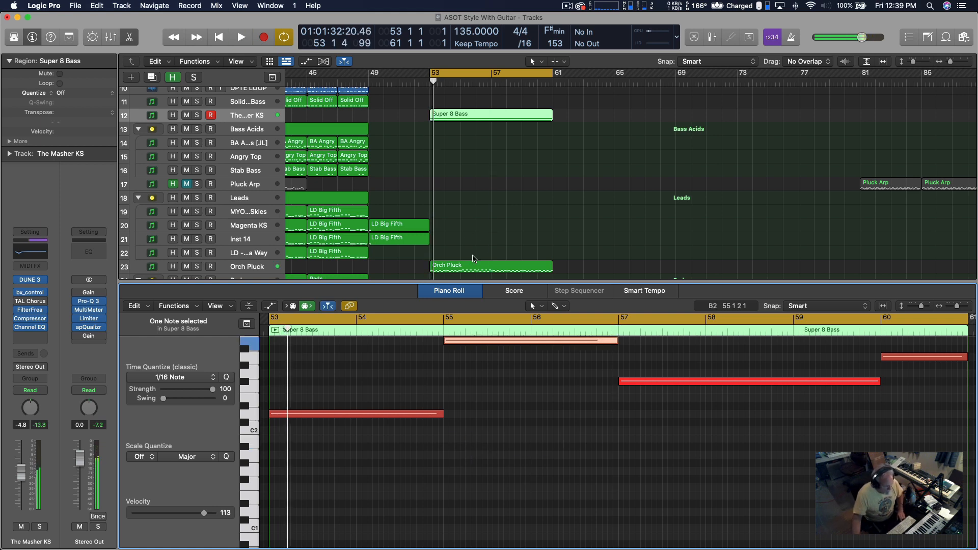
Step: Play the loop and examine the Orch Pluck notes from bar 53 to bar 61 against the bass line
{"action": "left_click", "coordinate": [463, 267]}
{"action": "key", "text": "space"}
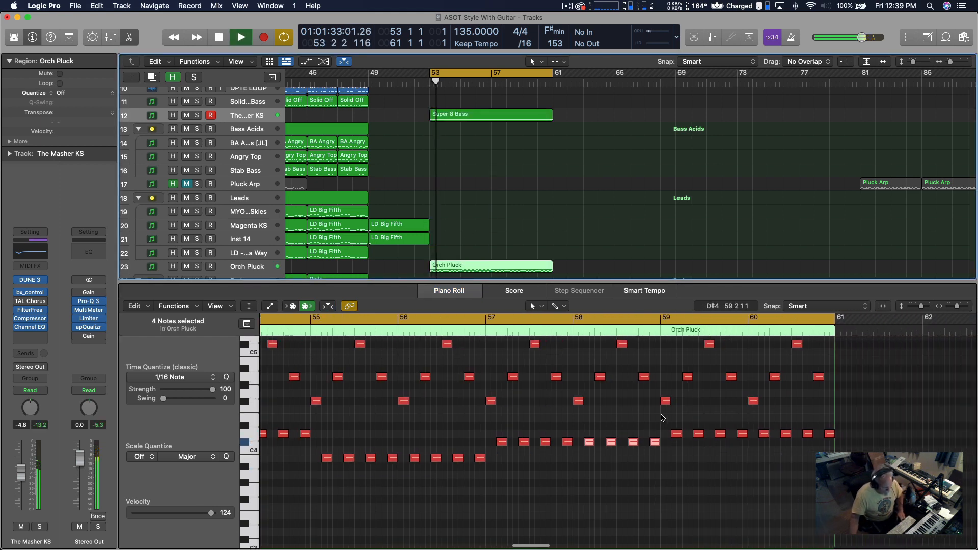
{"action": "left_click", "coordinate": [386, 332]}
{"action": "scroll", "coordinate": [473, 354], "scroll_direction": "left", "scroll_amount": 10}
{"action": "scroll", "coordinate": [474, 354], "scroll_direction": "right", "scroll_amount": 5}
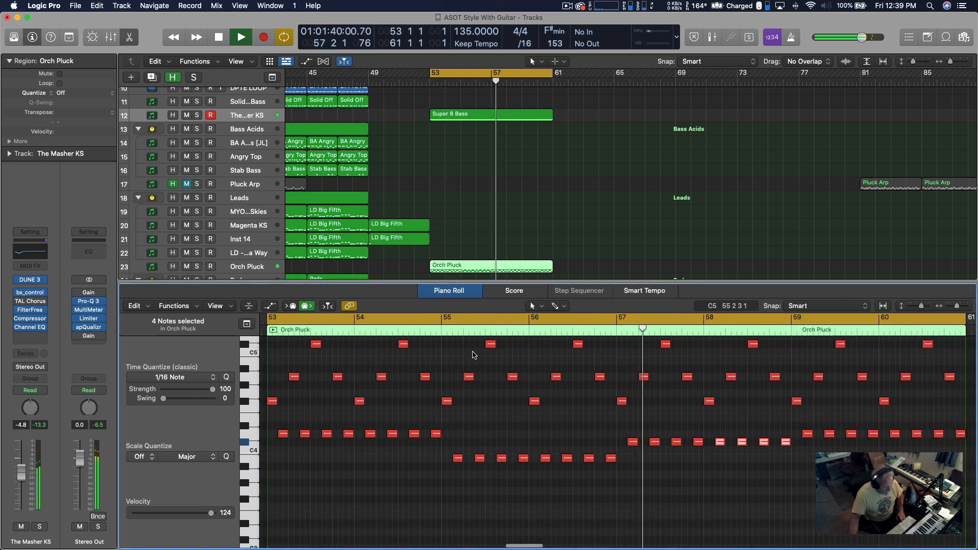
{"action": "scroll", "coordinate": [468, 372], "scroll_direction": "right", "scroll_amount": 10}
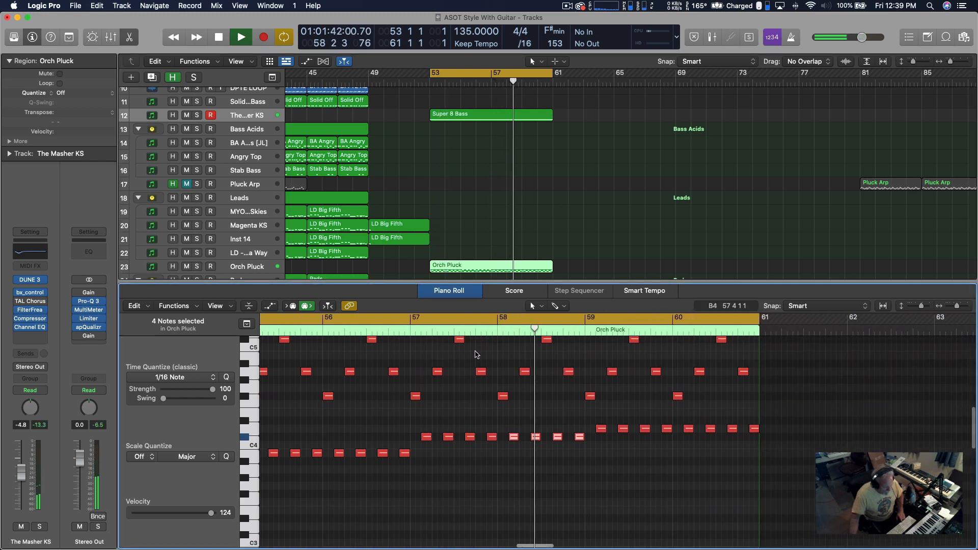
{"action": "scroll", "coordinate": [464, 393], "scroll_direction": "right", "scroll_amount": 2}
{"action": "key", "text": "space"}
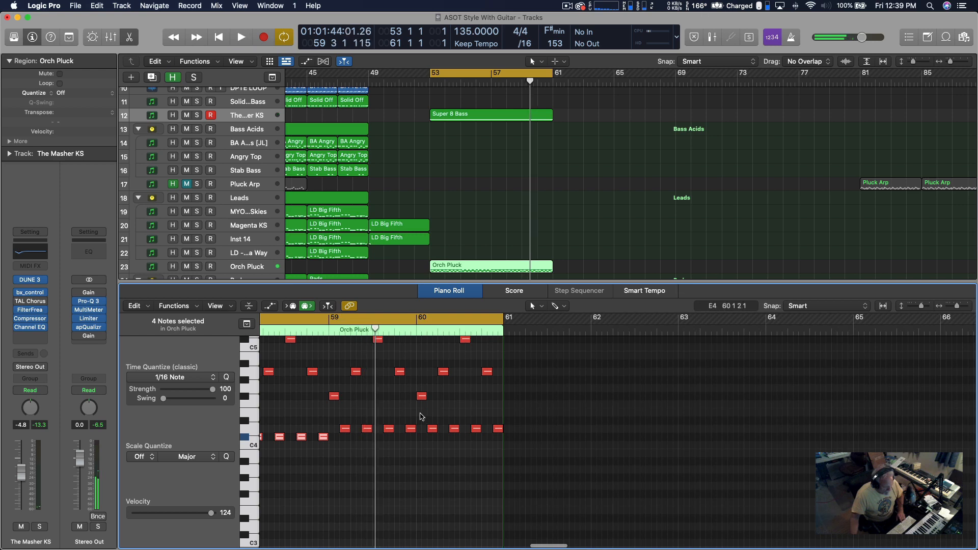
{"action": "key", "text": "space"}
{"action": "scroll", "coordinate": [512, 393], "scroll_direction": "right", "scroll_amount": 6}
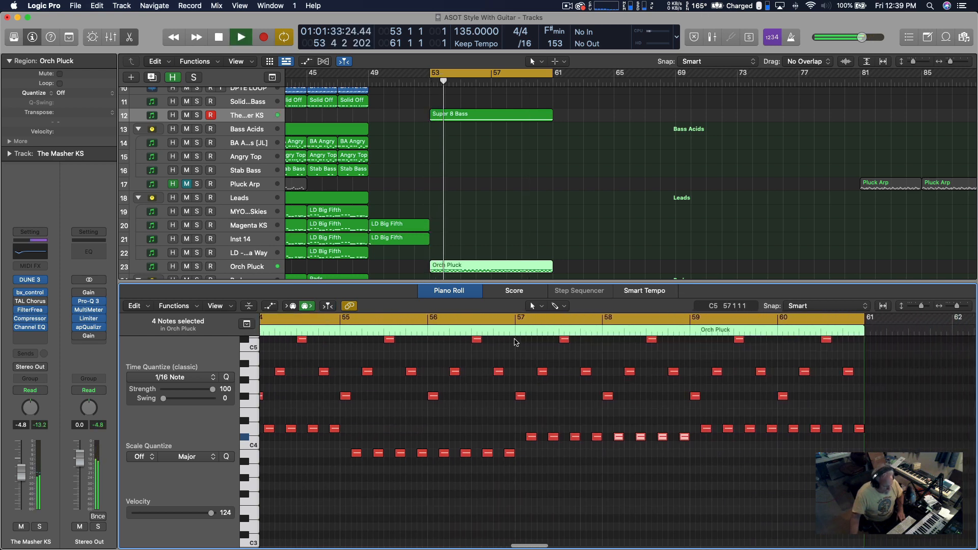
{"action": "scroll", "coordinate": [512, 331], "scroll_direction": "right", "scroll_amount": 1}
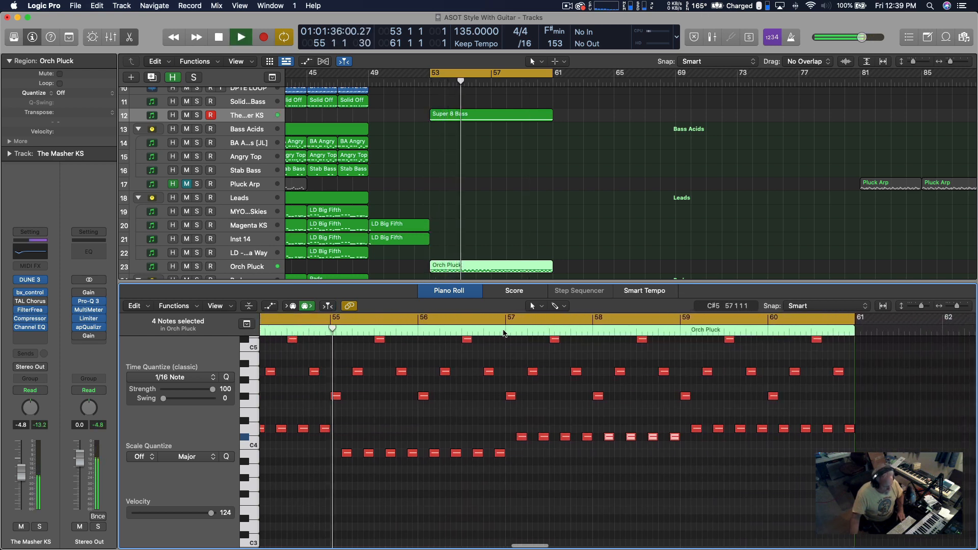
{"action": "scroll", "coordinate": [494, 334], "scroll_direction": "left", "scroll_amount": 2}
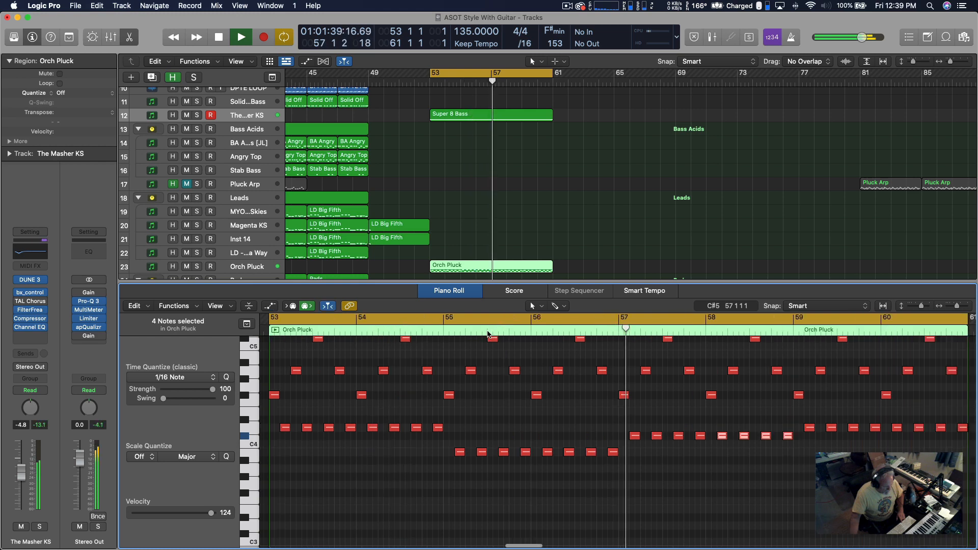
{"action": "scroll", "coordinate": [489, 335], "scroll_direction": "right", "scroll_amount": 4}
{"action": "scroll", "coordinate": [485, 334], "scroll_direction": "right", "scroll_amount": 6}
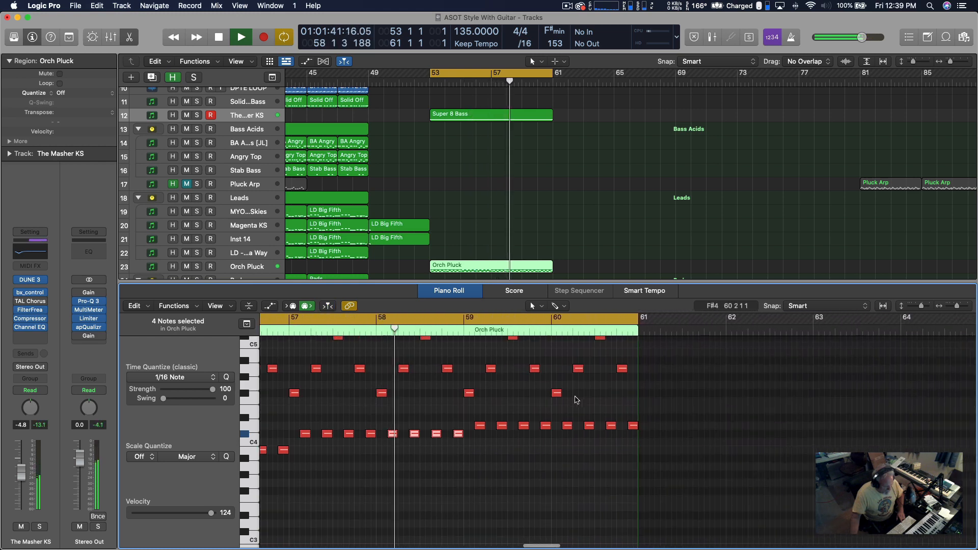
{"action": "scroll", "coordinate": [560, 387], "scroll_direction": "up", "scroll_amount": 3}
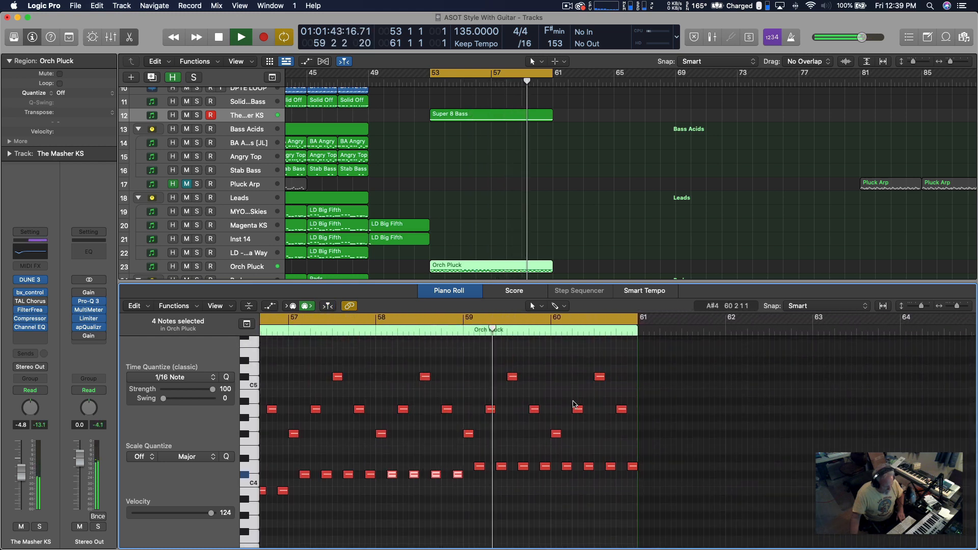
Step: Rework the Orch Pluck notes in bar 60, raising the first to A4 and lowering the last to C#4
{"action": "key", "text": "space"}
{"action": "left_click_drag", "start_coordinate": [633, 466], "coordinate": [634, 479]}
{"action": "key", "text": "space"}
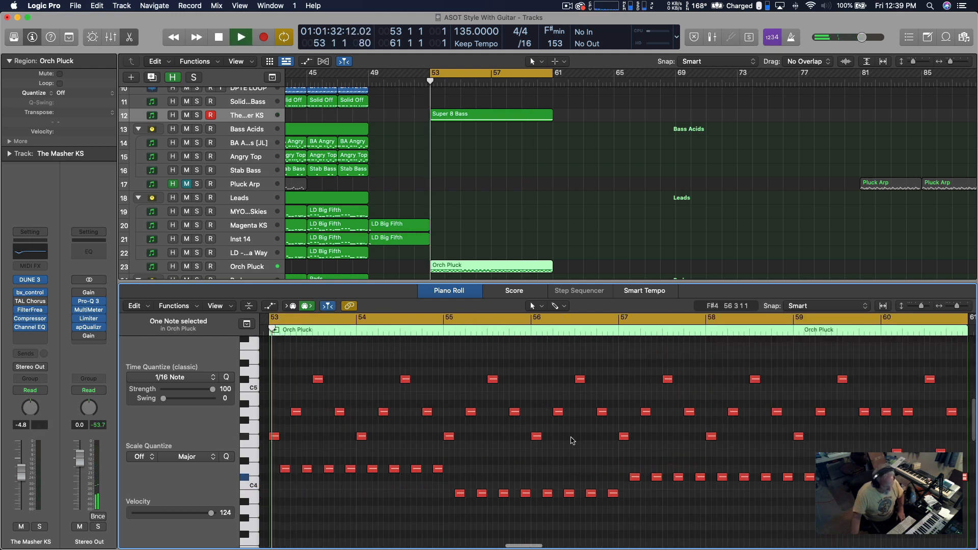
Step: Open the Orch Pluck track's ANA 2 instrument on its synth controls, with the preset browser closed, and play the loop
{"action": "left_click", "coordinate": [254, 267]}
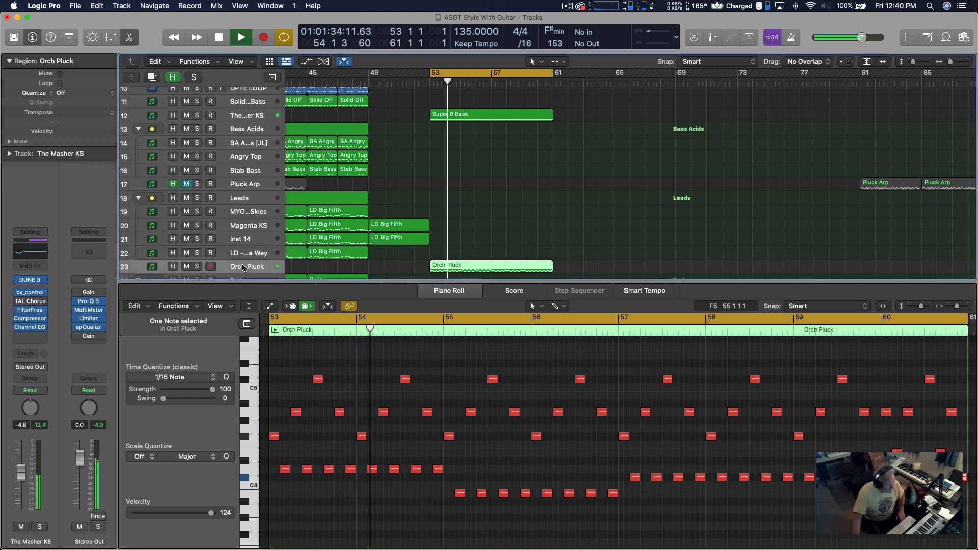
{"action": "key", "text": "space"}
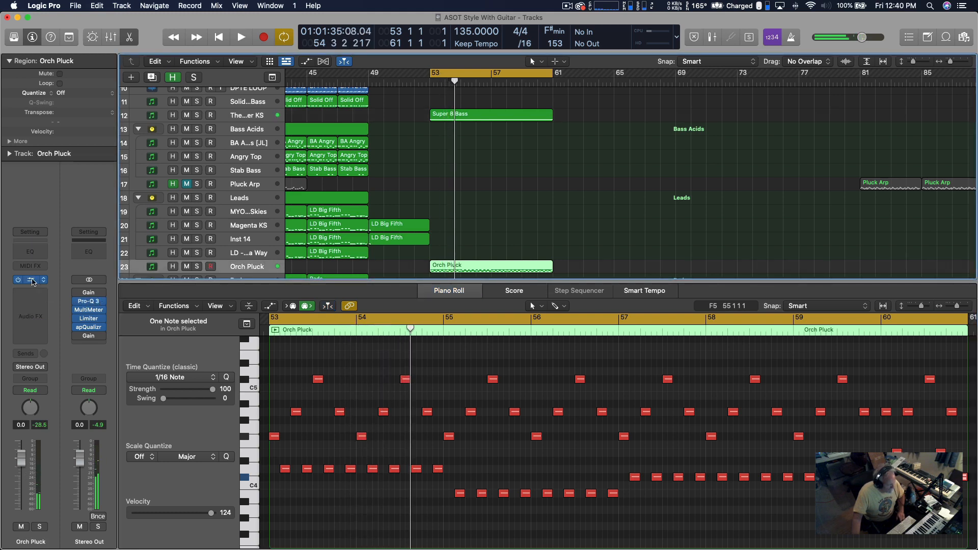
{"action": "left_click", "coordinate": [32, 280]}
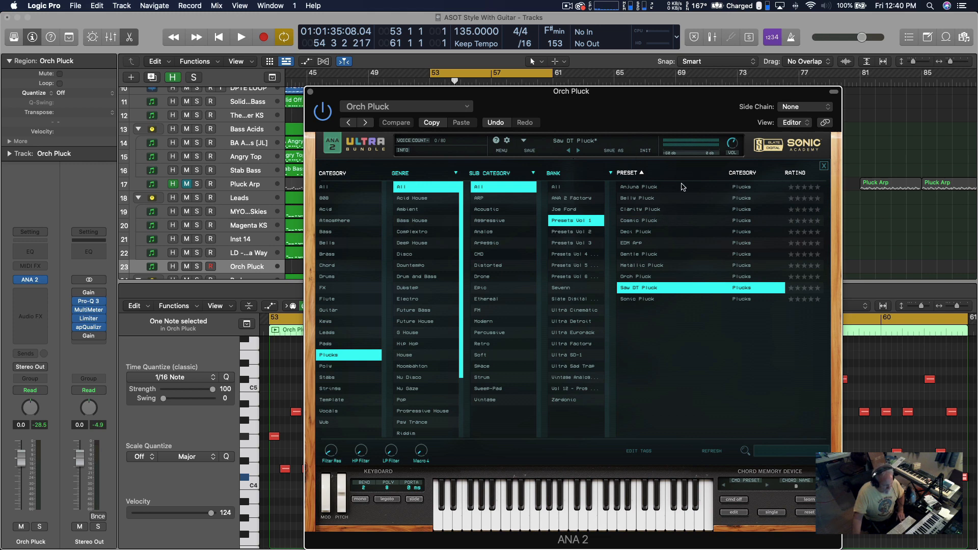
{"action": "left_click", "coordinate": [824, 167]}
{"action": "key", "text": "space"}
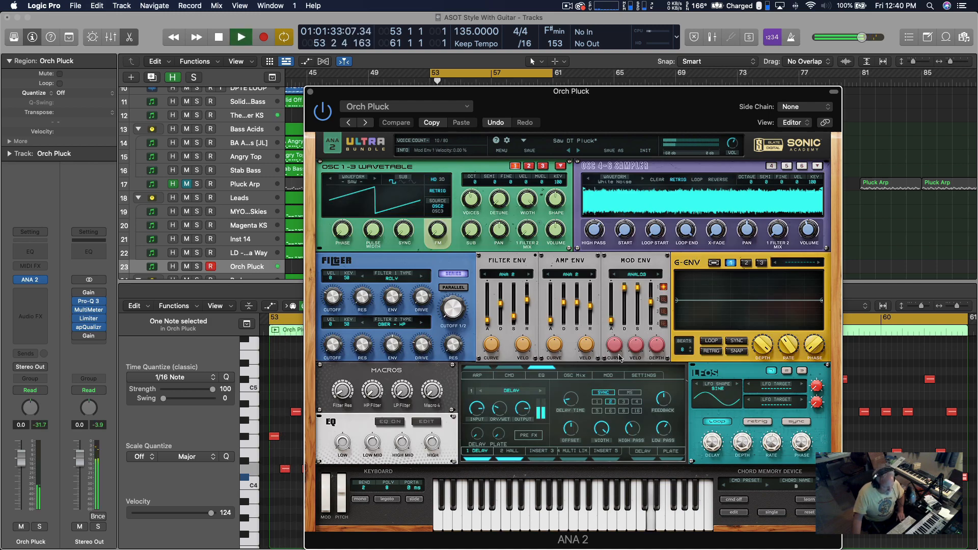
Step: Adjust the input amount of ANA 2's Delay effect while listening to the loop
{"action": "left_click", "coordinate": [568, 453]}
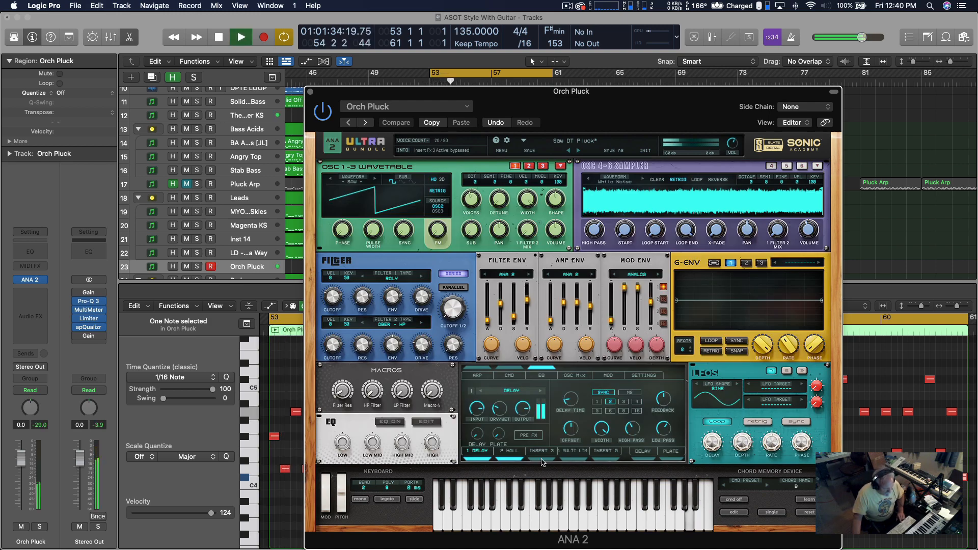
{"action": "left_click", "coordinate": [513, 456]}
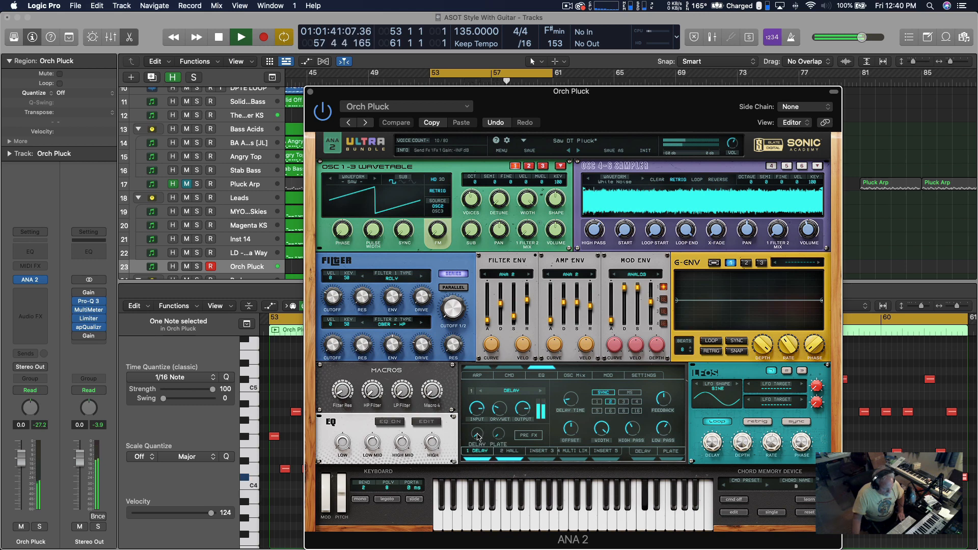
{"action": "left_click", "coordinate": [477, 407]}
{"action": "left_click_drag", "start_coordinate": [477, 408], "coordinate": [482, 383]}
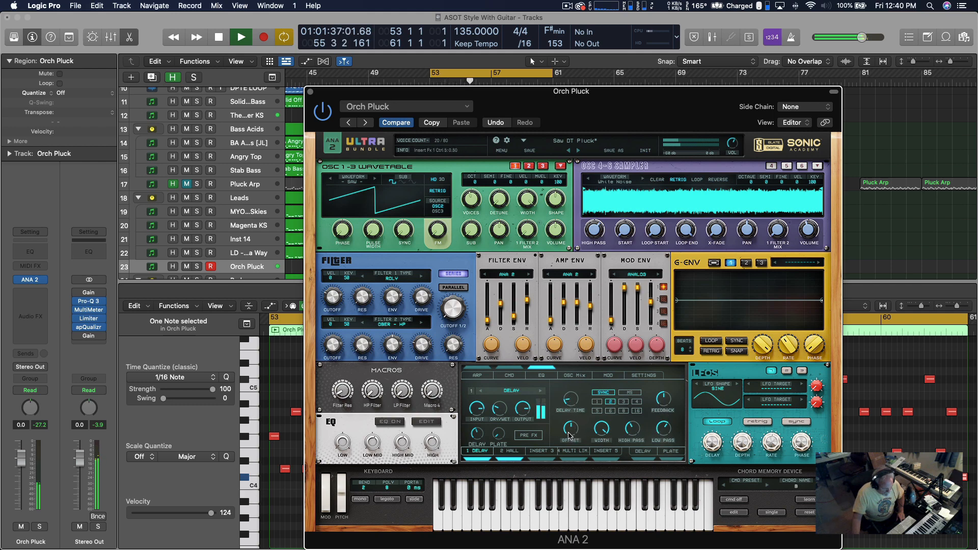
{"action": "key", "text": "space"}
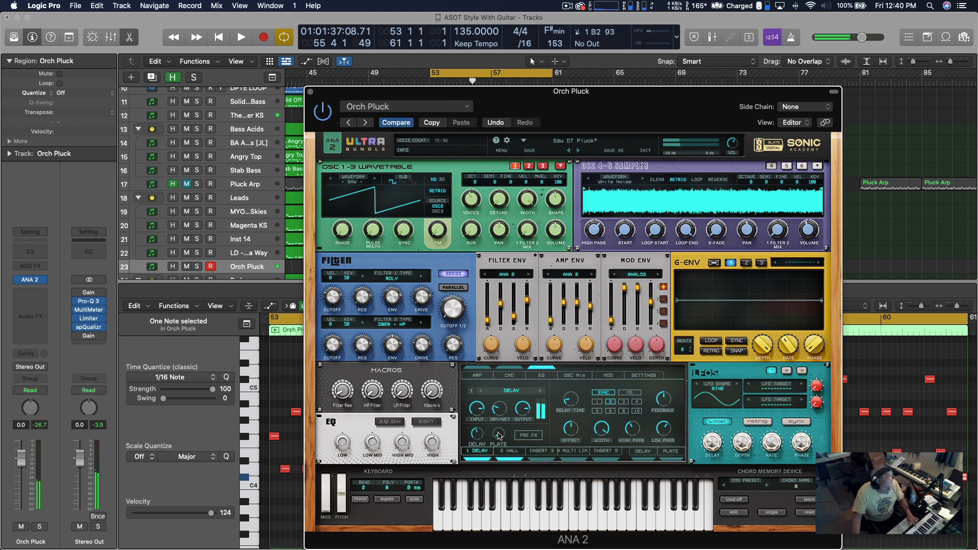
Step: Insert the Waves H-Delay effect on the Orch Pluck track and play the loop through it
{"action": "left_click", "coordinate": [44, 280]}
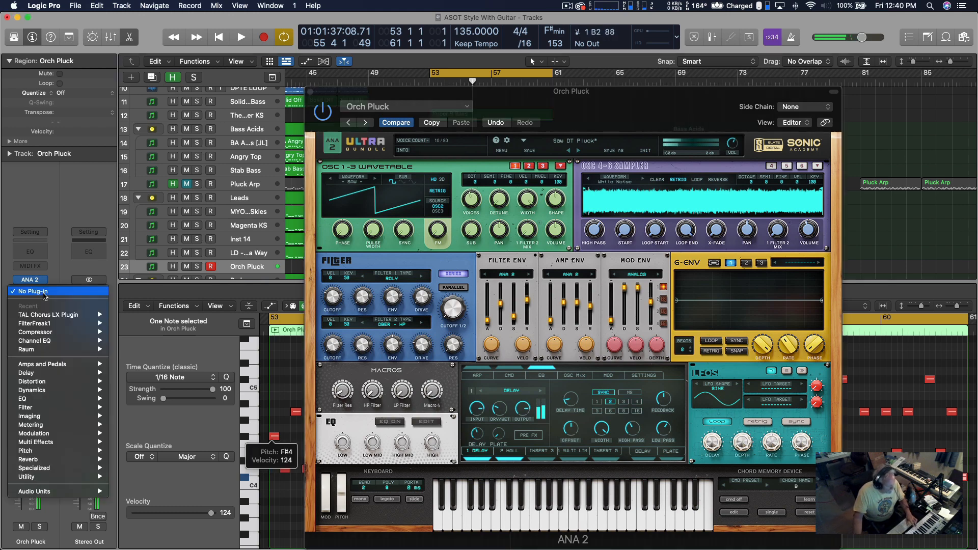
{"action": "mouse_move", "coordinate": [53, 494]}
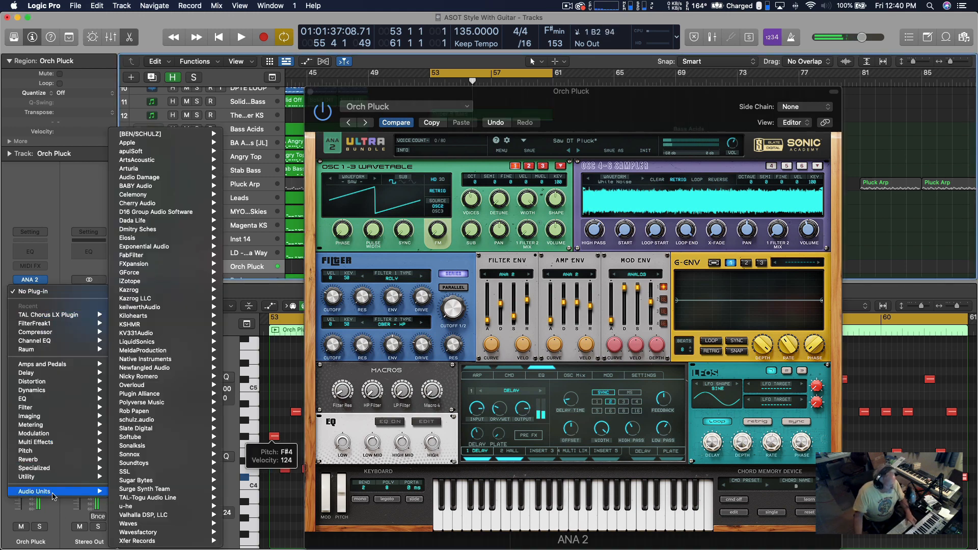
{"action": "mouse_move", "coordinate": [142, 240]}
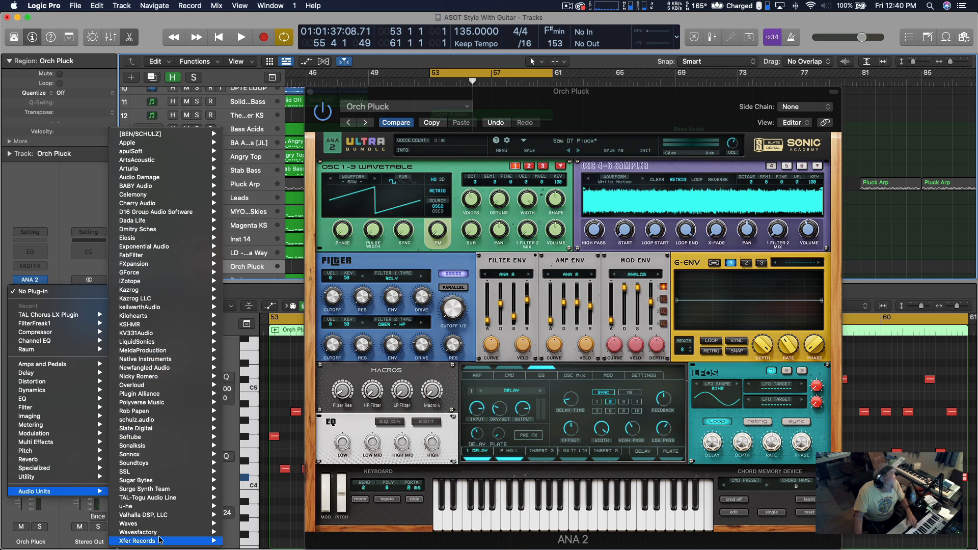
{"action": "mouse_move", "coordinate": [147, 526]}
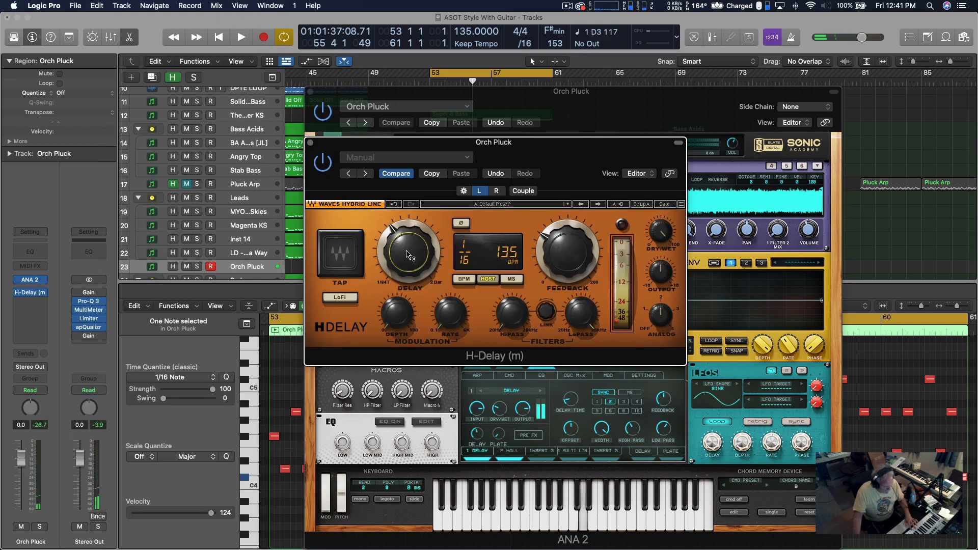
{"action": "key", "text": "space"}
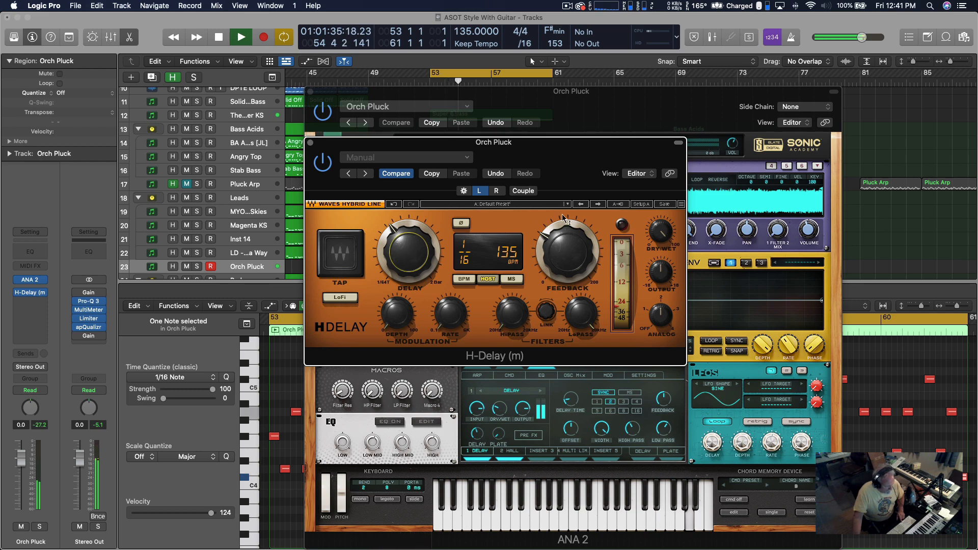
Step: Try a lower dry/wet mix on H-Delay and audition the loop with it
{"action": "mouse_move", "coordinate": [660, 229]}
{"action": "left_mouse_down"}
{"action": "mouse_move", "coordinate": [660, 261]}
{"action": "mouse_move", "coordinate": [661, 232]}
{"action": "left_mouse_up"}
{"action": "key", "text": "space"}
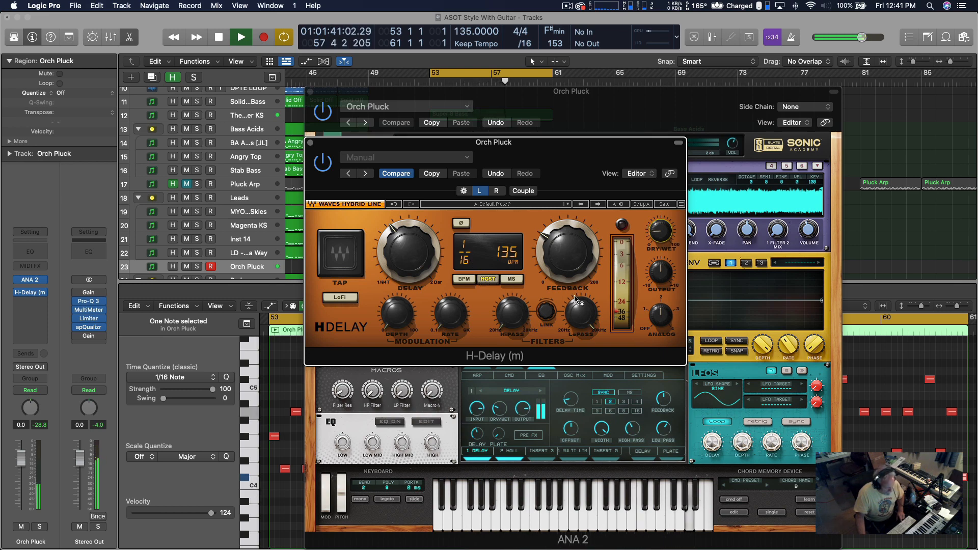
{"action": "mouse_move", "coordinate": [575, 297]}
{"action": "key", "text": "space"}
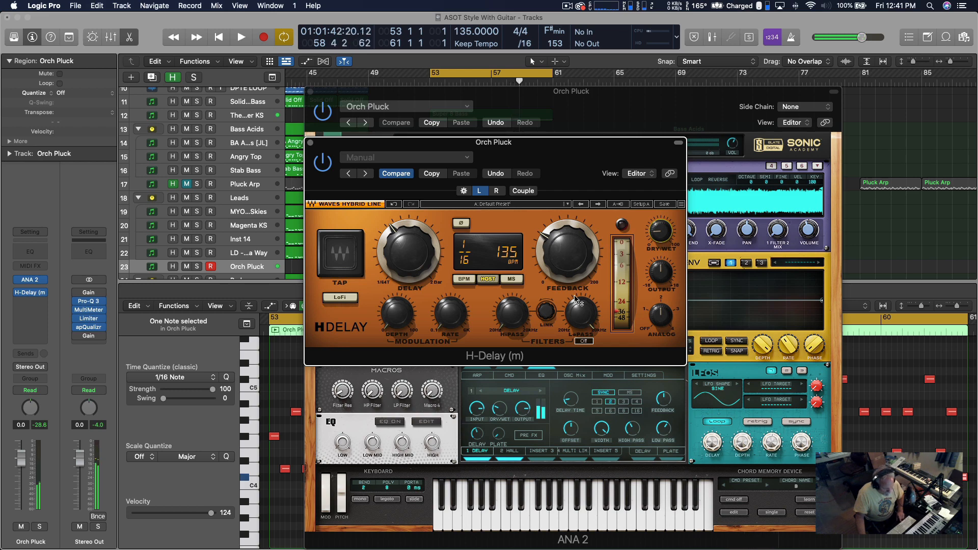
{"action": "key", "text": "space"}
{"action": "key", "text": "space"}
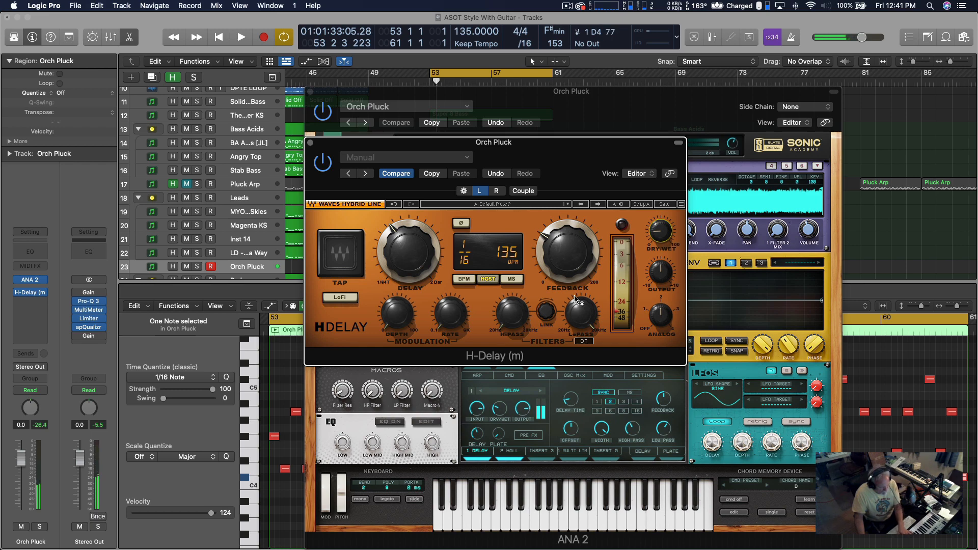
Step: Compare H-Delay's Host and MS timing modes and set it to BPM
{"action": "left_click", "coordinate": [461, 279]}
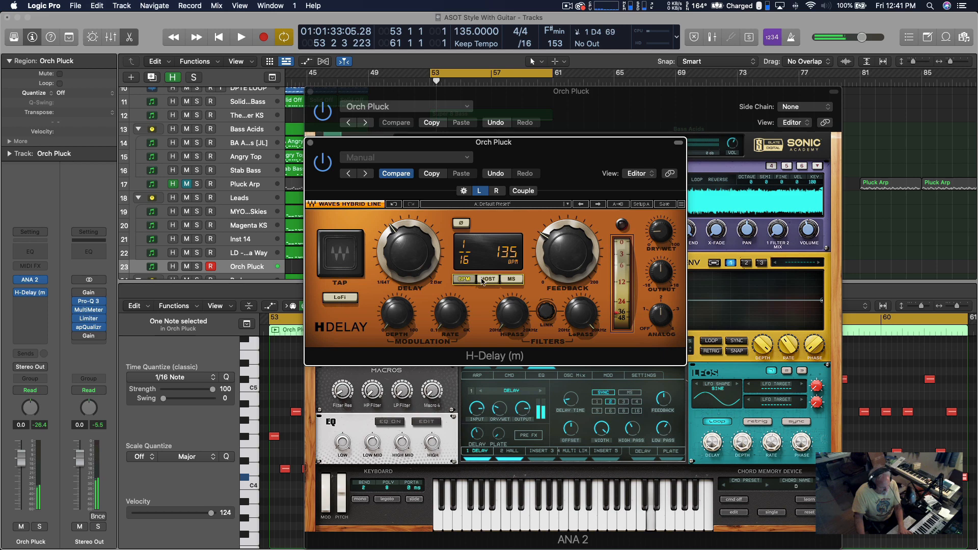
{"action": "left_click", "coordinate": [484, 280]}
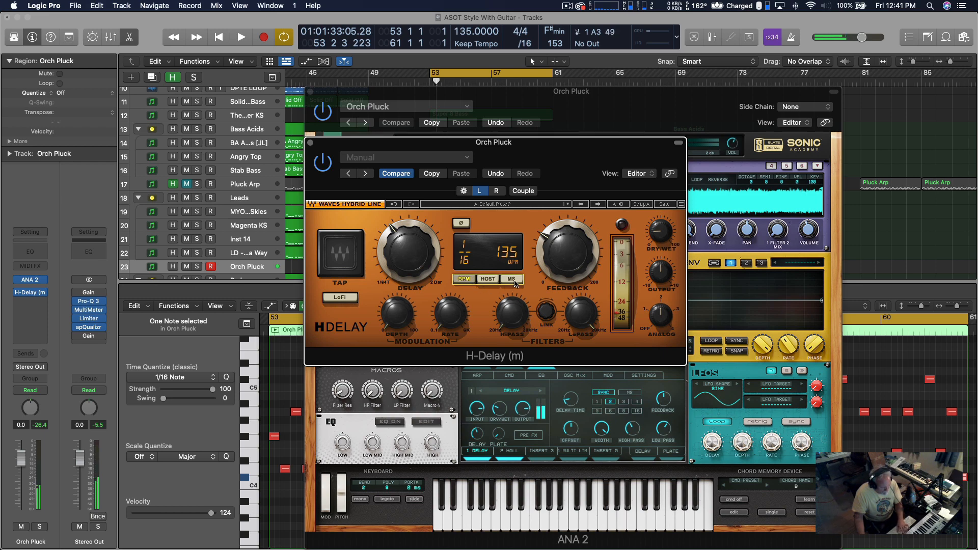
{"action": "left_click", "coordinate": [512, 280]}
{"action": "left_click", "coordinate": [464, 280]}
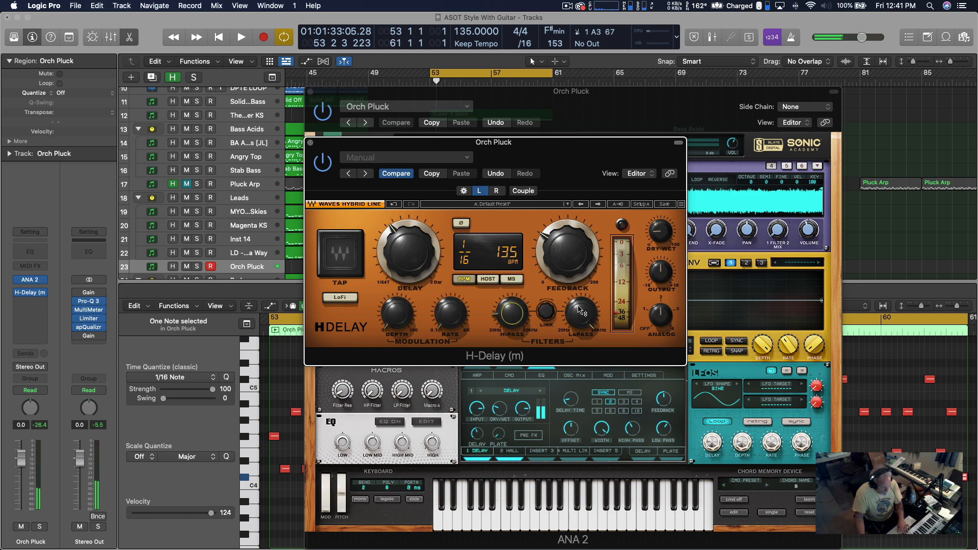
Step: Adjust H-Delay's LoPass filter and dry/wet mix during playback, and bypass the effect for comparison
{"action": "left_click_drag", "start_coordinate": [578, 307], "coordinate": [578, 326]}
{"action": "key", "text": "space"}
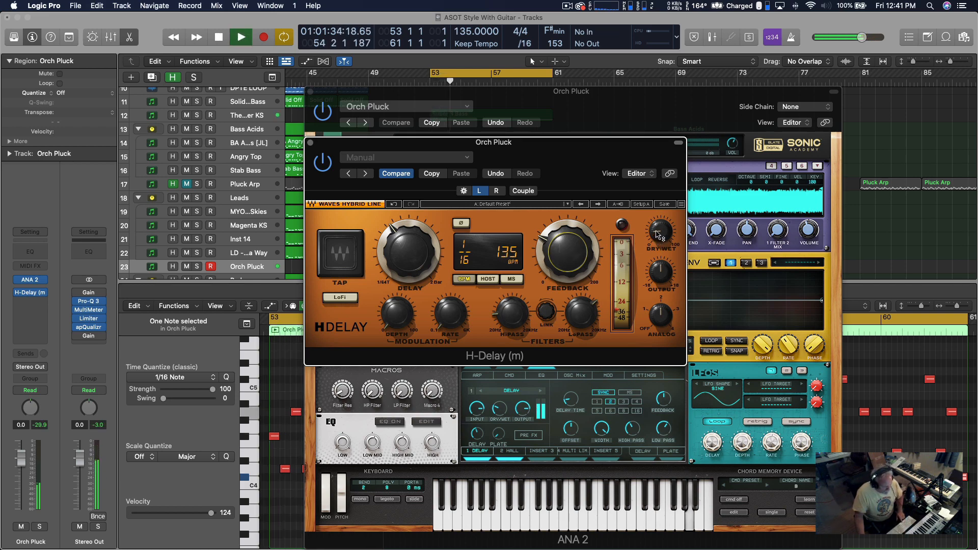
{"action": "left_click_drag", "start_coordinate": [661, 232], "coordinate": [660, 239]}
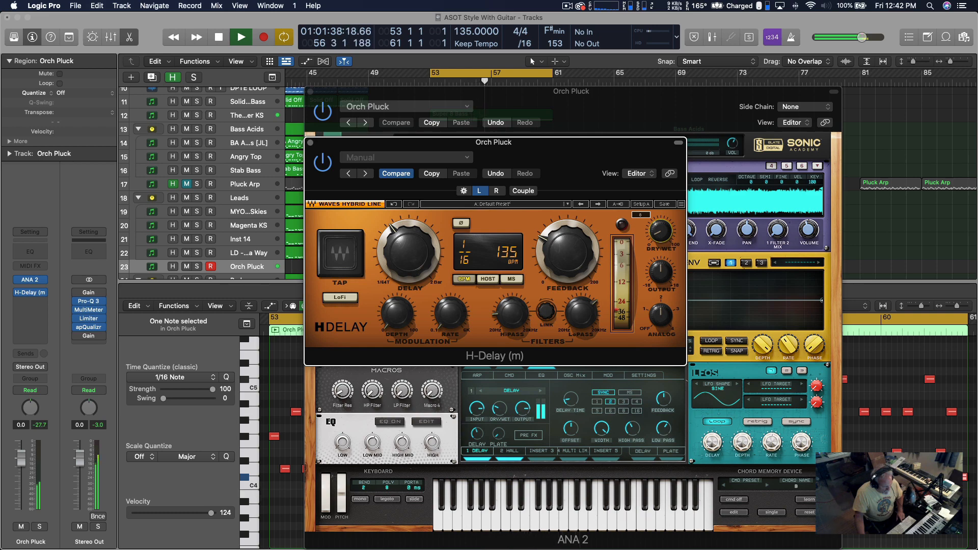
{"action": "left_click_drag", "start_coordinate": [581, 312], "coordinate": [581, 313]}
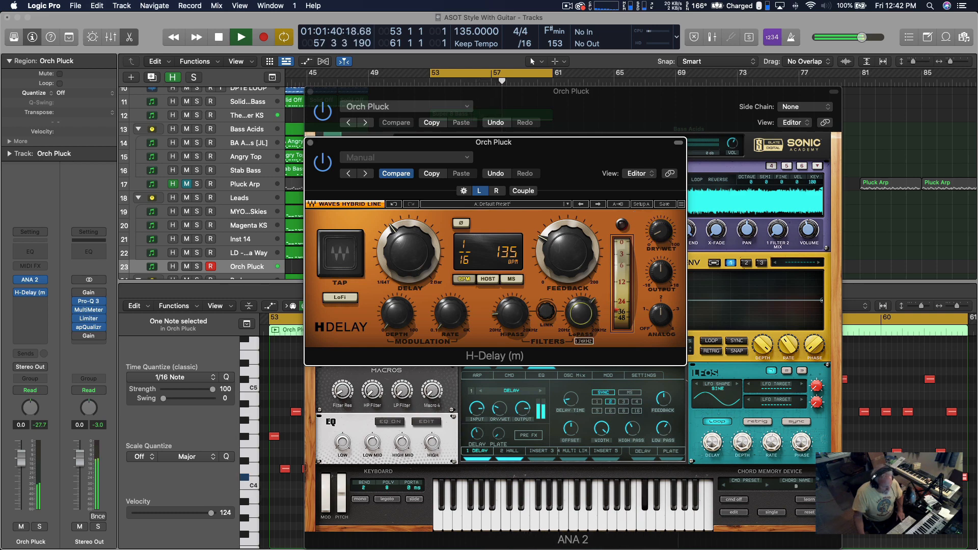
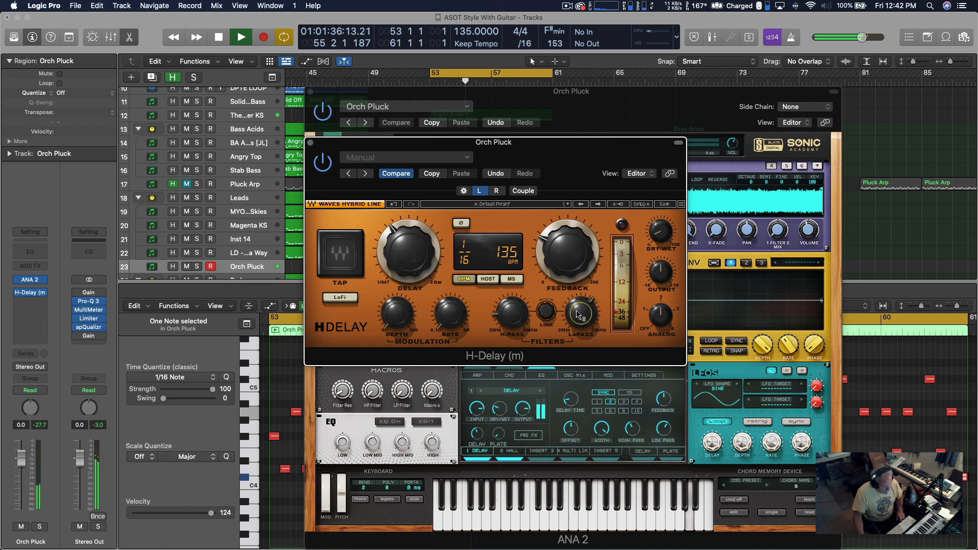
{"action": "left_click", "coordinate": [318, 164]}
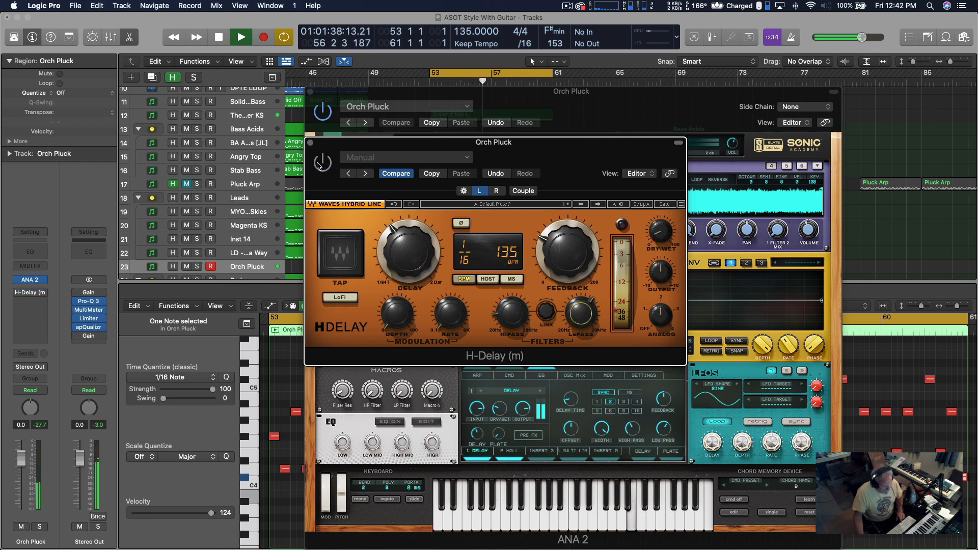
Step: Re-enable H-Delay on Orch Pluck and adjust its dry/wet mix during playback
{"action": "left_click", "coordinate": [318, 164]}
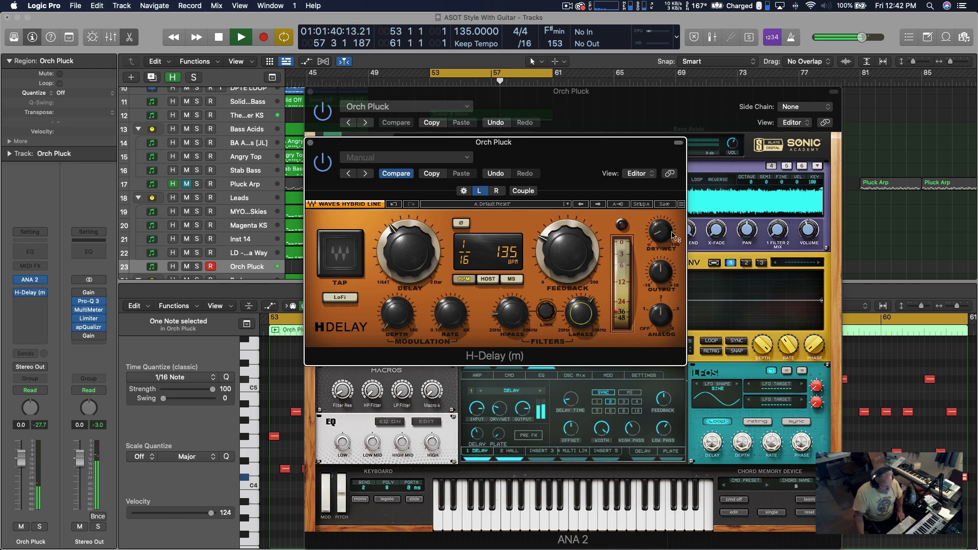
{"action": "left_click_drag", "start_coordinate": [656, 233], "coordinate": [656, 236]}
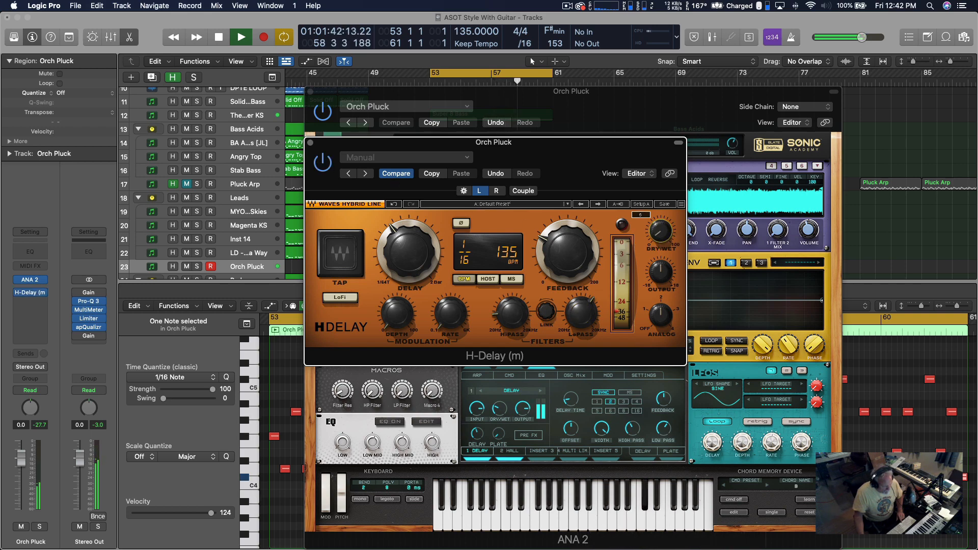
{"action": "key", "text": "space"}
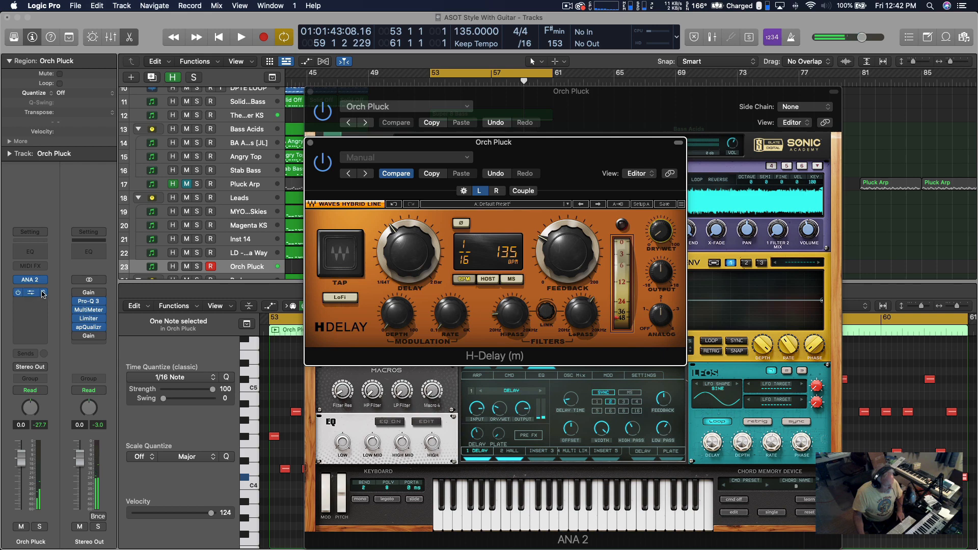
Step: Reselect the Waves H-Delay (m) plug-in in Dual Mono format on the Orch Pluck track
{"action": "left_click", "coordinate": [43, 295]}
{"action": "mouse_move", "coordinate": [67, 507]}
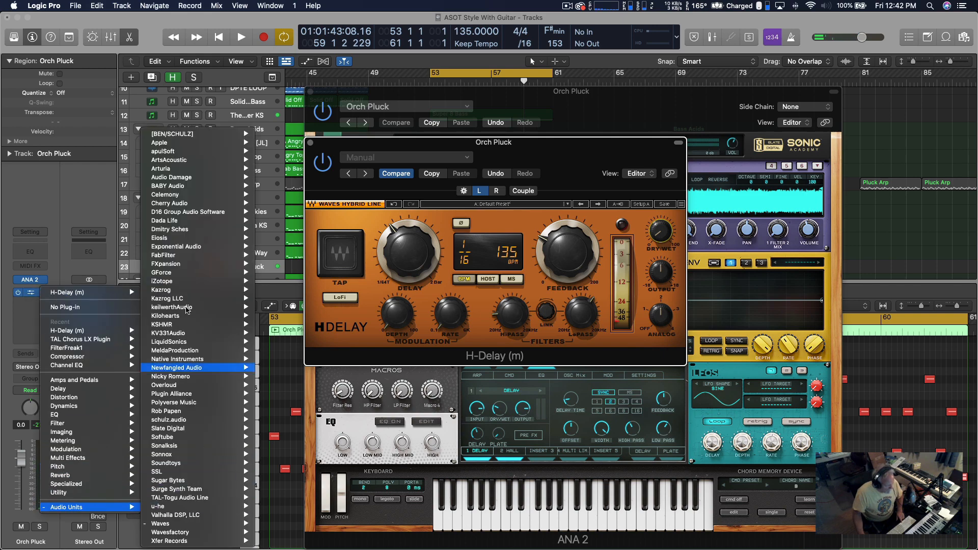
{"action": "mouse_move", "coordinate": [172, 524]}
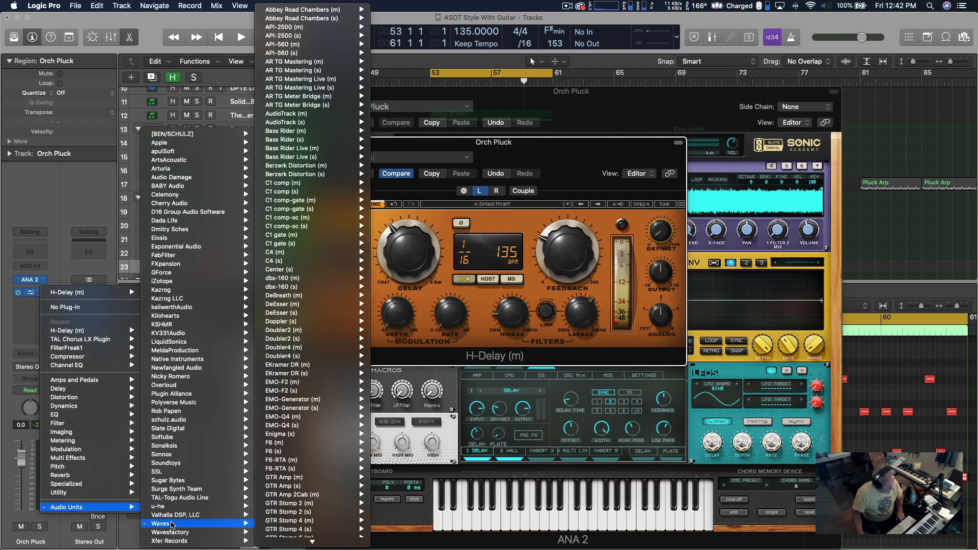
{"action": "scroll", "coordinate": [336, 306], "scroll_direction": "down", "scroll_amount": 10}
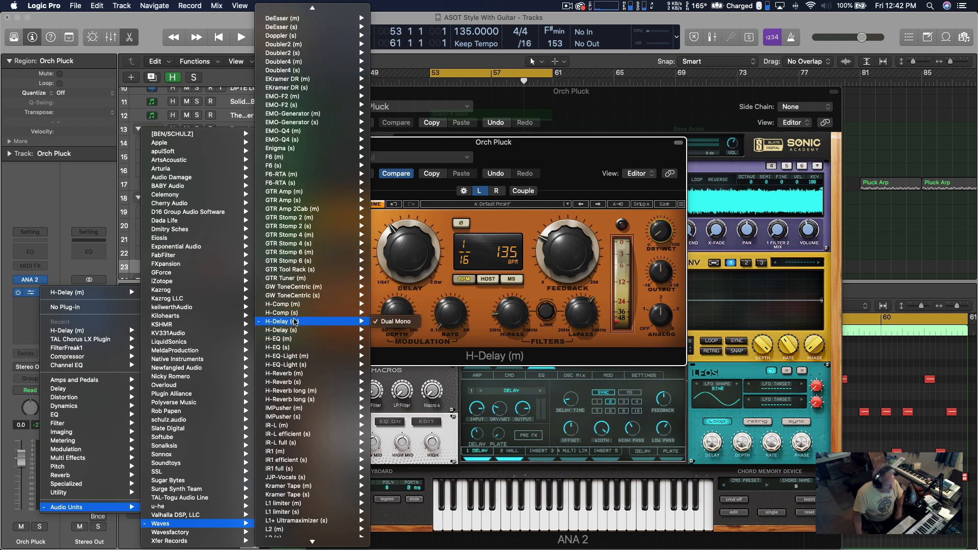
{"action": "left_click", "coordinate": [396, 321]}
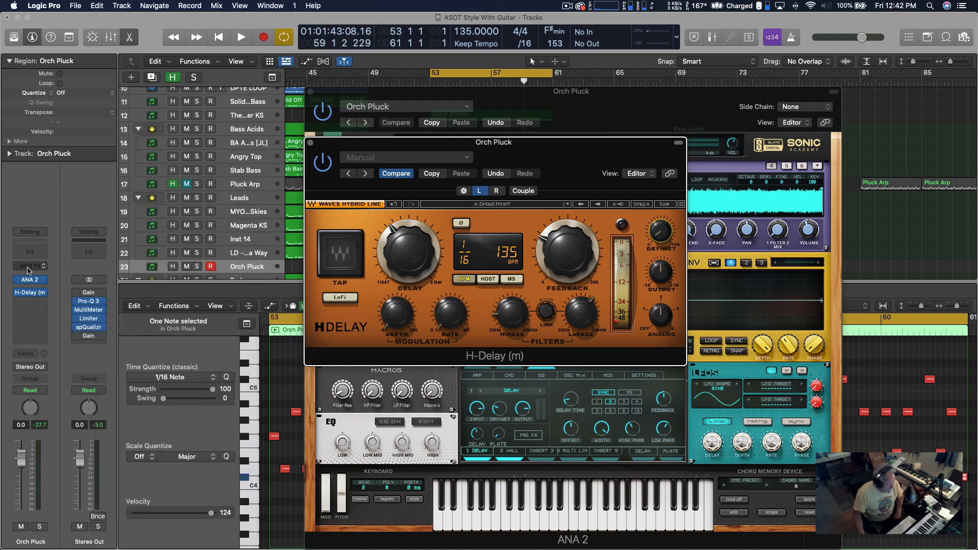
Step: Choose the Stereo version of Sonic Academy ANA 2 as the Orch Pluck track's instrument
{"action": "left_click", "coordinate": [43, 283]}
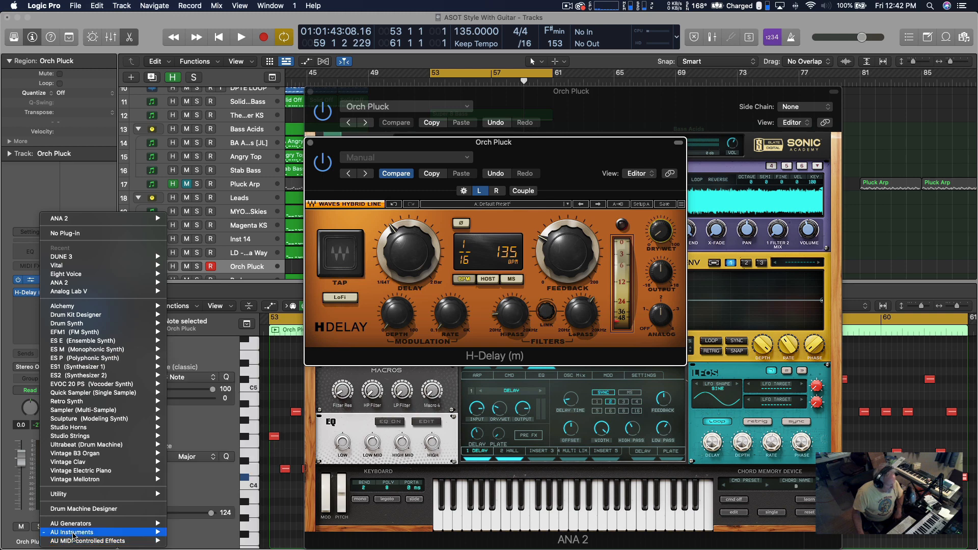
{"action": "mouse_move", "coordinate": [74, 534]}
{"action": "mouse_move", "coordinate": [197, 473]}
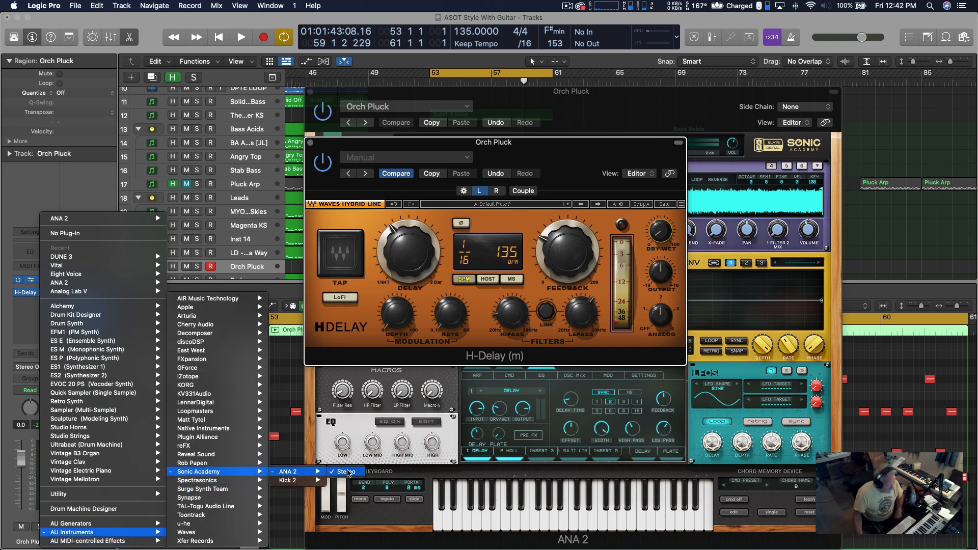
{"action": "left_click", "coordinate": [346, 472]}
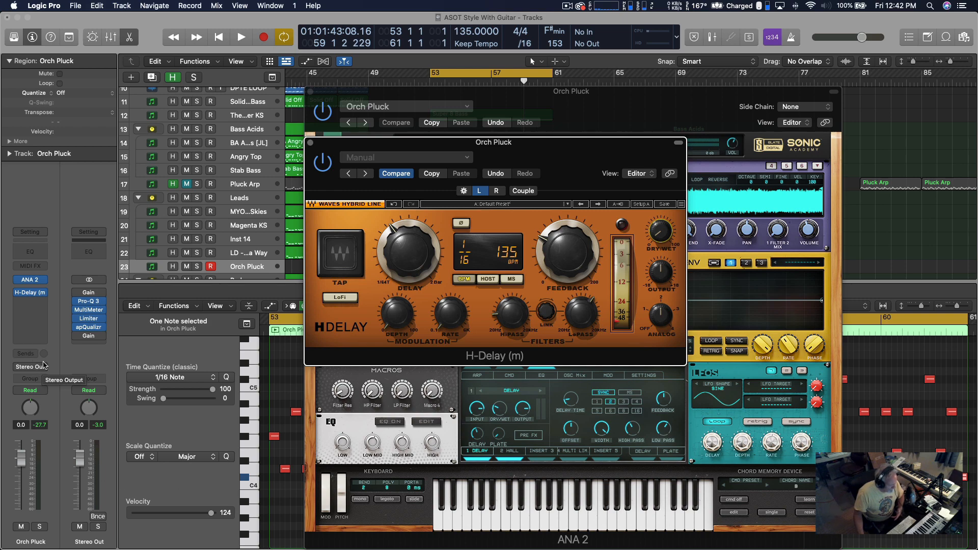
Step: Replace the mono H-Delay on Orch Pluck with the stereo H-Delay (s), with its delay time at 1/16
{"action": "left_click", "coordinate": [45, 294]}
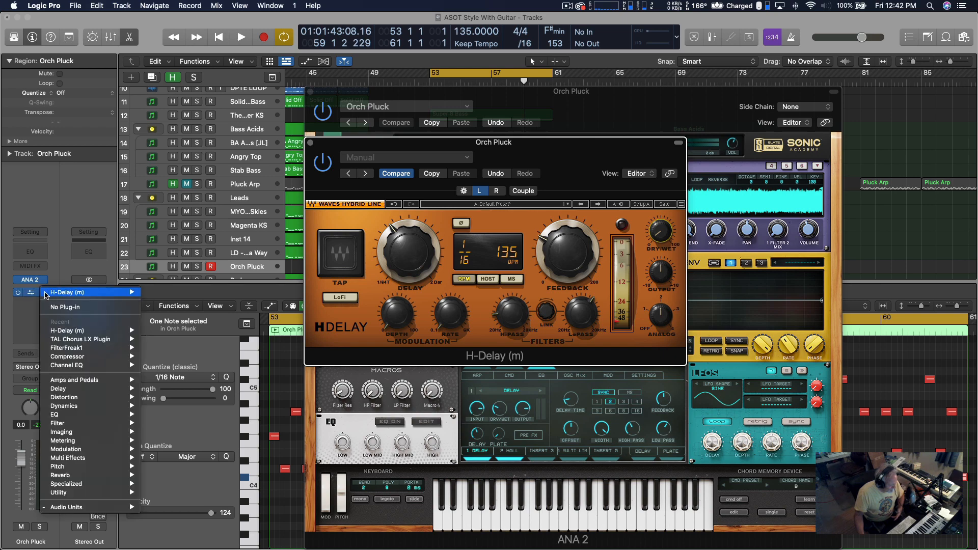
{"action": "left_click", "coordinate": [59, 307]}
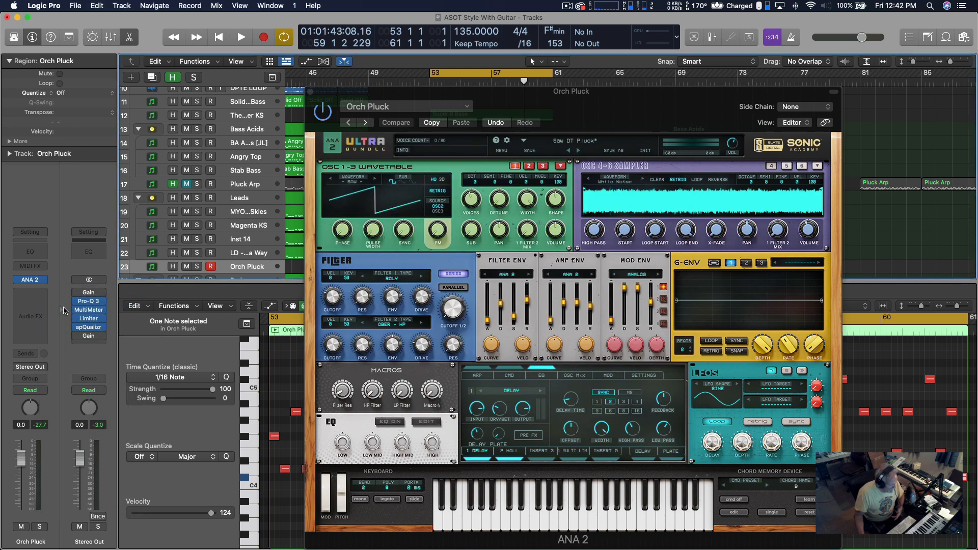
{"action": "left_click", "coordinate": [39, 294]}
{"action": "left_click_drag", "start_coordinate": [408, 235], "coordinate": [408, 232]}
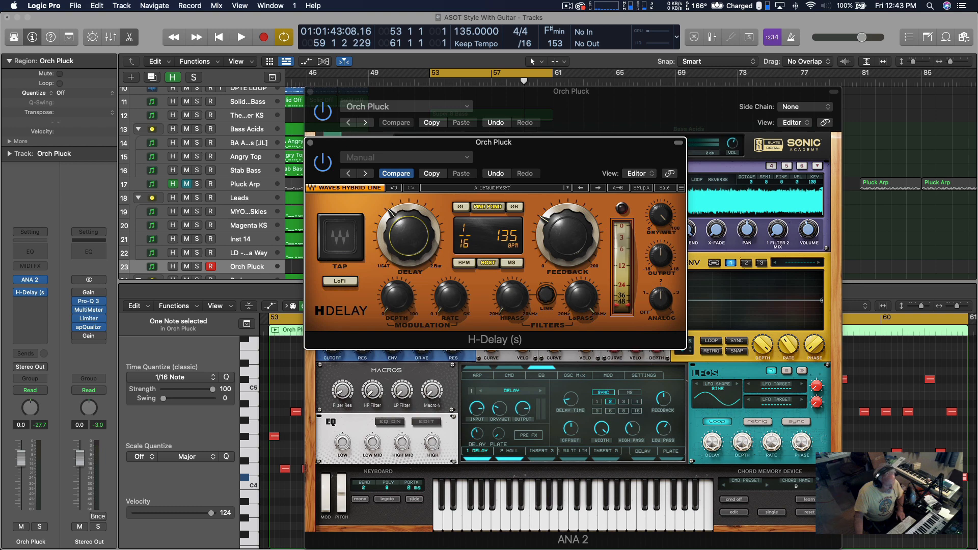
Step: Play the loop and adjust the stereo H-Delay's LoPass and HiPass filters
{"action": "key", "text": "space"}
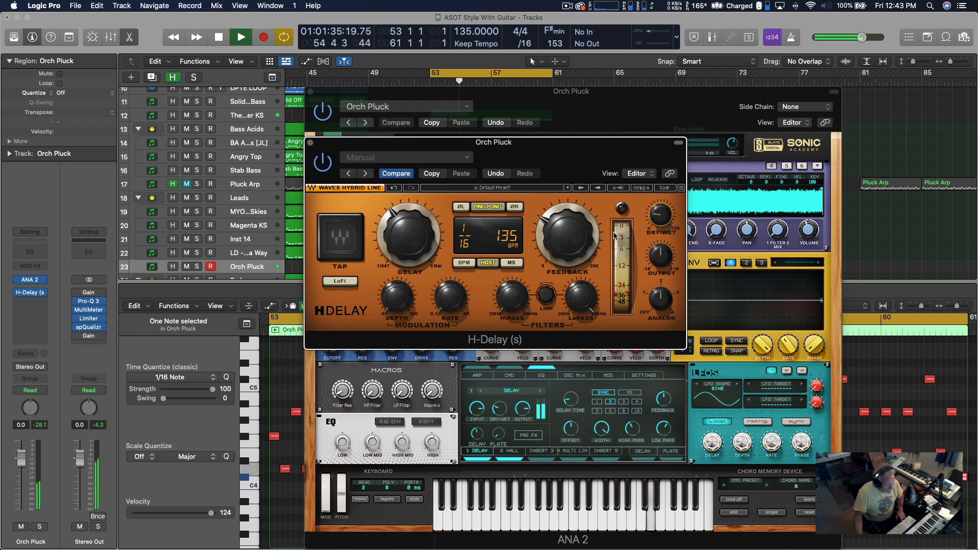
{"action": "left_click_drag", "start_coordinate": [578, 291], "coordinate": [578, 311]}
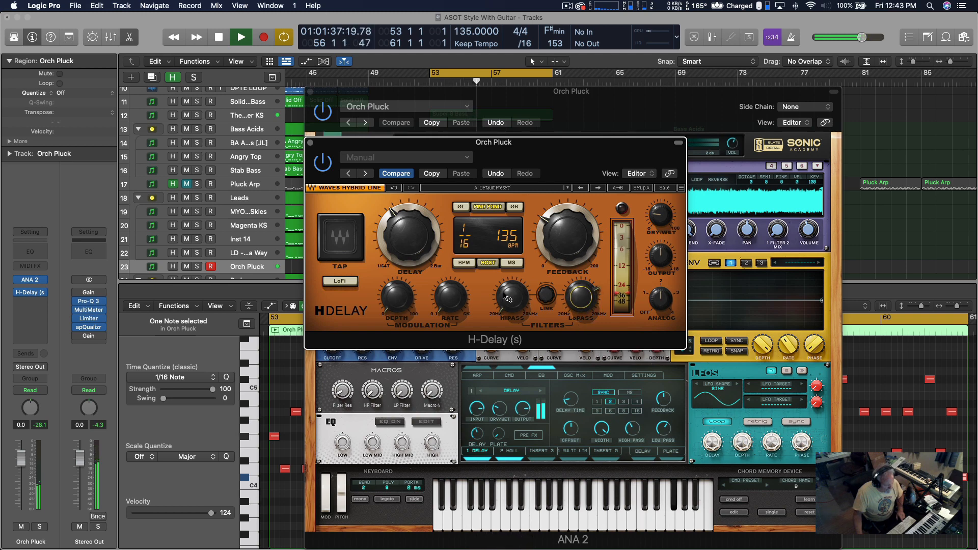
{"action": "left_click_drag", "start_coordinate": [512, 297], "coordinate": [512, 280]}
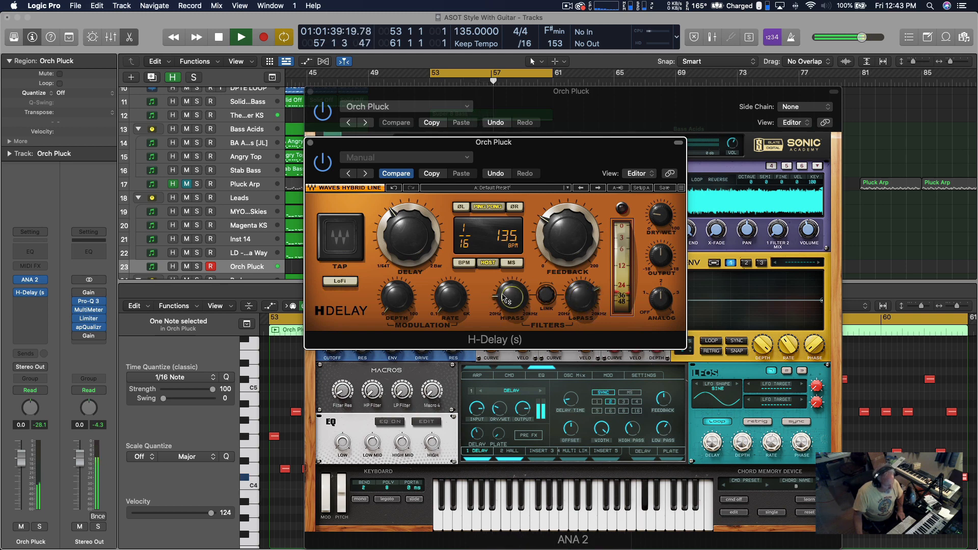
{"action": "key", "text": "space"}
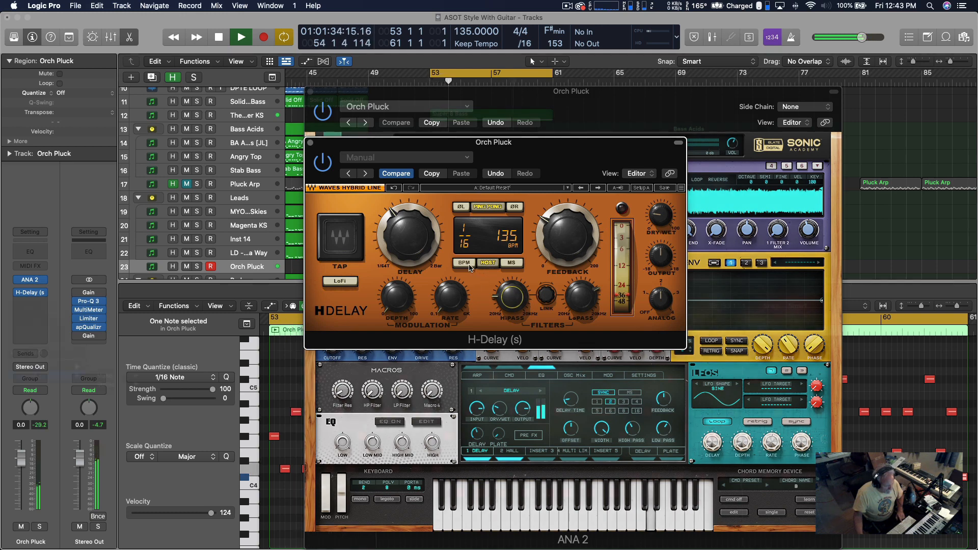
Step: Send Orch Pluck to the Bus 3 atmosphere reverb, raise the send level, and close the H-Delay window
{"action": "left_click", "coordinate": [30, 353]}
{"action": "mouse_move", "coordinate": [41, 367]}
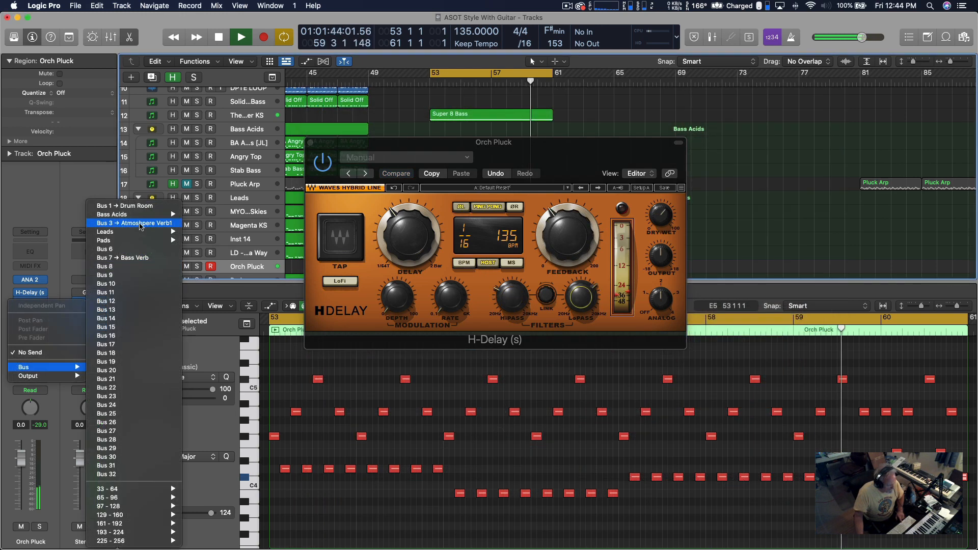
{"action": "left_click", "coordinate": [128, 224]}
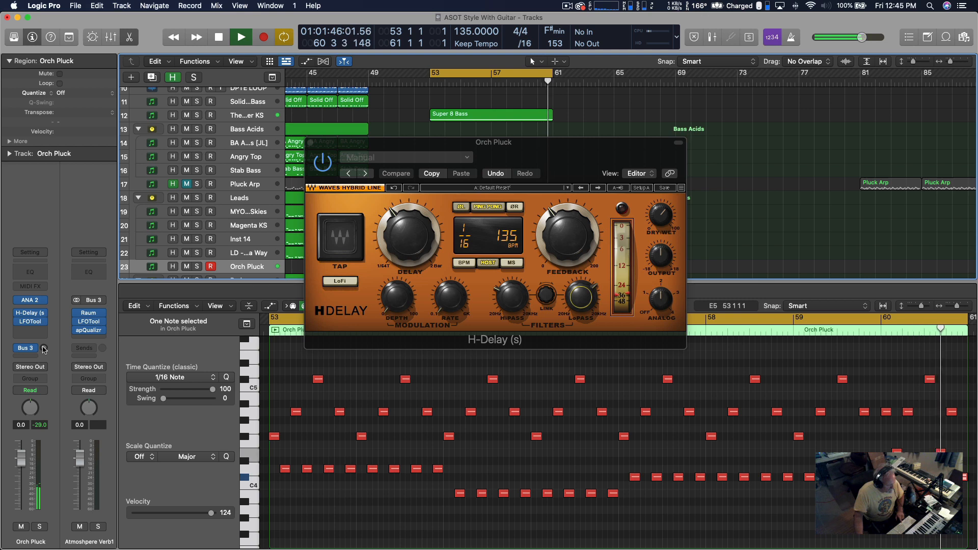
{"action": "left_click_drag", "start_coordinate": [44, 348], "coordinate": [44, 295]}
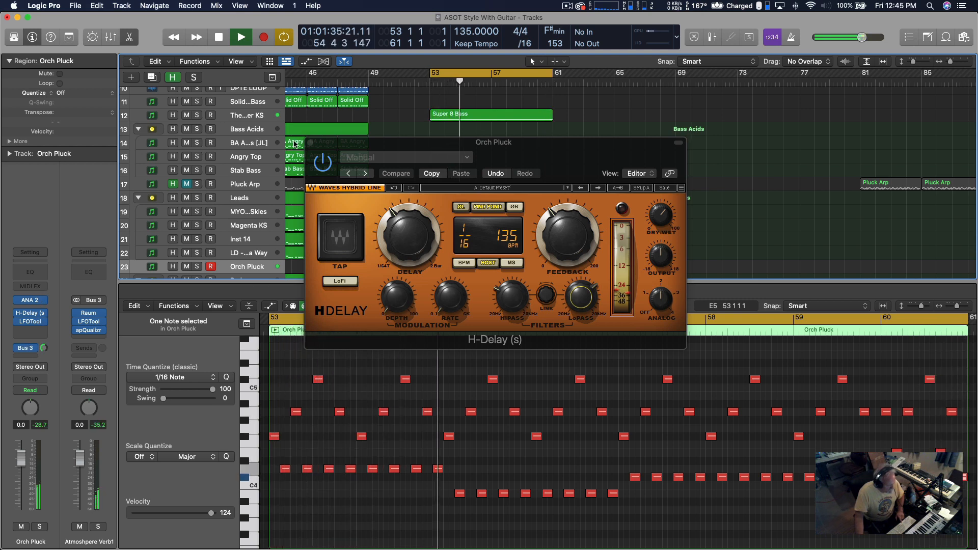
{"action": "left_click", "coordinate": [310, 142]}
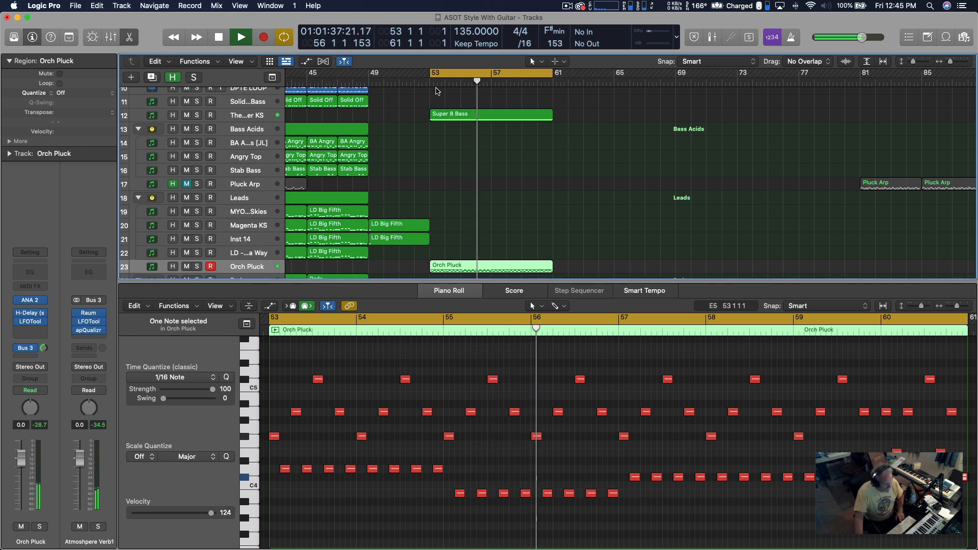
{"action": "key", "text": "space"}
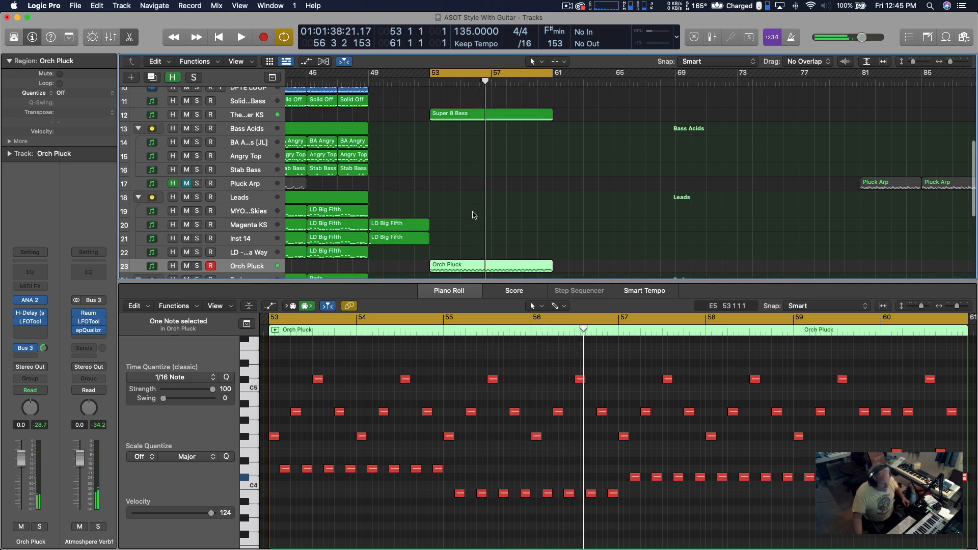
Step: Solo the Orch Pluck track during loop playback to audition it on its own
{"action": "scroll", "coordinate": [471, 214], "scroll_direction": "down", "scroll_amount": 7}
{"action": "key", "text": "space"}
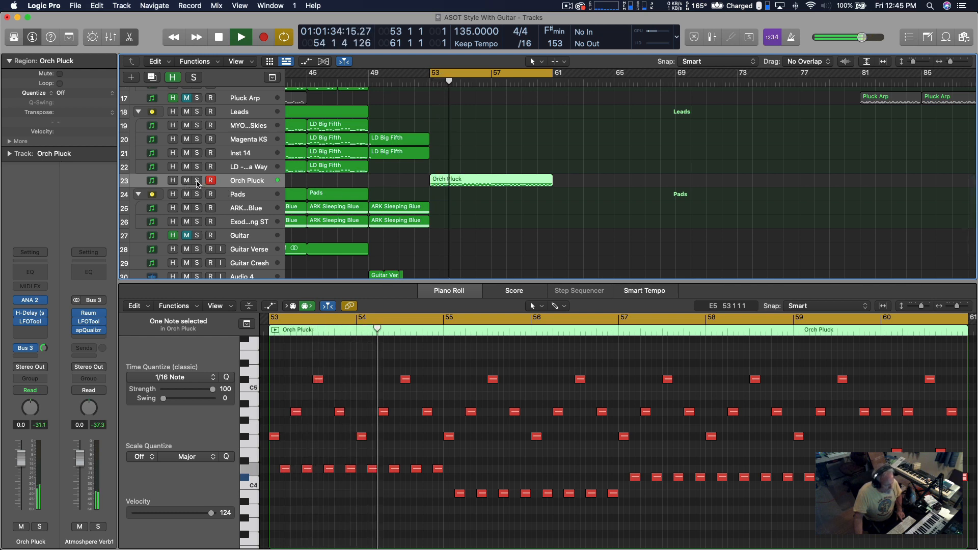
{"action": "left_click", "coordinate": [198, 181]}
{"action": "scroll", "coordinate": [321, 147], "scroll_direction": "up", "scroll_amount": 3}
{"action": "scroll", "coordinate": [321, 148], "scroll_direction": "up", "scroll_amount": 7}
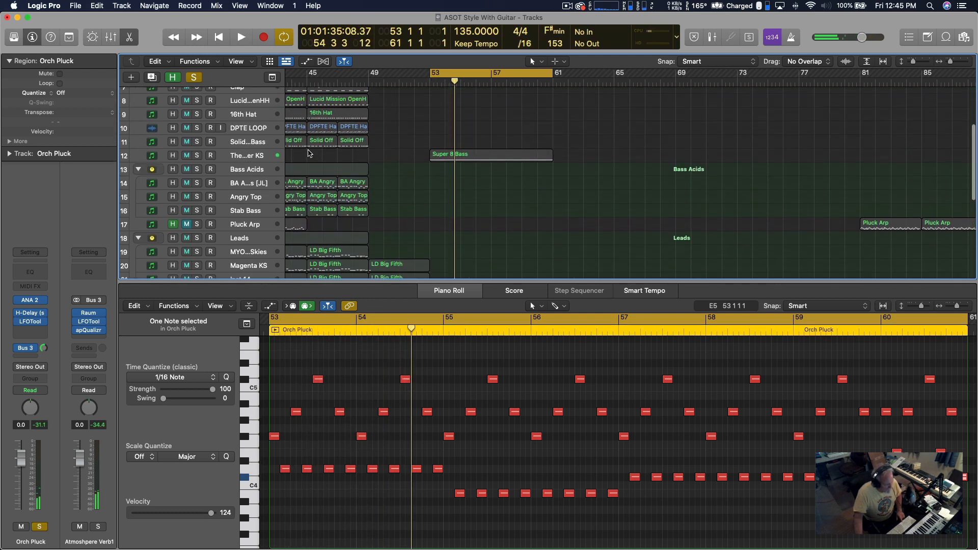
{"action": "left_click", "coordinate": [365, 162]}
{"action": "key", "text": "space"}
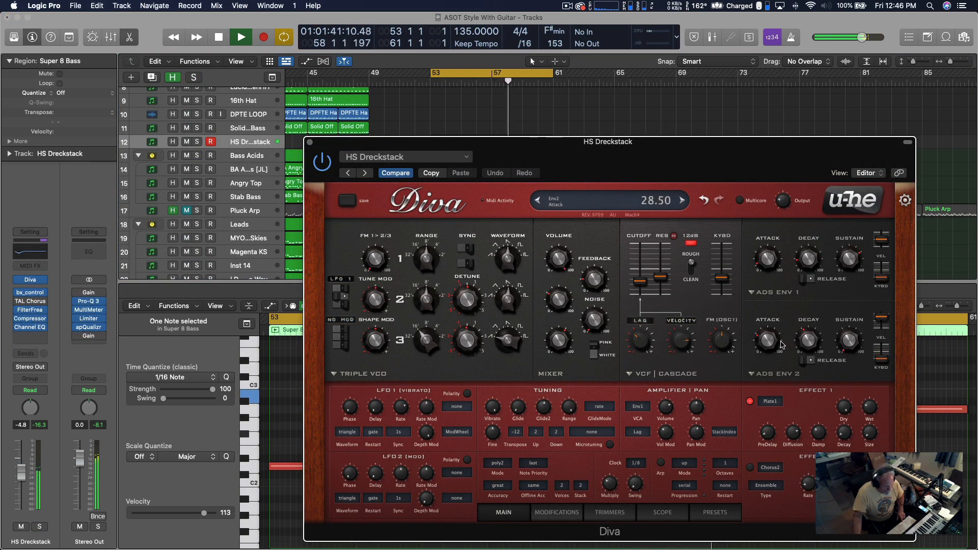
Step: Lower the resonance in the bass track's Diva patch and the frequency in its FilterFreak1 effect, closing both plug-in windows
{"action": "mouse_move", "coordinate": [655, 280]}
{"action": "left_mouse_down"}
{"action": "mouse_move", "coordinate": [643, 299]}
{"action": "mouse_move", "coordinate": [644, 283]}
{"action": "left_mouse_up"}
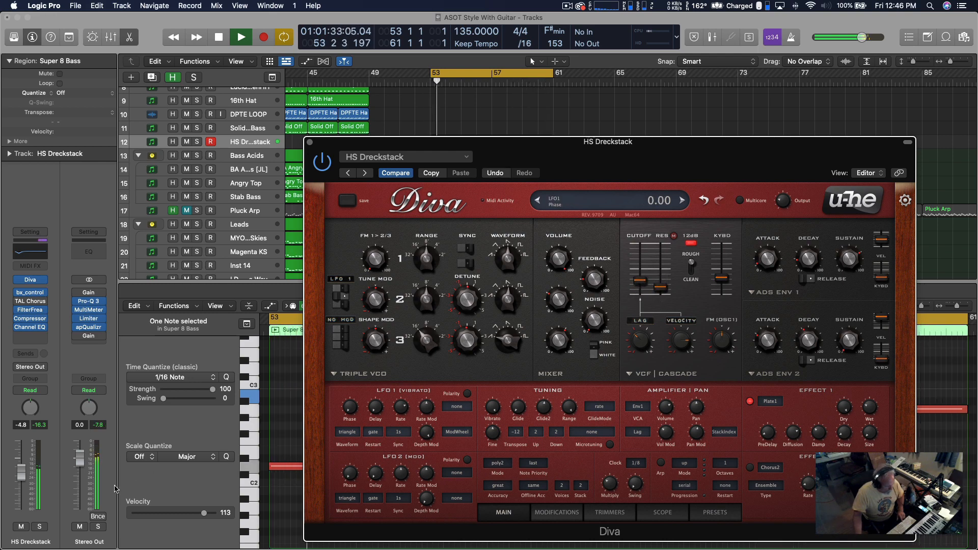
{"action": "left_click", "coordinate": [31, 312]}
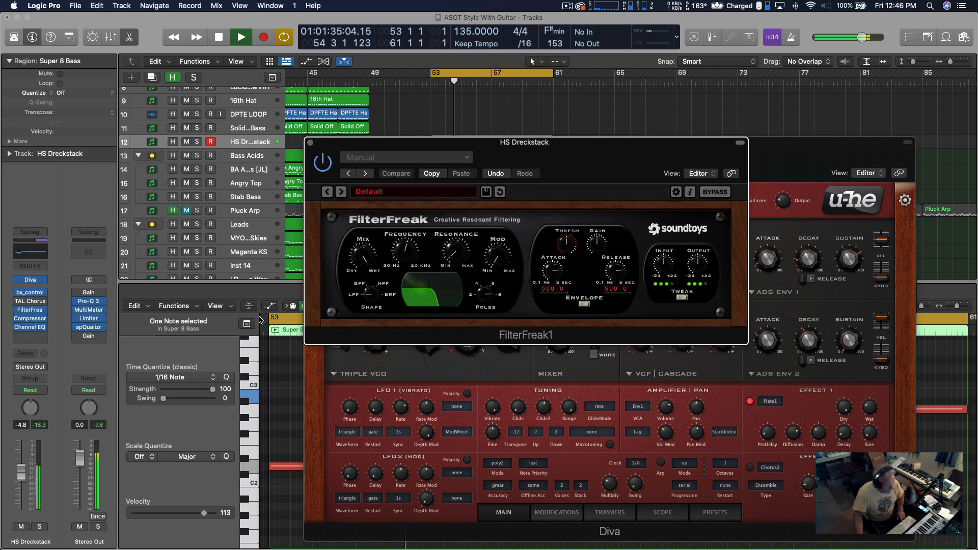
{"action": "left_click_drag", "start_coordinate": [401, 250], "coordinate": [401, 264]}
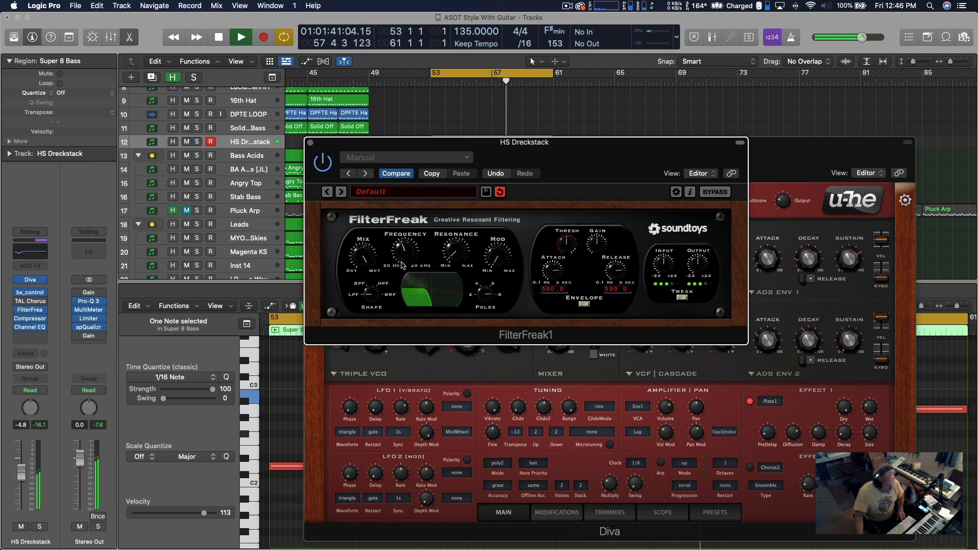
{"action": "left_click", "coordinate": [310, 142]}
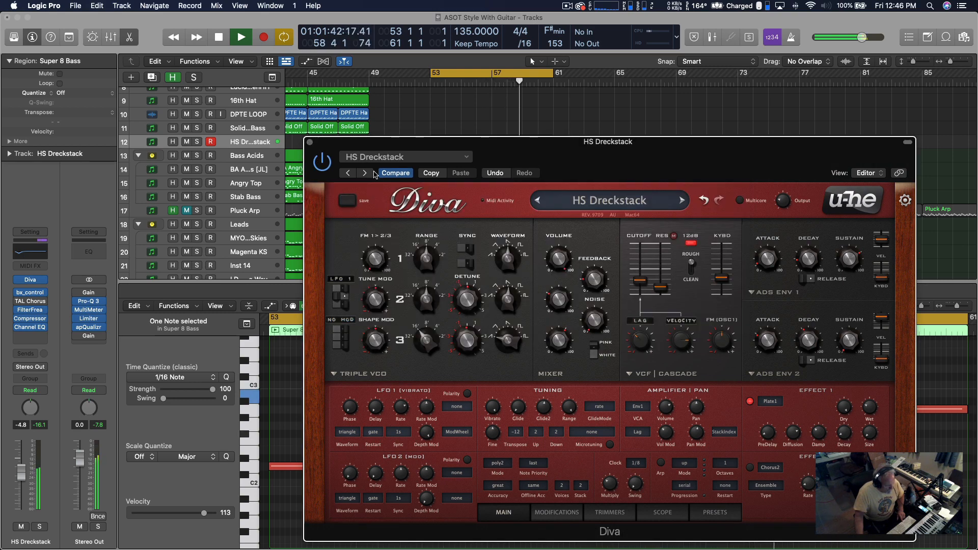
{"action": "left_click", "coordinate": [310, 142]}
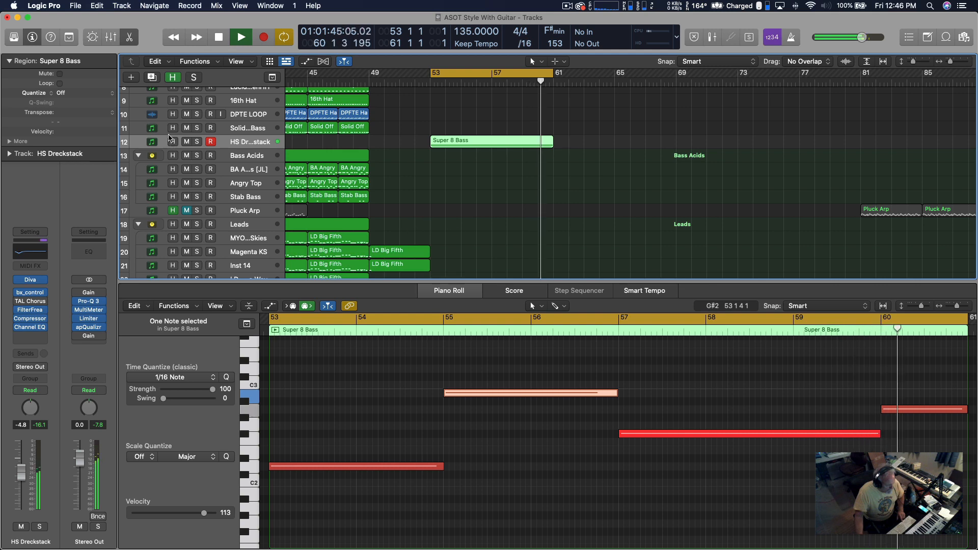
Step: Hide the piano roll and audition the arrangement from bar 49 and the breakdown at bar 53
{"action": "key", "text": "e"}
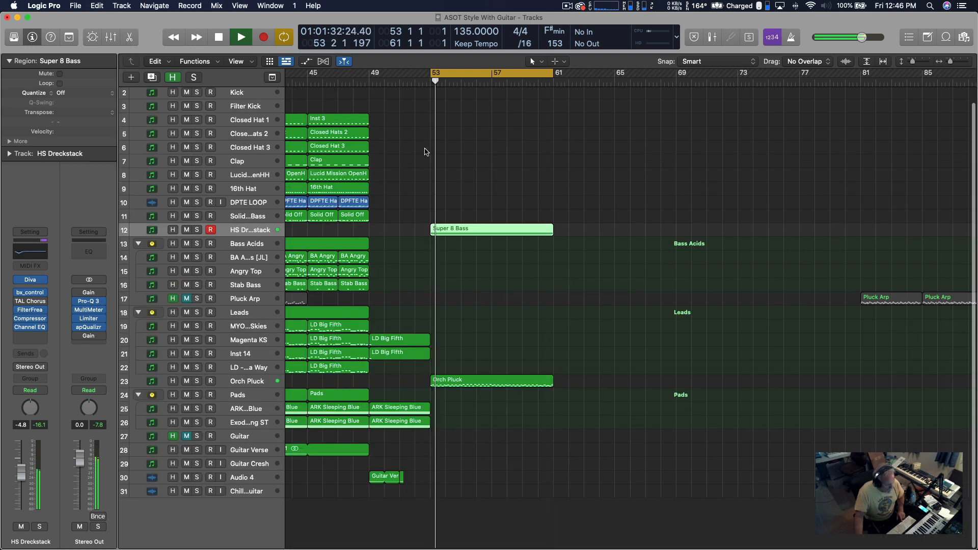
{"action": "left_click", "coordinate": [369, 82]}
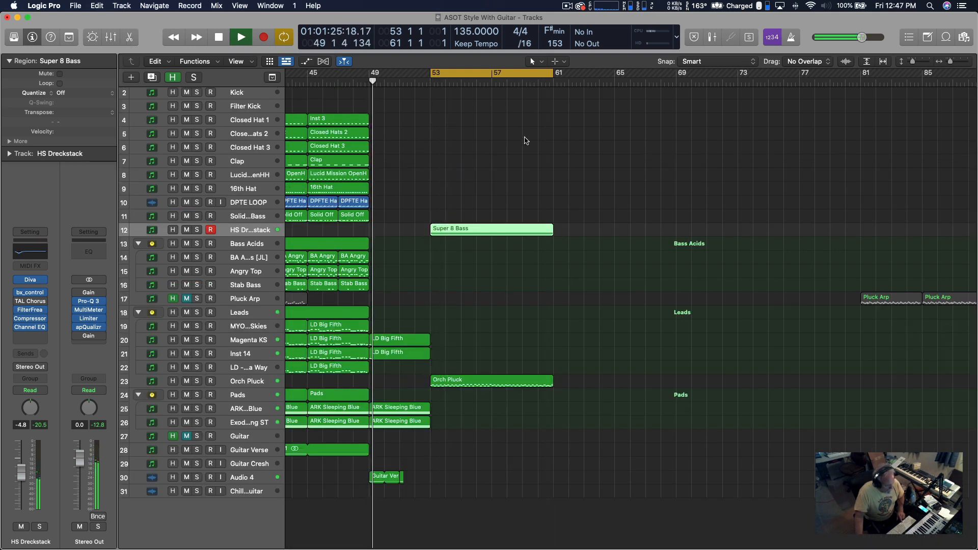
{"action": "key", "text": "space"}
{"action": "scroll", "coordinate": [404, 116], "scroll_direction": "left", "scroll_amount": 5}
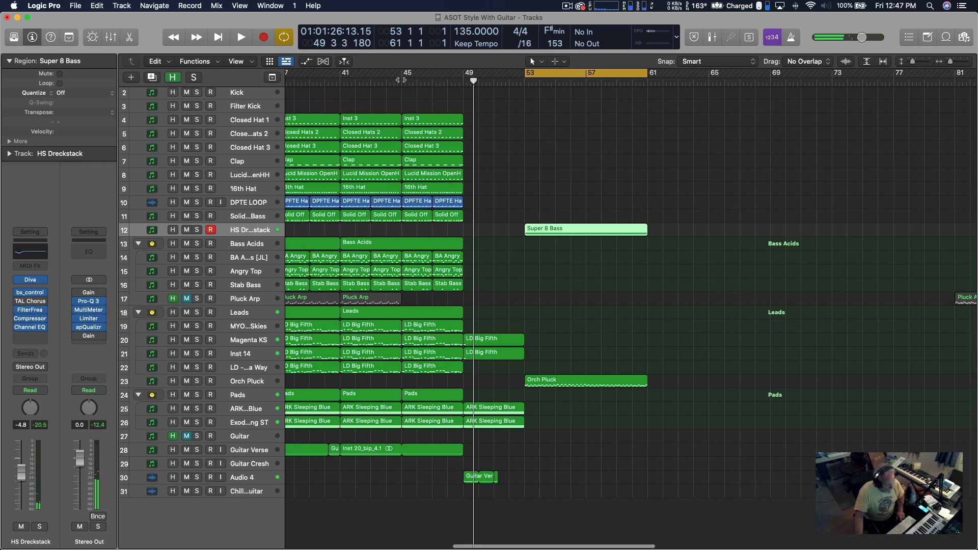
{"action": "key", "text": "space"}
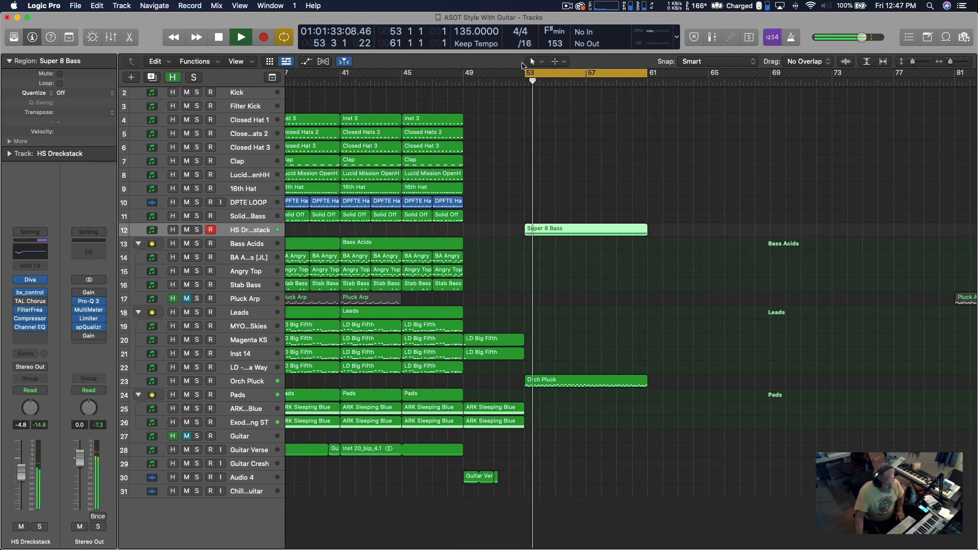
{"action": "key", "text": "space"}
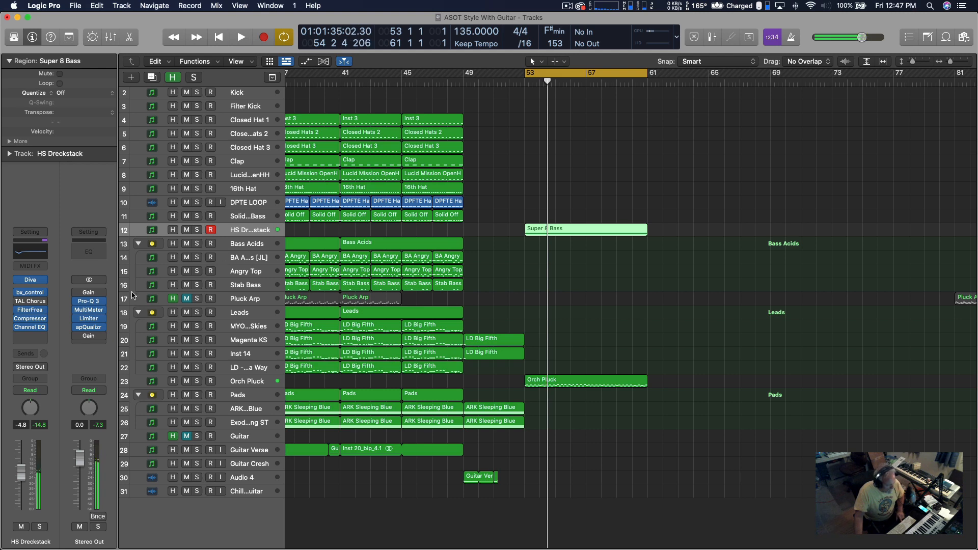
Step: Open the HS Dreckstack bass's Diva patch, audition the breakdown loop from bar 53, and close the plug-in window
{"action": "mouse_move", "coordinate": [30, 283]}
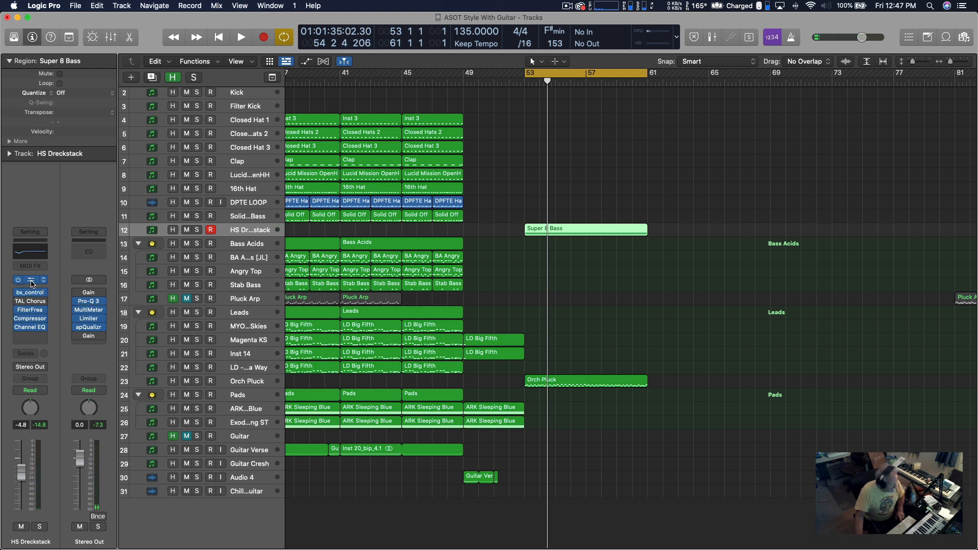
{"action": "left_click", "coordinate": [30, 283]}
{"action": "key", "text": "space"}
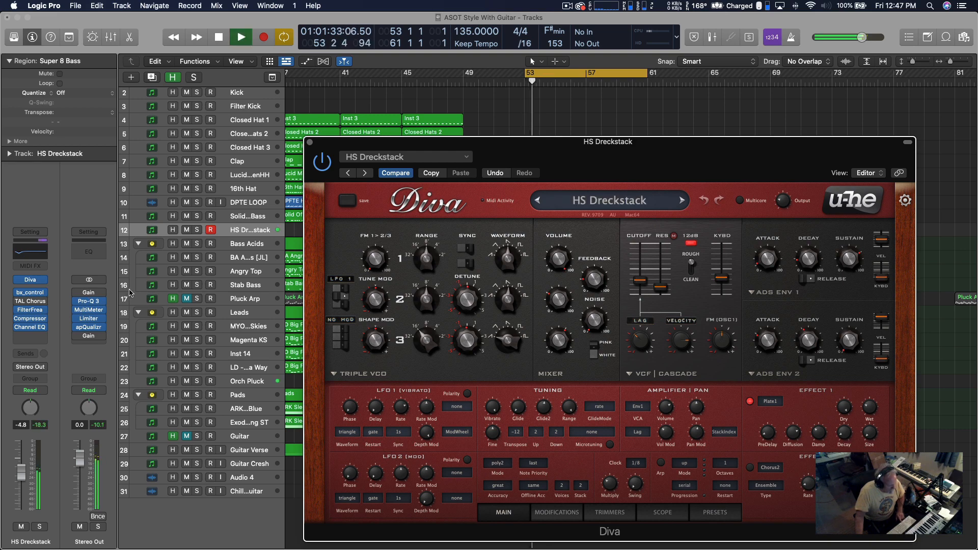
{"action": "key", "text": "space"}
{"action": "key", "text": "space"}
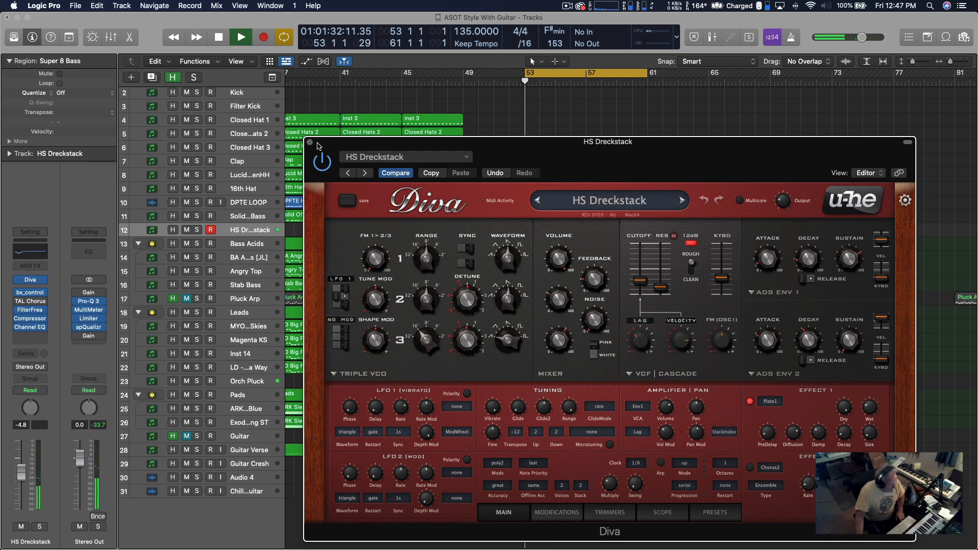
{"action": "key", "text": "space"}
{"action": "key", "text": "space"}
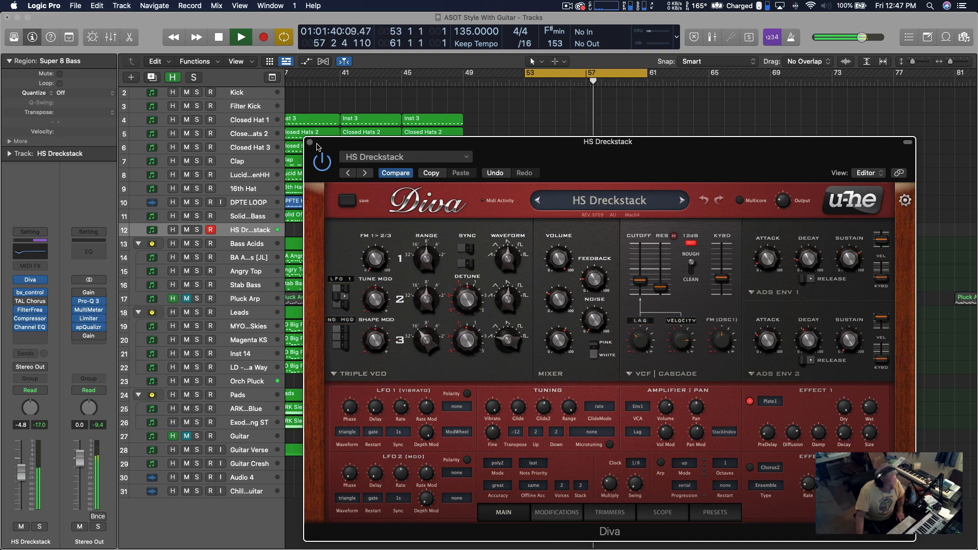
{"action": "key", "text": "space"}
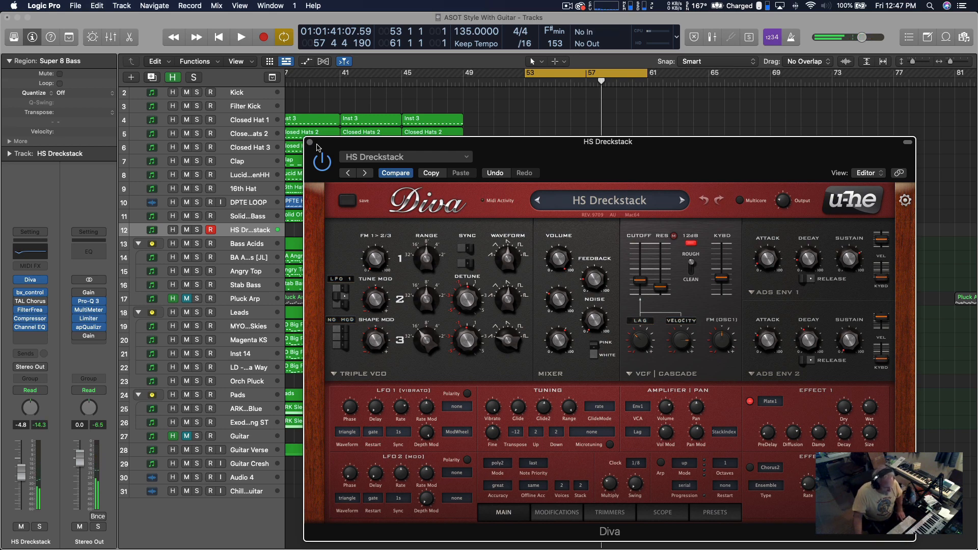
{"action": "key", "text": "space"}
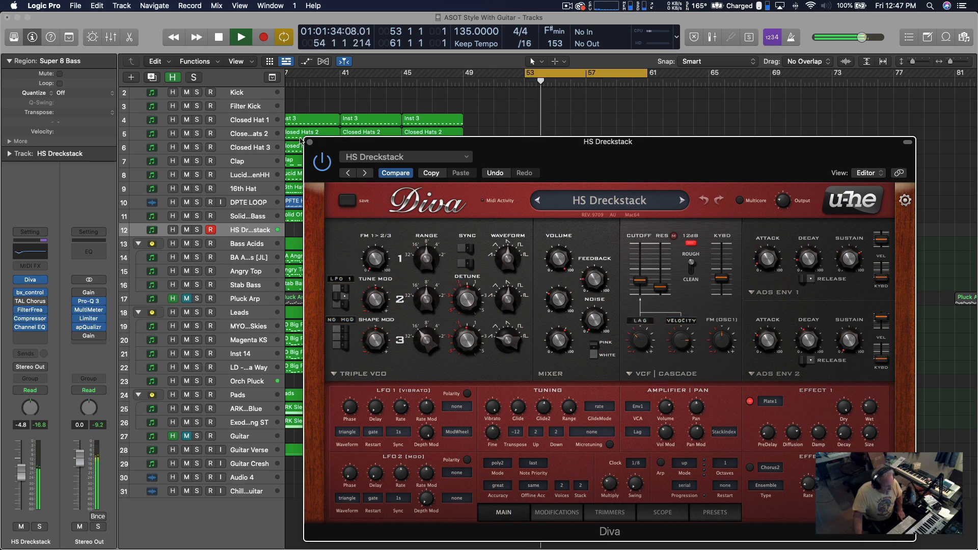
{"action": "left_click", "coordinate": [311, 142]}
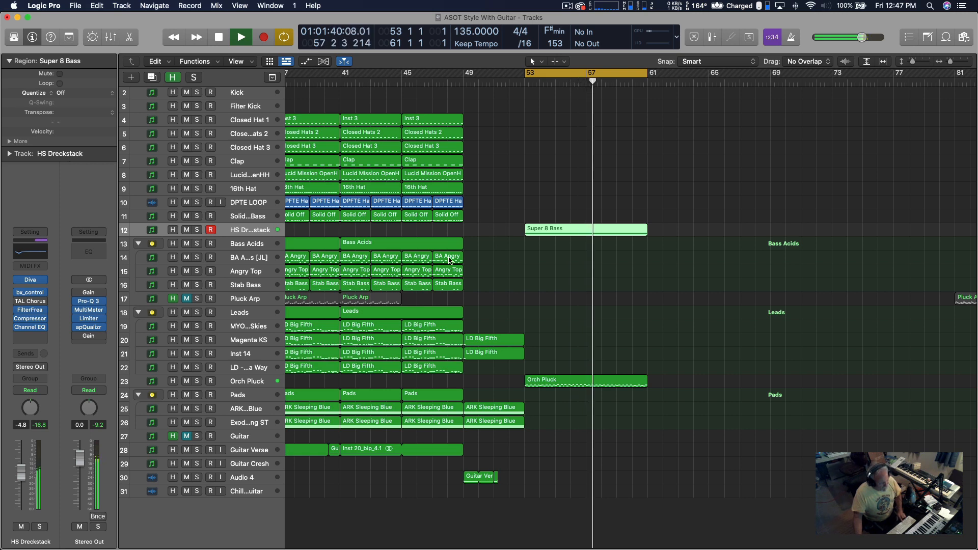
{"action": "key", "text": "space"}
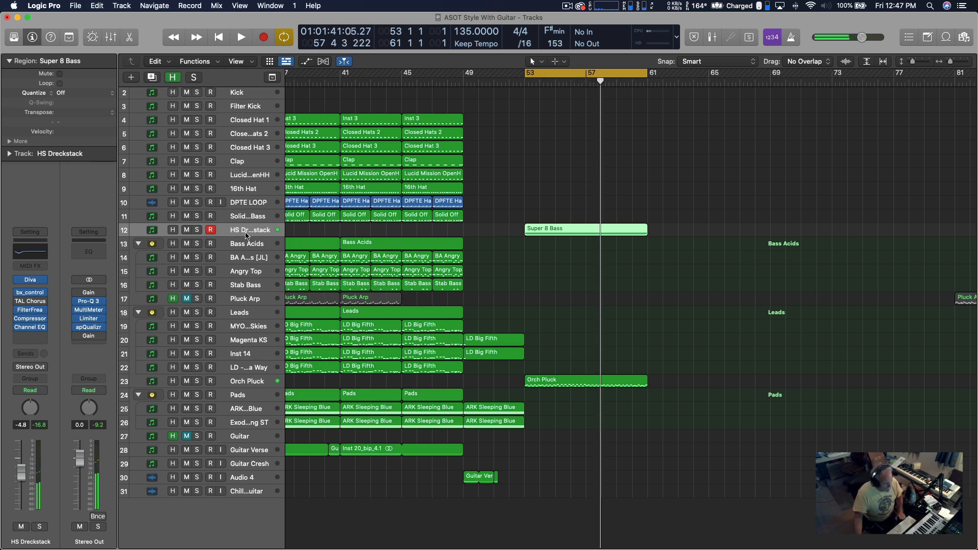
Step: Create three new audio tracks below the 16th Hat track and select the first one
{"action": "scroll", "coordinate": [320, 228], "scroll_direction": "up", "scroll_amount": 1}
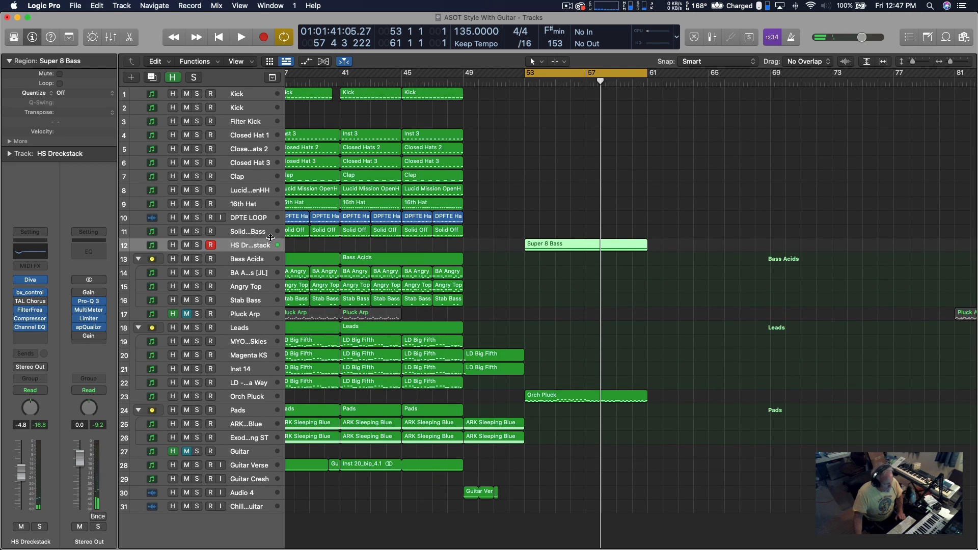
{"action": "left_click", "coordinate": [247, 203]}
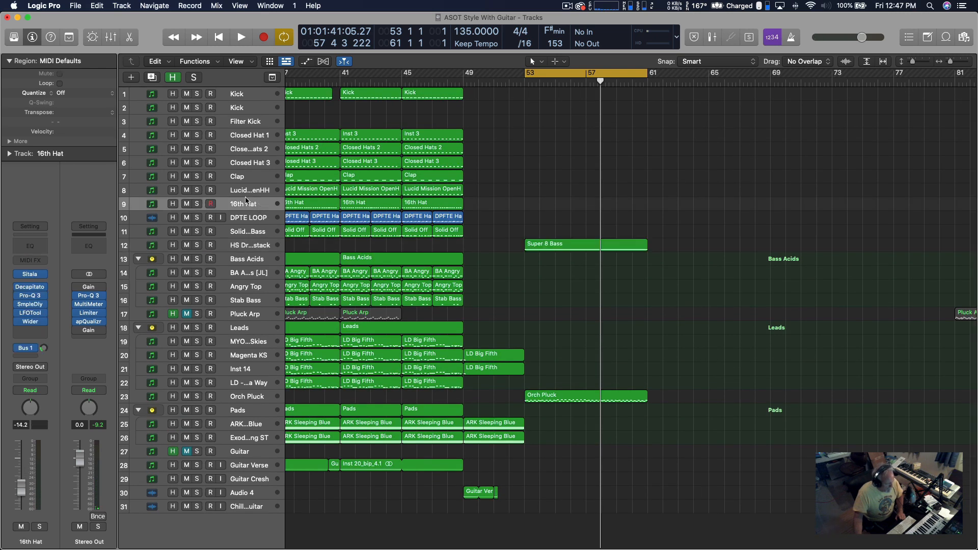
{"action": "left_click", "coordinate": [132, 77]}
{"action": "left_click", "coordinate": [471, 34]}
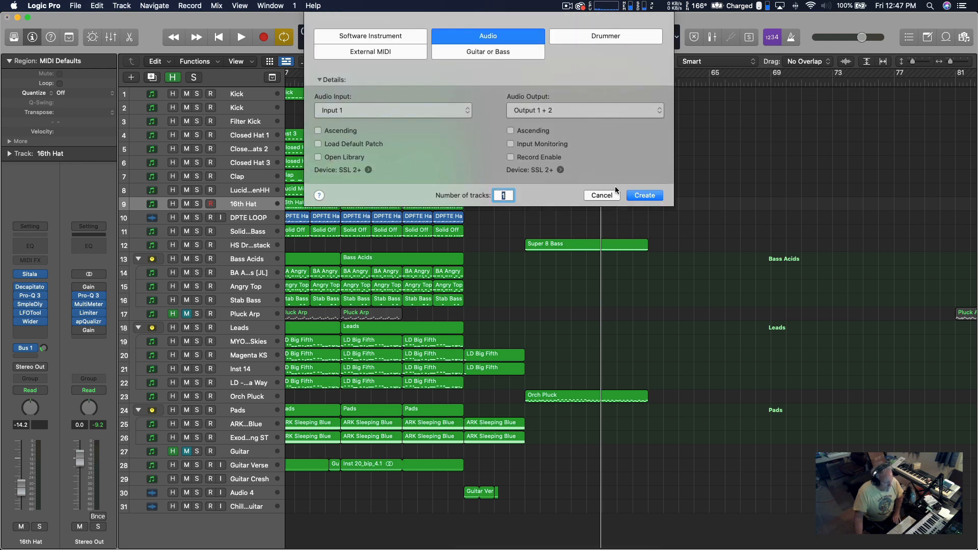
{"action": "key", "text": "Escape"}
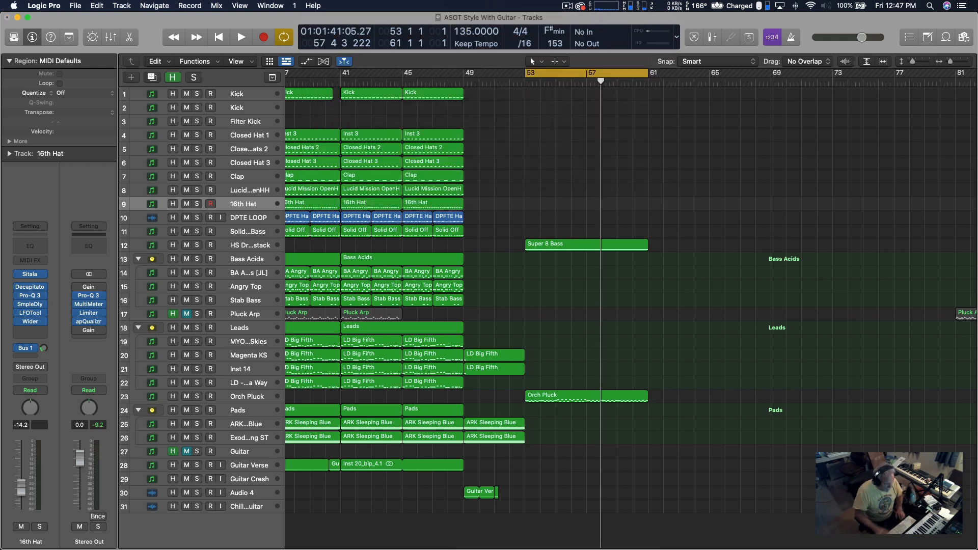
{"action": "left_click", "coordinate": [260, 222]}
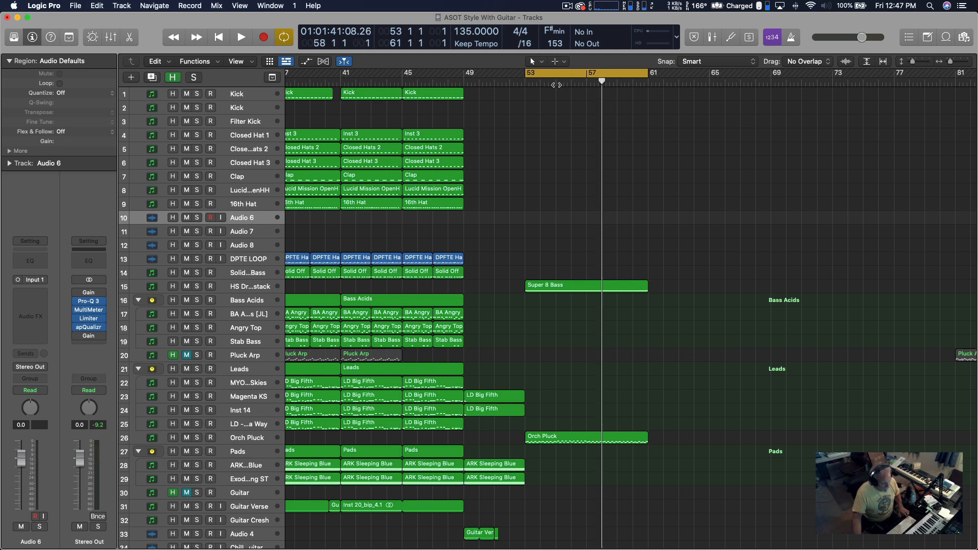
Step: With the playhead at bar 53, open the audio file import for Audio 6 and browse to the DPFTE Break Beats 135 BPM folder
{"action": "key", "text": "space"}
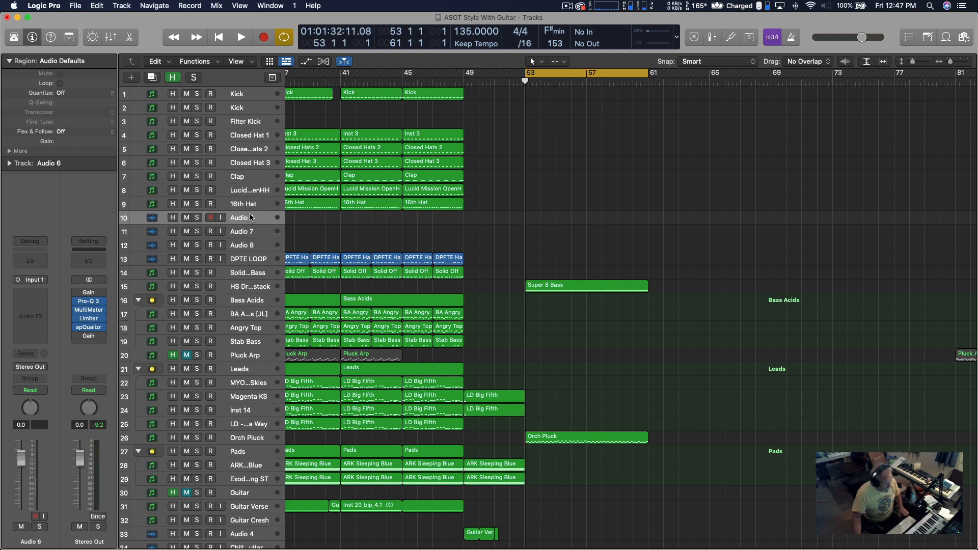
{"action": "key", "text": "super+shift+i"}
{"action": "scroll", "coordinate": [407, 161], "scroll_direction": "left", "scroll_amount": 6}
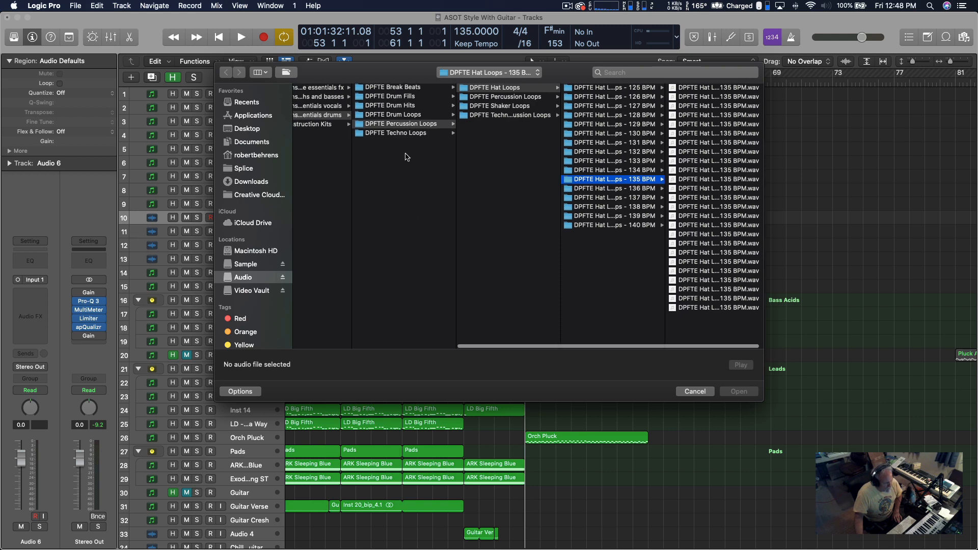
{"action": "scroll", "coordinate": [394, 136], "scroll_direction": "left", "scroll_amount": 2}
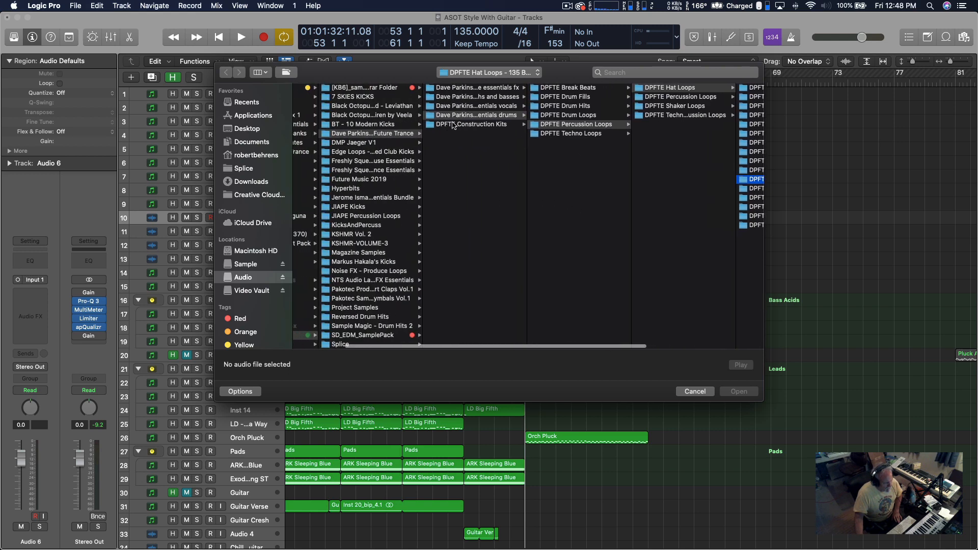
{"action": "scroll", "coordinate": [466, 116], "scroll_direction": "right", "scroll_amount": 9}
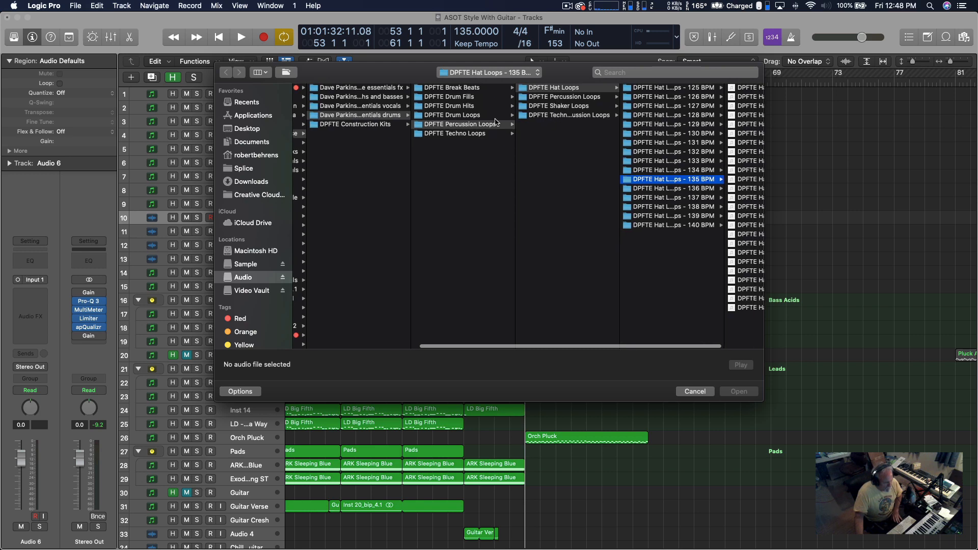
{"action": "left_click", "coordinate": [460, 90]}
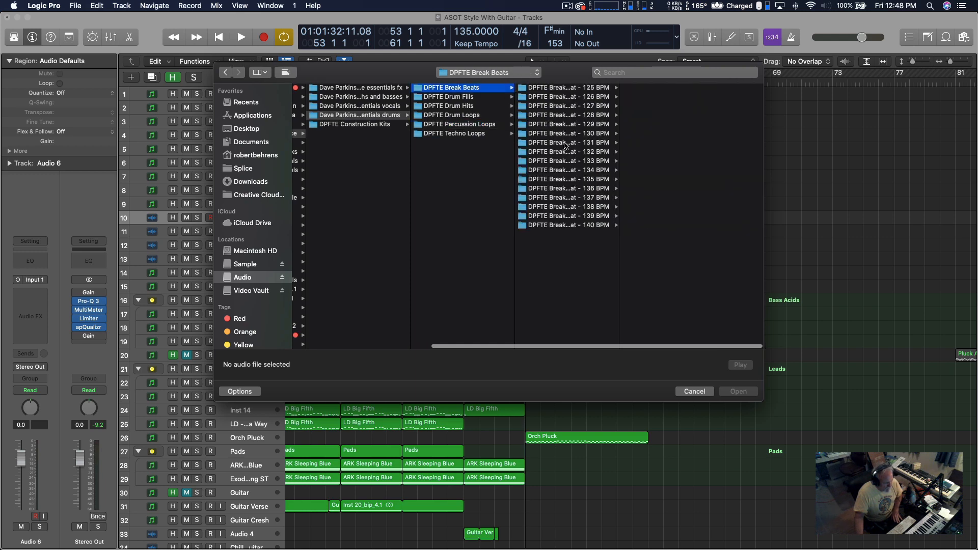
{"action": "left_click", "coordinate": [568, 180]}
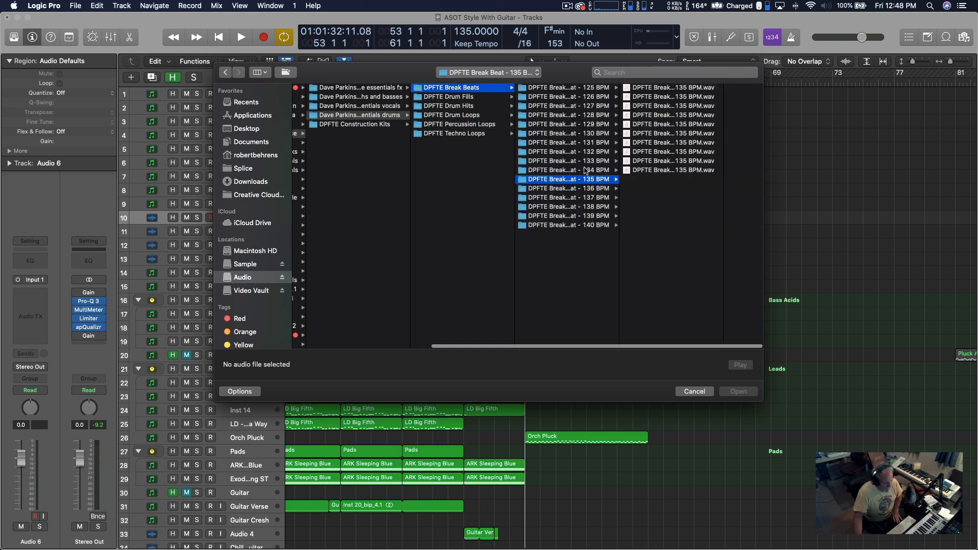
Step: Preview the 135 BPM break beats 001 to 007 and import DPFTE Break Beat - 007 onto Audio 6 at bar 53
{"action": "left_click", "coordinate": [646, 88]}
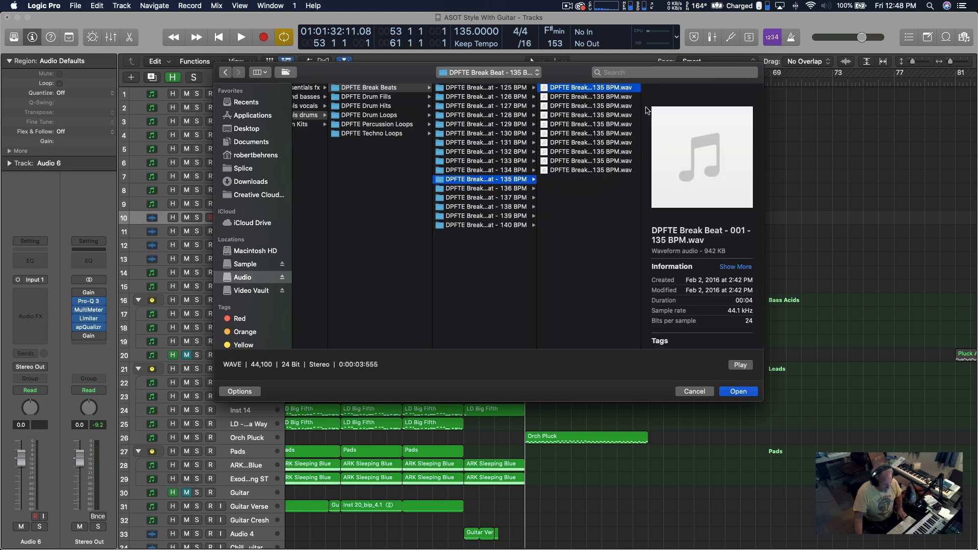
{"action": "key", "text": "space"}
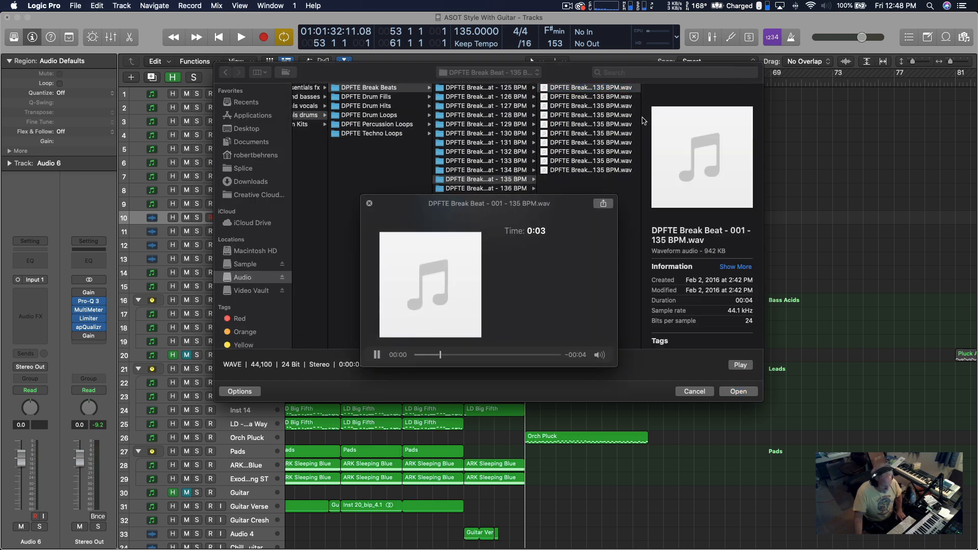
{"action": "key", "text": "Down"}
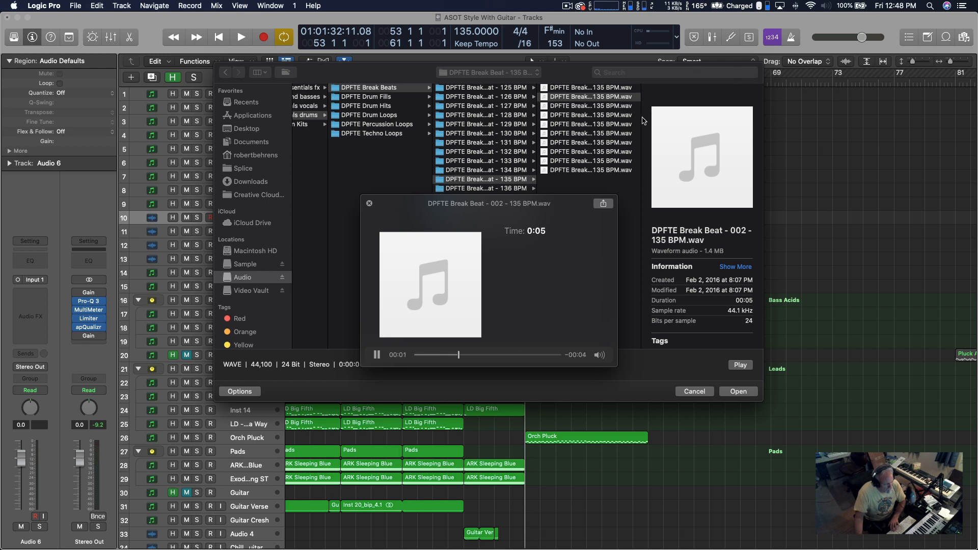
{"action": "key", "text": "Down"}
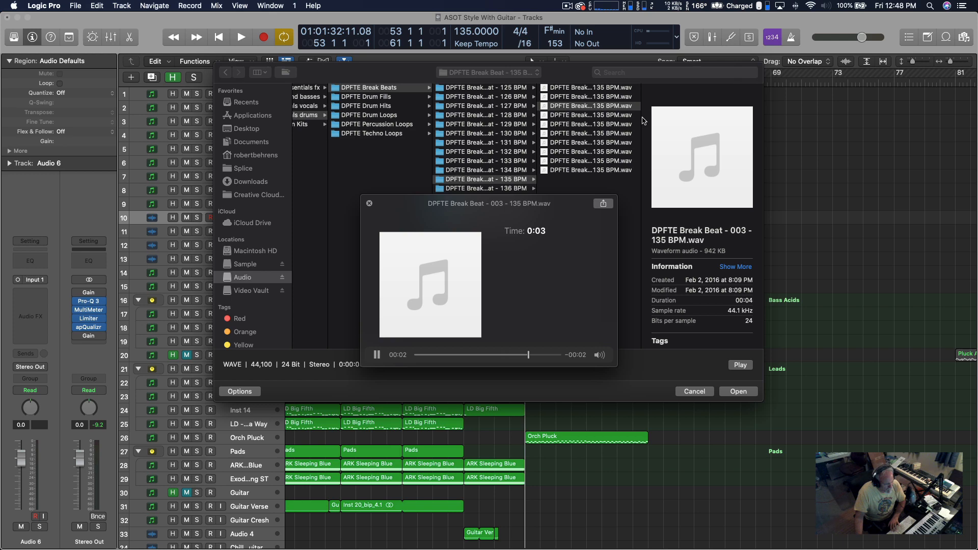
{"action": "key", "text": "Down"}
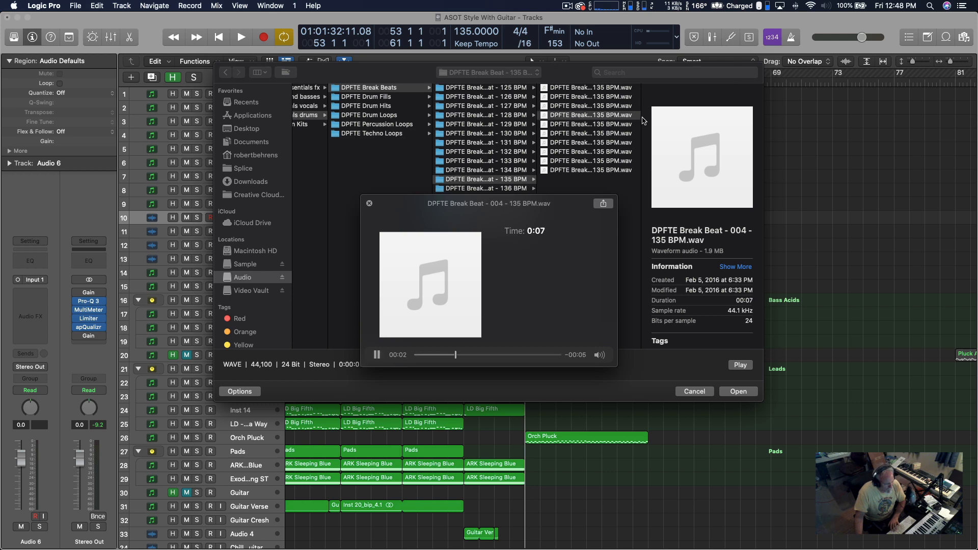
{"action": "key", "text": "Down"}
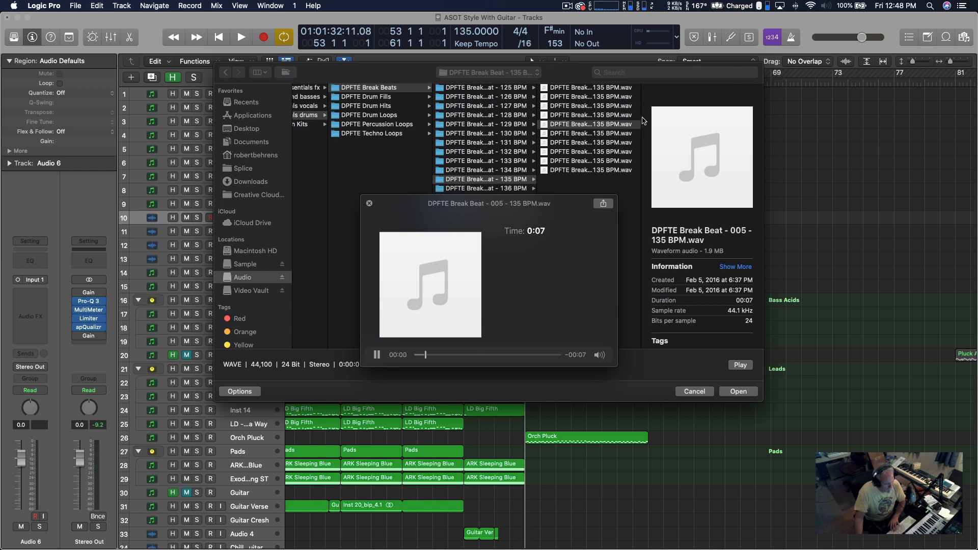
{"action": "key", "text": "Down"}
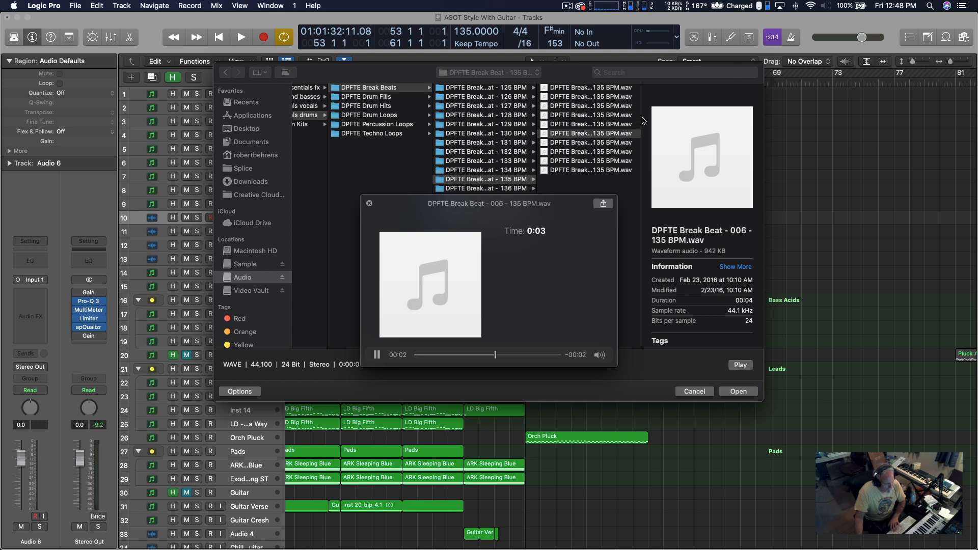
{"action": "key", "text": "Down"}
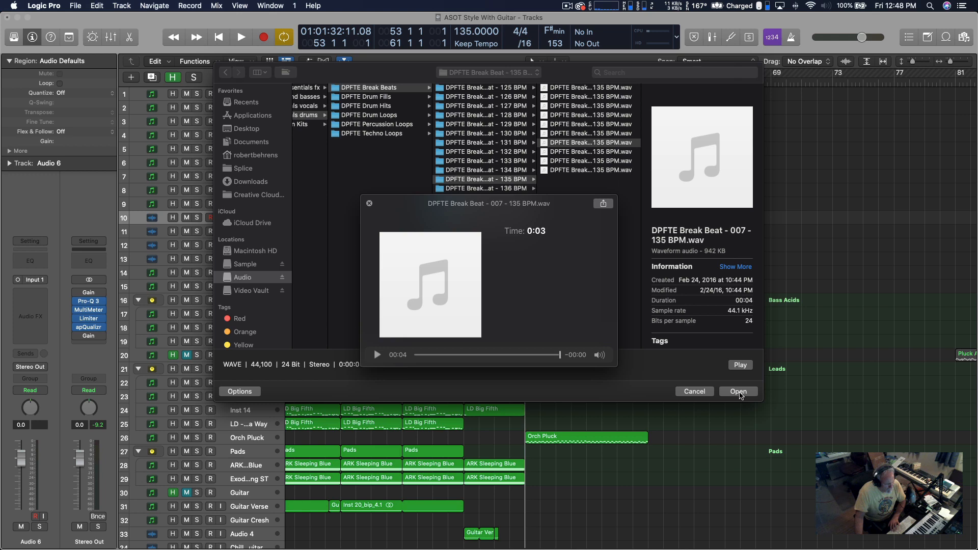
{"action": "left_click", "coordinate": [739, 393]}
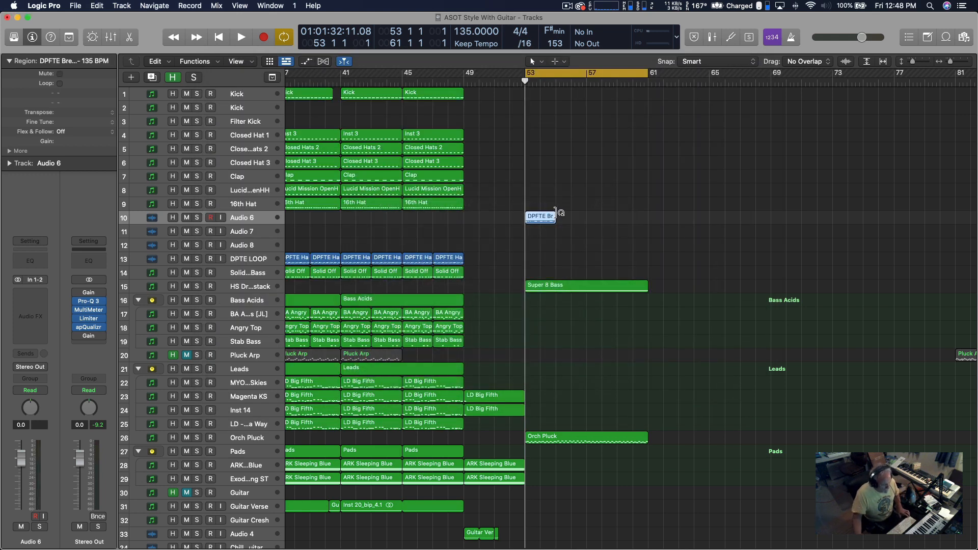
Step: Loop the break beat region on Audio 6 up to bar 61 and lower the track's volume to -5.4 dB while auditioning it
{"action": "left_click_drag", "start_coordinate": [556, 213], "coordinate": [647, 217]}
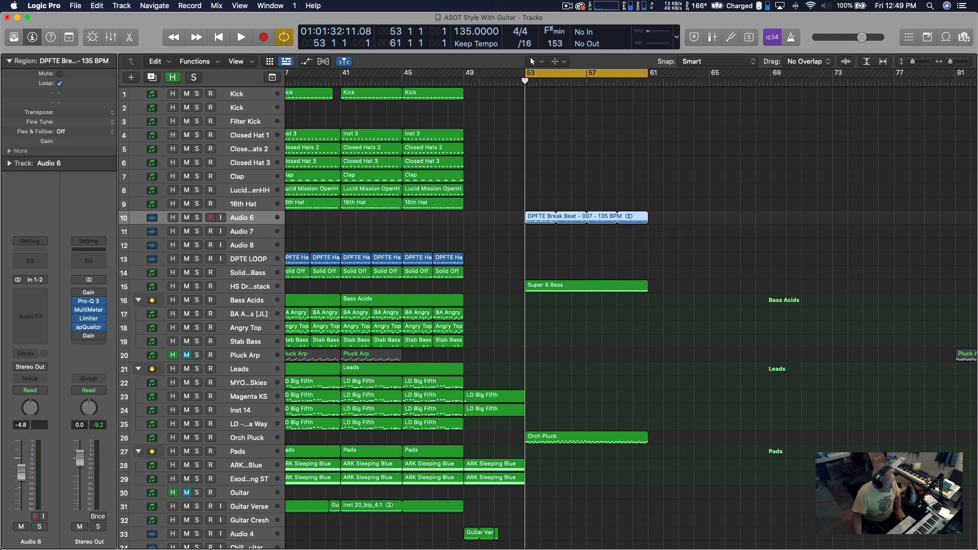
{"action": "key", "text": "space"}
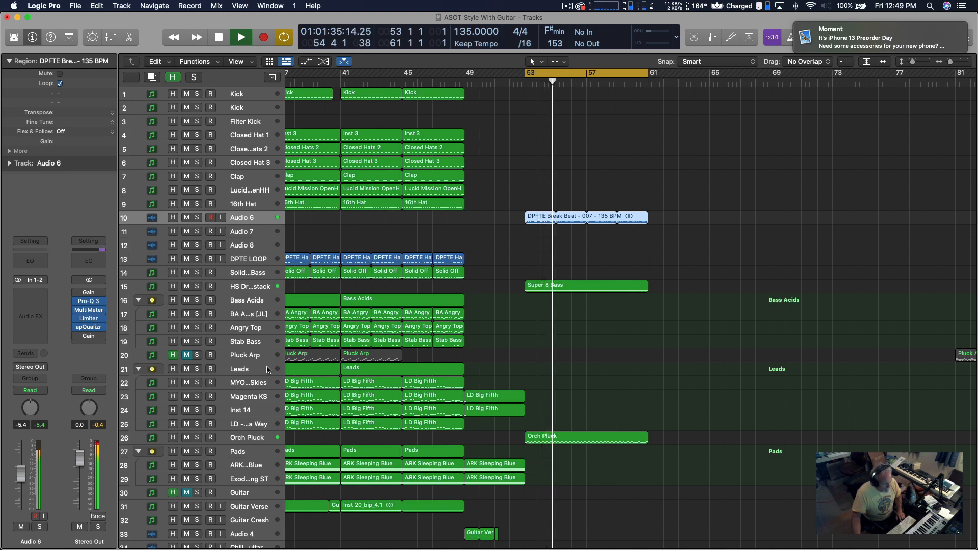
{"action": "key", "text": "space"}
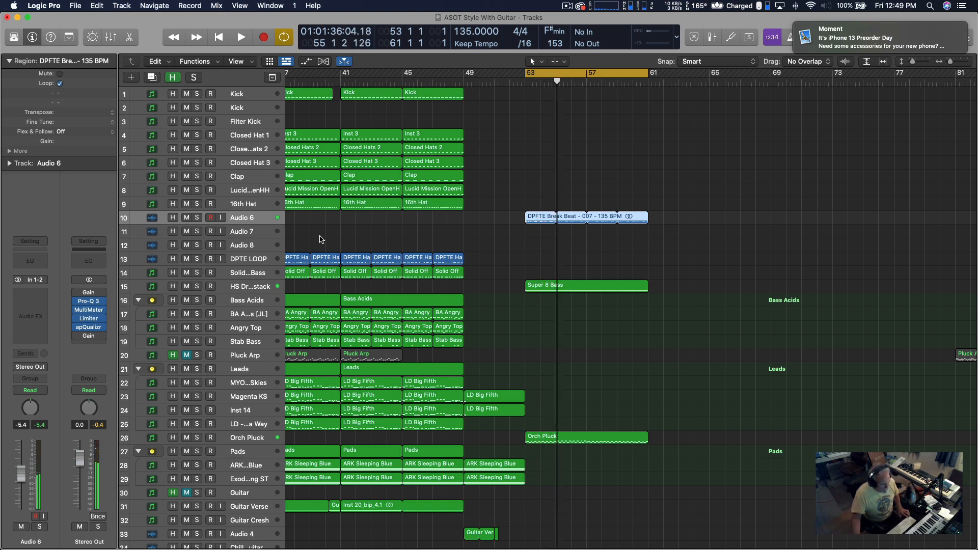
Step: Select the Audio 7 track and open the audio file import for it
{"action": "left_click", "coordinate": [250, 233]}
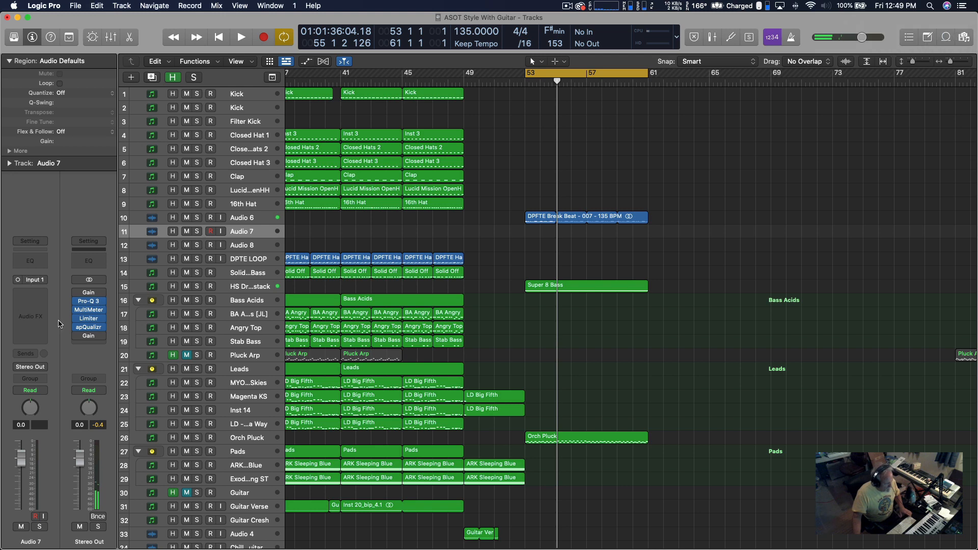
{"action": "left_click", "coordinate": [43, 293]}
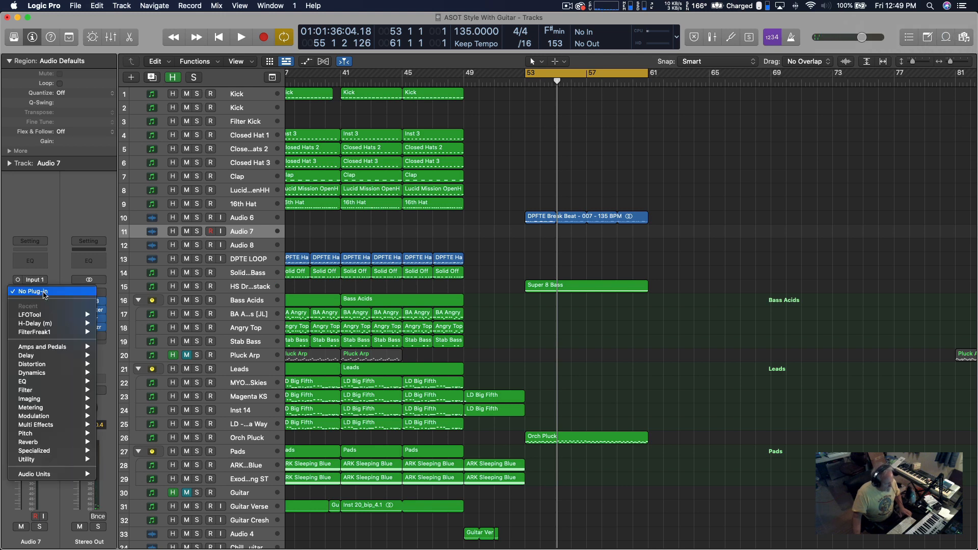
{"action": "left_click", "coordinate": [70, 203]}
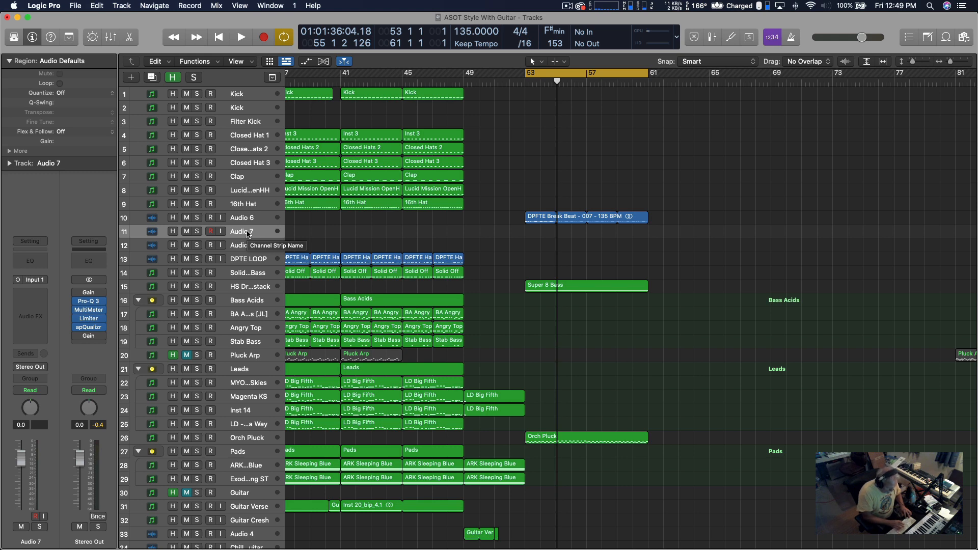
{"action": "key", "text": "super+shift+i"}
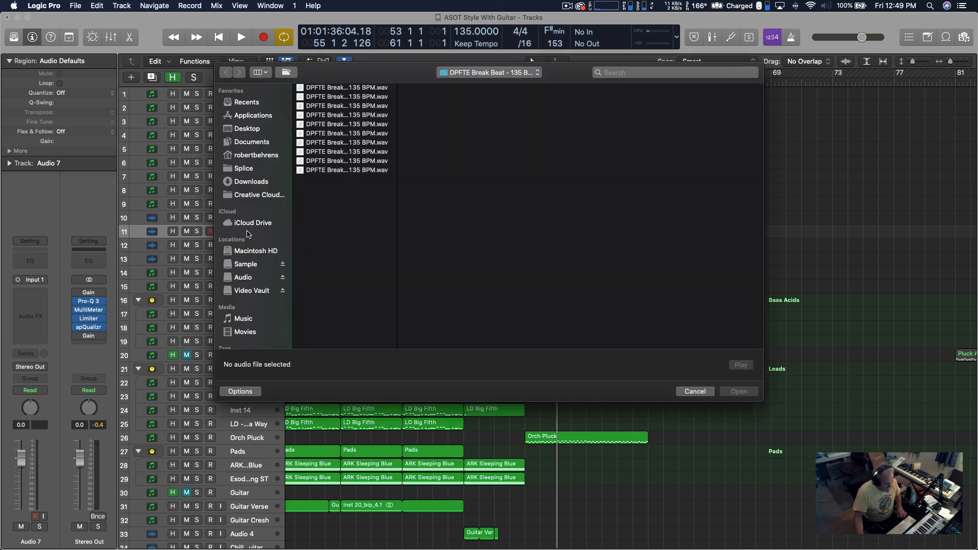
Step: Preview the DPFTE 135 BPM break beats in reverse order from 010 to 001, and close the preview
{"action": "left_click", "coordinate": [344, 170]}
{"action": "key", "text": "space"}
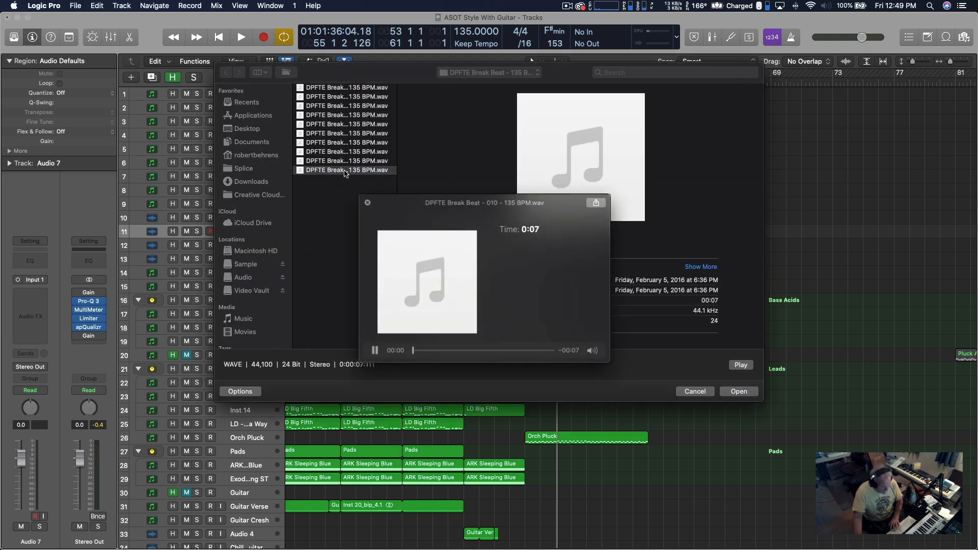
{"action": "key", "text": "Up"}
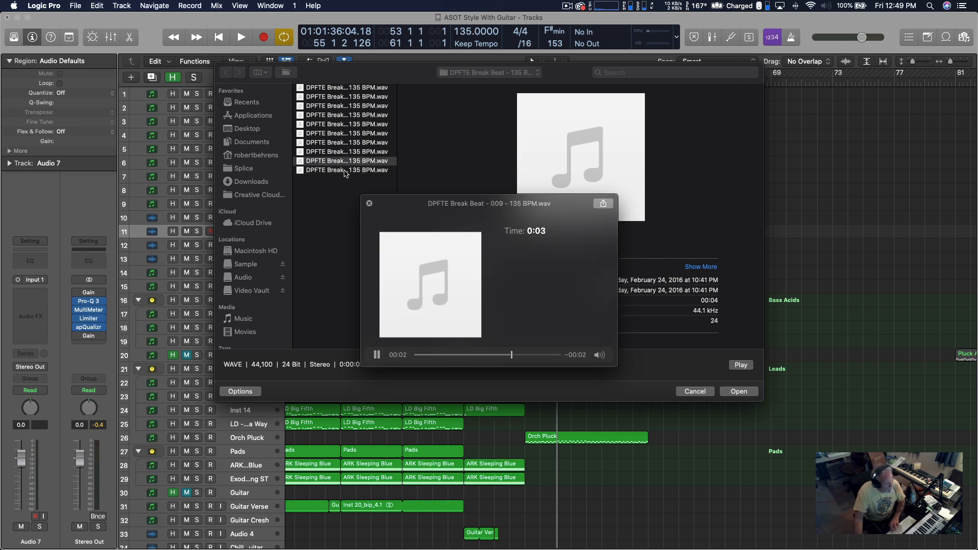
{"action": "key", "text": "Up"}
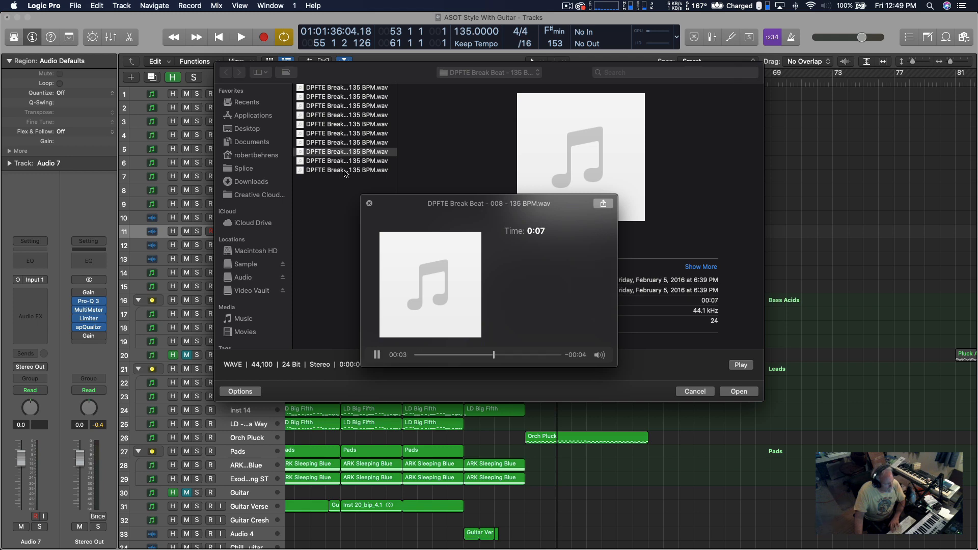
{"action": "key", "text": "Up"}
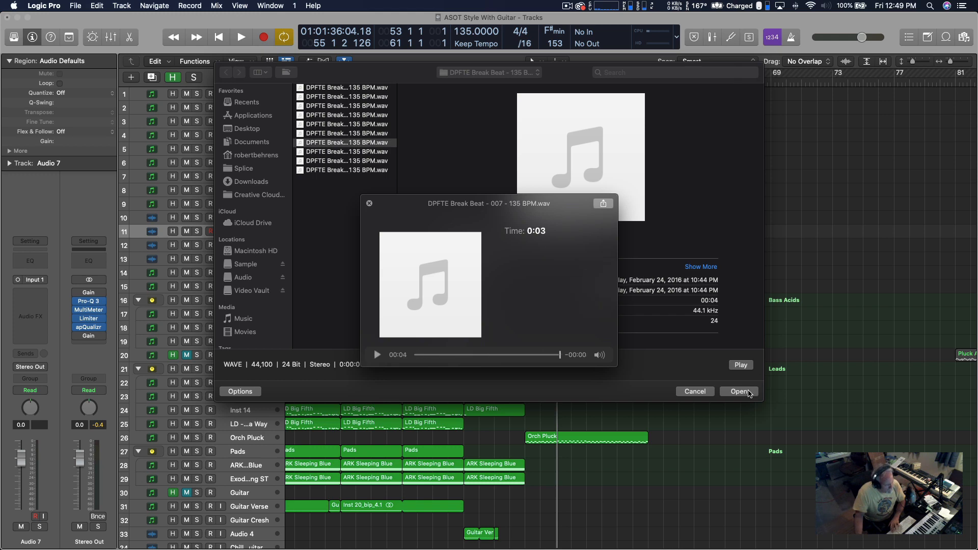
{"action": "key", "text": "Up"}
{"action": "key", "text": "Up"}
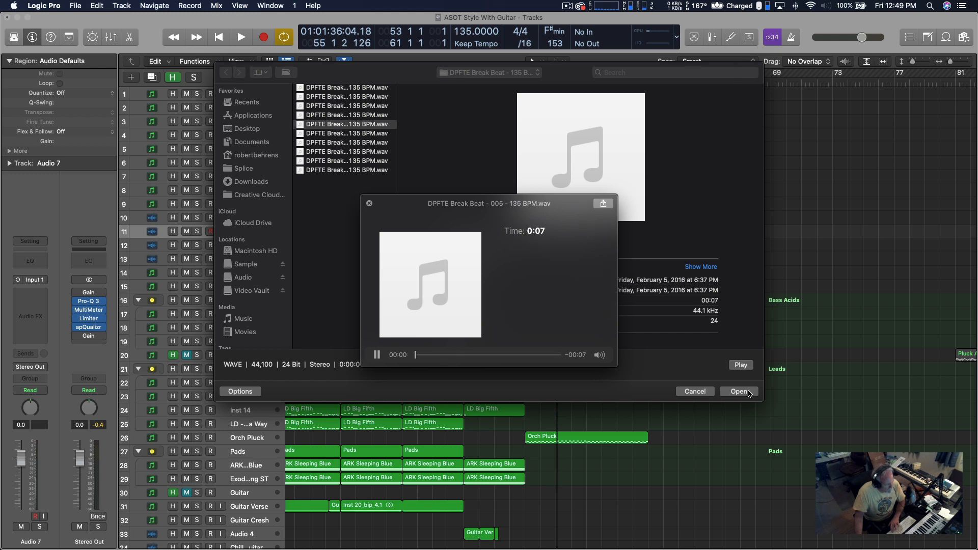
{"action": "key", "text": "Up"}
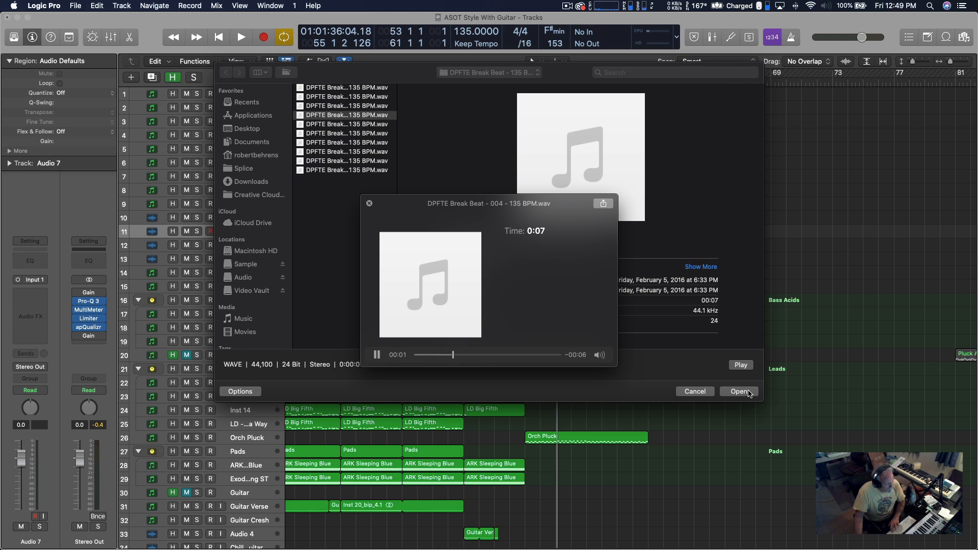
{"action": "key", "text": "Up"}
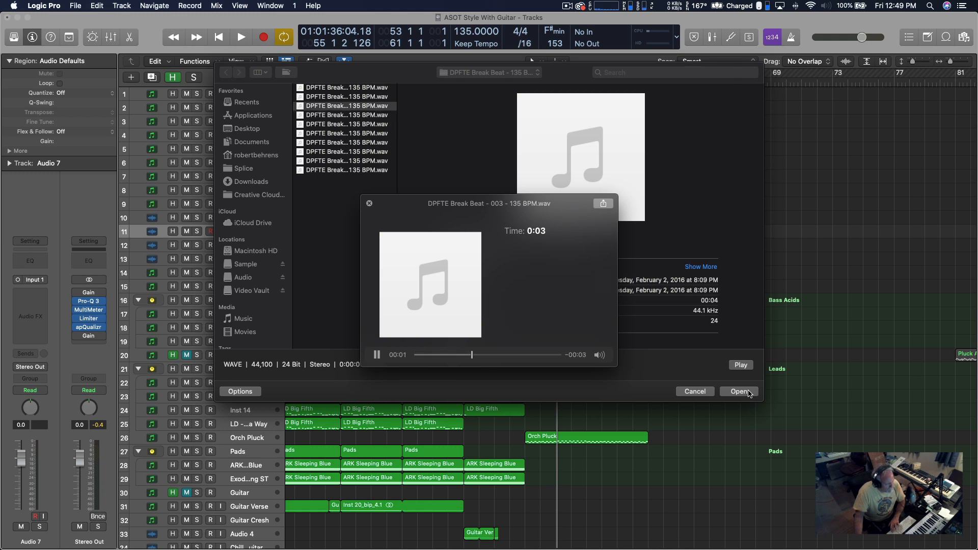
{"action": "key", "text": "Up"}
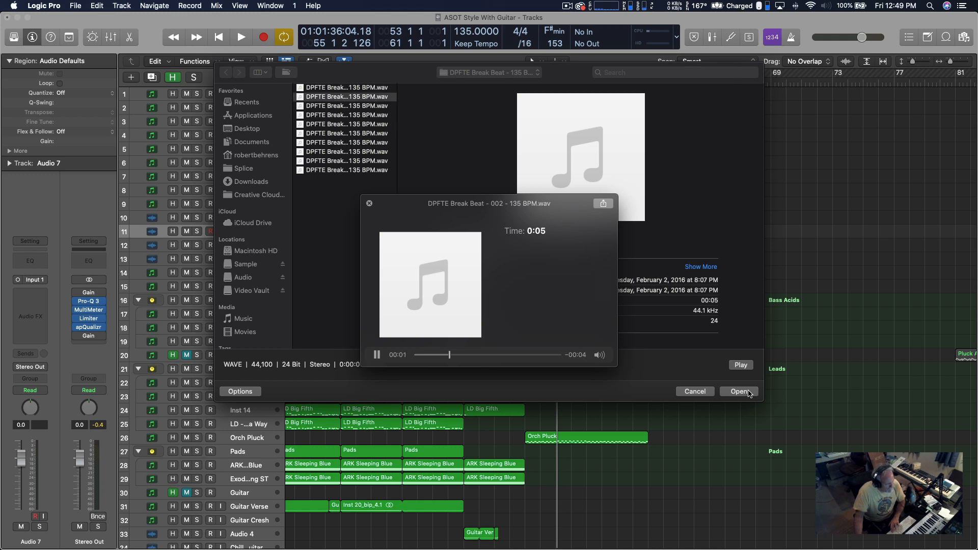
{"action": "key", "text": "Up"}
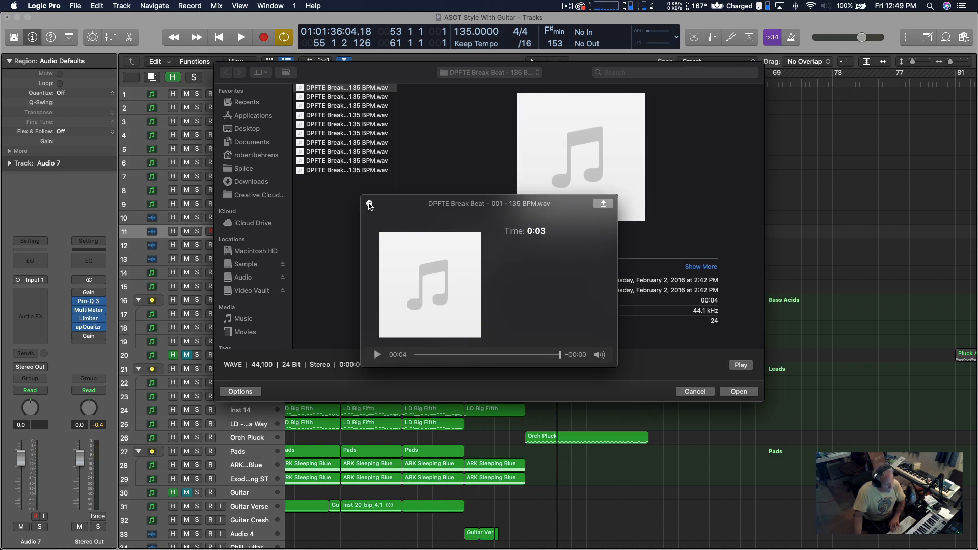
{"action": "left_click", "coordinate": [370, 203]}
Step: Go up from the 135 BPM folder to the parent DPFTE Break Beats folder in the import dialog
{"action": "left_click", "coordinate": [481, 72]}
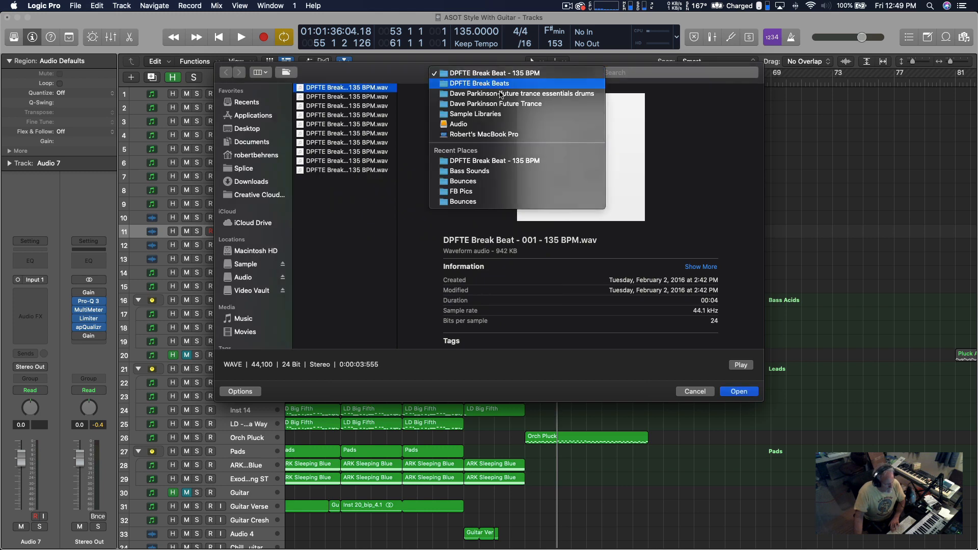
{"action": "left_click", "coordinate": [496, 84]}
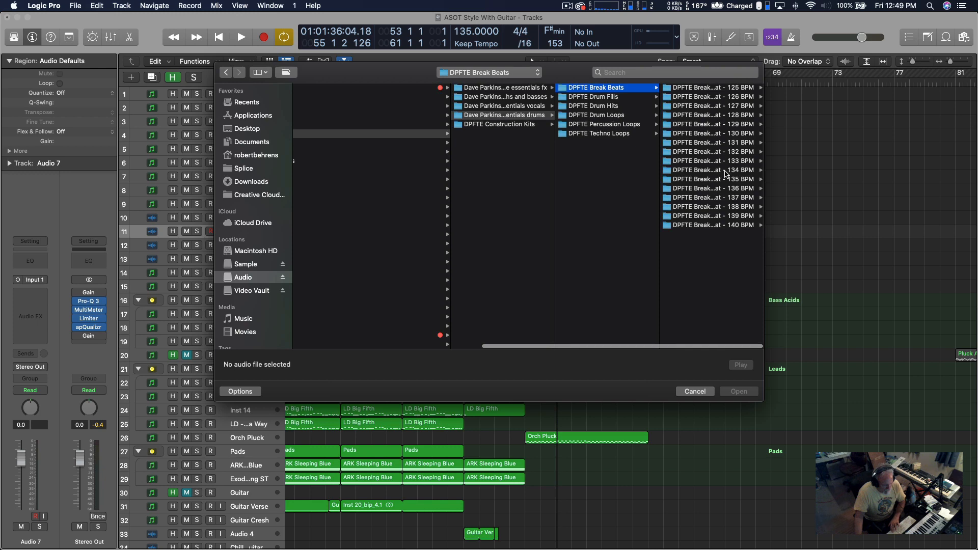
Step: Audition the 134 BPM break beats and import "DPFTE Break Beat - 003 - 134 BPM.wav" onto the Audio 7 track
{"action": "left_click", "coordinate": [712, 171]}
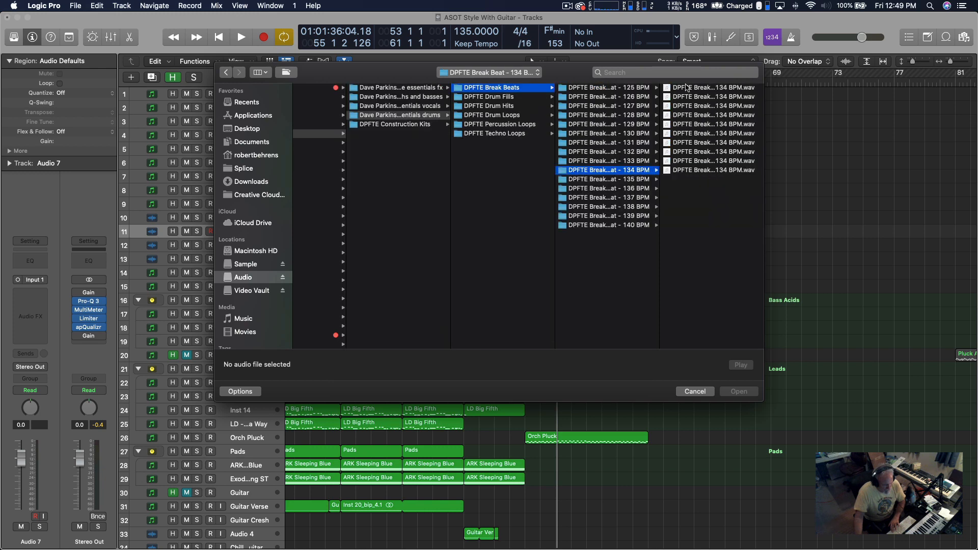
{"action": "left_click", "coordinate": [686, 88]}
{"action": "key", "text": "space"}
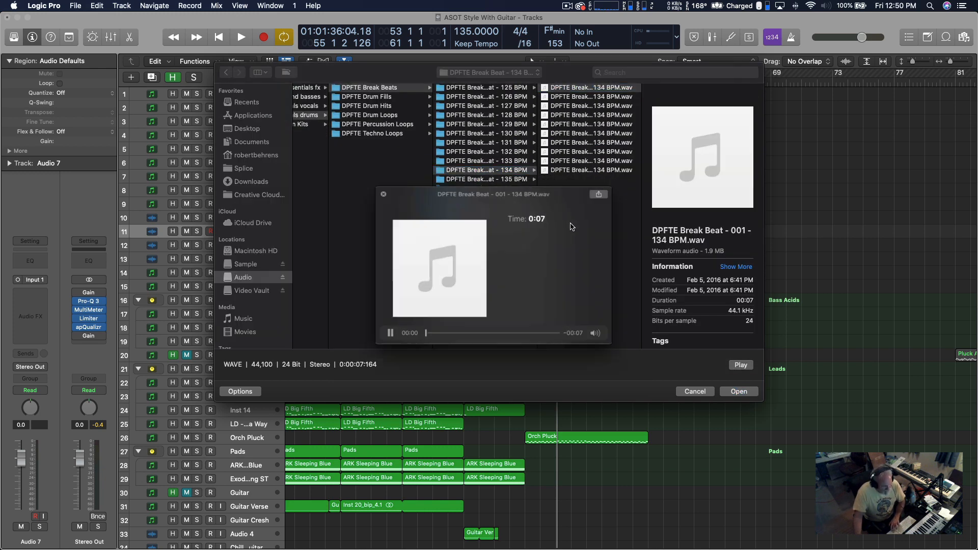
{"action": "key", "text": "Down"}
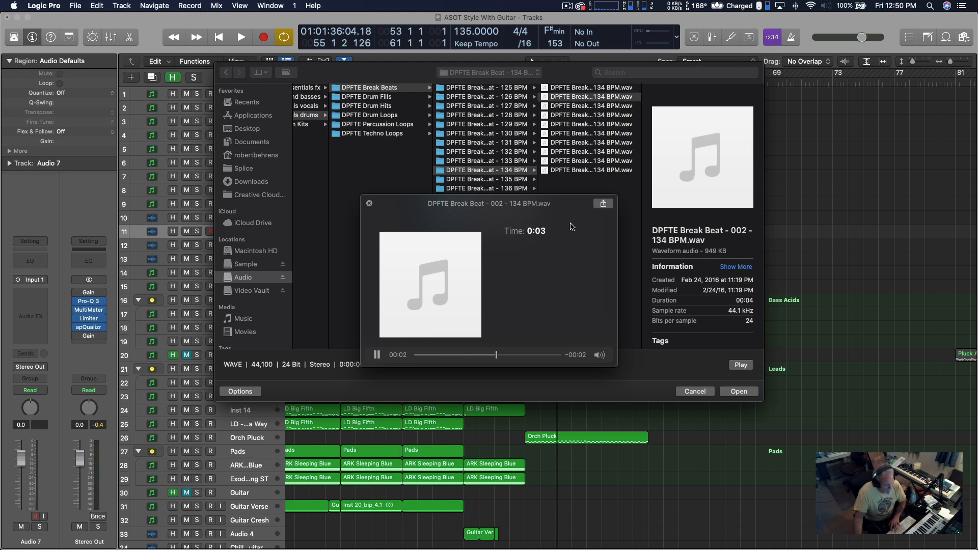
{"action": "key", "text": "Down"}
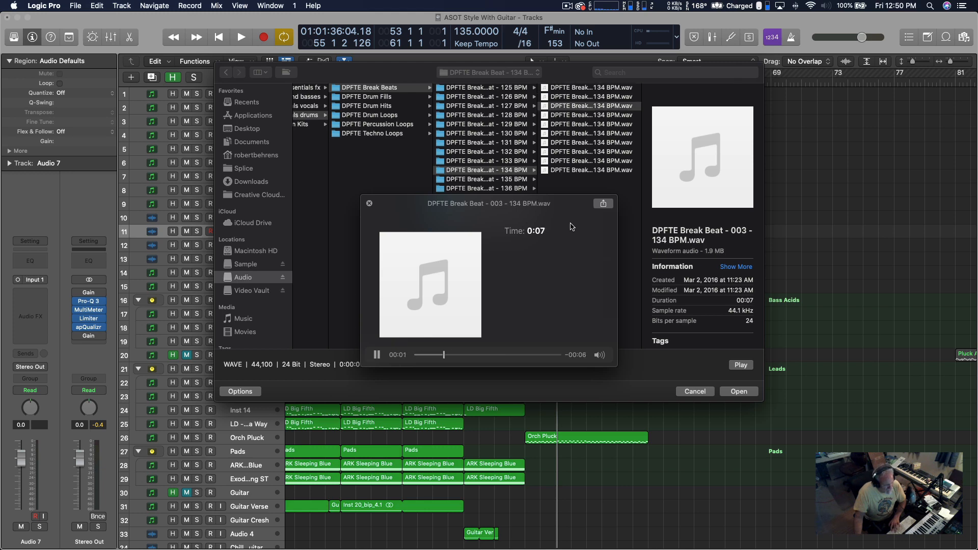
{"action": "left_click", "coordinate": [738, 391]}
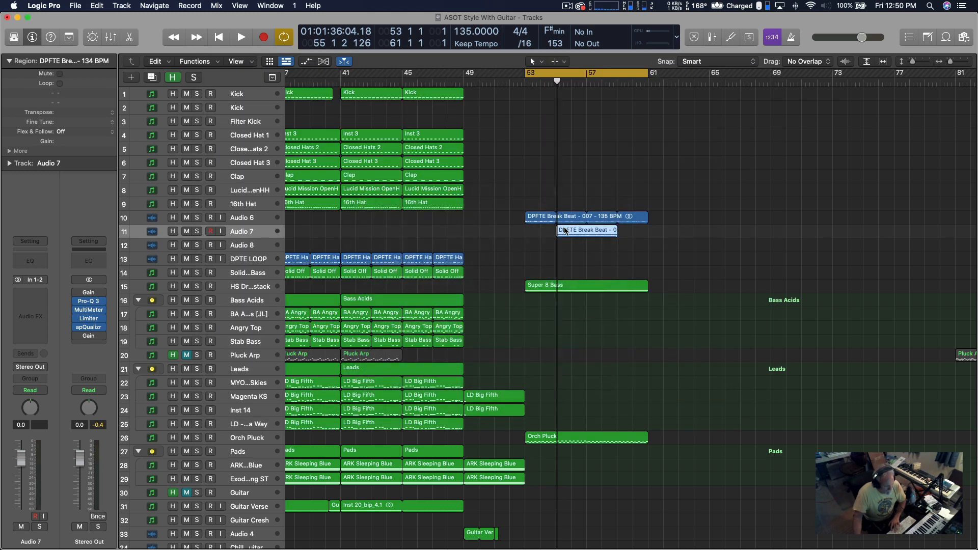
Step: Move the imported break beat region to the start of bar 53 and time-stretch it to exactly 4 bars
{"action": "left_click_drag", "start_coordinate": [564, 231], "coordinate": [532, 231]}
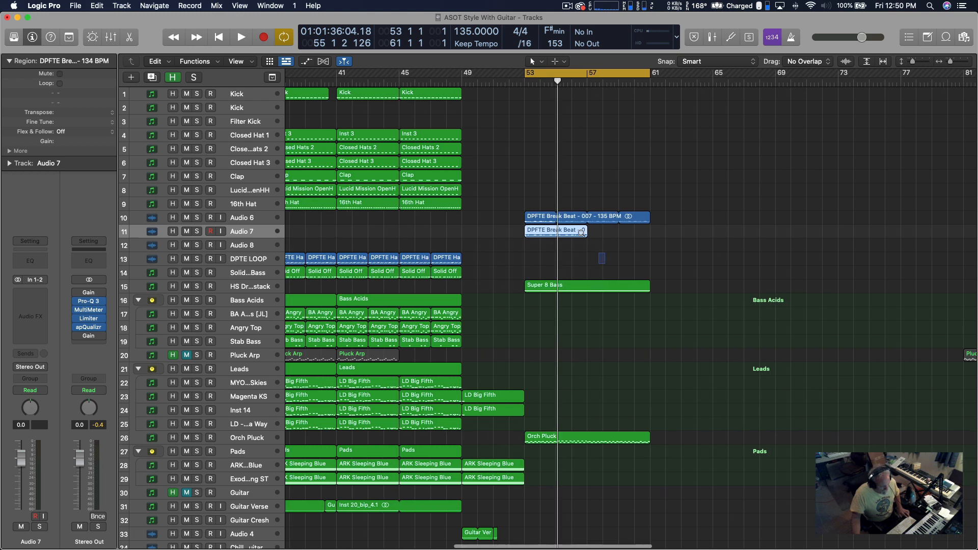
{"action": "left_click_drag", "start_coordinate": [605, 264], "coordinate": [496, 169]}
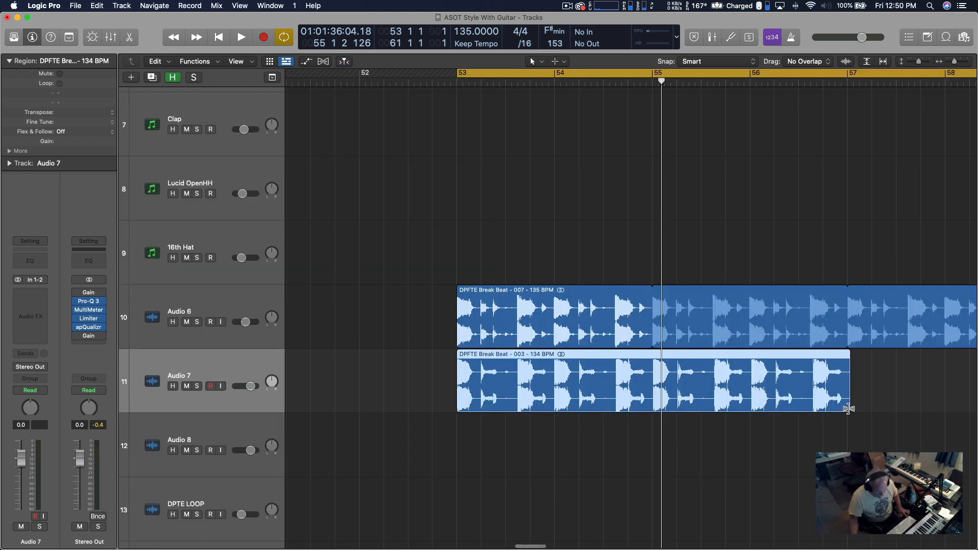
{"action": "left_click_drag", "start_coordinate": [848, 409], "coordinate": [847, 410]}
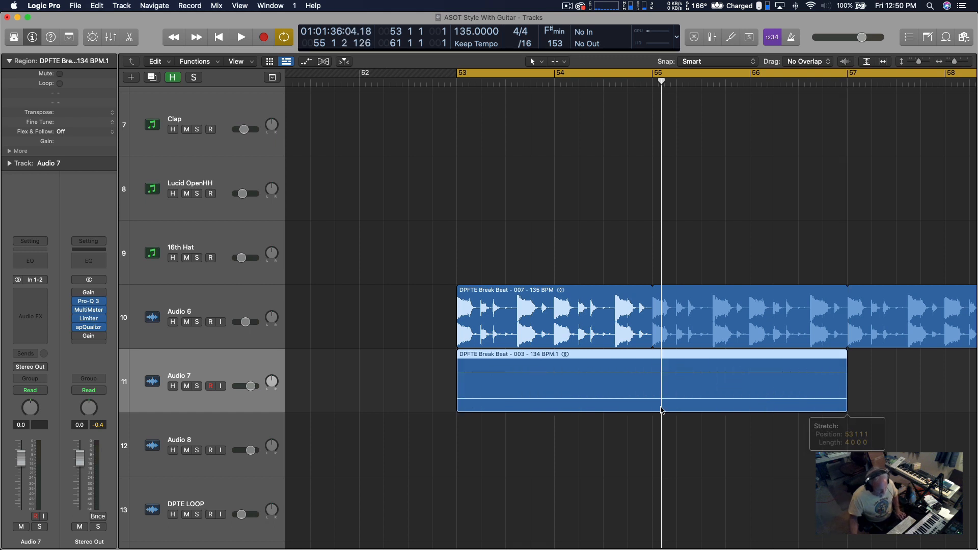
{"action": "scroll", "coordinate": [458, 413], "scroll_direction": "left", "scroll_amount": 1}
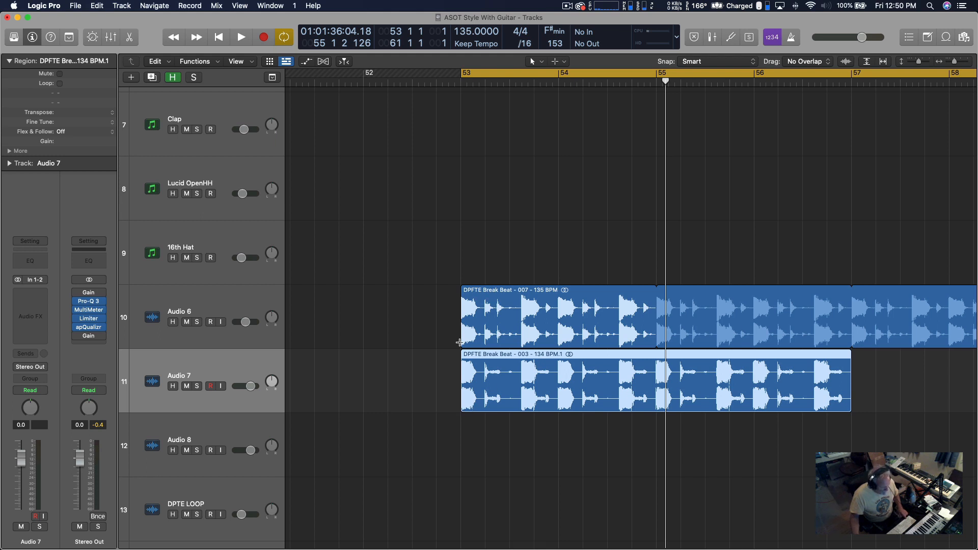
Step: Split out and mute the first two large drum hits in bar 53 of the Audio 6 break beat
{"action": "left_click_drag", "start_coordinate": [460, 342], "coordinate": [545, 344]}
{"action": "key", "text": "ctrl+m"}
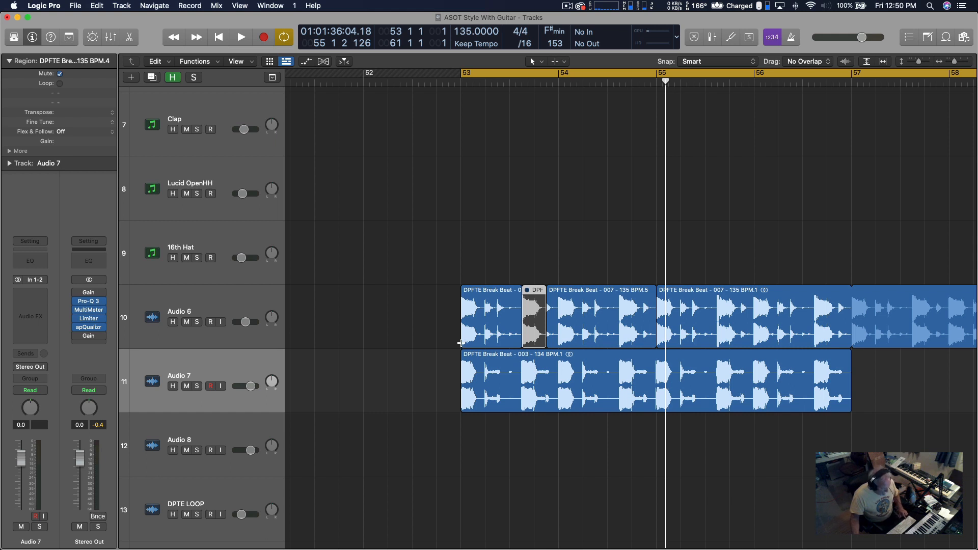
{"action": "left_click_drag", "start_coordinate": [461, 343], "coordinate": [484, 346]}
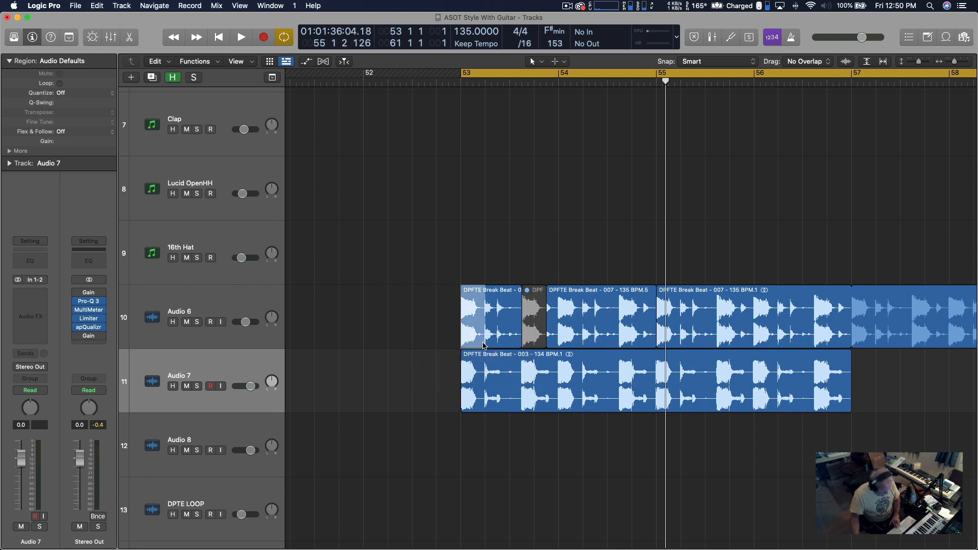
{"action": "key", "text": "ctrl+m"}
{"action": "key", "text": "space"}
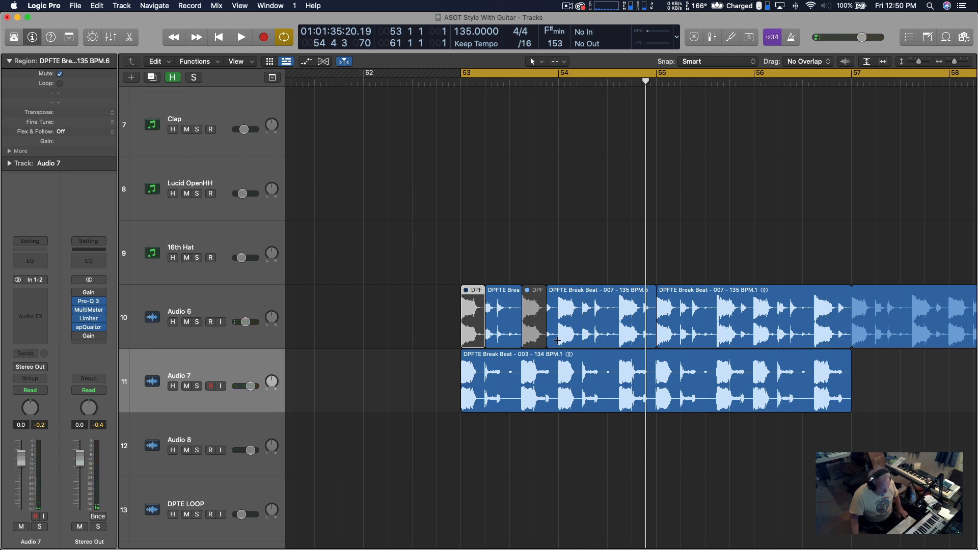
Step: Split out and mute the two large drum hits in bar 54 of the Audio 6 break beat, and audition both loops
{"action": "left_click_drag", "start_coordinate": [557, 340], "coordinate": [582, 342]}
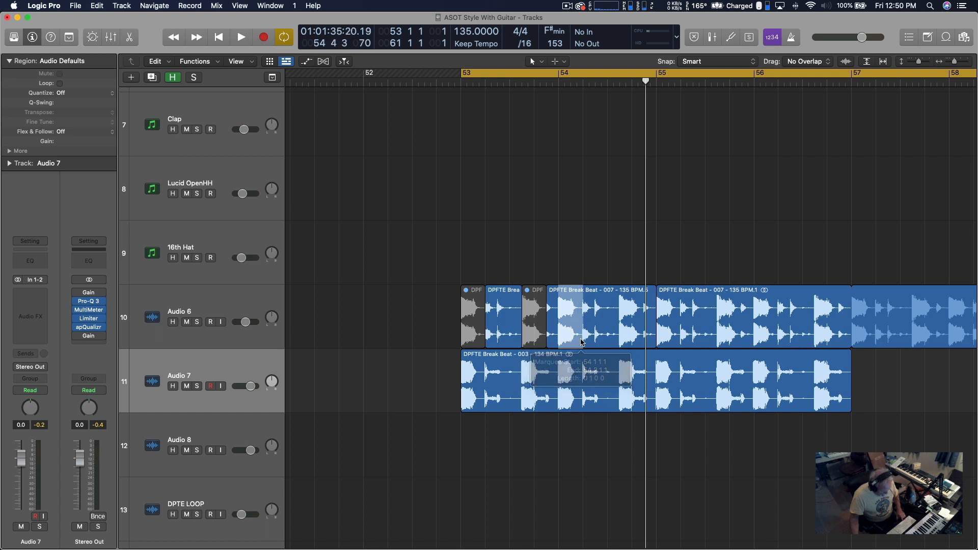
{"action": "key", "text": "ctrl+m"}
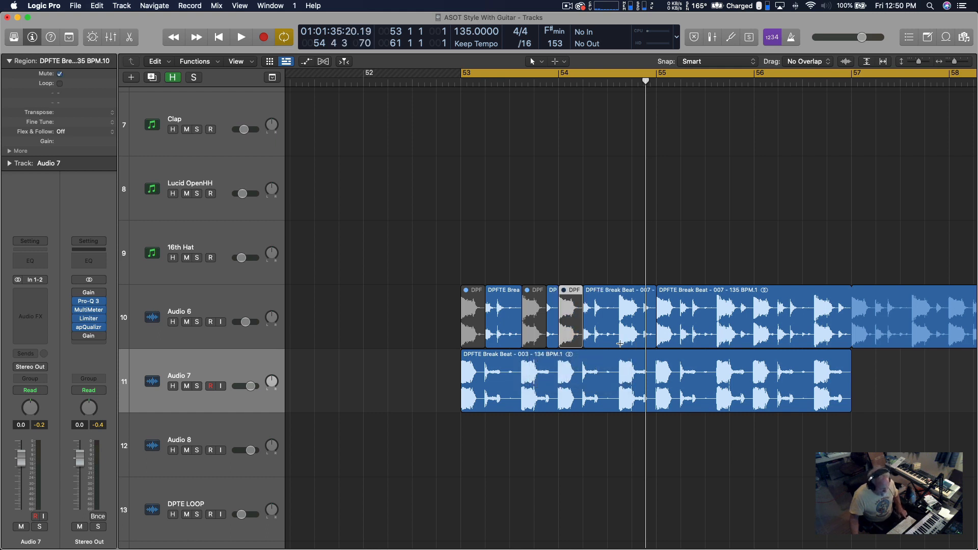
{"action": "left_click_drag", "start_coordinate": [618, 343], "coordinate": [641, 343]}
{"action": "key", "text": "ctrl+m"}
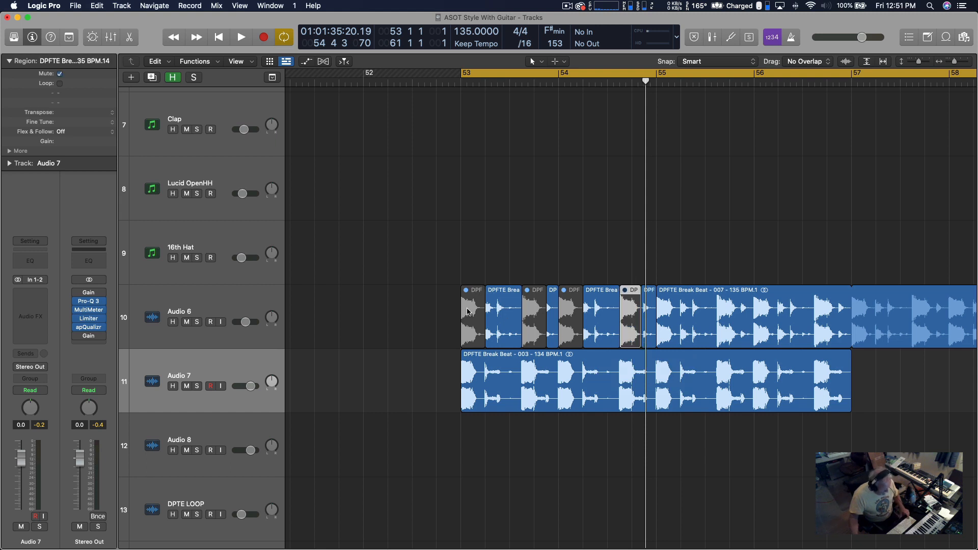
{"action": "key", "text": "space"}
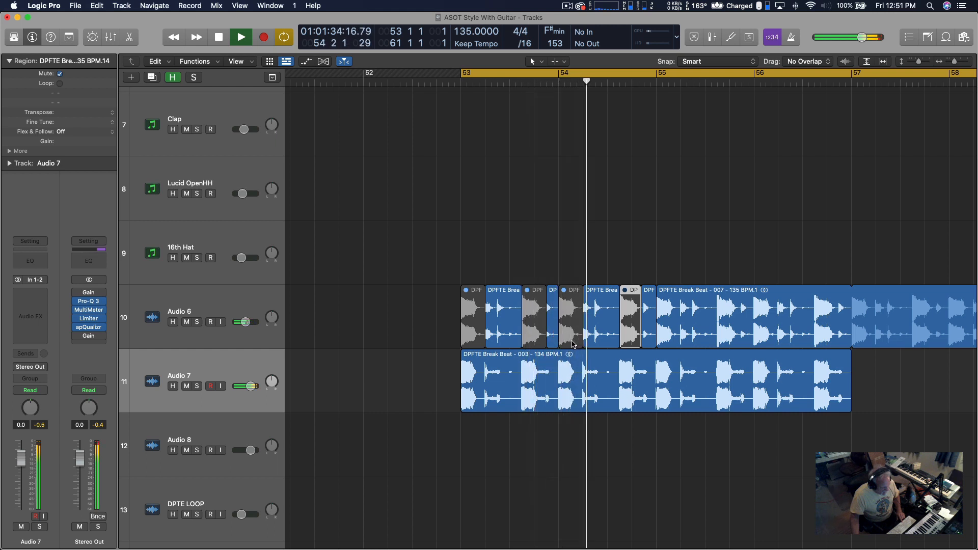
{"action": "key", "text": "space"}
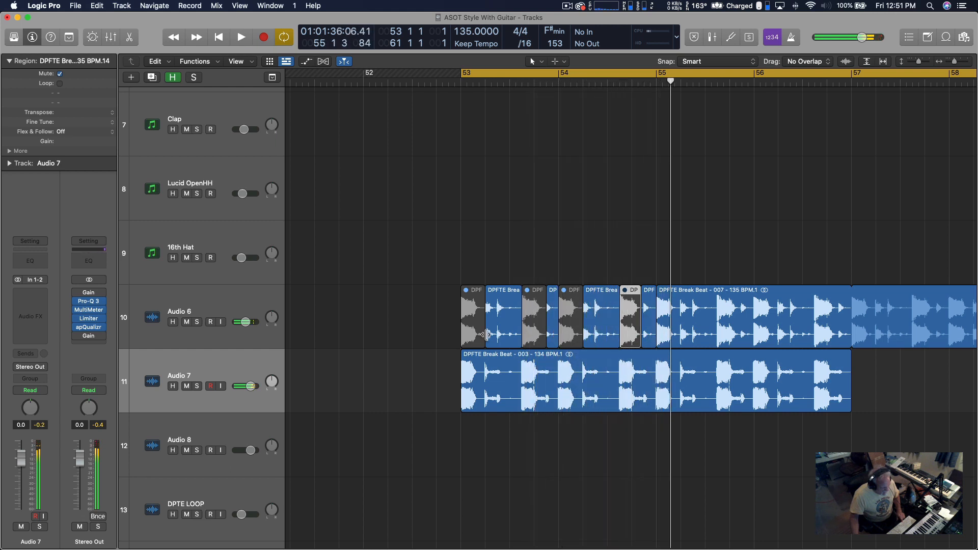
{"action": "key", "text": "space"}
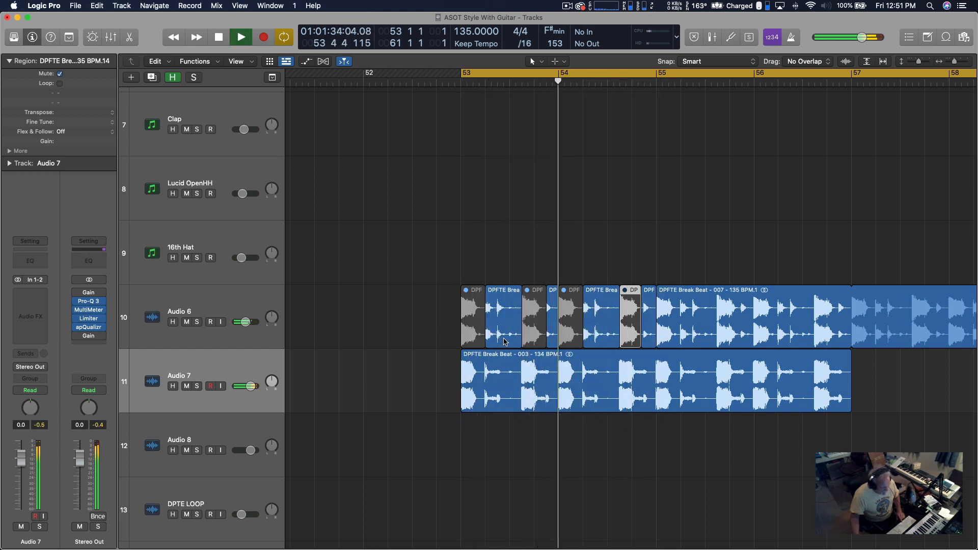
{"action": "key", "text": "space"}
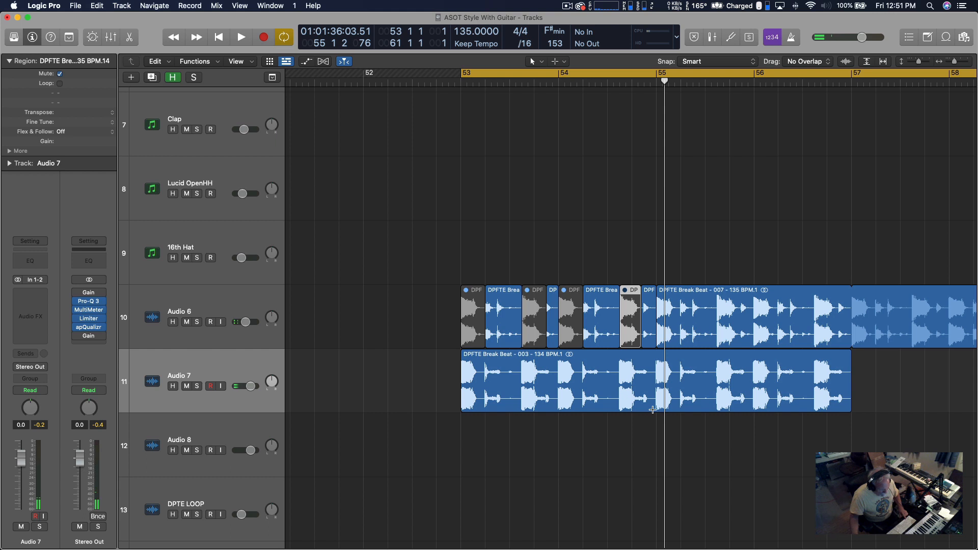
Step: Delete the last beat of bar 54 on Audio 7, fill it with the one-beat hit from bar 55, and play it back
{"action": "left_click_drag", "start_coordinate": [652, 410], "coordinate": [632, 414]}
{"action": "key", "text": "Delete"}
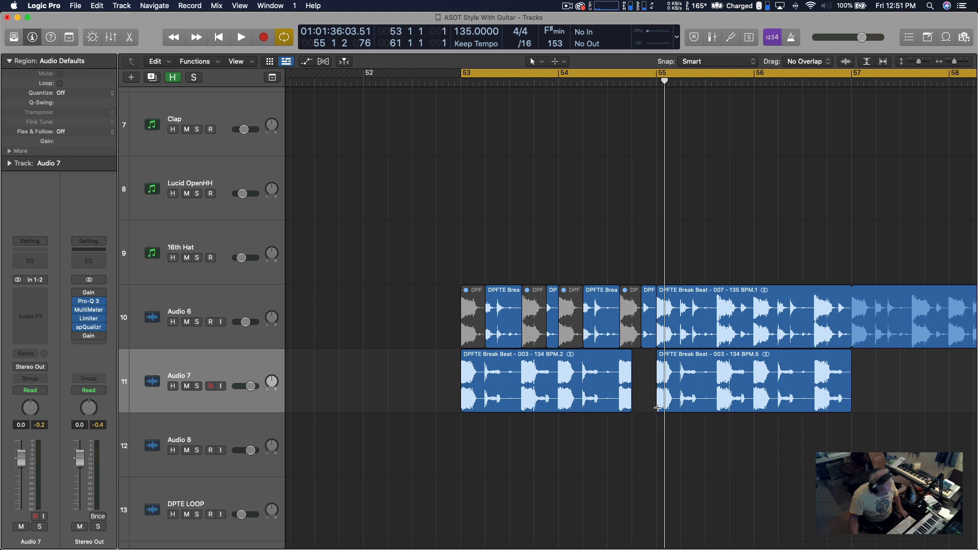
{"action": "mouse_move", "coordinate": [656, 407]}
{"action": "left_mouse_down"}
{"action": "mouse_move", "coordinate": [681, 410]}
{"action": "mouse_move", "coordinate": [646, 395]}
{"action": "left_mouse_up"}
{"action": "left_click", "coordinate": [666, 388]}
{"action": "key", "text": "space"}
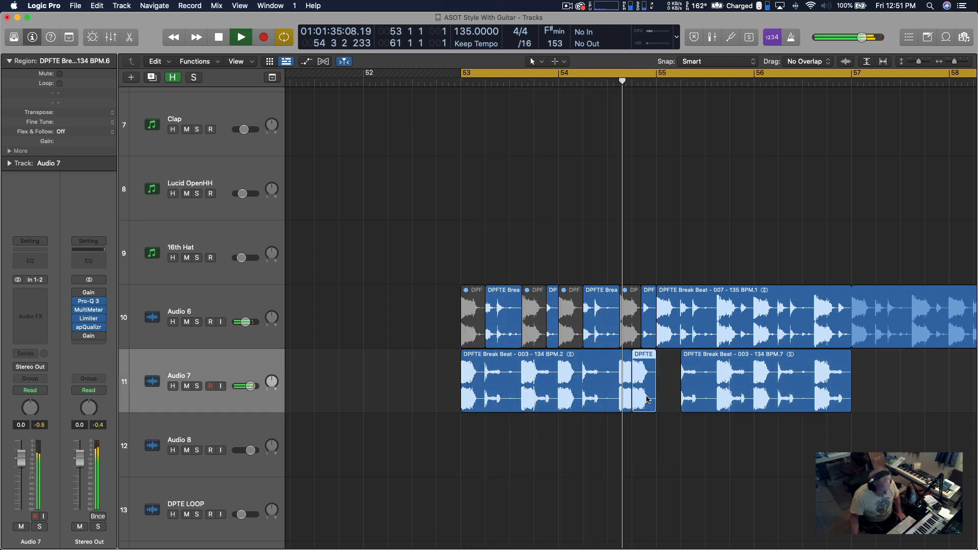
{"action": "key", "text": "space"}
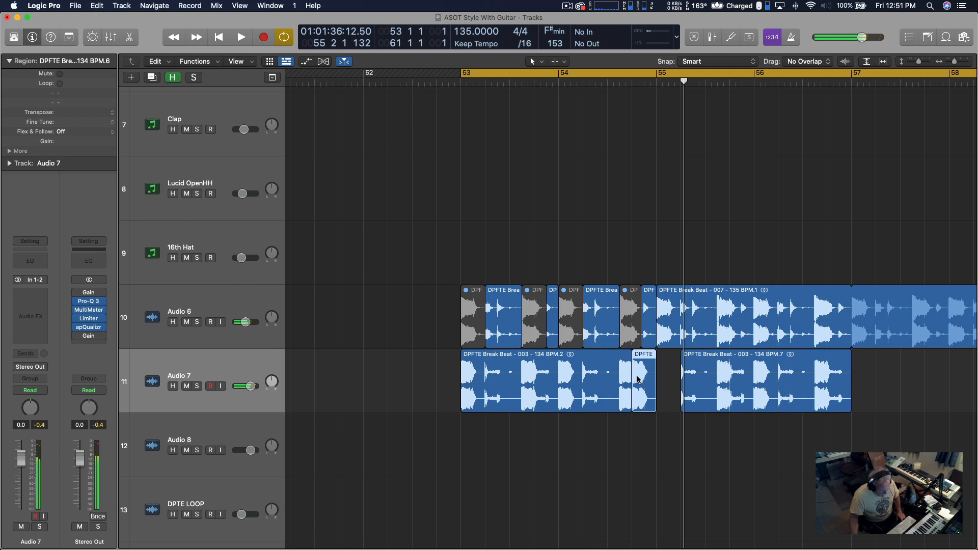
{"action": "left_click_drag", "start_coordinate": [637, 380], "coordinate": [645, 377]}
{"action": "key", "text": "space"}
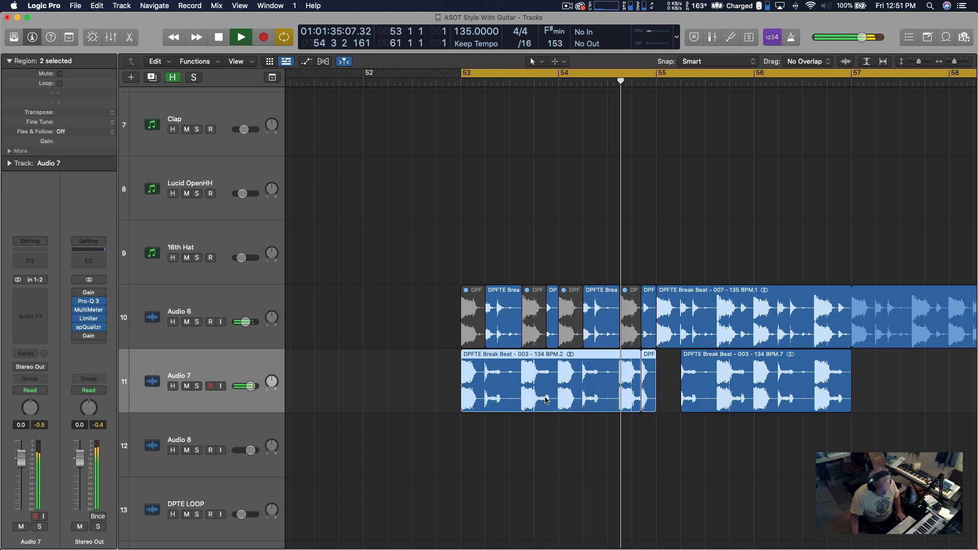
{"action": "key", "text": "space"}
{"action": "left_click_drag", "start_coordinate": [640, 395], "coordinate": [634, 394]}
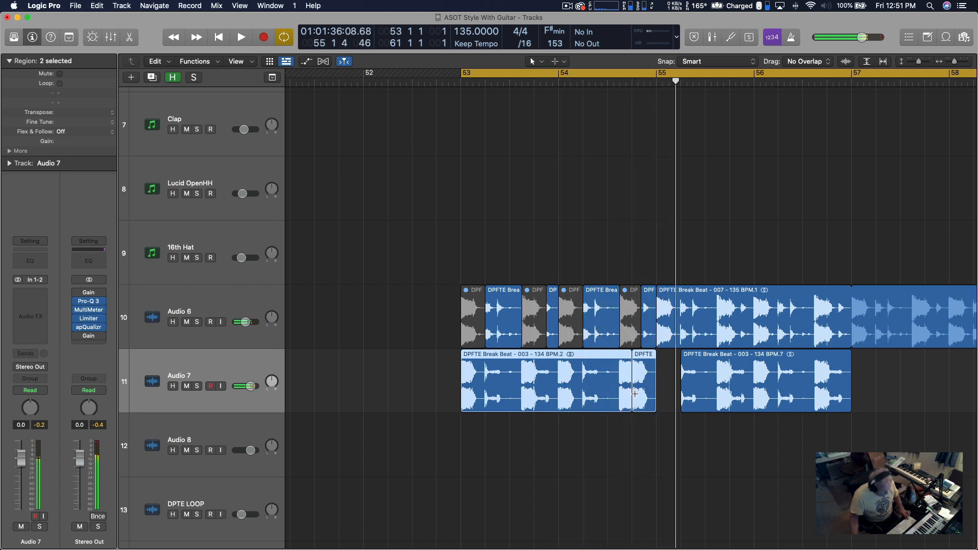
{"action": "left_click_drag", "start_coordinate": [645, 356], "coordinate": [657, 357]}
{"action": "key", "text": "super+z"}
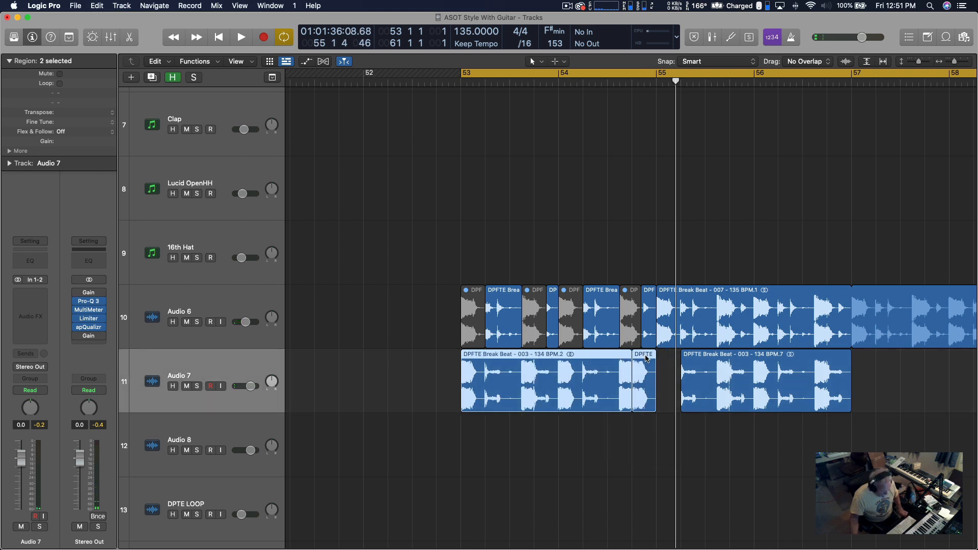
Step: Move the one-beat Audio 7 slice to position 54 4 2 161, extend the preceding region to meet it, and audition the result
{"action": "left_click", "coordinate": [646, 358]}
{"action": "left_click_drag", "start_coordinate": [645, 358], "coordinate": [651, 360]}
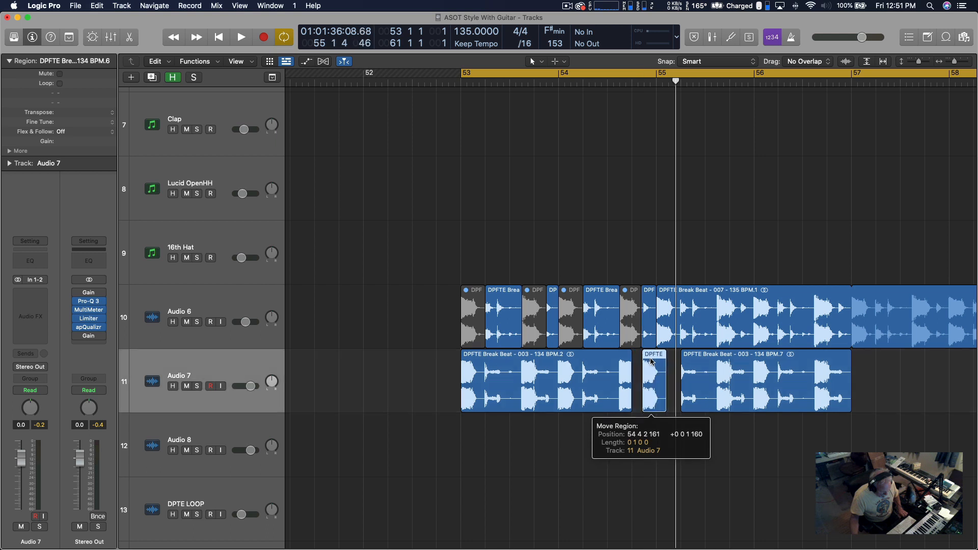
{"action": "left_click_drag", "start_coordinate": [630, 406], "coordinate": [639, 406]}
{"action": "key", "text": "space"}
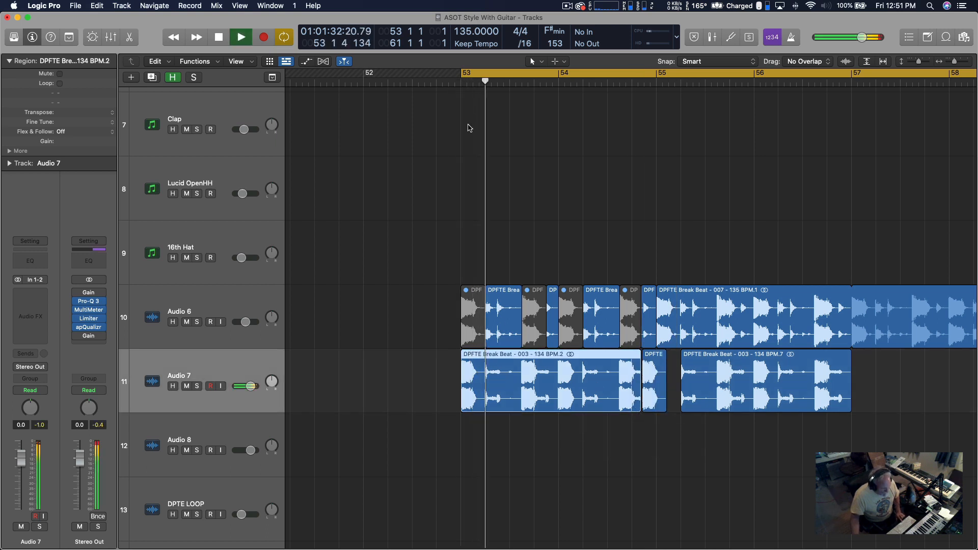
{"action": "key", "text": "space"}
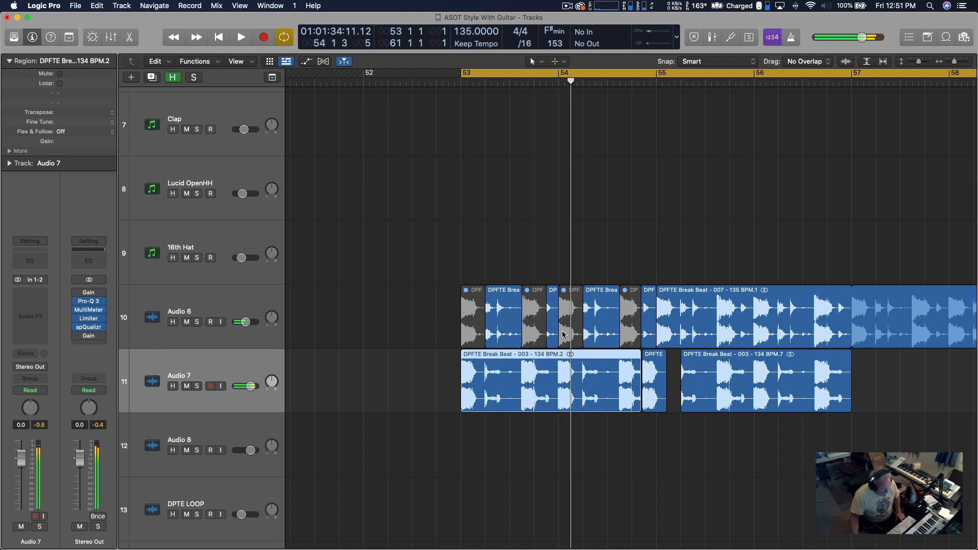
{"action": "key", "text": "space"}
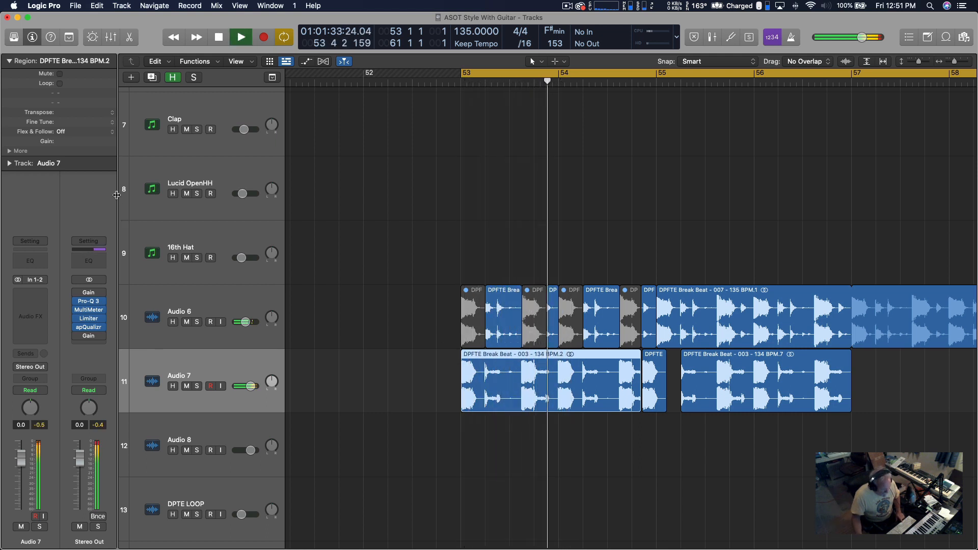
{"action": "key", "text": "space"}
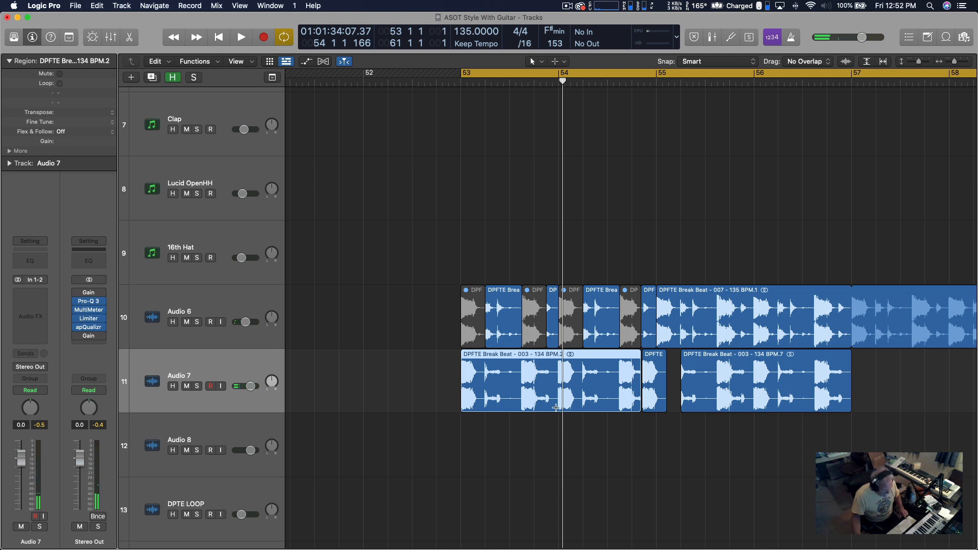
Step: Delete the Audio 7 audio just before bar 54, move the bar 54 hit to the start of that gap, and trim its end while auditioning
{"action": "left_click_drag", "start_coordinate": [556, 408], "coordinate": [548, 409]}
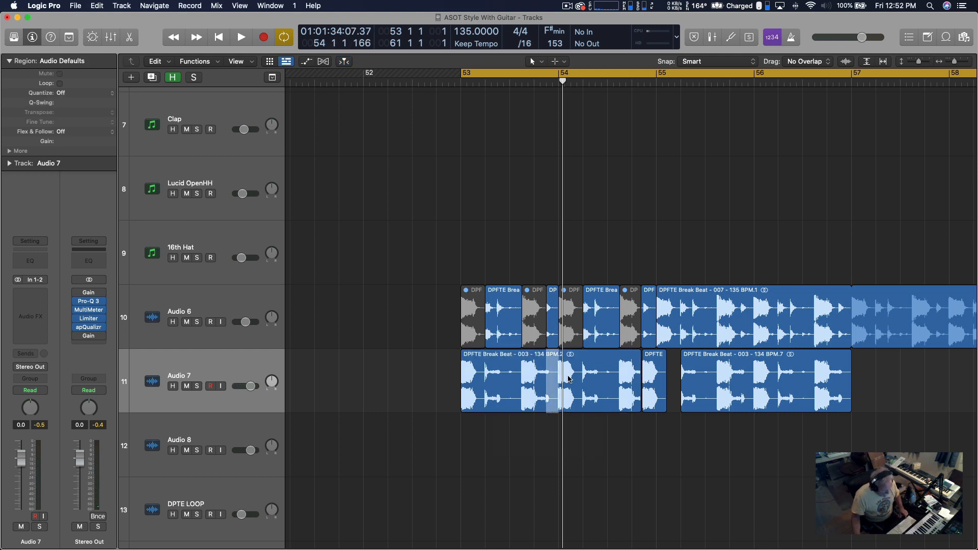
{"action": "key", "text": "Delete"}
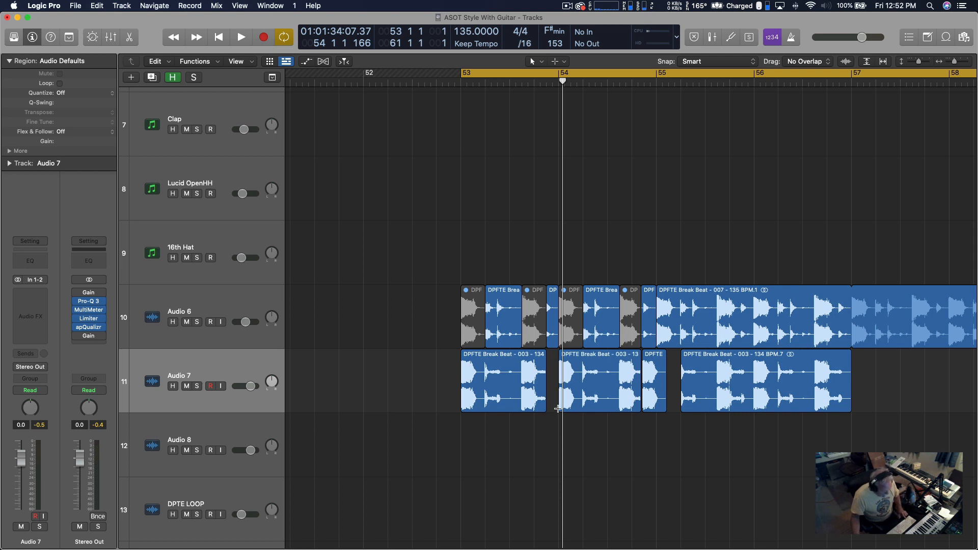
{"action": "left_click_drag", "start_coordinate": [558, 409], "coordinate": [580, 408]}
{"action": "left_click_drag", "start_coordinate": [571, 365], "coordinate": [548, 375]}
{"action": "key", "text": "space"}
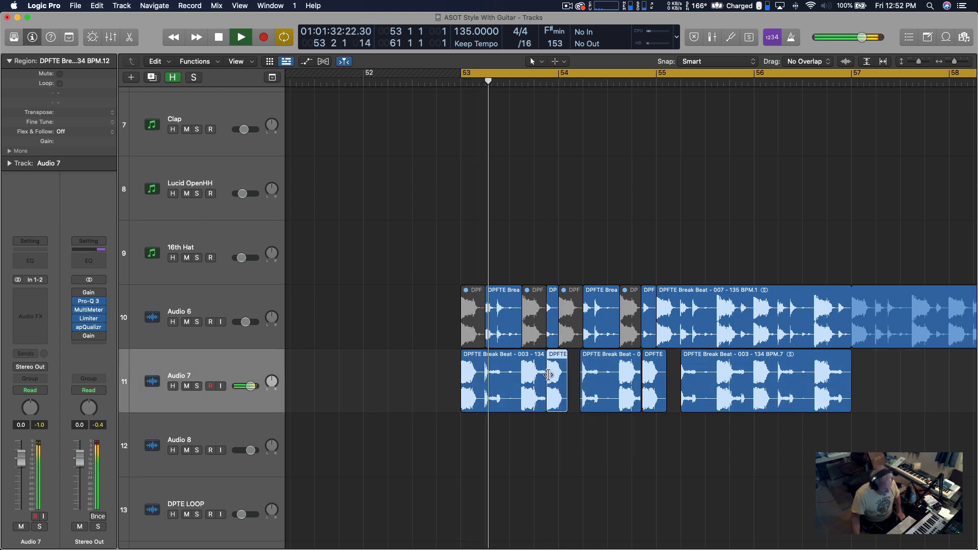
{"action": "key", "text": "space"}
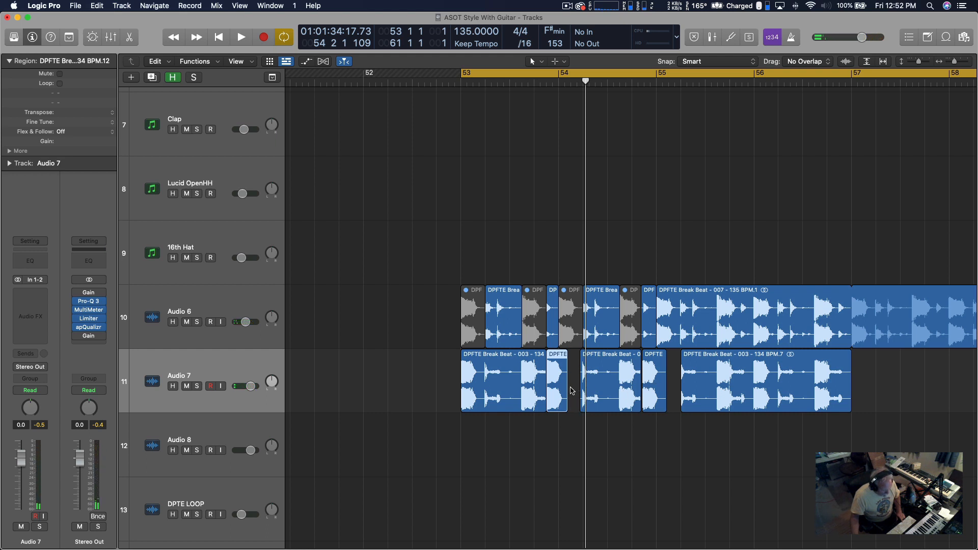
{"action": "left_click_drag", "start_coordinate": [564, 407], "coordinate": [560, 409]}
{"action": "key", "text": "space"}
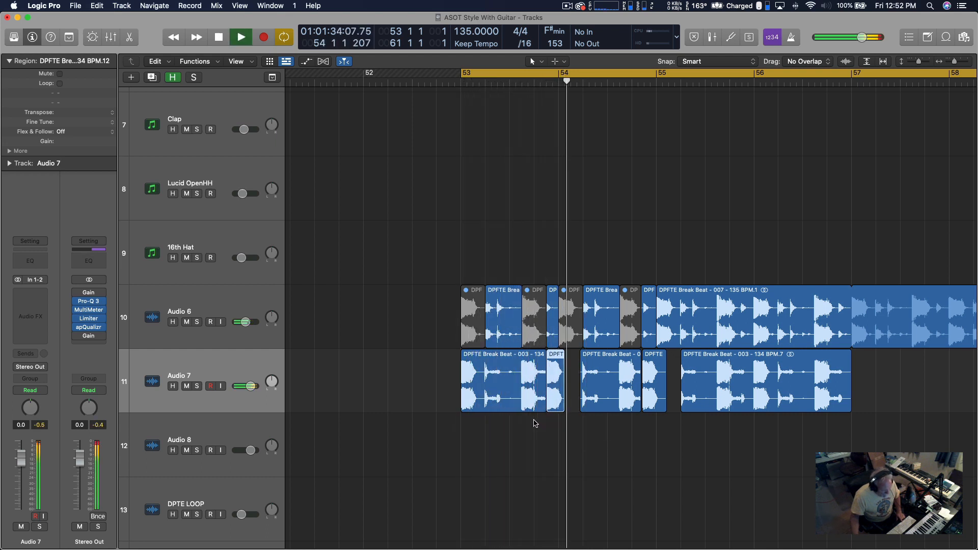
Step: Audition the loop and trim the end of the short Audio 7 hit back to the start of bar 54
{"action": "key", "text": "space"}
{"action": "key", "text": "space"}
{"action": "key", "text": "space"}
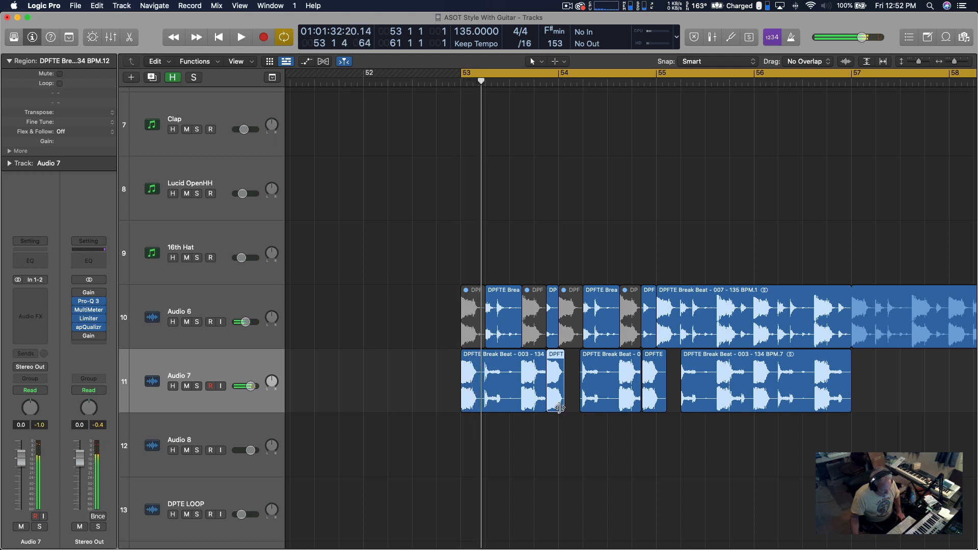
{"action": "left_click_drag", "start_coordinate": [559, 408], "coordinate": [555, 408]}
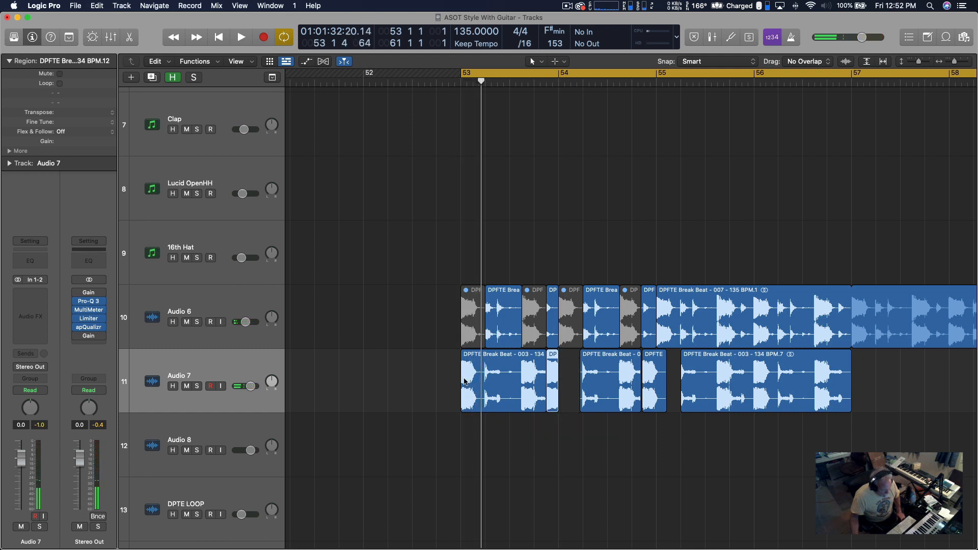
Step: Copy the one-beat Audio 7 hit from the end of bar 54 into the gap near the bar's start, shorten it, and play it back
{"action": "left_click", "coordinate": [465, 381]}
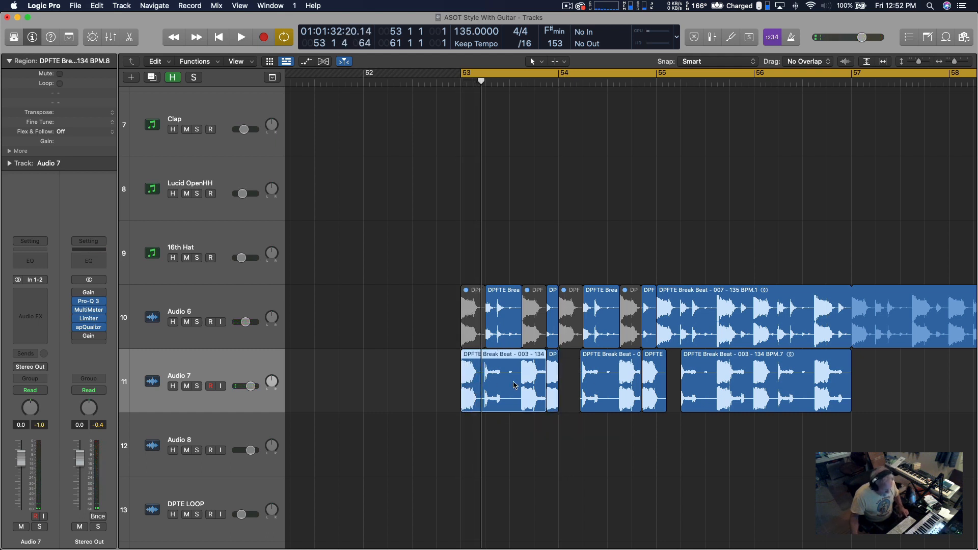
{"action": "left_click_drag", "start_coordinate": [654, 380], "coordinate": [580, 410]}
{"action": "key", "text": "space"}
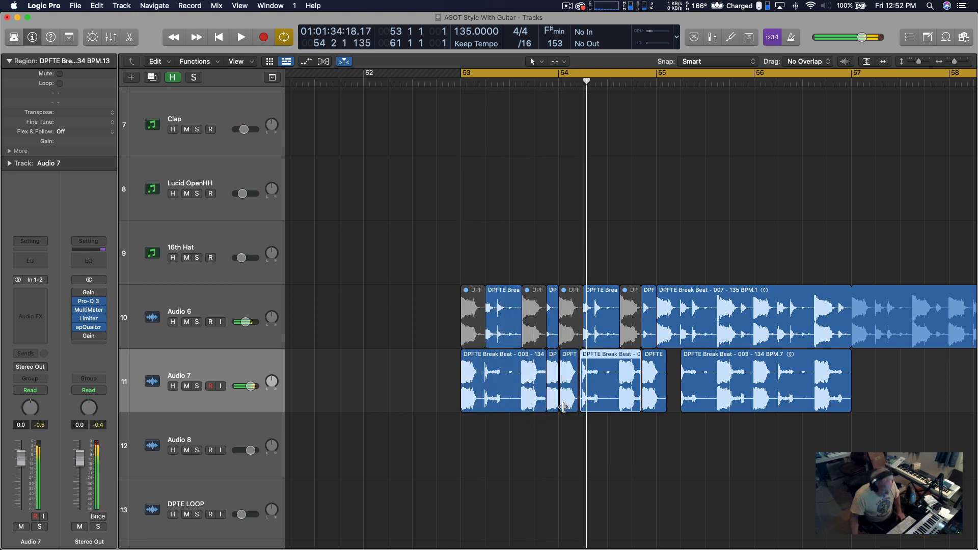
{"action": "key", "text": "space"}
Step: Trim the hit before bar 54 slightly shorter, move the copied hit exactly to the start of bar 54, and audition both
{"action": "left_click_drag", "start_coordinate": [578, 446], "coordinate": [519, 411]}
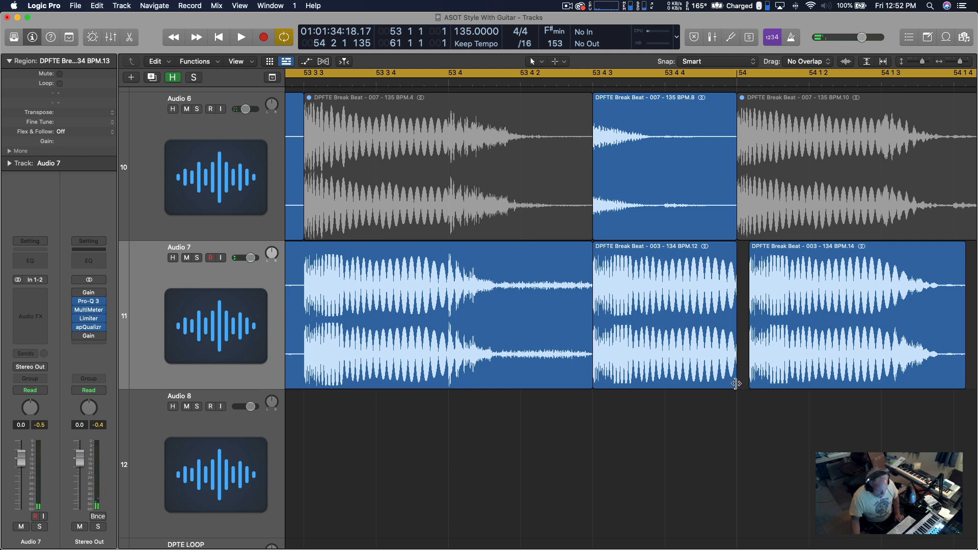
{"action": "left_click_drag", "start_coordinate": [733, 383], "coordinate": [731, 383]}
{"action": "left_click", "coordinate": [778, 250]}
{"action": "left_click_drag", "start_coordinate": [777, 251], "coordinate": [768, 252]}
{"action": "key", "text": "space"}
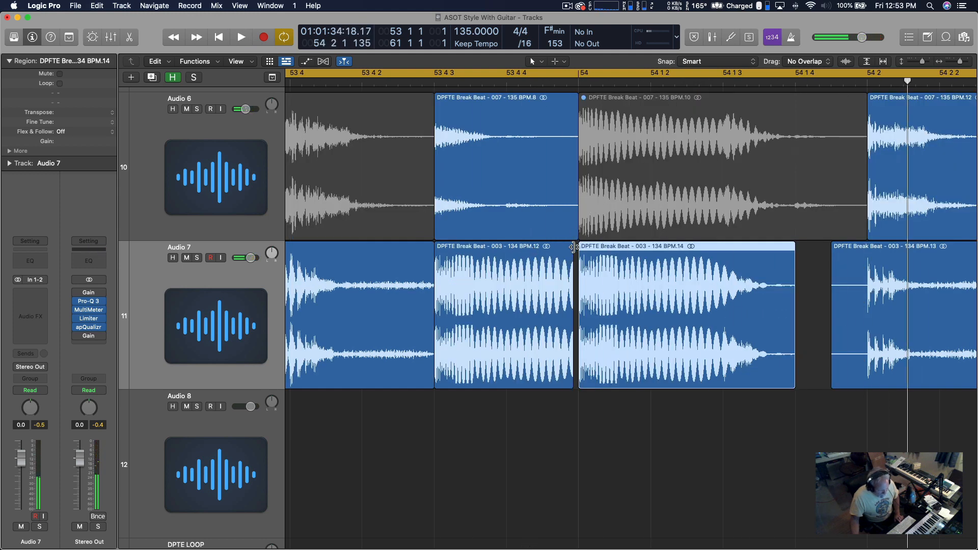
Step: Add a fade-out of 50 to the short Audio 7 hit just before bar 54 and play it back
{"action": "left_click", "coordinate": [535, 263]}
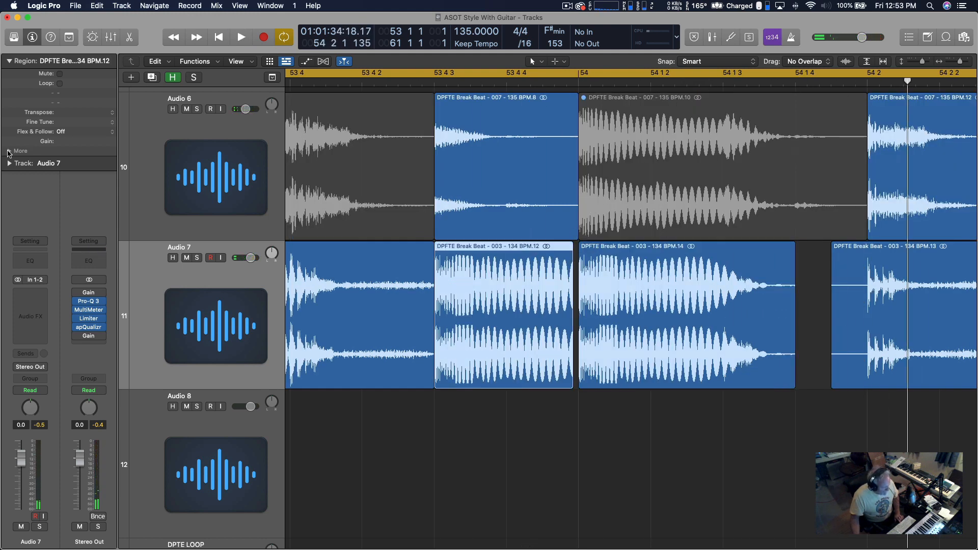
{"action": "left_click", "coordinate": [8, 151]}
{"action": "left_click_drag", "start_coordinate": [64, 191], "coordinate": [65, 168]}
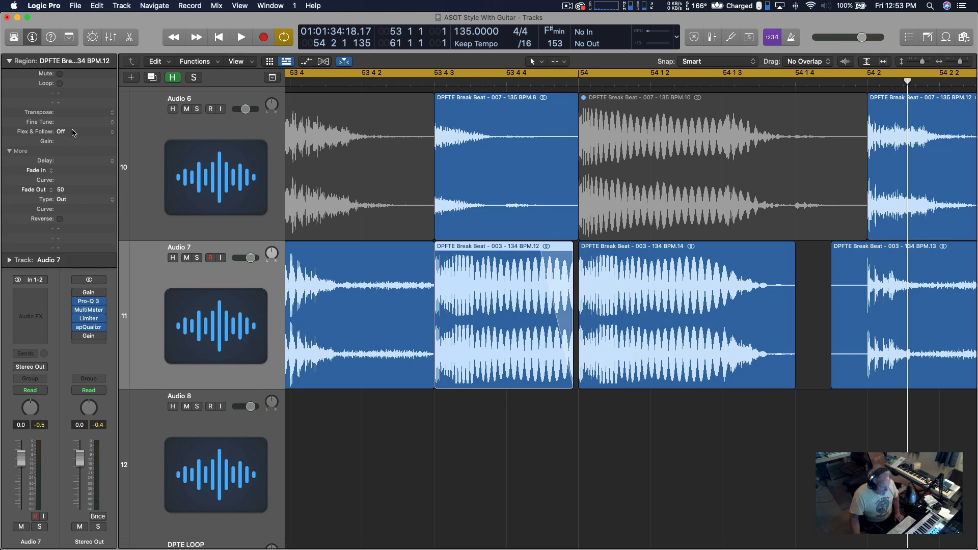
{"action": "key", "text": "space"}
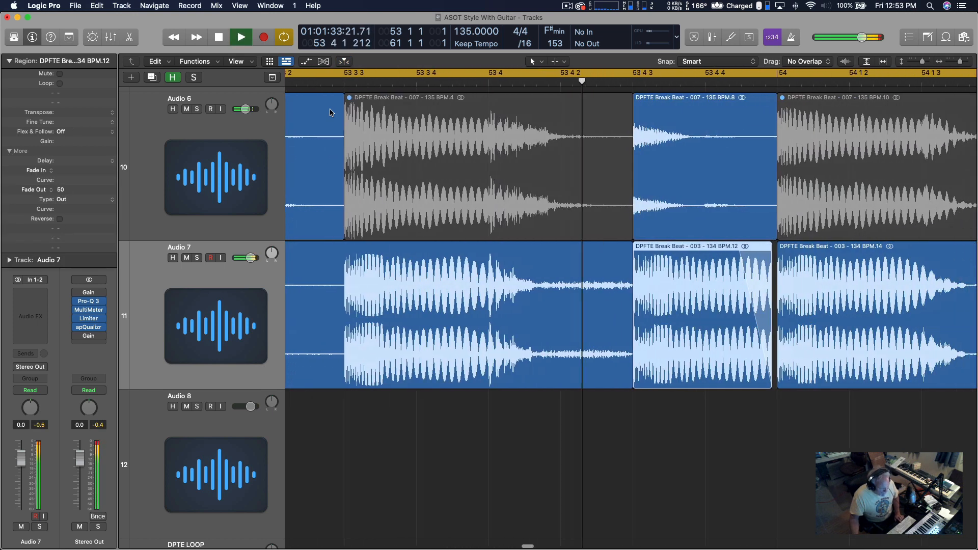
{"action": "key", "text": "space"}
{"action": "key", "text": "z"}
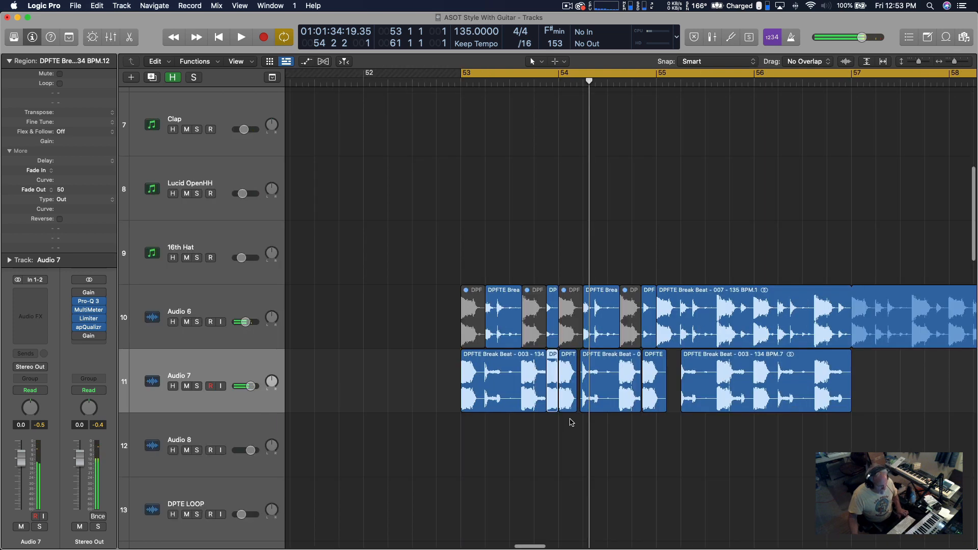
Step: Play the edited break beat on Audio 6 and Audio 7 repeatedly, listening to the hits from bar 53 into bar 55
{"action": "key", "text": "space"}
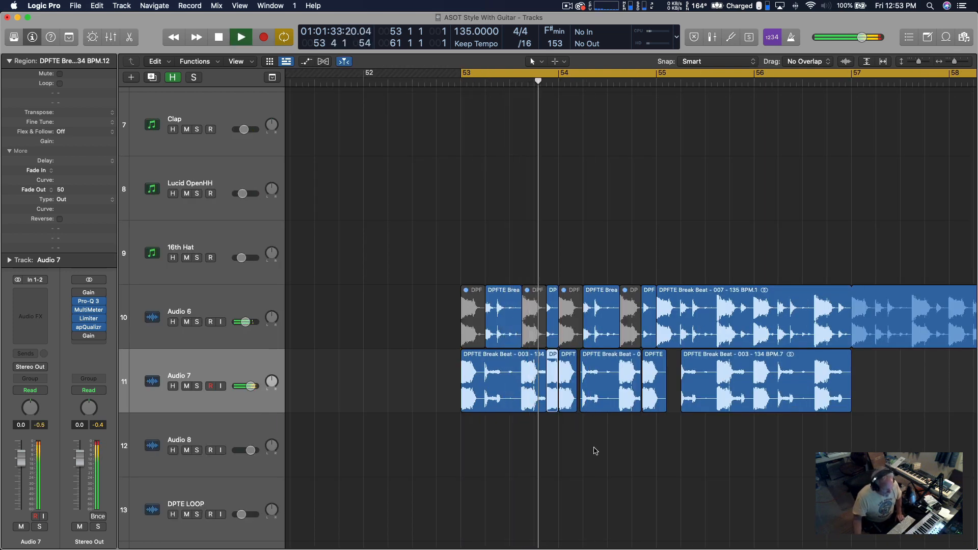
{"action": "key", "text": "space"}
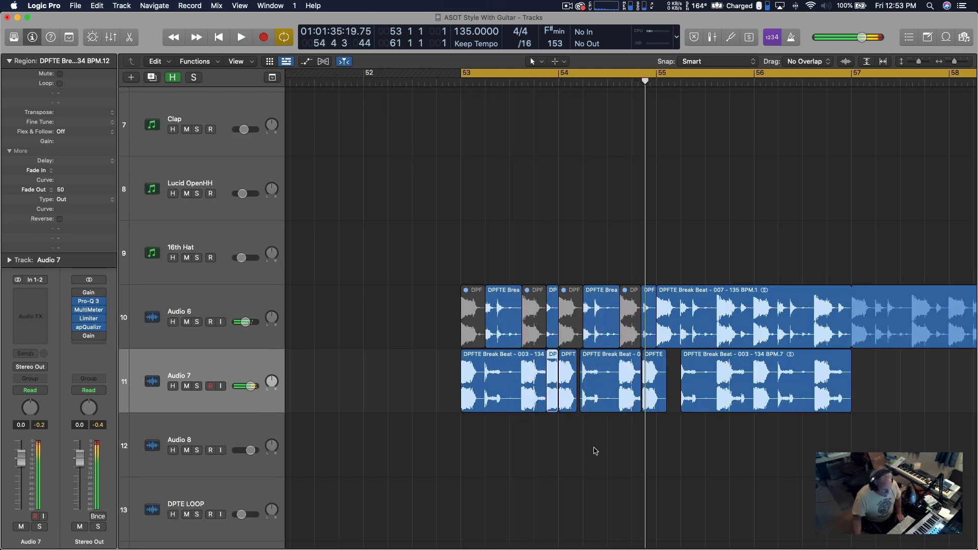
{"action": "key", "text": "space"}
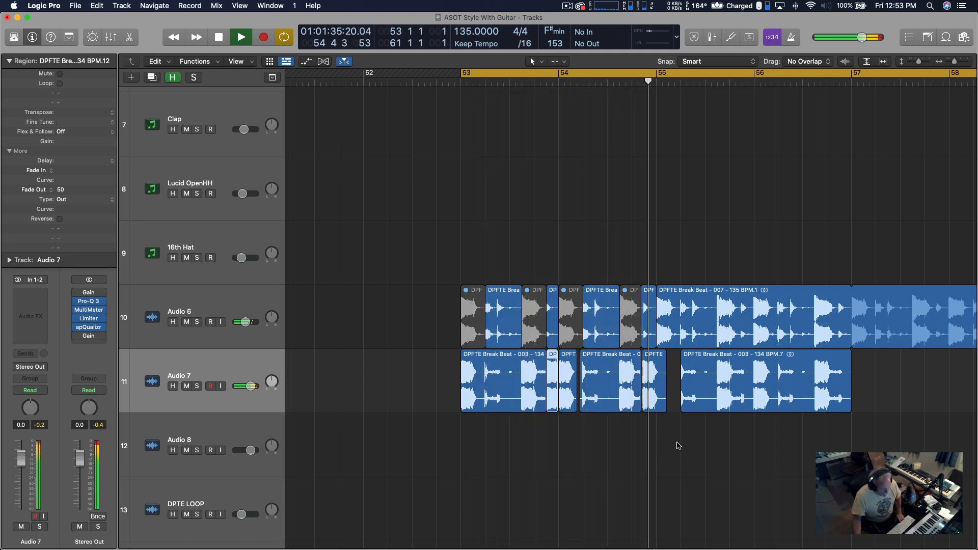
{"action": "key", "text": "space"}
{"action": "key", "text": "space"}
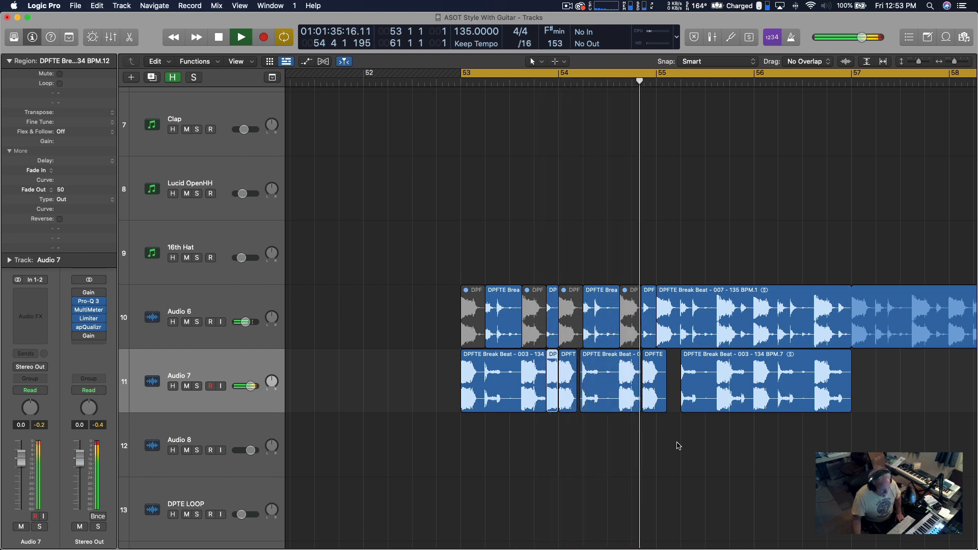
{"action": "key", "text": "space"}
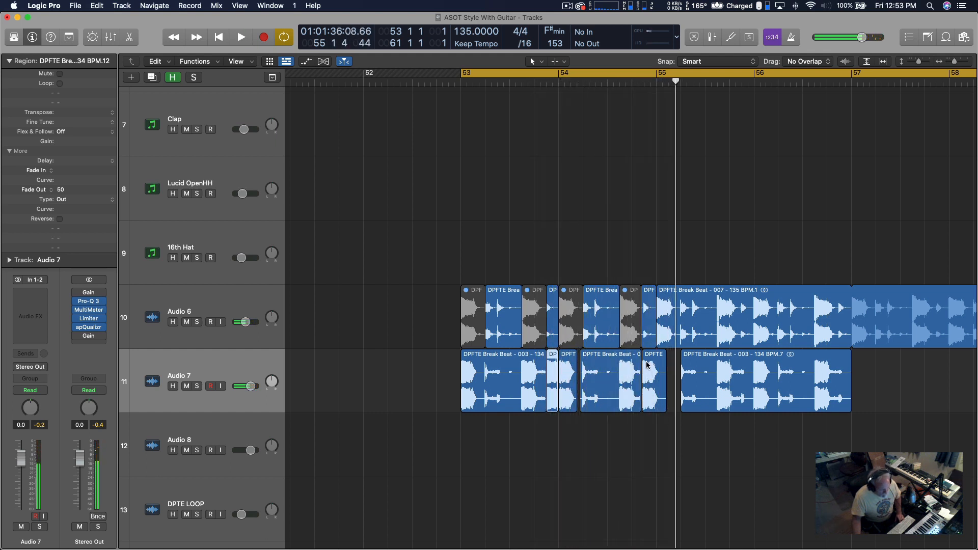
Step: Move the one-beat Audio 7 hit from the end of bar 54 to the start of bar 55 and audition it
{"action": "left_click_drag", "start_coordinate": [647, 365], "coordinate": [664, 367]}
{"action": "key", "text": "space"}
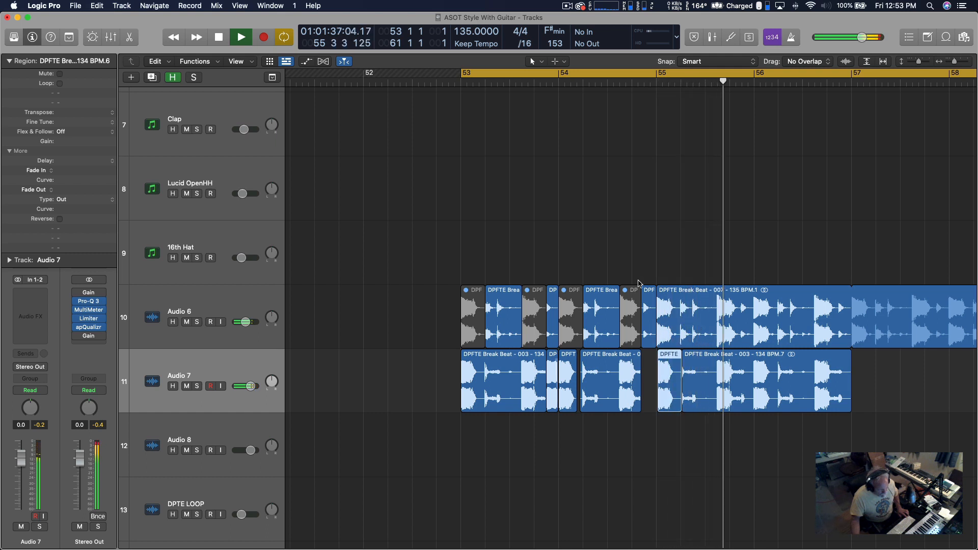
{"action": "key", "text": "space"}
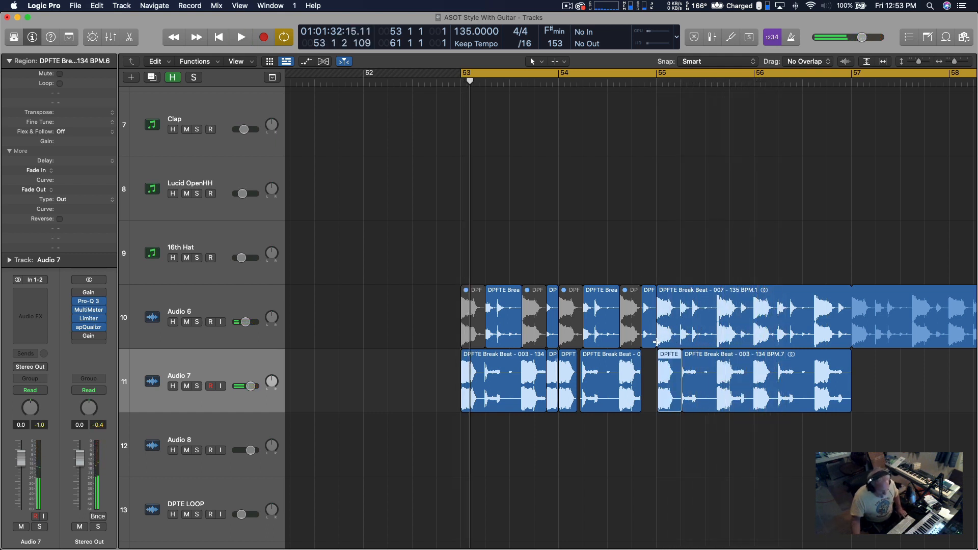
Step: Delete the first beat of bar 55 from the Audio 6 break beat and play the section
{"action": "left_click_drag", "start_coordinate": [657, 342], "coordinate": [680, 341]}
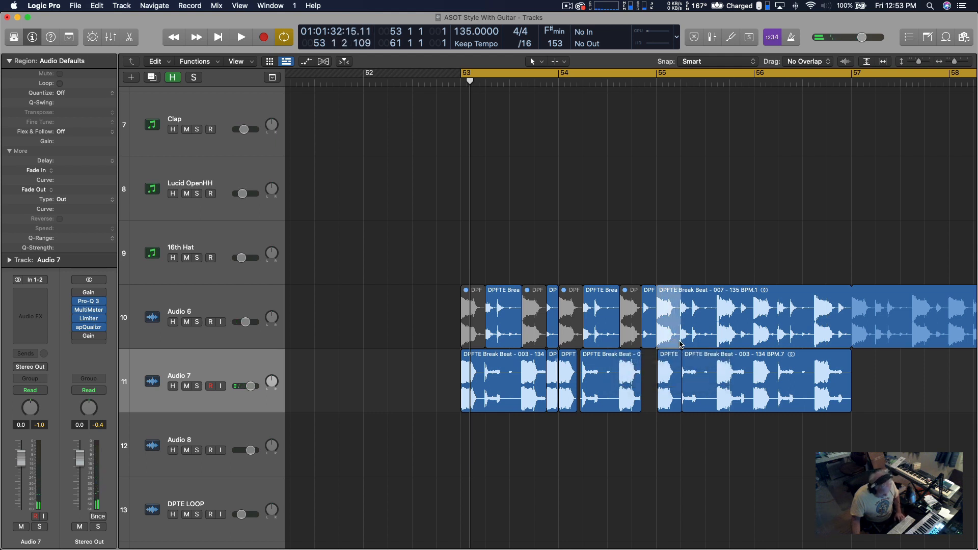
{"action": "key", "text": "Delete"}
{"action": "key", "text": "space"}
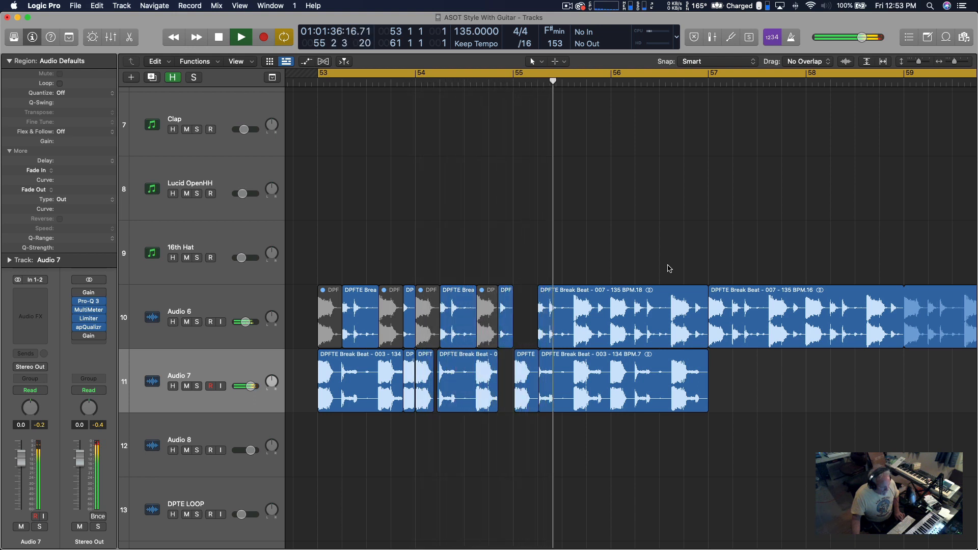
{"action": "key", "text": "space"}
Step: Delete all Audio 6 and Audio 7 regions from bar 55 onward, keeping only the edited bars 53 and 54
{"action": "scroll", "coordinate": [531, 441], "scroll_direction": "left", "scroll_amount": 1}
{"action": "left_click_drag", "start_coordinate": [530, 438], "coordinate": [881, 216]}
{"action": "key", "text": "Delete"}
{"action": "scroll", "coordinate": [481, 321], "scroll_direction": "left", "scroll_amount": 10}
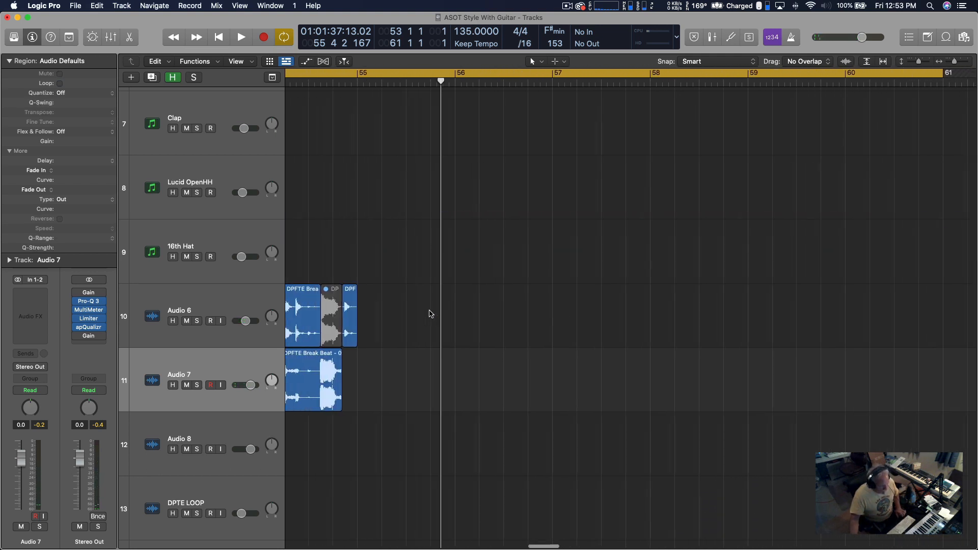
Step: Copy all Audio 6 and Audio 7 regions of bars 53 and 54 to bar 55 and audition the four-bar pattern
{"action": "left_click_drag", "start_coordinate": [591, 473], "coordinate": [334, 242]}
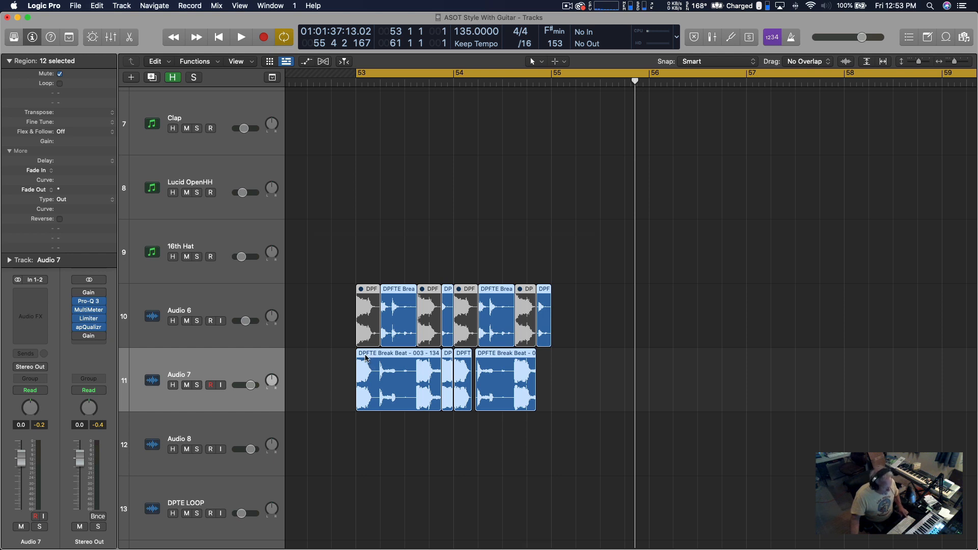
{"action": "left_click_drag", "start_coordinate": [366, 355], "coordinate": [560, 368]}
{"action": "key", "text": "space"}
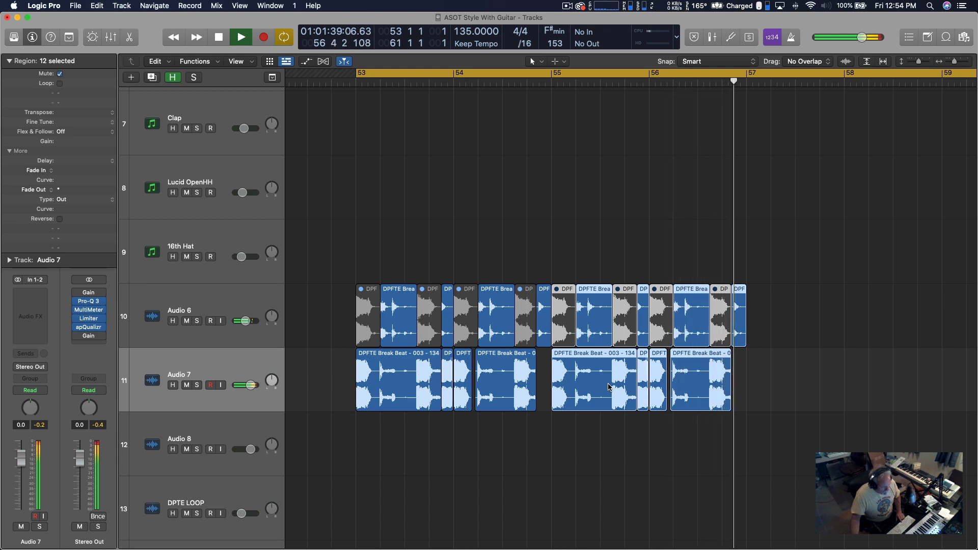
{"action": "key", "text": "space"}
{"action": "key", "text": "space"}
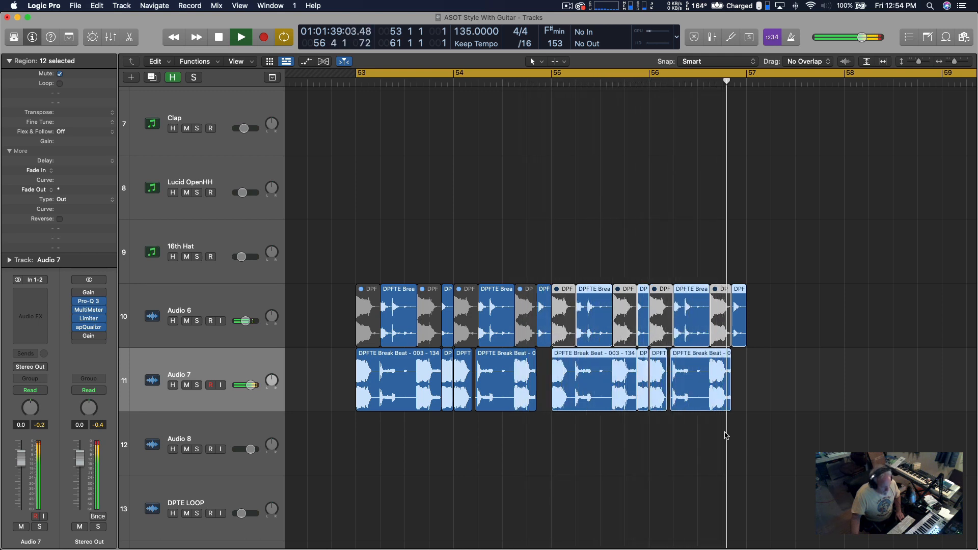
{"action": "key", "text": "space"}
{"action": "key", "text": "space"}
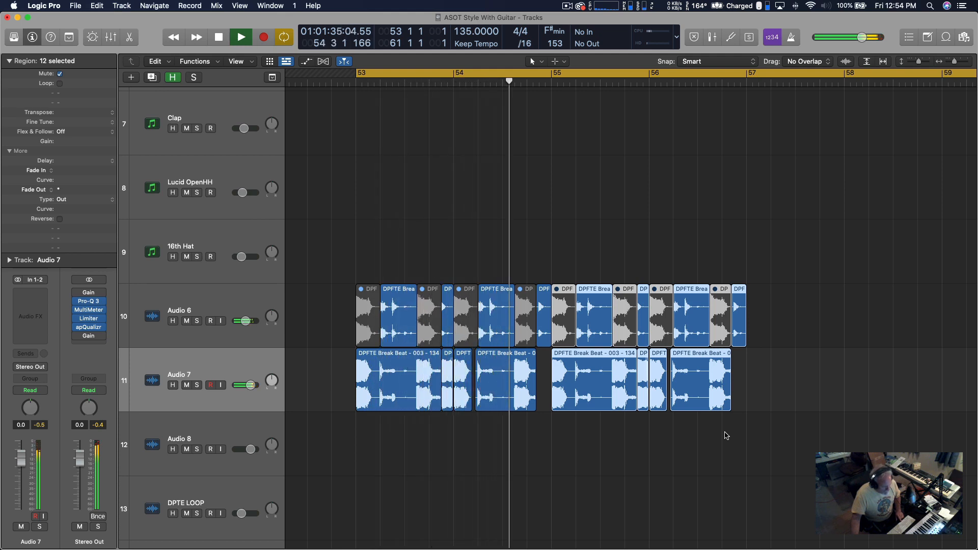
{"action": "key", "text": "space"}
Step: Start an audio import on Audio 8 at bar 53 and browse to the 135 BPM folder of DPFTE Percussion Loops
{"action": "left_click", "coordinate": [230, 423]}
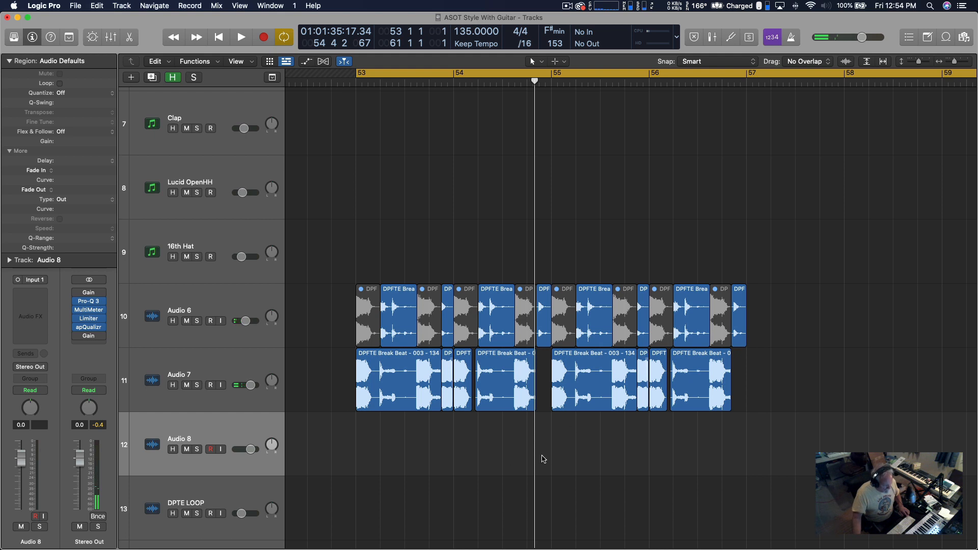
{"action": "left_click_drag", "start_coordinate": [534, 455], "coordinate": [354, 459]}
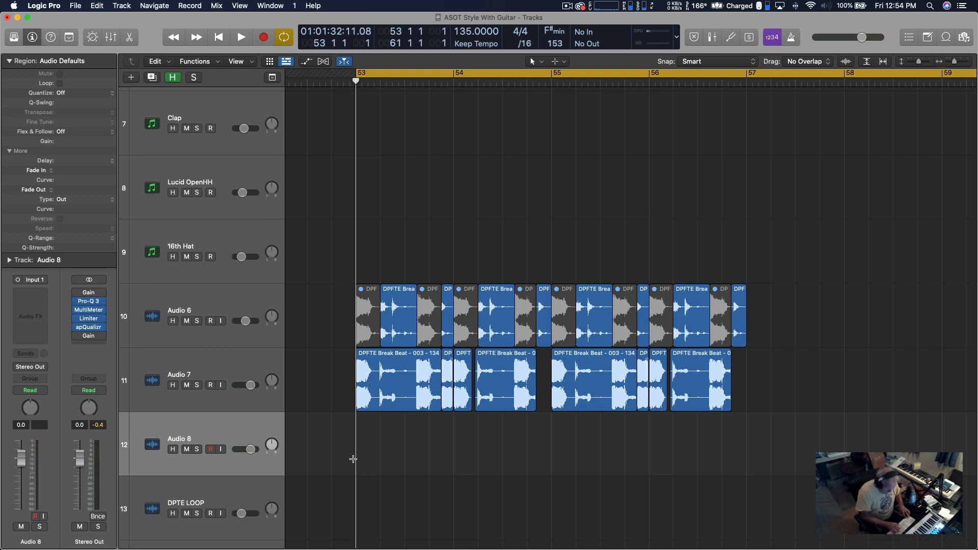
{"action": "key", "text": "super+shift+i"}
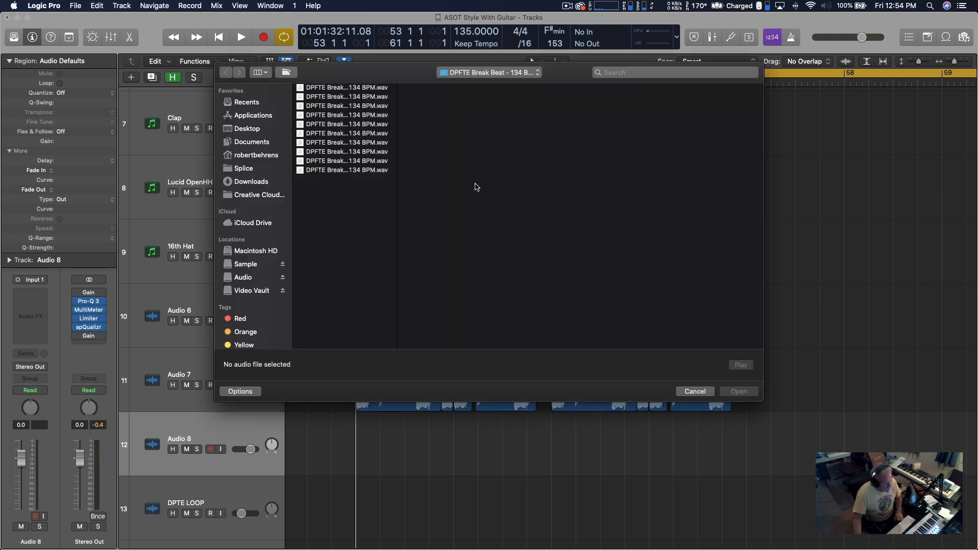
{"action": "left_click", "coordinate": [512, 74]}
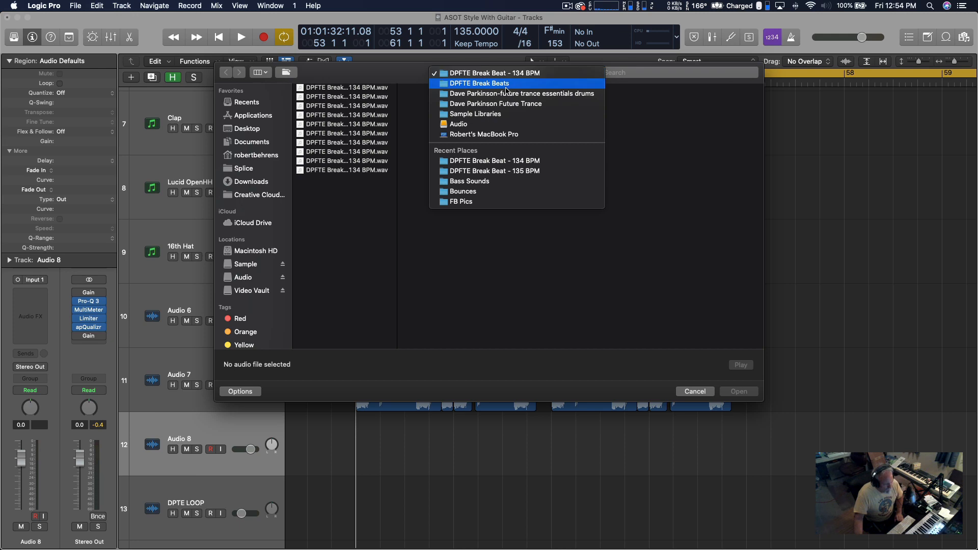
{"action": "left_click", "coordinate": [508, 94]}
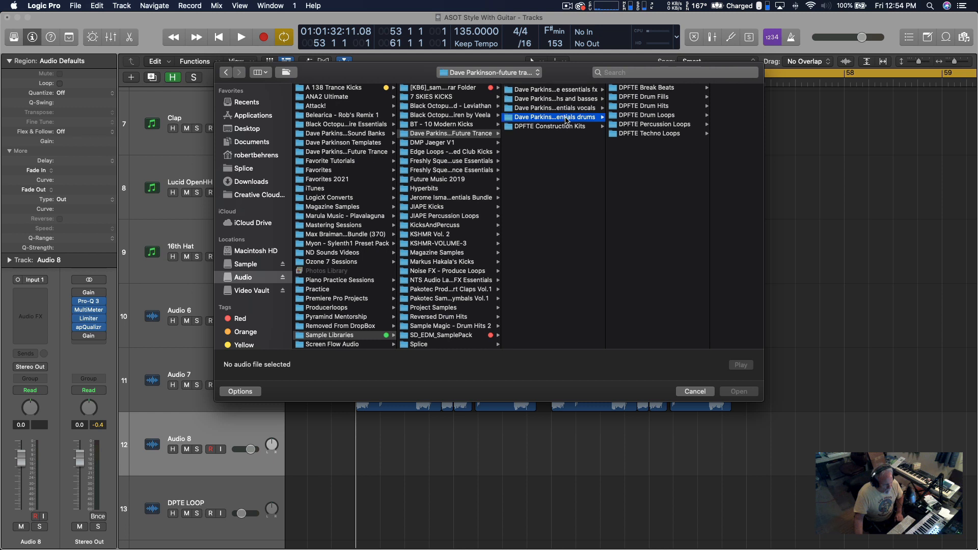
{"action": "left_click", "coordinate": [655, 125]}
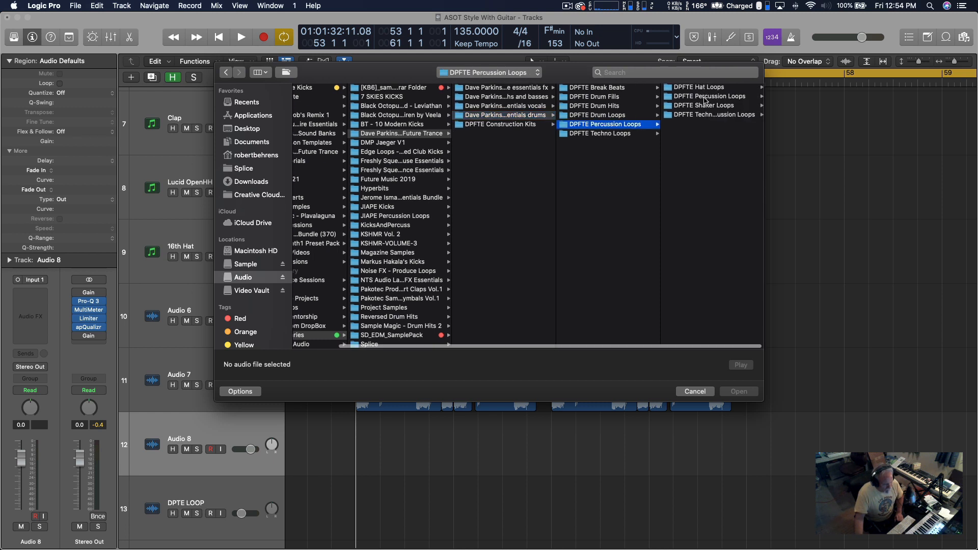
{"action": "left_click", "coordinate": [704, 97]}
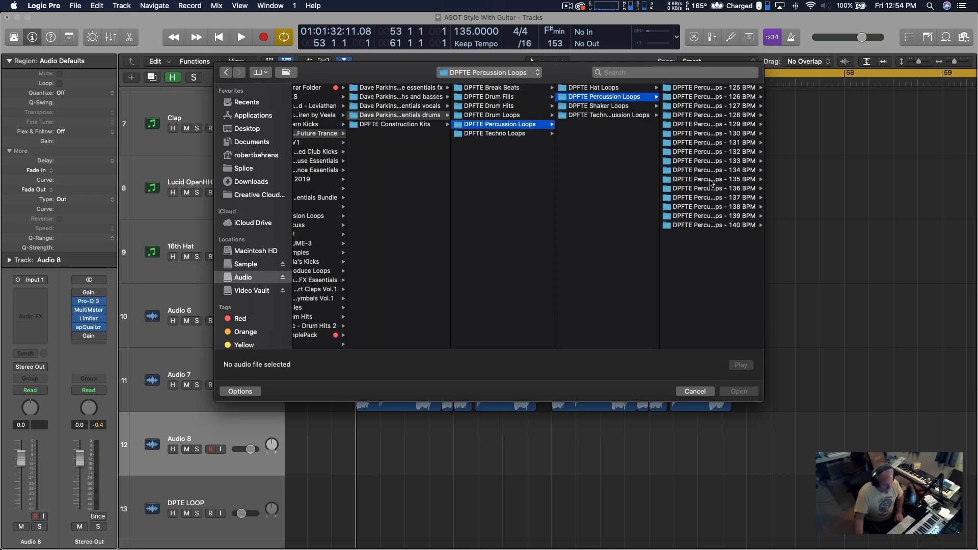
{"action": "left_click", "coordinate": [712, 180]}
Step: Preview the DPFTE percussion loops in the 135 BPM folder one after another, from loop 001 to loop 022
{"action": "left_click", "coordinate": [685, 89]}
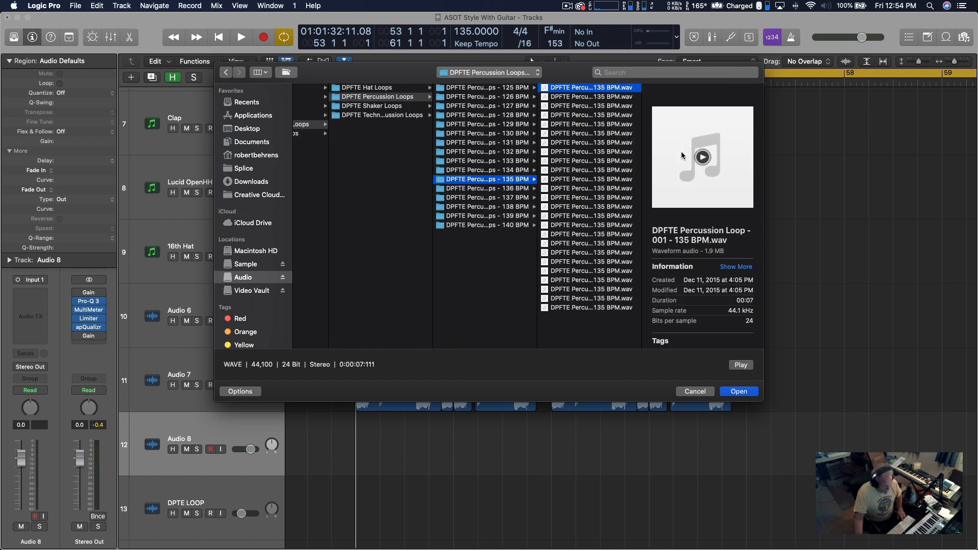
{"action": "key", "text": "space"}
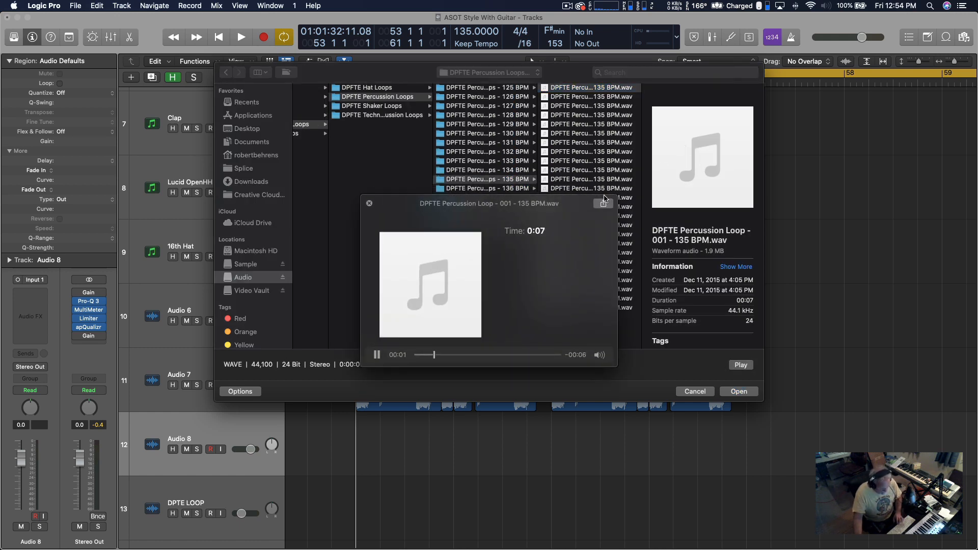
{"action": "key", "text": "Down"}
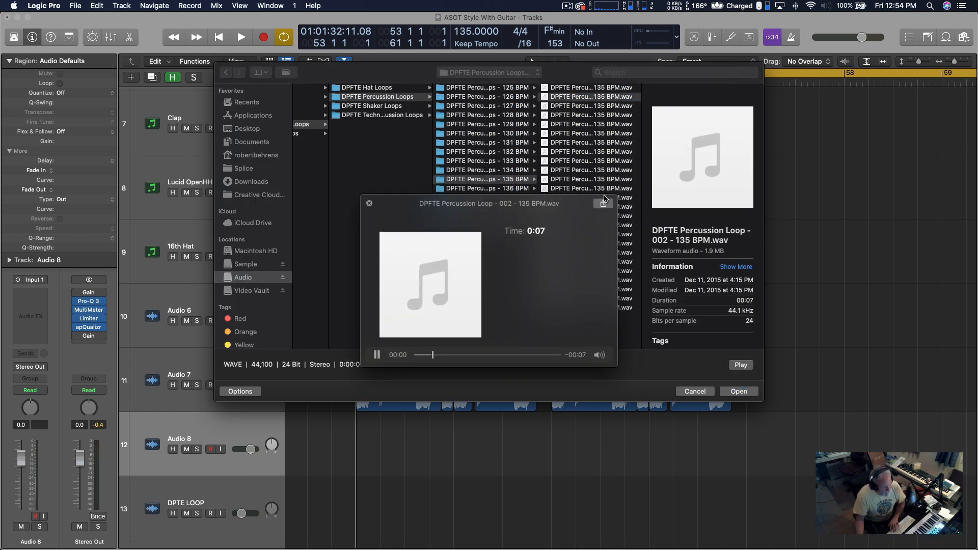
{"action": "key", "text": "Down"}
{"action": "key", "text": "Down"}
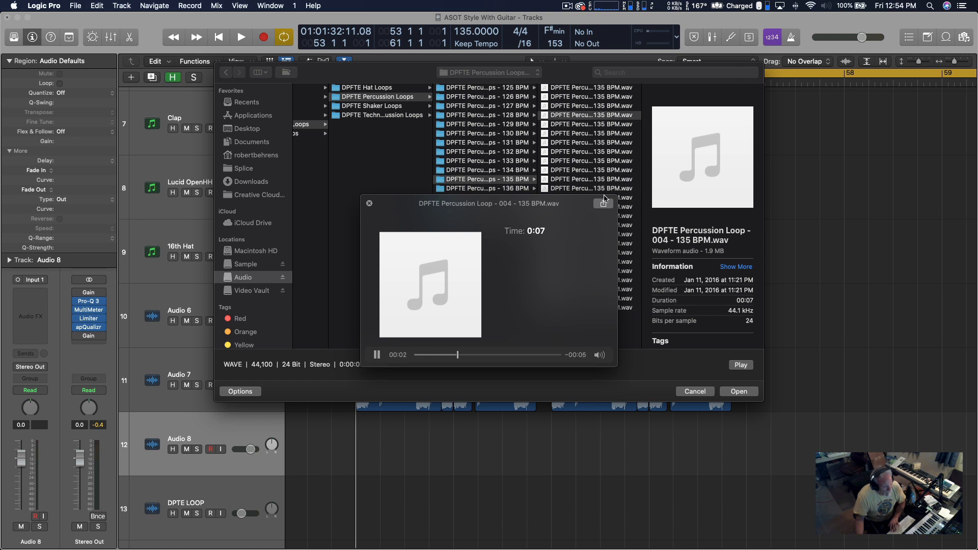
{"action": "key", "text": "Down"}
{"action": "key", "text": "Down"}
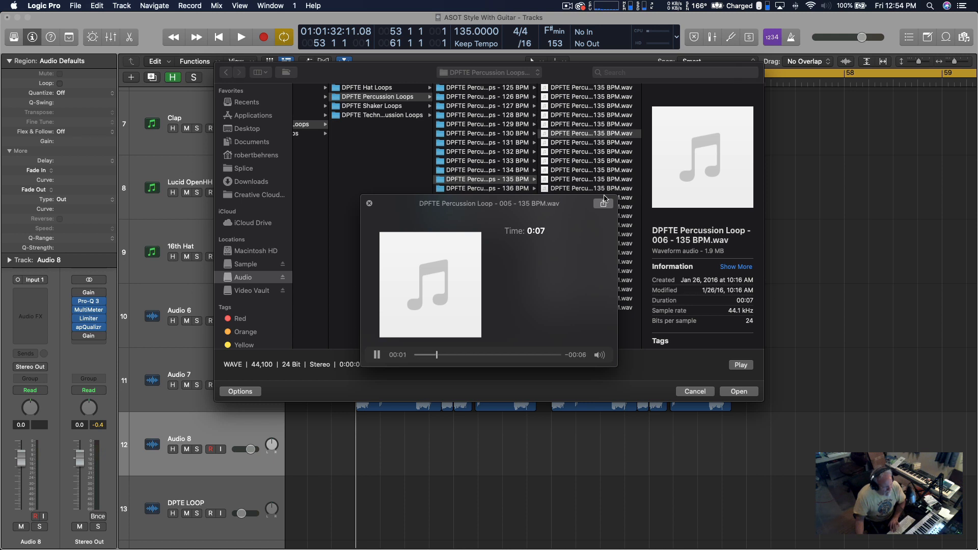
{"action": "key", "text": "Down"}
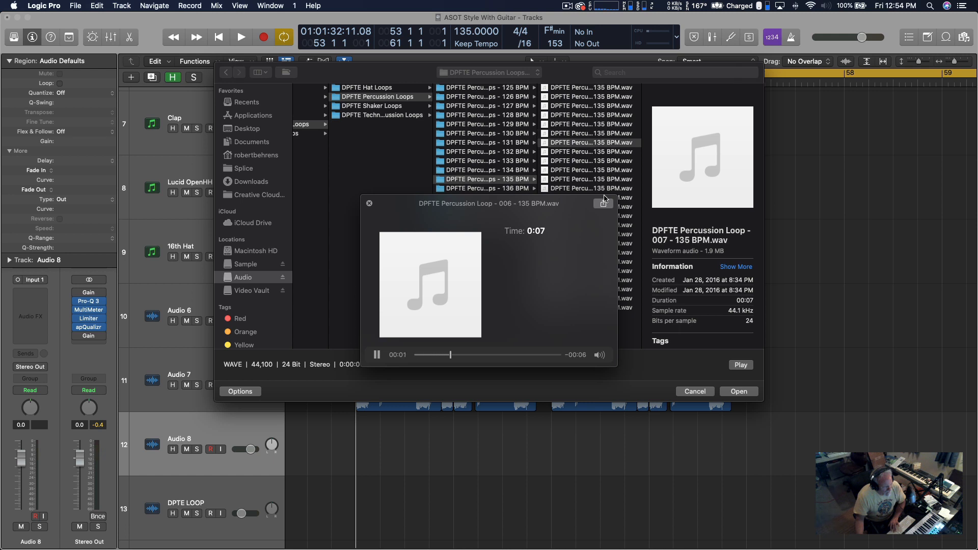
{"action": "key", "text": "Down"}
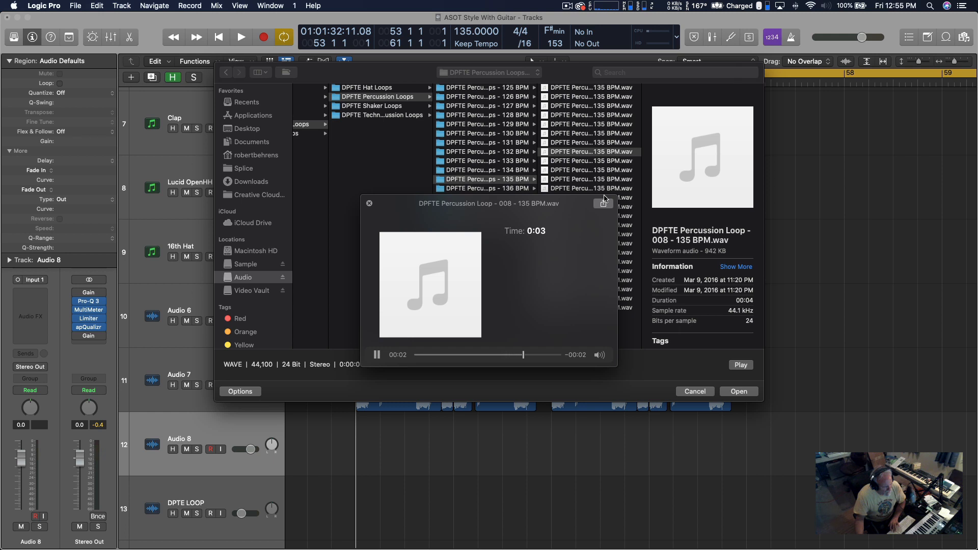
{"action": "key", "text": "Down"}
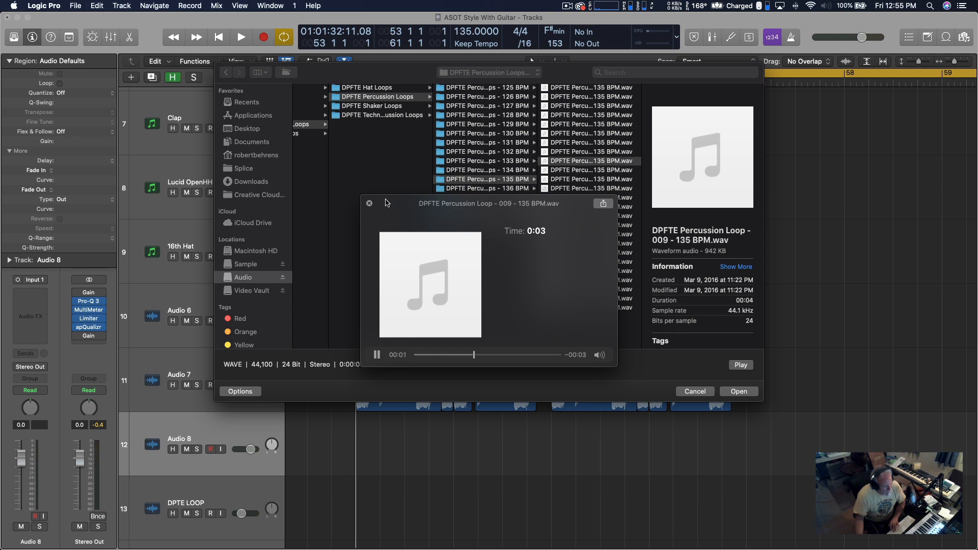
{"action": "left_click_drag", "start_coordinate": [386, 203], "coordinate": [350, 263]}
{"action": "key", "text": "Down"}
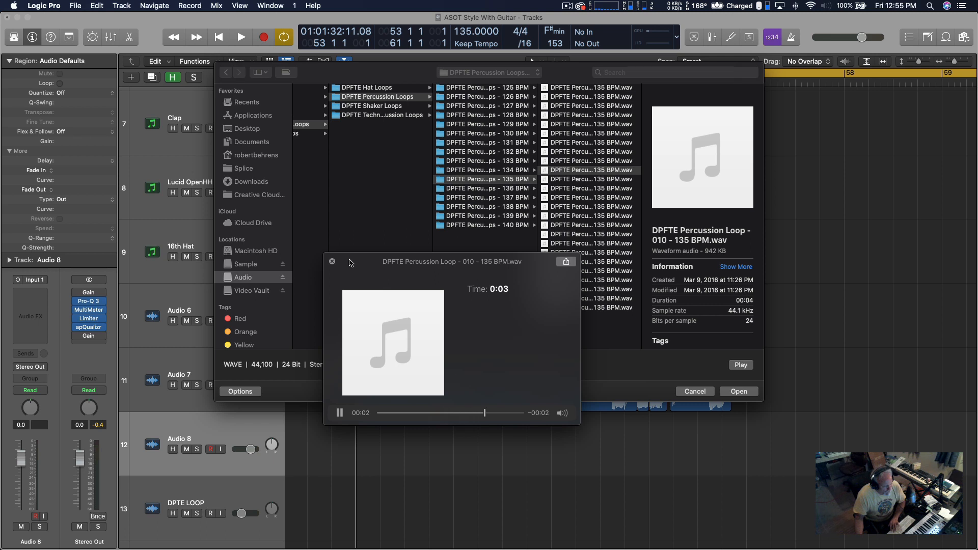
{"action": "key", "text": "Down"}
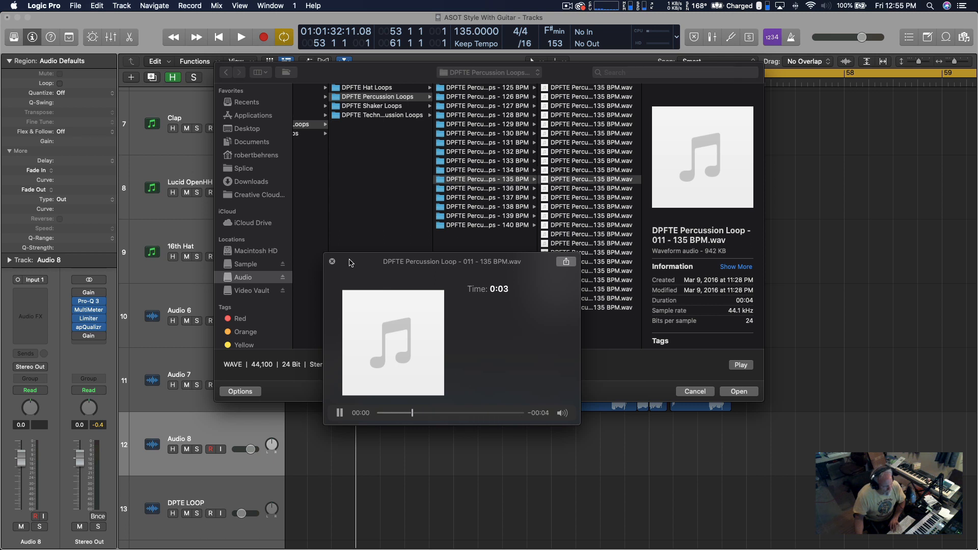
{"action": "key", "text": "Down"}
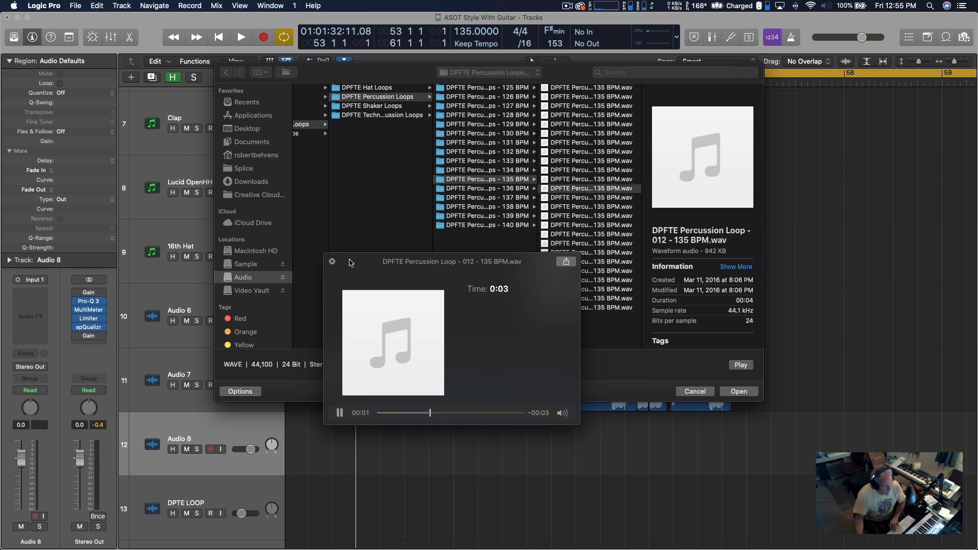
{"action": "key", "text": "Down"}
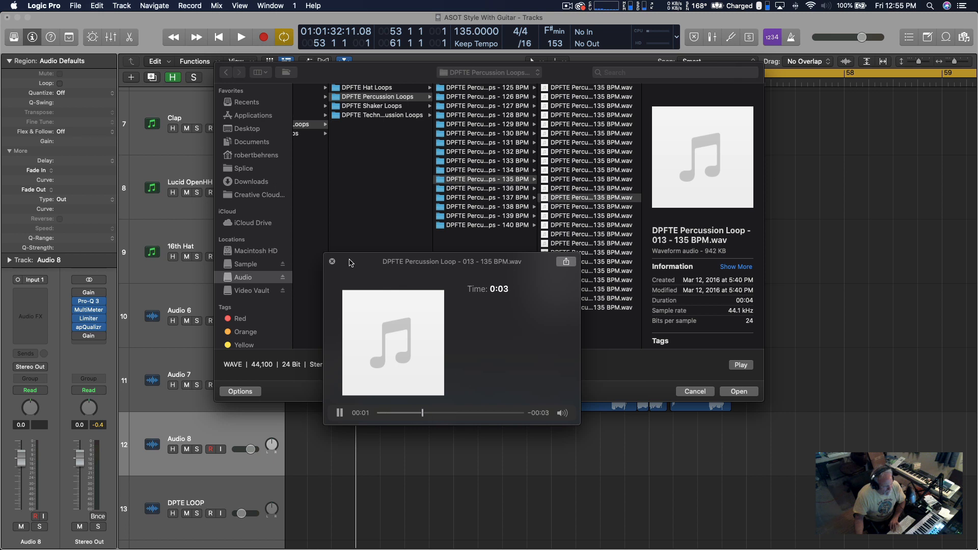
{"action": "key", "text": "Down"}
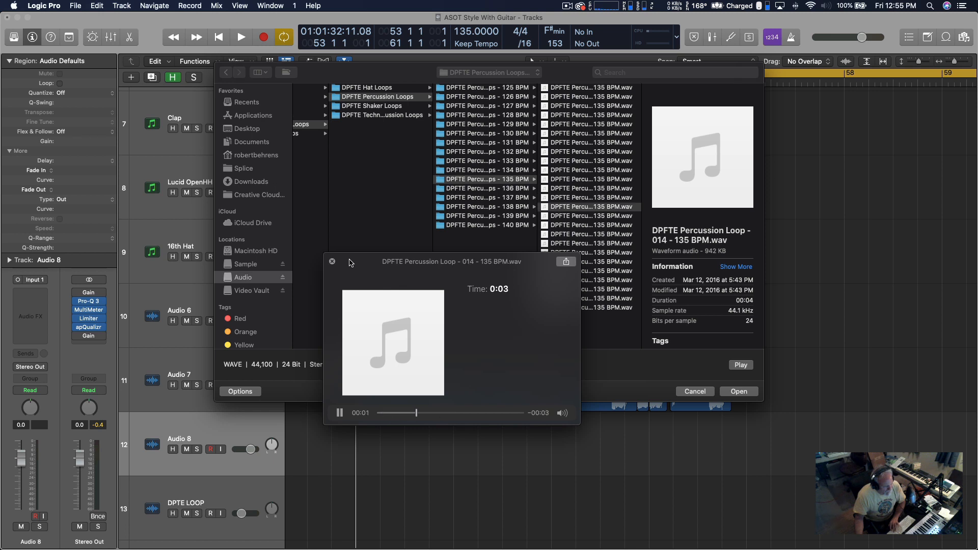
{"action": "key", "text": "Down"}
{"action": "key", "text": "Down"}
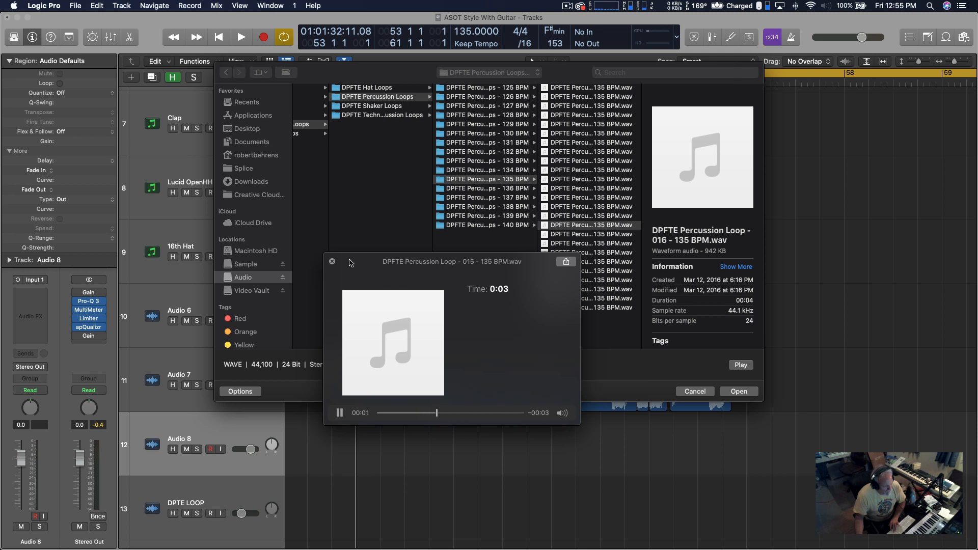
{"action": "key", "text": "Down"}
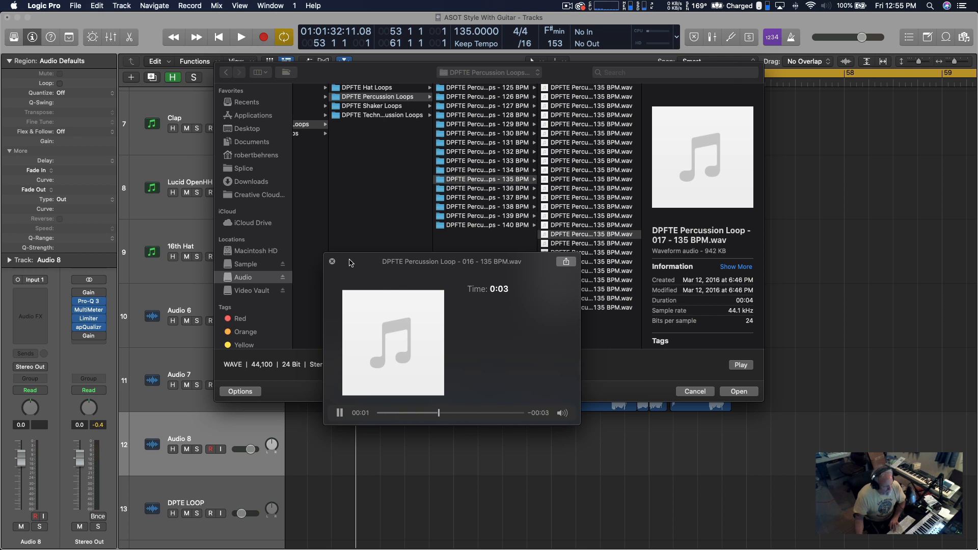
{"action": "key", "text": "Down"}
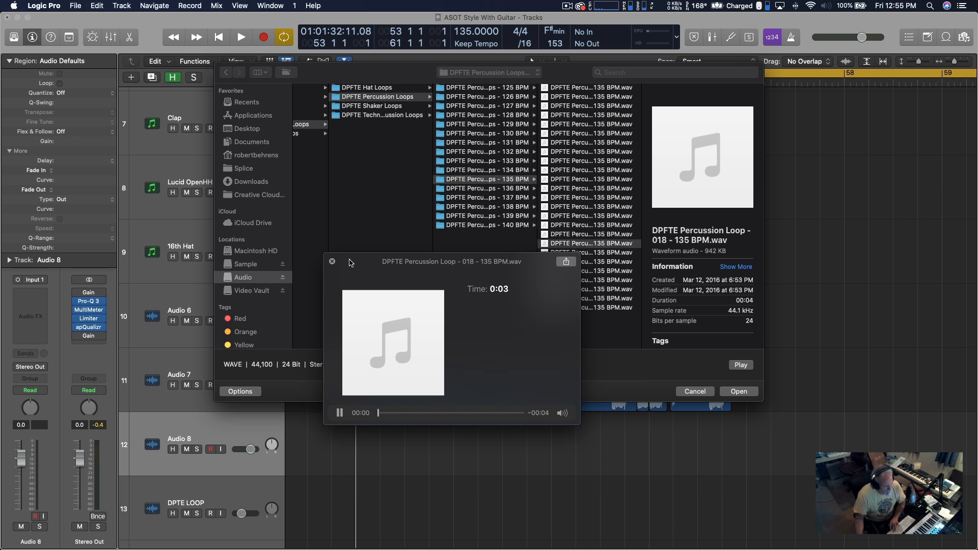
{"action": "left_click_drag", "start_coordinate": [368, 261], "coordinate": [271, 276]}
{"action": "key", "text": "Down"}
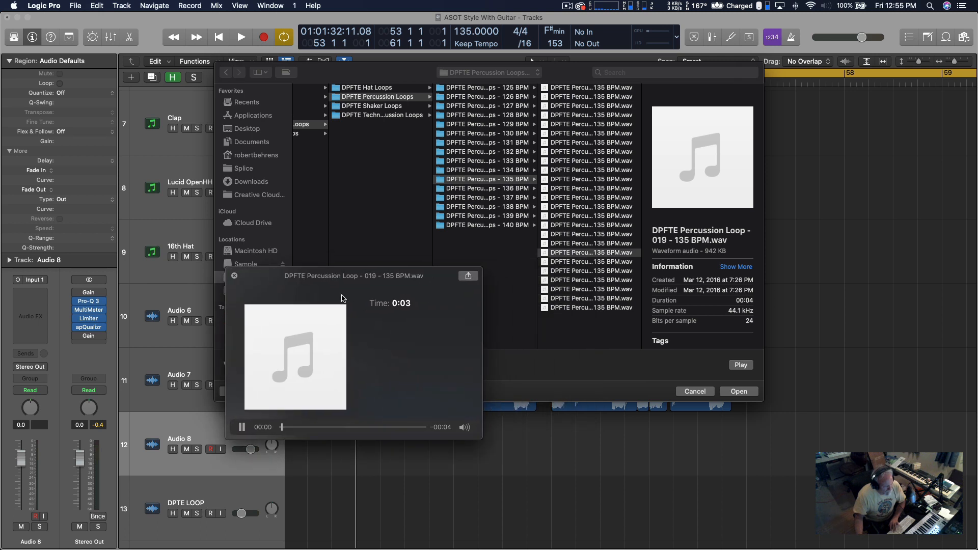
{"action": "key", "text": "Down"}
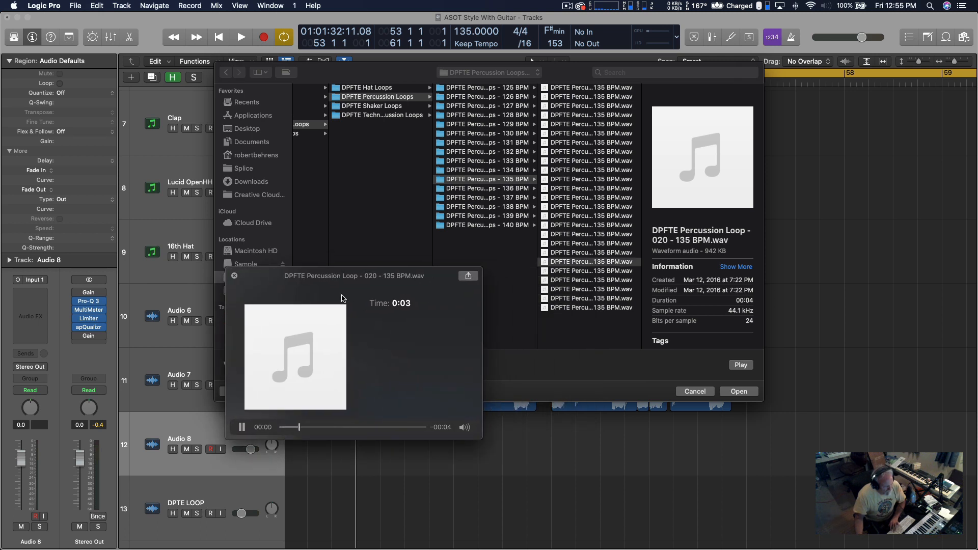
{"action": "key", "text": "Down"}
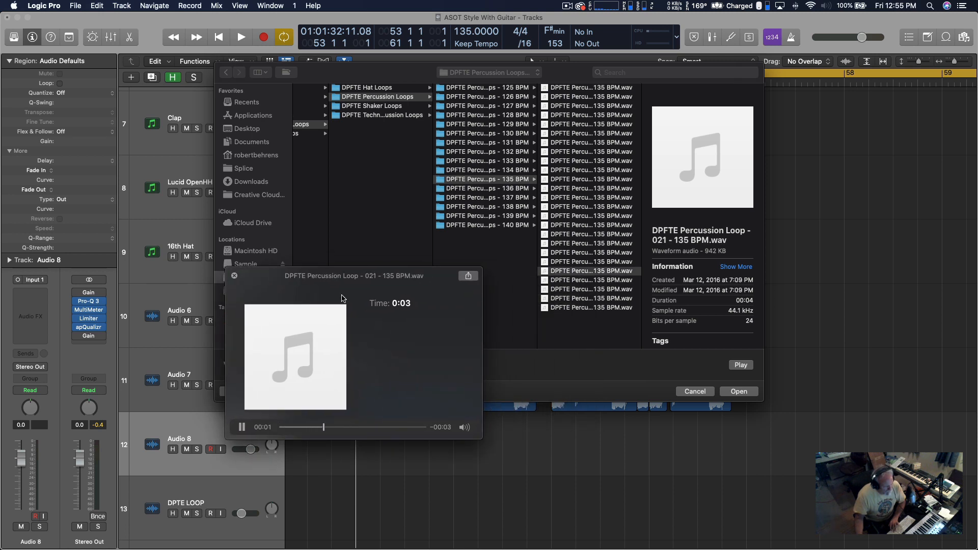
{"action": "key", "text": "Down"}
Step: Preview the first loops in the 136 BPM folder and import DPFTE Percussion Loop - 003 - 136 BPM onto Audio 8 at bar 53
{"action": "scroll", "coordinate": [513, 202], "scroll_direction": "left", "scroll_amount": 10}
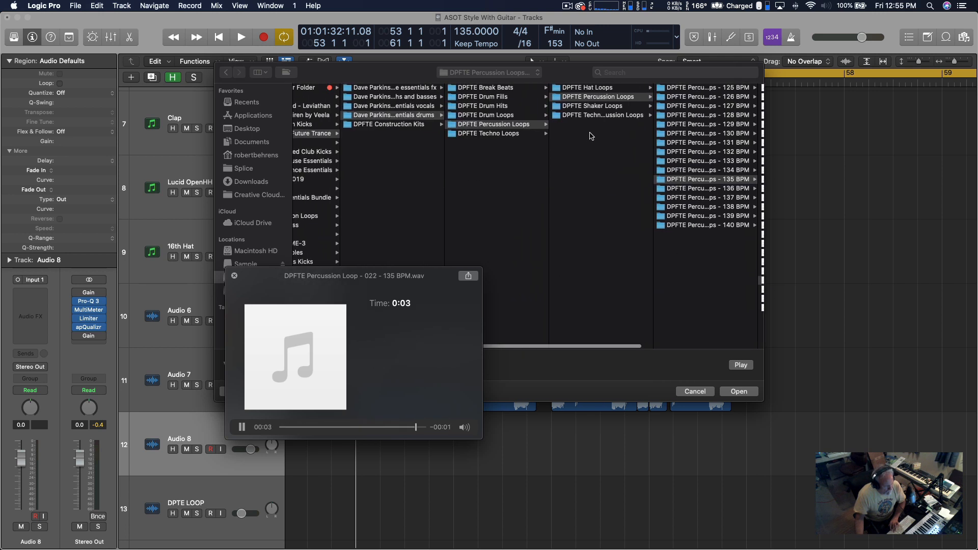
{"action": "scroll", "coordinate": [611, 153], "scroll_direction": "right", "scroll_amount": 2}
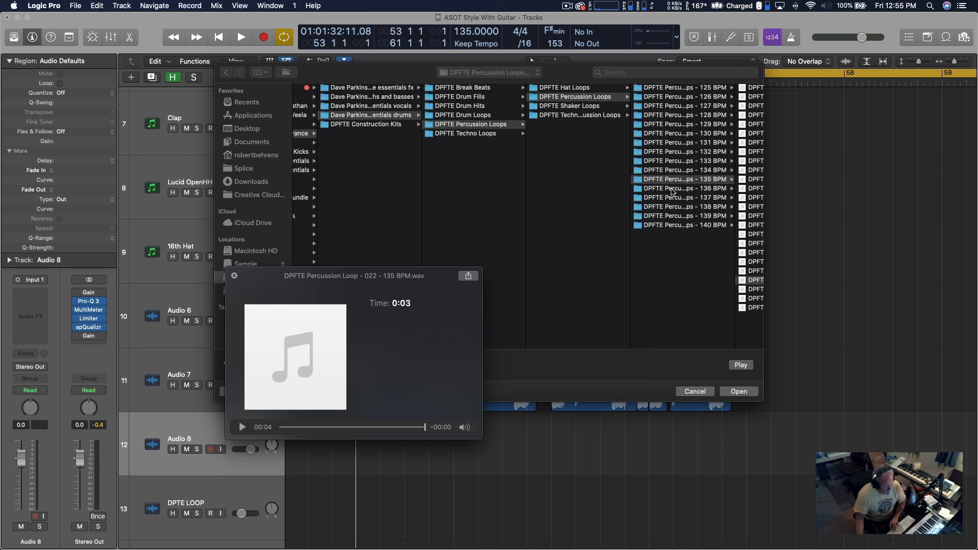
{"action": "left_click", "coordinate": [673, 192]}
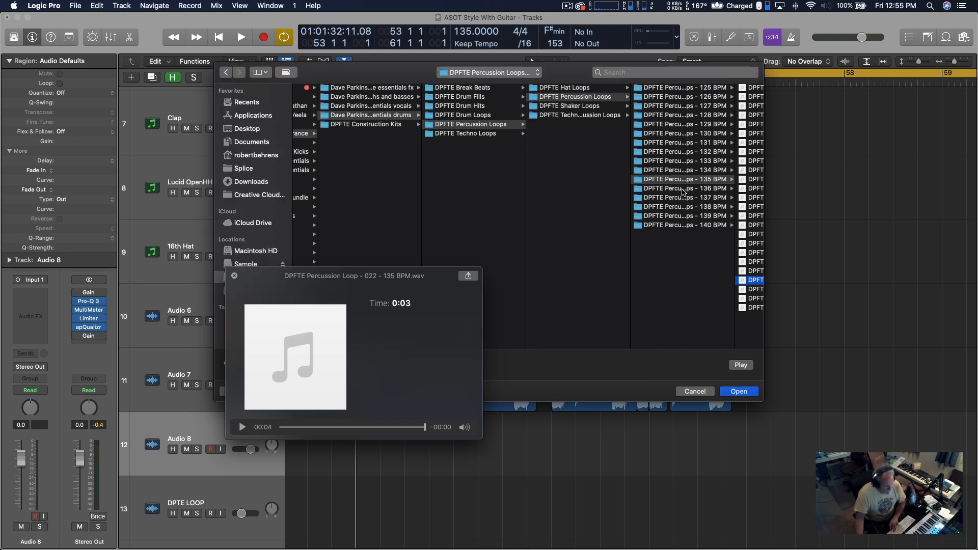
{"action": "left_click", "coordinate": [678, 190]}
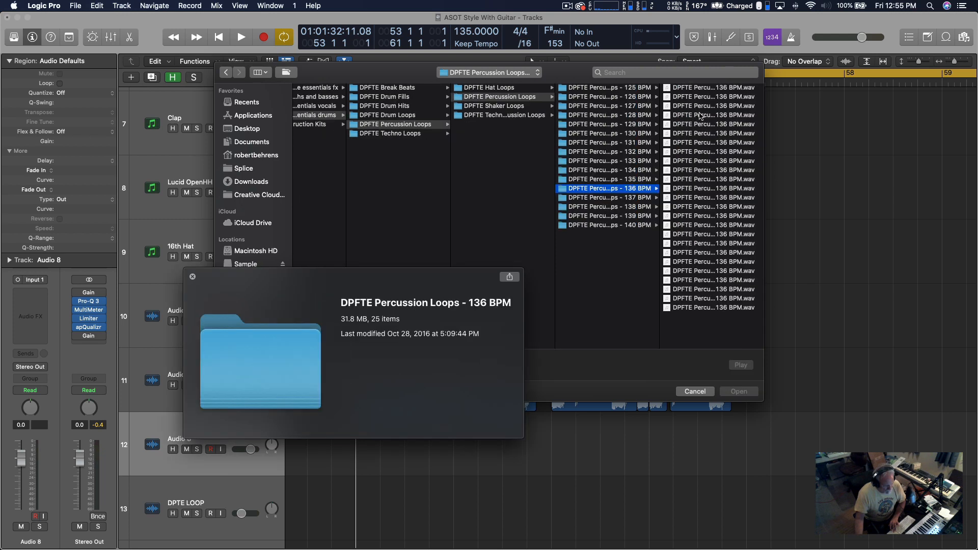
{"action": "left_click", "coordinate": [696, 90]}
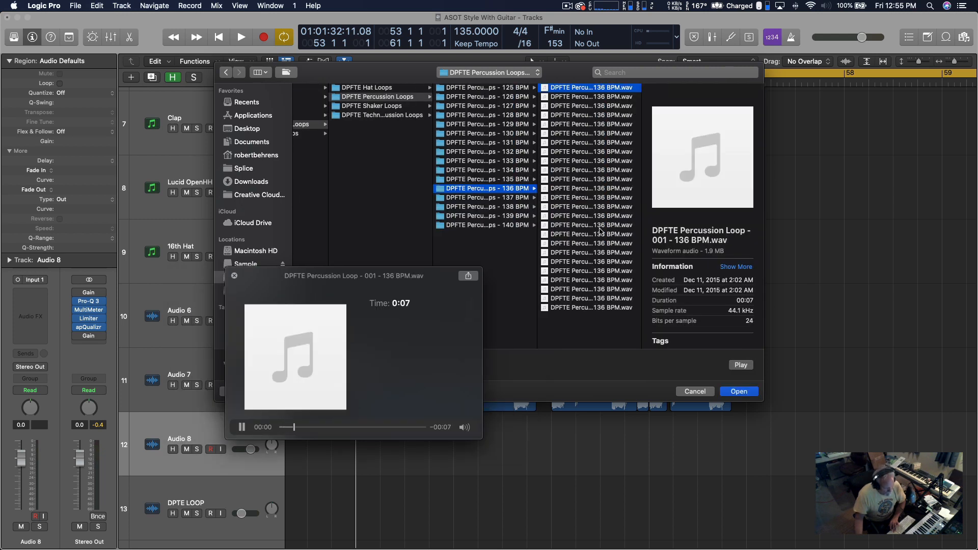
{"action": "key", "text": "Down"}
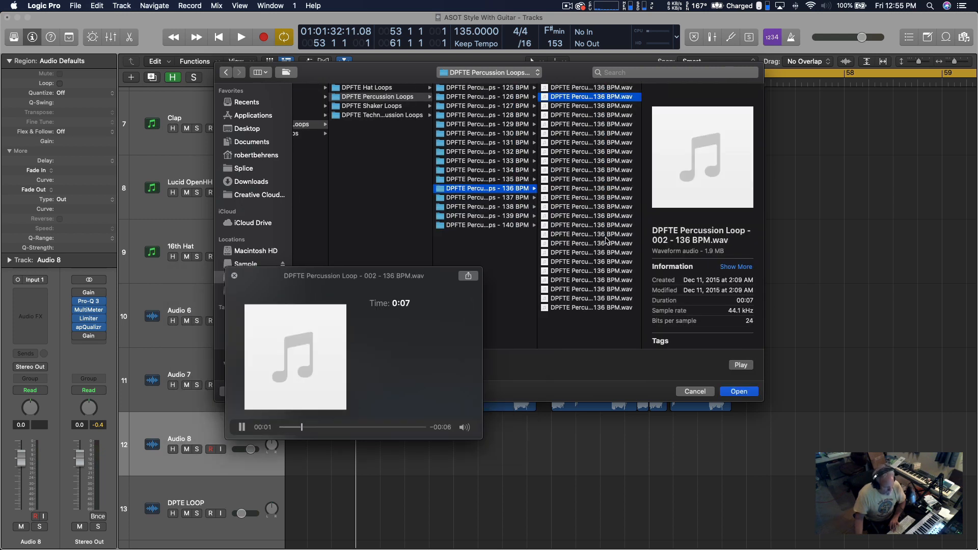
{"action": "key", "text": "Down"}
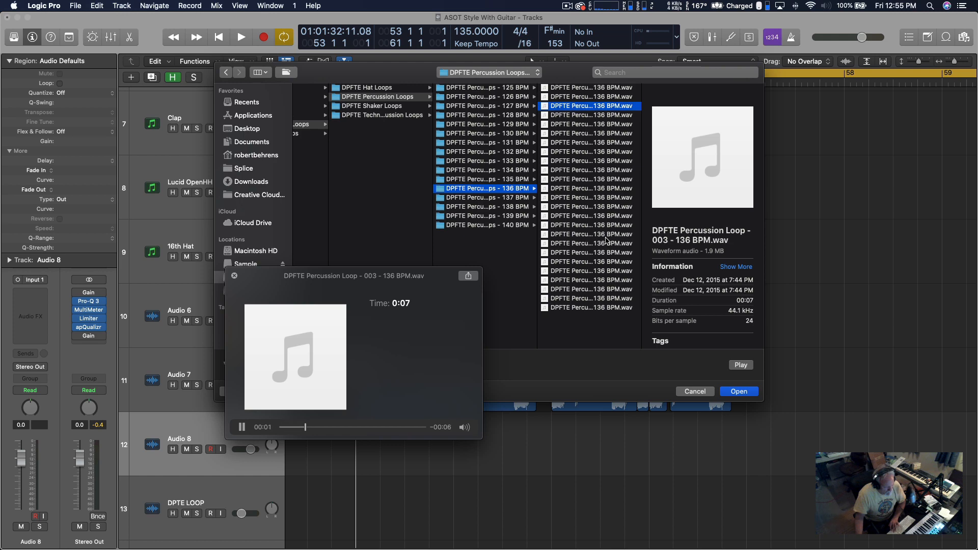
{"action": "left_click", "coordinate": [738, 391]}
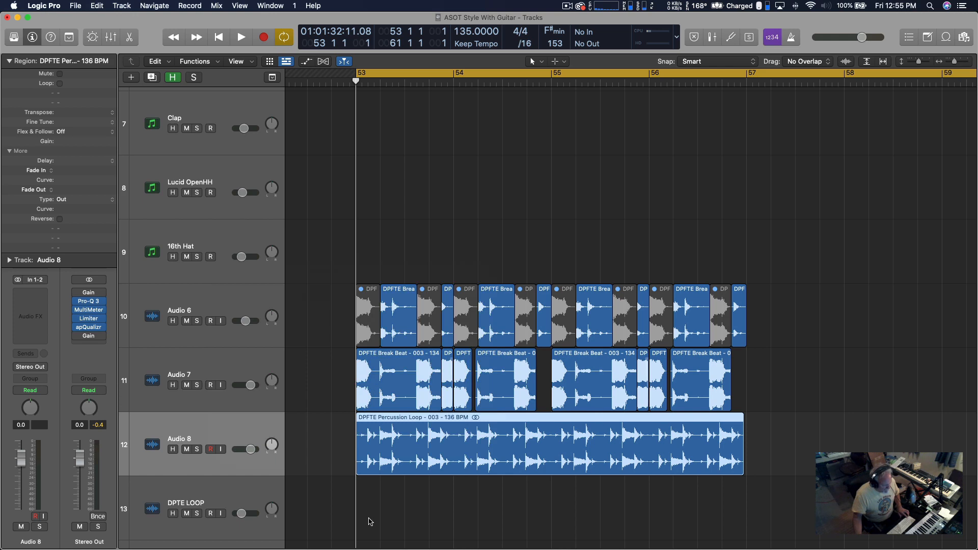
Step: Play the section from bar 53 several times to hear the percussion loop together with the Audio 6 and Audio 7 break beats
{"action": "left_click_drag", "start_coordinate": [452, 535], "coordinate": [333, 277]}
{"action": "key", "text": "space"}
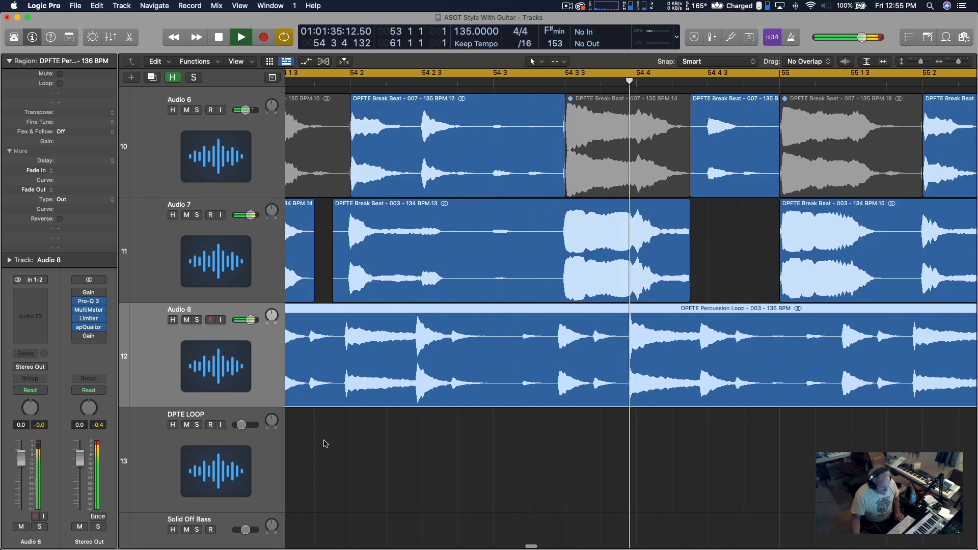
{"action": "key", "text": "space"}
{"action": "key", "text": "space"}
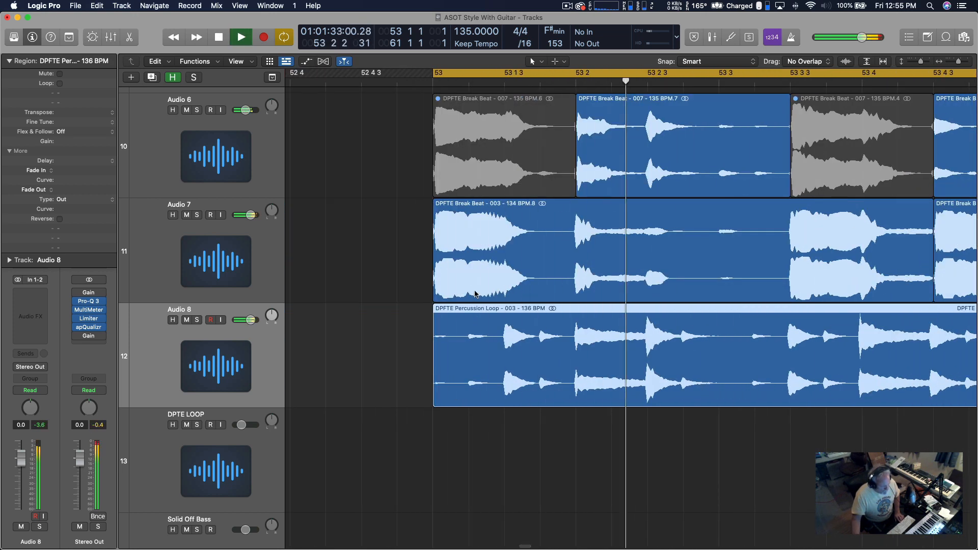
{"action": "key", "text": "space"}
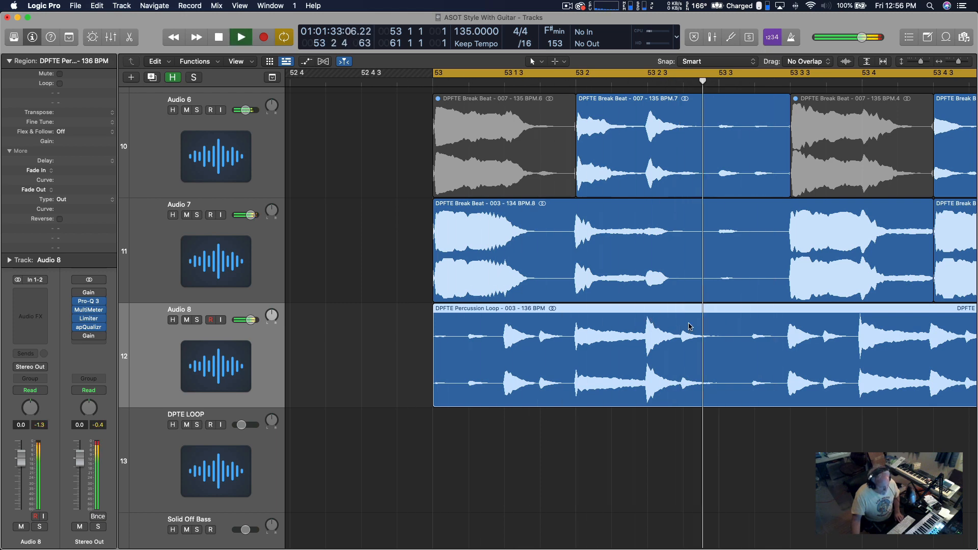
{"action": "key", "text": "space"}
{"action": "key", "text": "space"}
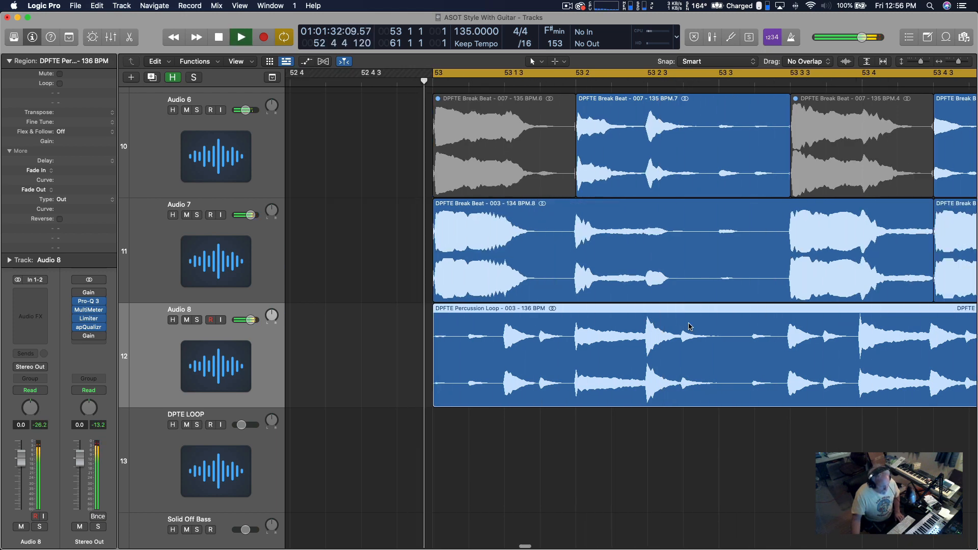
{"action": "scroll", "coordinate": [540, 289], "scroll_direction": "right", "scroll_amount": 3}
{"action": "scroll", "coordinate": [539, 289], "scroll_direction": "right", "scroll_amount": 2}
{"action": "key", "text": "space"}
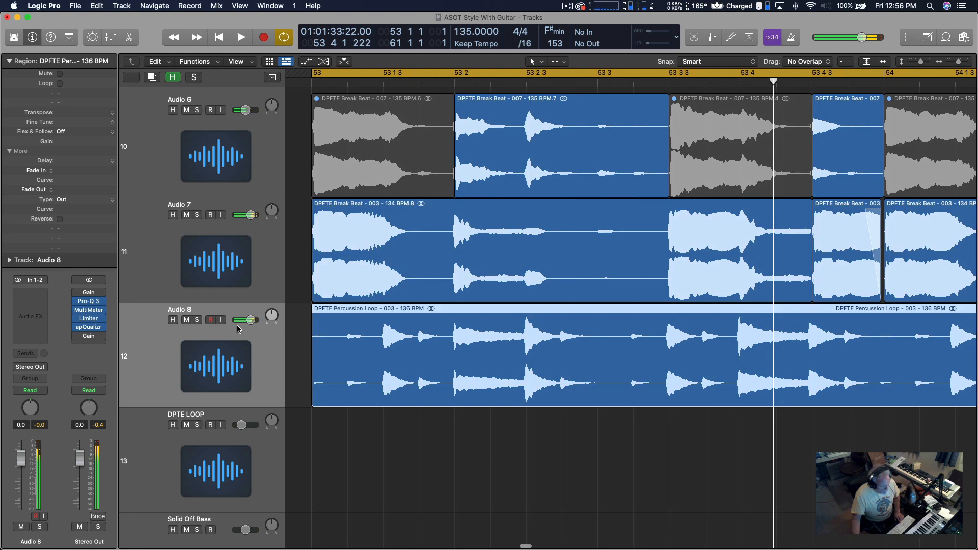
Step: Solo Audio 8 and play its percussion loop on its own
{"action": "left_click", "coordinate": [197, 319]}
{"action": "key", "text": "space"}
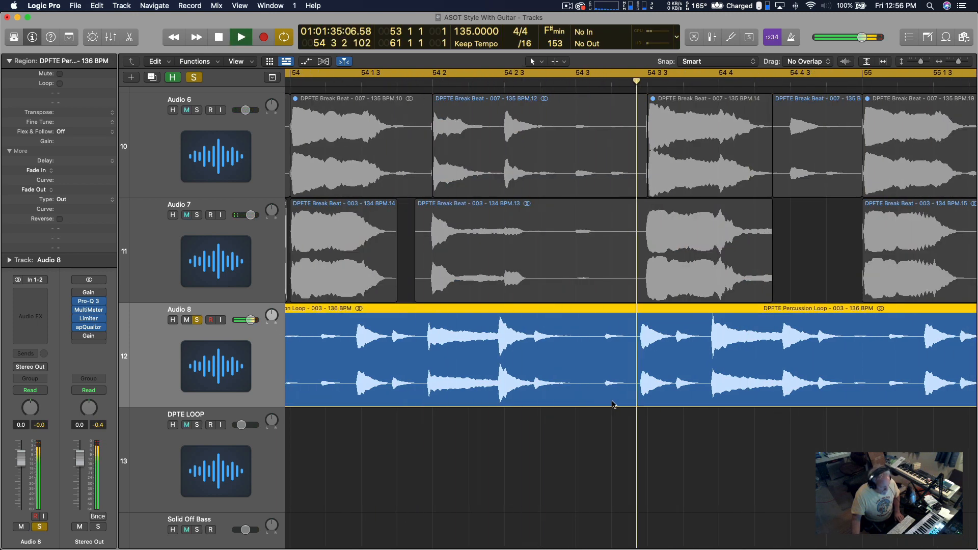
{"action": "key", "text": "space"}
{"action": "key", "text": "space"}
Step: Trim the start of the Audio 8 percussion loop to about 53 2 3 and stop playback
{"action": "key", "text": "space"}
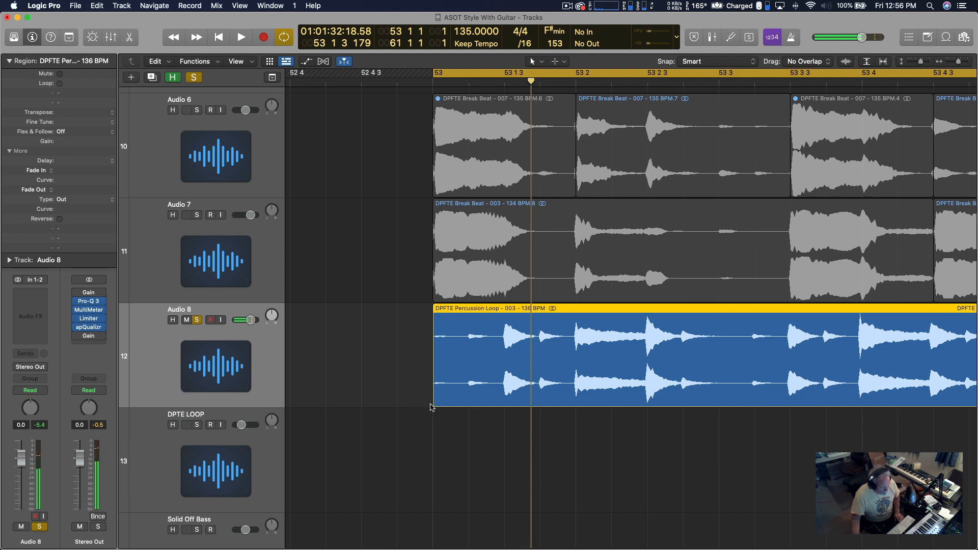
{"action": "left_click_drag", "start_coordinate": [433, 404], "coordinate": [645, 409]}
{"action": "key", "text": "space"}
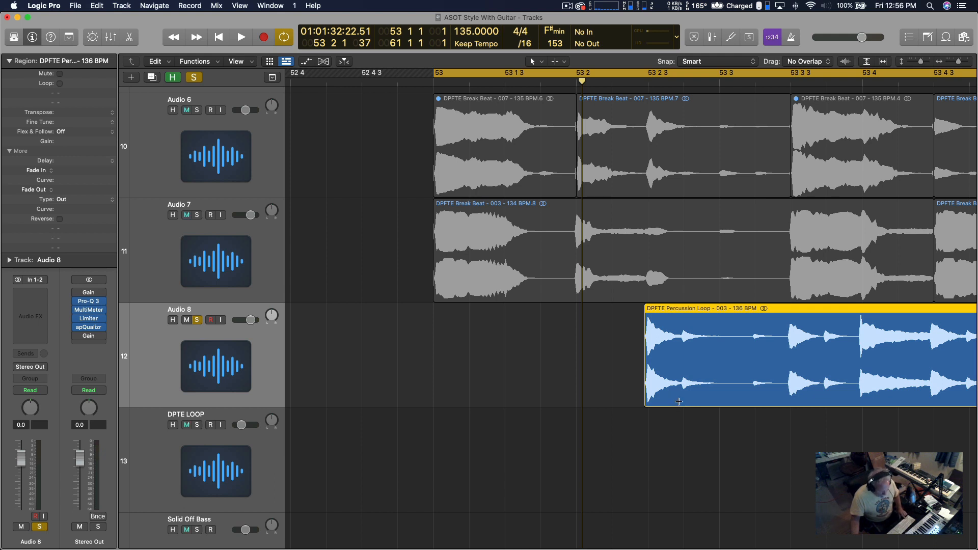
Step: Split the Audio 8 percussion loop after its first hit and at about 53 3 3, and mute the section between
{"action": "left_click_drag", "start_coordinate": [681, 383], "coordinate": [787, 383]}
{"action": "key", "text": "ctrl+m"}
{"action": "key", "text": "space"}
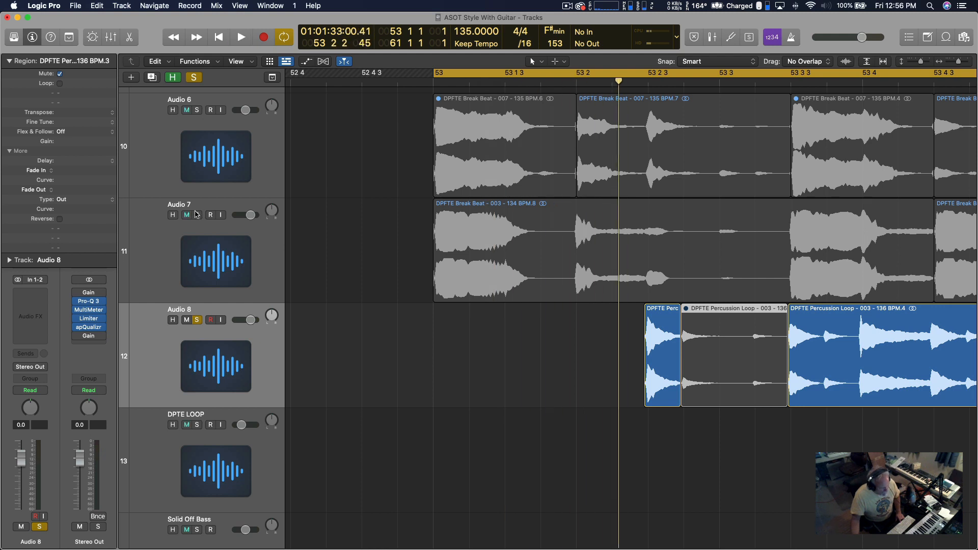
Step: Solo Audio 6 and Audio 7 alongside Audio 8 and play the layered beat from bar 53 several times
{"action": "left_click", "coordinate": [197, 110]}
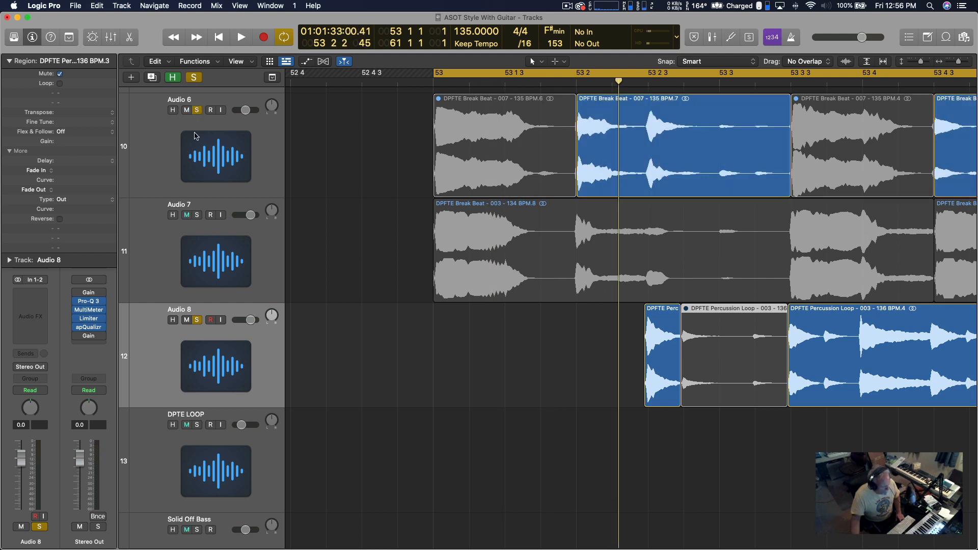
{"action": "left_click", "coordinate": [196, 215]}
{"action": "key", "text": "space"}
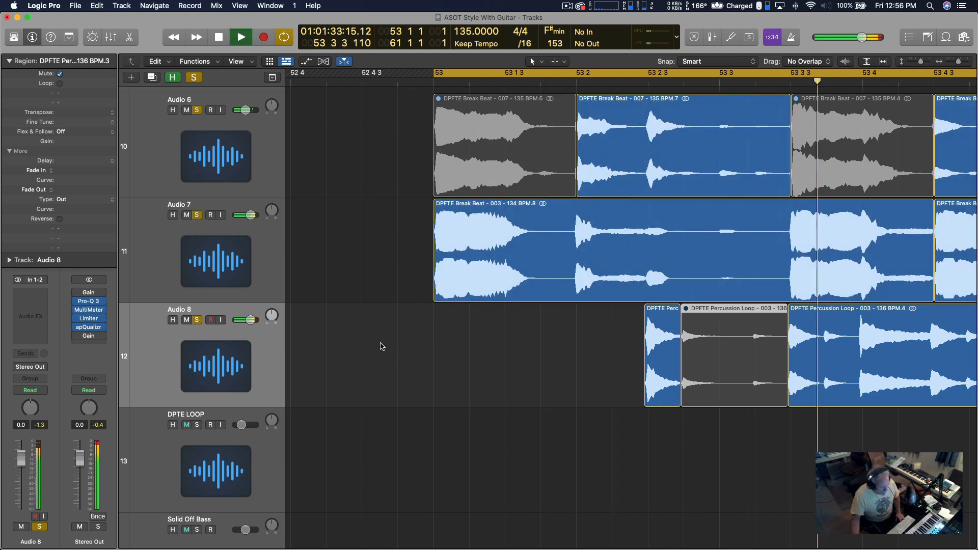
{"action": "scroll", "coordinate": [382, 346], "scroll_direction": "right", "scroll_amount": 10}
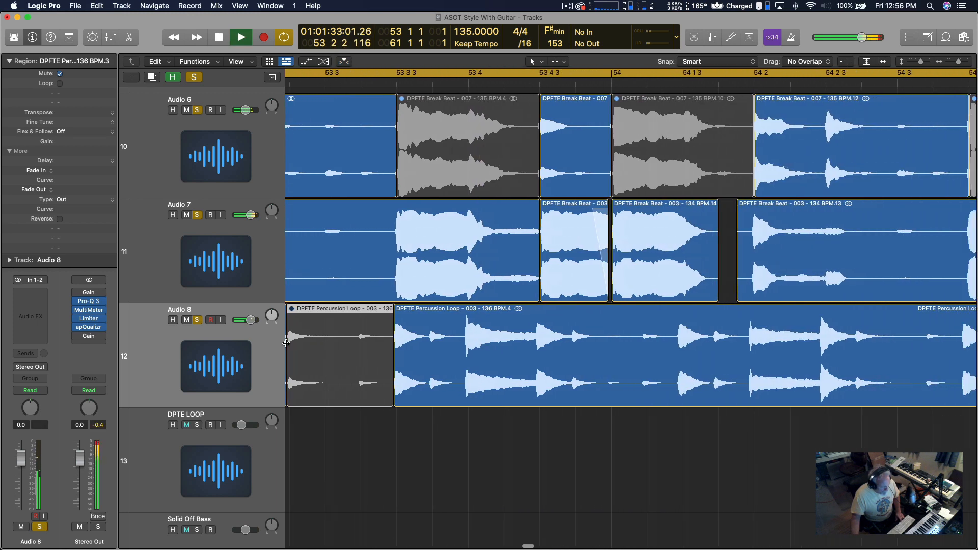
{"action": "key", "text": "space"}
{"action": "scroll", "coordinate": [310, 348], "scroll_direction": "right", "scroll_amount": 3}
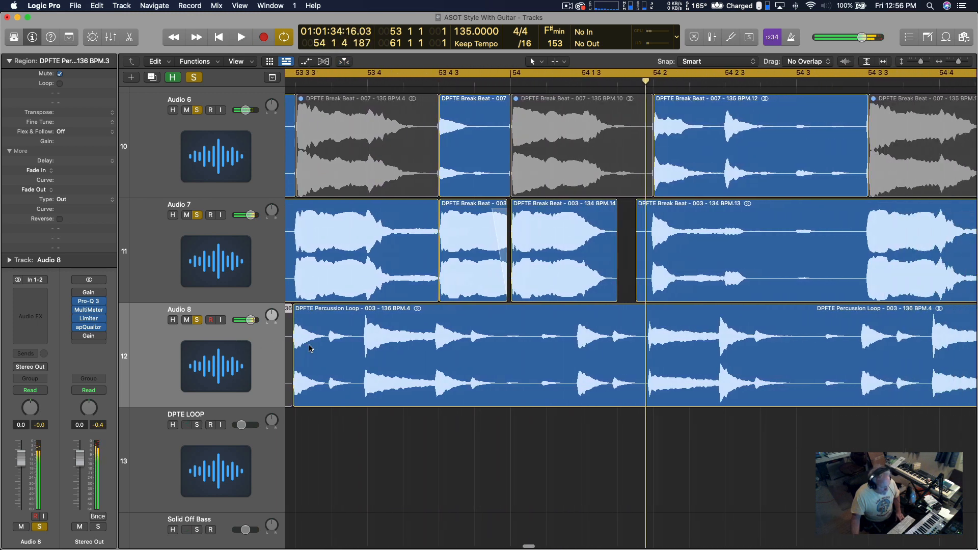
{"action": "key", "text": "space"}
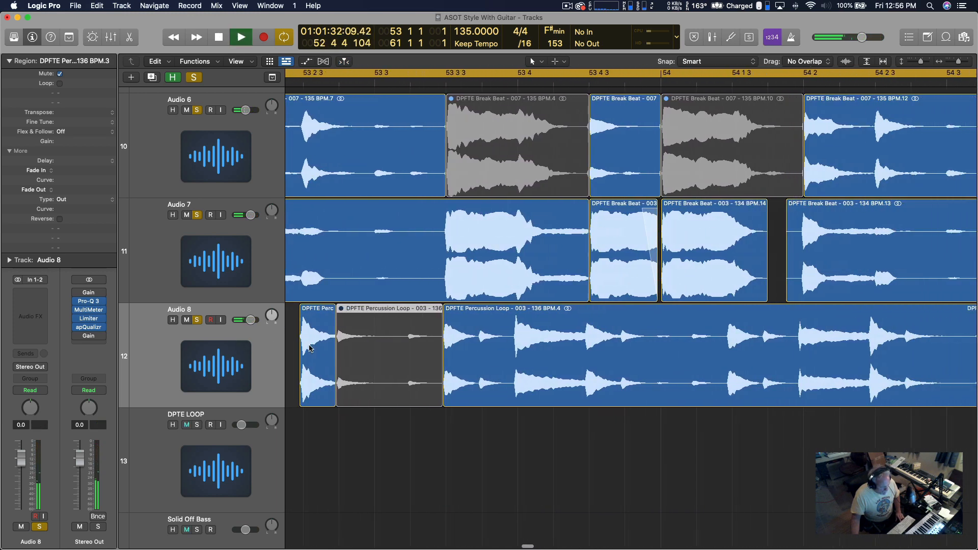
{"action": "scroll", "coordinate": [308, 349], "scroll_direction": "left", "scroll_amount": 3}
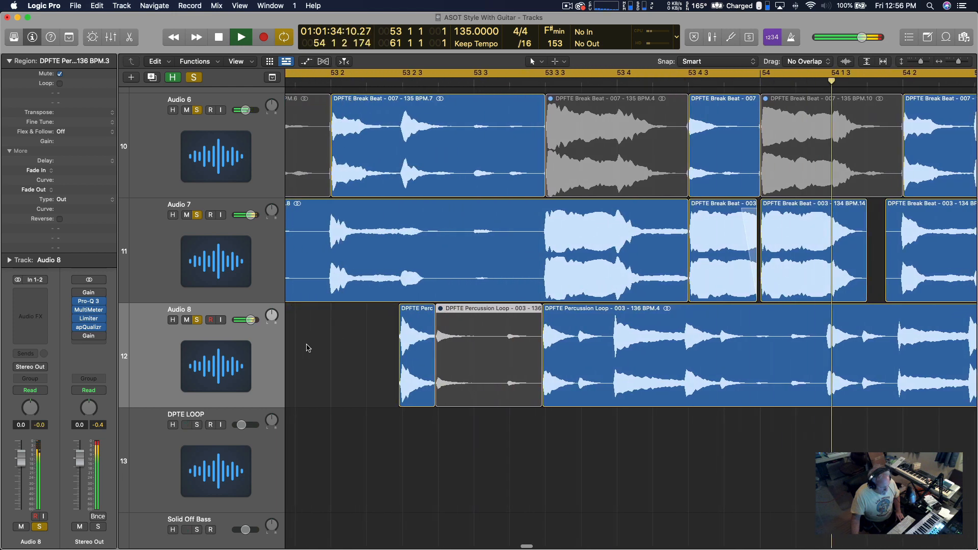
{"action": "scroll", "coordinate": [306, 348], "scroll_direction": "right", "scroll_amount": 3}
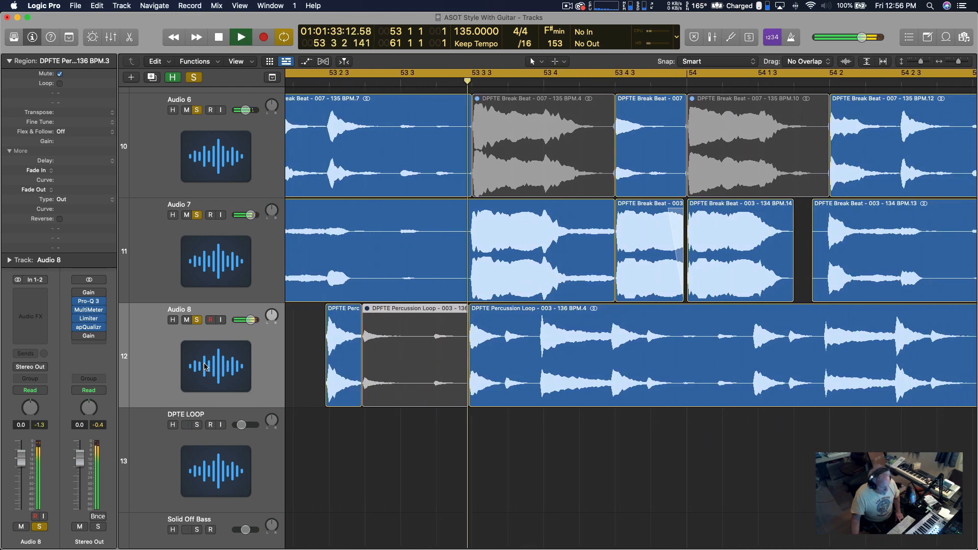
{"action": "key", "text": "space"}
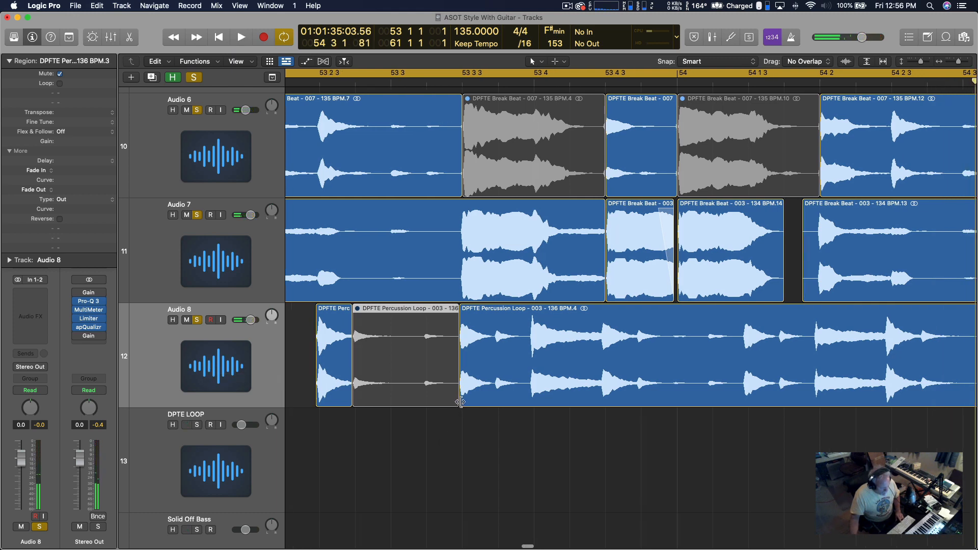
Step: Trim the start of the remaining Audio 8 percussion region to about 54 2 3 and play the beat
{"action": "left_click_drag", "start_coordinate": [461, 402], "coordinate": [885, 416]}
{"action": "scroll", "coordinate": [815, 415], "scroll_direction": "right", "scroll_amount": 10}
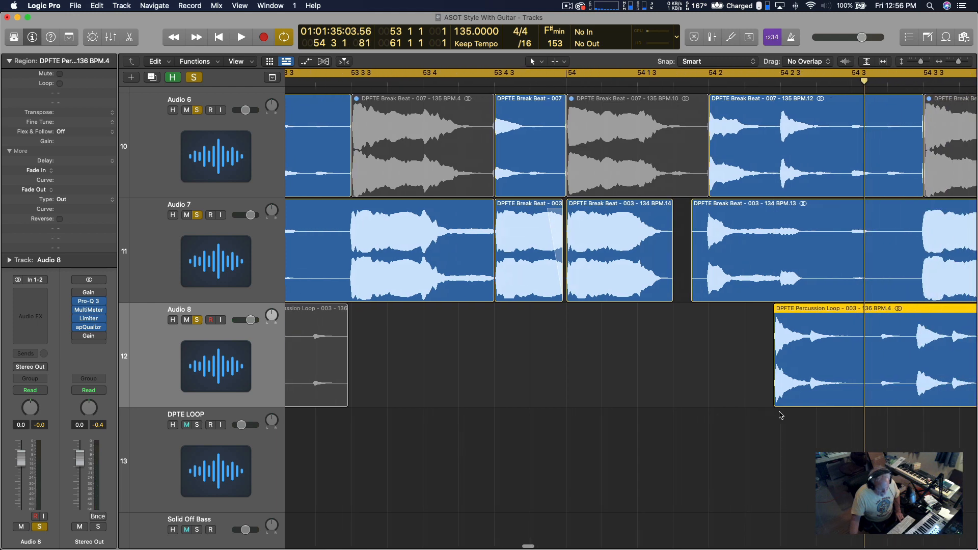
{"action": "scroll", "coordinate": [763, 413], "scroll_direction": "right", "scroll_amount": 10}
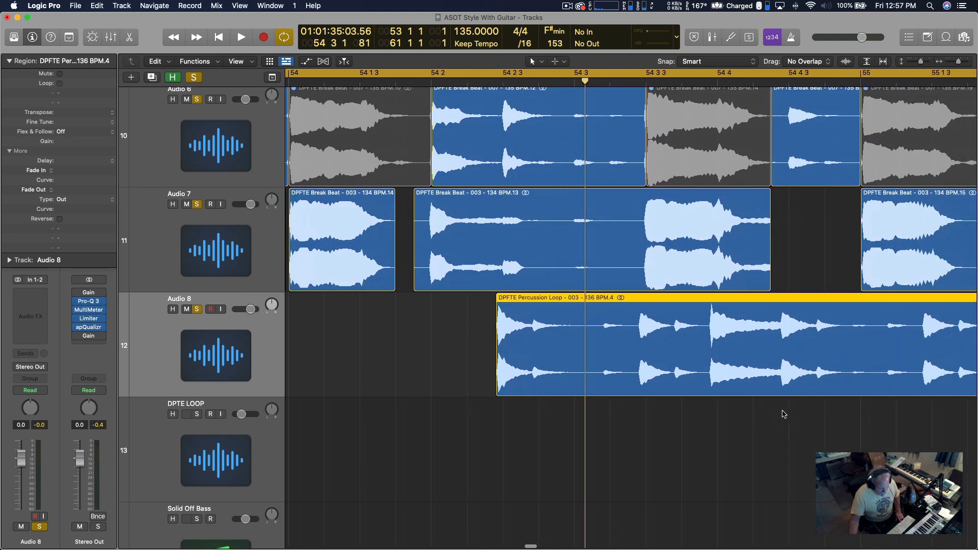
{"action": "key", "text": "space"}
{"action": "scroll", "coordinate": [398, 400], "scroll_direction": "right", "scroll_amount": 3}
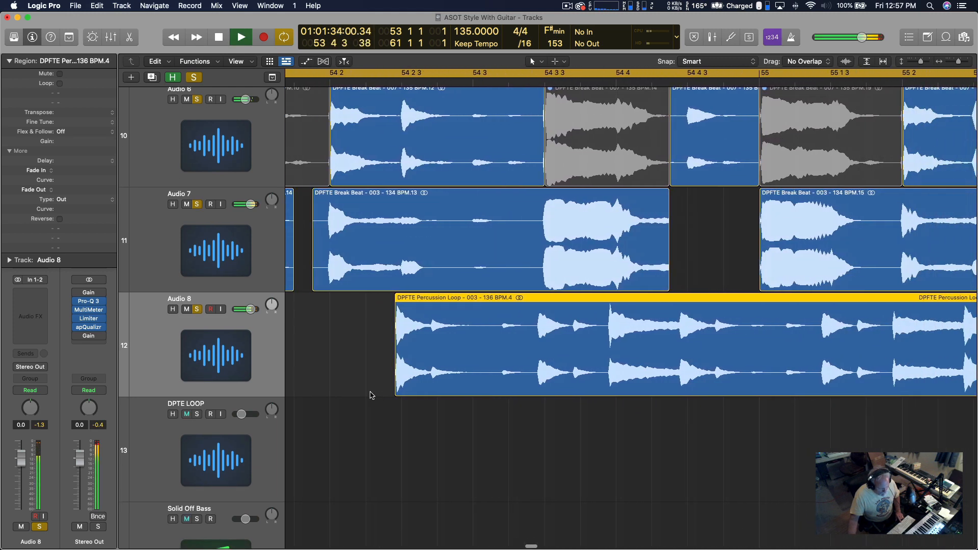
{"action": "key", "text": "space"}
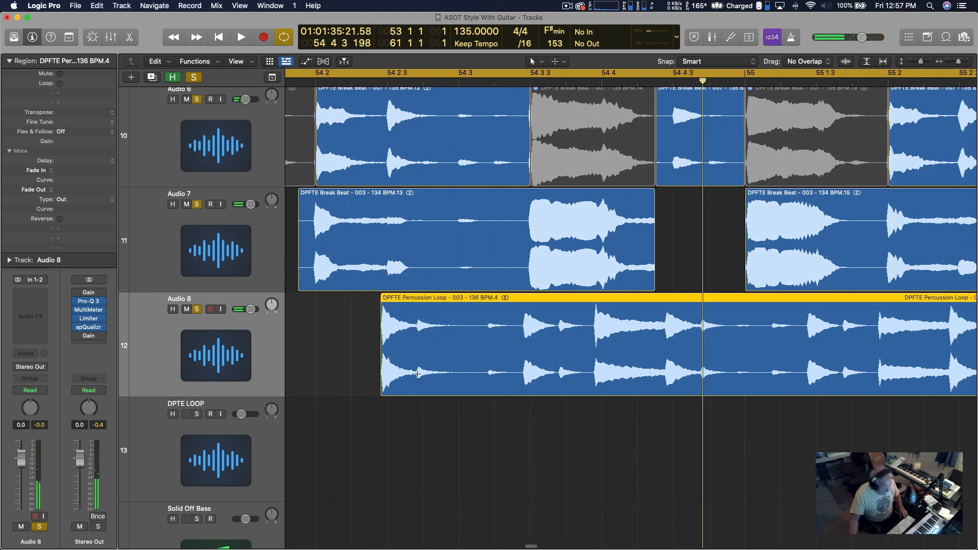
Step: Split off and mute the Audio 8 percussion section from after the bar 54 hit to bar 55, and play the result
{"action": "left_click_drag", "start_coordinate": [418, 372], "coordinate": [746, 385]}
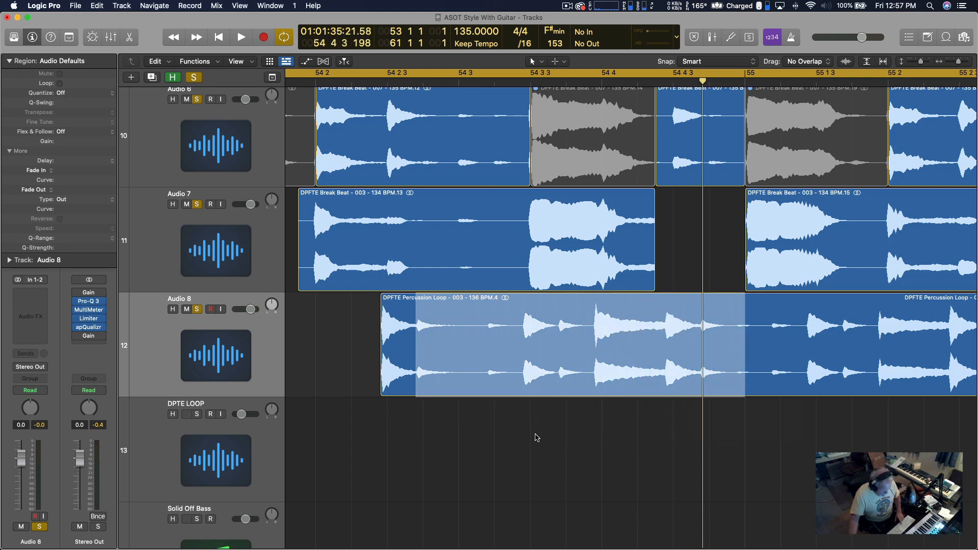
{"action": "key", "text": "space"}
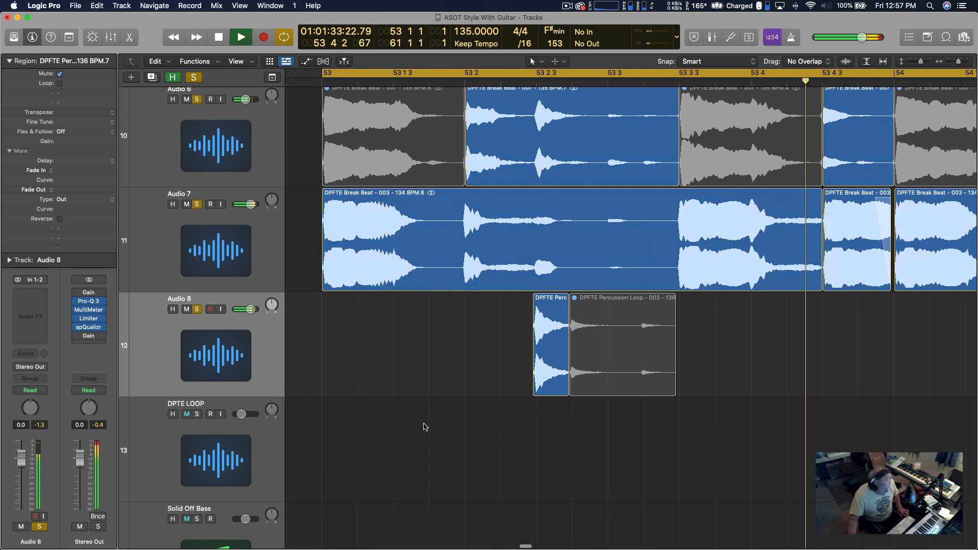
{"action": "key", "text": "z"}
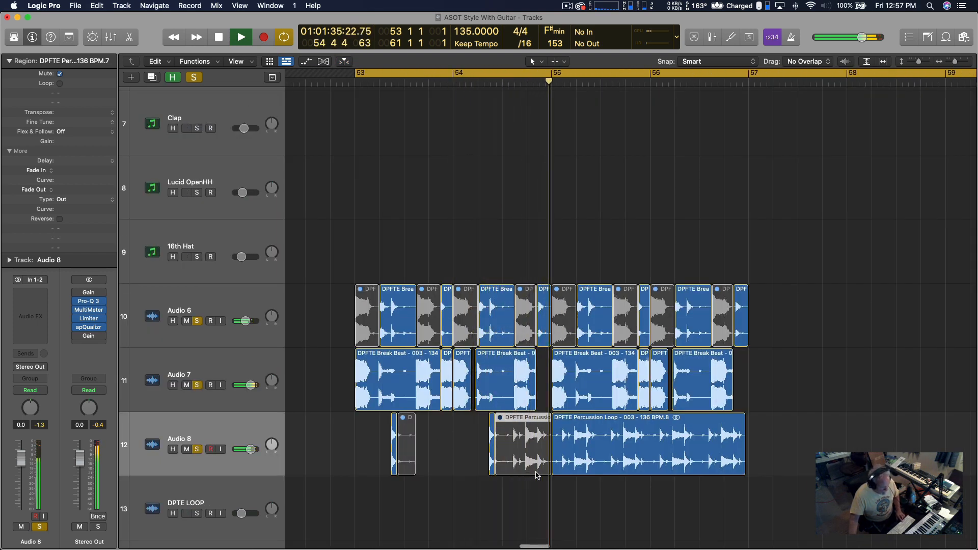
{"action": "key", "text": "space"}
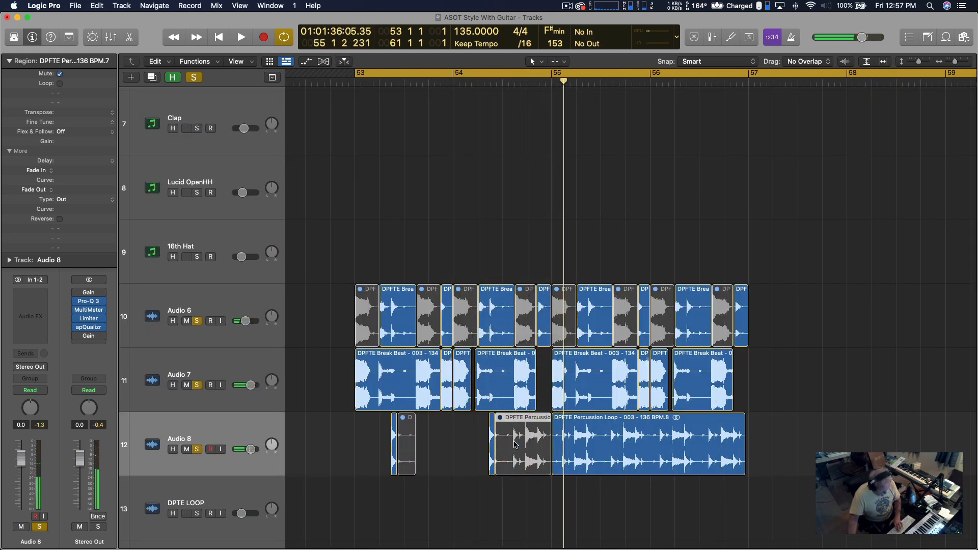
Step: Delete the two muted percussion pieces in bars 53 and 54 on Audio 8 and play the beat
{"action": "key", "text": "Delete"}
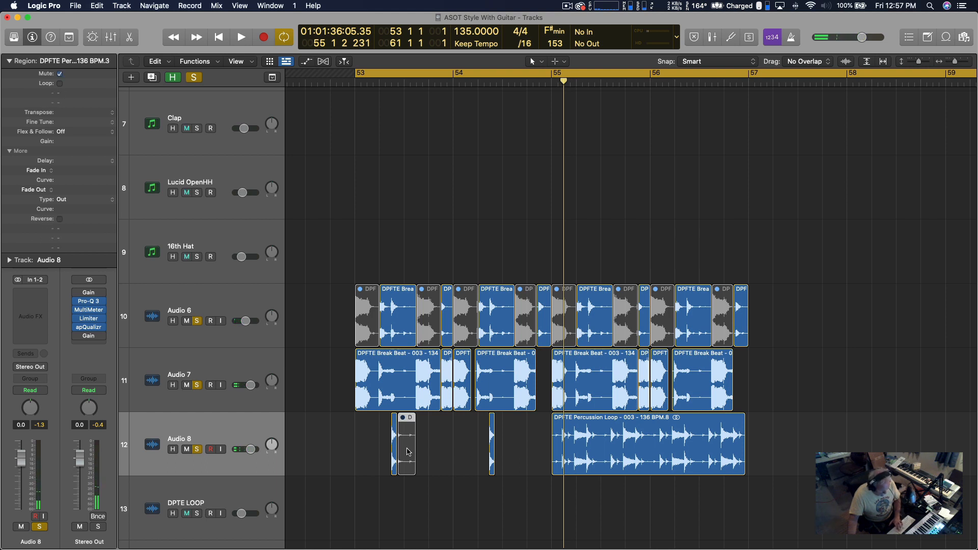
{"action": "key", "text": "Delete"}
{"action": "key", "text": "space"}
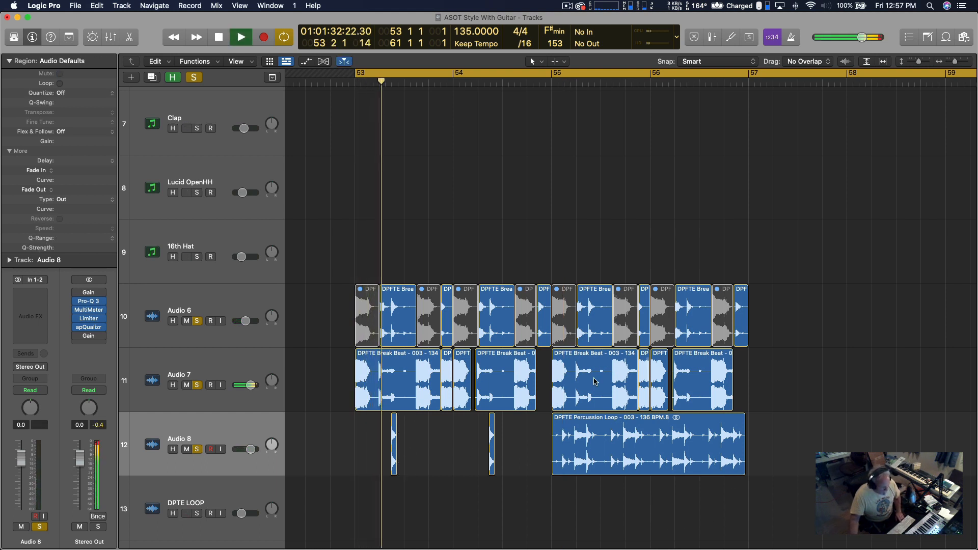
{"action": "key", "text": "space"}
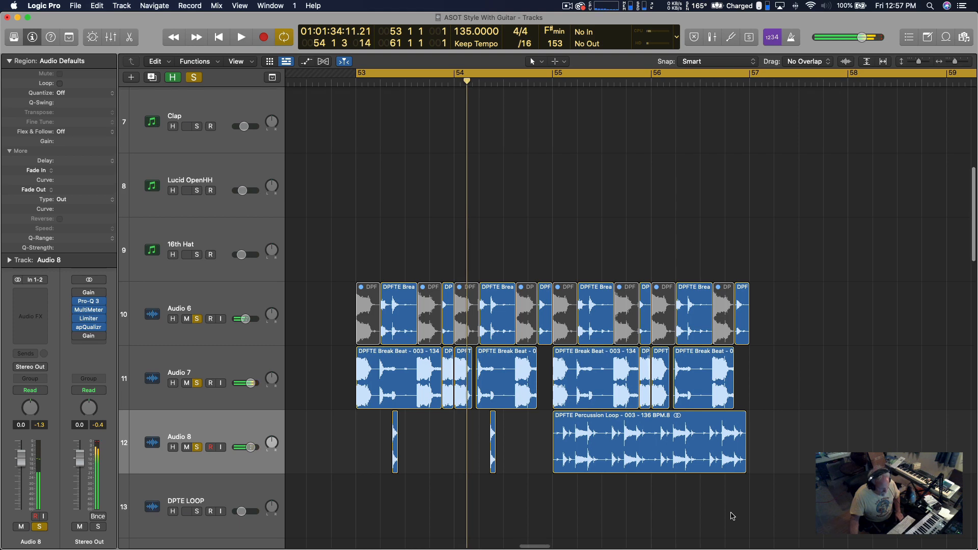
{"action": "key", "text": "space"}
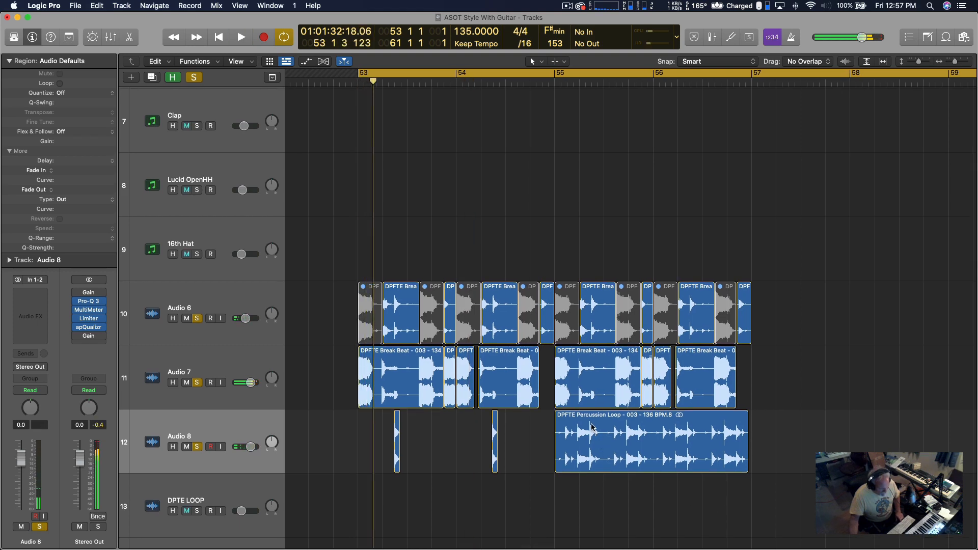
Step: Move the remaining percussion region to bar 53 on the DPTE LOOP track, and copy it with both Audio 8 hits to bar 55
{"action": "left_click_drag", "start_coordinate": [591, 427], "coordinate": [392, 394]}
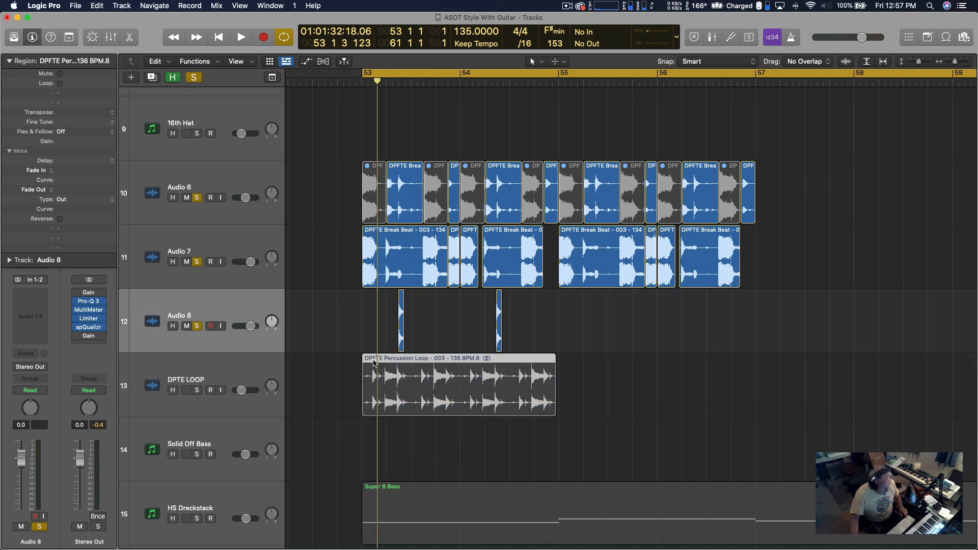
{"action": "scroll", "coordinate": [376, 358], "scroll_direction": "right", "scroll_amount": 1}
{"action": "left_click_drag", "start_coordinate": [548, 466], "coordinate": [349, 314]}
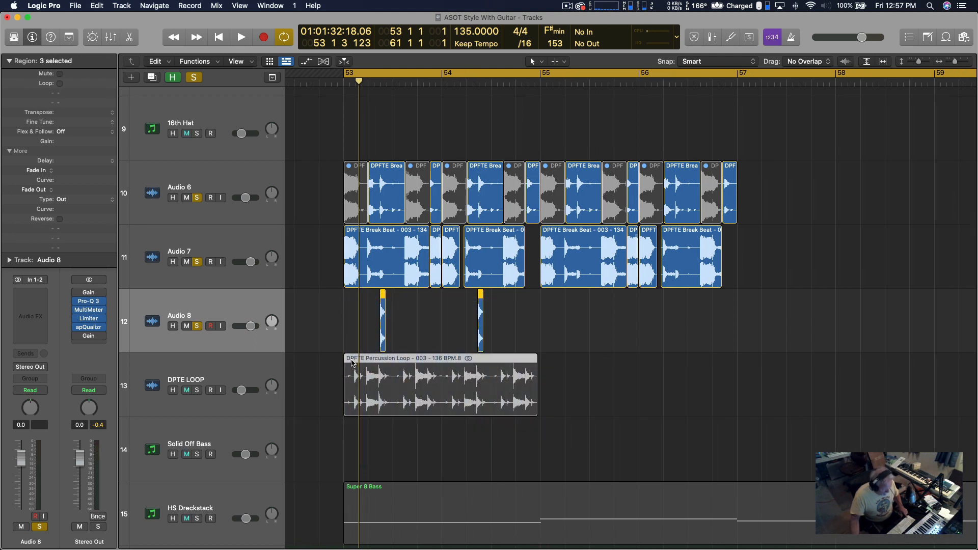
{"action": "left_click_drag", "start_coordinate": [349, 361], "coordinate": [548, 374]}
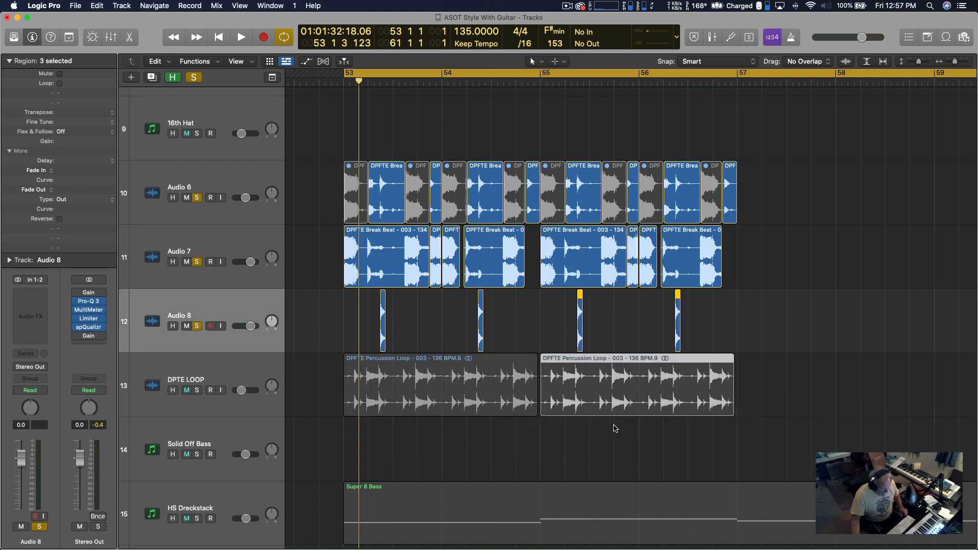
Step: Delete both percussion regions on the DPTE LOOP track and play the soloed four-bar beat several times
{"action": "left_click_drag", "start_coordinate": [610, 441], "coordinate": [476, 379]}
{"action": "key", "text": "Delete"}
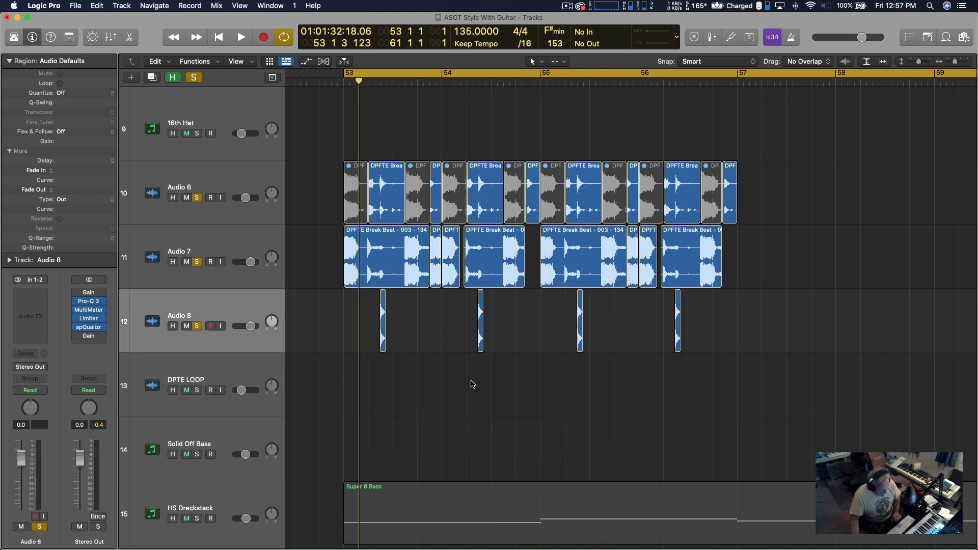
{"action": "key", "text": "space"}
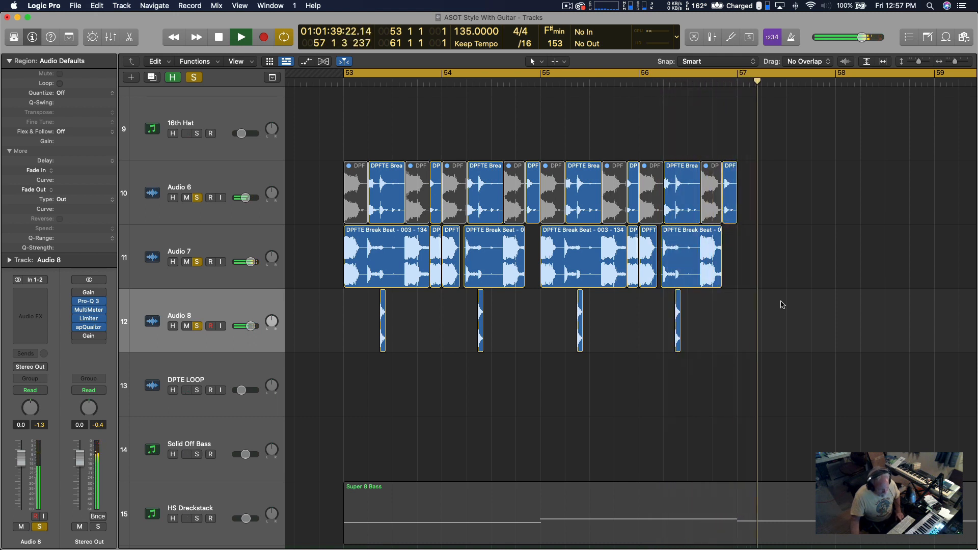
{"action": "key", "text": "space"}
{"action": "key", "text": "space"}
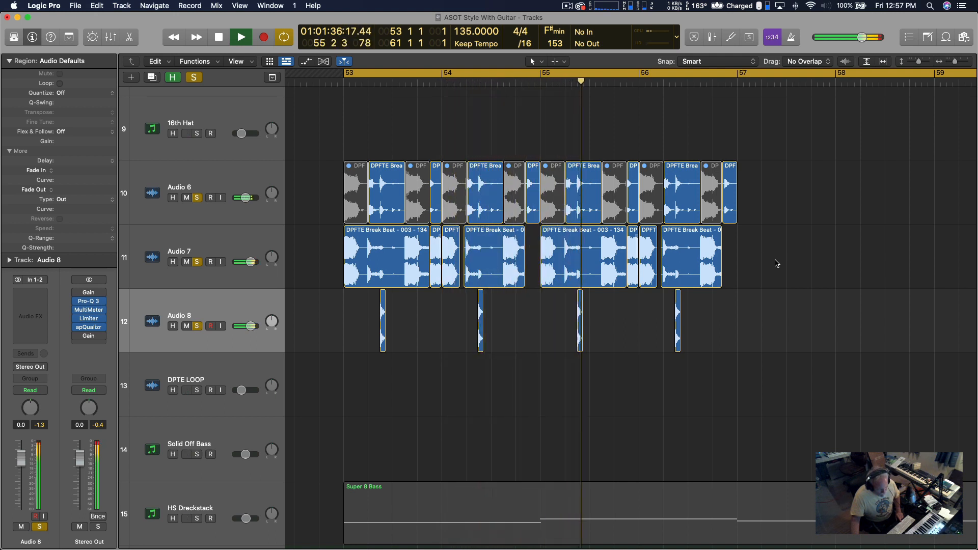
{"action": "key", "text": "space"}
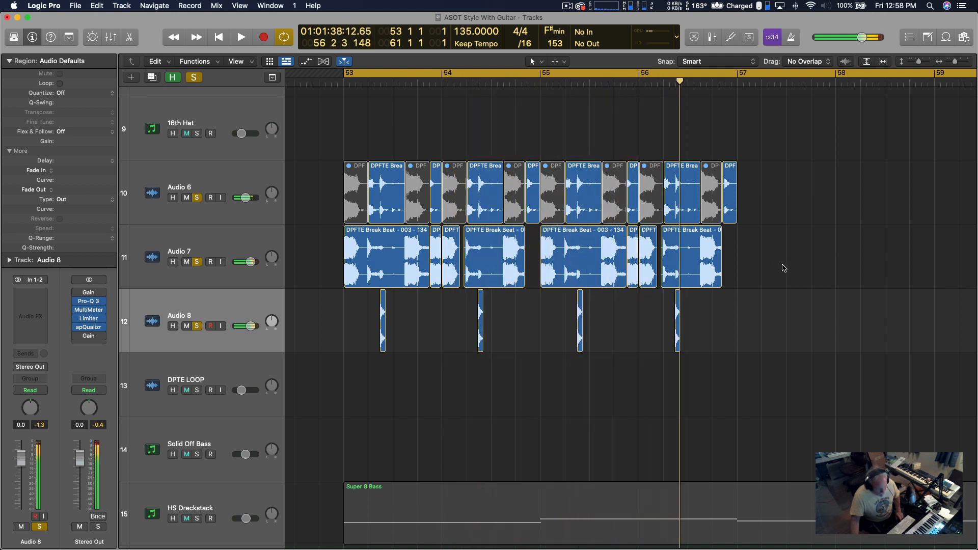
{"action": "key", "text": "space"}
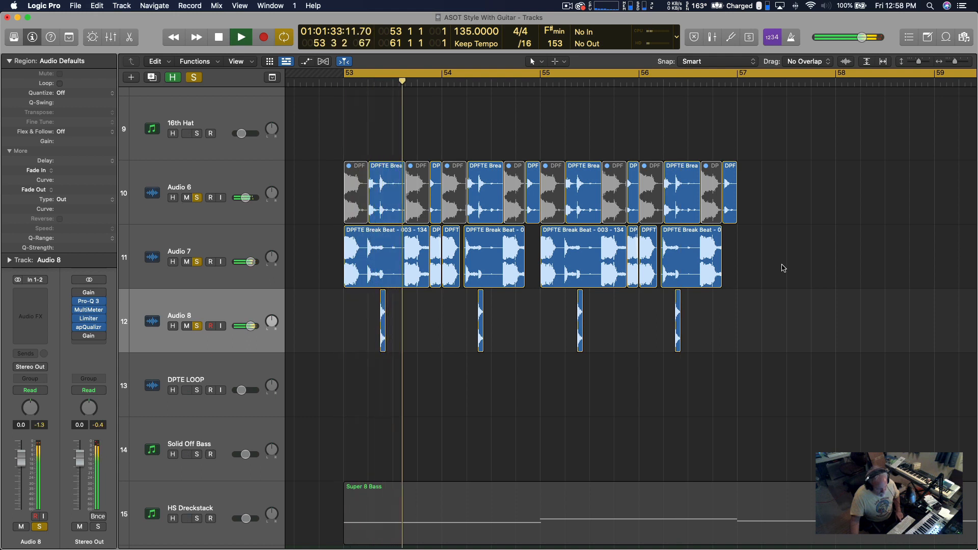
{"action": "key", "text": "space"}
Step: Turn off solo on all tracks and play the section from bar 53 several times with the full arrangement
{"action": "left_click", "coordinate": [195, 79]}
{"action": "key", "text": "space"}
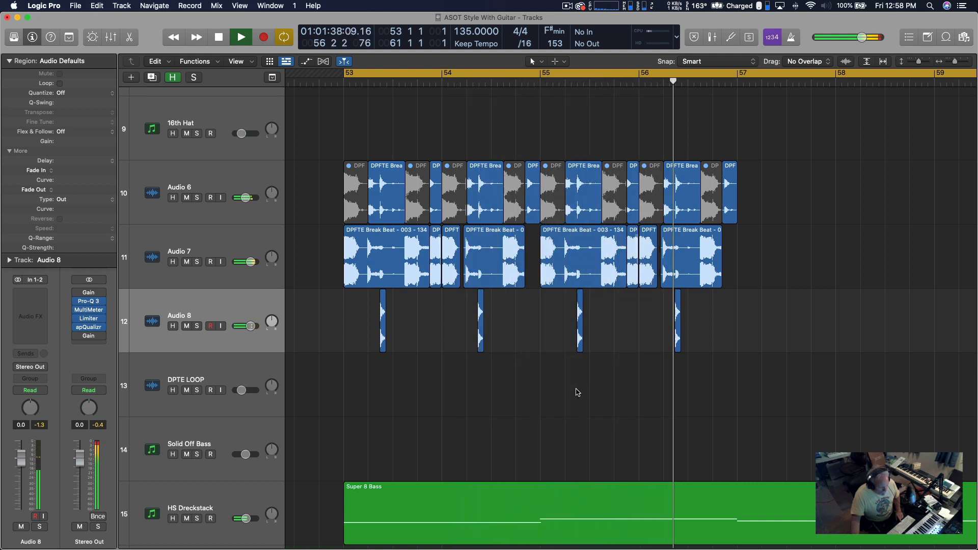
{"action": "key", "text": "space"}
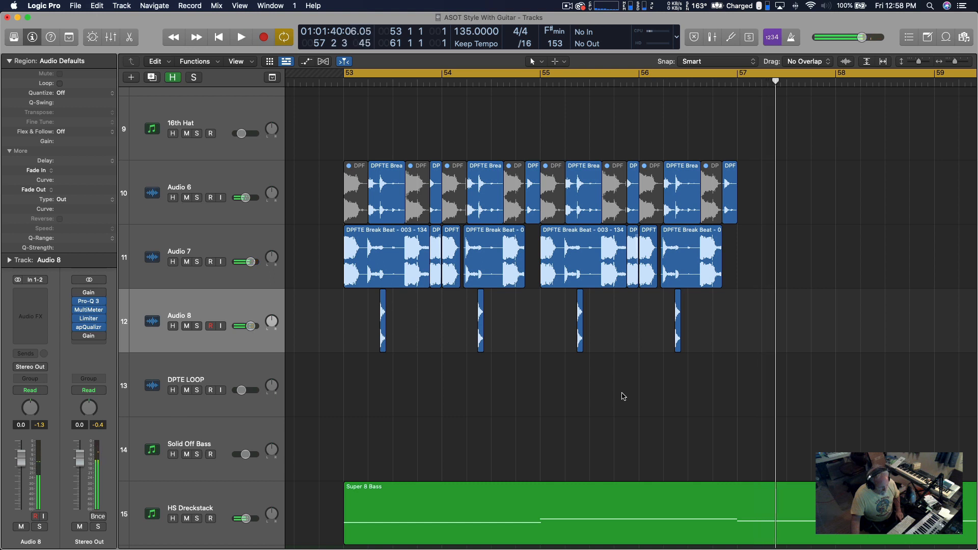
{"action": "key", "text": "space"}
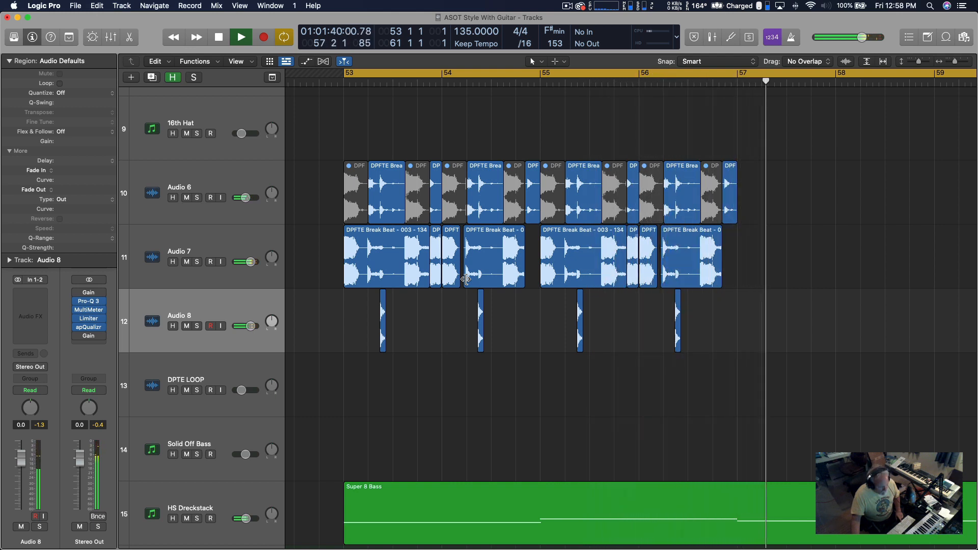
{"action": "key", "text": "space"}
{"action": "key", "text": "space"}
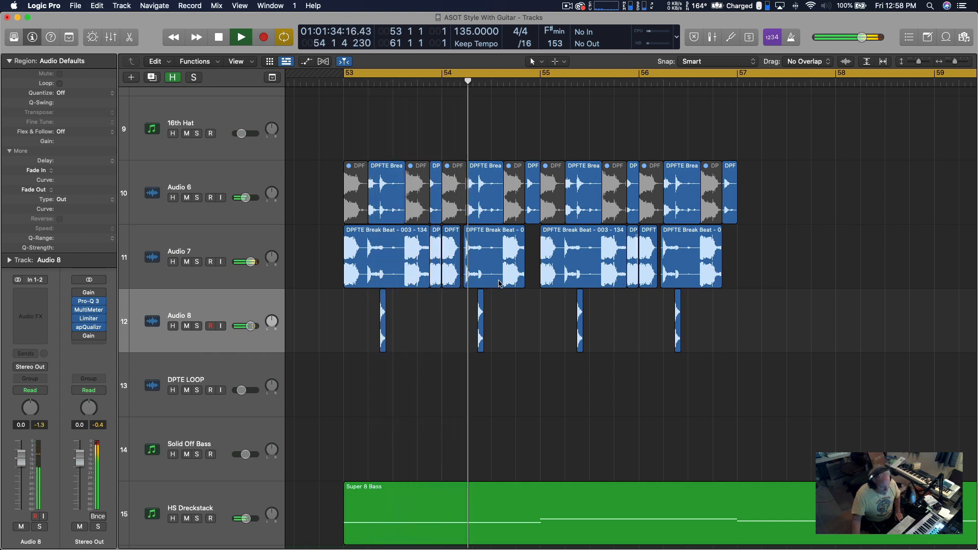
{"action": "key", "text": "space"}
{"action": "key", "text": "space"}
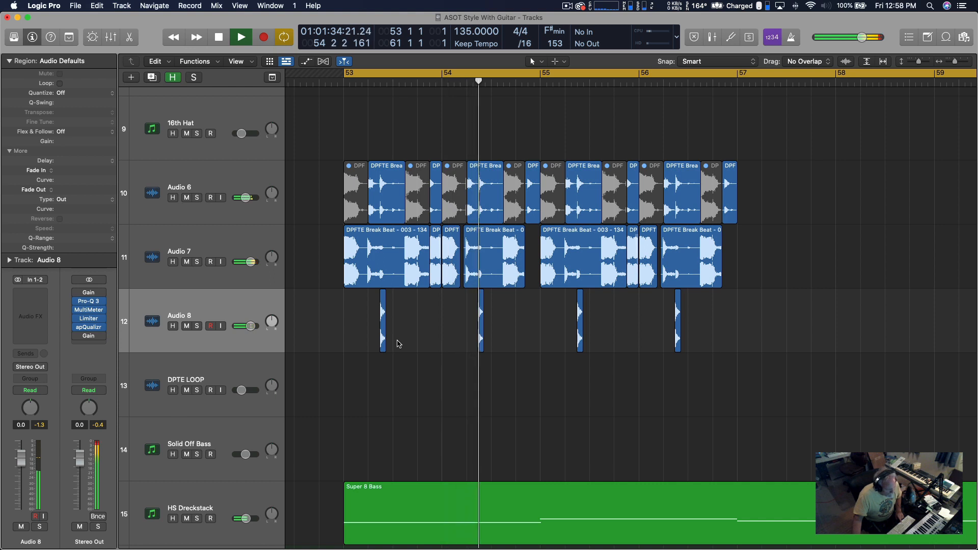
{"action": "key", "text": "space"}
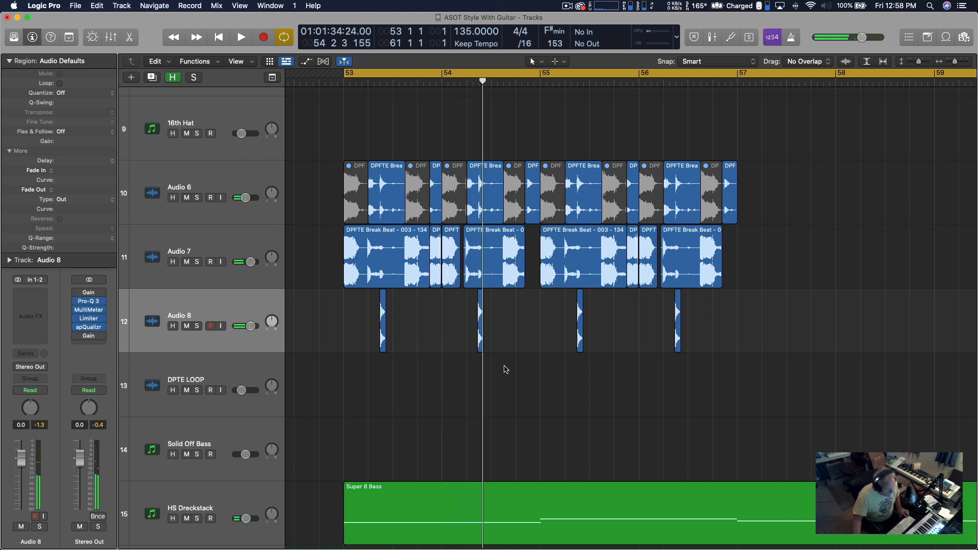
Step: Move the single Audio 8 percussion hit in bar 54 earlier, to about beat 2
{"action": "scroll", "coordinate": [510, 370], "scroll_direction": "right", "scroll_amount": 1}
{"action": "left_click_drag", "start_coordinate": [512, 371], "coordinate": [466, 305]}
{"action": "scroll", "coordinate": [449, 318], "scroll_direction": "left", "scroll_amount": 1}
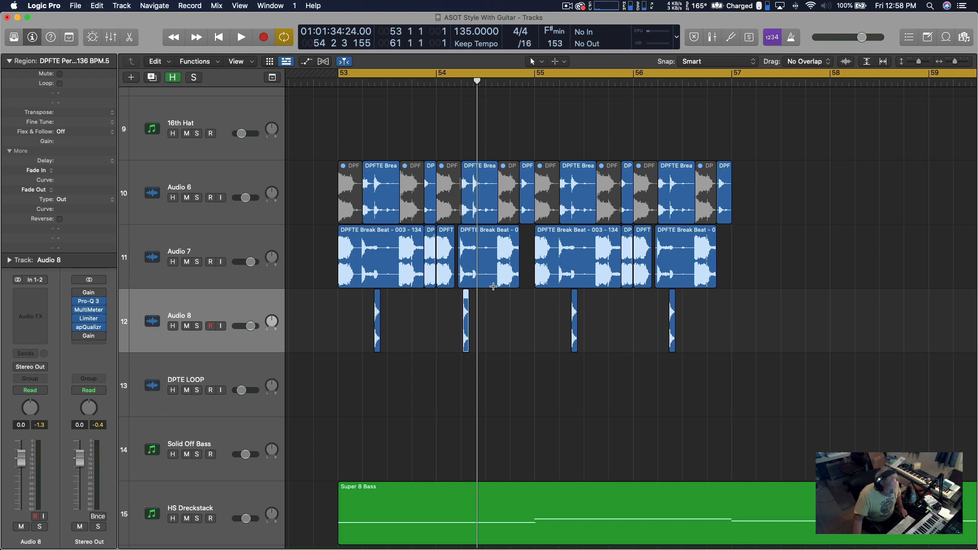
Step: Split the last Audio 7 region in bar 54 in two, shorten the end of its first piece, and play the section from bar 53
{"action": "mouse_move", "coordinate": [493, 287]}
{"action": "left_mouse_down"}
{"action": "mouse_move", "coordinate": [457, 287]}
{"action": "mouse_move", "coordinate": [485, 285]}
{"action": "mouse_move", "coordinate": [474, 285]}
{"action": "left_mouse_up"}
{"action": "left_click", "coordinate": [484, 286]}
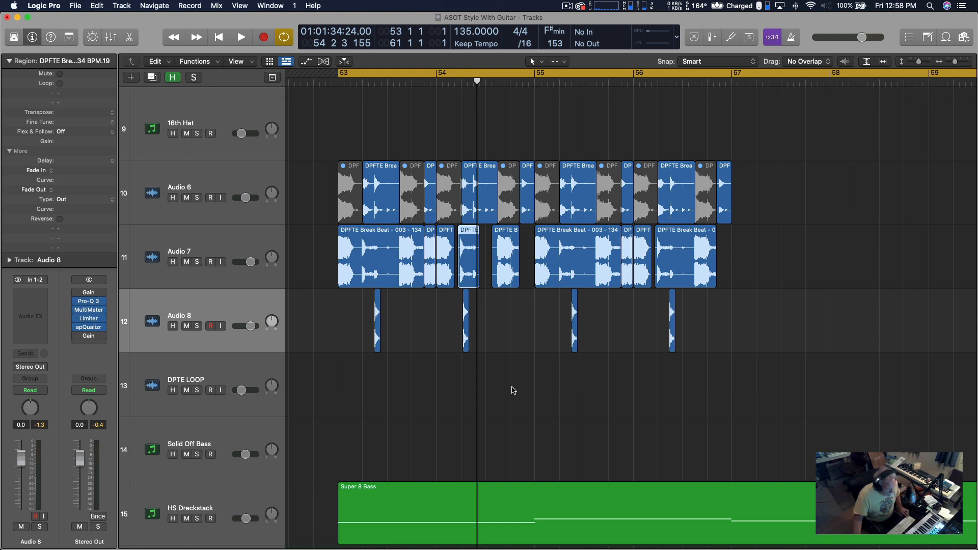
{"action": "left_click_drag", "start_coordinate": [513, 391], "coordinate": [336, 214]}
{"action": "key", "text": "space"}
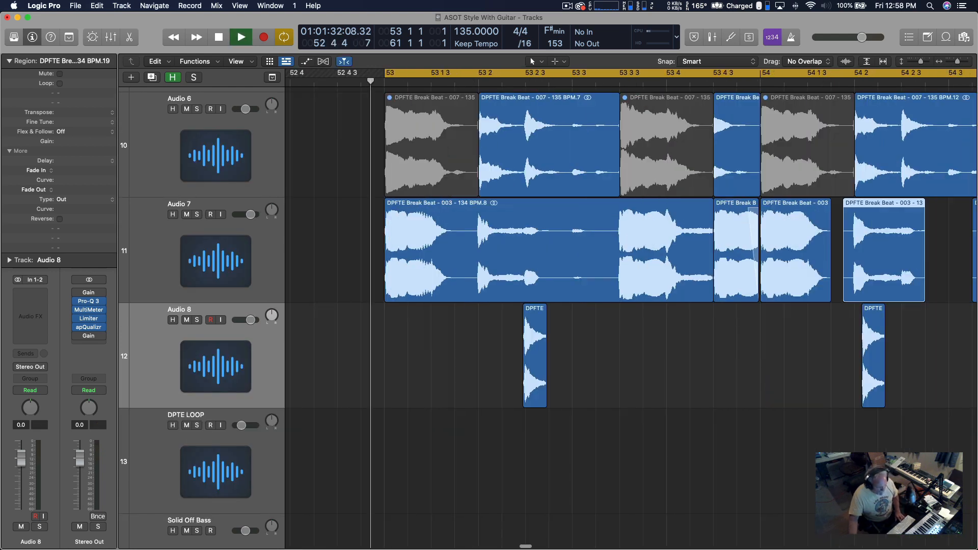
Step: Move the short Audio 7 piece in bar 54 later to about 54 2 3, trim its end, and play the beat
{"action": "scroll", "coordinate": [685, 439], "scroll_direction": "right", "scroll_amount": 5}
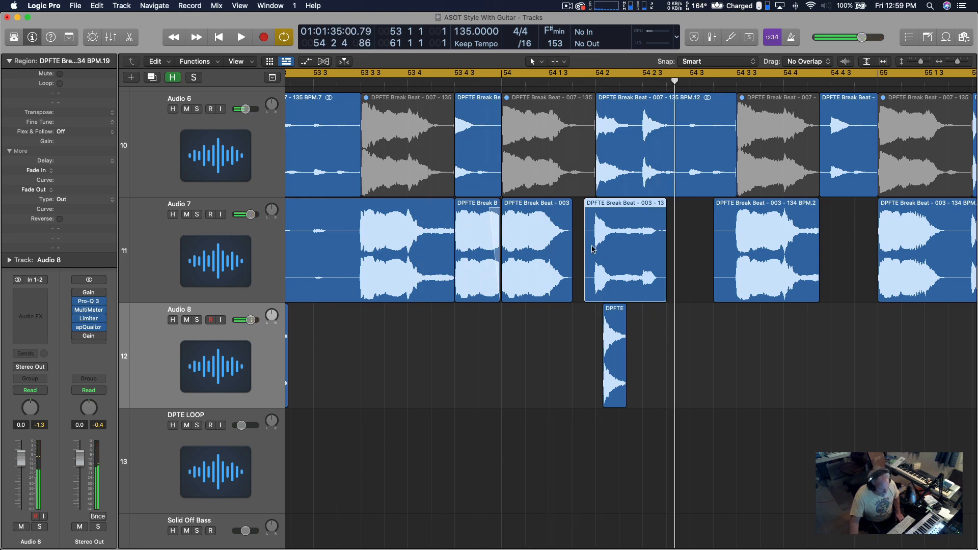
{"action": "left_click_drag", "start_coordinate": [600, 250], "coordinate": [653, 255]}
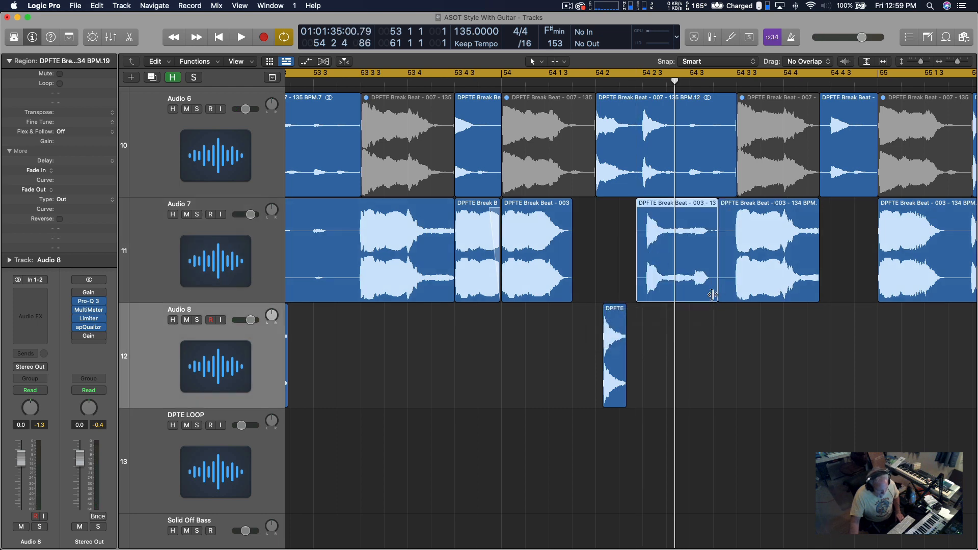
{"action": "left_click_drag", "start_coordinate": [716, 296], "coordinate": [705, 295]}
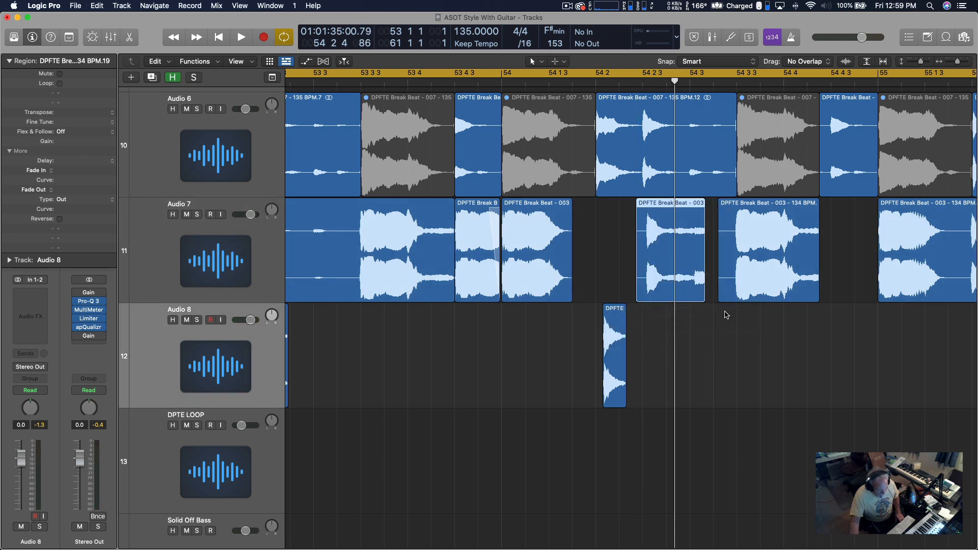
{"action": "key", "text": "space"}
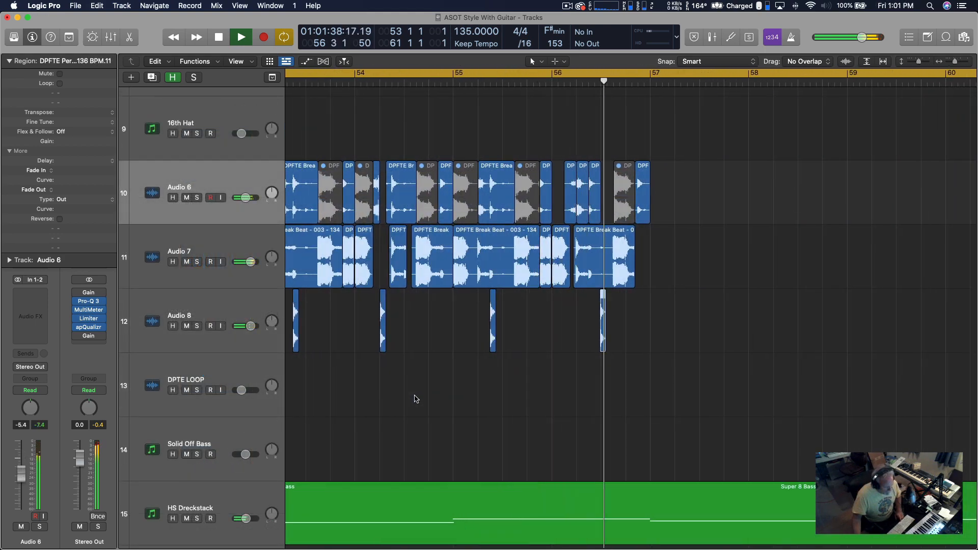
Step: Play the four-bar beat from bar 53 with the full arrangement to check the edited Audio 6, 7 and 8 pieces
{"action": "key", "text": "space"}
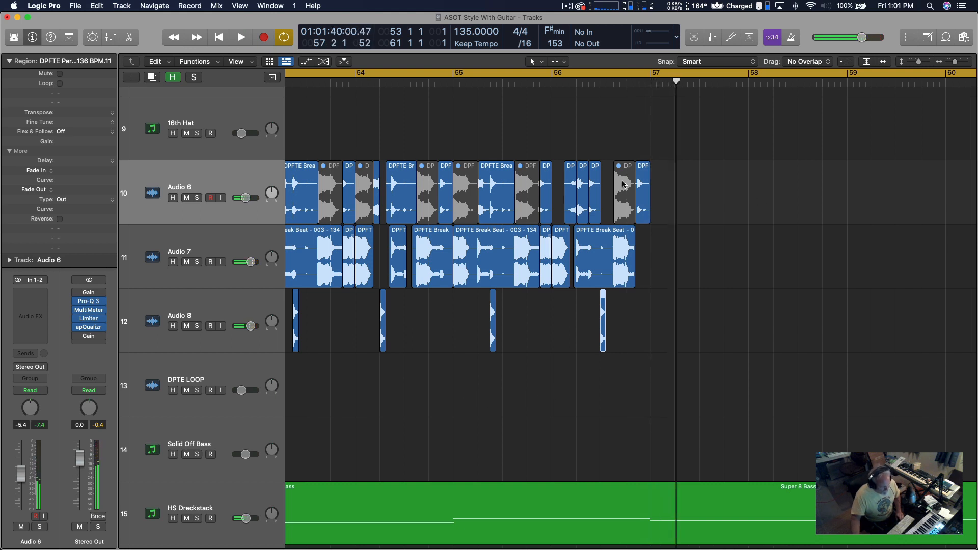
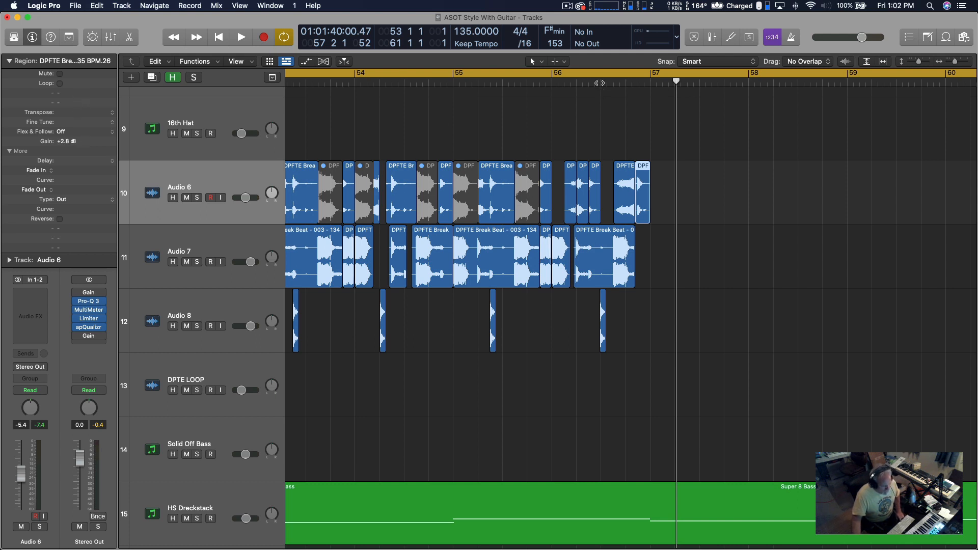
{"action": "scroll", "coordinate": [599, 83], "scroll_direction": "left", "scroll_amount": 10}
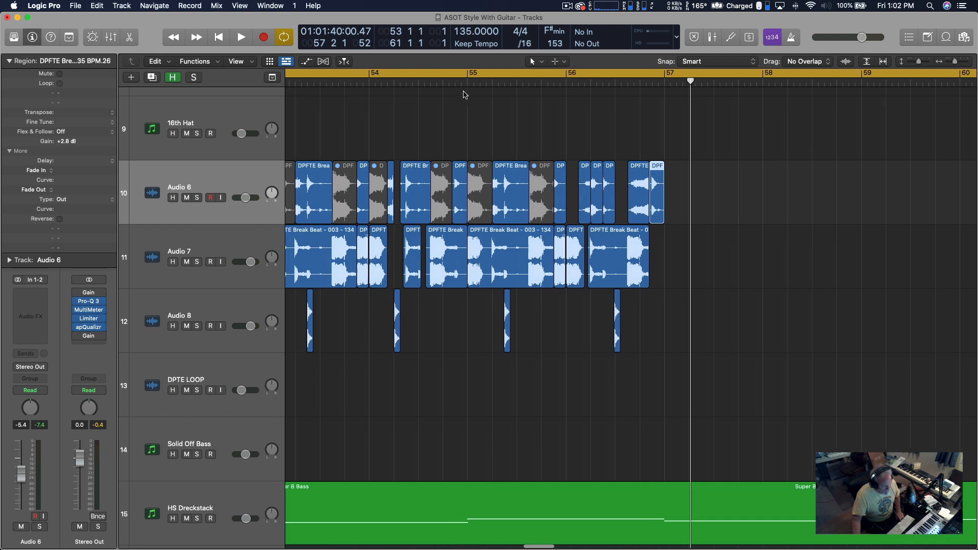
{"action": "key", "text": "space"}
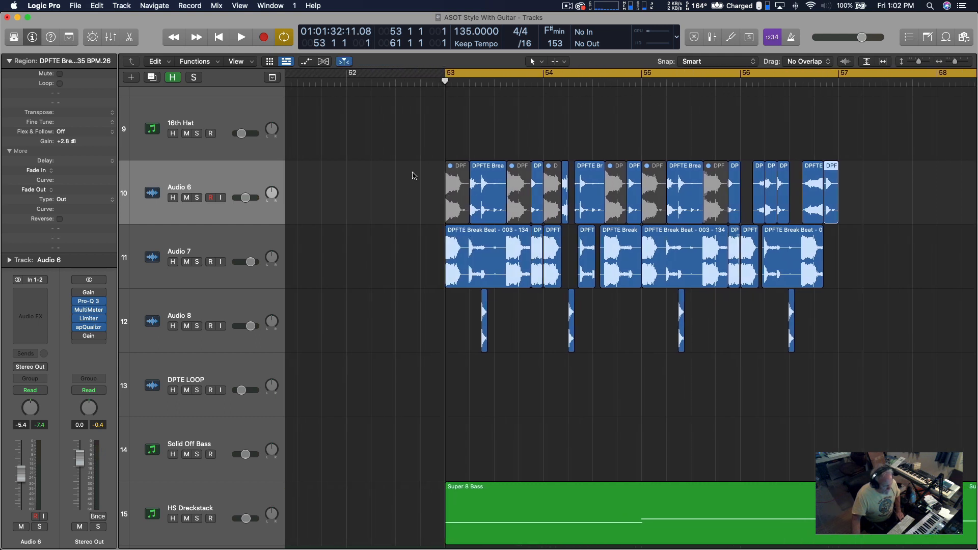
{"action": "key", "text": "space"}
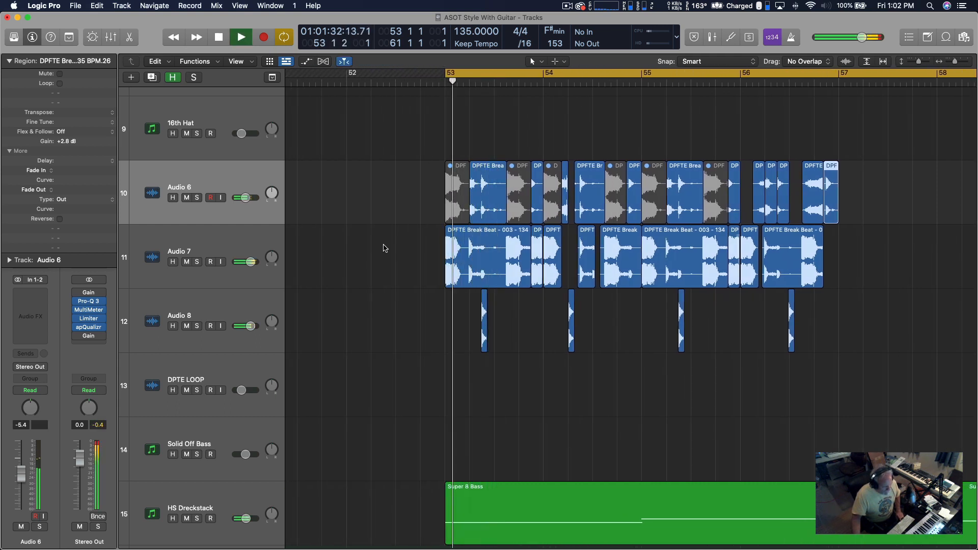
{"action": "key", "text": "space"}
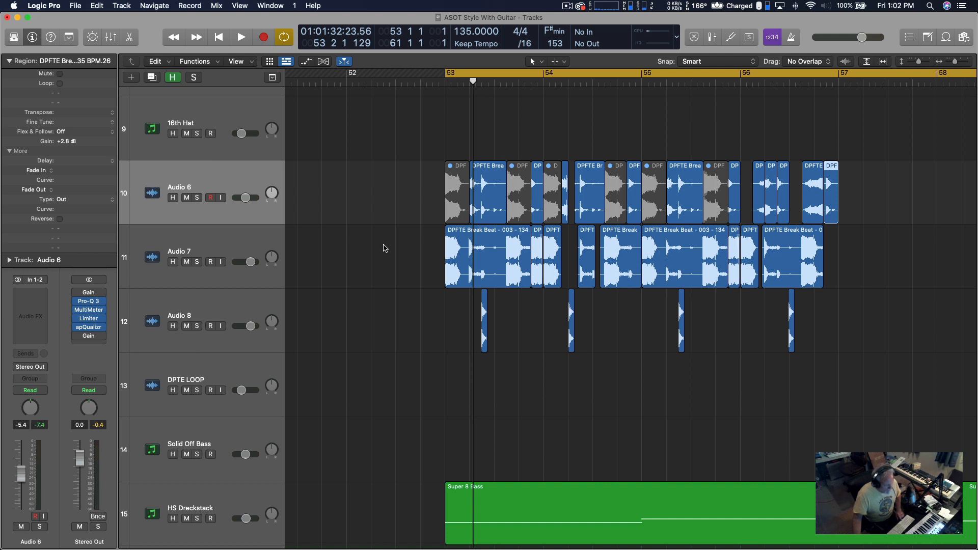
{"action": "key", "text": "space"}
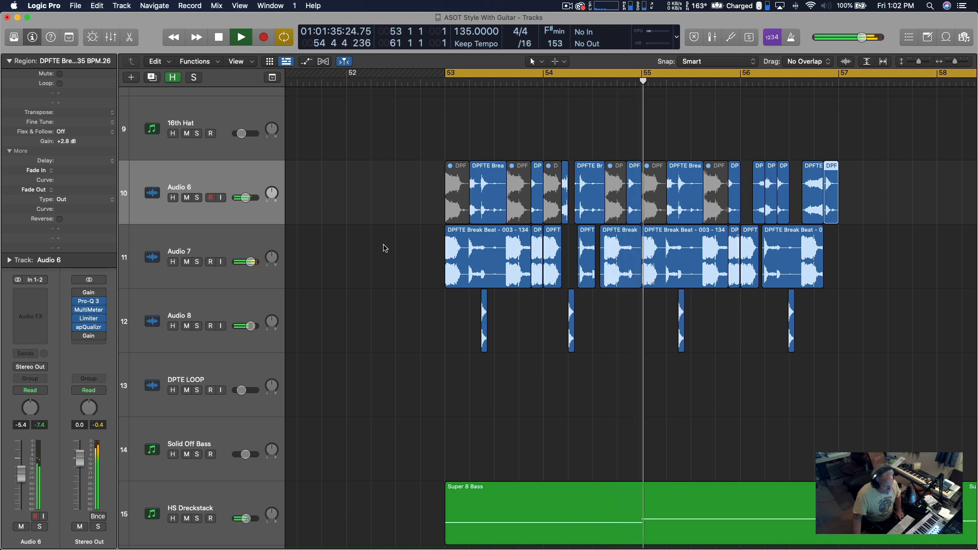
{"action": "scroll", "coordinate": [423, 255], "scroll_direction": "right", "scroll_amount": 8}
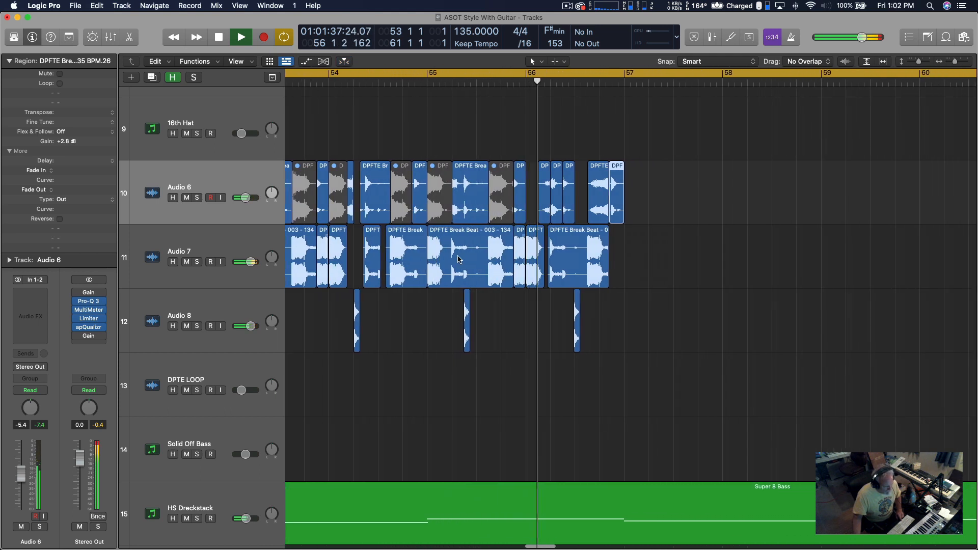
{"action": "scroll", "coordinate": [459, 258], "scroll_direction": "right", "scroll_amount": 1}
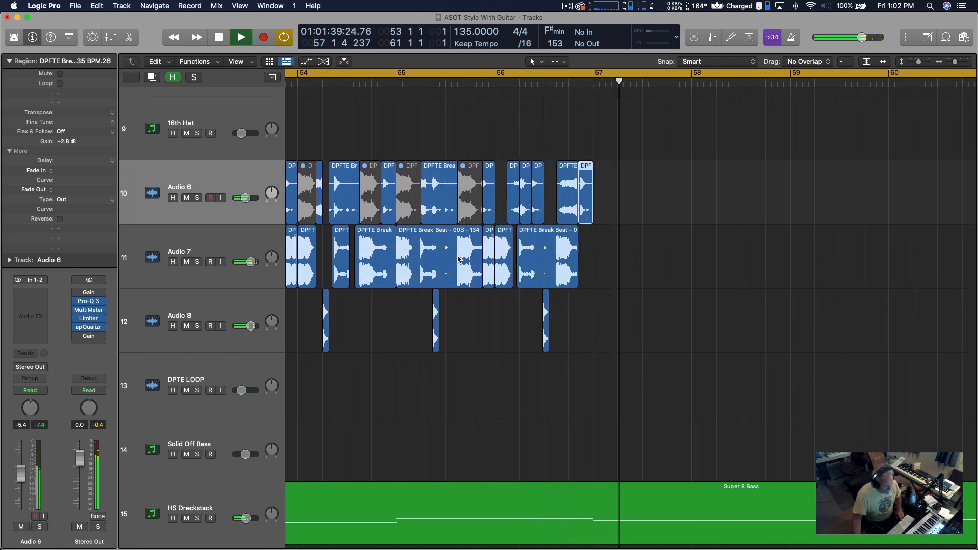
{"action": "key", "text": "space"}
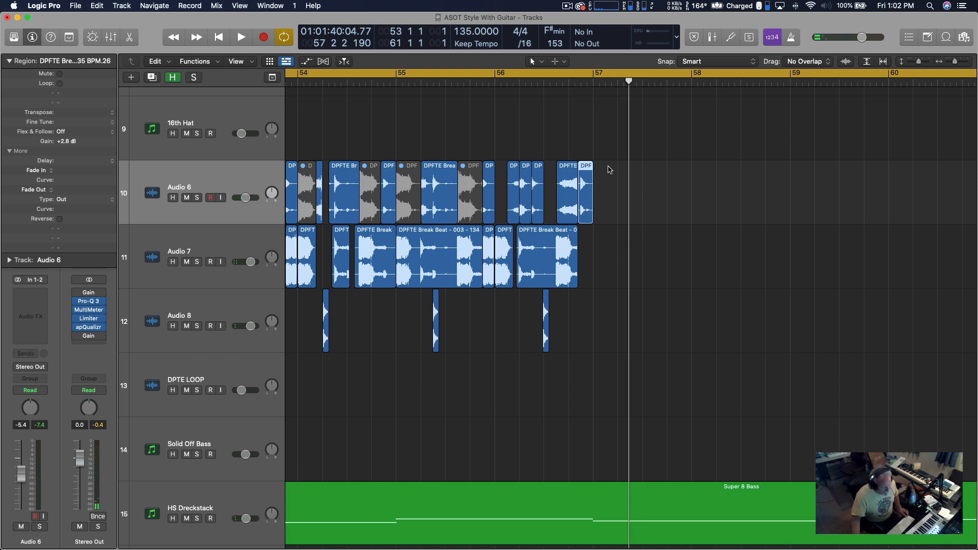
Step: Turn cycle off and play the closing pieces of bar 56 on Audio 6 several times, including the reversed region
{"action": "left_click_drag", "start_coordinate": [630, 82], "coordinate": [580, 81]}
{"action": "left_click_drag", "start_coordinate": [634, 289], "coordinate": [481, 115]}
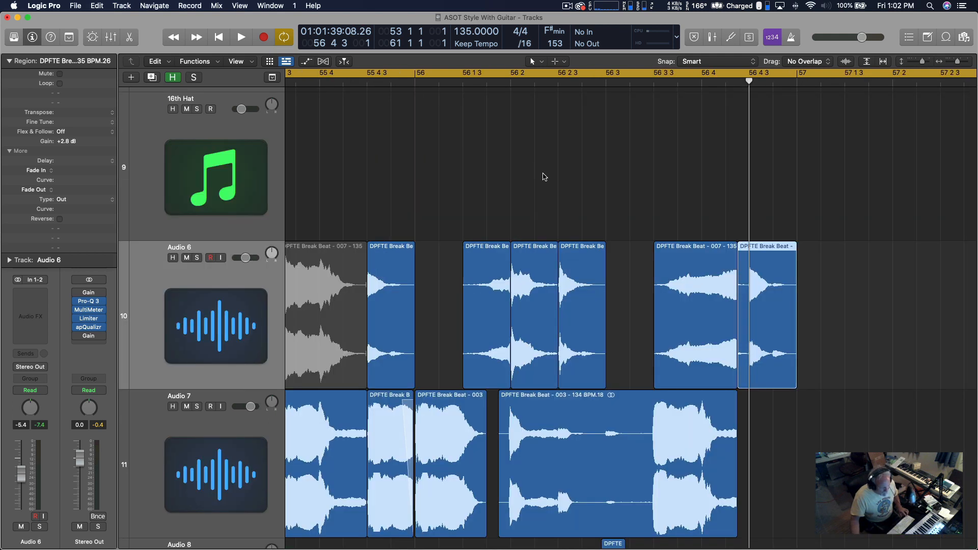
{"action": "left_click", "coordinate": [692, 285]}
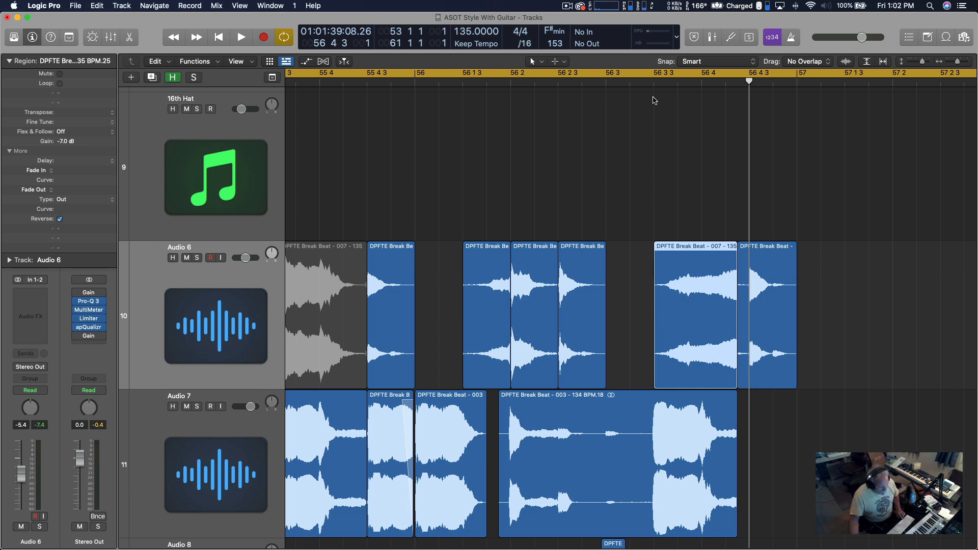
{"action": "left_click", "coordinate": [648, 73]}
{"action": "double_click", "coordinate": [651, 83]}
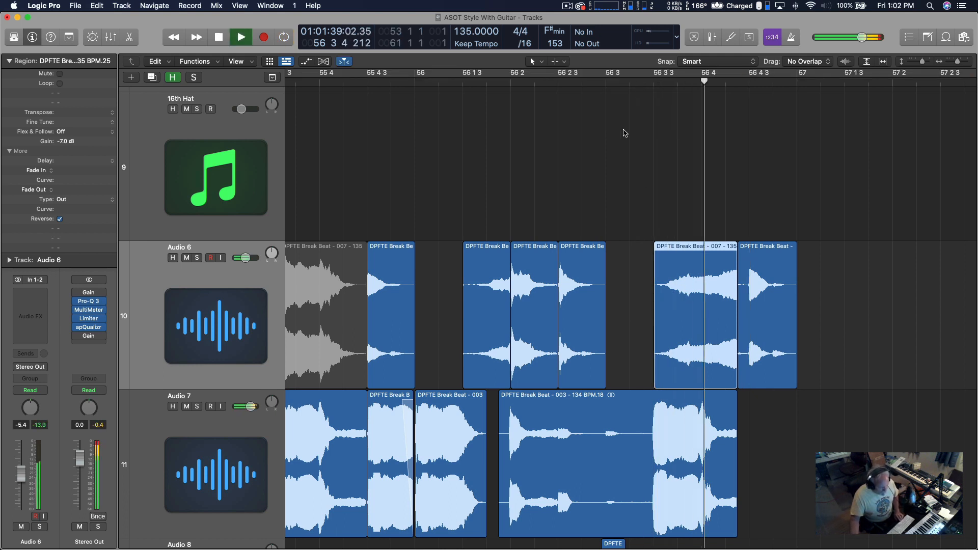
{"action": "key", "text": "space"}
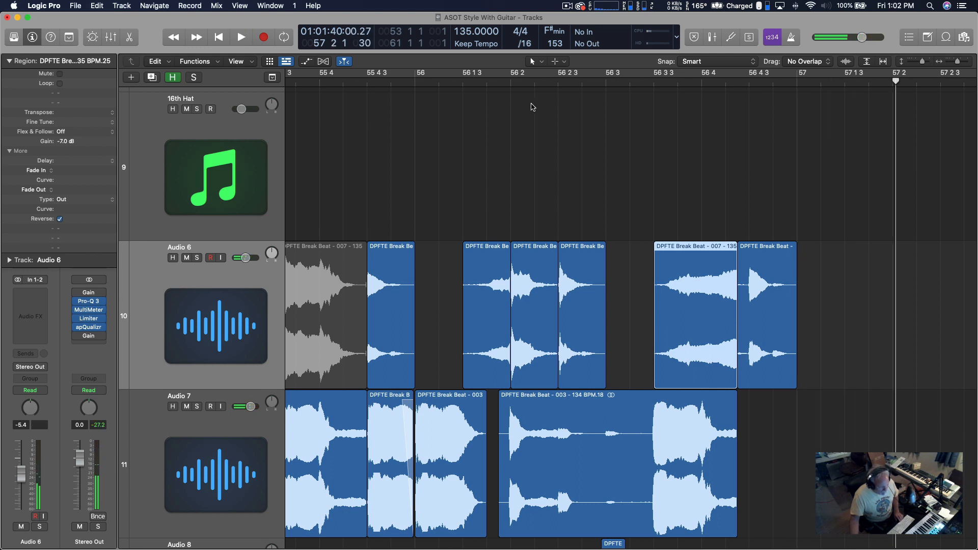
{"action": "double_click", "coordinate": [559, 84]}
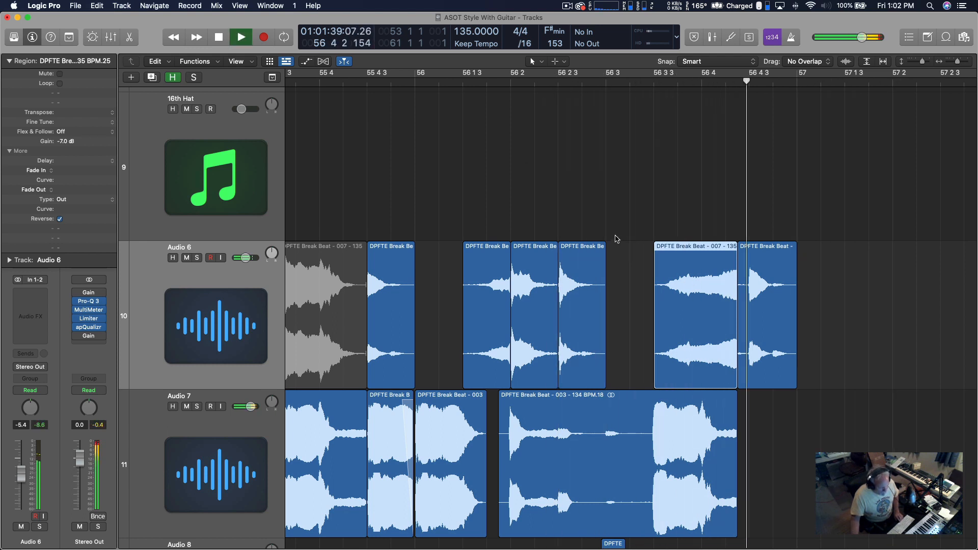
{"action": "key", "text": "space"}
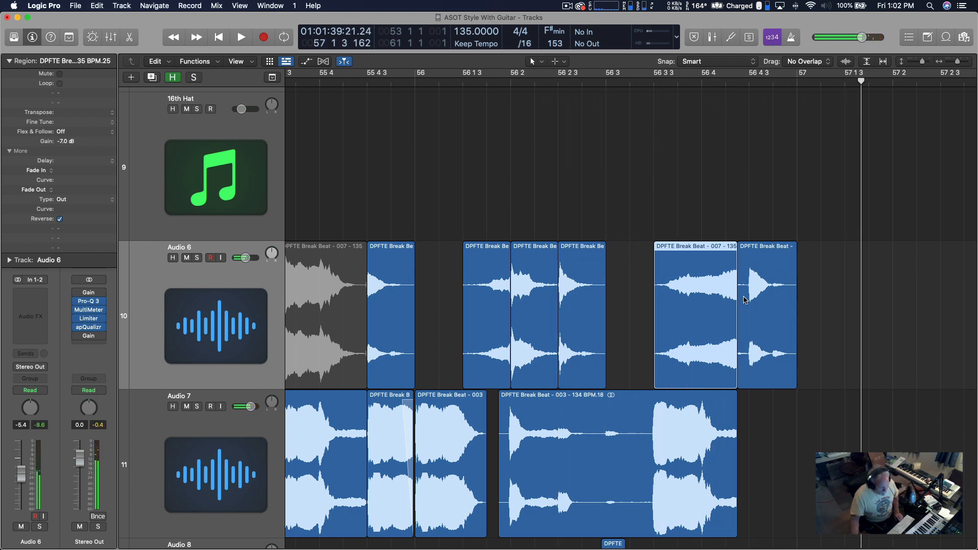
Step: Shorten the end of the reversed Audio 6 region in bar 56 and play the end of the bar
{"action": "double_click", "coordinate": [601, 82]}
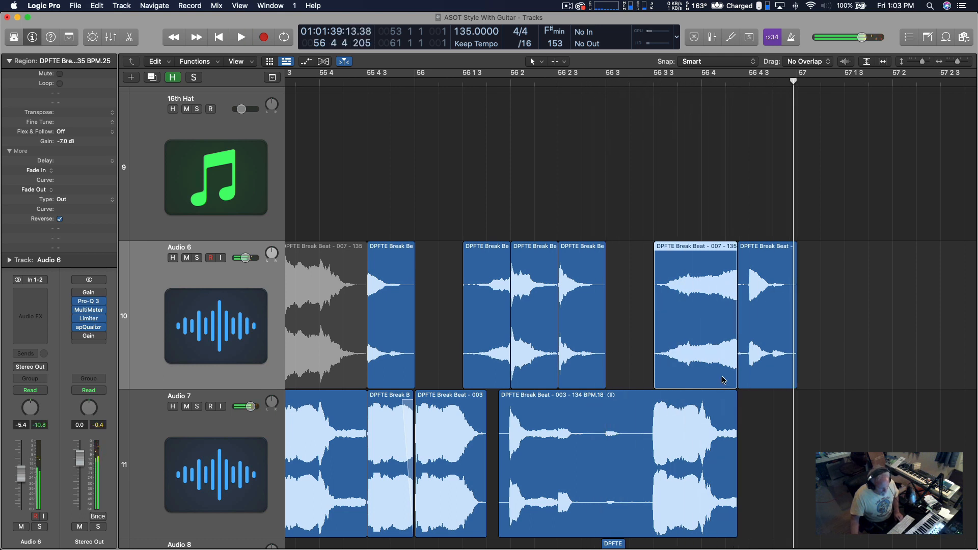
{"action": "left_click_drag", "start_coordinate": [728, 382], "coordinate": [722, 383]}
{"action": "double_click", "coordinate": [746, 84]}
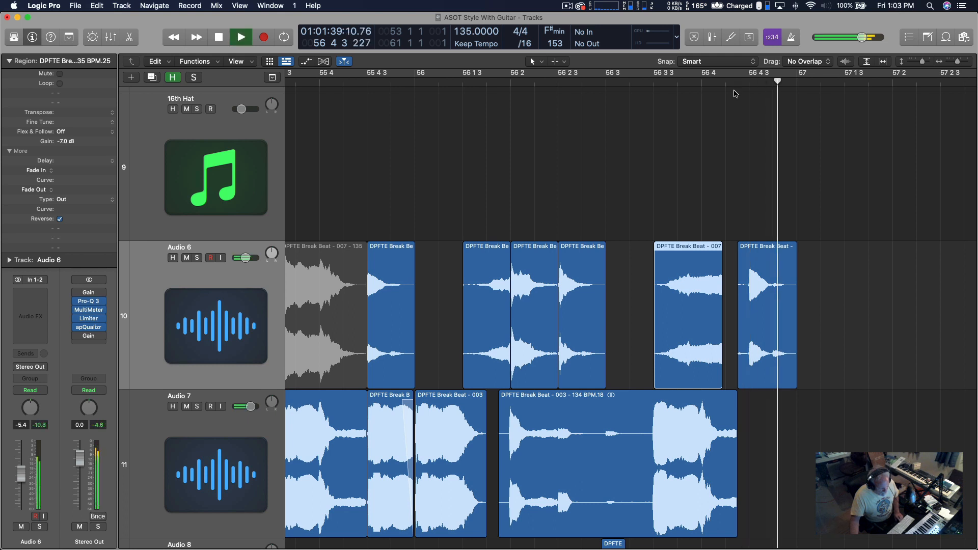
Step: Delete the last Audio 6 piece in bar 56 and put a copy of the piece from 56 2 just after the reversed region
{"action": "left_click", "coordinate": [767, 272]}
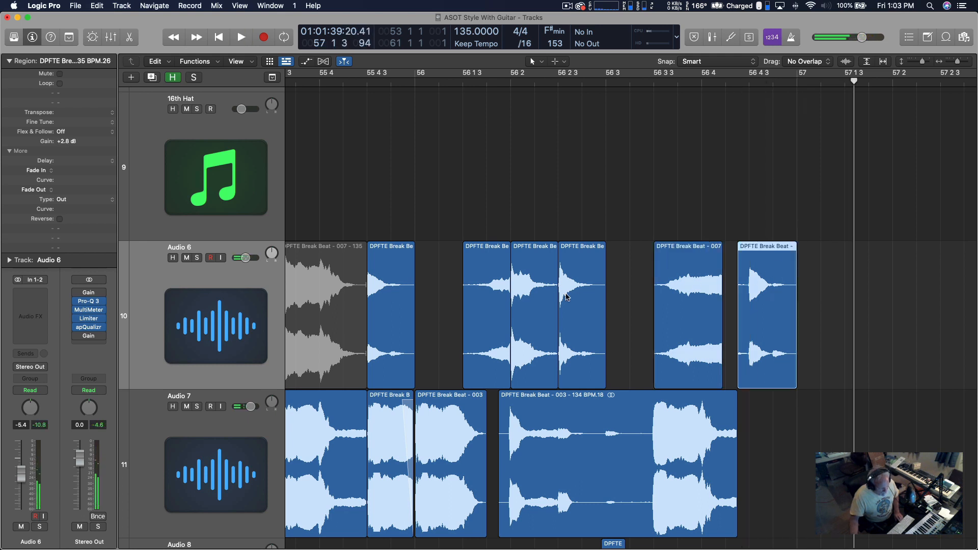
{"action": "left_click", "coordinate": [528, 283]}
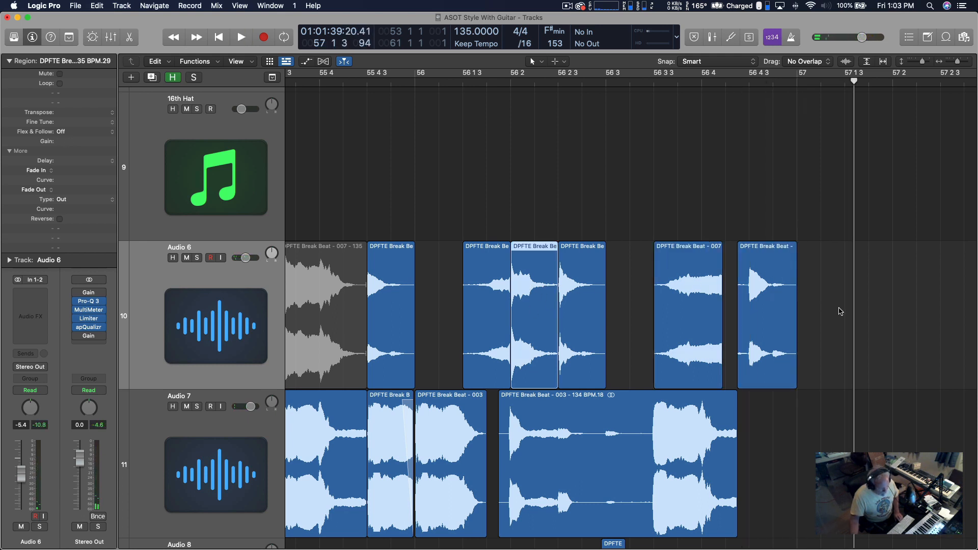
{"action": "left_click", "coordinate": [775, 317]}
{"action": "key", "text": "Delete"}
{"action": "left_click", "coordinate": [528, 296]}
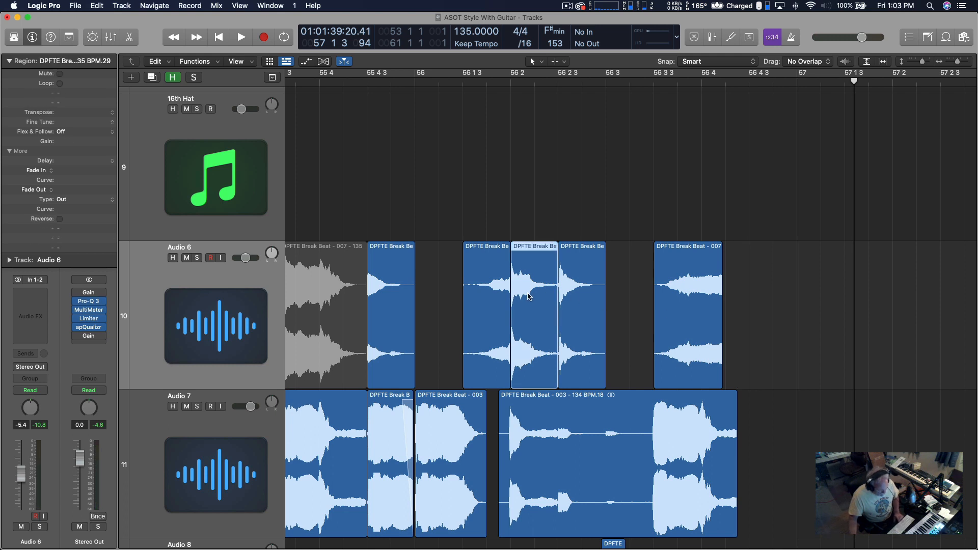
{"action": "left_click_drag", "start_coordinate": [526, 296], "coordinate": [741, 304]}
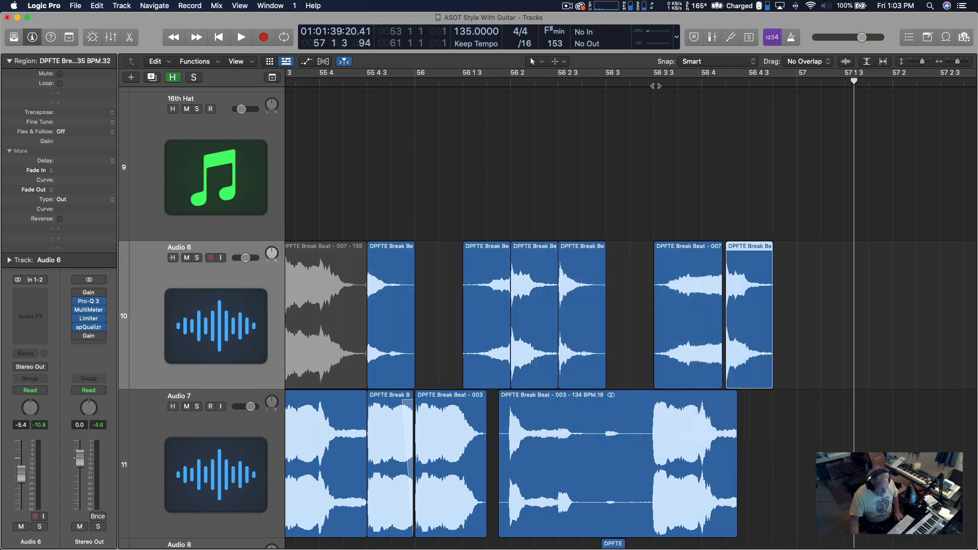
Step: Move the copied Audio 6 piece later to 56 4 3 so it ends at bar 57, and play the end of bar 56
{"action": "double_click", "coordinate": [655, 86]}
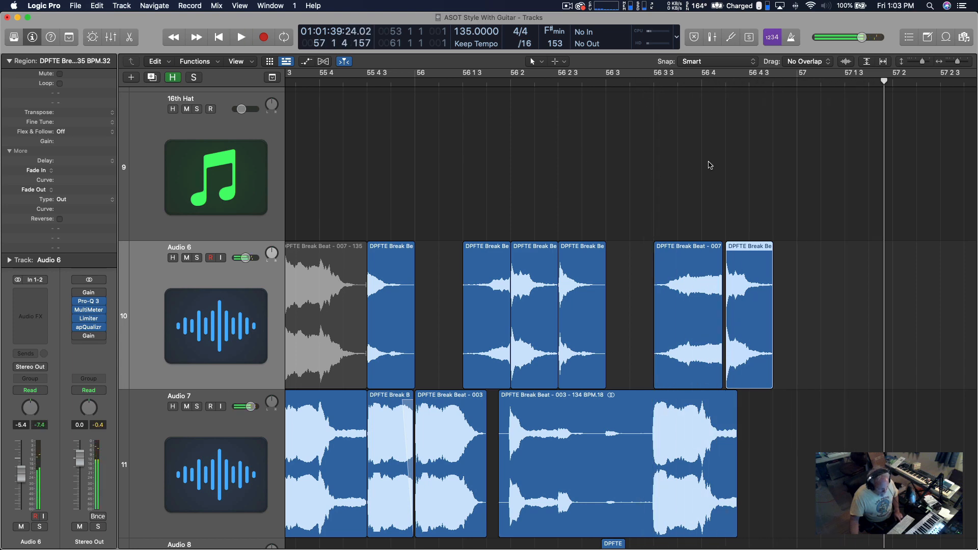
{"action": "left_click_drag", "start_coordinate": [741, 246], "coordinate": [769, 262]}
{"action": "key", "text": "space"}
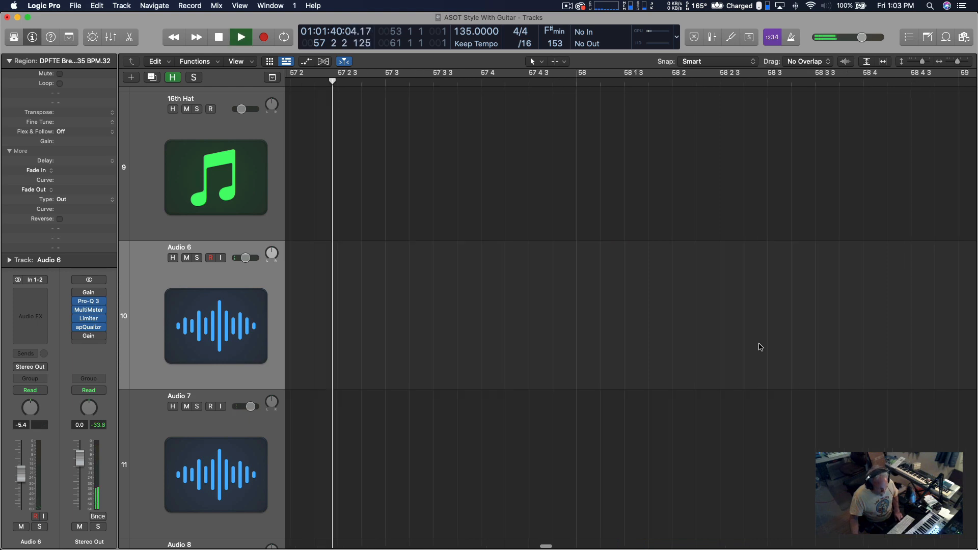
Step: Turn cycle back on and play the four-bar section from bar 53 repeatedly with the full arrangement
{"action": "left_click", "coordinate": [656, 83]}
{"action": "key", "text": "space"}
{"action": "left_click", "coordinate": [617, 231]}
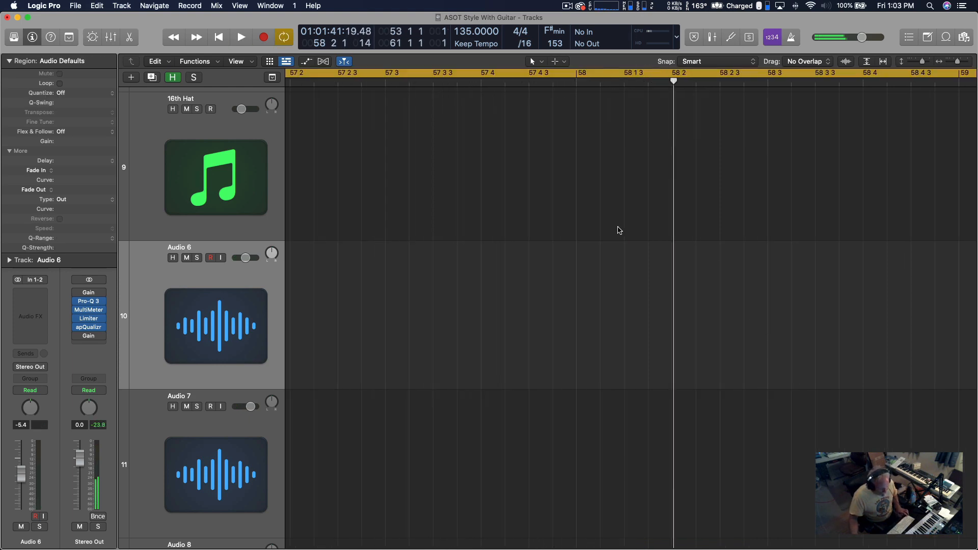
{"action": "left_click", "coordinate": [628, 235], "text": "ctrl+alt"}
{"action": "key", "text": "space"}
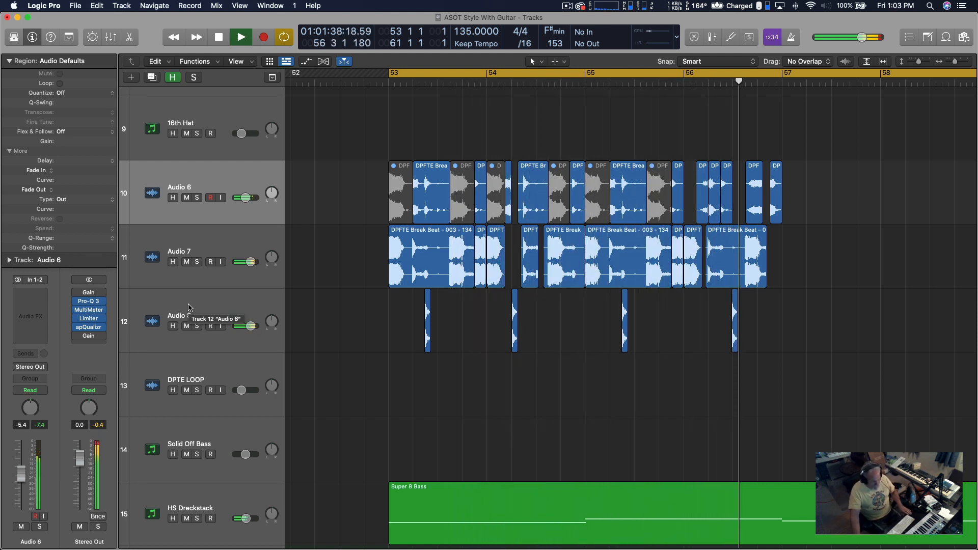
{"action": "key", "text": "space"}
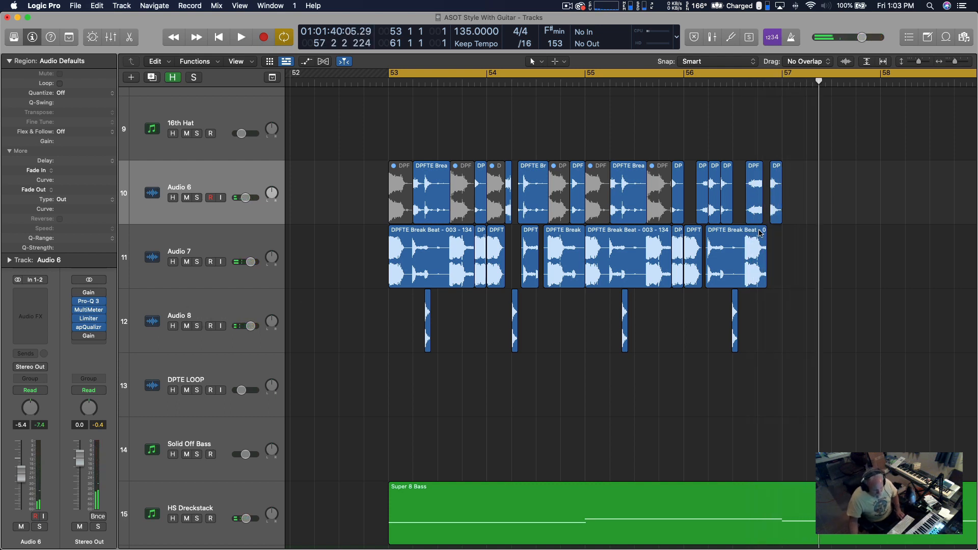
{"action": "key", "text": "space"}
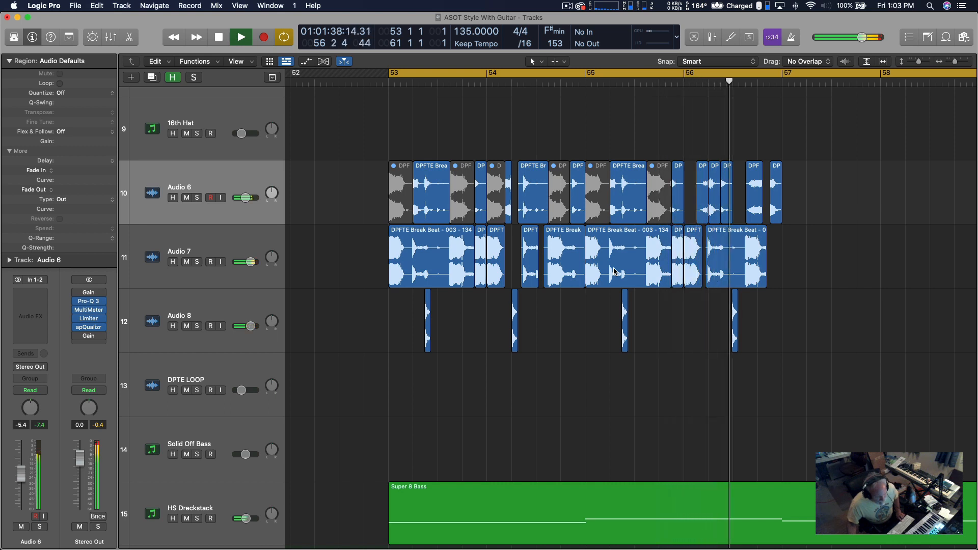
Step: Play the four-bar section from bar 53 repeatedly to check the layered break beat
{"action": "key", "text": "space"}
{"action": "key", "text": "space"}
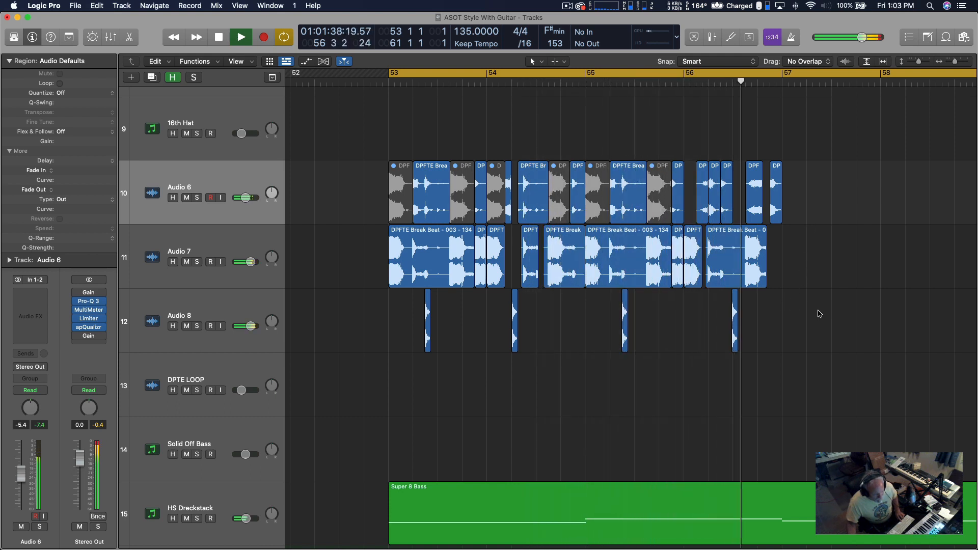
{"action": "key", "text": "space"}
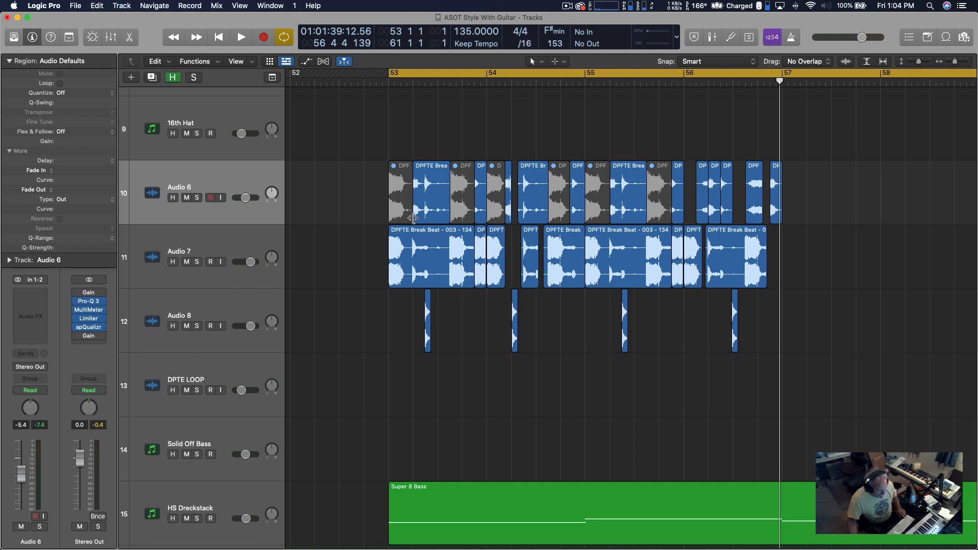
{"action": "key", "text": "space"}
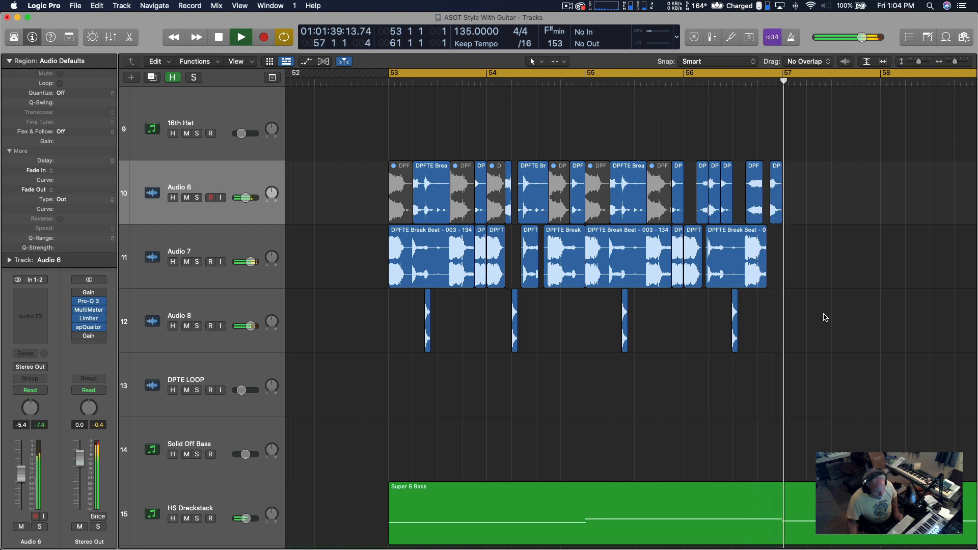
{"action": "key", "text": "space"}
{"action": "key", "text": "space"}
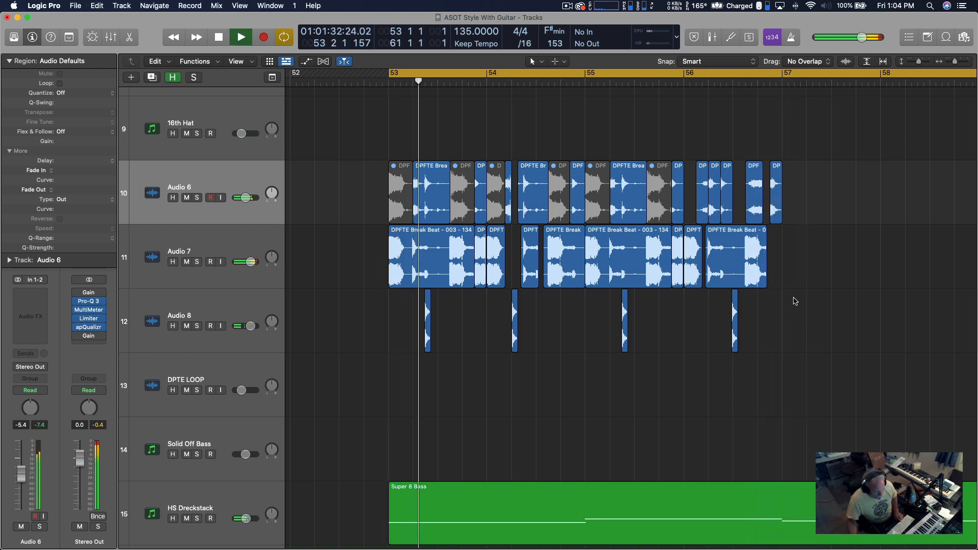
{"action": "key", "text": "space"}
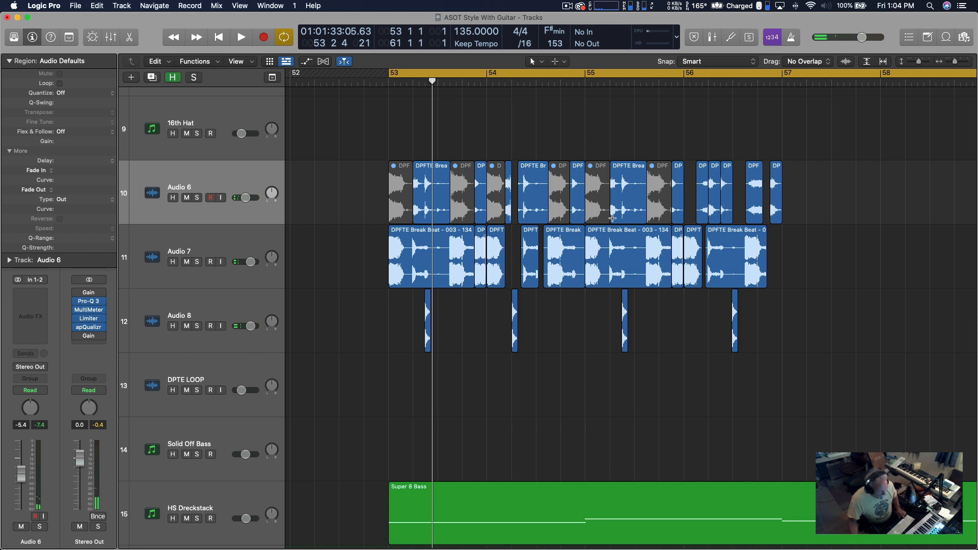
Step: Move the opening slice of the Audio 6 region at 55 2 to 56 3 2 on Audio 8 and play from bar 56
{"action": "left_click_drag", "start_coordinate": [610, 218], "coordinate": [744, 326]}
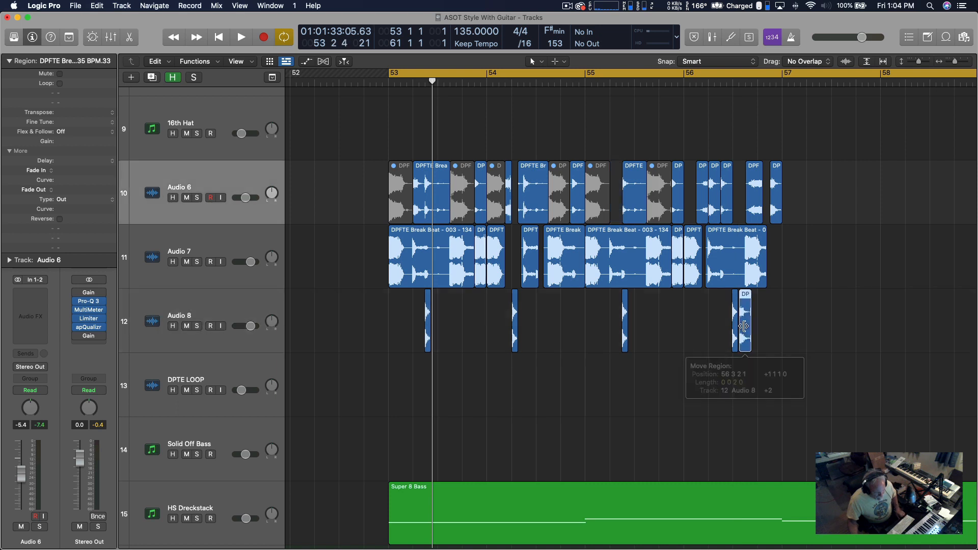
{"action": "left_click", "coordinate": [685, 85]}
{"action": "key", "text": "space"}
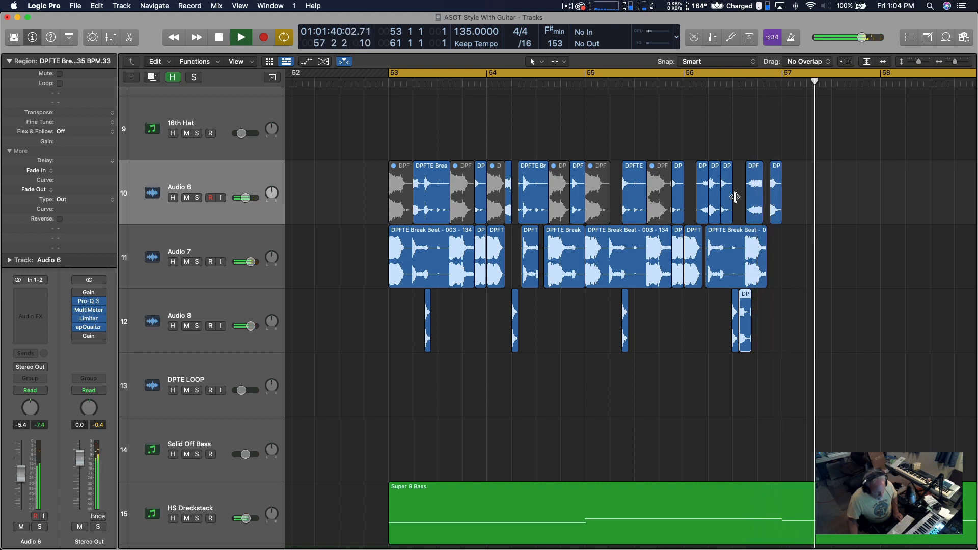
Step: Set the gain of the new Audio 8 slice in bar 56 to -3.2 dB and play the section
{"action": "key", "text": "space"}
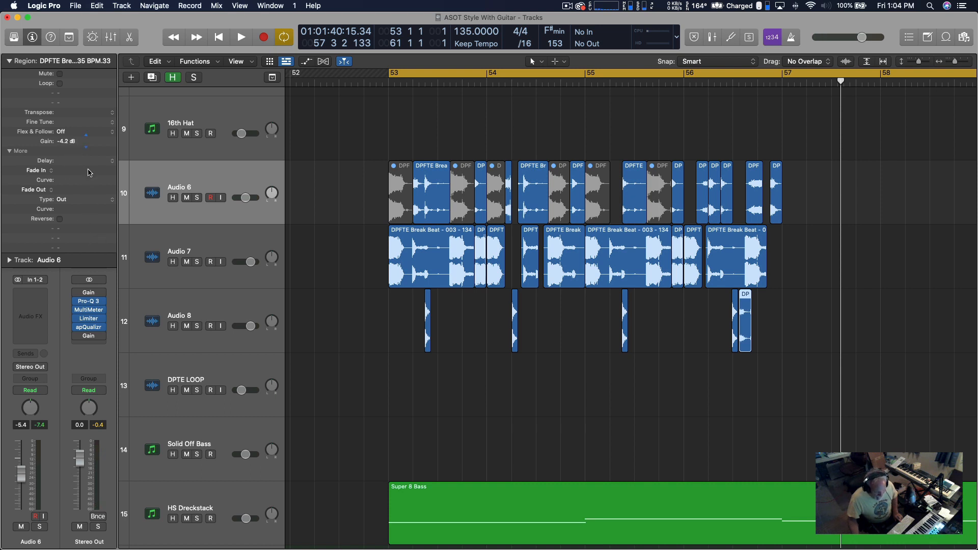
{"action": "key", "text": "space"}
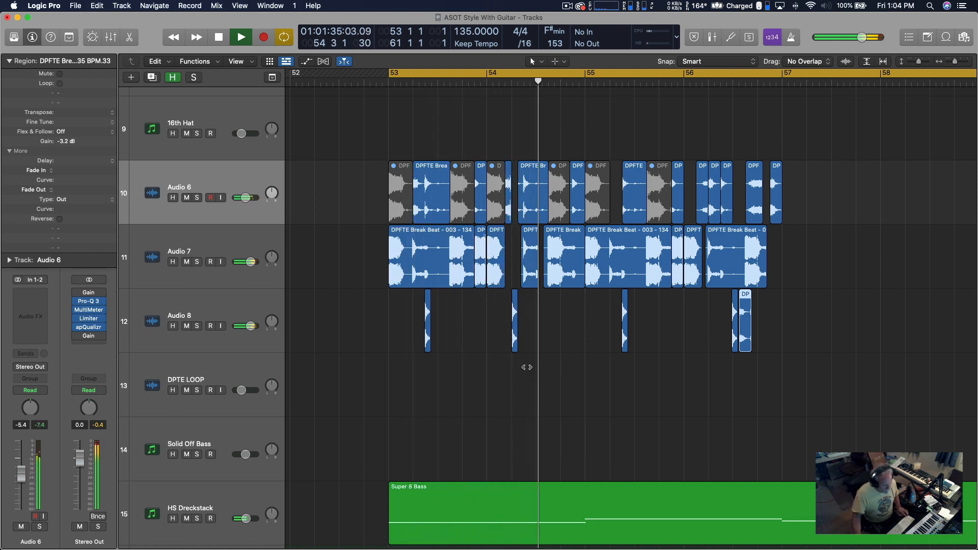
{"action": "key", "text": "space"}
{"action": "key", "text": "space"}
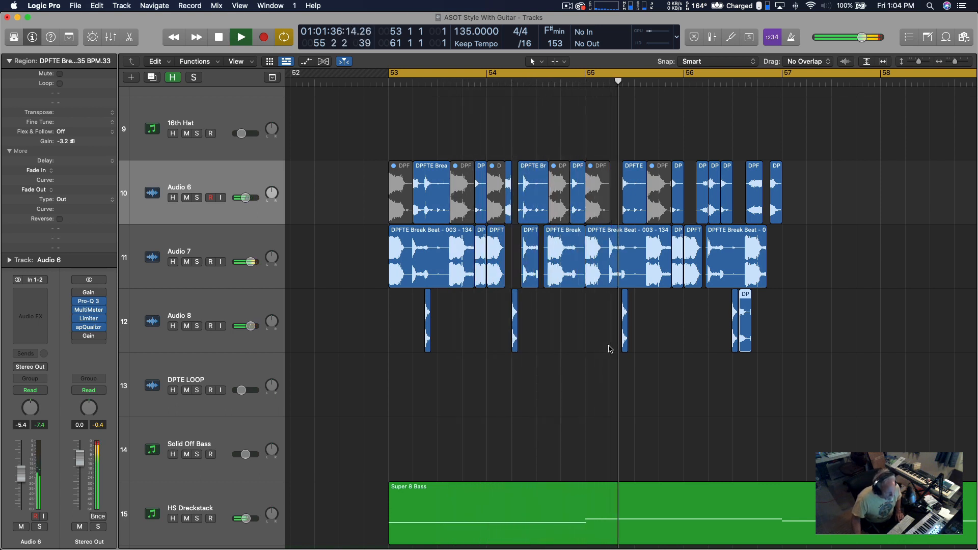
{"action": "key", "text": "space"}
Step: Trim the end of the short Audio 7 region in bar 54 slightly and play the section
{"action": "left_click_drag", "start_coordinate": [535, 284], "coordinate": [530, 291]}
{"action": "key", "text": "space"}
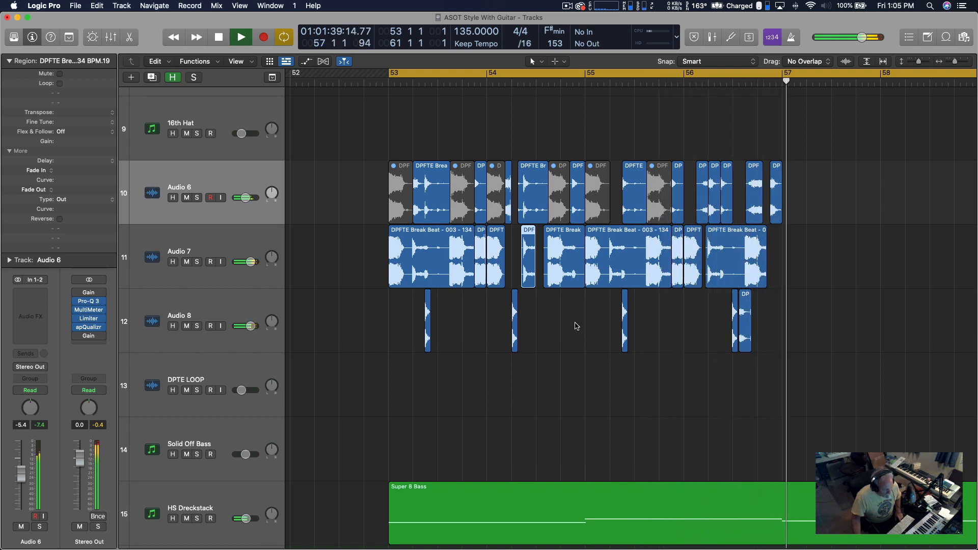
{"action": "key", "text": "space"}
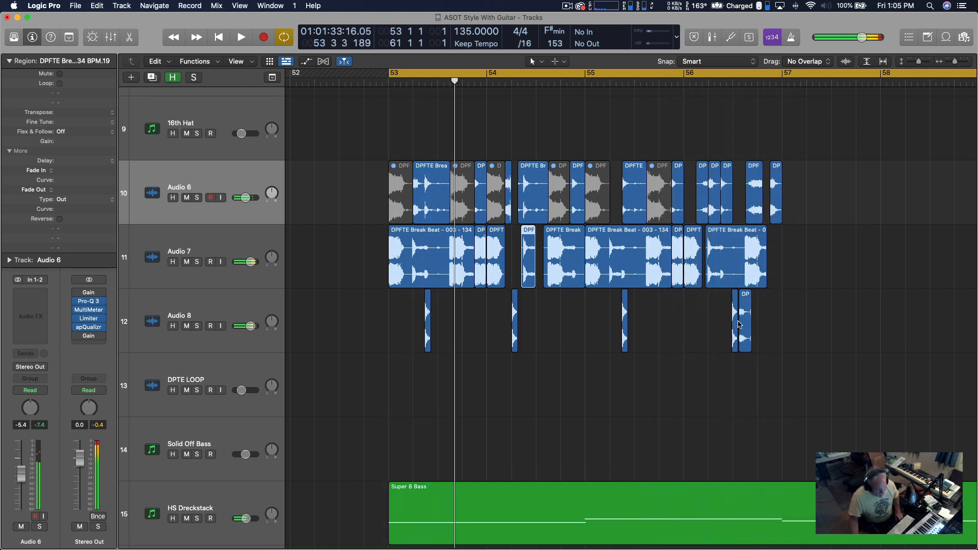
{"action": "key", "text": "space"}
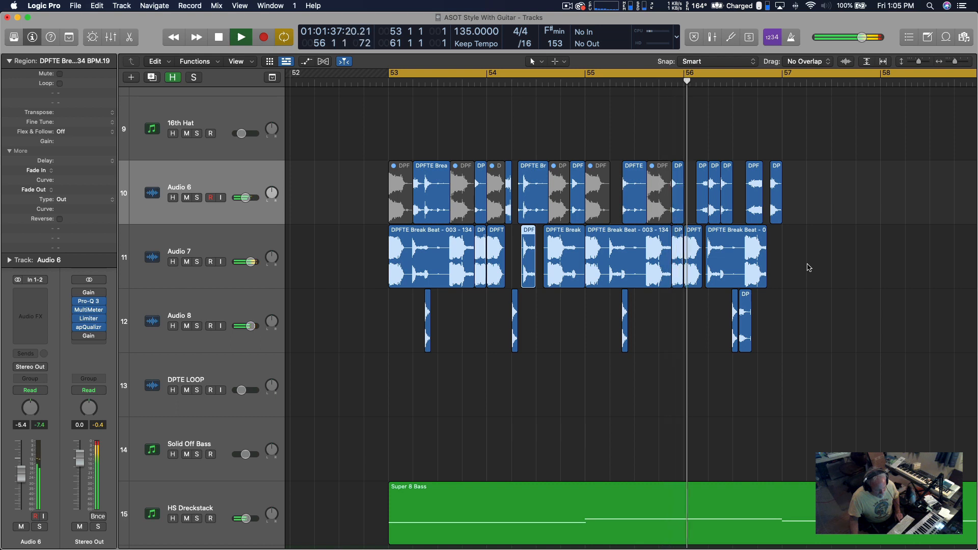
Step: Set the gain of the break beat slice on Audio 8 in bar 56 to -7.4 dB, nudge it slightly later and play
{"action": "key", "text": "space"}
{"action": "scroll", "coordinate": [748, 312], "scroll_direction": "left", "scroll_amount": 1}
{"action": "scroll", "coordinate": [748, 312], "scroll_direction": "down", "scroll_amount": 1}
{"action": "left_click", "coordinate": [751, 304]}
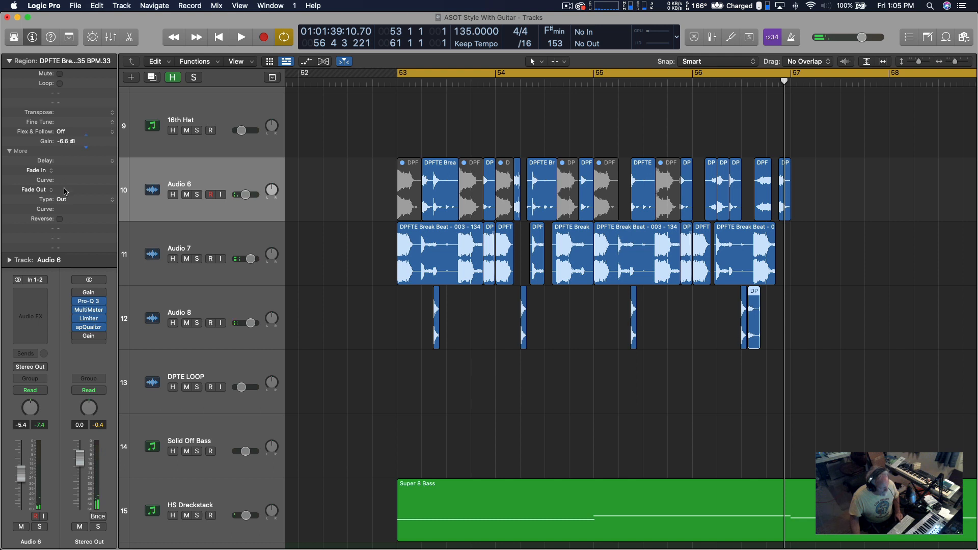
{"action": "key", "text": "space"}
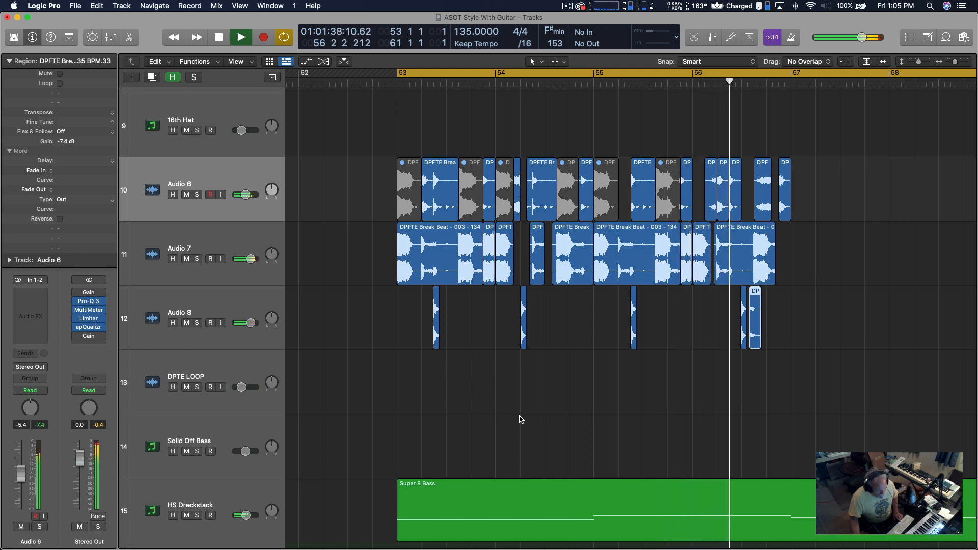
Step: Replay bars 53 and 54 several times to check the timing of the Audio 8 hit in bar 54
{"action": "key", "text": "space"}
{"action": "key", "text": "space"}
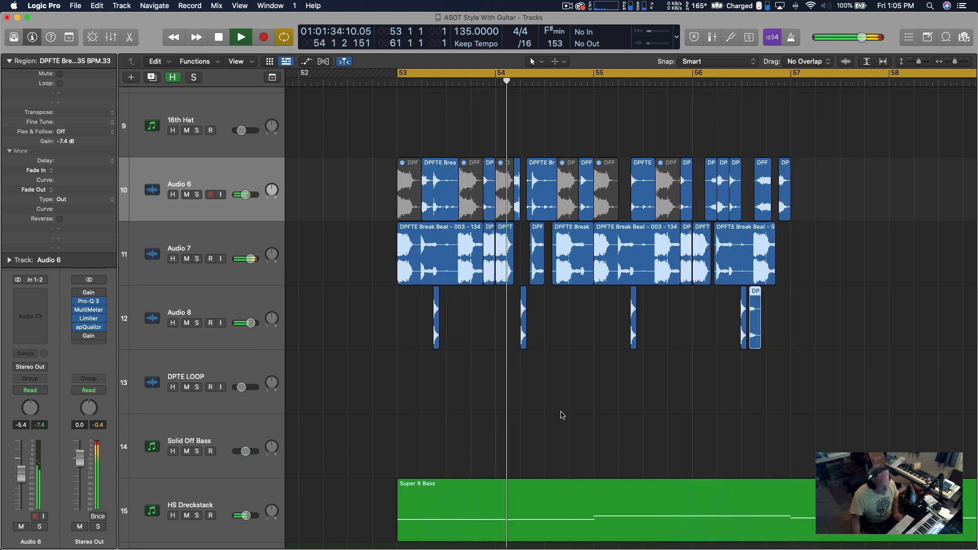
{"action": "key", "text": "space"}
{"action": "key", "text": "space"}
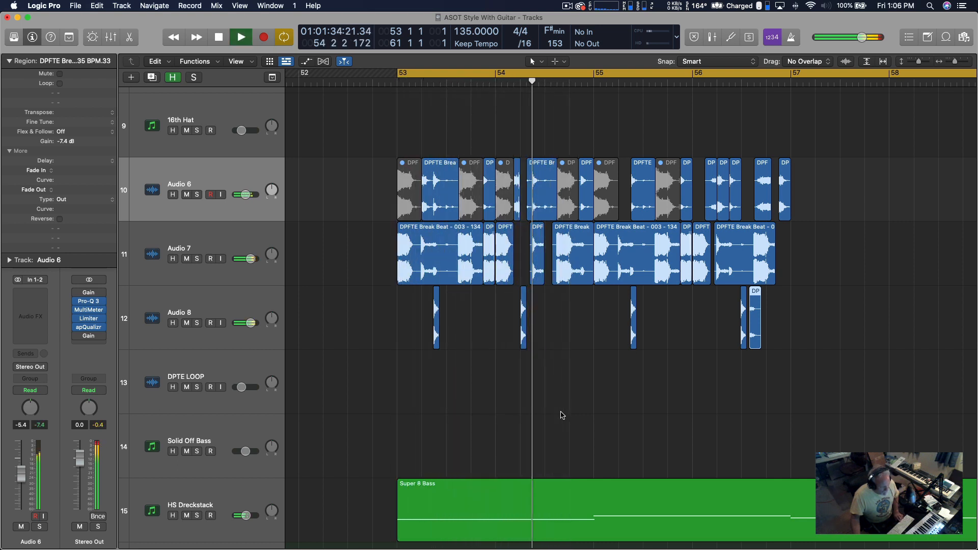
{"action": "key", "text": "space"}
{"action": "key", "text": "space"}
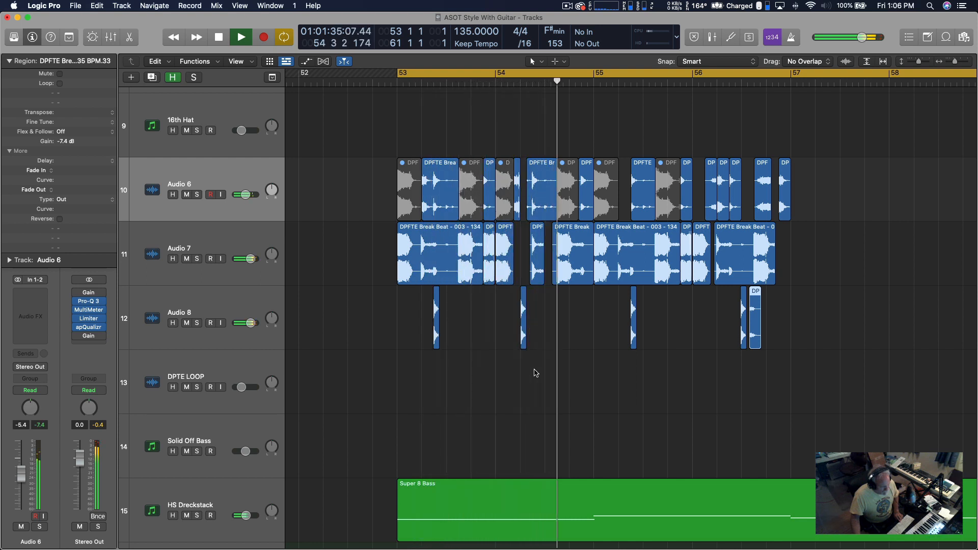
{"action": "key", "text": "space"}
{"action": "key", "text": "space"}
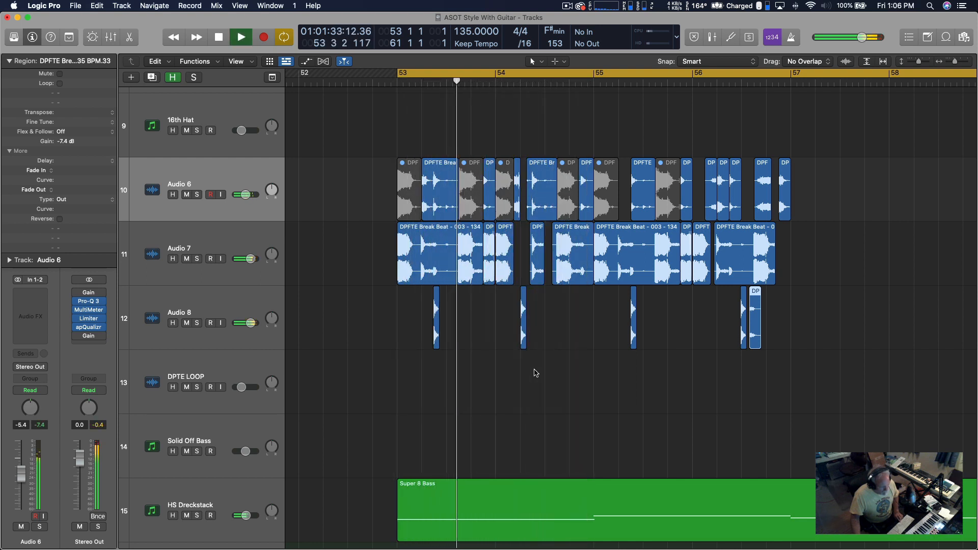
{"action": "key", "text": "space"}
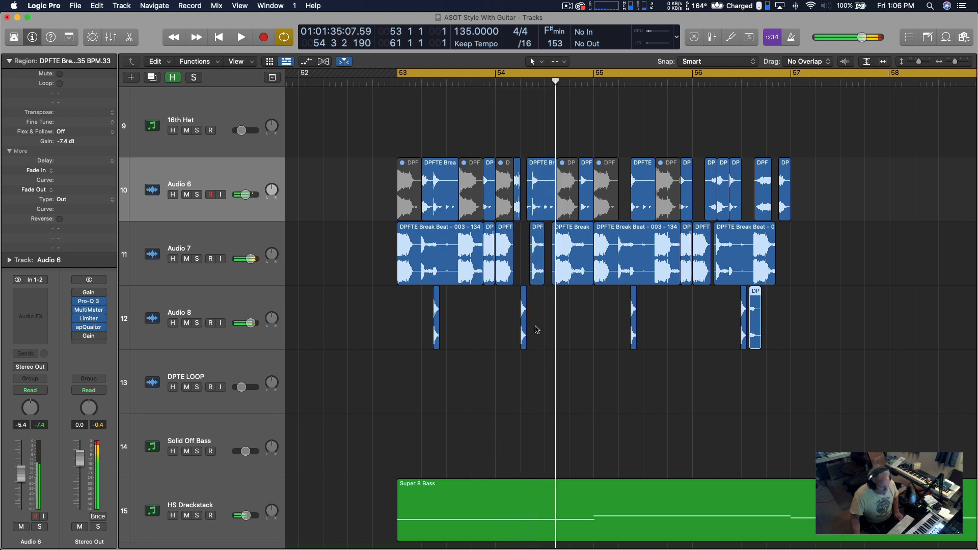
Step: Nudge the Audio 8 percussion hit at 54 2 slightly later, off the grid, and play the section
{"action": "scroll", "coordinate": [550, 379], "scroll_direction": "left", "scroll_amount": 1}
{"action": "left_click_drag", "start_coordinate": [502, 304], "coordinate": [531, 313]}
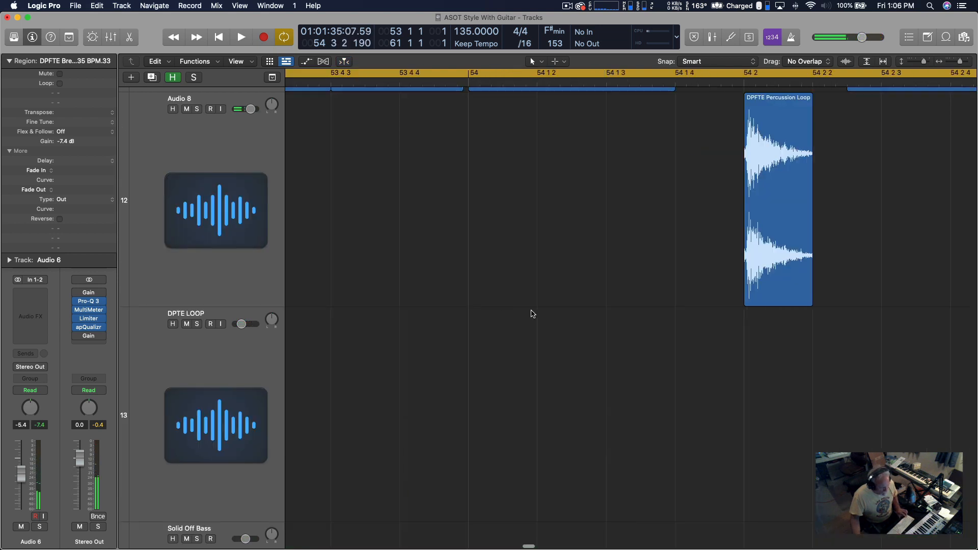
{"action": "left_click", "coordinate": [763, 184]}
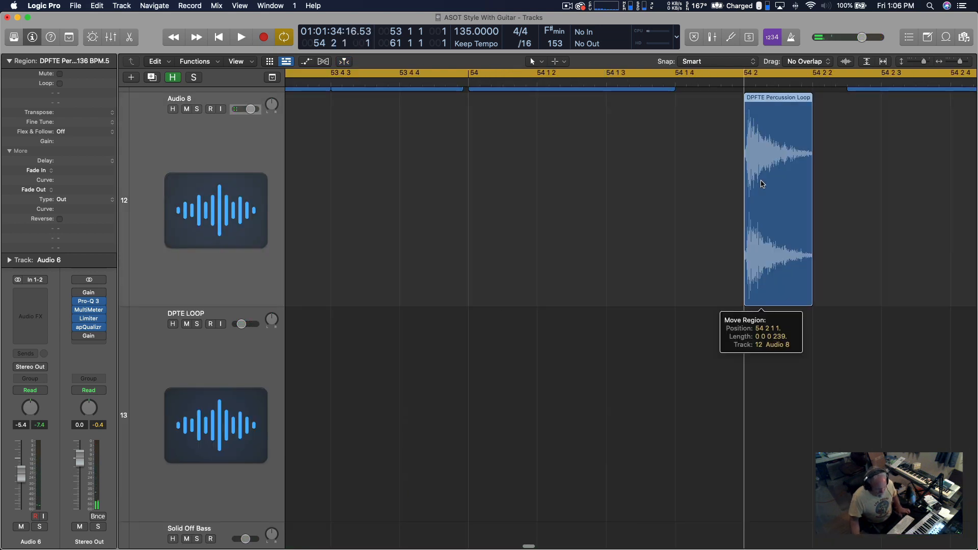
{"action": "left_click_drag", "start_coordinate": [763, 184], "coordinate": [778, 183]}
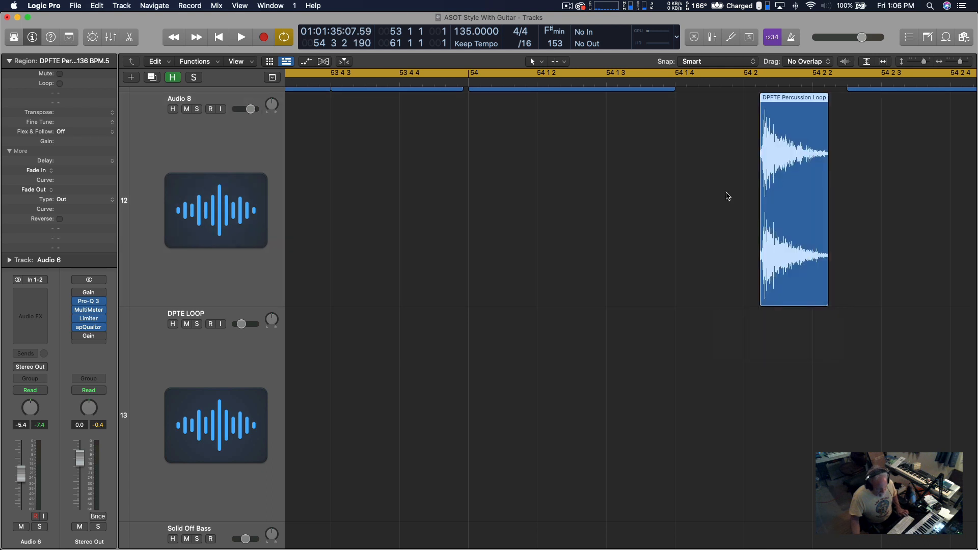
{"action": "left_click", "coordinate": [691, 202], "text": "ctrl+alt"}
{"action": "key", "text": "space"}
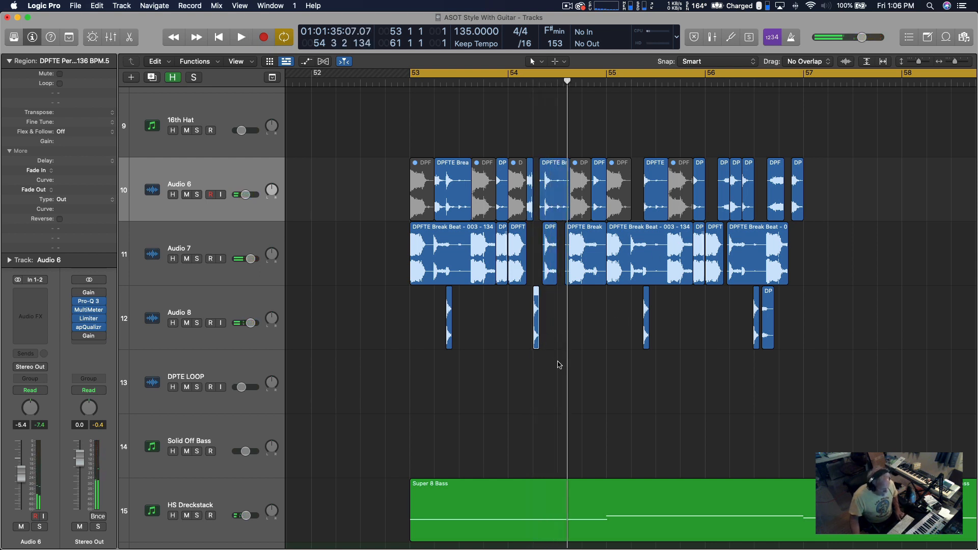
{"action": "key", "text": "space"}
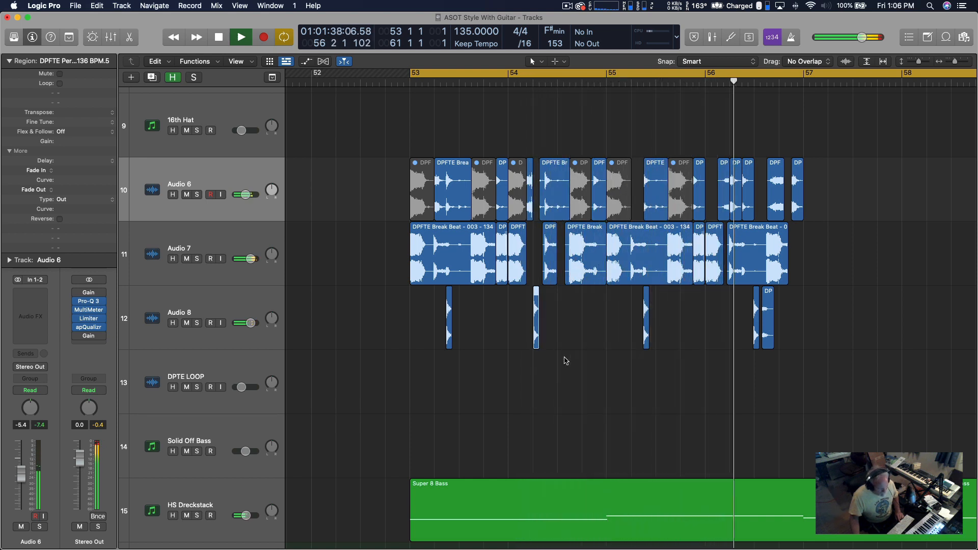
{"action": "key", "text": "space"}
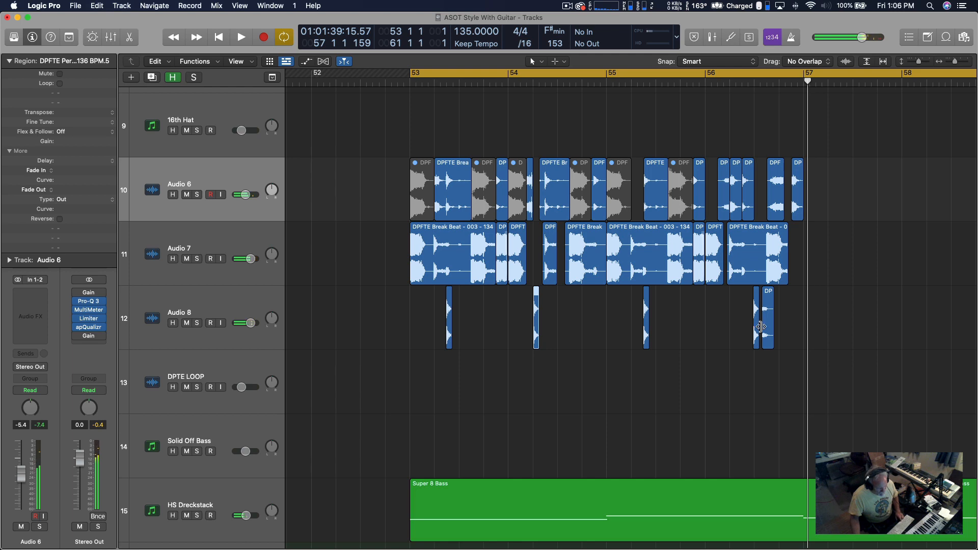
Step: Nudge the break beat slice on Audio 8 in bar 56 slightly earlier and play the section
{"action": "left_click_drag", "start_coordinate": [785, 365], "coordinate": [686, 269]}
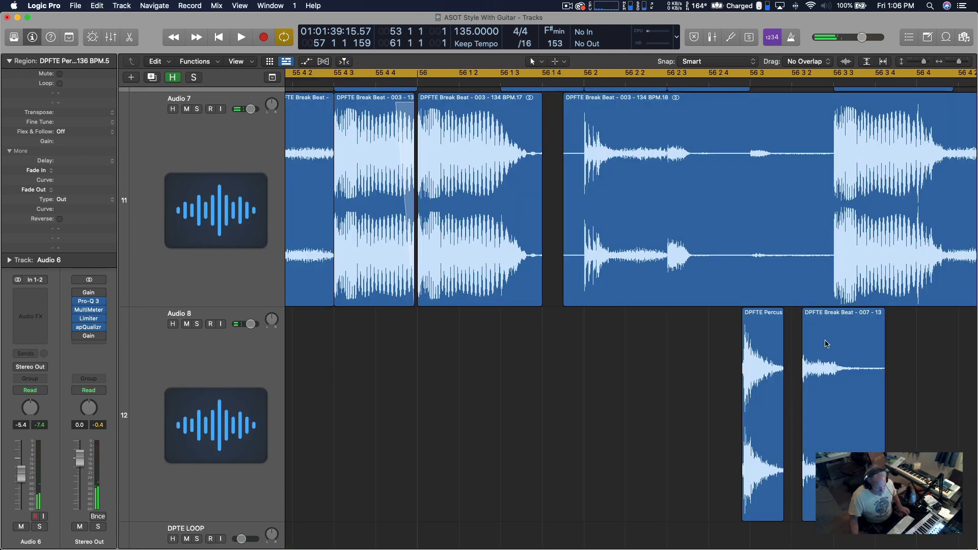
{"action": "left_click_drag", "start_coordinate": [836, 343], "coordinate": [833, 343]}
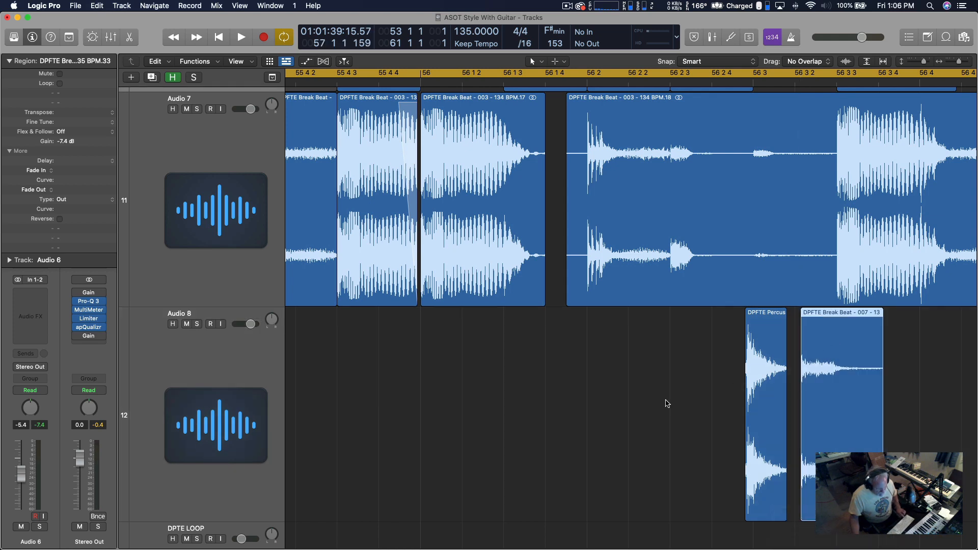
{"action": "key", "text": "space"}
{"action": "key", "text": "z"}
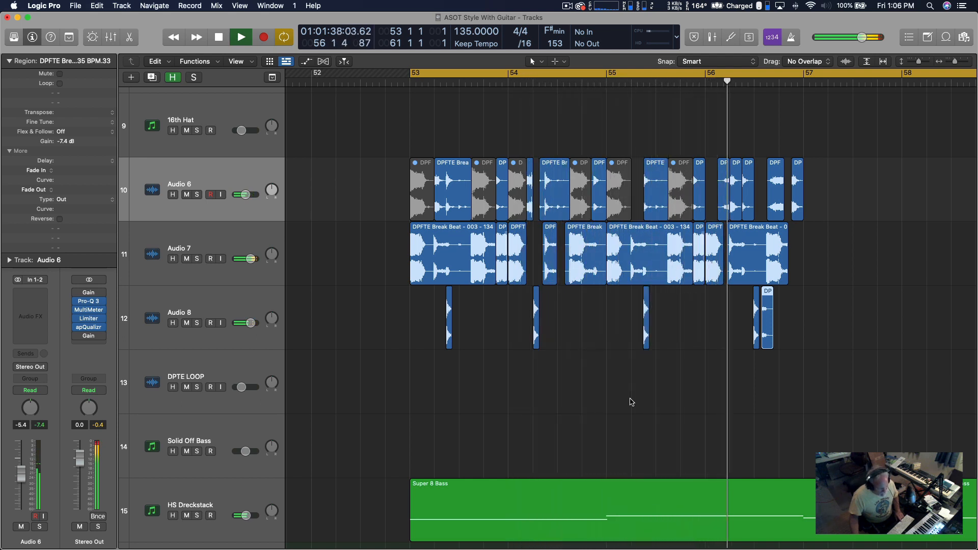
{"action": "key", "text": "space"}
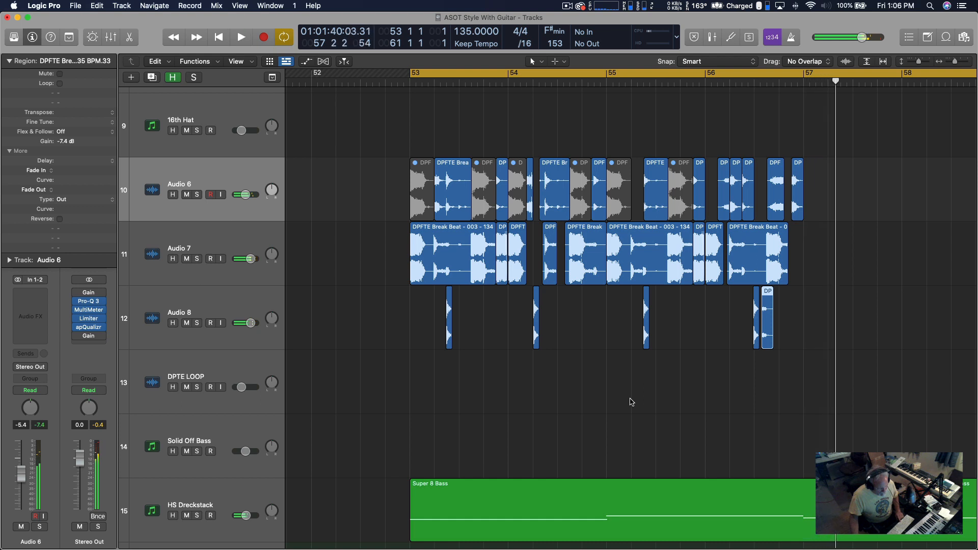
{"action": "key", "text": "space"}
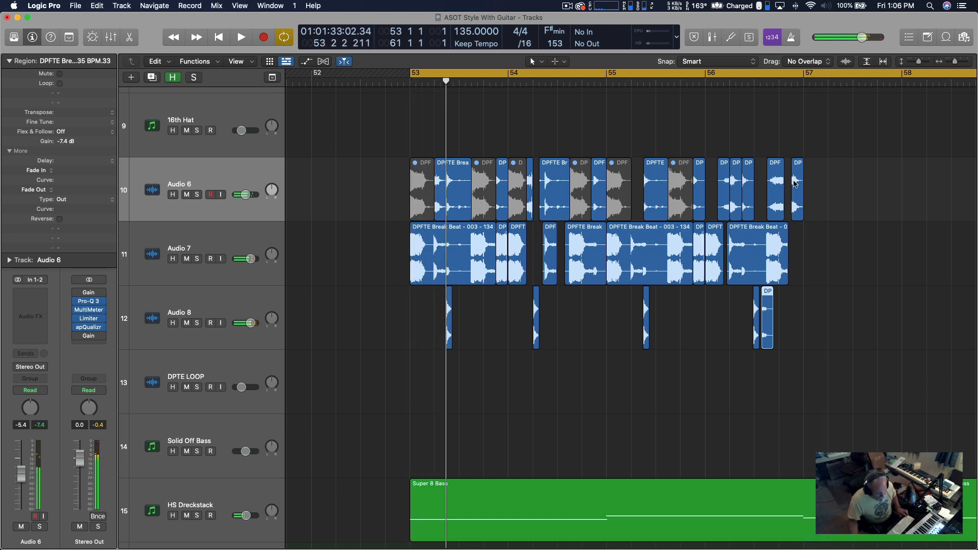
Step: Replay the section and lower the gain of the Audio 8 break beat slice in bar 56 to -10.8 dB
{"action": "scroll", "coordinate": [789, 187], "scroll_direction": "right", "scroll_amount": 1}
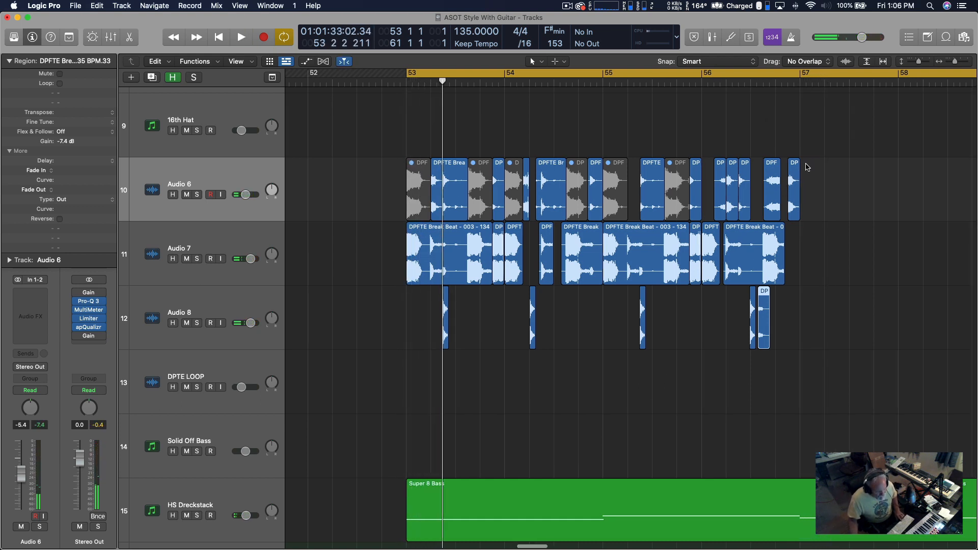
{"action": "key", "text": "space"}
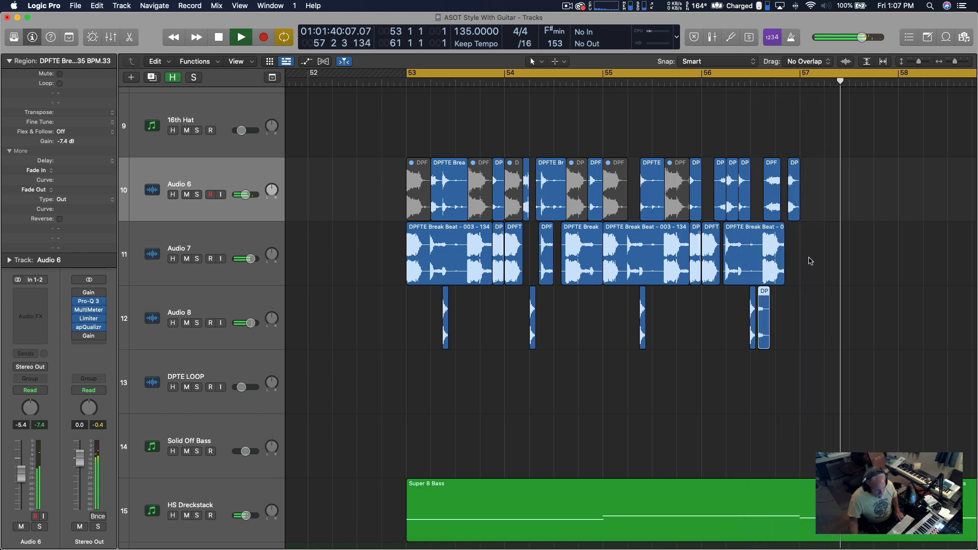
{"action": "key", "text": "space"}
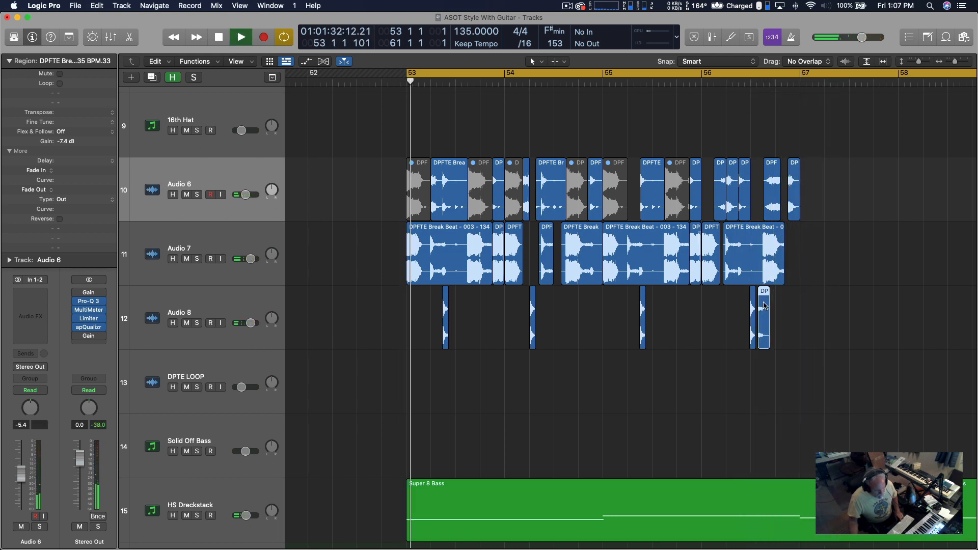
{"action": "left_click_drag", "start_coordinate": [71, 142], "coordinate": [76, 185]}
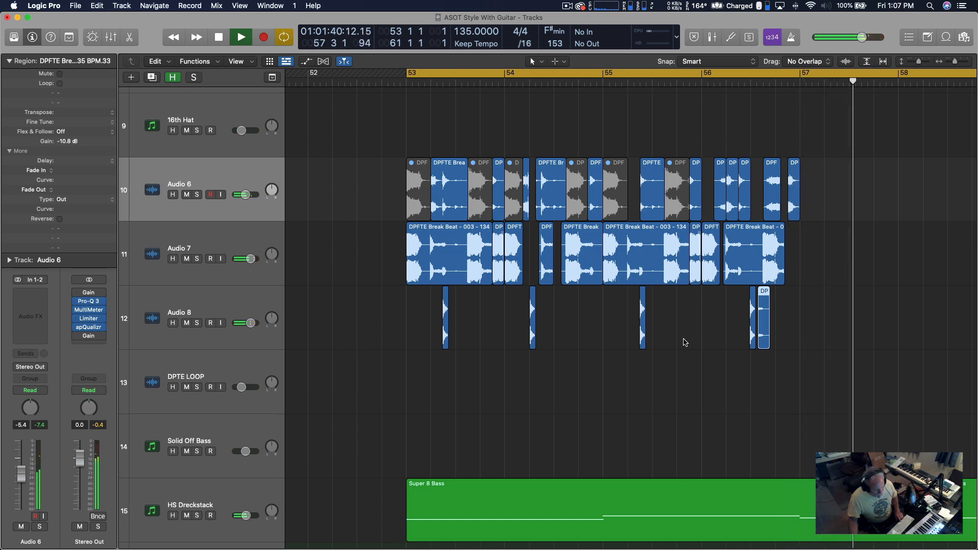
Step: Turn off cycle mode and play the arrangement from about bar 41 towards the break beat section
{"action": "key", "text": "z"}
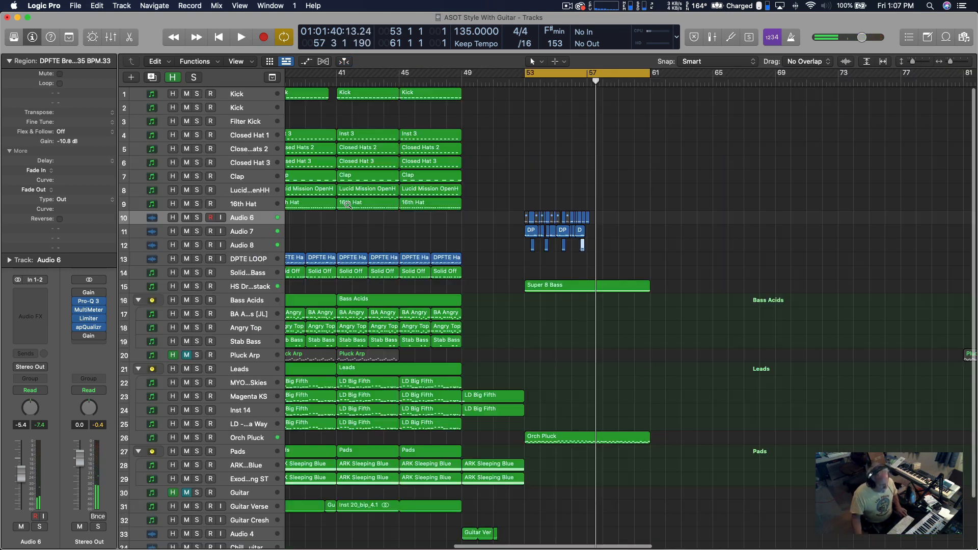
{"action": "left_click", "coordinate": [399, 80]}
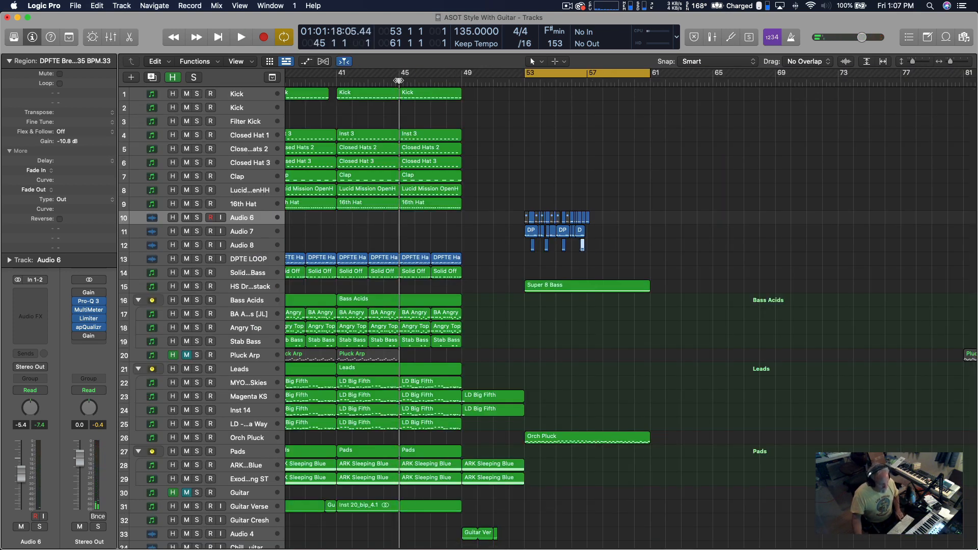
{"action": "key", "text": "space"}
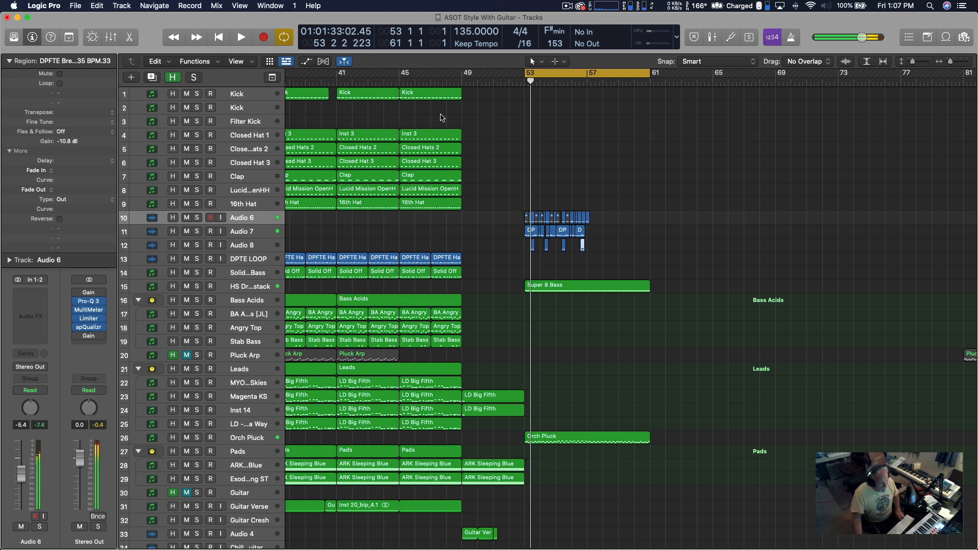
{"action": "key", "text": "c"}
{"action": "left_click", "coordinate": [331, 80]}
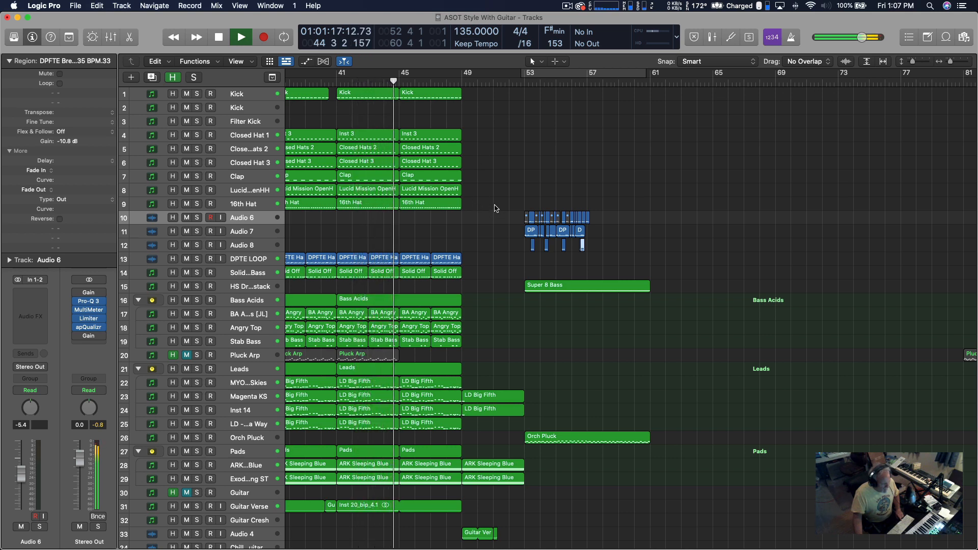
Step: Solo the first Kick track briefly, unsolo it, and keep listening into the break beat at bar 53
{"action": "left_click", "coordinate": [197, 93]}
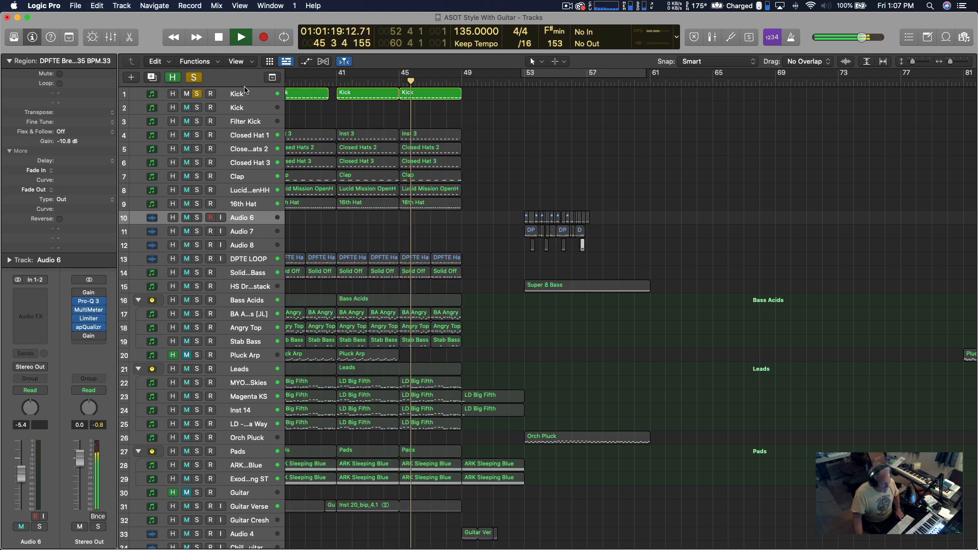
{"action": "left_click", "coordinate": [197, 94]}
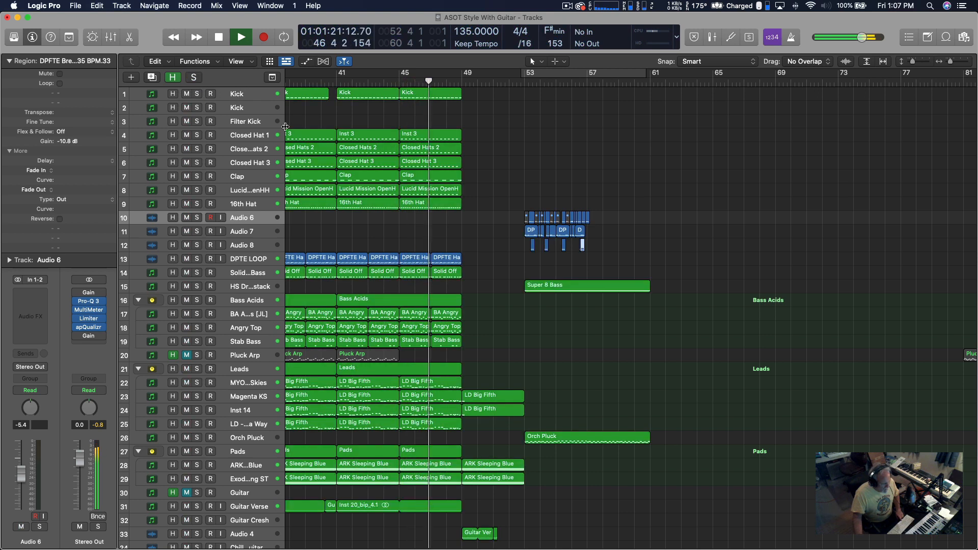
{"action": "left_click", "coordinate": [257, 233]}
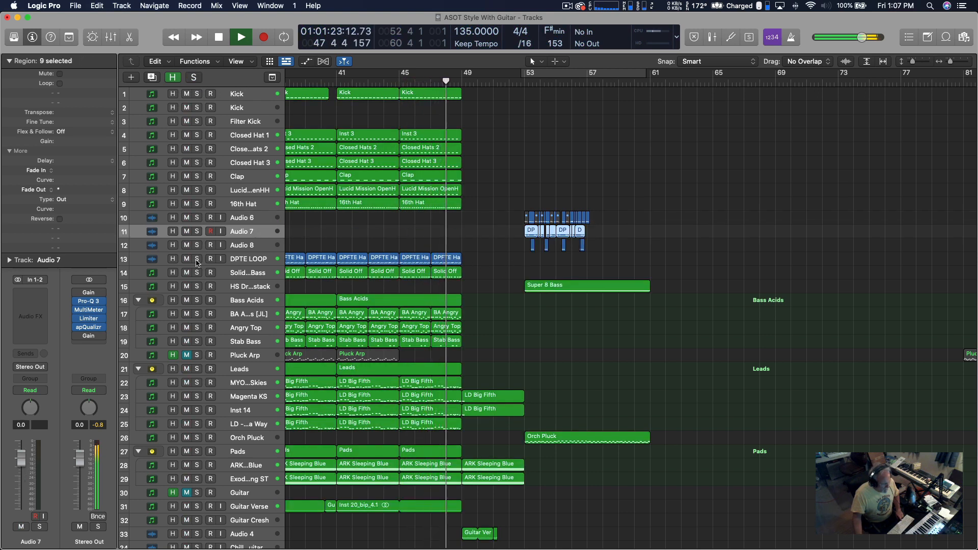
{"action": "scroll", "coordinate": [22, 453], "scroll_direction": "down", "scroll_amount": 1}
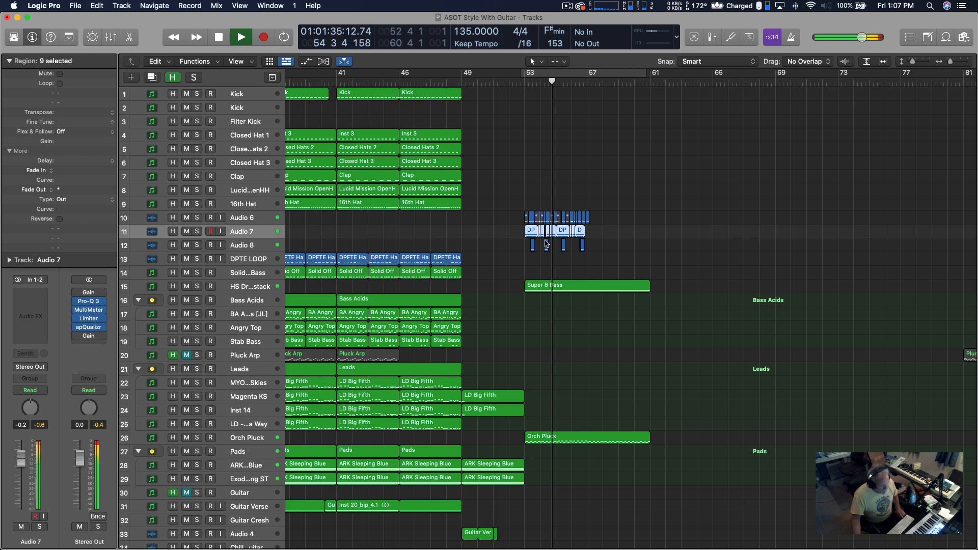
Step: Select the Audio 6, Audio 7 and Audio 8 tracks together and show the mixer
{"action": "left_click", "coordinate": [262, 220]}
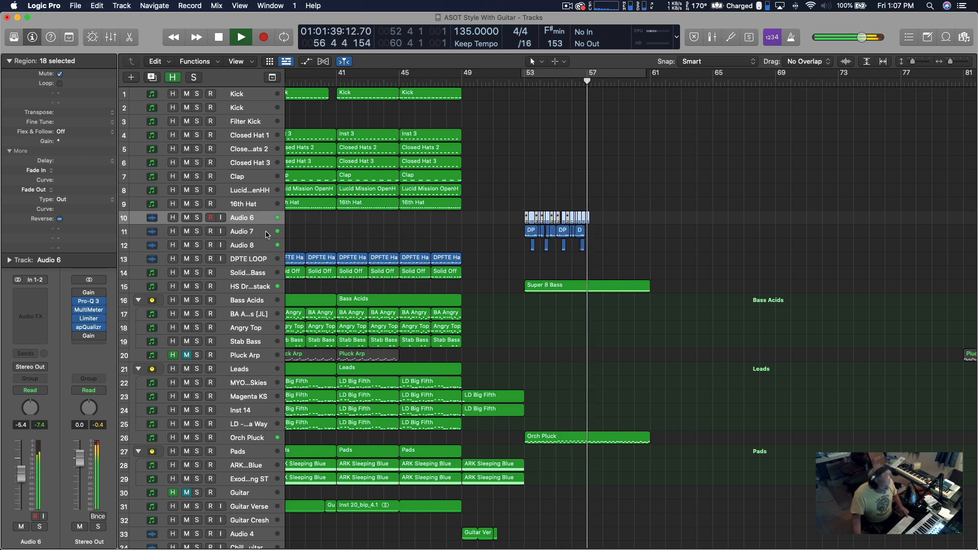
{"action": "left_click", "coordinate": [264, 233], "text": "shift"}
{"action": "left_click", "coordinate": [262, 246], "text": "shift"}
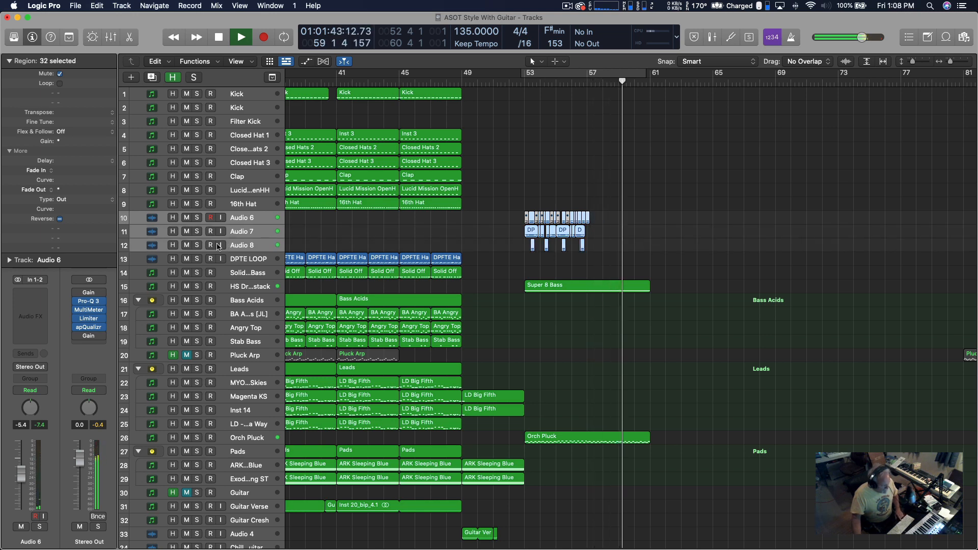
{"action": "left_click", "coordinate": [109, 41]}
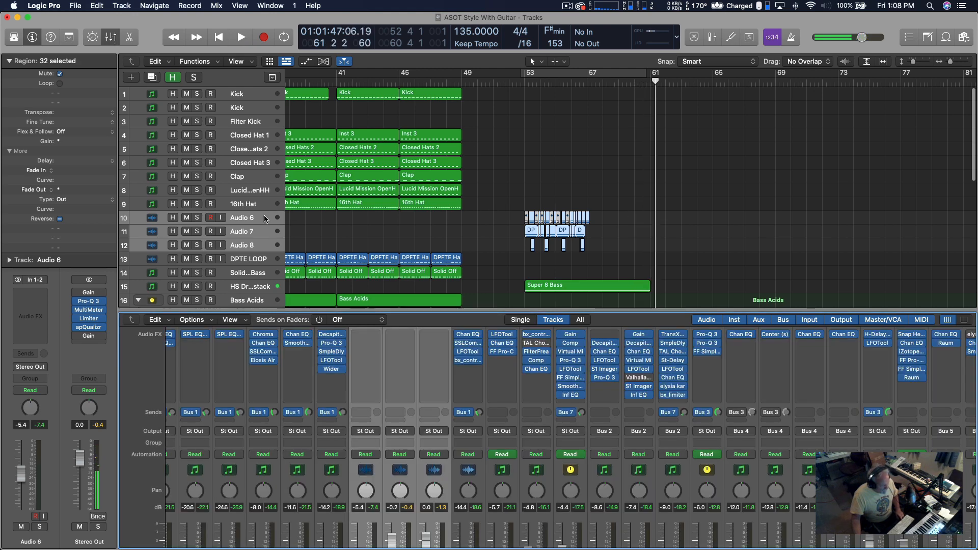
{"action": "scroll", "coordinate": [263, 215], "scroll_direction": "right", "scroll_amount": 1}
Step: Create a new audio track above Audio 6 and add an empty four-bar region on it at bar 53
{"action": "left_click", "coordinate": [131, 78]}
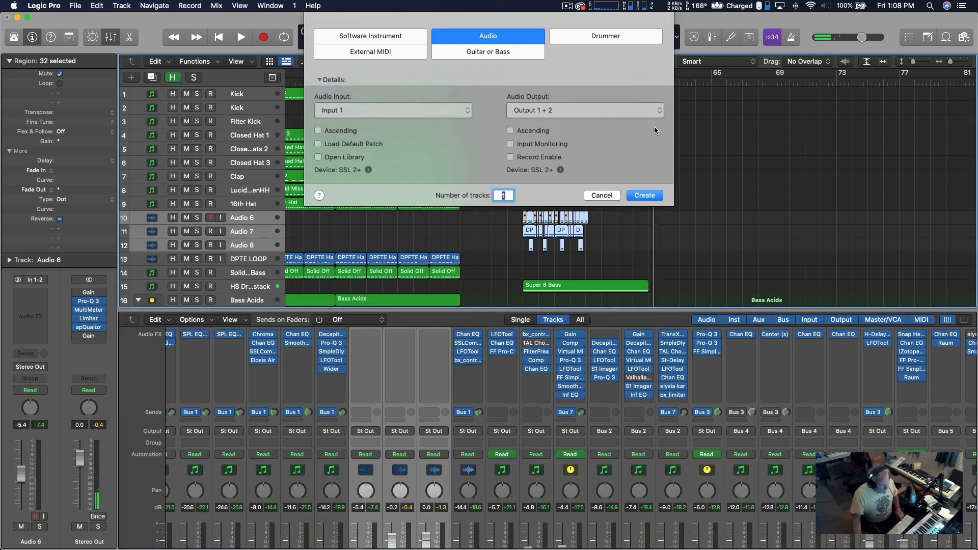
{"action": "left_click", "coordinate": [644, 196]}
{"action": "left_click_drag", "start_coordinate": [544, 219], "coordinate": [585, 219]}
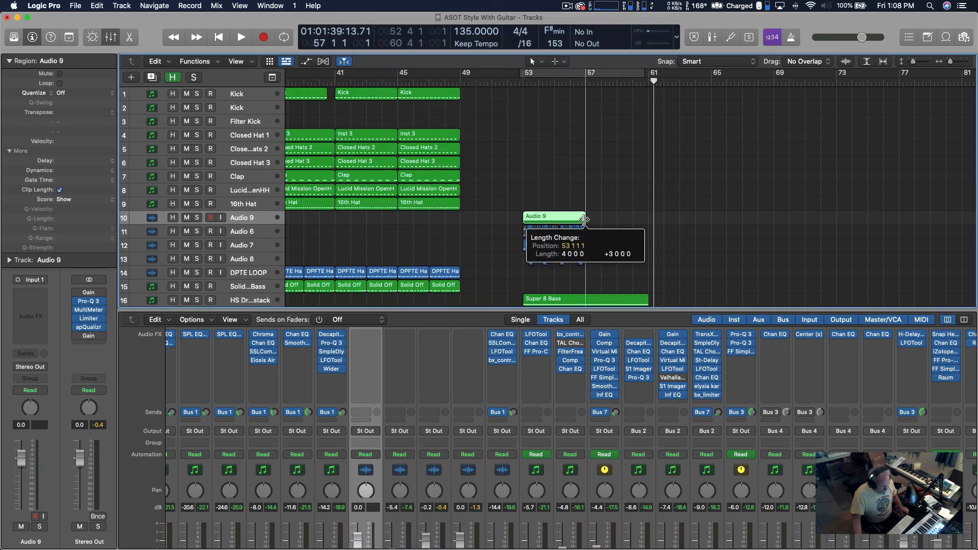
{"action": "left_click_drag", "start_coordinate": [626, 264], "coordinate": [469, 128]}
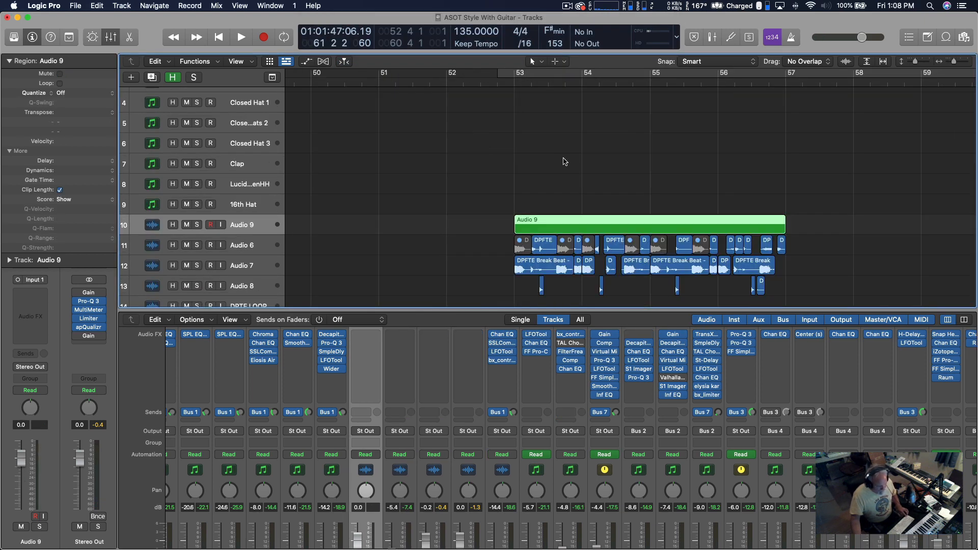
Step: Move the Audio 9 region together with all break beat regions on Audio 6, 7 and 8 to bar 57
{"action": "left_click_drag", "start_coordinate": [531, 224], "coordinate": [804, 224]}
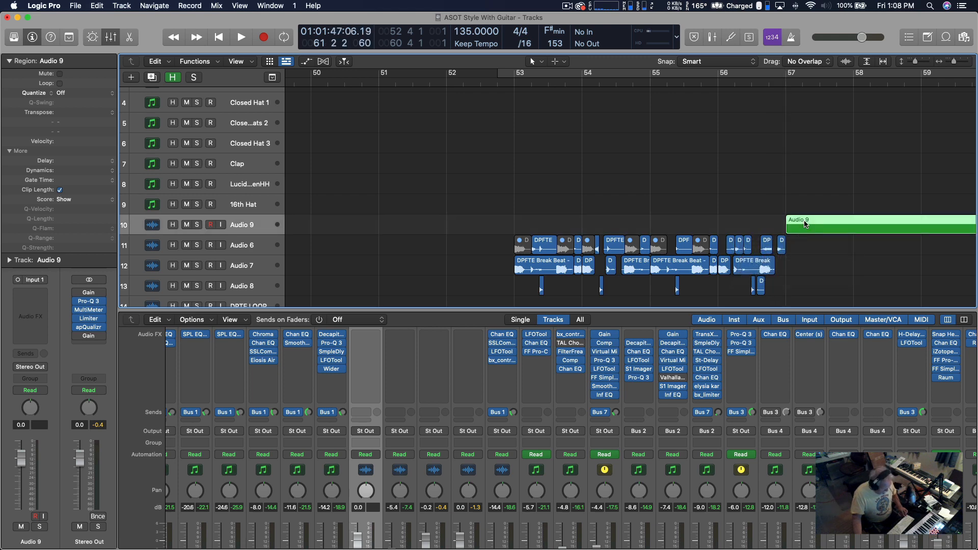
{"action": "key", "text": "super+z"}
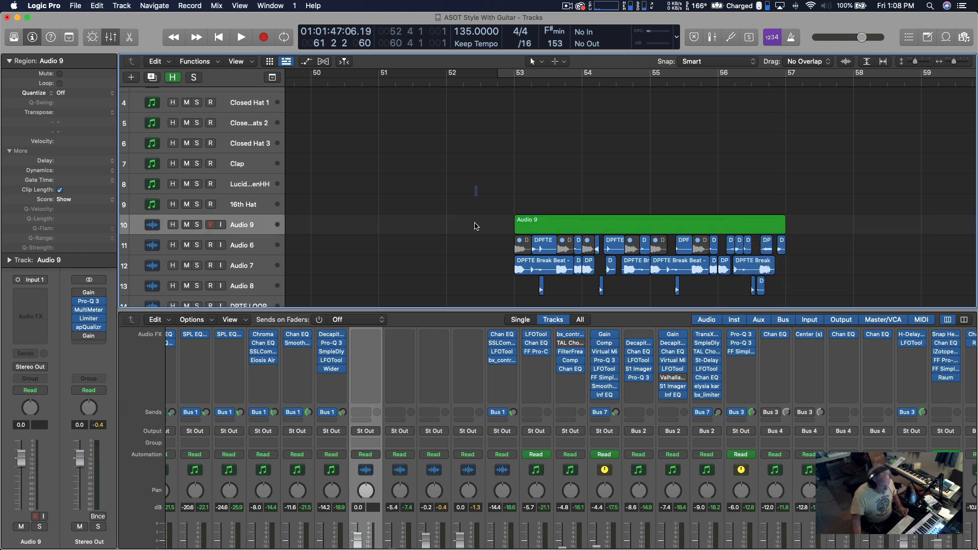
{"action": "left_click_drag", "start_coordinate": [476, 184], "coordinate": [881, 310]}
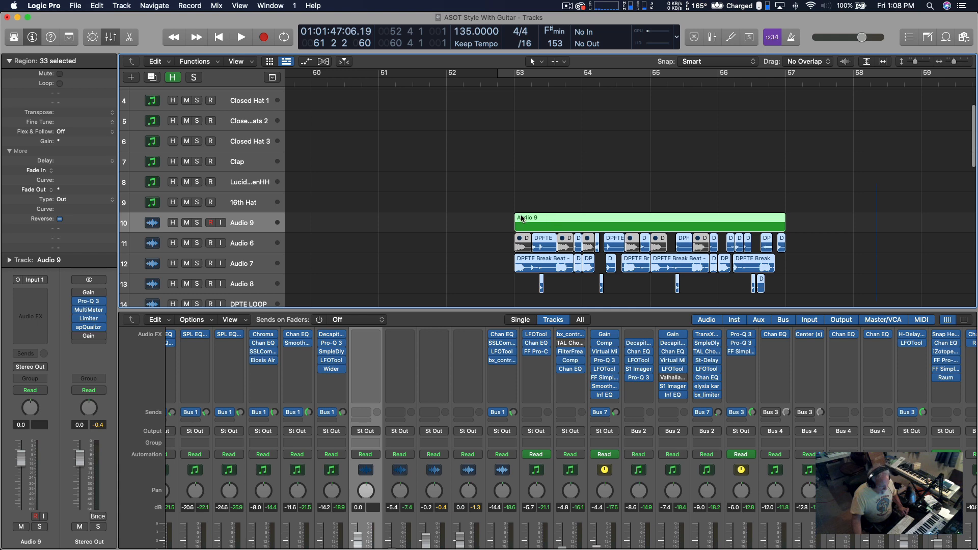
{"action": "left_click_drag", "start_coordinate": [522, 219], "coordinate": [697, 228]}
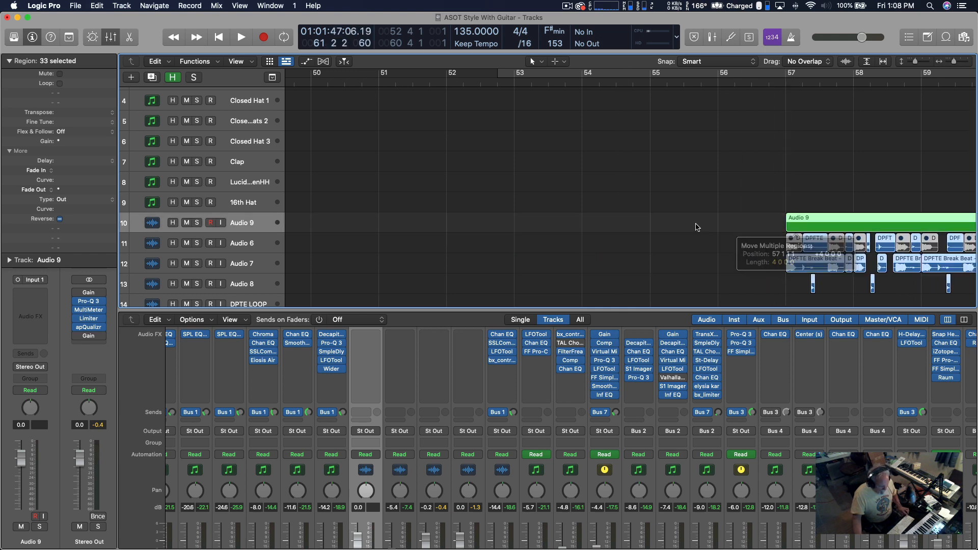
{"action": "left_click", "coordinate": [576, 217], "text": "ctrl+alt"}
Step: Lower the Audio 6, 7 and 8 volume faders together to -11.8, -11.0 and -10.8 dB
{"action": "scroll", "coordinate": [560, 239], "scroll_direction": "down", "scroll_amount": 10}
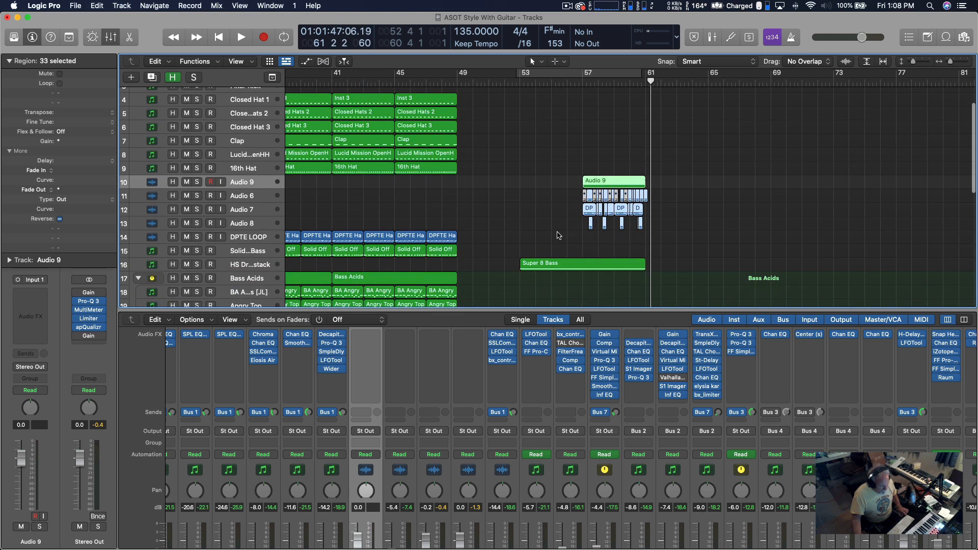
{"action": "scroll", "coordinate": [555, 232], "scroll_direction": "down", "scroll_amount": 5}
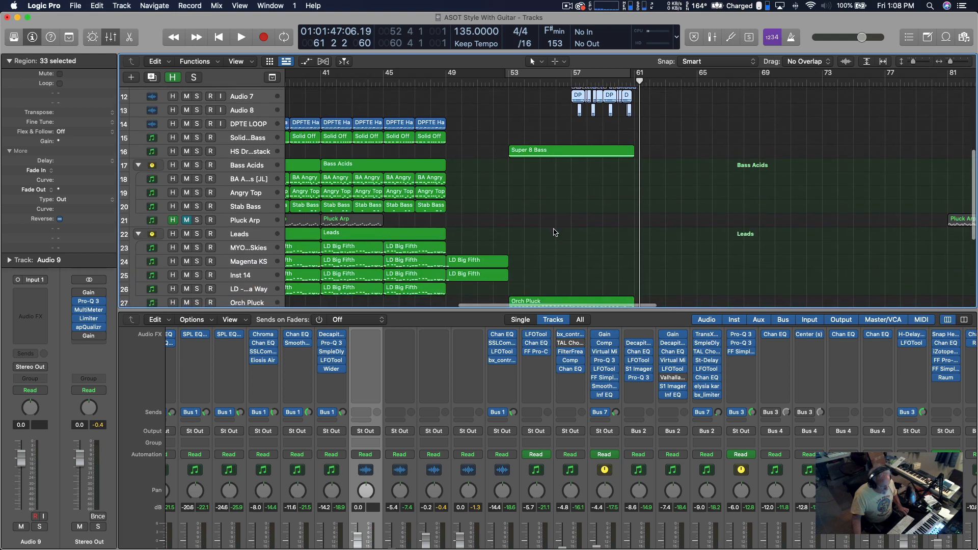
{"action": "scroll", "coordinate": [613, 224], "scroll_direction": "up", "scroll_amount": 6}
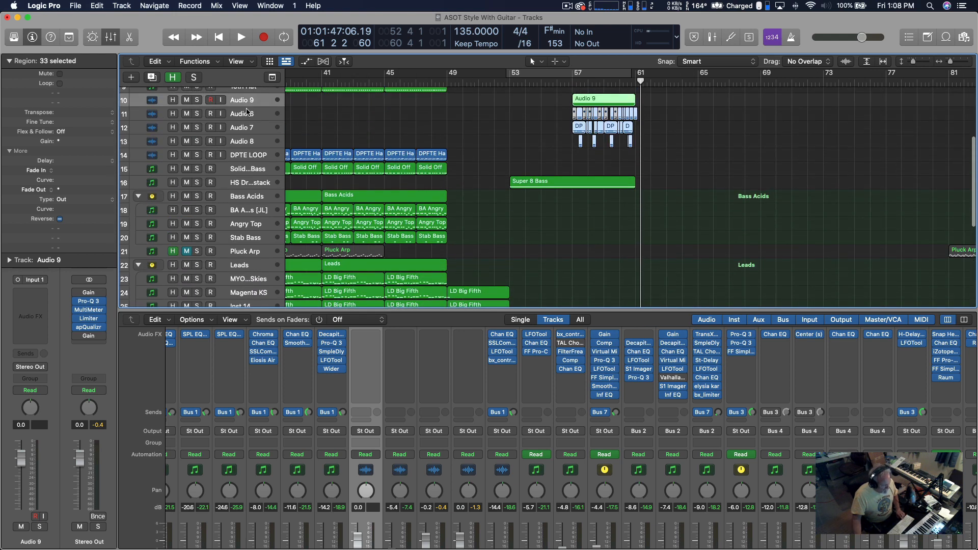
{"action": "left_click", "coordinate": [257, 115]}
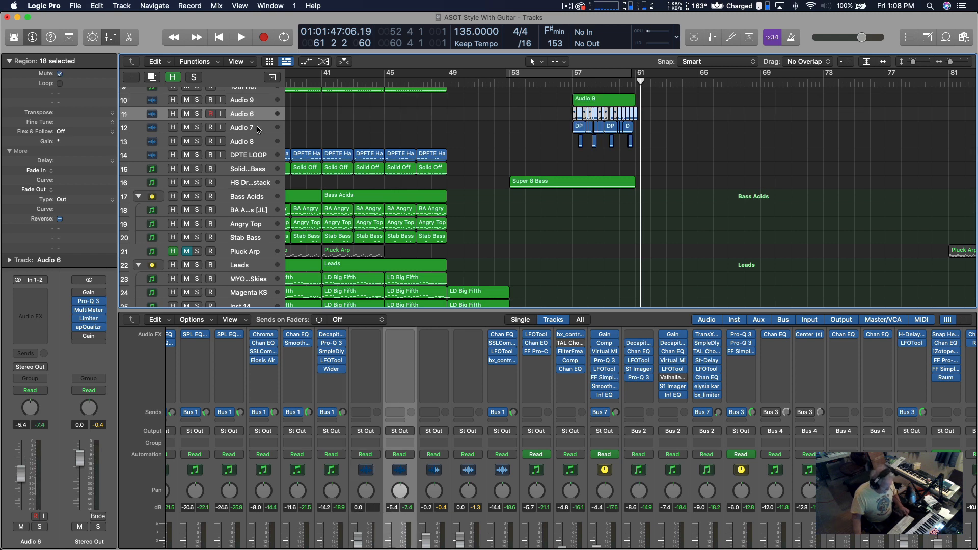
{"action": "left_click", "coordinate": [260, 129], "text": "shift"}
{"action": "left_click", "coordinate": [256, 142], "text": "shift"}
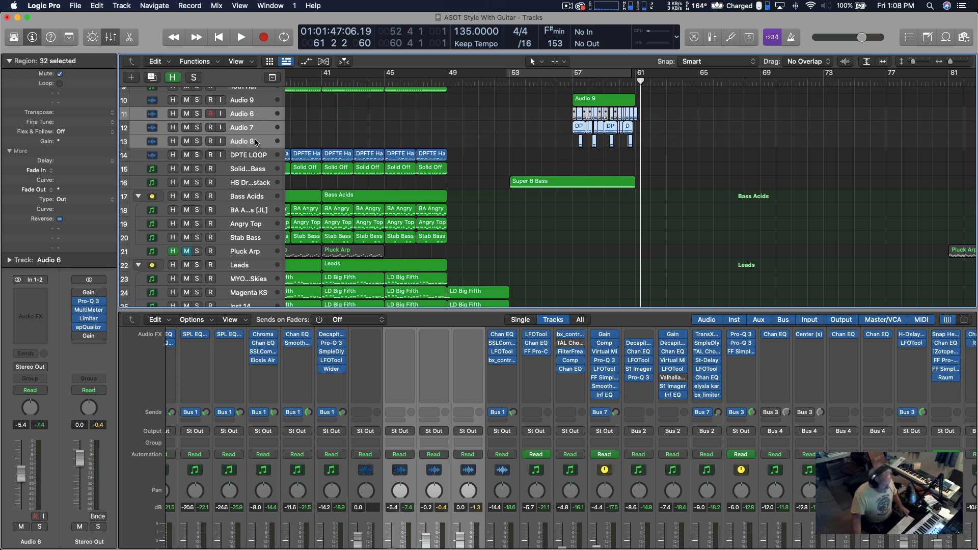
{"action": "scroll", "coordinate": [389, 413], "scroll_direction": "down", "scroll_amount": 3}
{"action": "scroll", "coordinate": [389, 413], "scroll_direction": "right", "scroll_amount": 1}
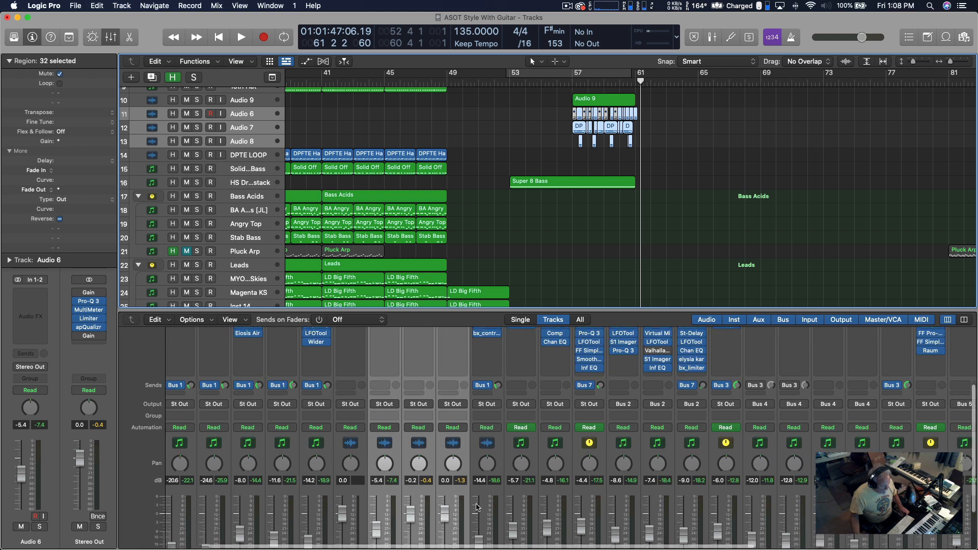
{"action": "scroll", "coordinate": [451, 502], "scroll_direction": "left", "scroll_amount": 5}
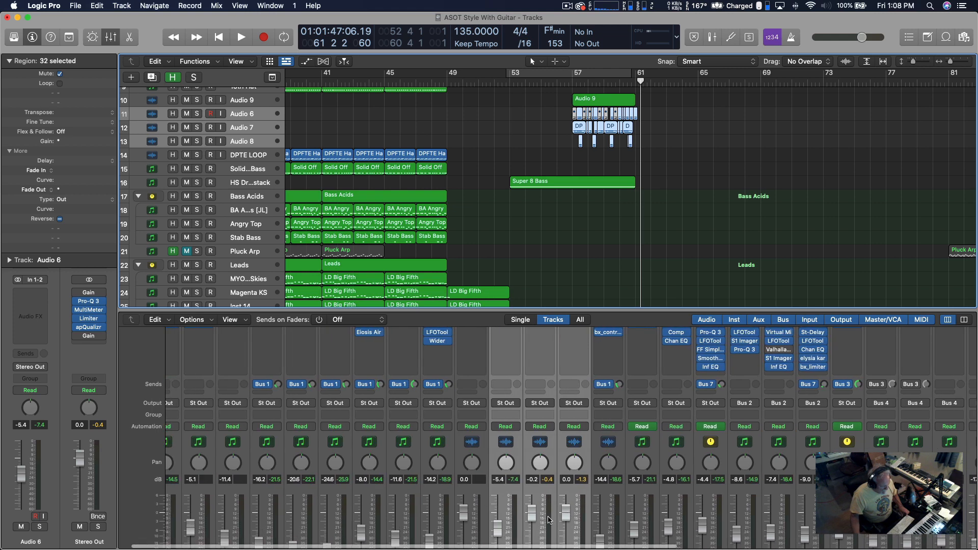
{"action": "left_click_drag", "start_coordinate": [566, 515], "coordinate": [566, 523]}
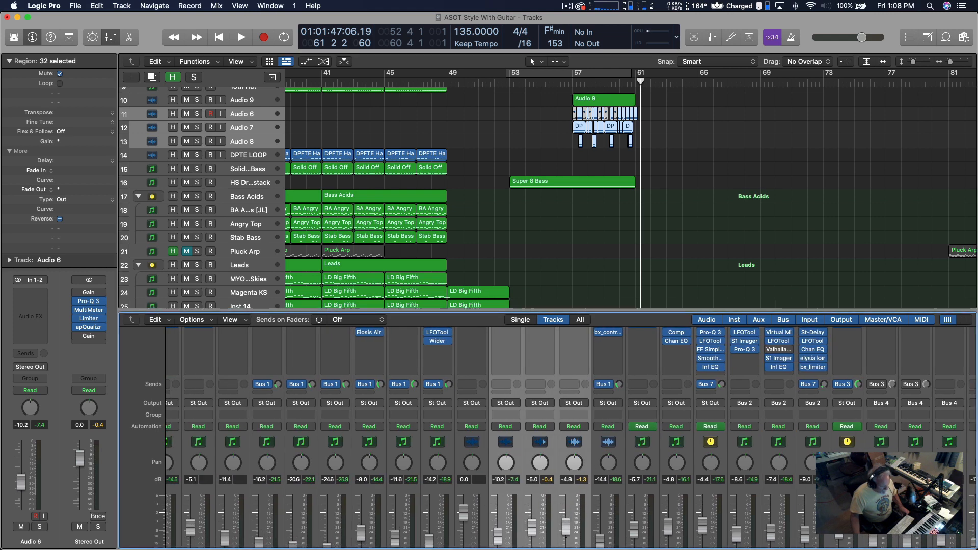
{"action": "scroll", "coordinate": [556, 499], "scroll_direction": "down", "scroll_amount": 5}
{"action": "left_click", "coordinate": [553, 496]}
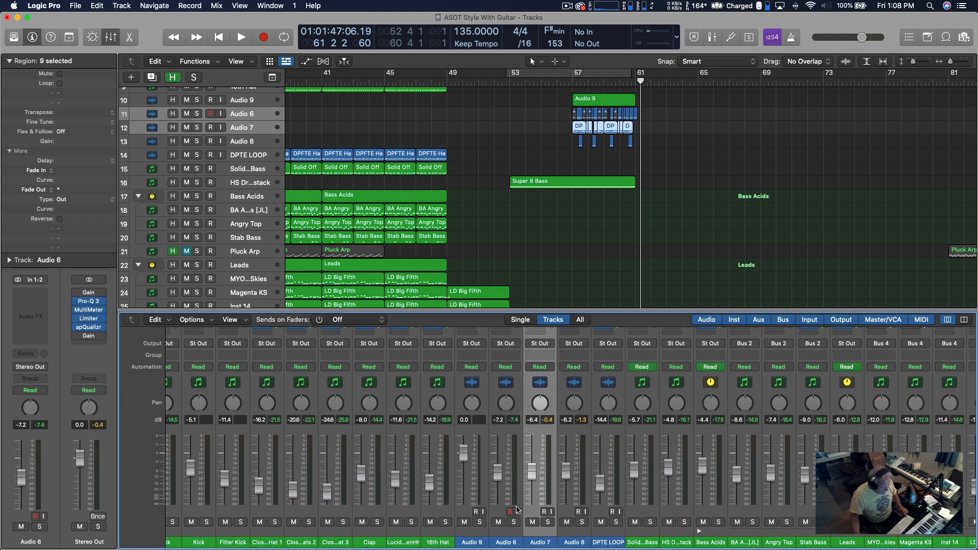
{"action": "left_click_drag", "start_coordinate": [501, 547], "coordinate": [570, 541]}
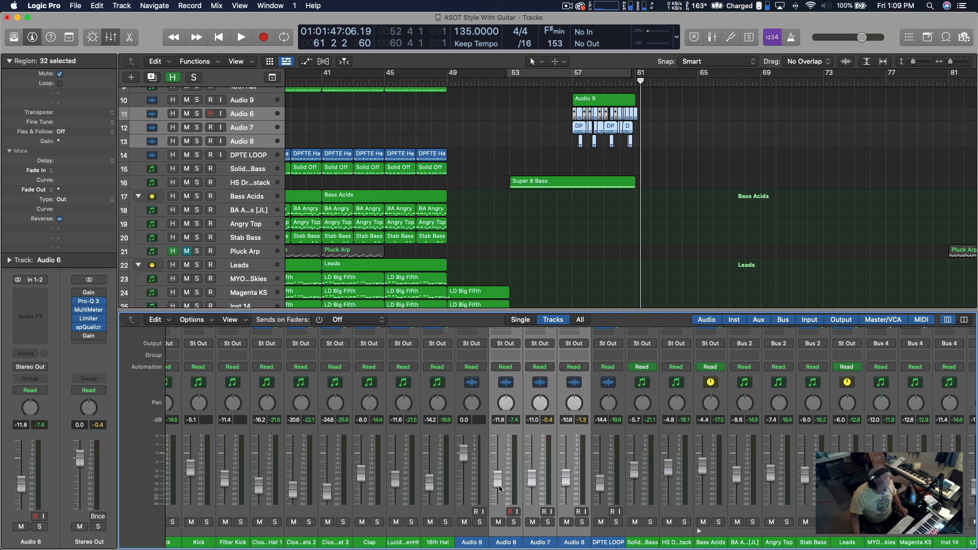
Step: Play the section from bar 53 to check the break beat entry at bar 57 and its level
{"action": "left_click", "coordinate": [255, 128]}
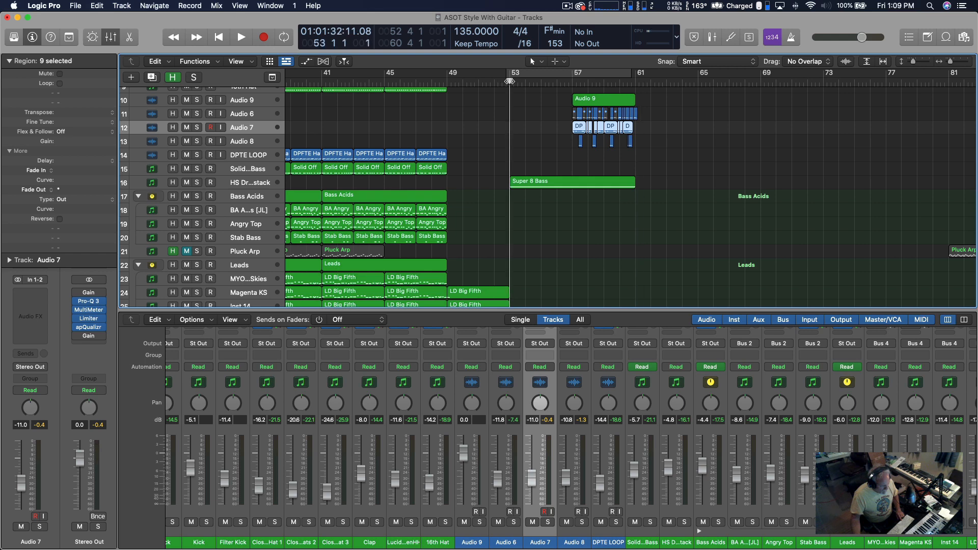
{"action": "key", "text": "space"}
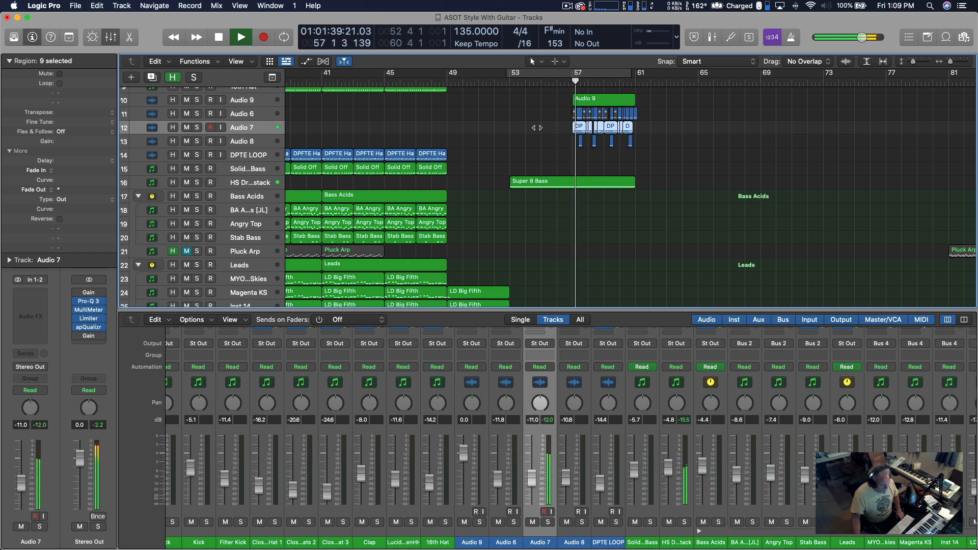
{"action": "scroll", "coordinate": [540, 131], "scroll_direction": "right", "scroll_amount": 5}
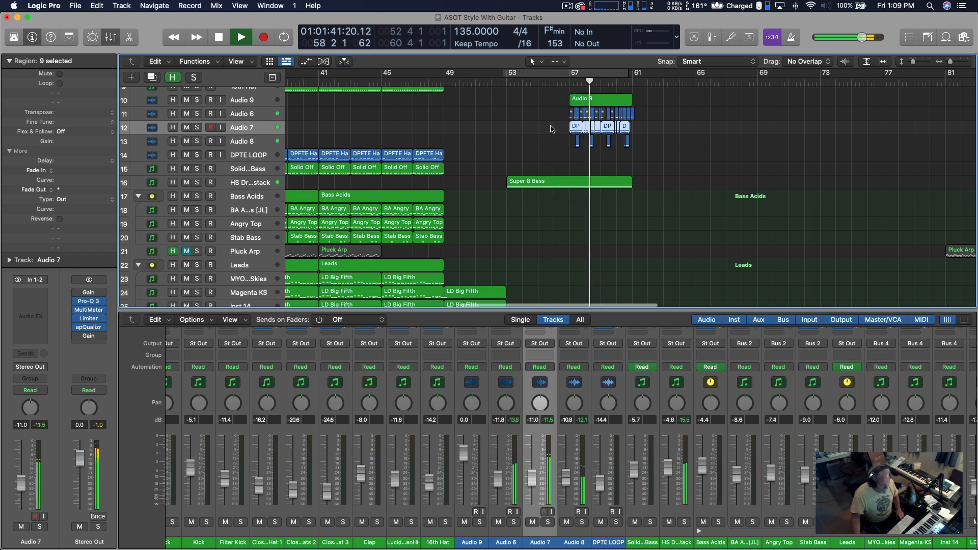
{"action": "key", "text": "space"}
{"action": "scroll", "coordinate": [508, 148], "scroll_direction": "left", "scroll_amount": 4}
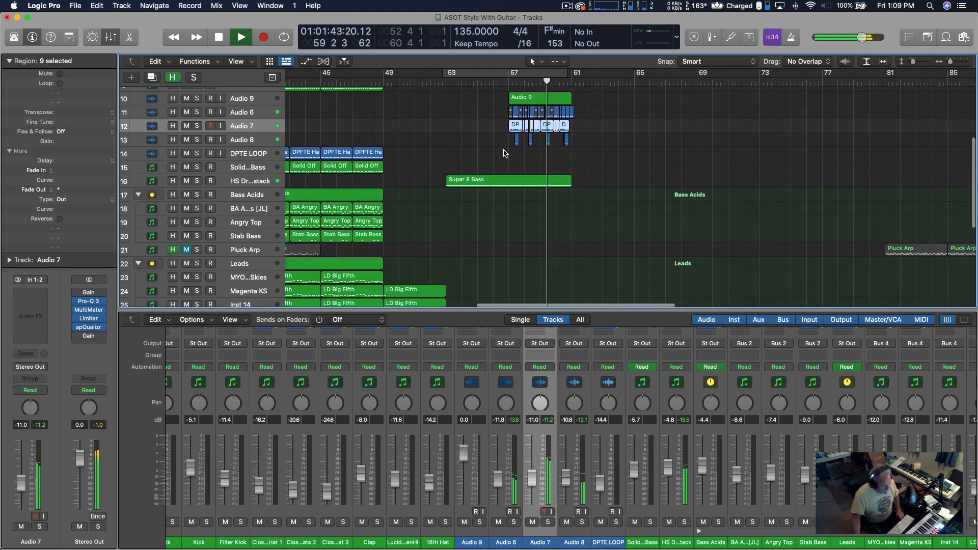
Step: Move the Audio 9 region together with all break beat regions on Audio 6, 7 and 8 to bar 61
{"action": "left_click_drag", "start_coordinate": [571, 97], "coordinate": [636, 151]}
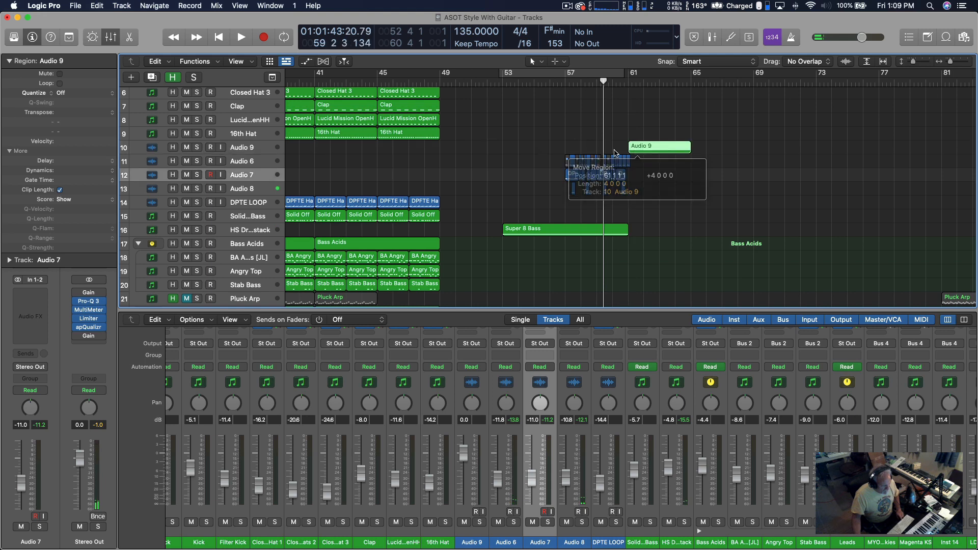
{"action": "key", "text": "super+z"}
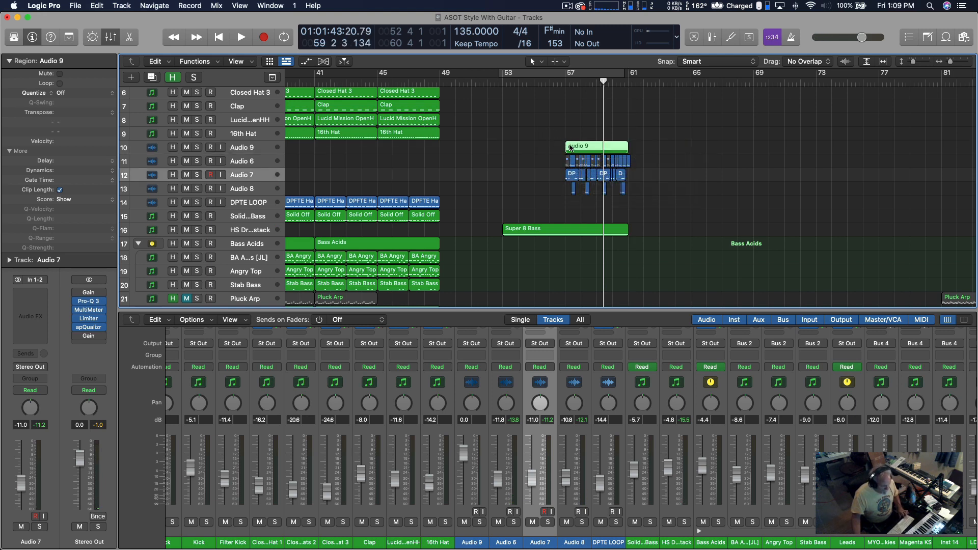
{"action": "left_click_drag", "start_coordinate": [539, 151], "coordinate": [622, 189]}
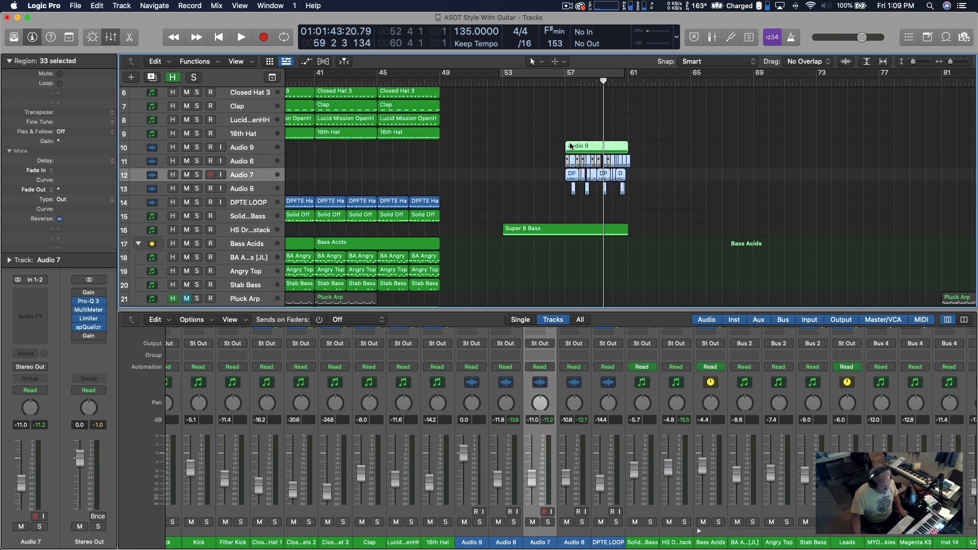
{"action": "left_click_drag", "start_coordinate": [571, 146], "coordinate": [633, 147]}
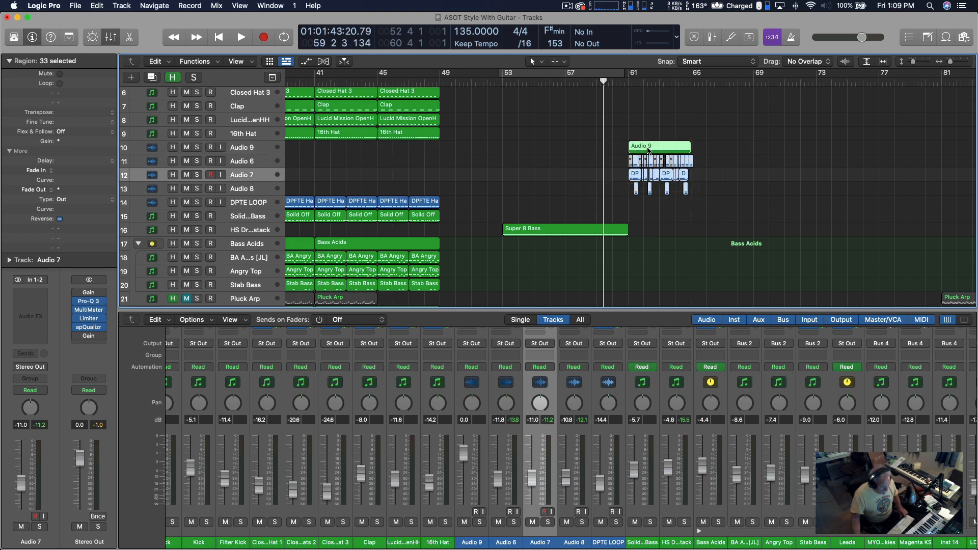
Step: Loop the Super 8 Bass region on the HS Dreckstack track up to bar 69
{"action": "left_click_drag", "start_coordinate": [610, 117], "coordinate": [718, 242]}
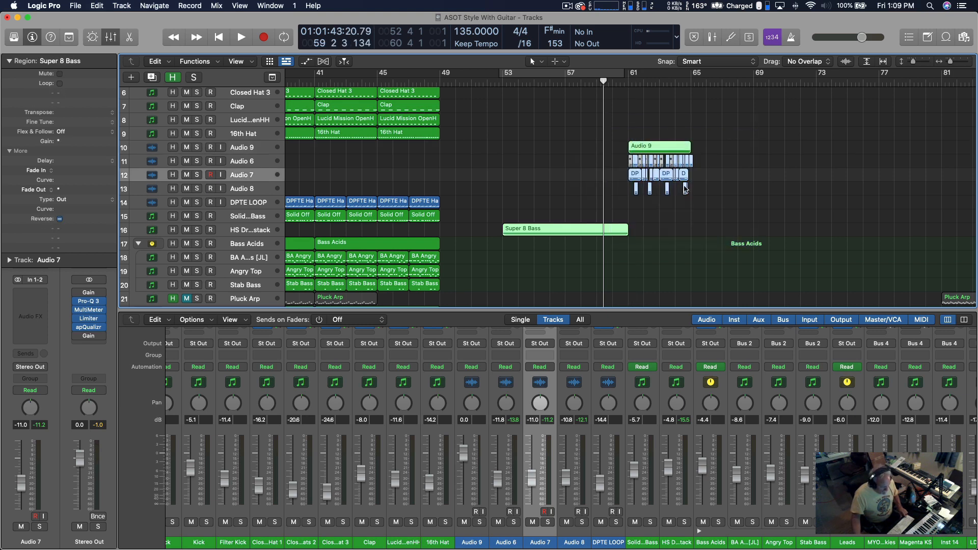
{"action": "left_click", "coordinate": [644, 152]}
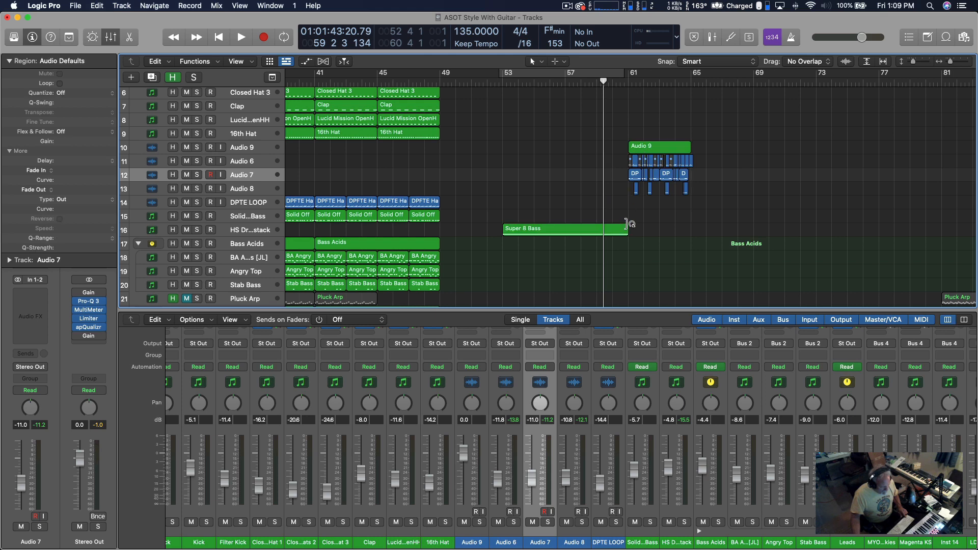
{"action": "left_click_drag", "start_coordinate": [628, 224], "coordinate": [753, 223]}
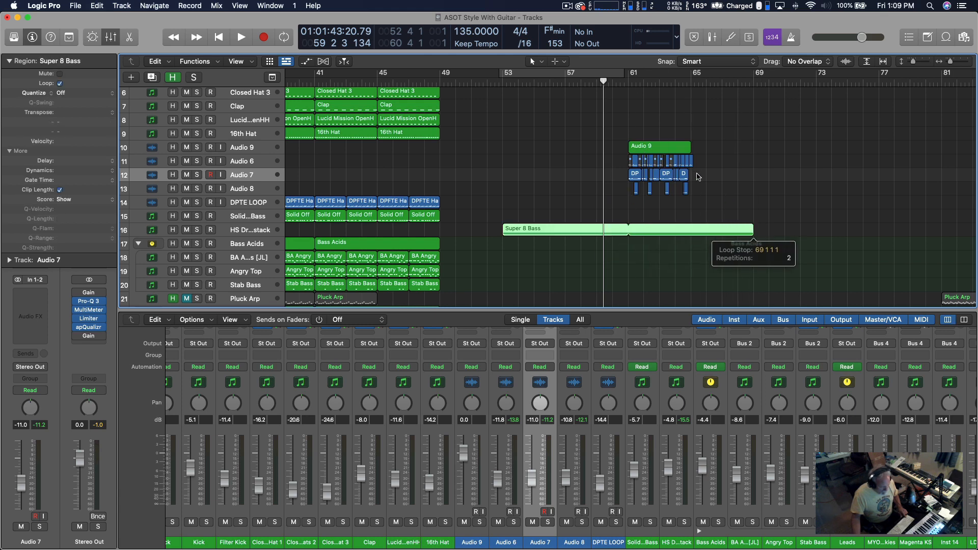
Step: Copy the Audio 9 region and all break beat regions on Audio 6, 7 and 8 to bar 65
{"action": "left_click", "coordinate": [659, 148]}
{"action": "left_click_drag", "start_coordinate": [622, 126], "coordinate": [742, 202]}
{"action": "left_click_drag", "start_coordinate": [640, 147], "coordinate": [704, 154]}
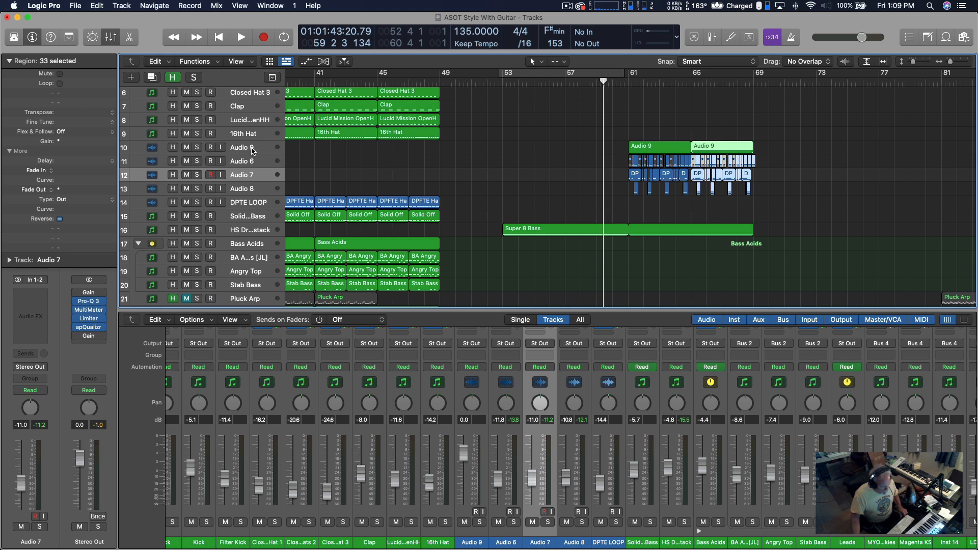
{"action": "left_click", "coordinate": [627, 127]}
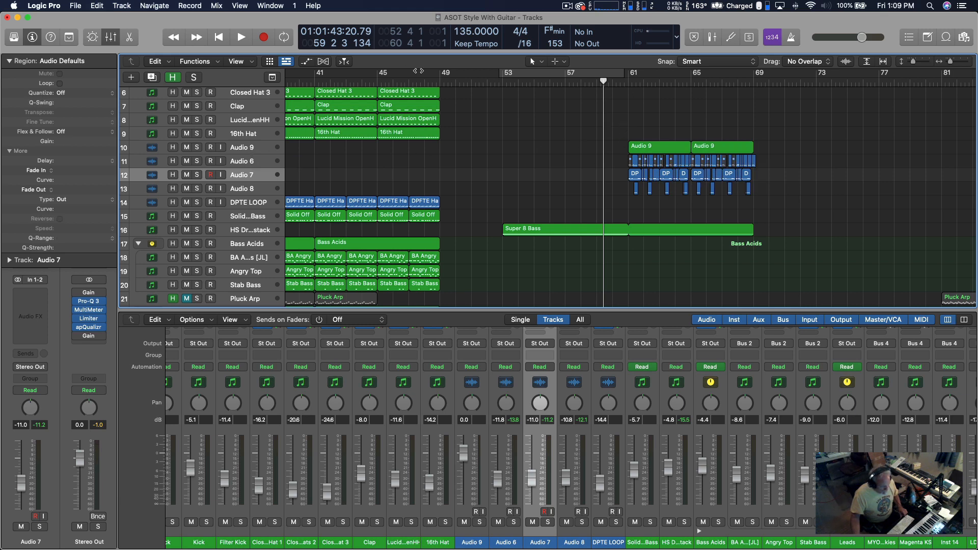
Step: Select the Audio 6, 7 and 8 tracks and play the section from bar 53
{"action": "key", "text": "space"}
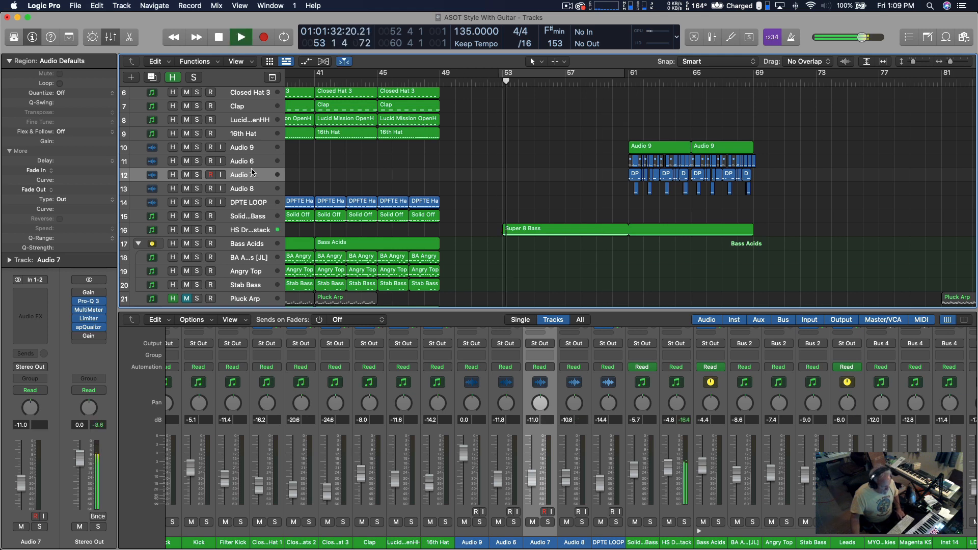
{"action": "left_click", "coordinate": [264, 149]}
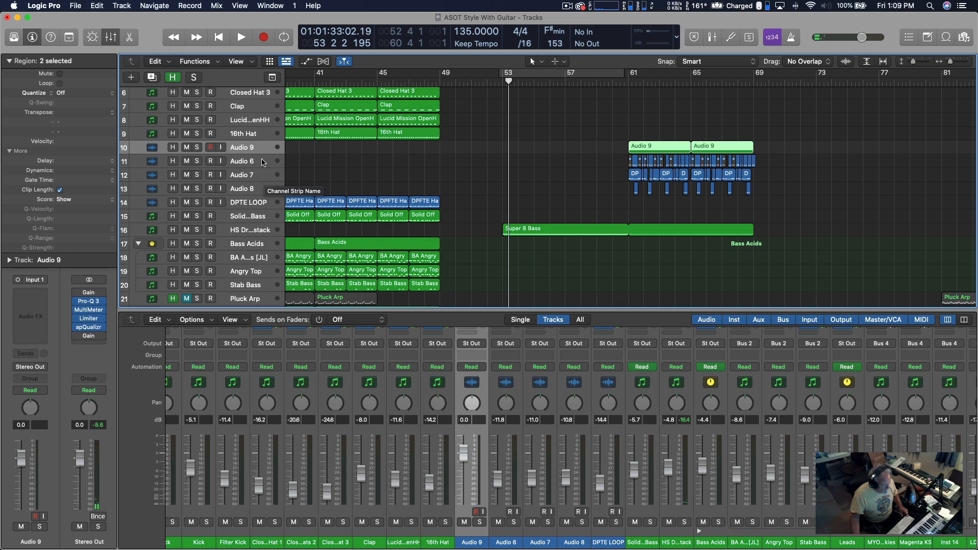
{"action": "left_click", "coordinate": [263, 162]}
{"action": "left_click", "coordinate": [263, 190], "text": "shift"}
{"action": "key", "text": "space"}
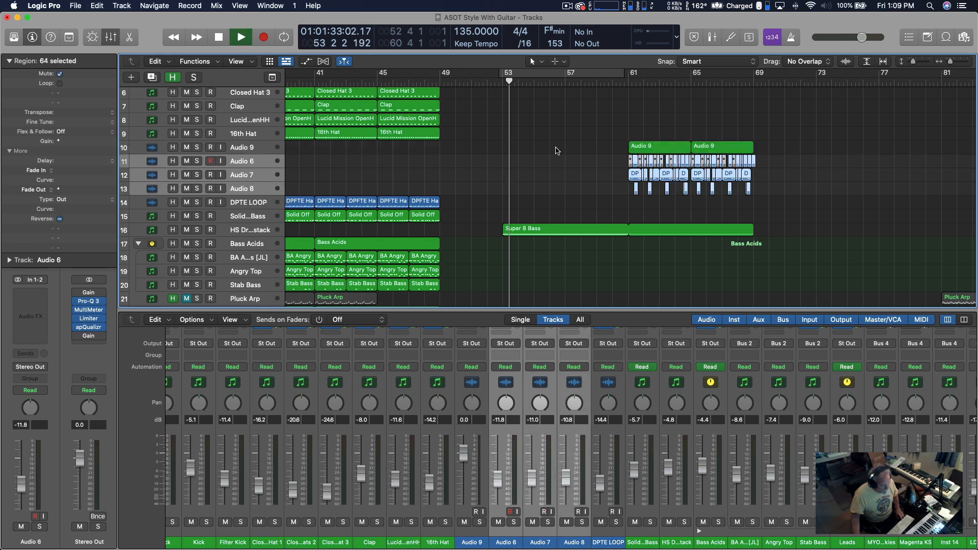
{"action": "left_click", "coordinate": [502, 81]}
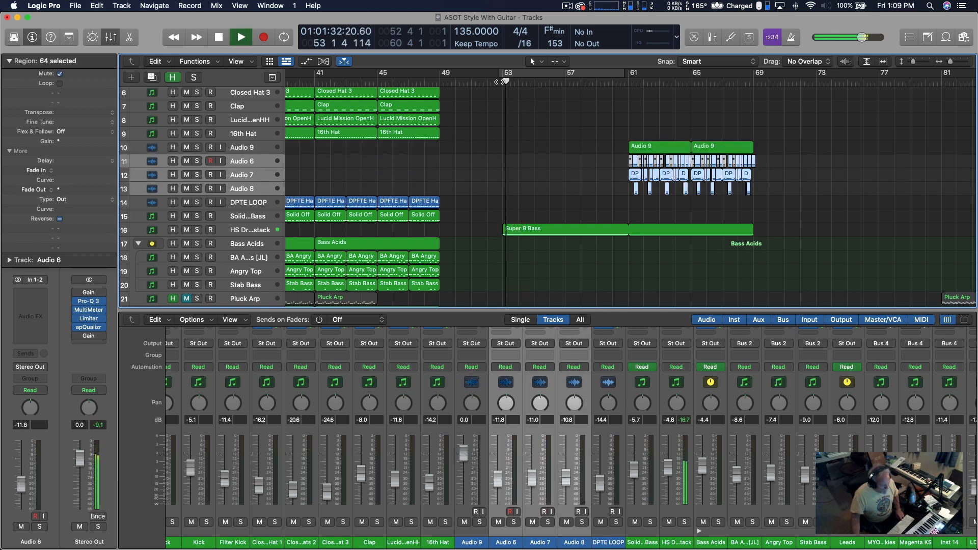
Step: Open the Diva instrument on the HS Dreckstack track to view its settings, and close it again
{"action": "left_click", "coordinate": [253, 149]}
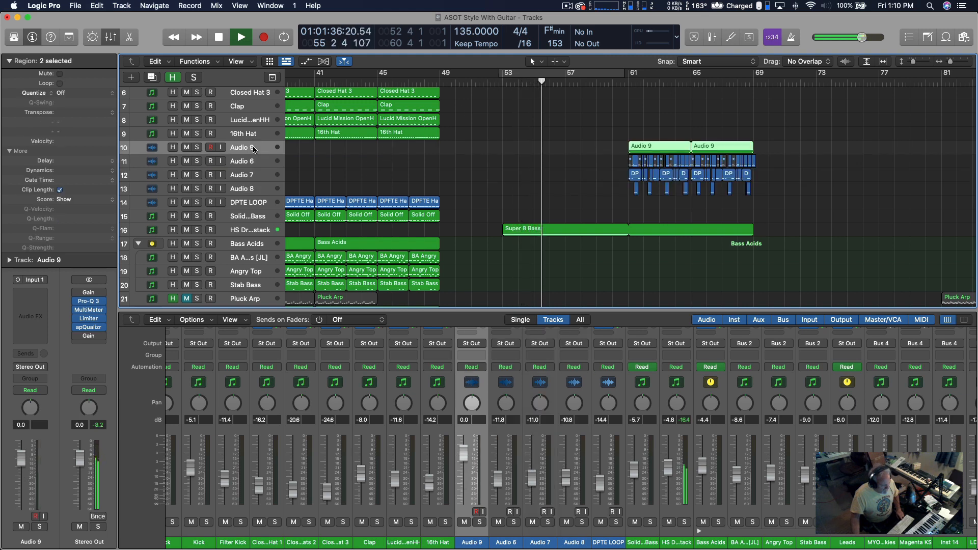
{"action": "left_click", "coordinate": [265, 234]}
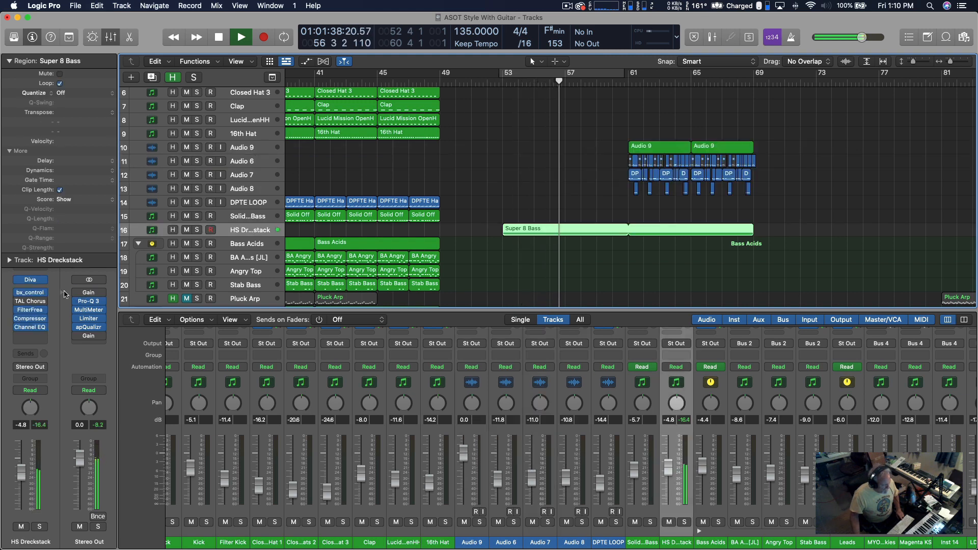
{"action": "left_click", "coordinate": [31, 281]}
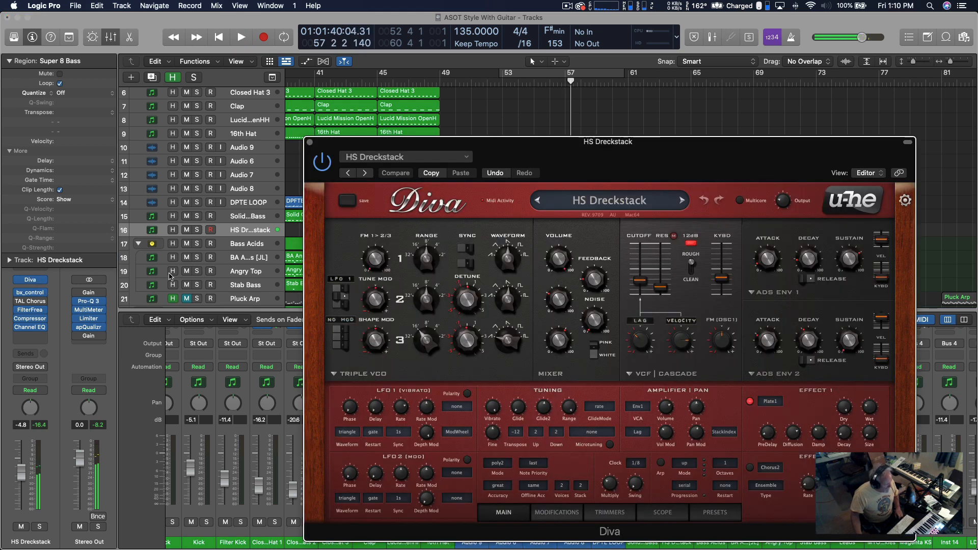
{"action": "left_click", "coordinate": [309, 146]}
Step: Play the transition into the break from about bar 45 with the Super 8 Bass notes shown in the Piano Roll
{"action": "key", "text": "space"}
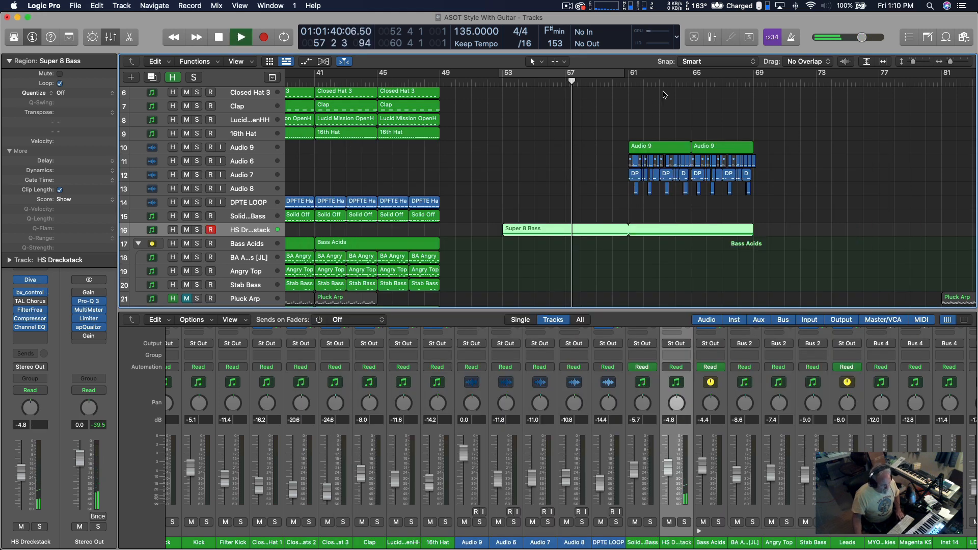
{"action": "key", "text": "space"}
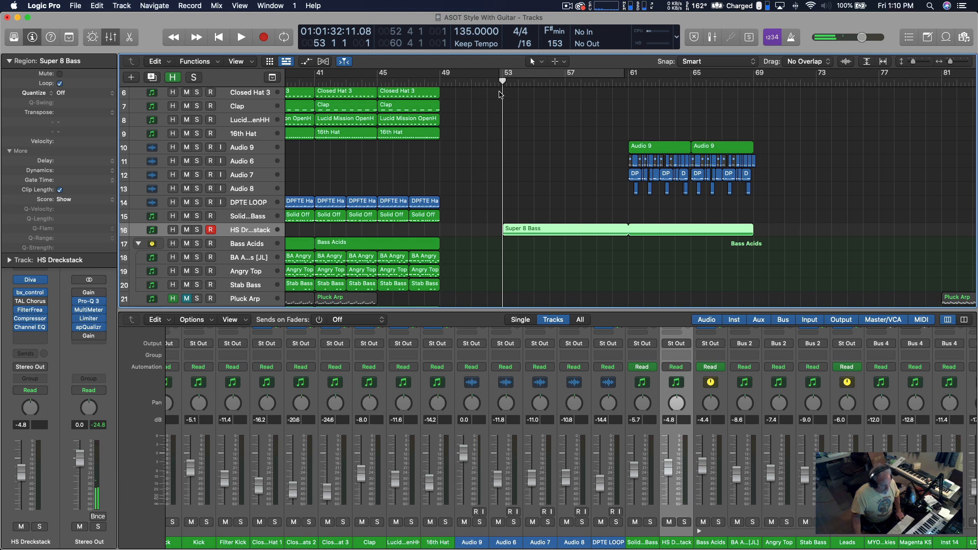
{"action": "key", "text": "space"}
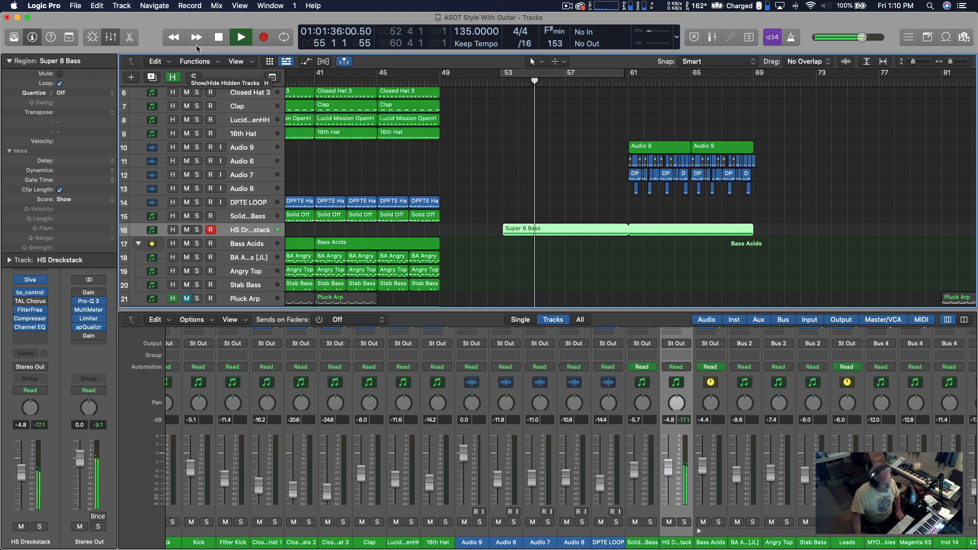
{"action": "left_click", "coordinate": [375, 81]}
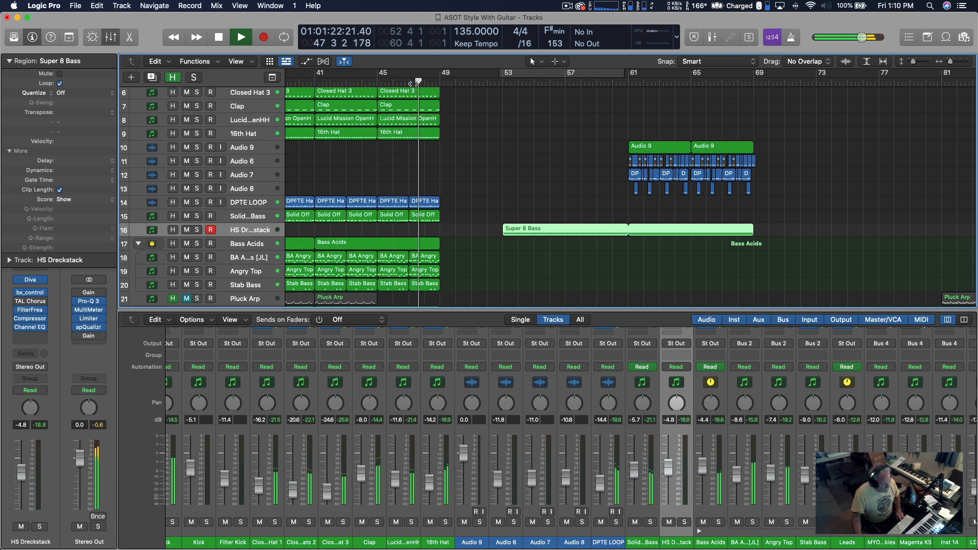
{"action": "left_click", "coordinate": [130, 38]}
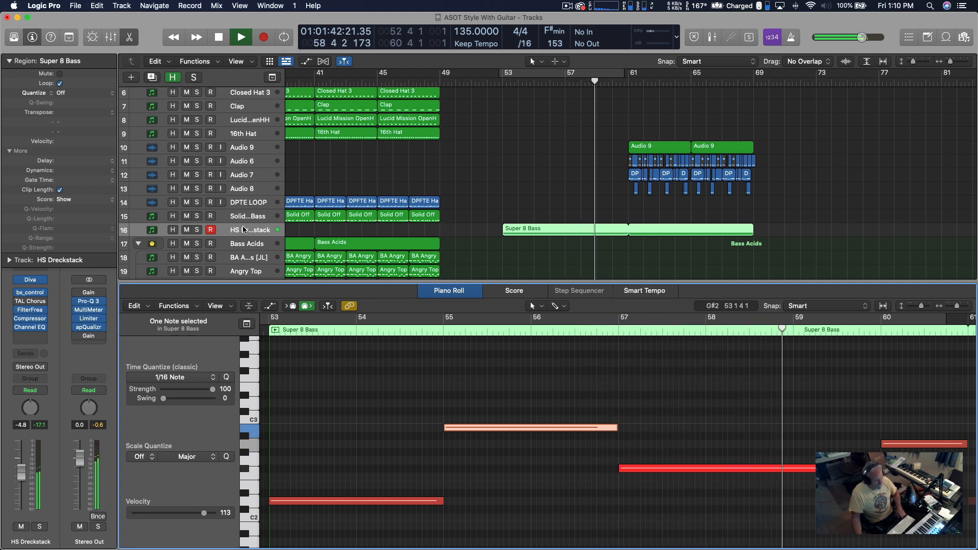
Step: Loop the Orch Pluck region up to bar 69, stop playback and close the Piano Roll
{"action": "scroll", "coordinate": [243, 229], "scroll_direction": "left", "scroll_amount": 1}
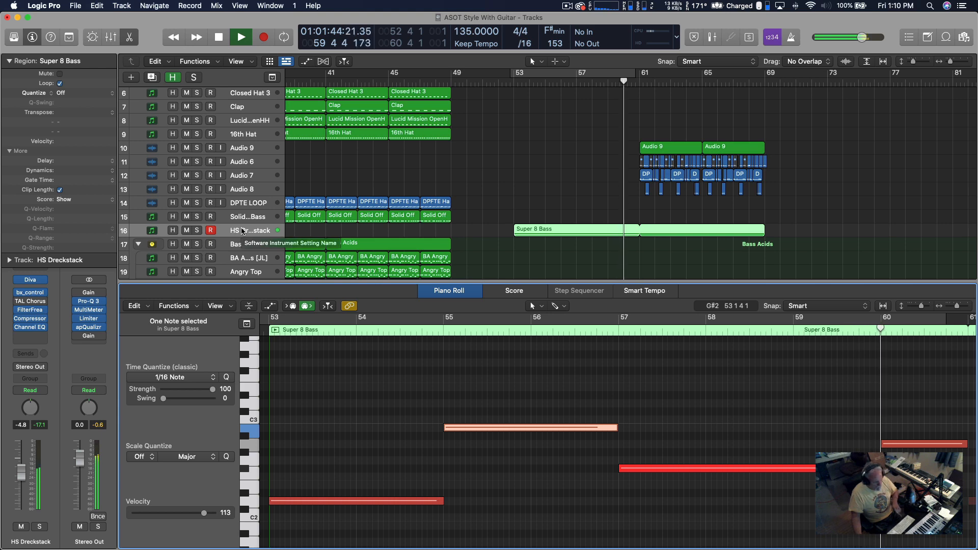
{"action": "scroll", "coordinate": [242, 230], "scroll_direction": "left", "scroll_amount": 1}
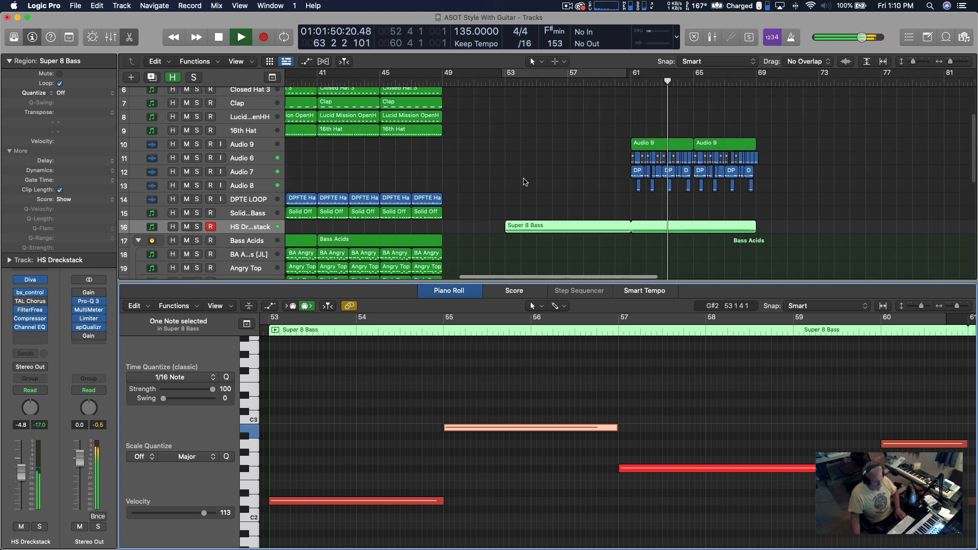
{"action": "scroll", "coordinate": [619, 190], "scroll_direction": "down", "scroll_amount": 8}
{"action": "scroll", "coordinate": [621, 191], "scroll_direction": "down", "scroll_amount": 2}
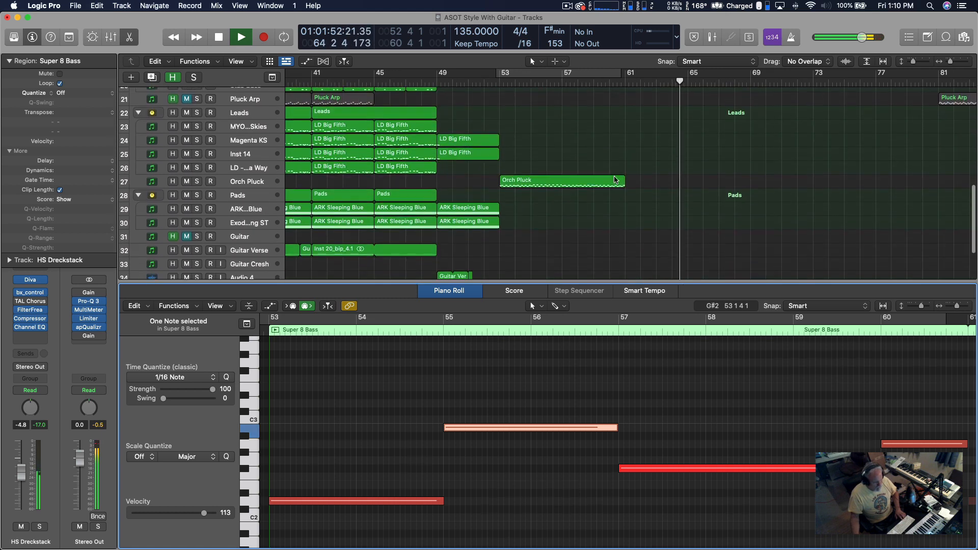
{"action": "left_click_drag", "start_coordinate": [625, 177], "coordinate": [752, 178]}
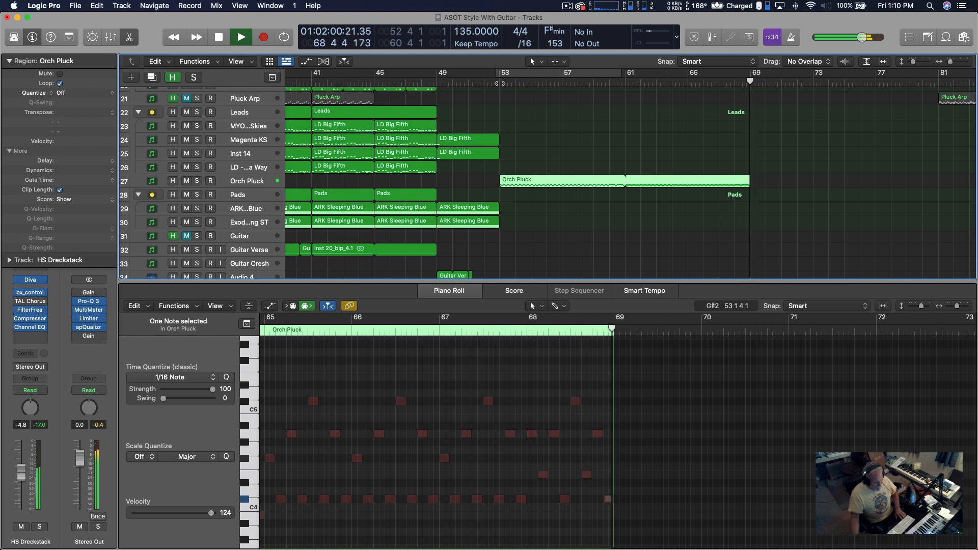
{"action": "key", "text": "space"}
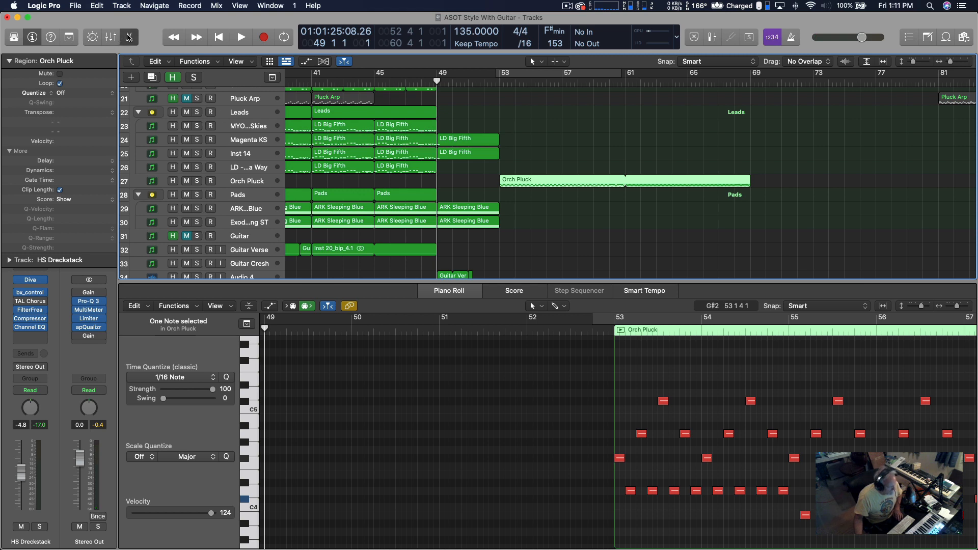
{"action": "left_click", "coordinate": [128, 38]}
Step: Examine the whole arrangement across all tracks, including the gap between the break and the section at bar 89
{"action": "scroll", "coordinate": [691, 279], "scroll_direction": "right", "scroll_amount": 10}
{"action": "scroll", "coordinate": [571, 245], "scroll_direction": "left", "scroll_amount": 2}
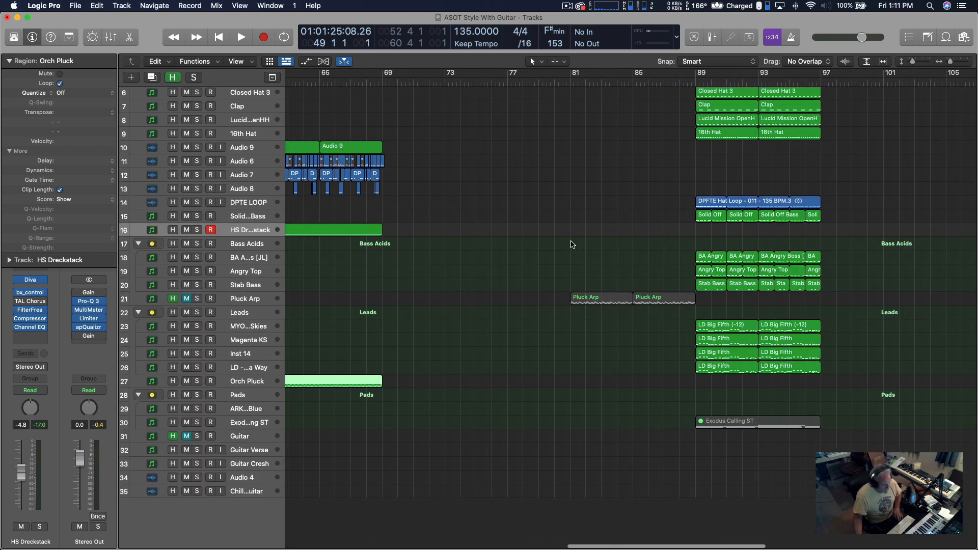
{"action": "scroll", "coordinate": [571, 245], "scroll_direction": "left", "scroll_amount": 18}
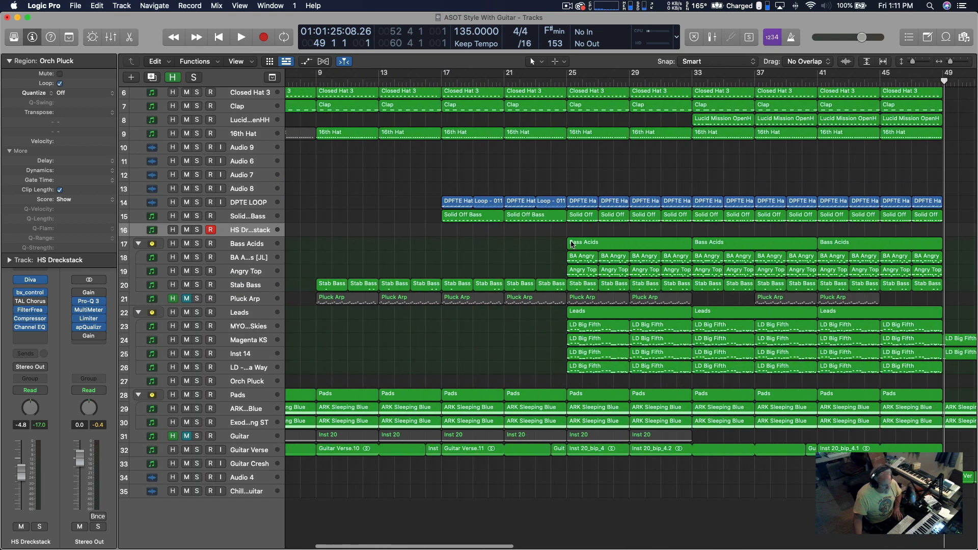
{"action": "scroll", "coordinate": [573, 245], "scroll_direction": "left", "scroll_amount": 1}
{"action": "scroll", "coordinate": [571, 245], "scroll_direction": "up", "scroll_amount": 5}
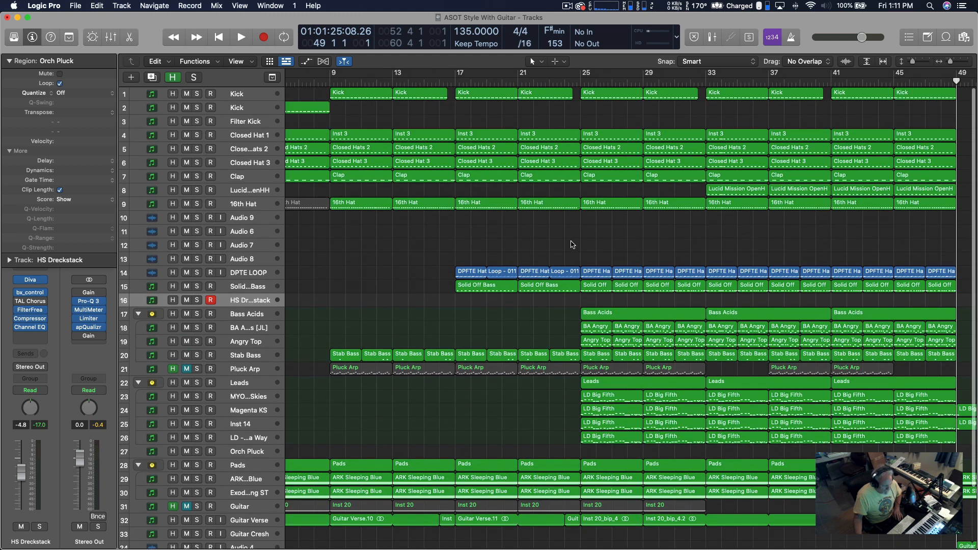
{"action": "scroll", "coordinate": [572, 242], "scroll_direction": "down", "scroll_amount": 3}
{"action": "scroll", "coordinate": [572, 243], "scroll_direction": "down", "scroll_amount": 3}
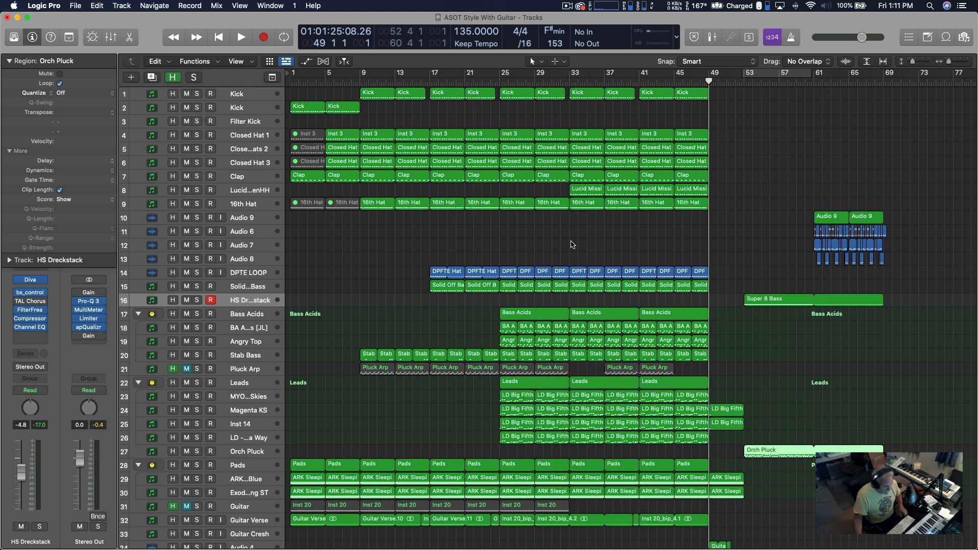
{"action": "scroll", "coordinate": [572, 244], "scroll_direction": "right", "scroll_amount": 10}
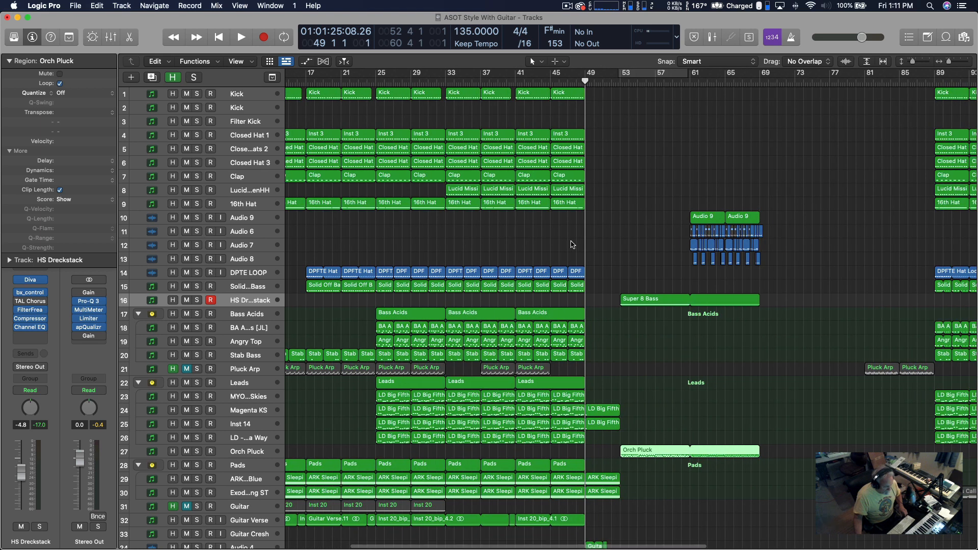
{"action": "scroll", "coordinate": [572, 244], "scroll_direction": "right", "scroll_amount": 1}
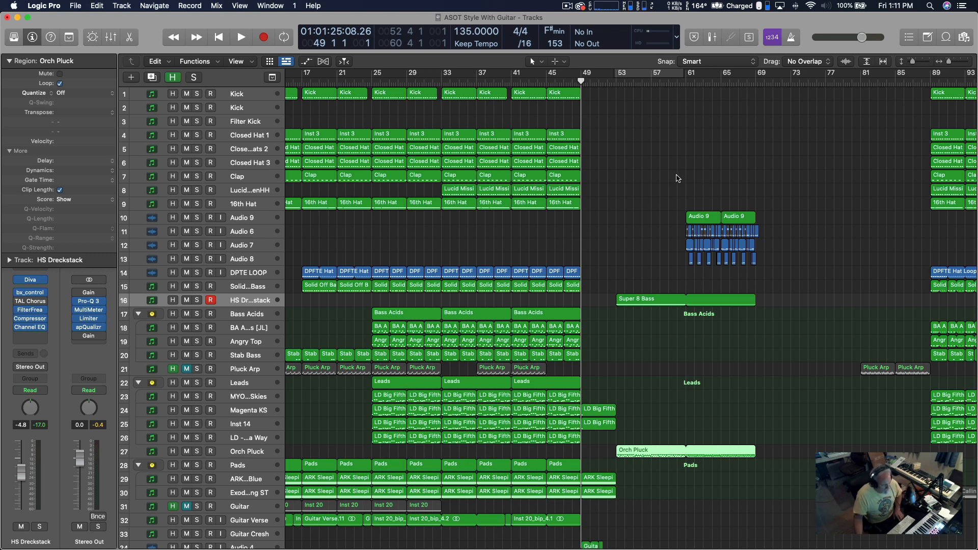
Step: Play the song from the beginning to review the arrangement
{"action": "scroll", "coordinate": [678, 178], "scroll_direction": "left", "scroll_amount": 5}
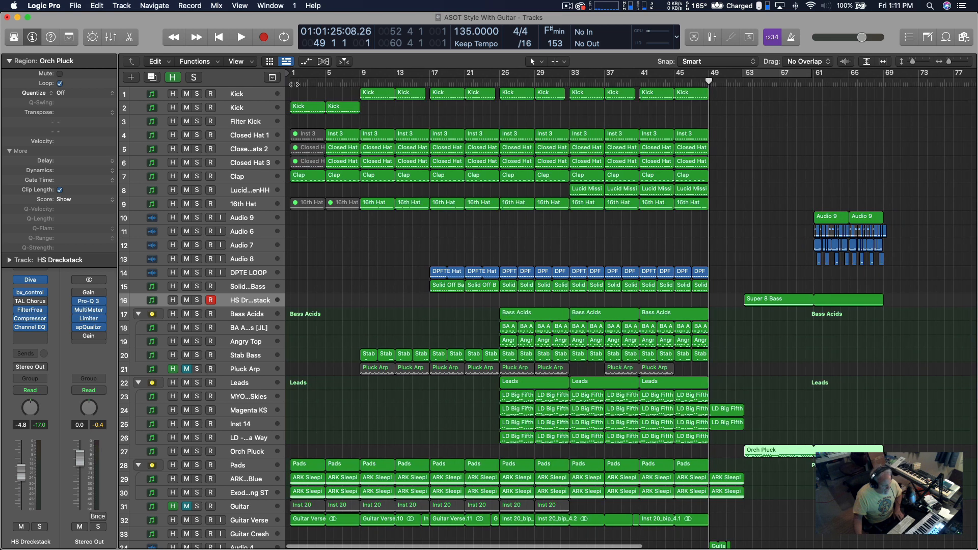
{"action": "left_click", "coordinate": [289, 80]}
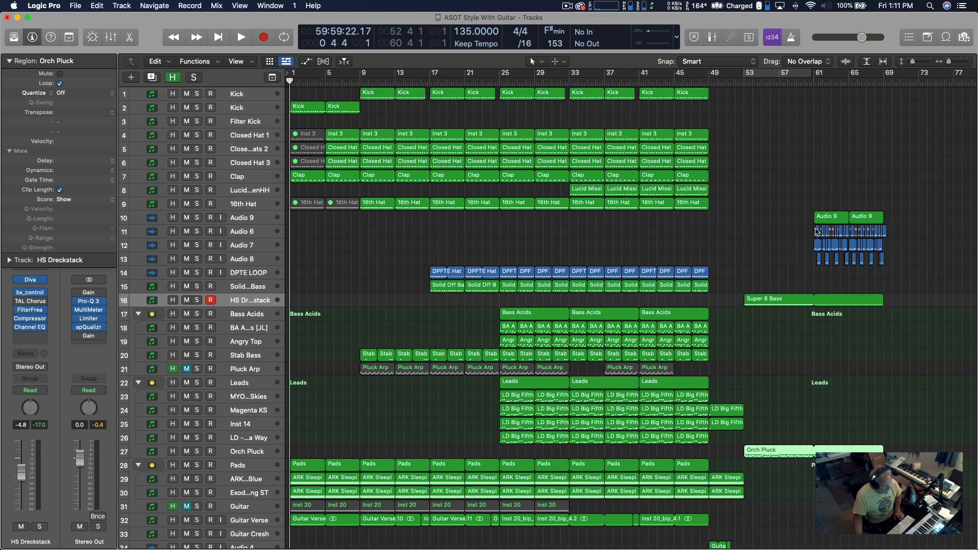
{"action": "key", "text": "space"}
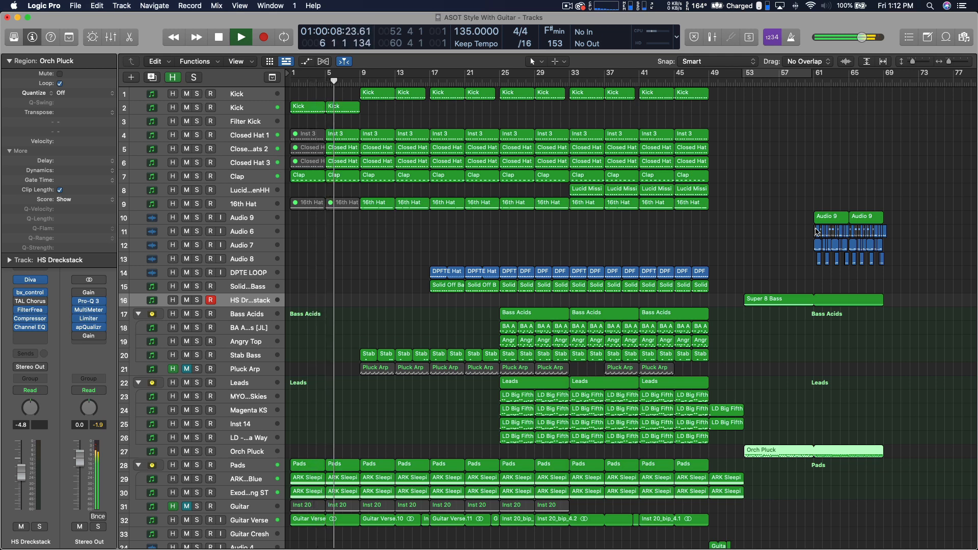
Step: Select the Guitar Verse track during playback and examine its channel strip and effects
{"action": "left_click", "coordinate": [239, 520]}
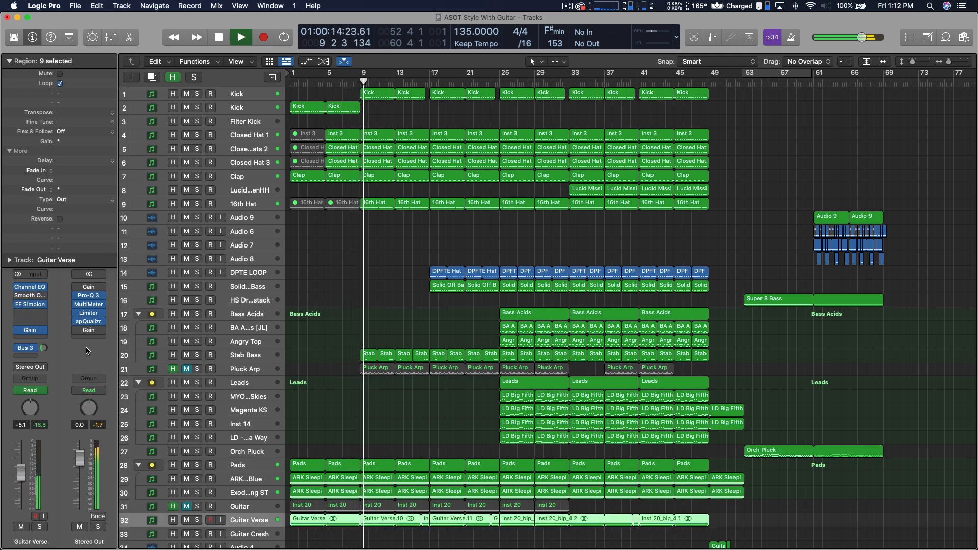
{"action": "mouse_move", "coordinate": [16, 297]}
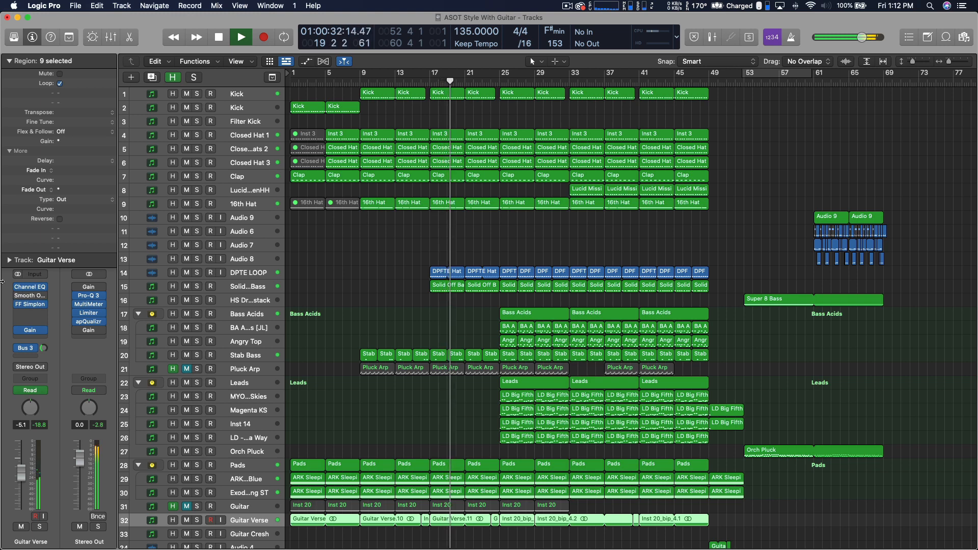
Step: Bend the Pads track's rising filter automation between bars 1 and 41 downward with the Automation Curve tool, then restore the Pointer tool and hide automation
{"action": "left_click", "coordinate": [266, 466]}
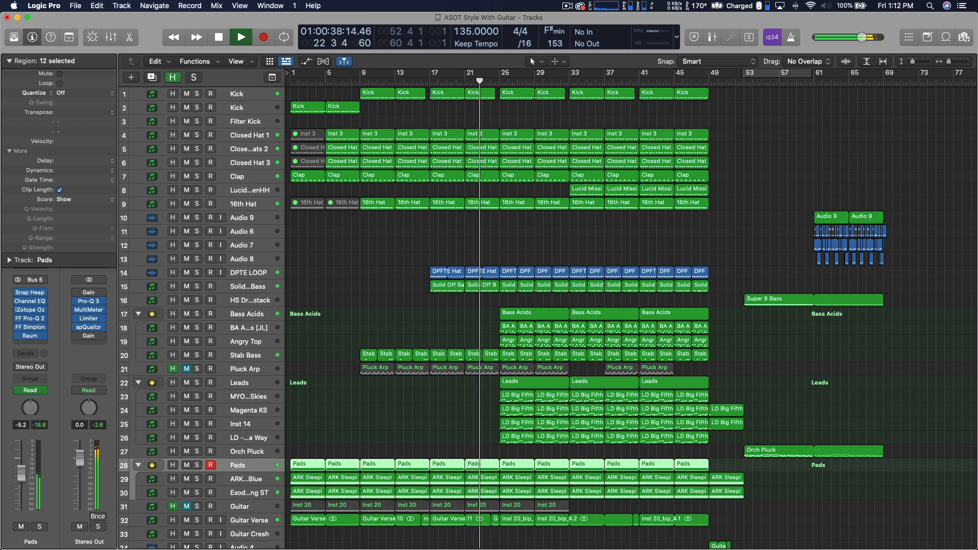
{"action": "key", "text": "a"}
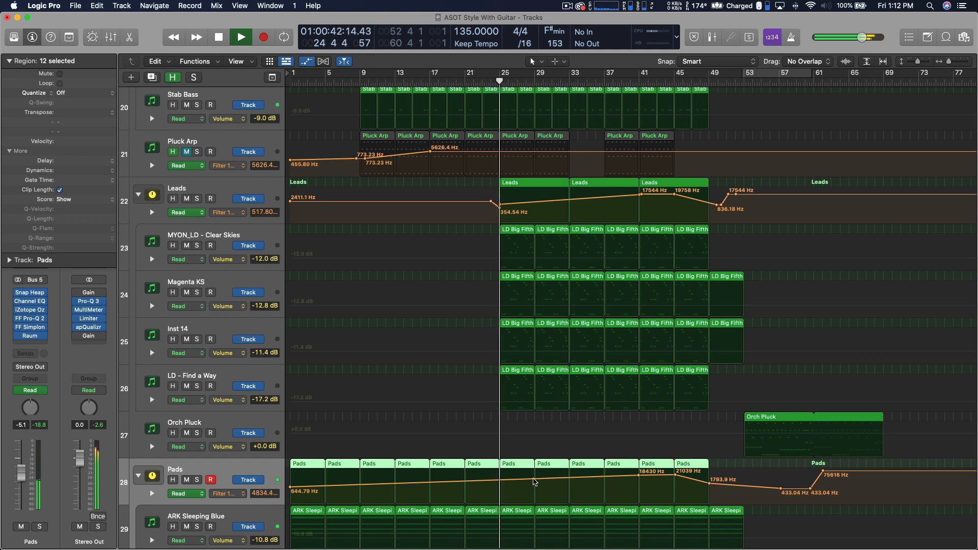
{"action": "key", "text": "t"}
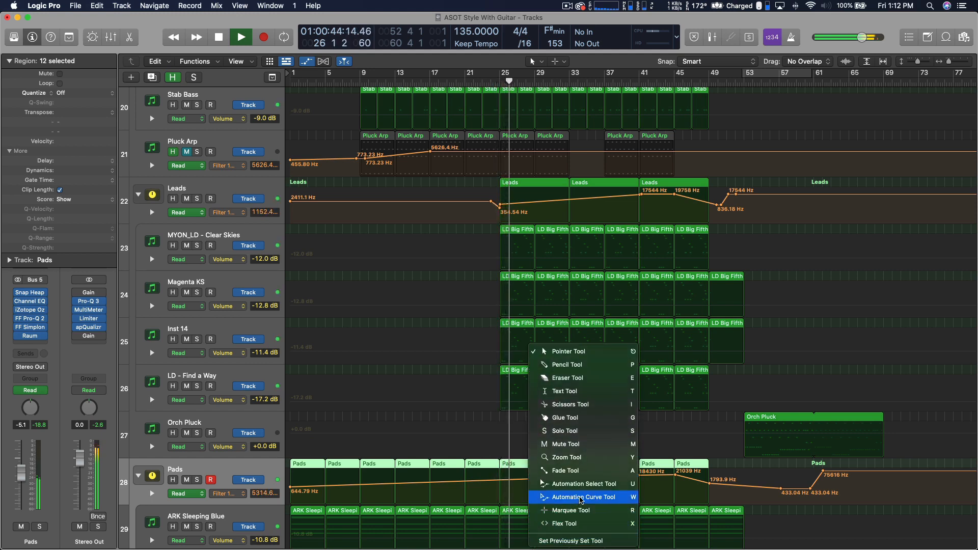
{"action": "left_click", "coordinate": [560, 495]}
{"action": "left_click_drag", "start_coordinate": [516, 491], "coordinate": [520, 520]}
{"action": "key", "text": "t"}
{"action": "key", "text": "t"}
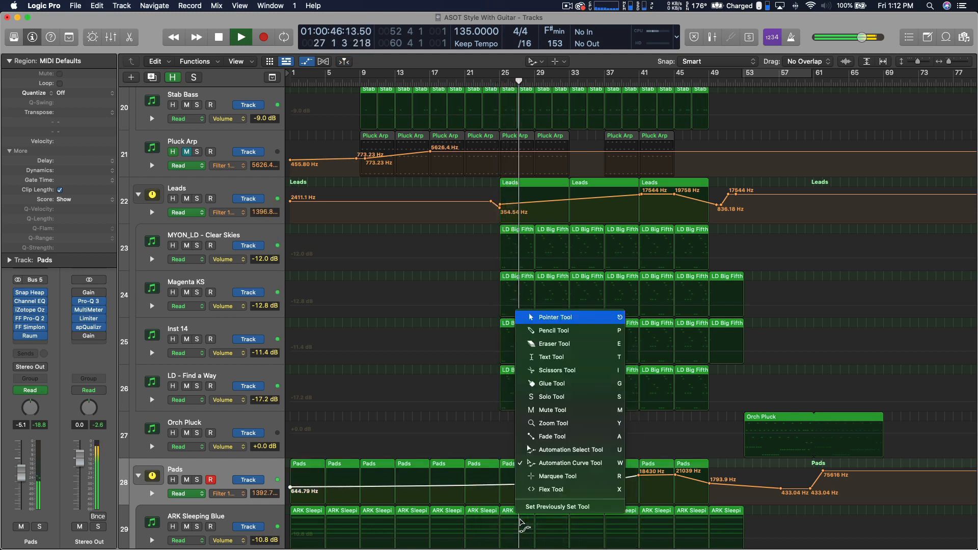
{"action": "key", "text": "a"}
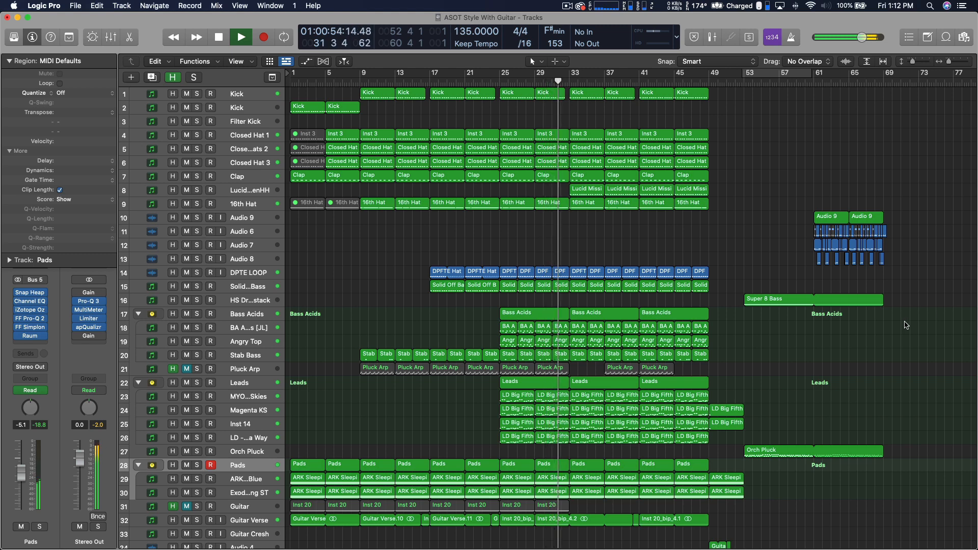
Step: Examine the main Kick track's channel strip and the Limiter settings on the Stereo Out during playback
{"action": "scroll", "coordinate": [803, 318], "scroll_direction": "up", "scroll_amount": 1}
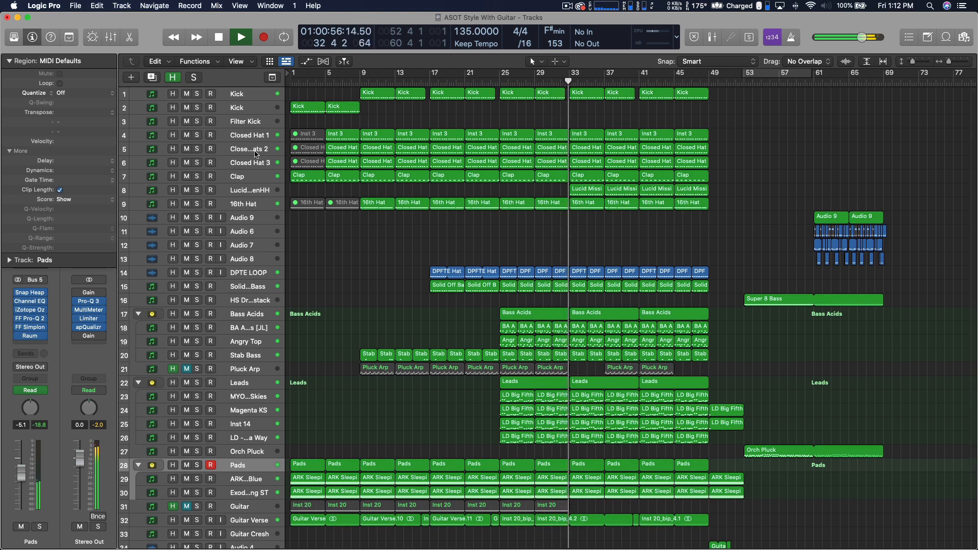
{"action": "left_click", "coordinate": [231, 97]}
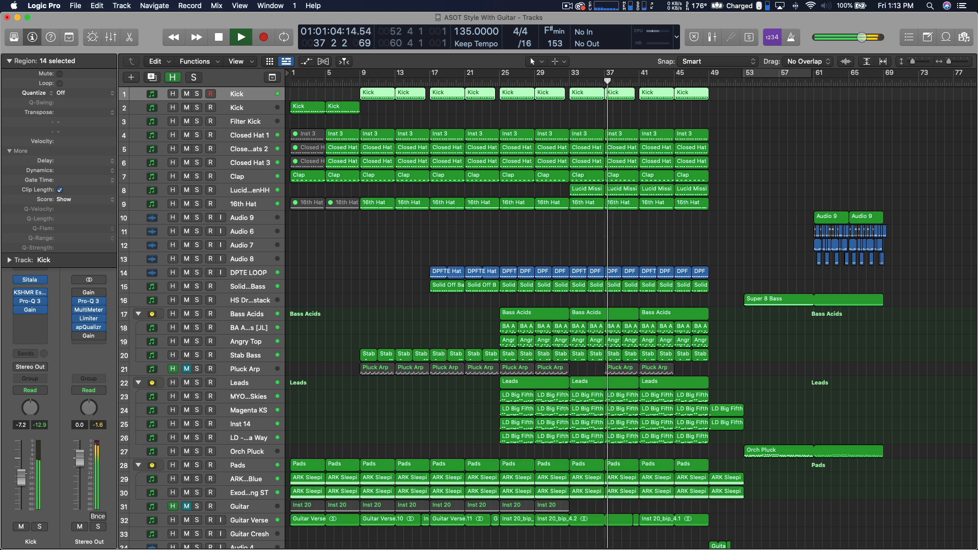
{"action": "left_click", "coordinate": [88, 318]}
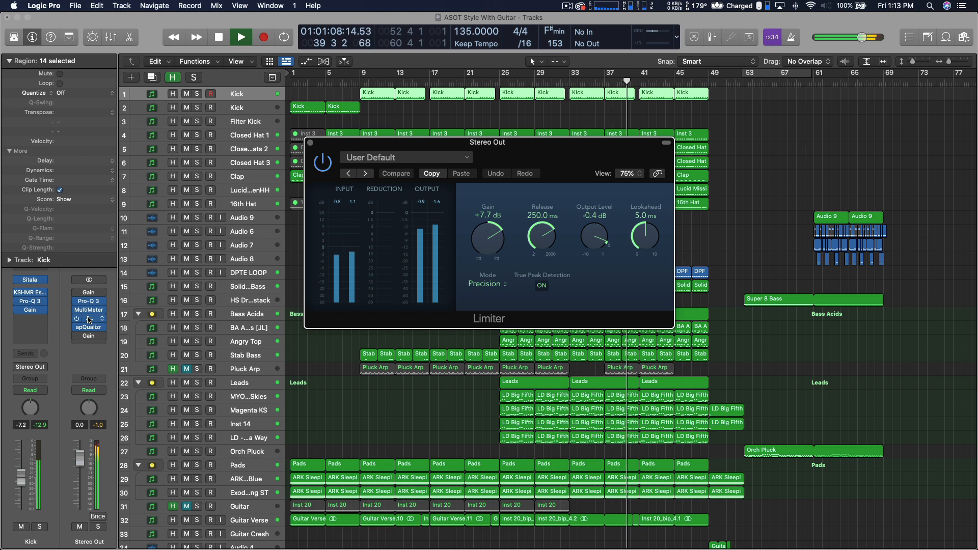
{"action": "left_click", "coordinate": [88, 318]}
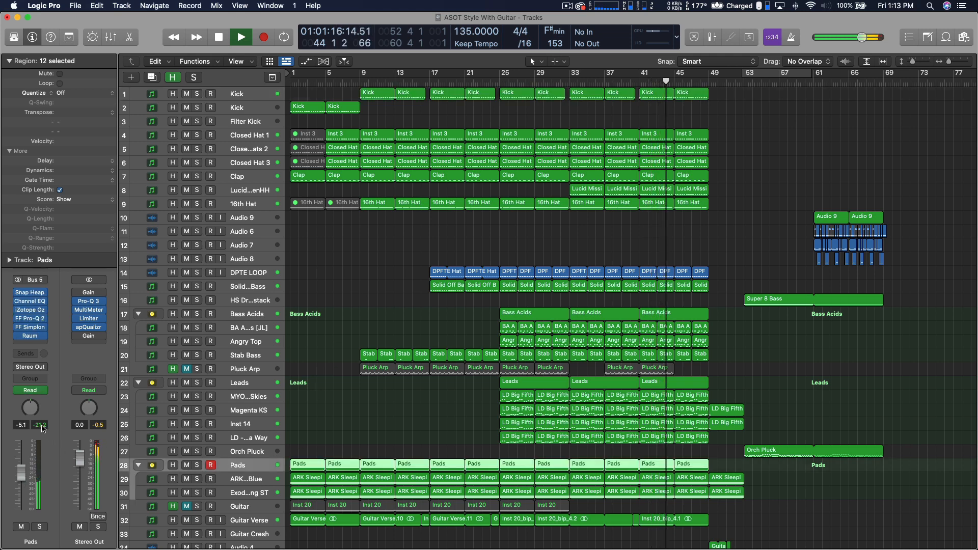
Step: Mute and unmute the Pads track repeatedly to compare the mix with and without it
{"action": "left_click", "coordinate": [21, 526]}
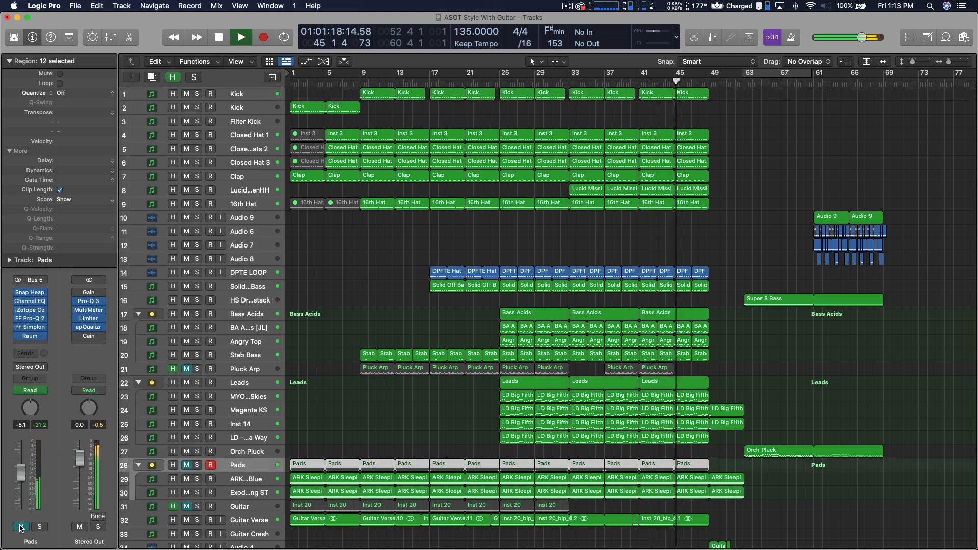
{"action": "left_click", "coordinate": [21, 526]}
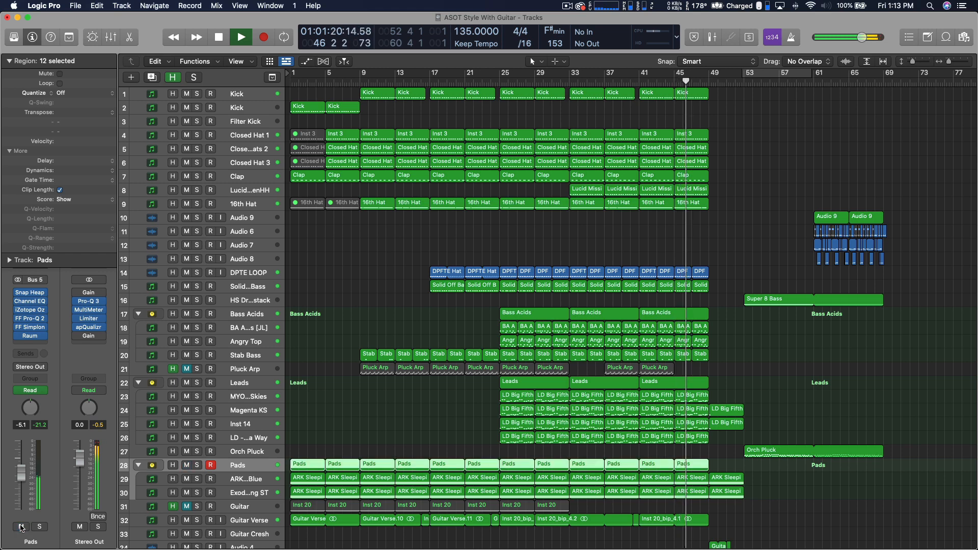
{"action": "left_click", "coordinate": [20, 526]}
{"action": "left_click", "coordinate": [21, 526]}
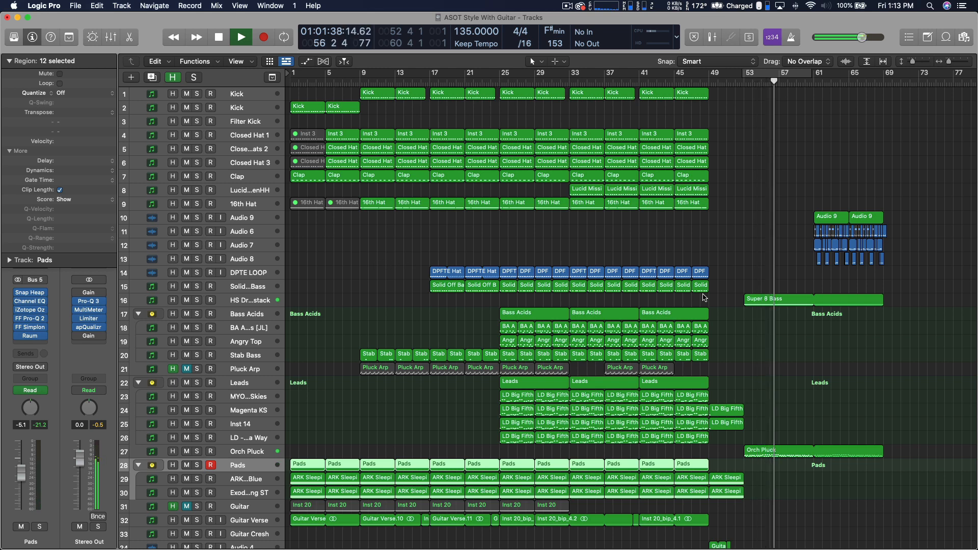
Step: Move the Audio 6 track below Audio 7 in the track list while the break plays
{"action": "scroll", "coordinate": [336, 255], "scroll_direction": "right", "scroll_amount": 5}
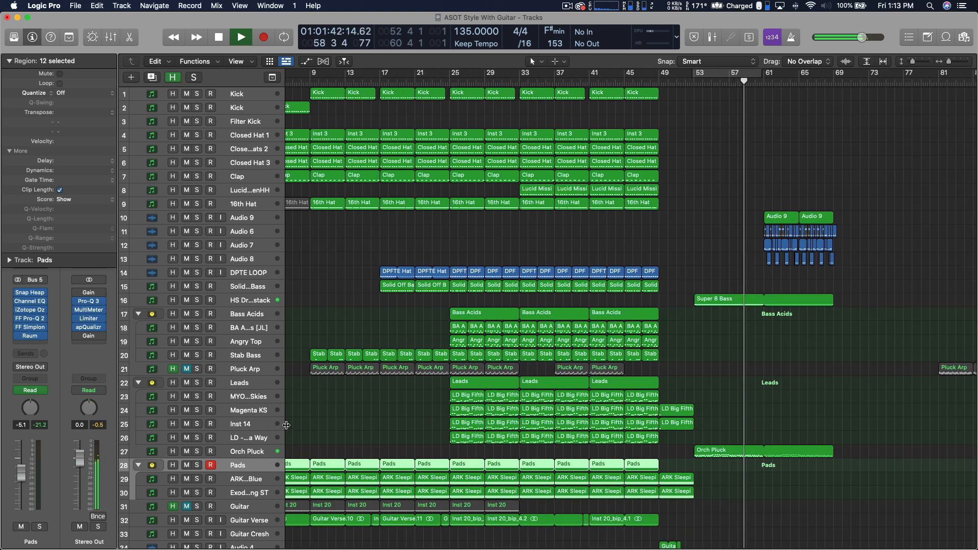
{"action": "scroll", "coordinate": [286, 425], "scroll_direction": "down", "scroll_amount": 1}
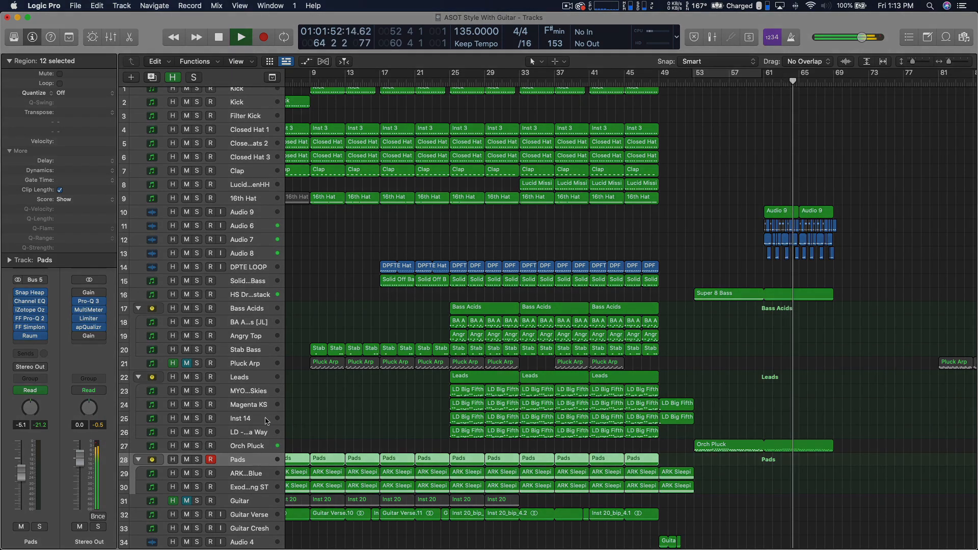
{"action": "left_click_drag", "start_coordinate": [242, 226], "coordinate": [243, 250]}
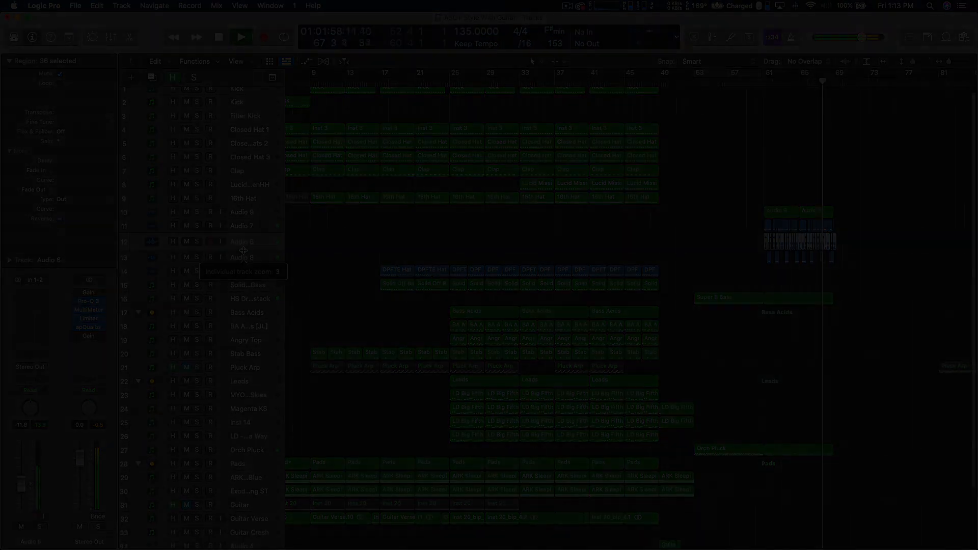